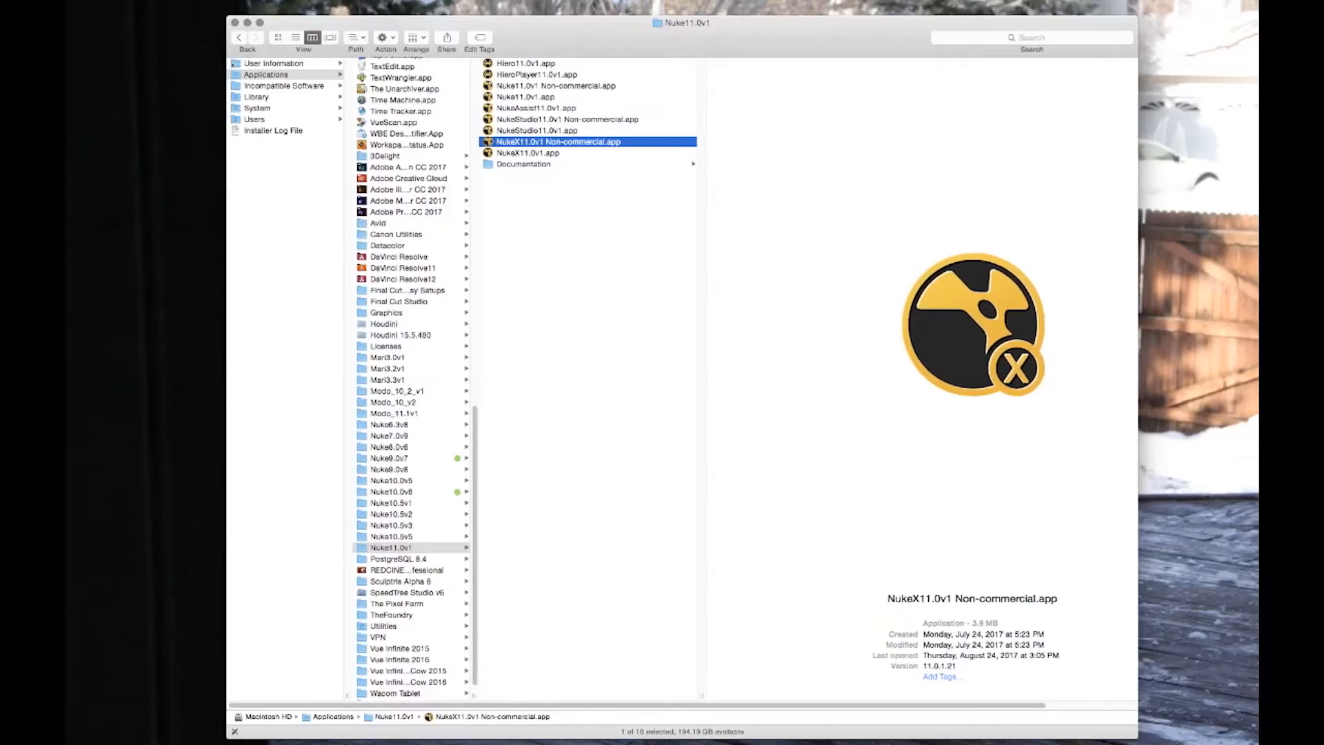
# Step: Select NukeX11.0v1 Non-commercial.app in the Nuke11.0v1 application folder and switch from Finder to NukeX
pyautogui.moveTo(561, 38); pyautogui.dragTo(563, 29)
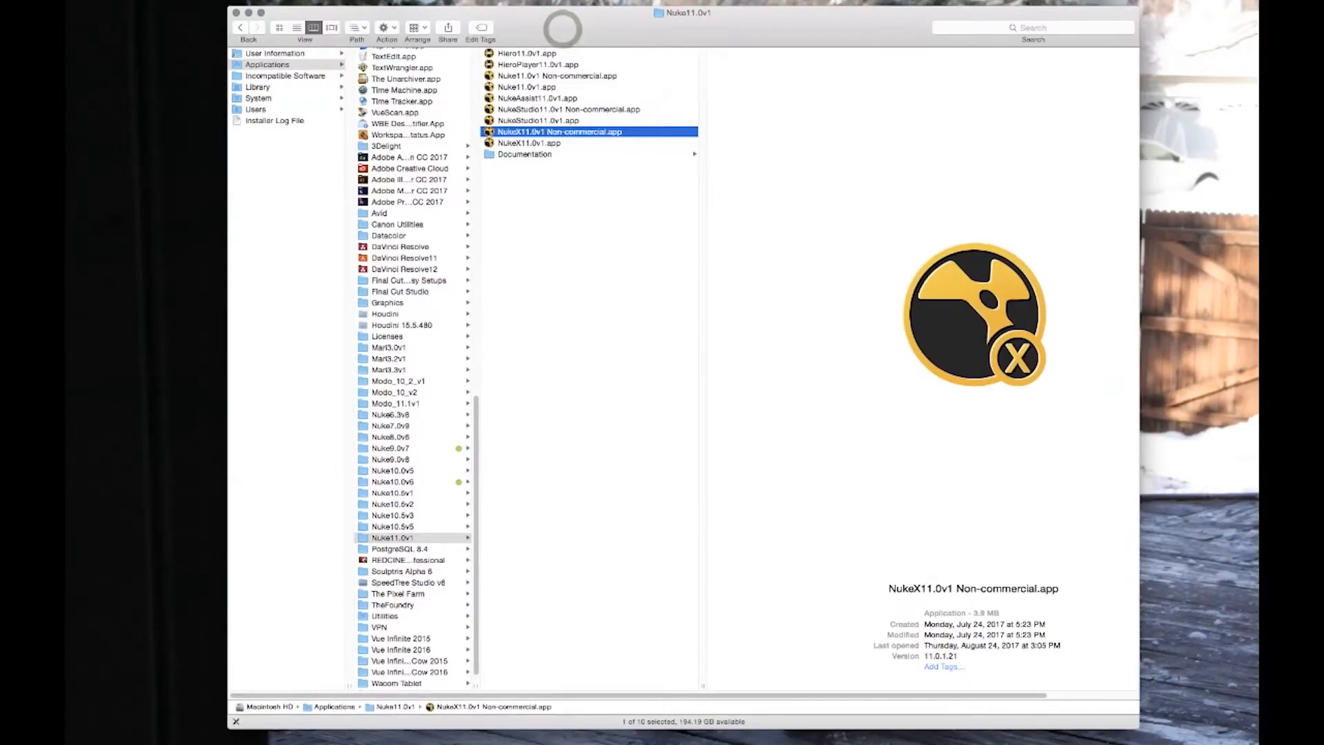
pyautogui.click(556, 109)
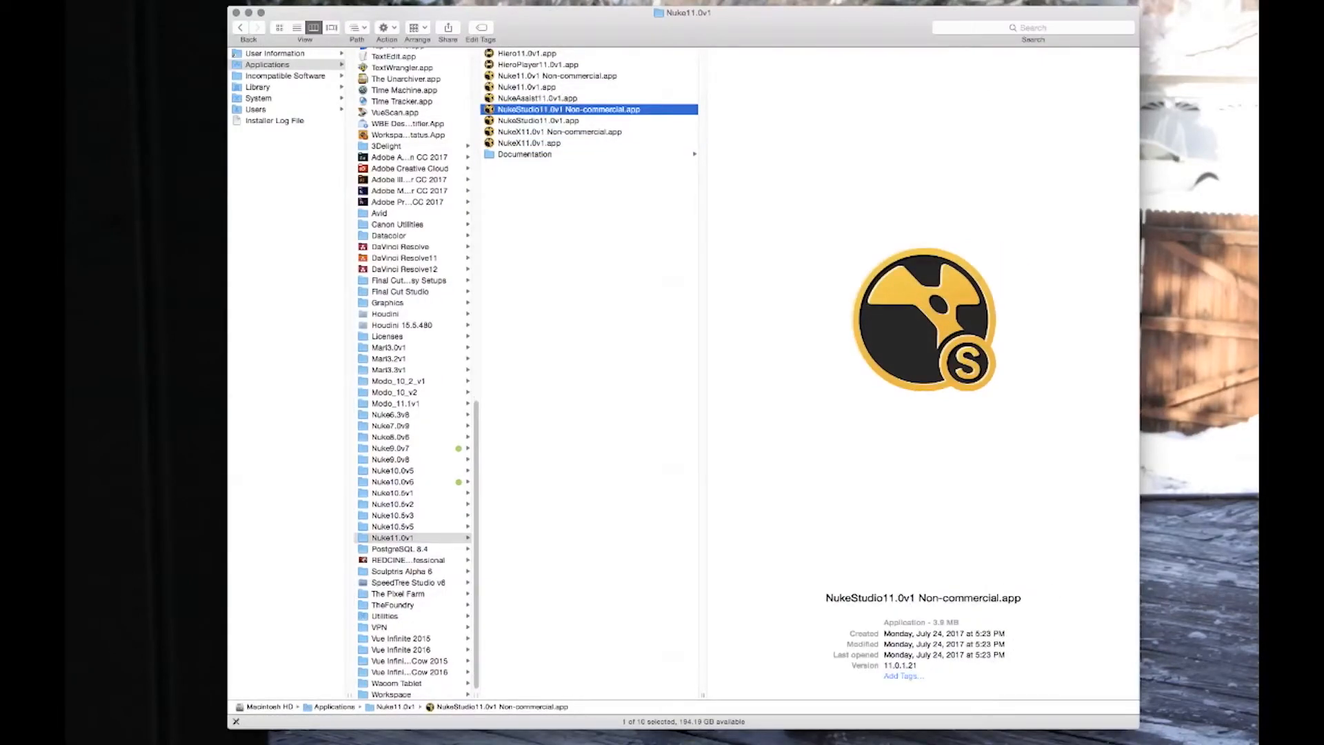
pyautogui.click(535, 132)
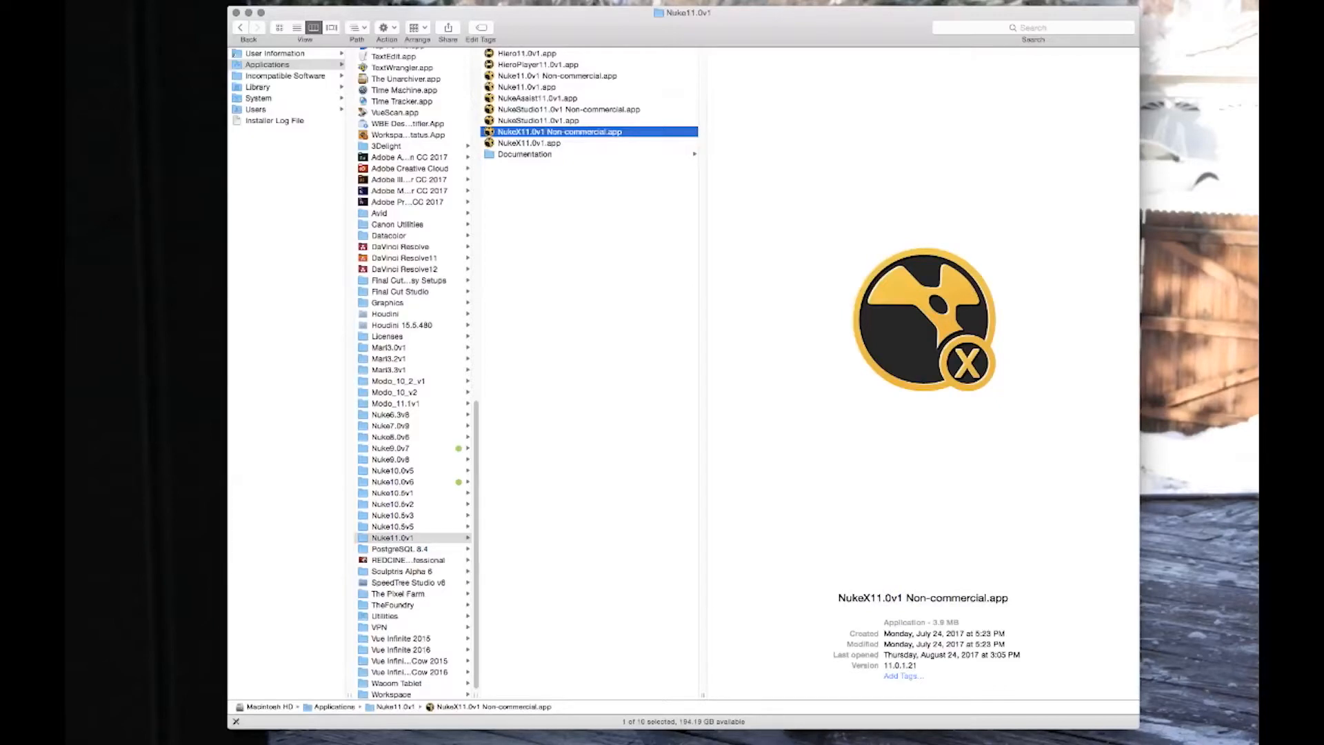
pyautogui.moveTo(543, 33); pyautogui.dragTo(542, 29)
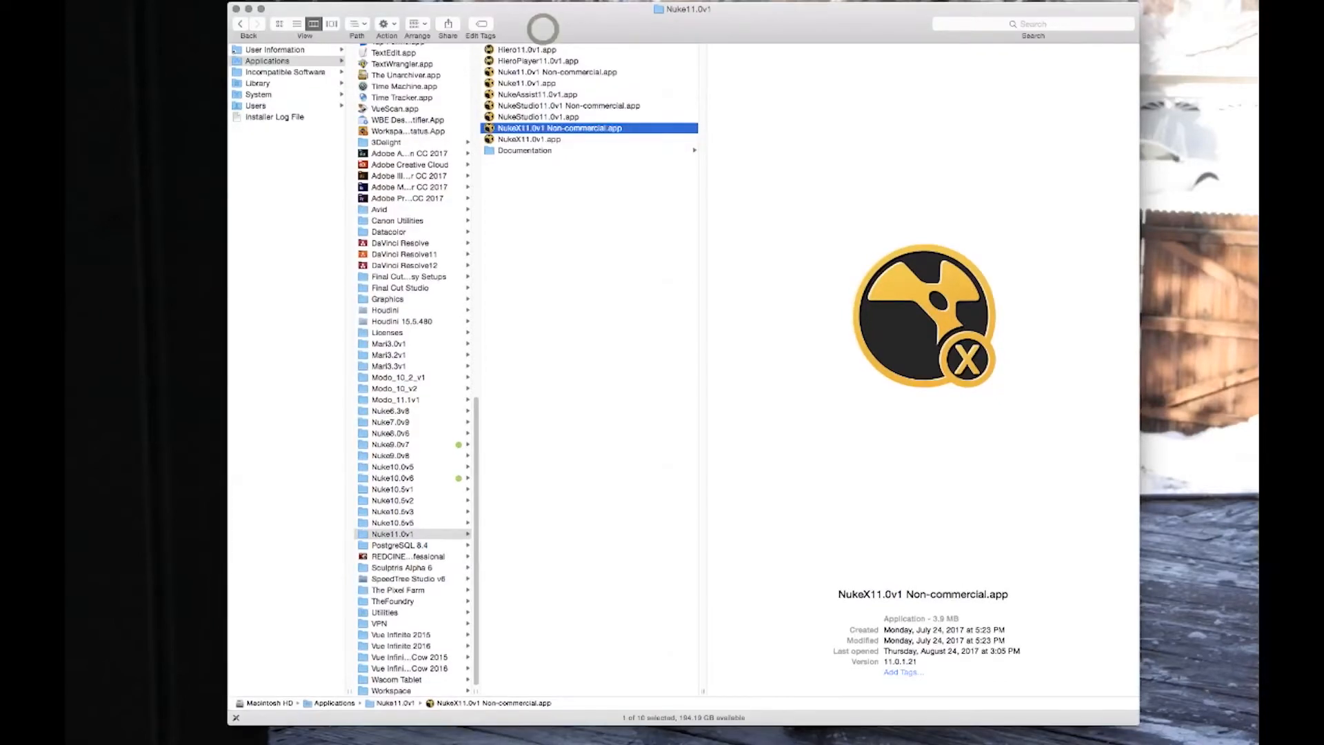
pyautogui.click(248, 9)
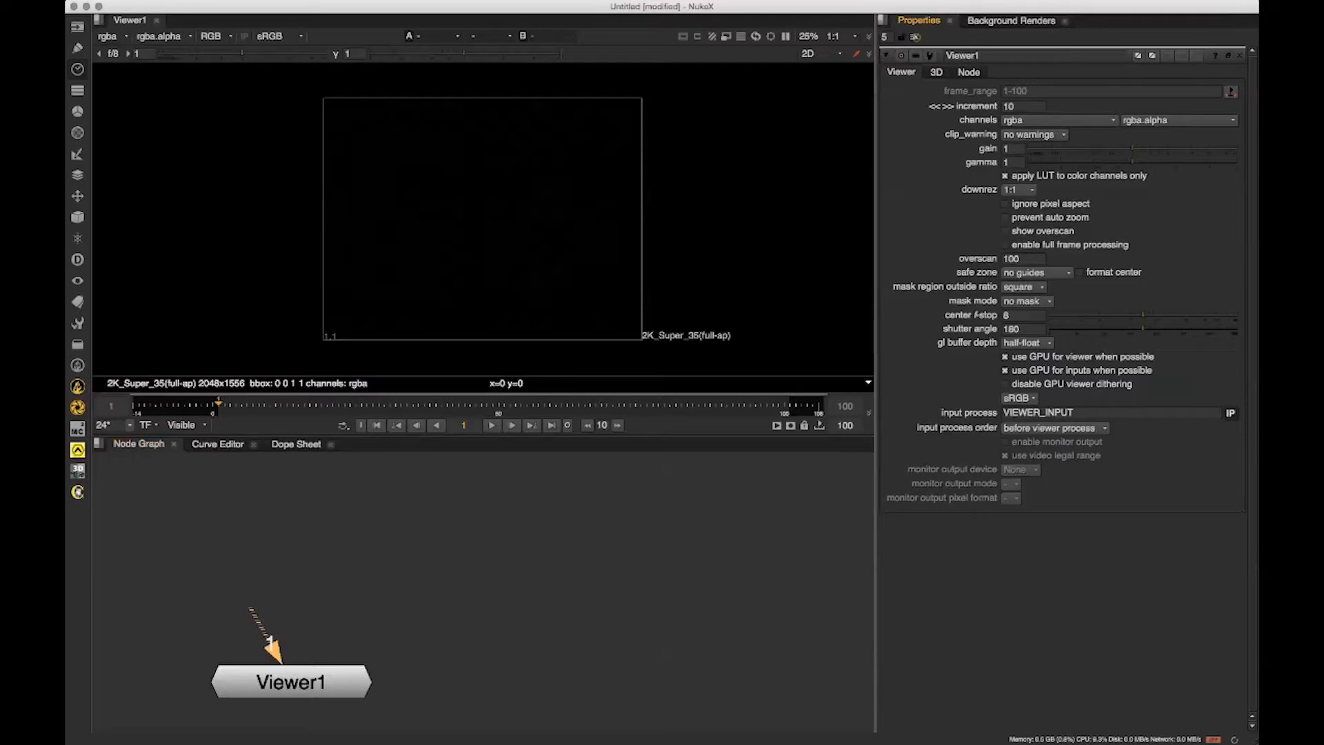
# Step: Clear the open Viewer1 properties and position the Viewer1 node near the middle of the node graph
pyautogui.click(915, 36)
pyautogui.moveTo(331, 682); pyautogui.dragTo(579, 594)
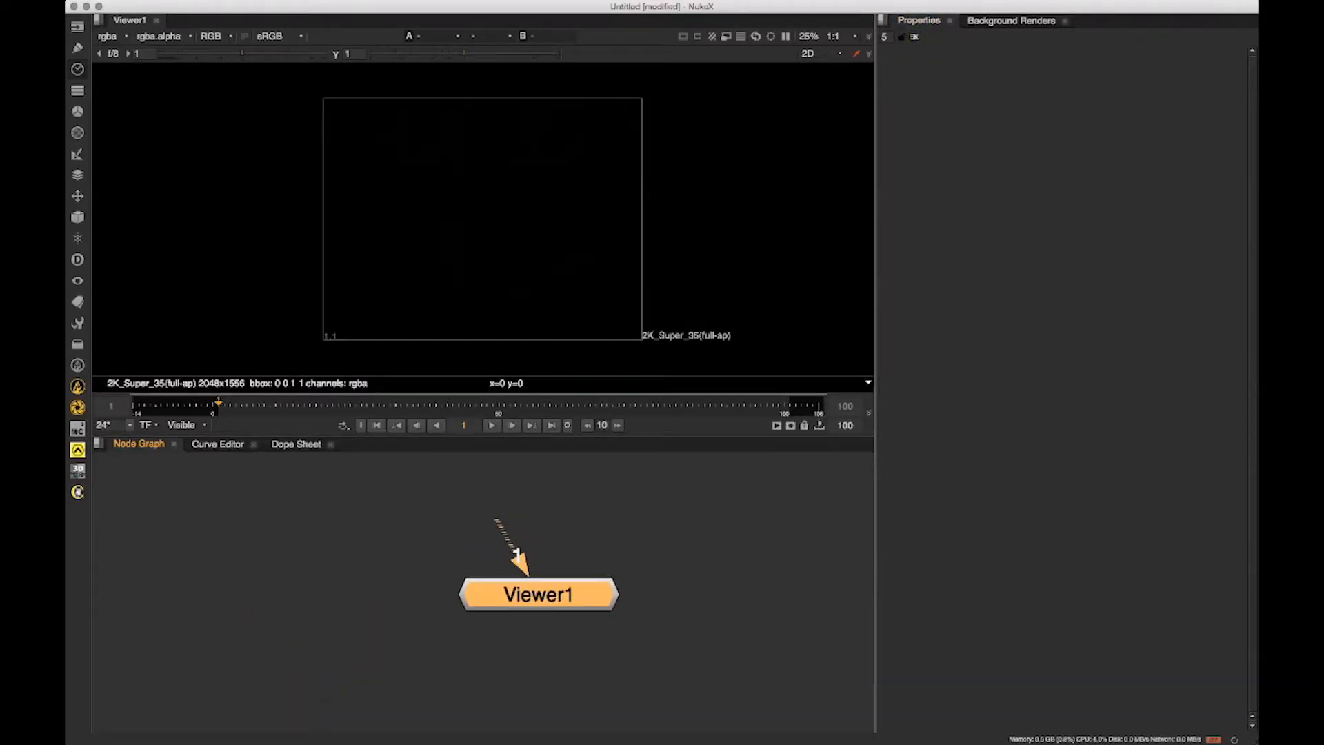
pyautogui.scroll(-6, 497, 652)
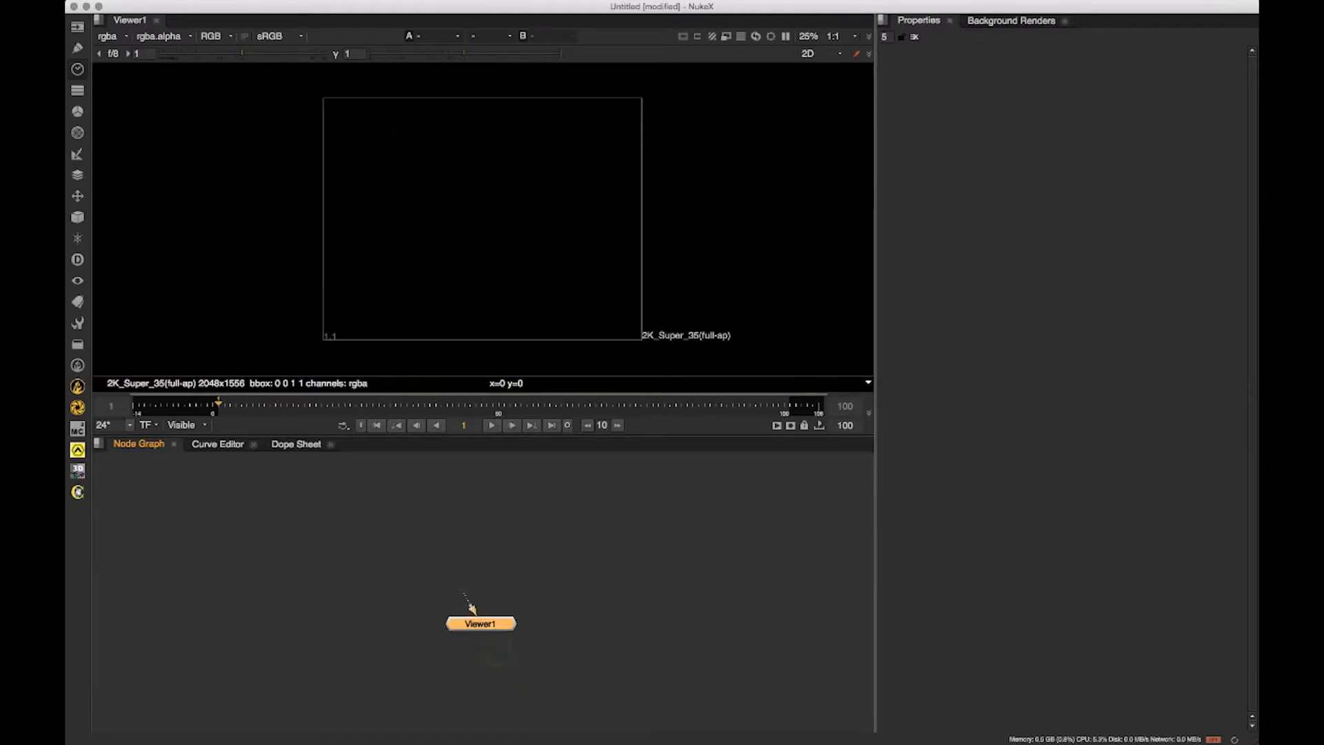
pyautogui.moveTo(514, 462); pyautogui.dragTo(607, 473)
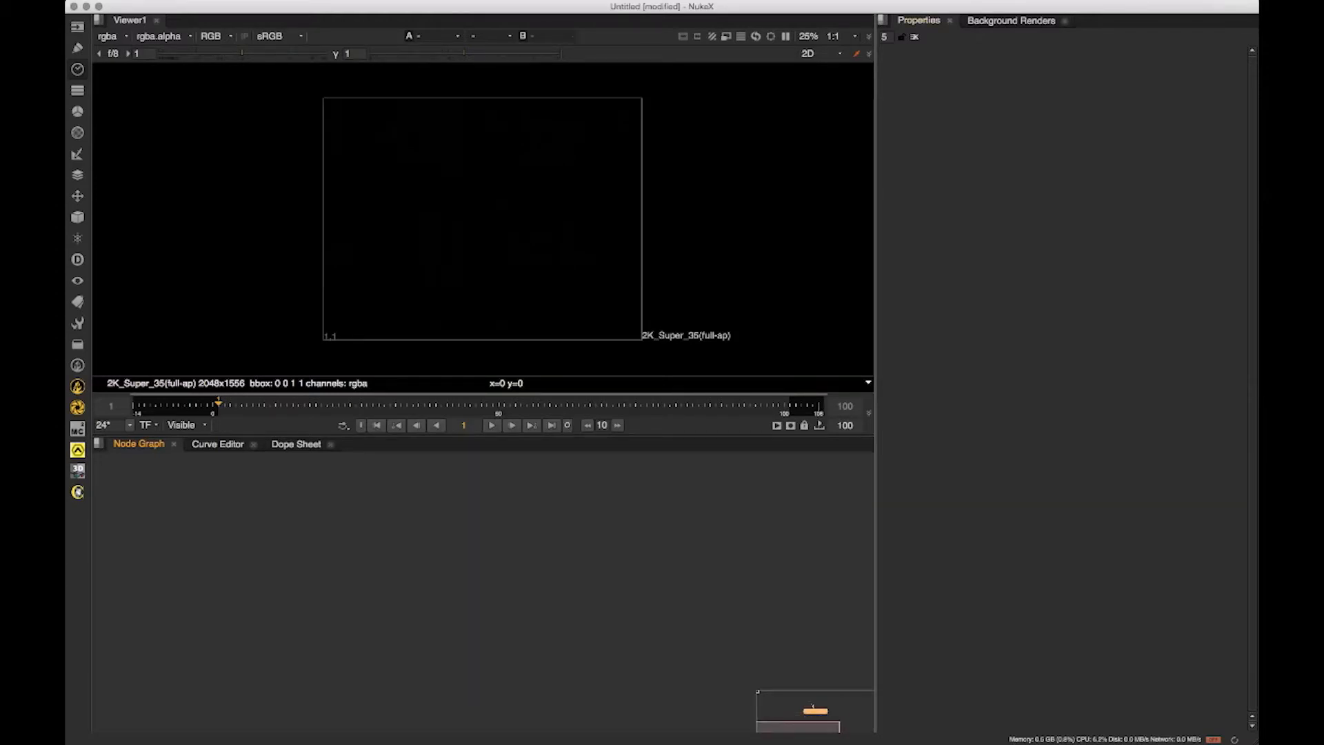
pyautogui.moveTo(607, 473); pyautogui.dragTo(258, 623)
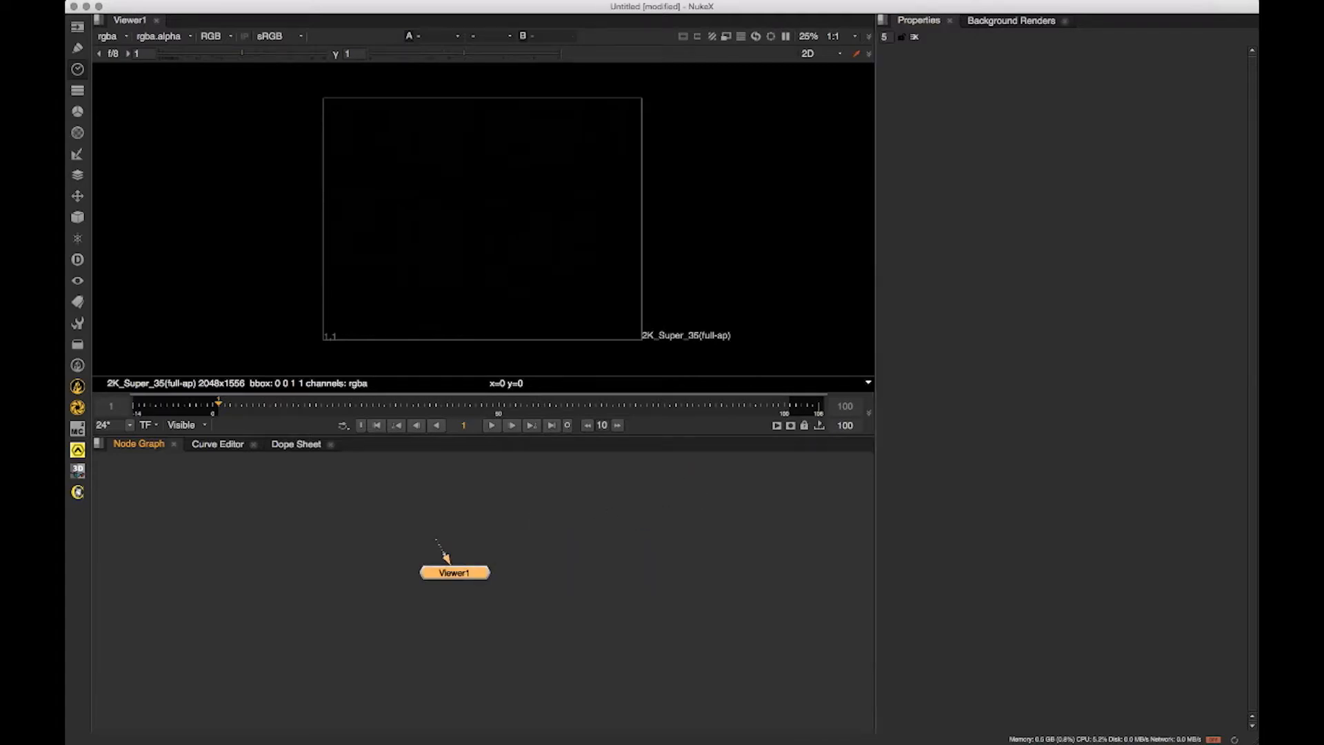
pyautogui.scroll(1, 507, 690)
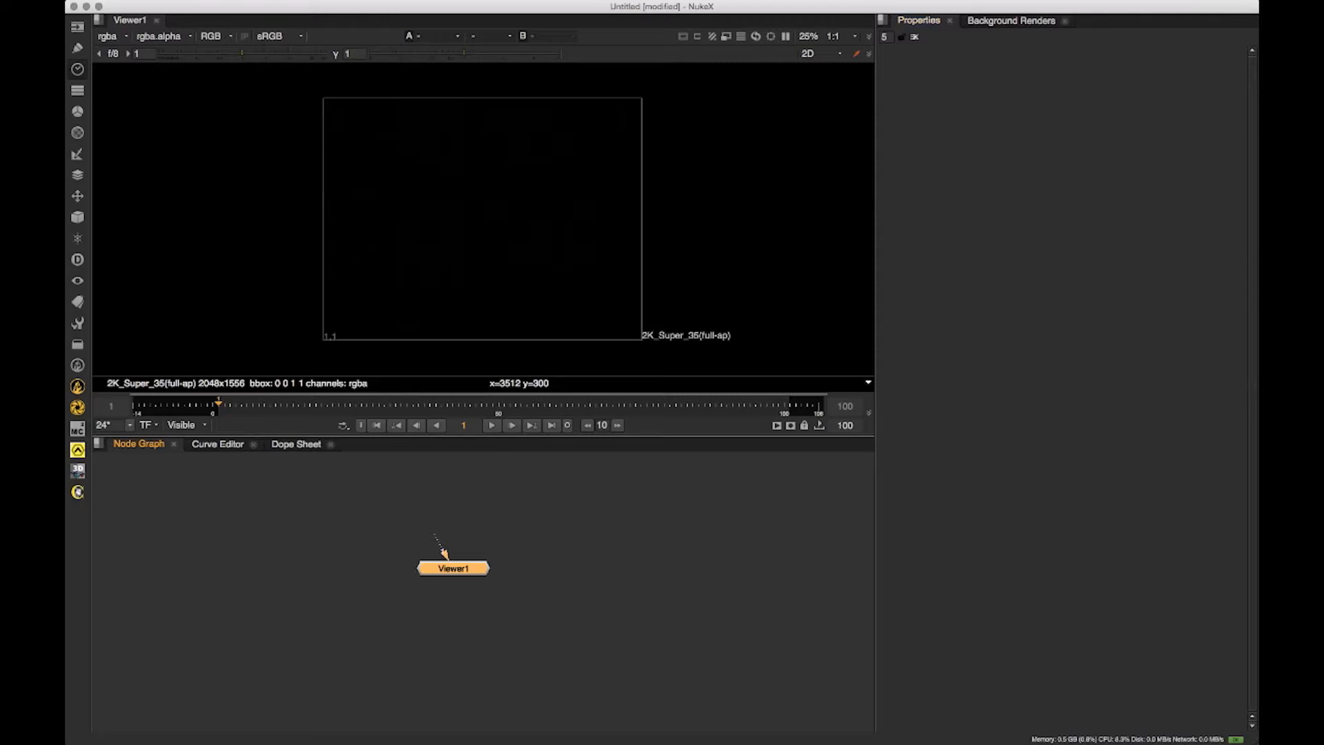
pyautogui.moveTo(470, 566); pyautogui.dragTo(452, 580)
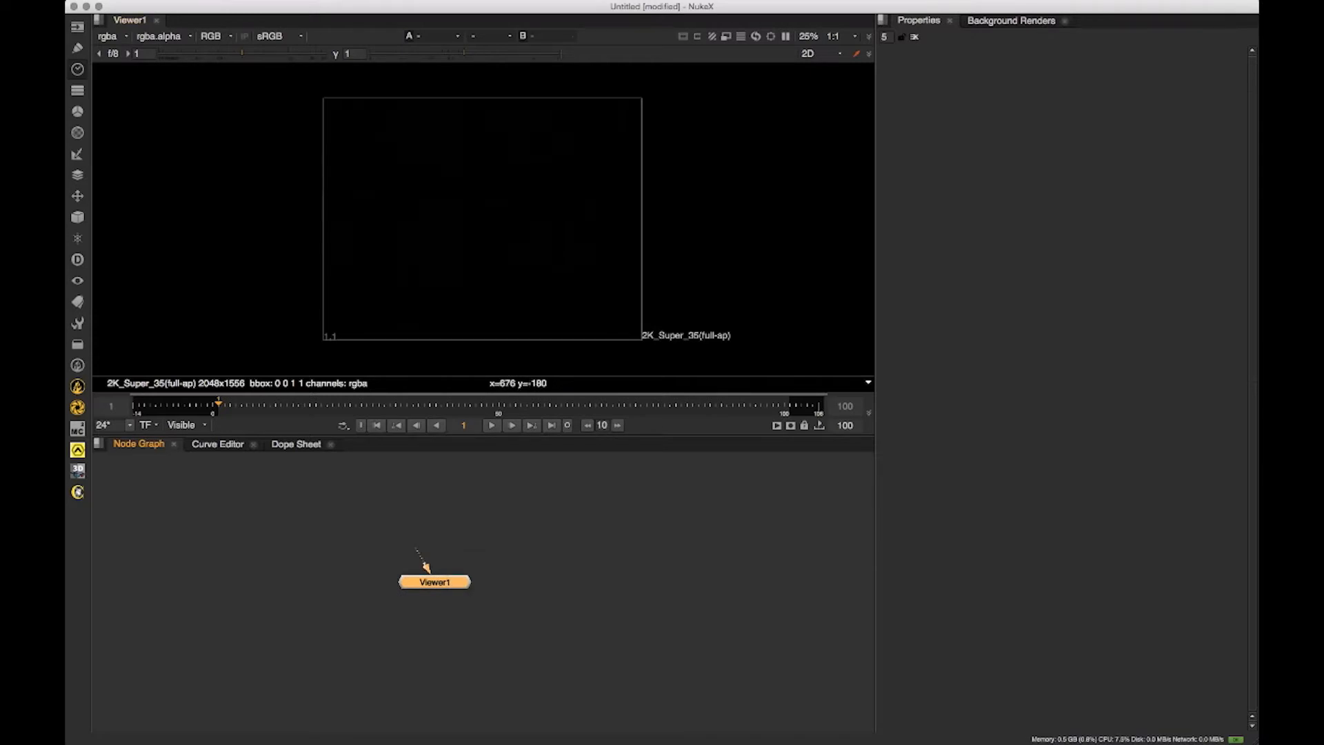
pyautogui.moveTo(428, 573); pyautogui.dragTo(520, 578)
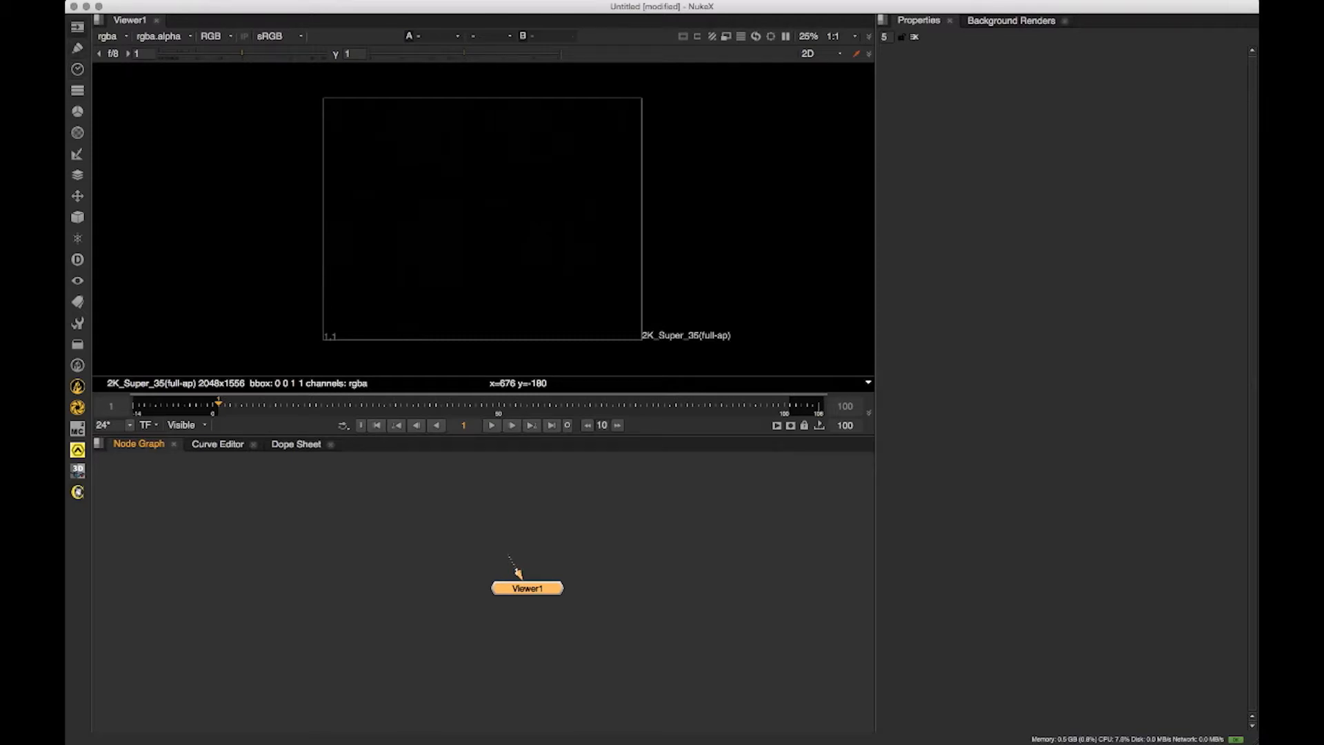
# Step: Examine the node categories available in the toolbar, including Merge, Filter, Color, Channel and Keyer
pyautogui.click(77, 26)
pyautogui.click(78, 69)
pyautogui.click(77, 175)
pyautogui.click(77, 175)
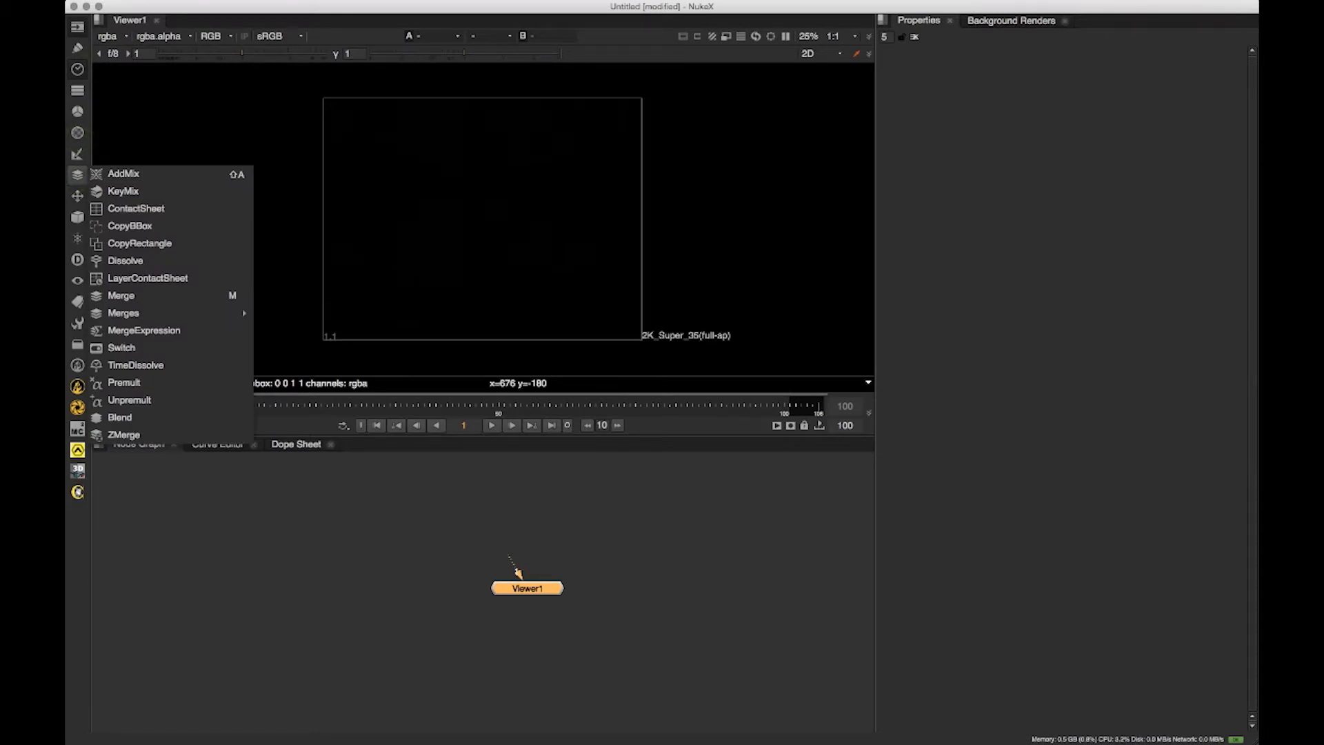
pyautogui.click(77, 175)
pyautogui.click(78, 131)
pyautogui.click(77, 131)
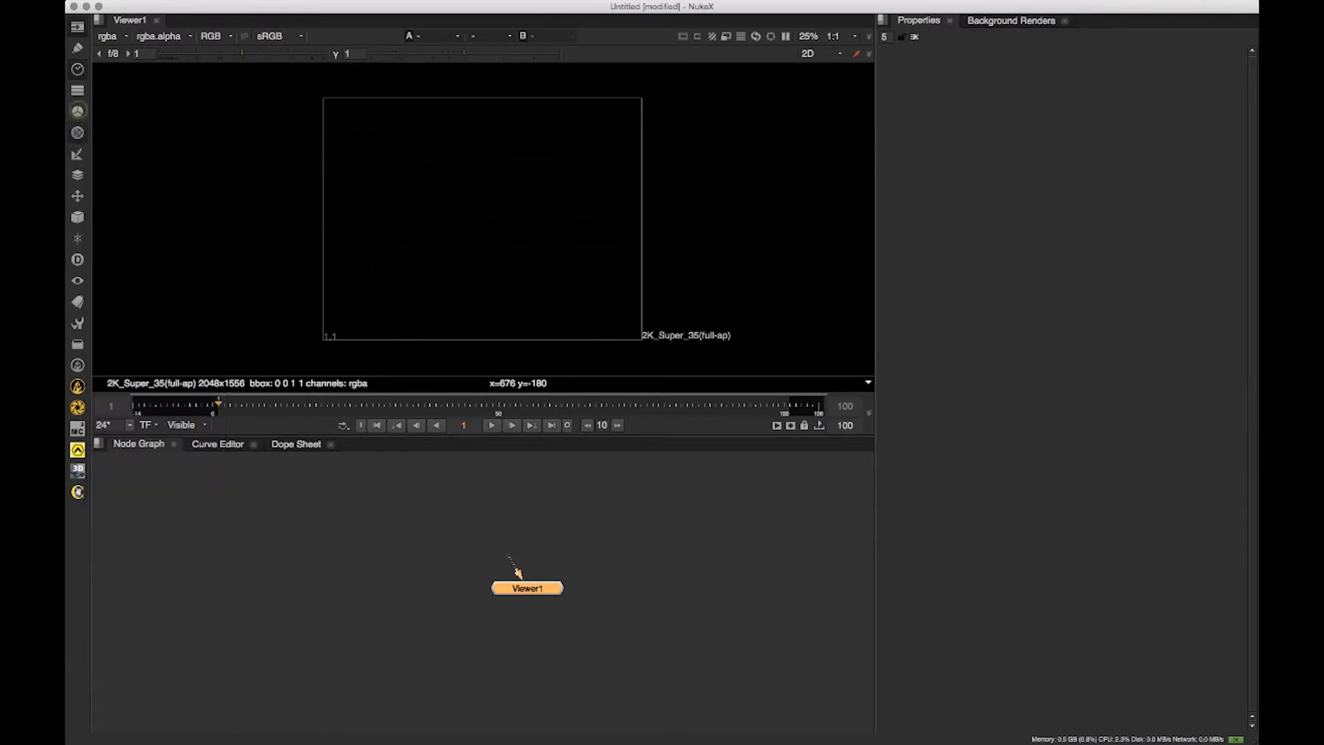
pyautogui.click(77, 110)
pyautogui.click(77, 110)
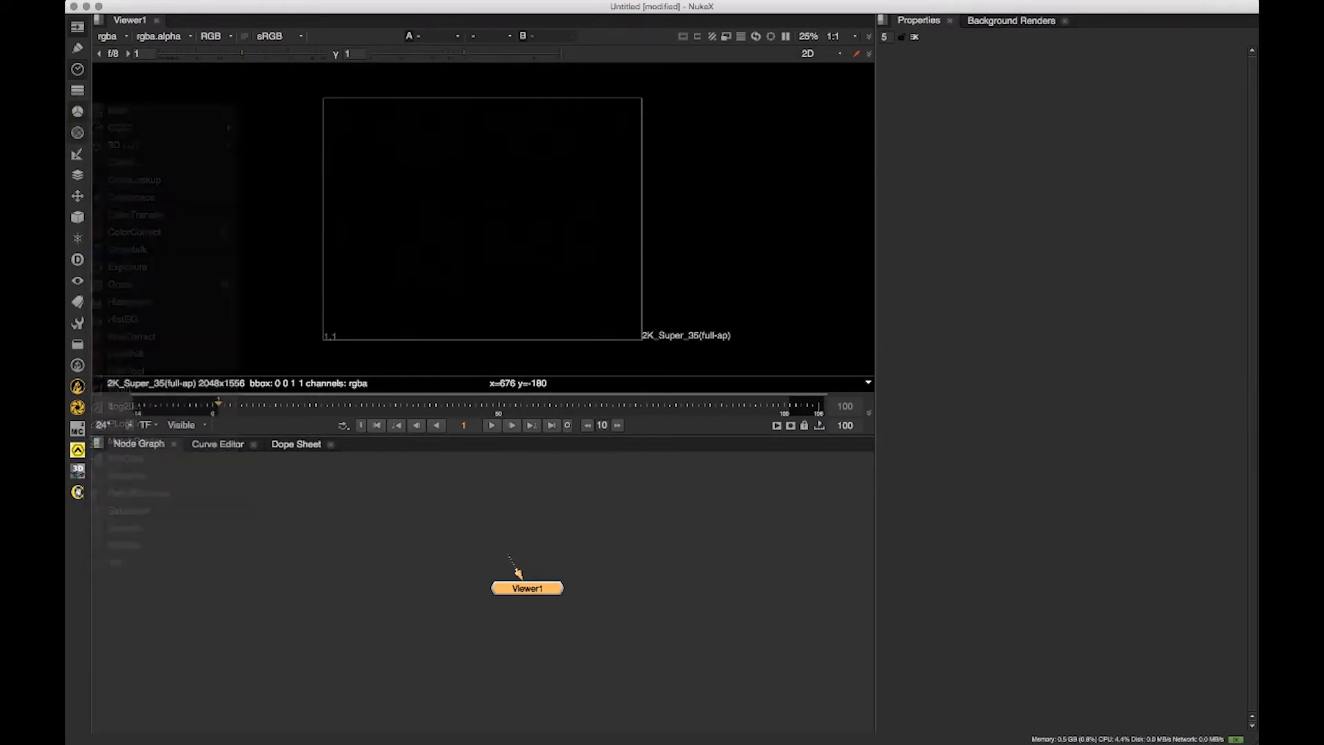
pyautogui.click(77, 132)
pyautogui.click(77, 132)
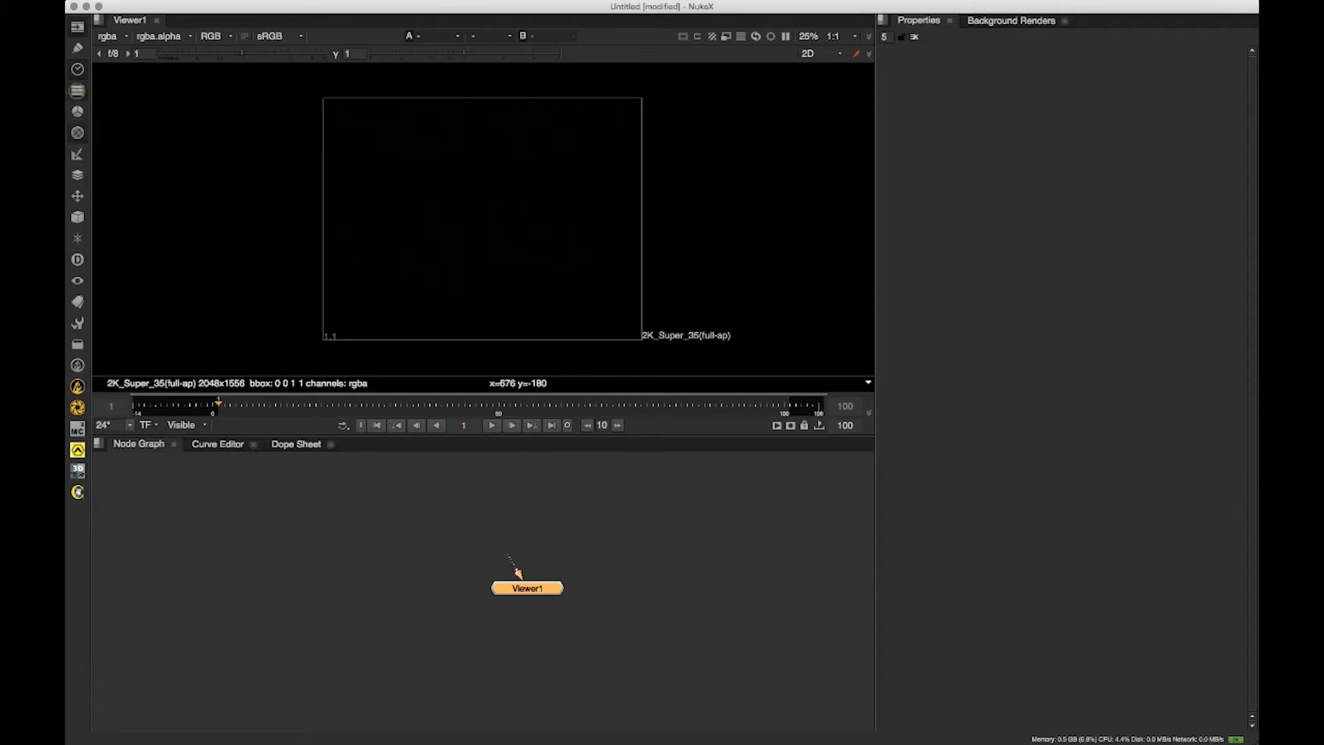
pyautogui.click(77, 90)
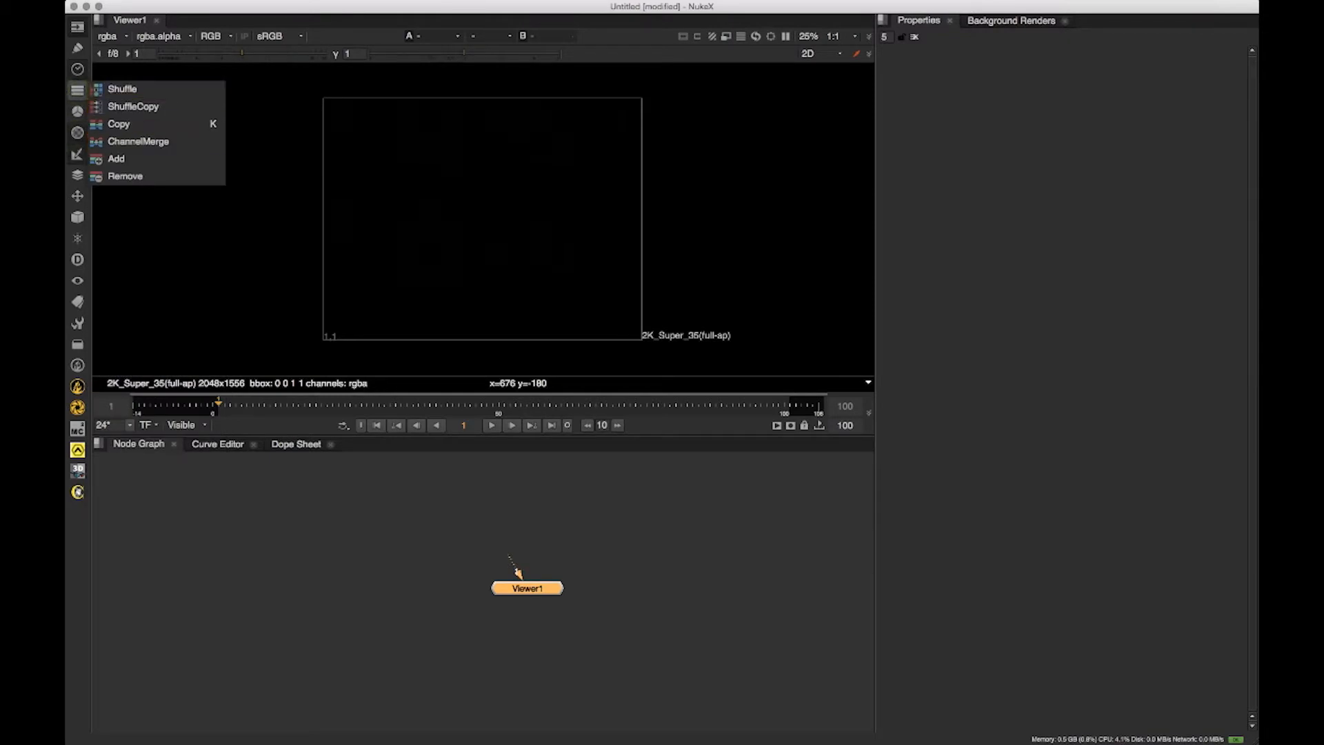
pyautogui.click(78, 175)
pyautogui.click(77, 154)
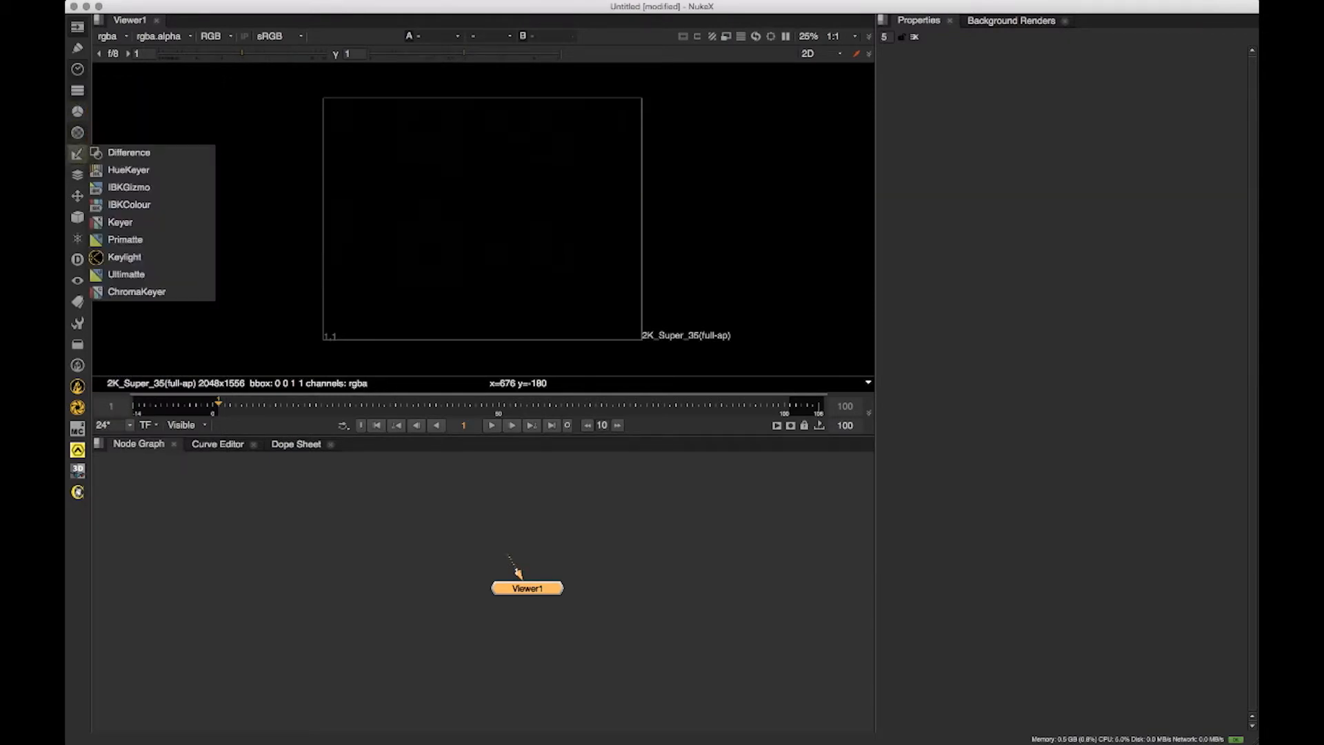
# Step: Add a second Viewer node and place it beside Viewer1 in the node graph
pyautogui.click(77, 27)
pyautogui.click(77, 27)
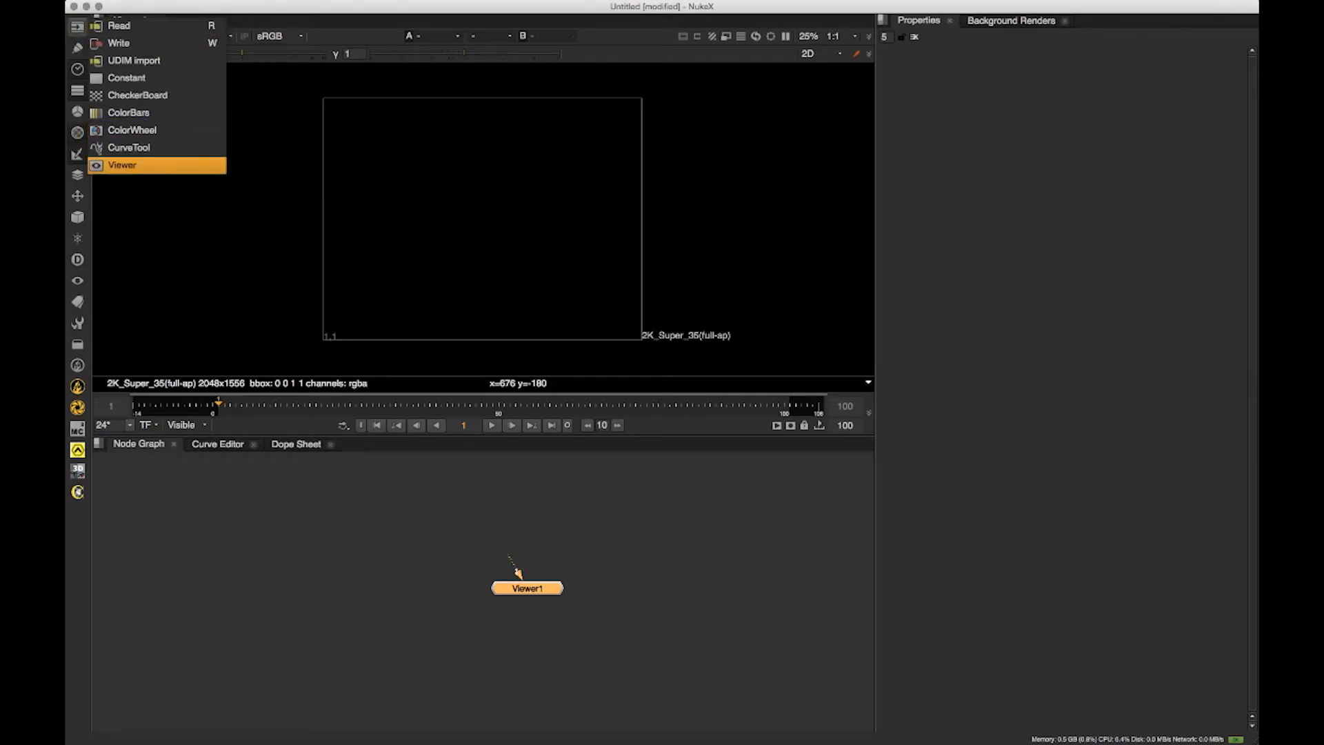
pyautogui.click(160, 166)
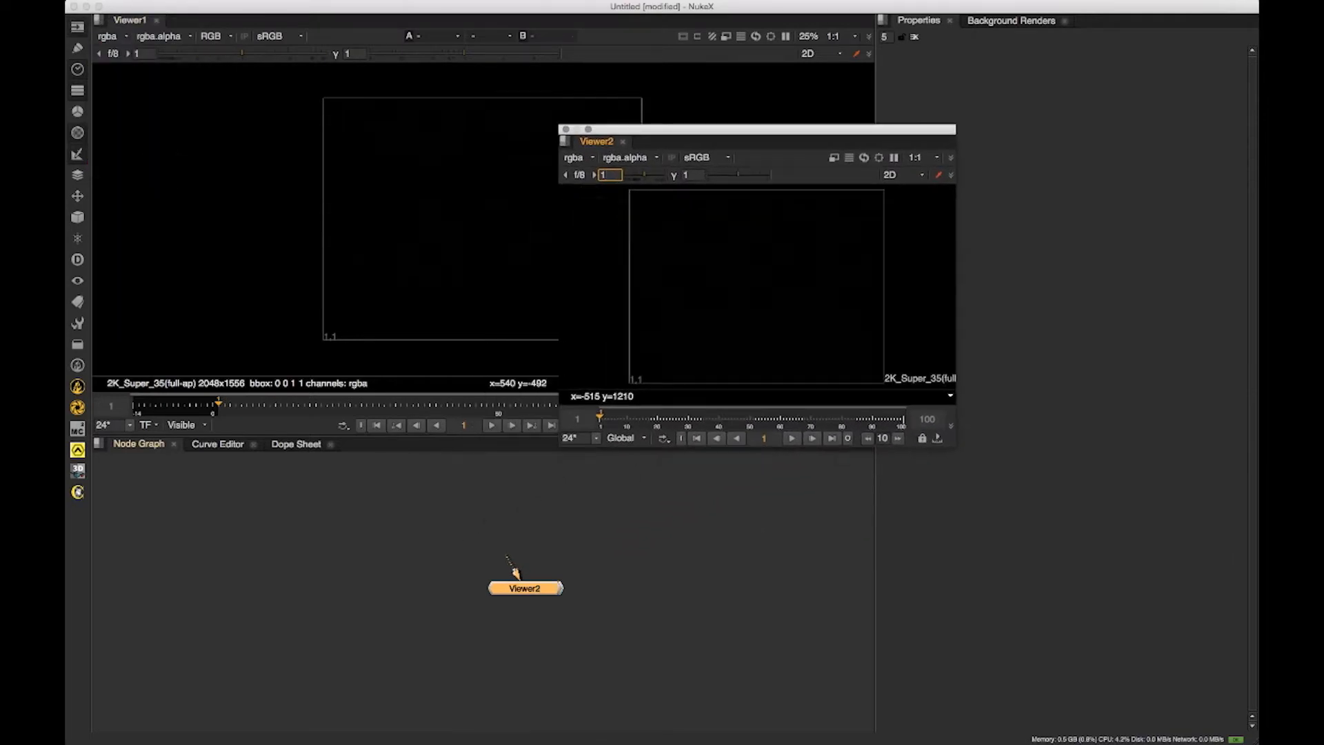
pyautogui.moveTo(524, 587); pyautogui.dragTo(439, 587)
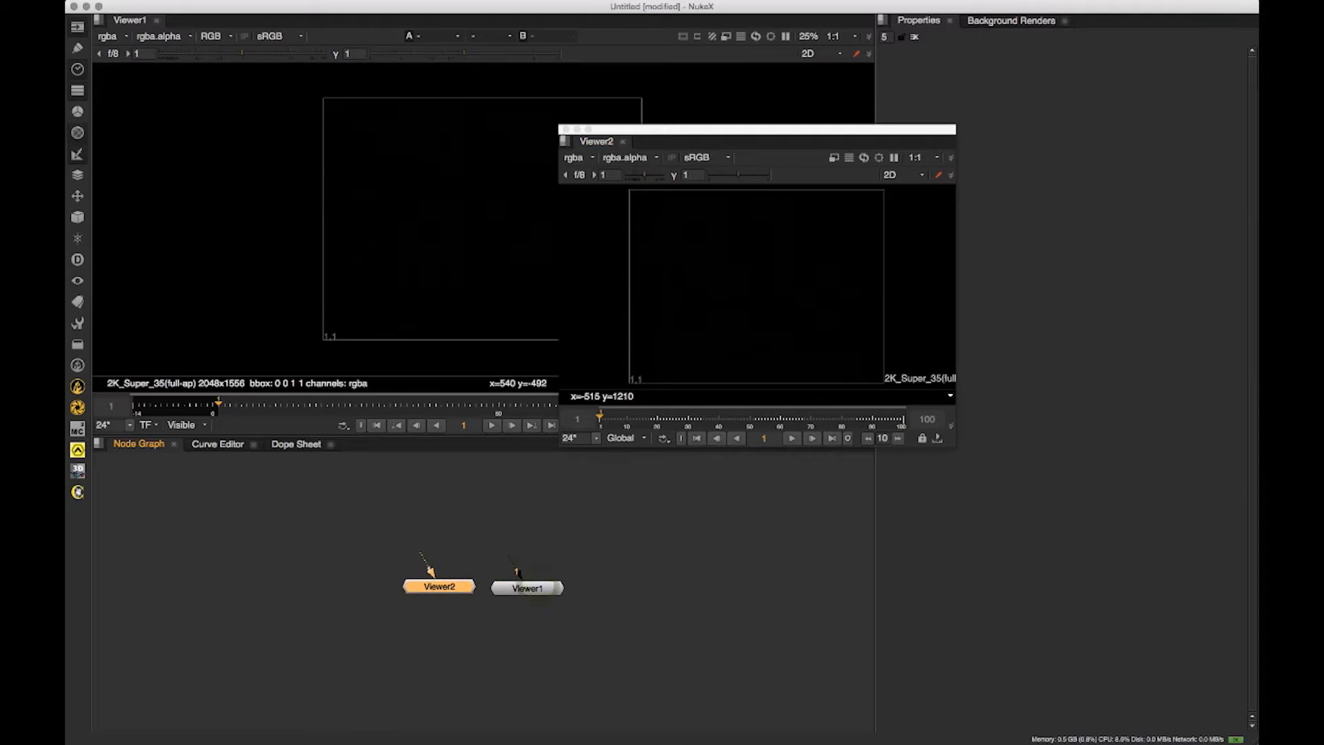
# Step: Dock the floating Viewer2 into the pane that holds Viewer1 and switch between the two viewers
pyautogui.moveTo(696, 128); pyautogui.dragTo(793, 233)
pyautogui.moveTo(694, 246); pyautogui.dragTo(694, 246)
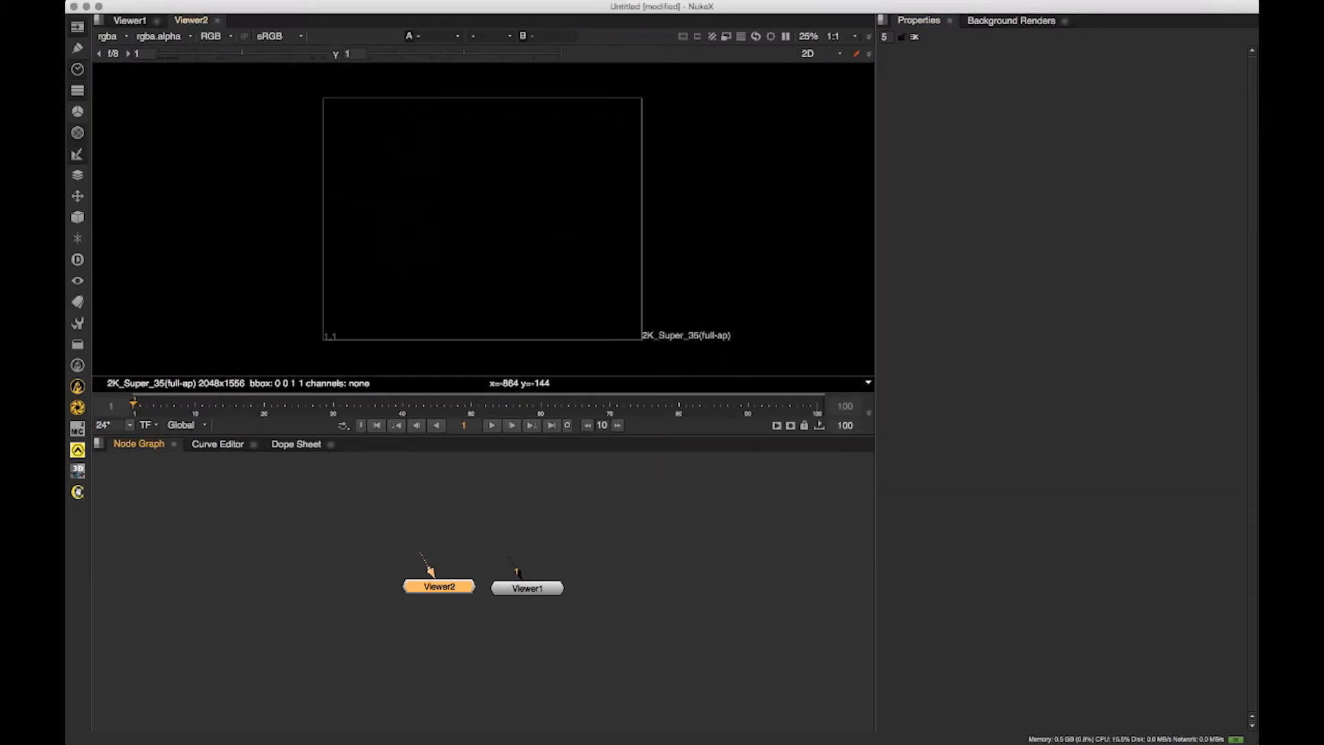
pyautogui.click(130, 20)
pyautogui.click(191, 20)
# Step: Float the pane holding both viewers as a separate window, and dock both viewers back into the empty main pane
pyautogui.click(98, 20)
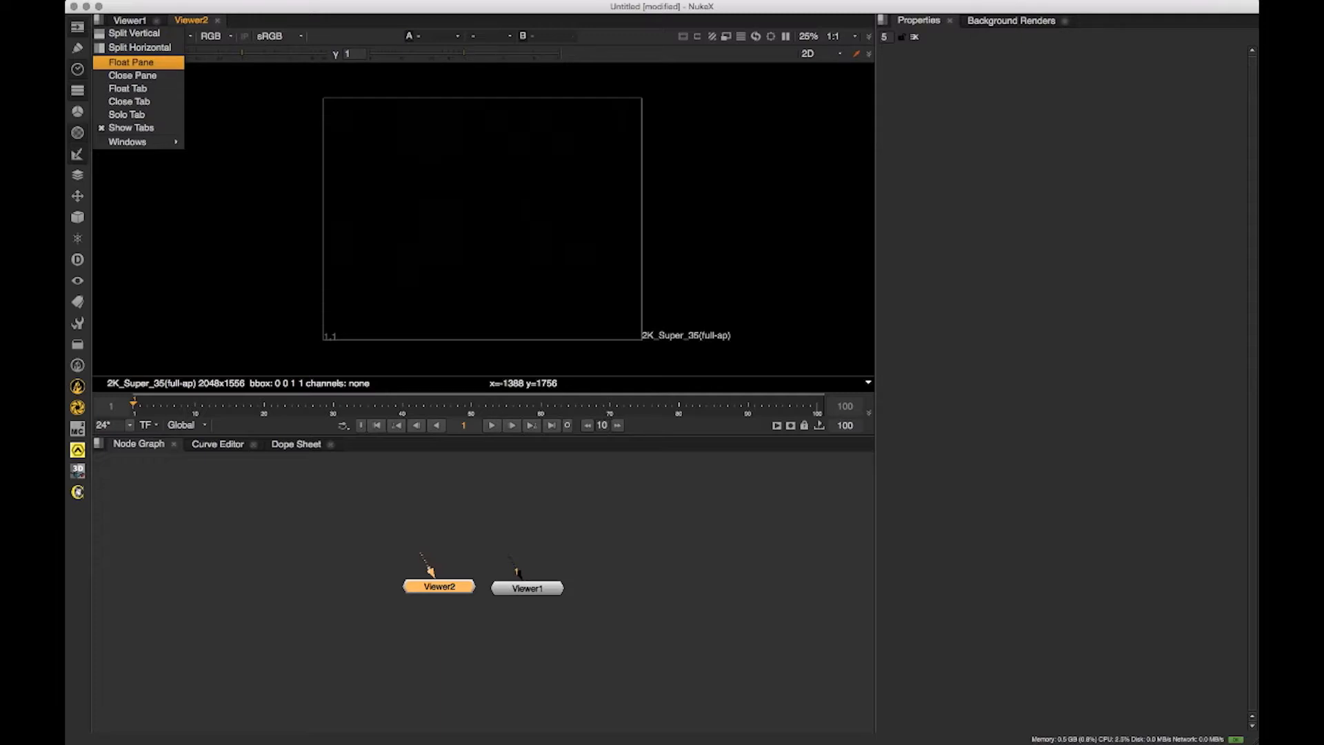
pyautogui.click(131, 62)
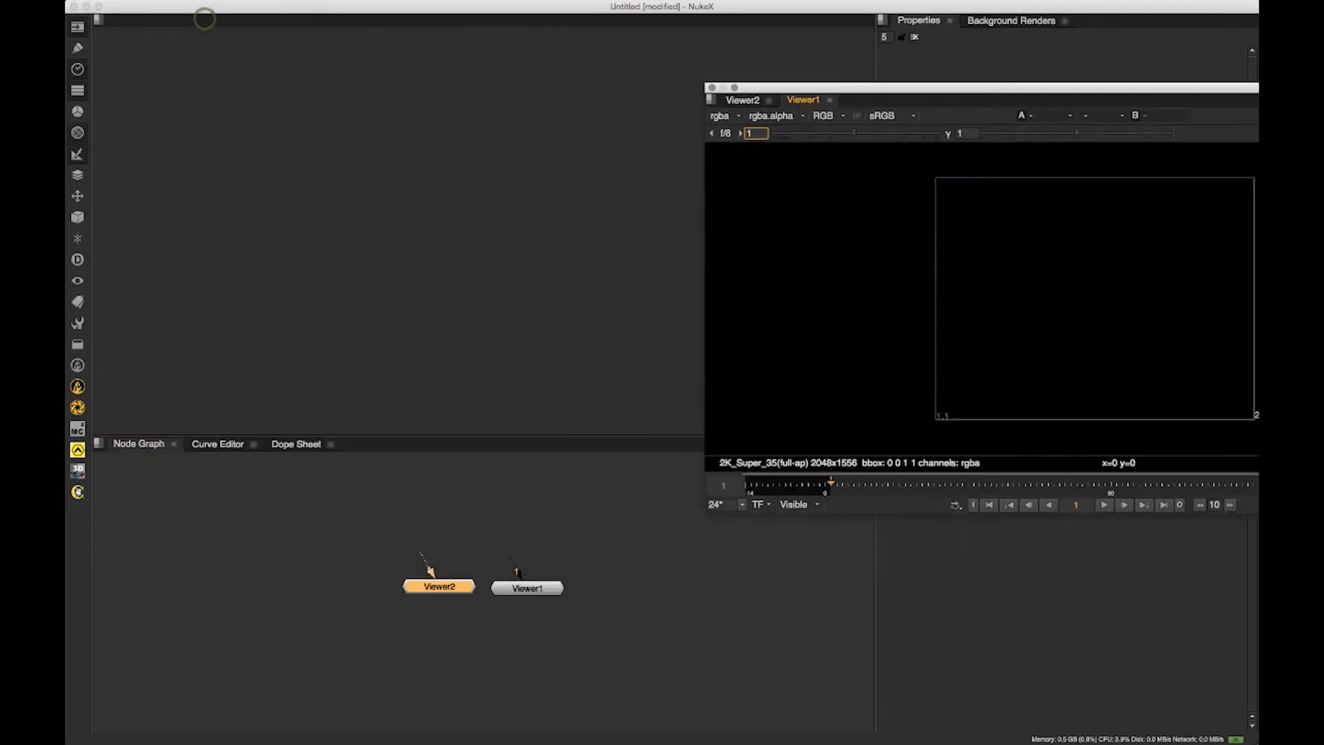
pyautogui.moveTo(862, 87); pyautogui.dragTo(472, 115)
pyautogui.click(353, 128)
pyautogui.moveTo(353, 129); pyautogui.dragTo(185, 53)
pyautogui.moveTo(353, 128); pyautogui.dragTo(200, 19)
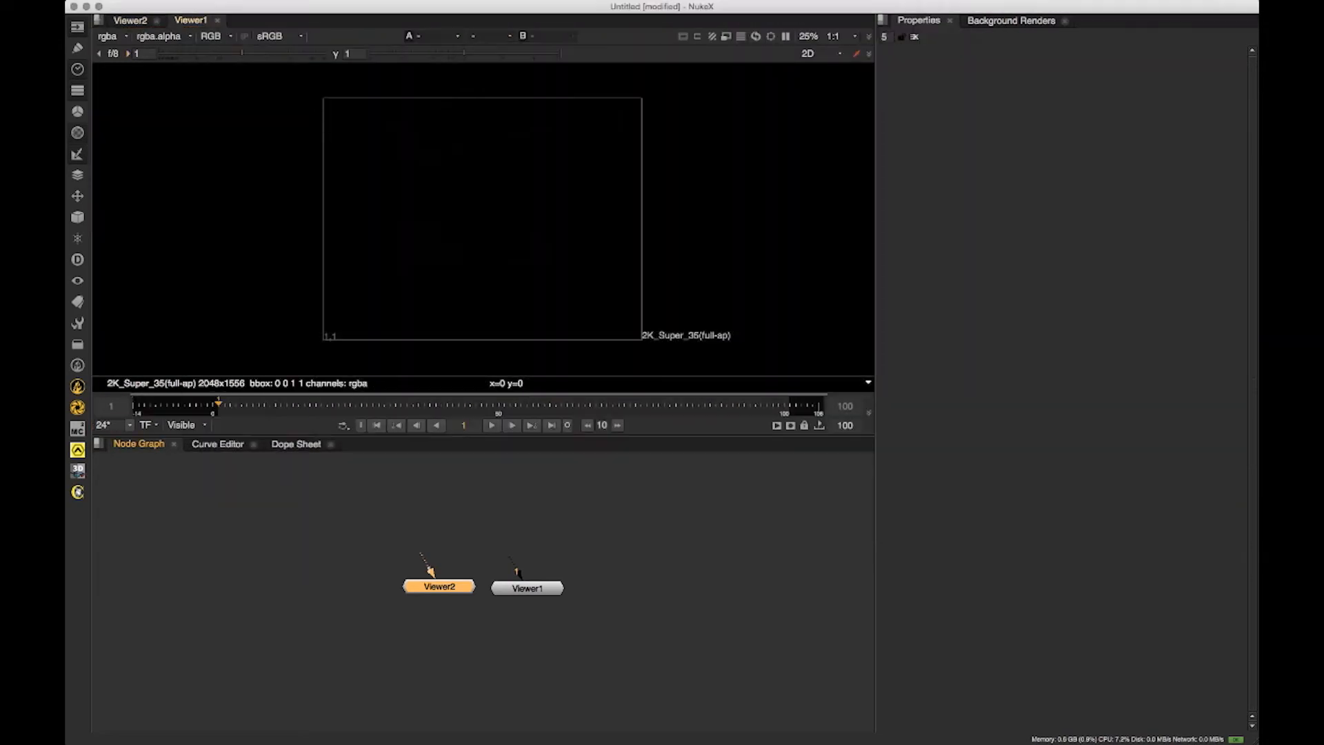
# Step: Float only the Viewer1 tab out of the viewer pane
pyautogui.click(98, 20)
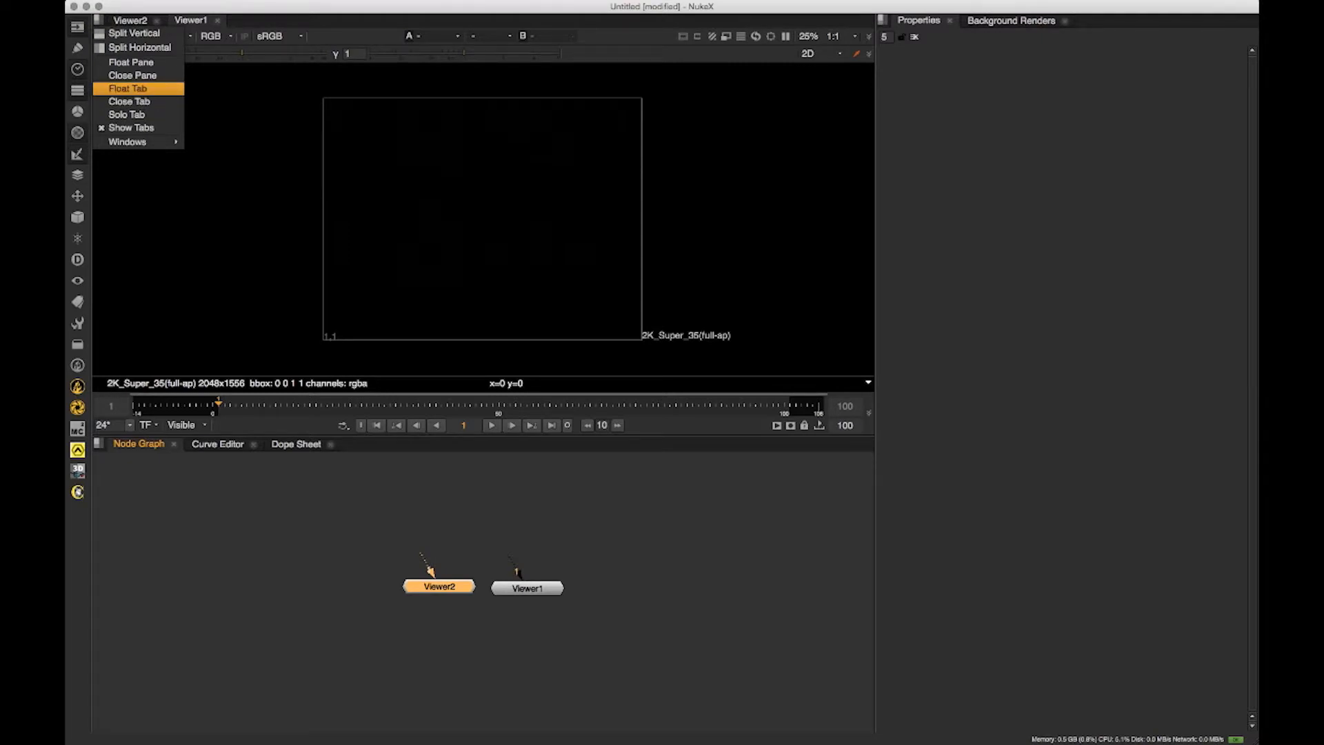
pyautogui.click(127, 88)
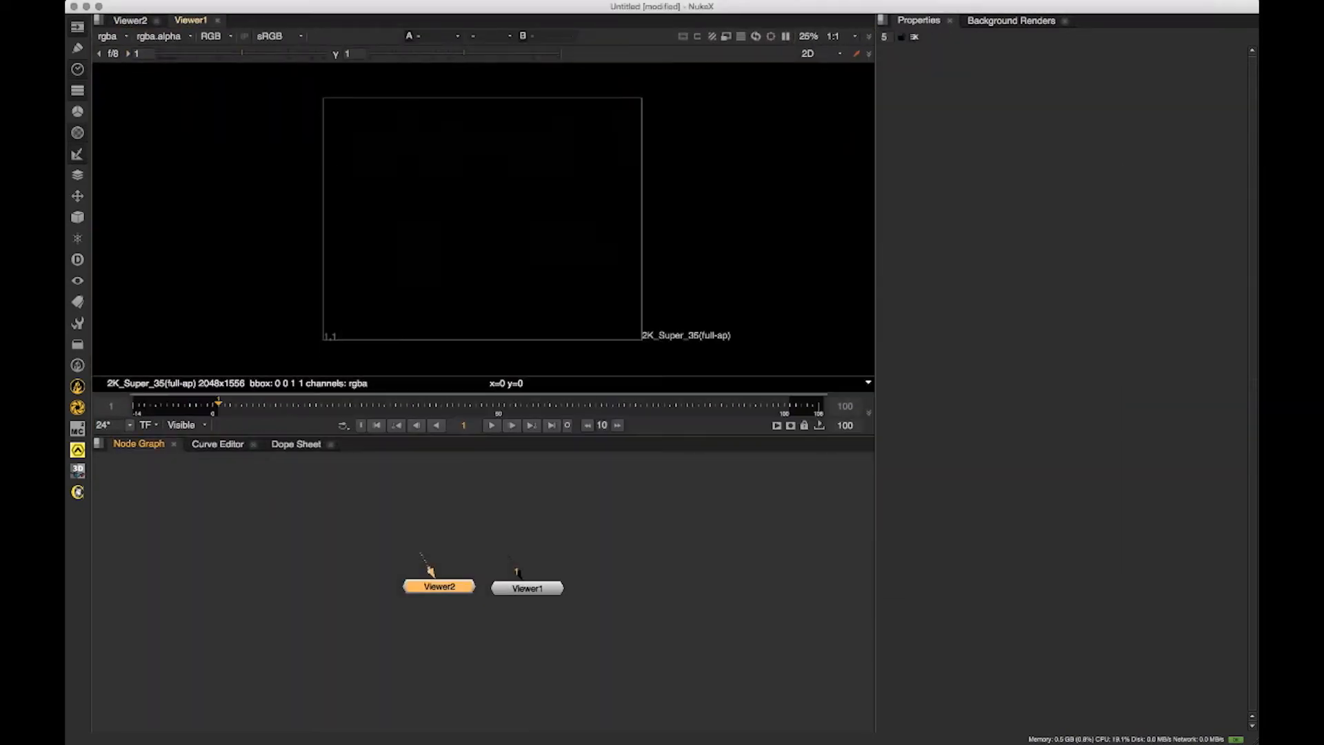
# Step: Split the viewer pane horizontally and move Viewer1 into the new empty pane beside Viewer2
pyautogui.click(97, 20)
pyautogui.click(131, 47)
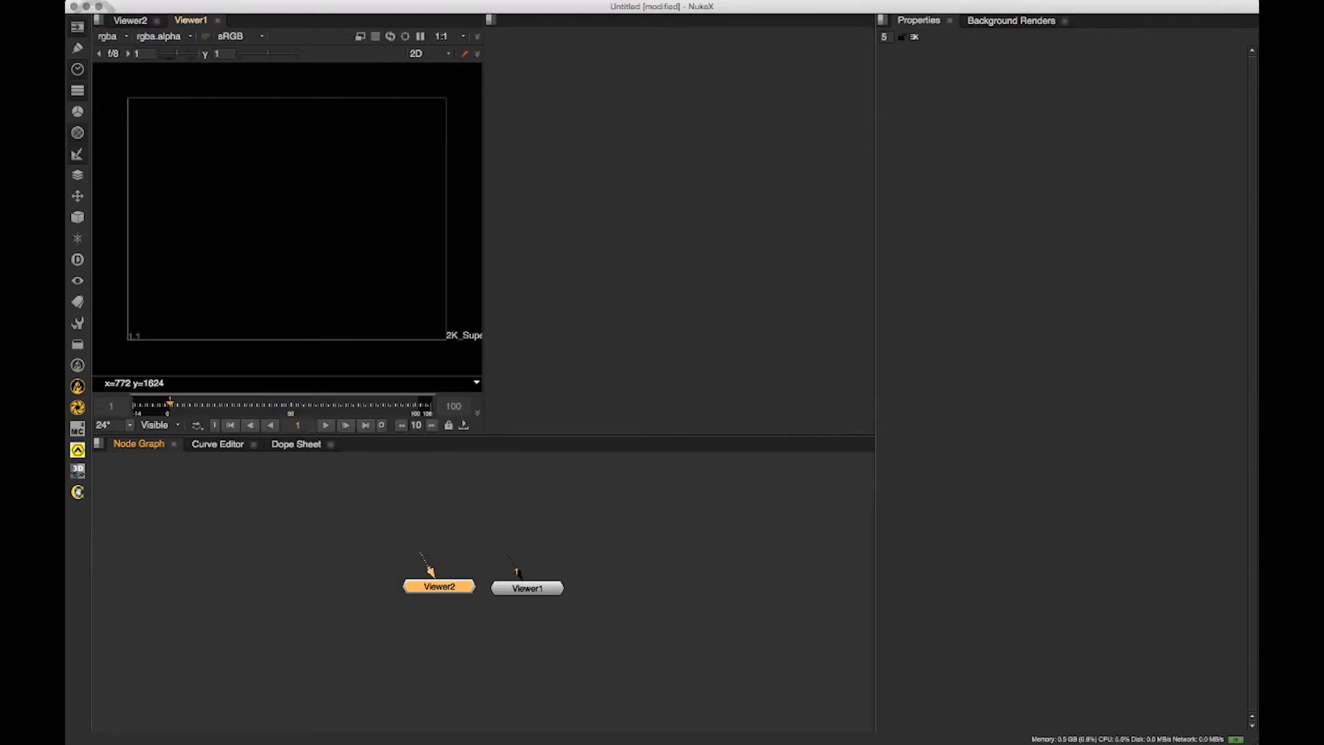
pyautogui.moveTo(187, 20); pyautogui.dragTo(524, 48)
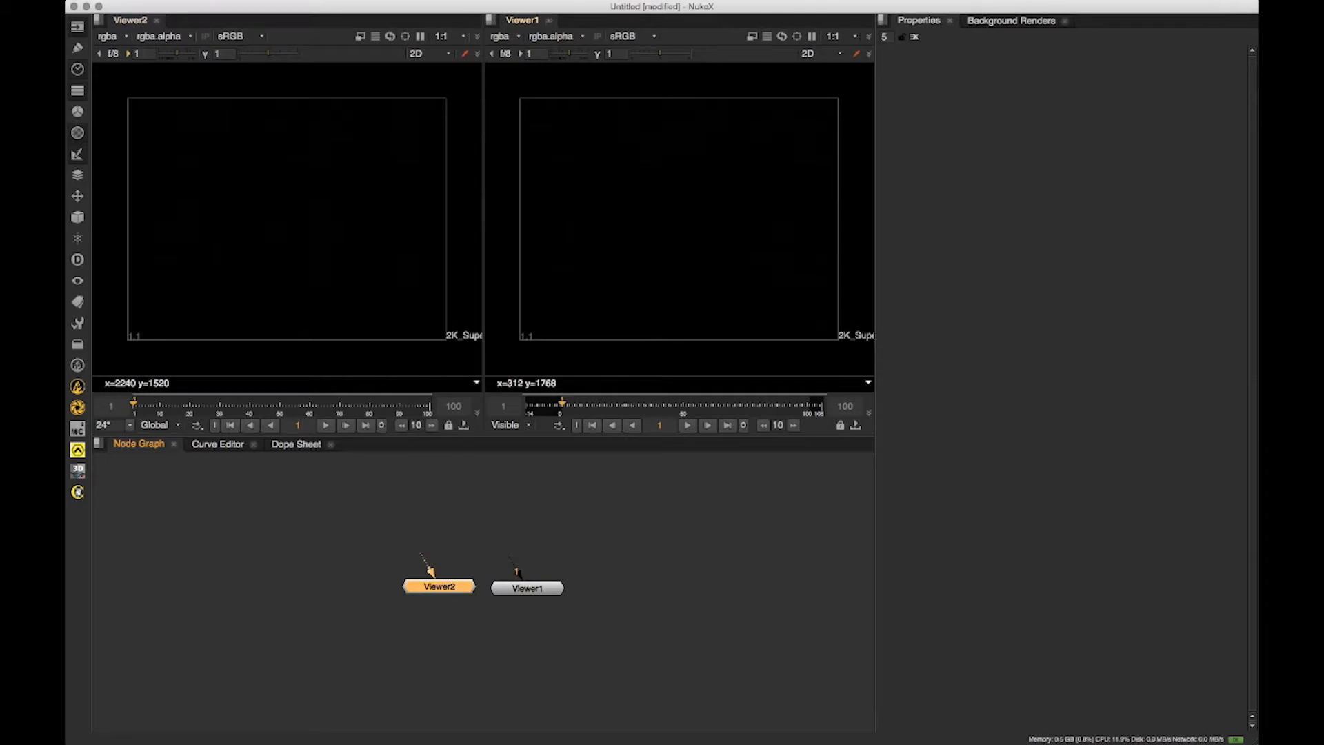
# Step: Close the Viewer1 tab and delete the remaining Viewer2 node from the node graph
pyautogui.click(490, 20)
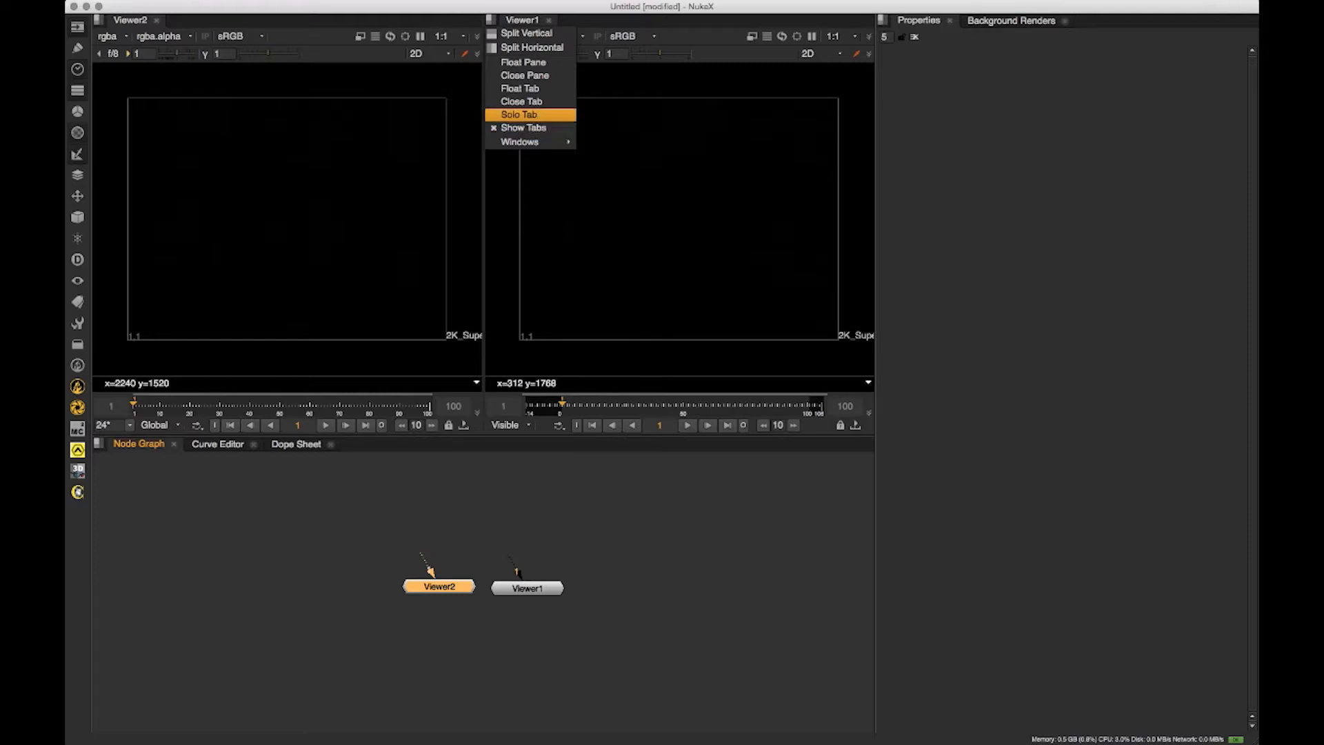
pyautogui.click(522, 101)
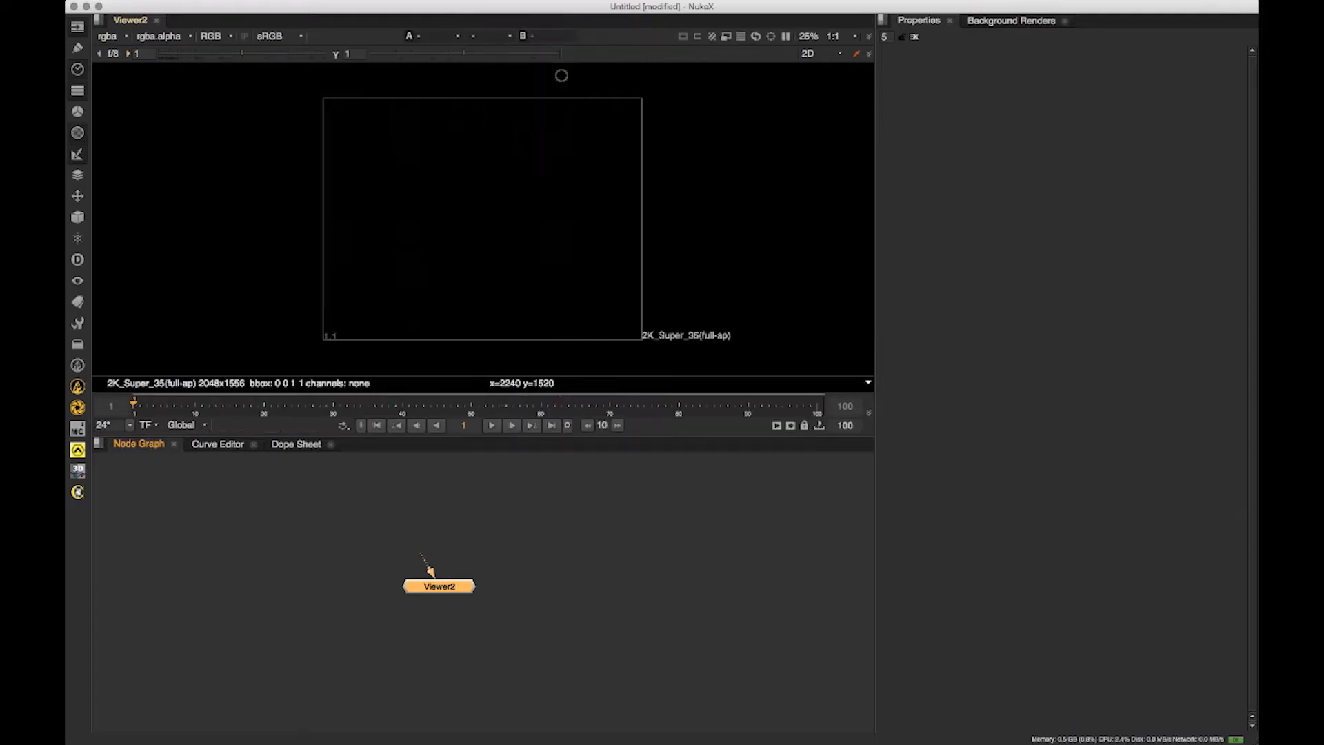
pyautogui.click(321, 585)
pyautogui.moveTo(469, 590); pyautogui.dragTo(470, 543)
pyautogui.click(470, 545)
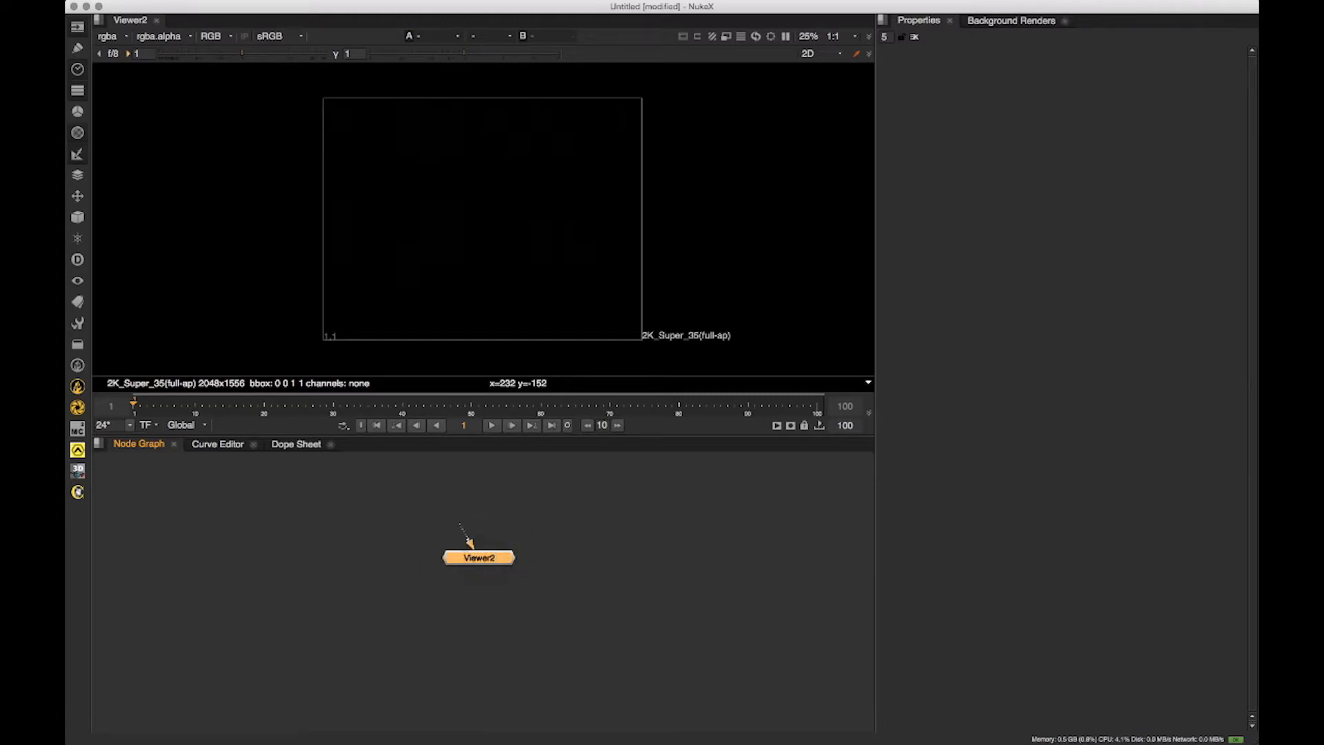
pyautogui.press('Delete')
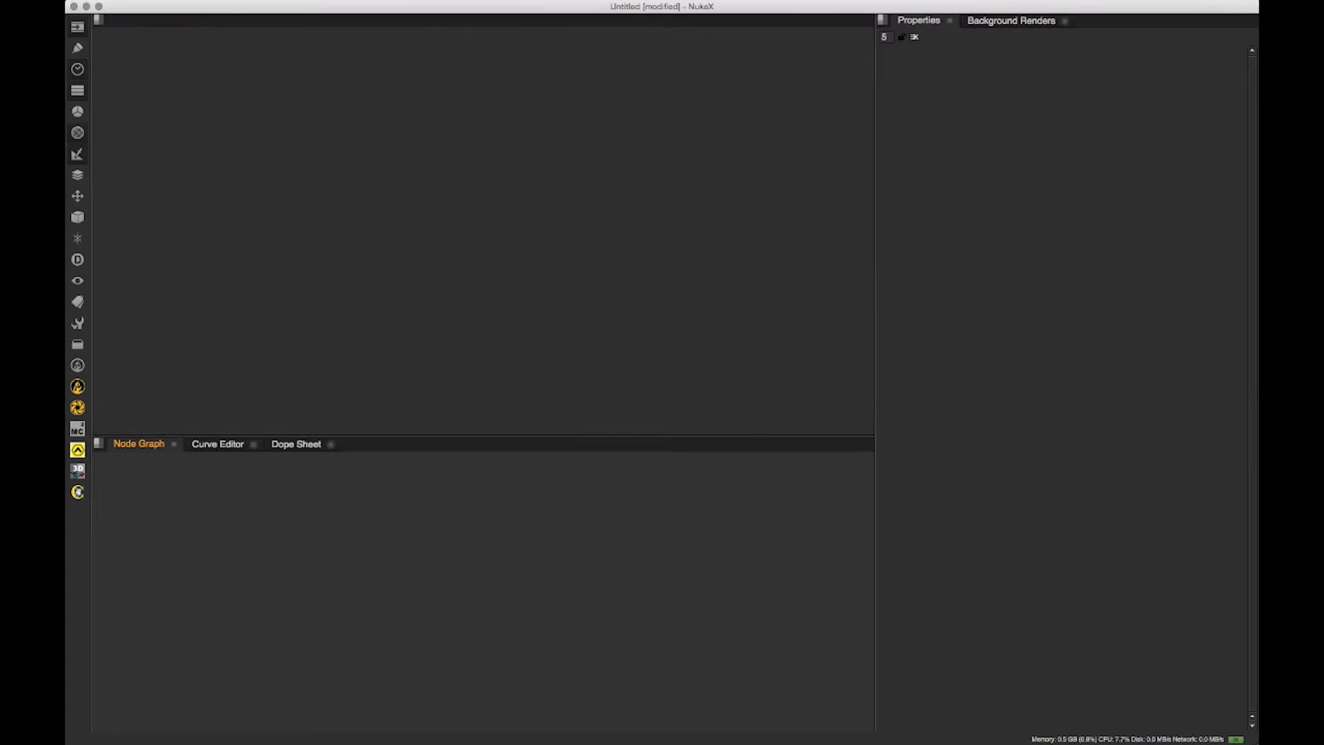
# Step: Add a new Viewer node to the empty node graph
pyautogui.click(77, 27)
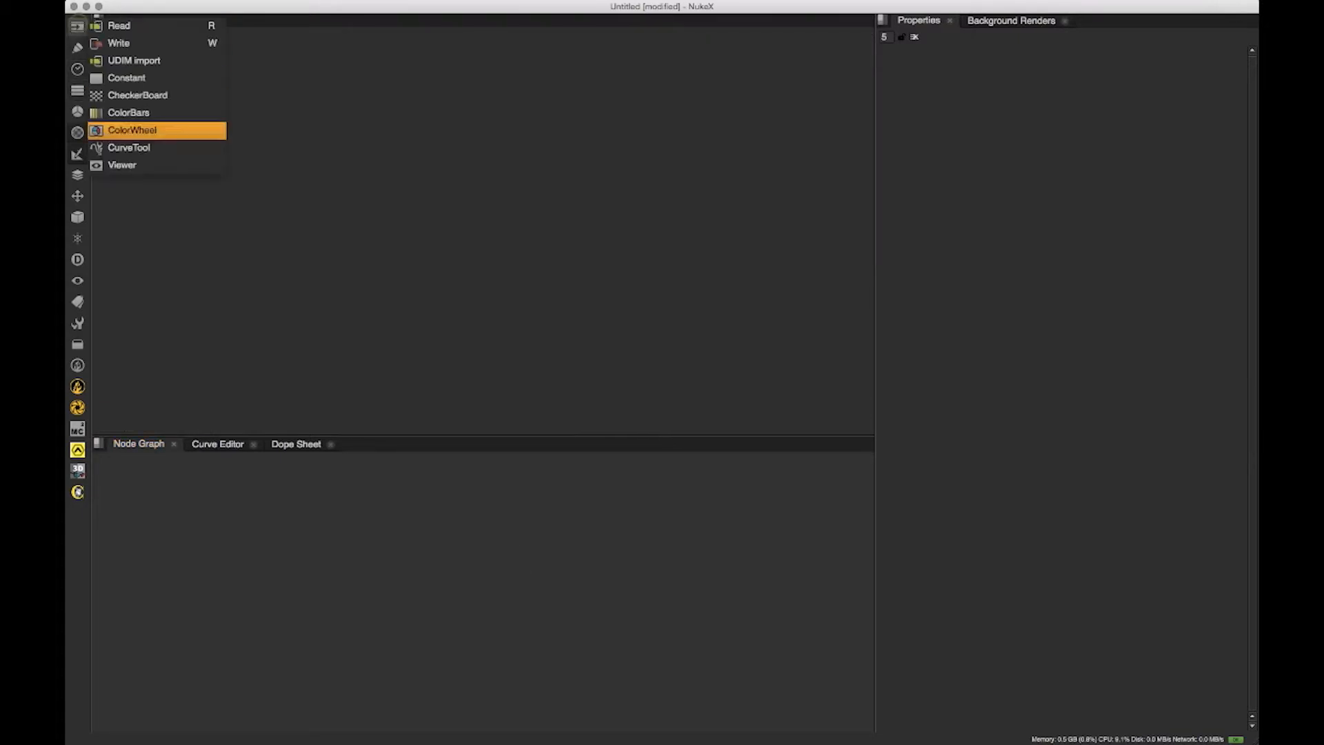
pyautogui.click(123, 166)
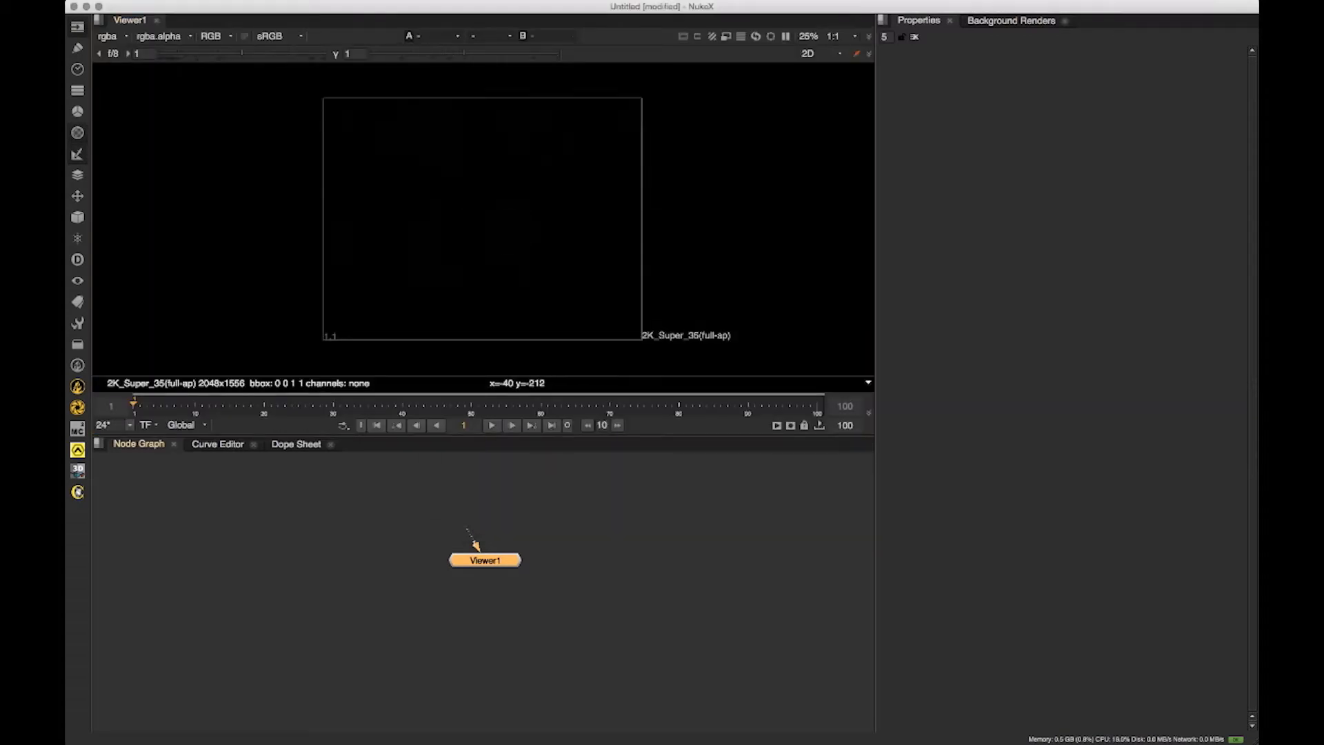
# Step: Move the Viewer1 node down to the lower-left area of the node graph and leave it deselected
pyautogui.moveTo(483, 556); pyautogui.dragTo(373, 576)
pyautogui.click(435, 538)
pyautogui.click(357, 583)
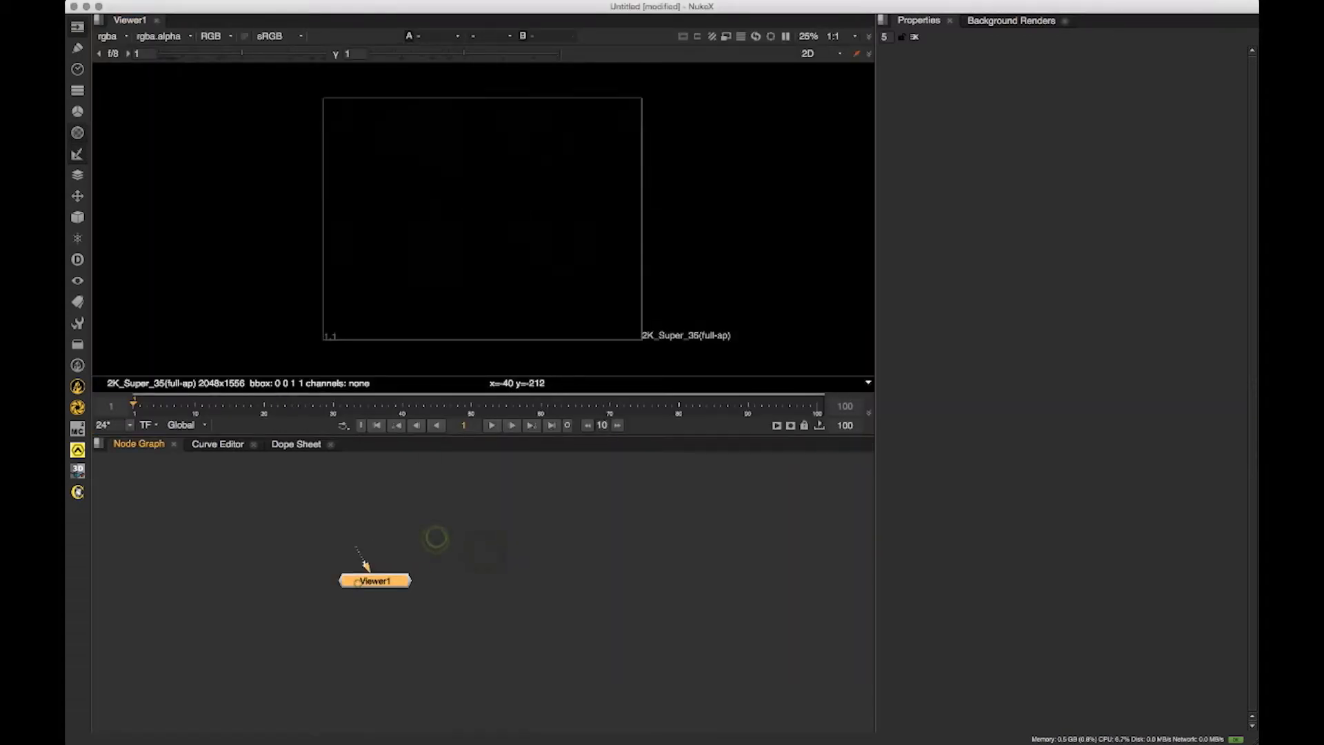
pyautogui.moveTo(374, 519); pyautogui.dragTo(440, 518)
pyautogui.moveTo(375, 581); pyautogui.dragTo(323, 615)
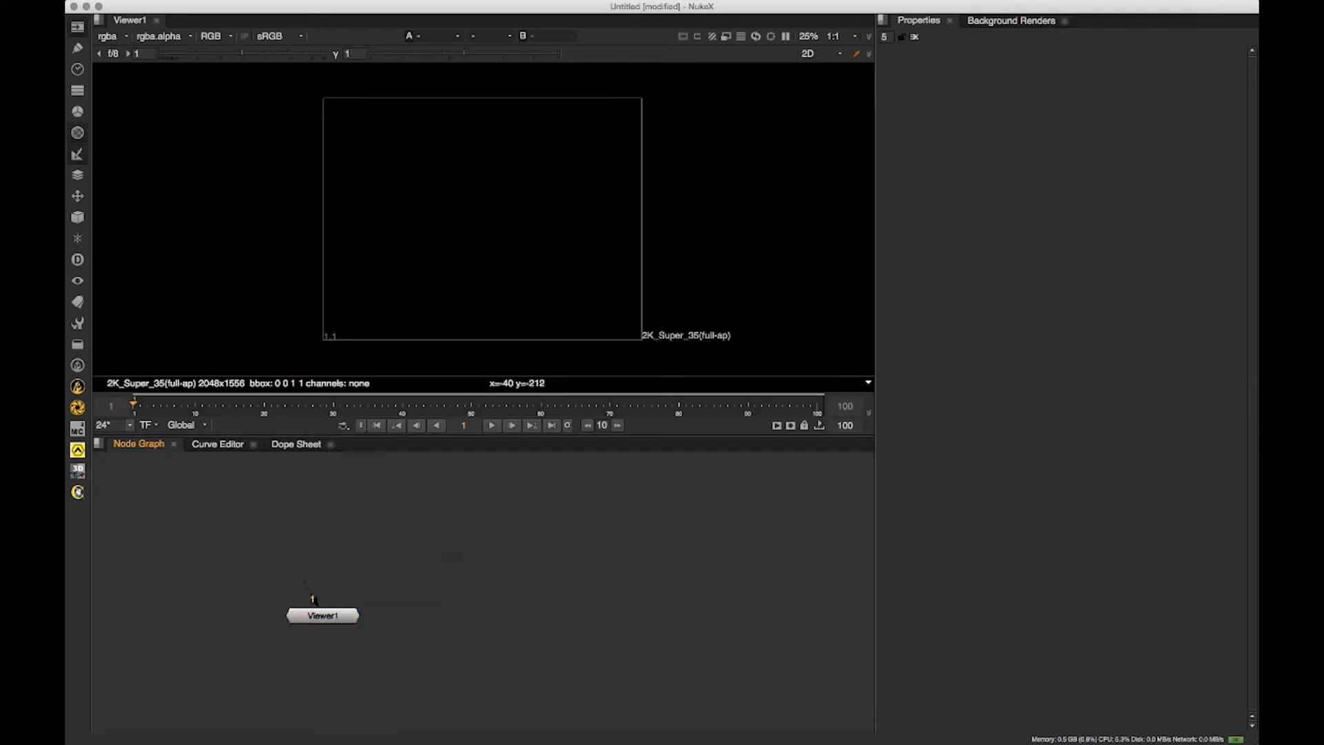
# Step: Add a ColorWheel node and place it above and to the right of the Viewer1 node
pyautogui.click(77, 26)
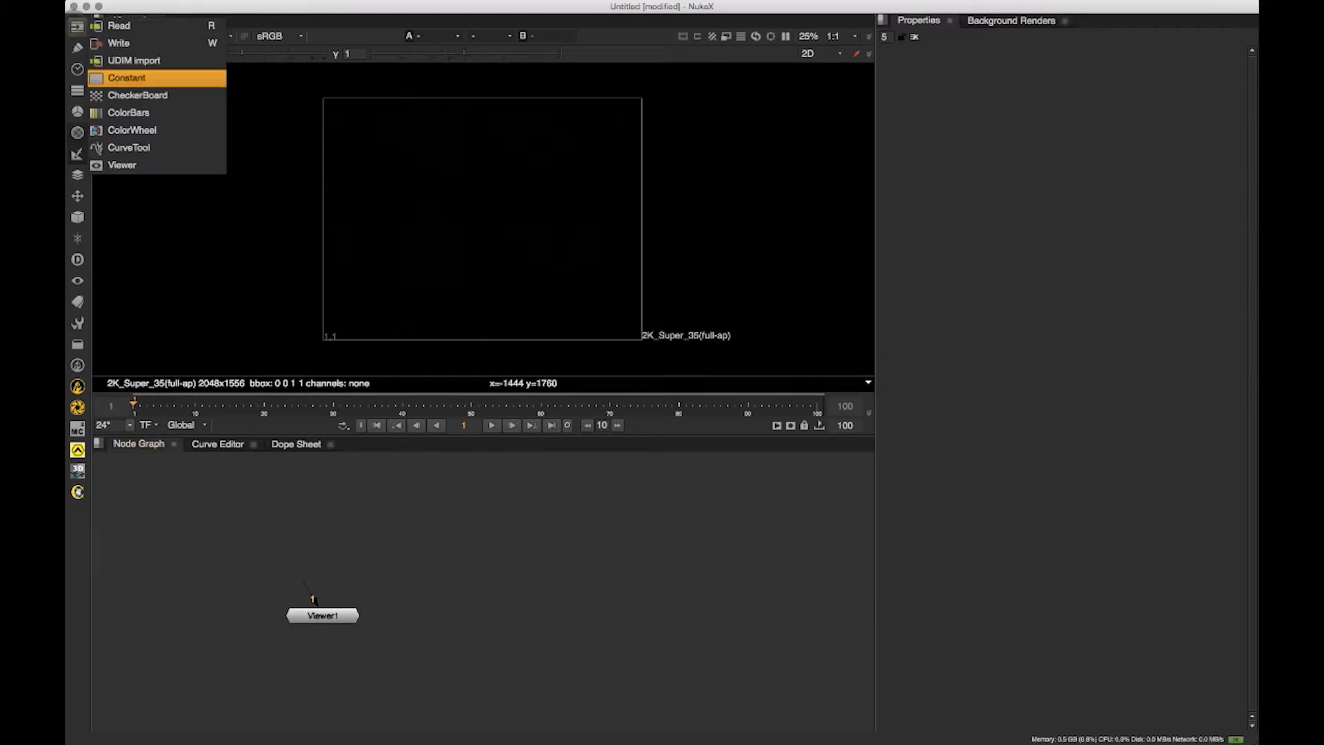
pyautogui.click(133, 130)
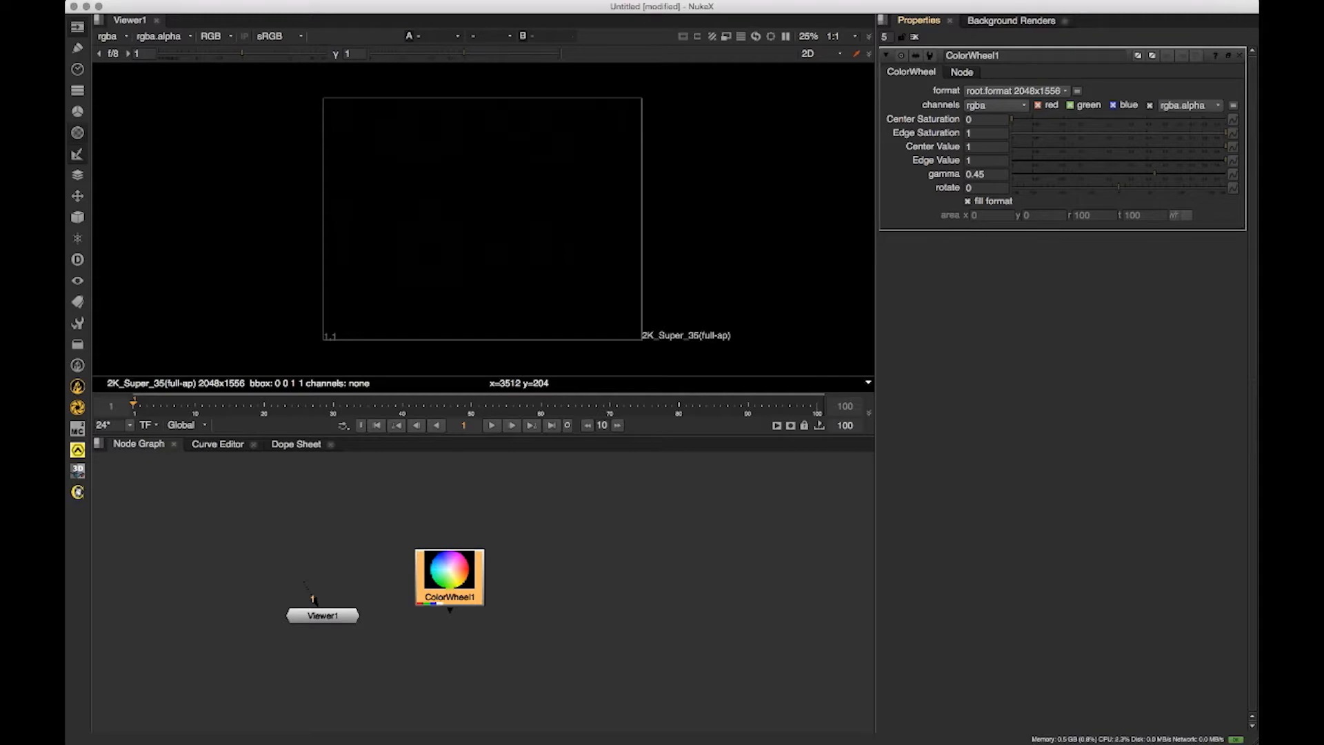
pyautogui.moveTo(458, 591); pyautogui.dragTo(463, 561)
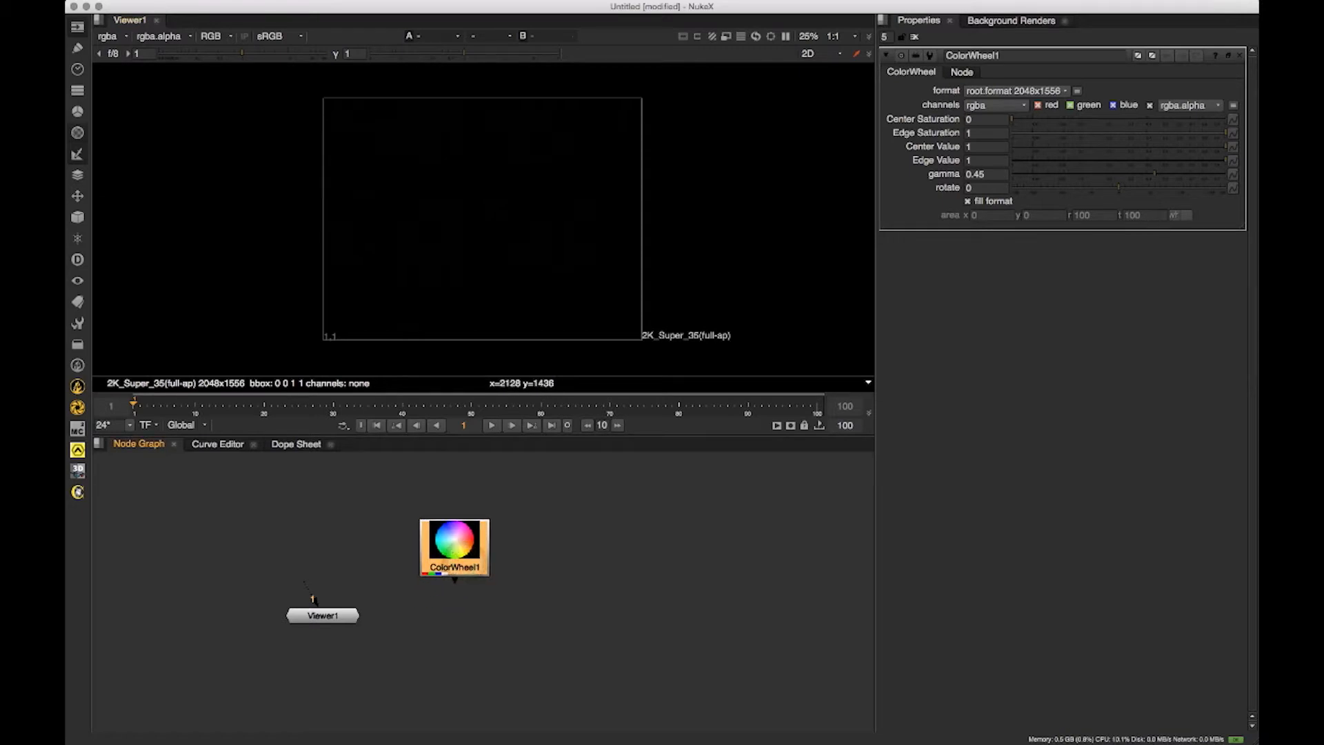
# Step: Connect the Viewer1 input to the ColorWheel1 node and space the two nodes farther apart
pyautogui.moveTo(304, 582); pyautogui.dragTo(451, 527)
pyautogui.moveTo(323, 615); pyautogui.dragTo(320, 631)
pyautogui.moveTo(451, 530); pyautogui.dragTo(455, 528)
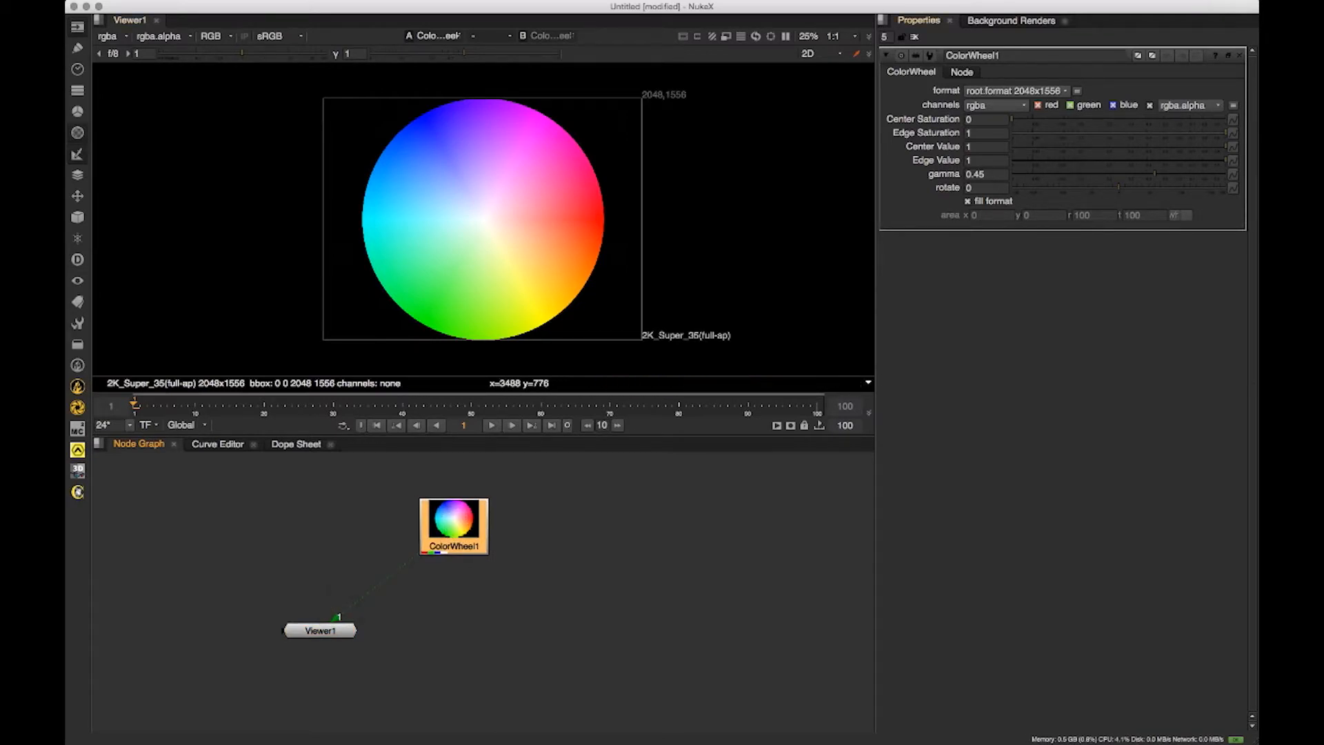
# Step: Set the color wheel's rotate to 2, Center Saturation to 0.72, Center Value to 0.48 and gamma to 0.21
pyautogui.click(1116, 196)
pyautogui.moveTo(1121, 189); pyautogui.dragTo(1033, 178)
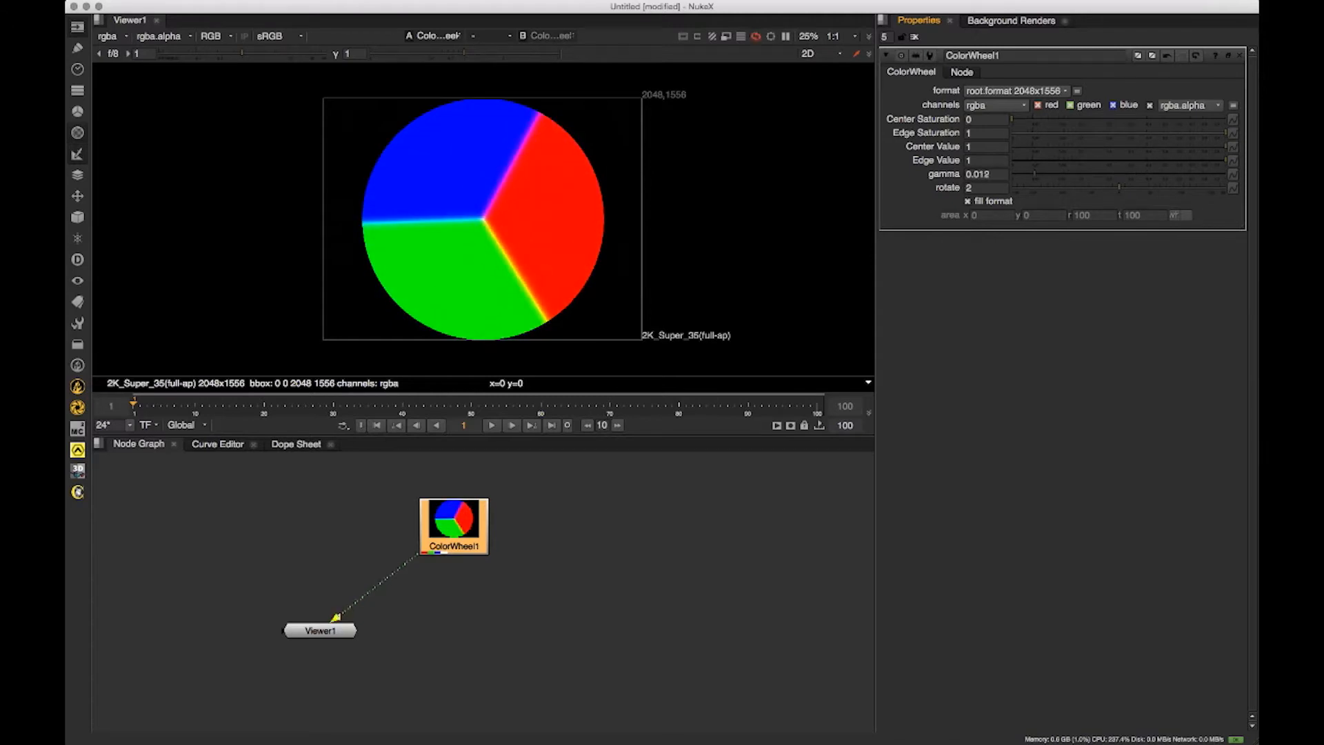
pyautogui.moveTo(1225, 161); pyautogui.dragTo(1226, 132)
pyautogui.moveTo(1012, 119); pyautogui.dragTo(1194, 119)
pyautogui.moveTo(1034, 173); pyautogui.dragTo(1109, 174)
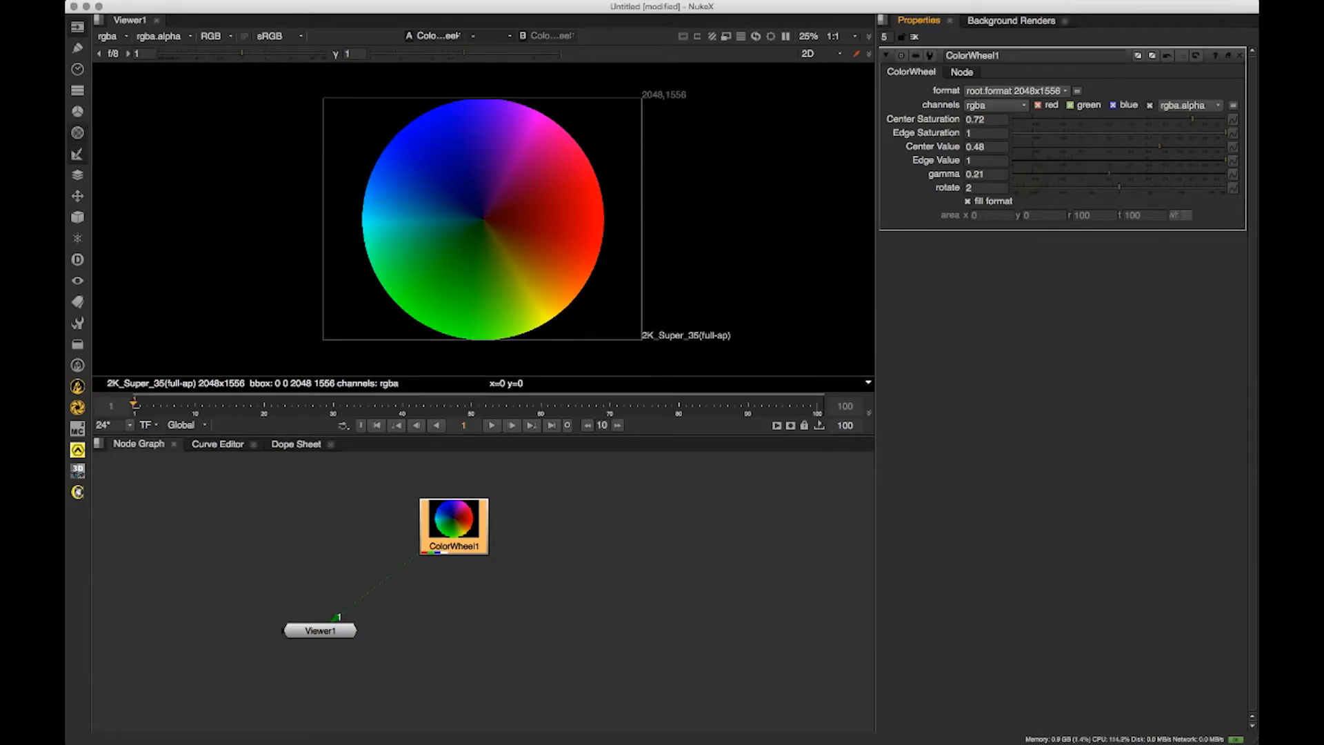
# Step: Set the color wheel's Center Saturation to 0, Edge Saturation to 0.46 and gamma to 0.036
pyautogui.moveTo(1193, 119); pyautogui.dragTo(1023, 134)
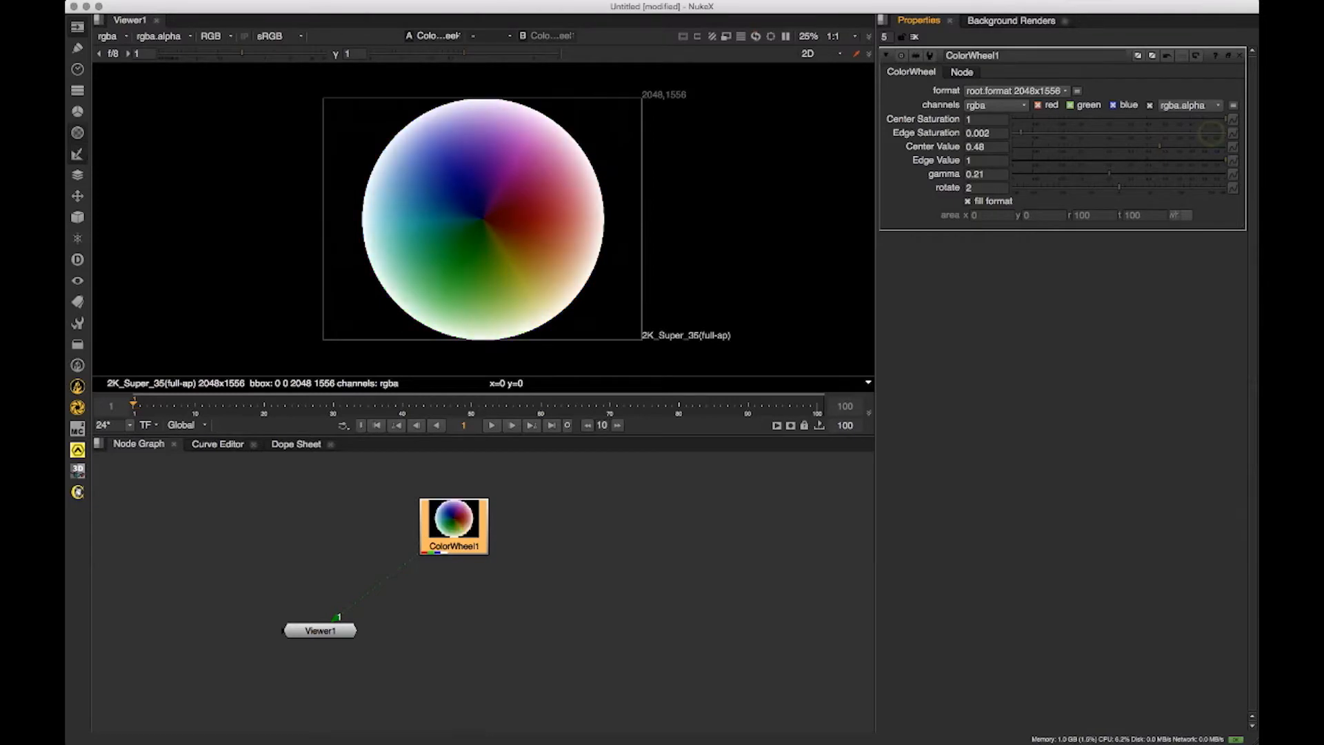
pyautogui.moveTo(1223, 119)
pyautogui.mouseDown()
pyautogui.moveTo(1035, 120)
pyautogui.moveTo(1226, 119)
pyautogui.mouseUp()
pyautogui.moveTo(1027, 133)
pyautogui.mouseDown()
pyautogui.moveTo(1205, 133)
pyautogui.moveTo(1157, 133)
pyautogui.moveTo(1211, 119)
pyautogui.moveTo(1012, 119)
pyautogui.mouseUp()
pyautogui.moveTo(1102, 174); pyautogui.dragTo(1052, 174)
# Step: Move ColorWheel1 to the right side of the node graph and Viewer1 slightly lower, leaving both deselected
pyautogui.click(697, 590)
pyautogui.moveTo(464, 517); pyautogui.dragTo(746, 497)
pyautogui.click(723, 588)
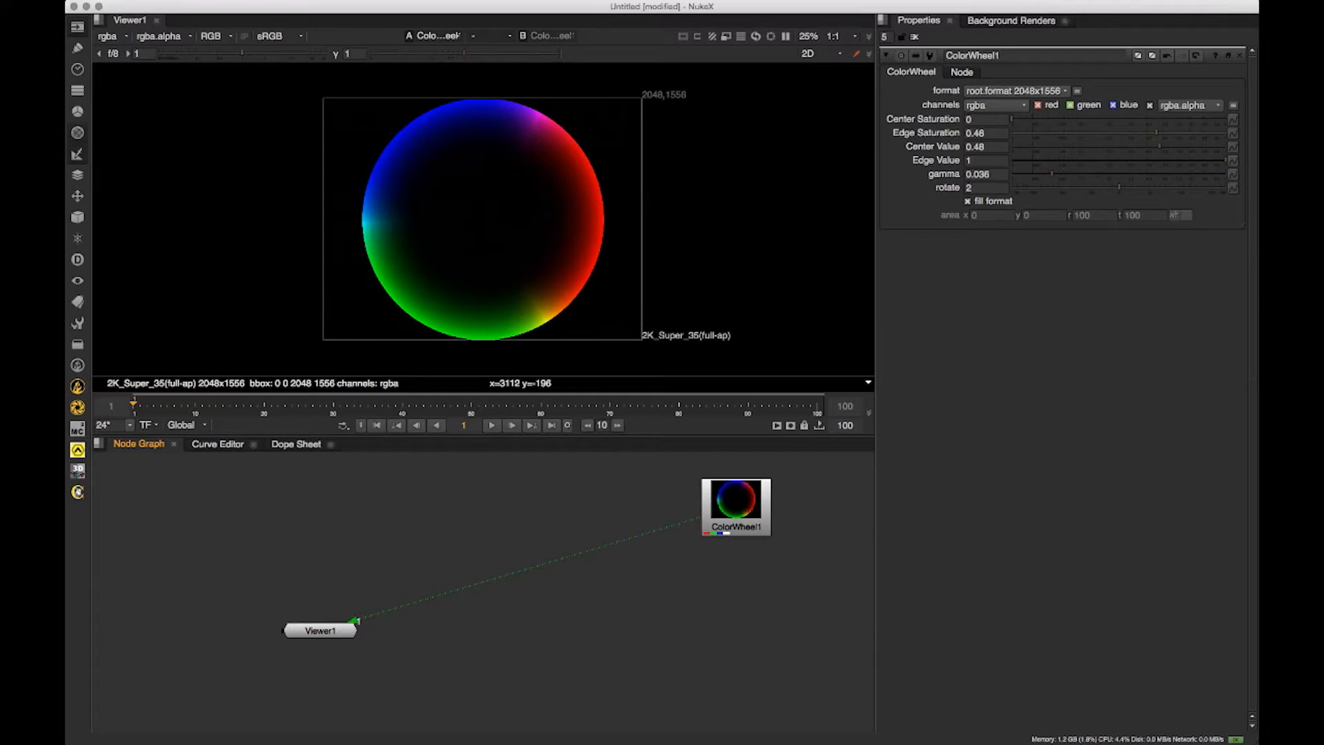
pyautogui.moveTo(739, 517); pyautogui.dragTo(704, 543)
pyautogui.moveTo(336, 626); pyautogui.dragTo(337, 659)
pyautogui.moveTo(668, 541); pyautogui.dragTo(666, 536)
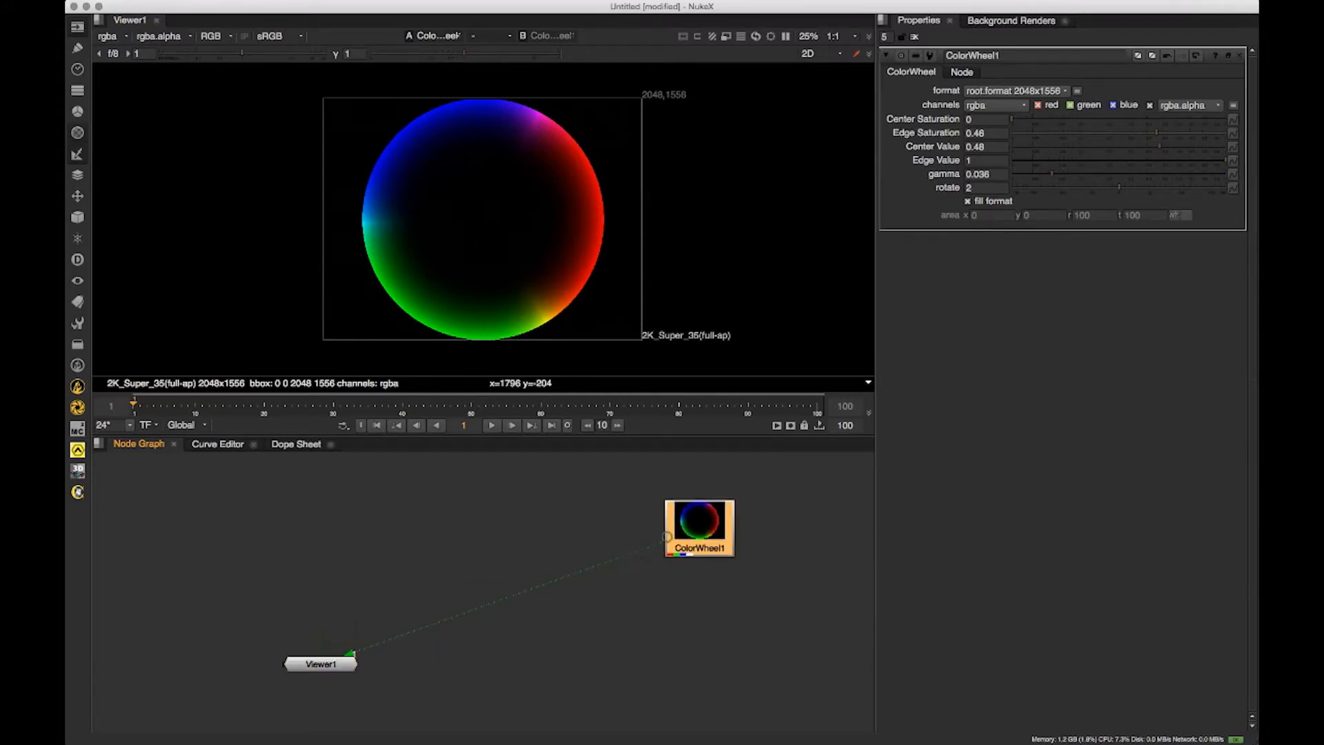
pyautogui.click(507, 547)
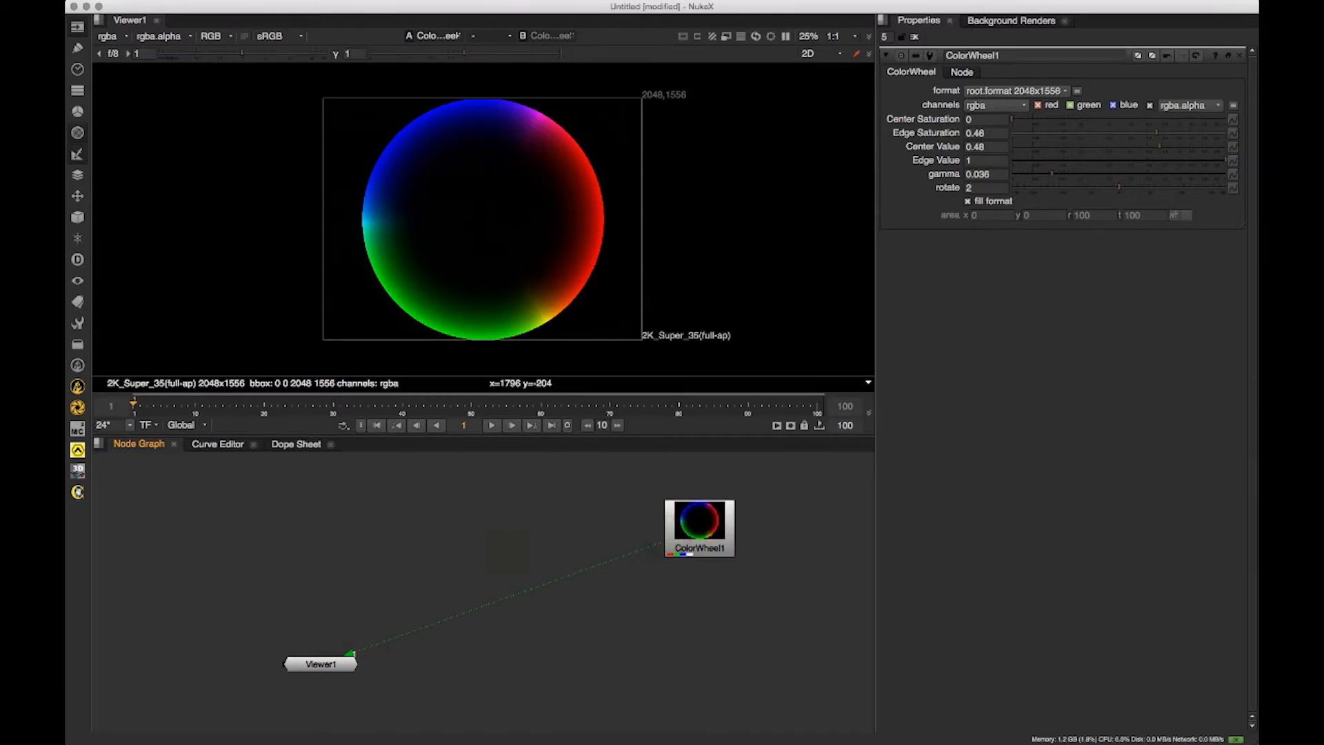
# Step: Start a Read node and shrink and reposition its file browser so the whole window fits on screen
pyautogui.click(77, 26)
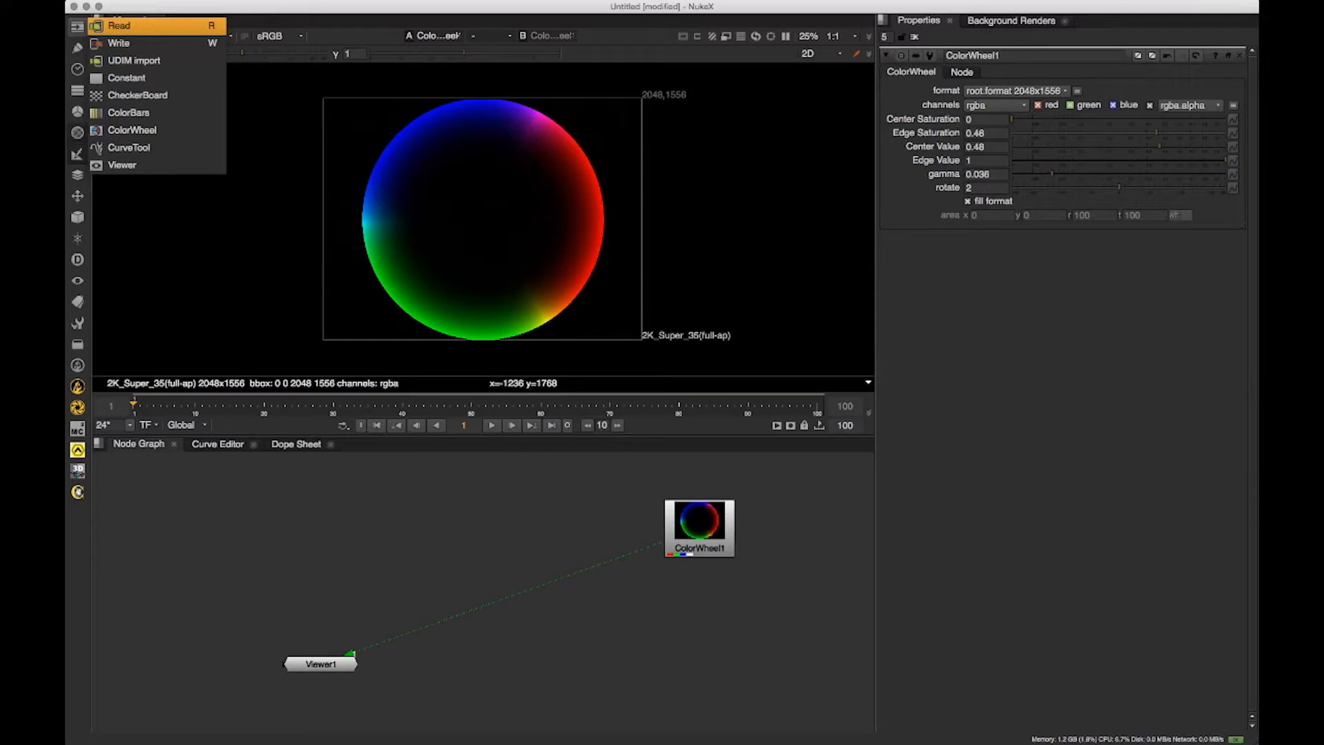
pyautogui.press('Return')
pyautogui.moveTo(402, 9); pyautogui.dragTo(403, 6)
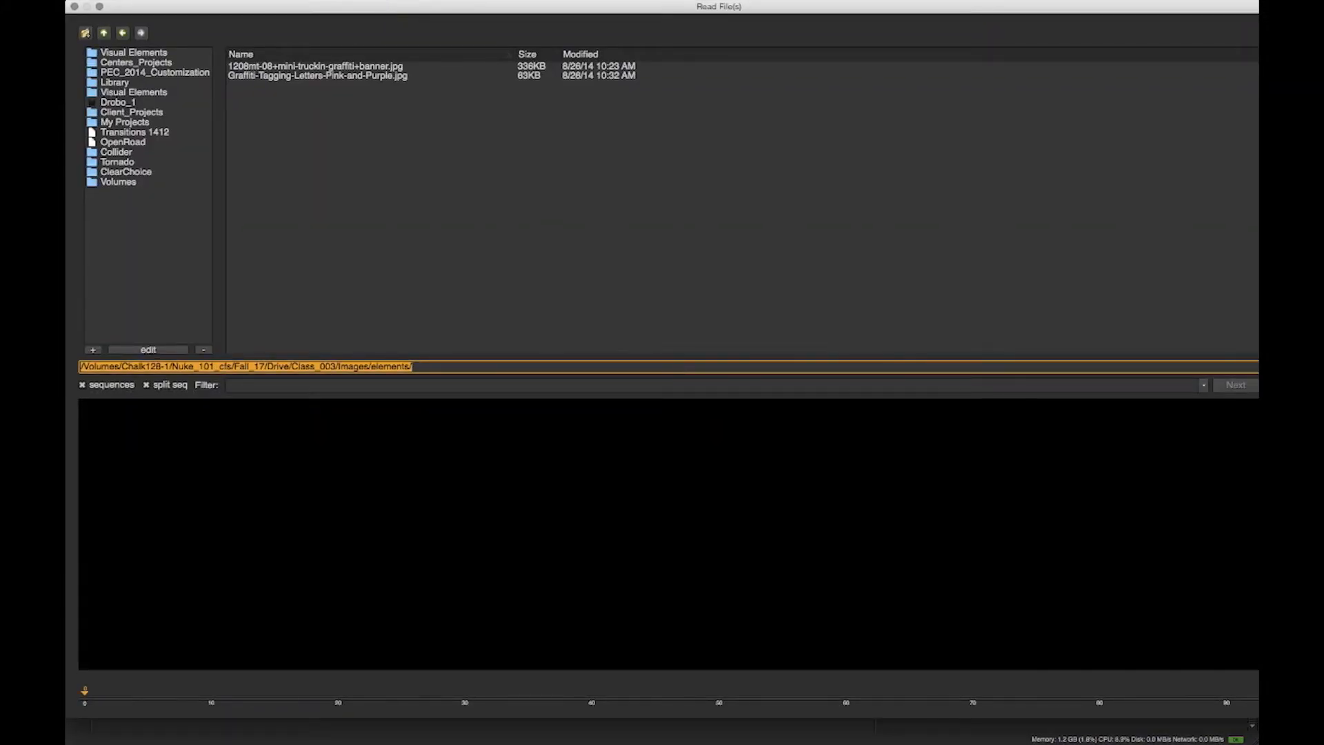
pyautogui.moveTo(403, 7)
pyautogui.mouseDown()
pyautogui.moveTo(68, 7)
pyautogui.moveTo(443, 9)
pyautogui.moveTo(424, 8)
pyautogui.mouseUp()
pyautogui.moveTo(1062, 723); pyautogui.dragTo(1084, 545)
pyautogui.moveTo(903, 4); pyautogui.dragTo(886, 81)
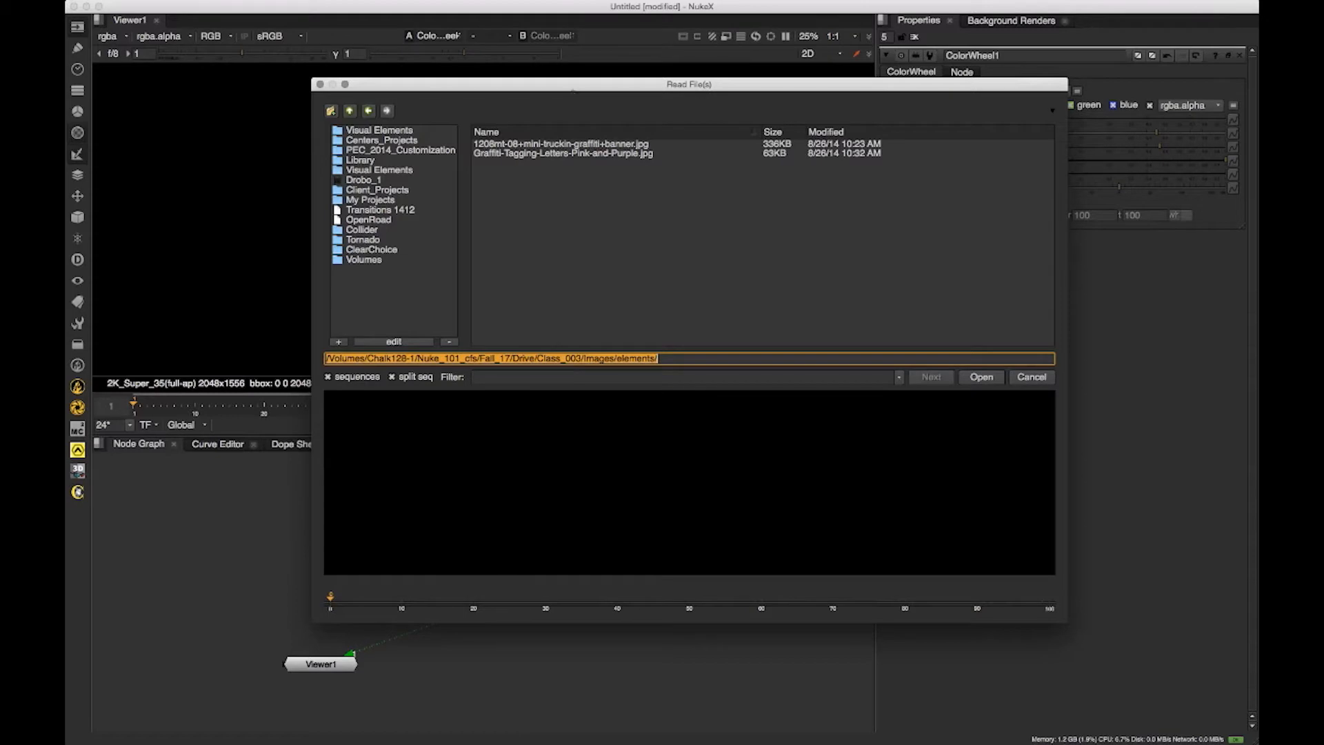
pyautogui.moveTo(573, 92); pyautogui.dragTo(538, 123)
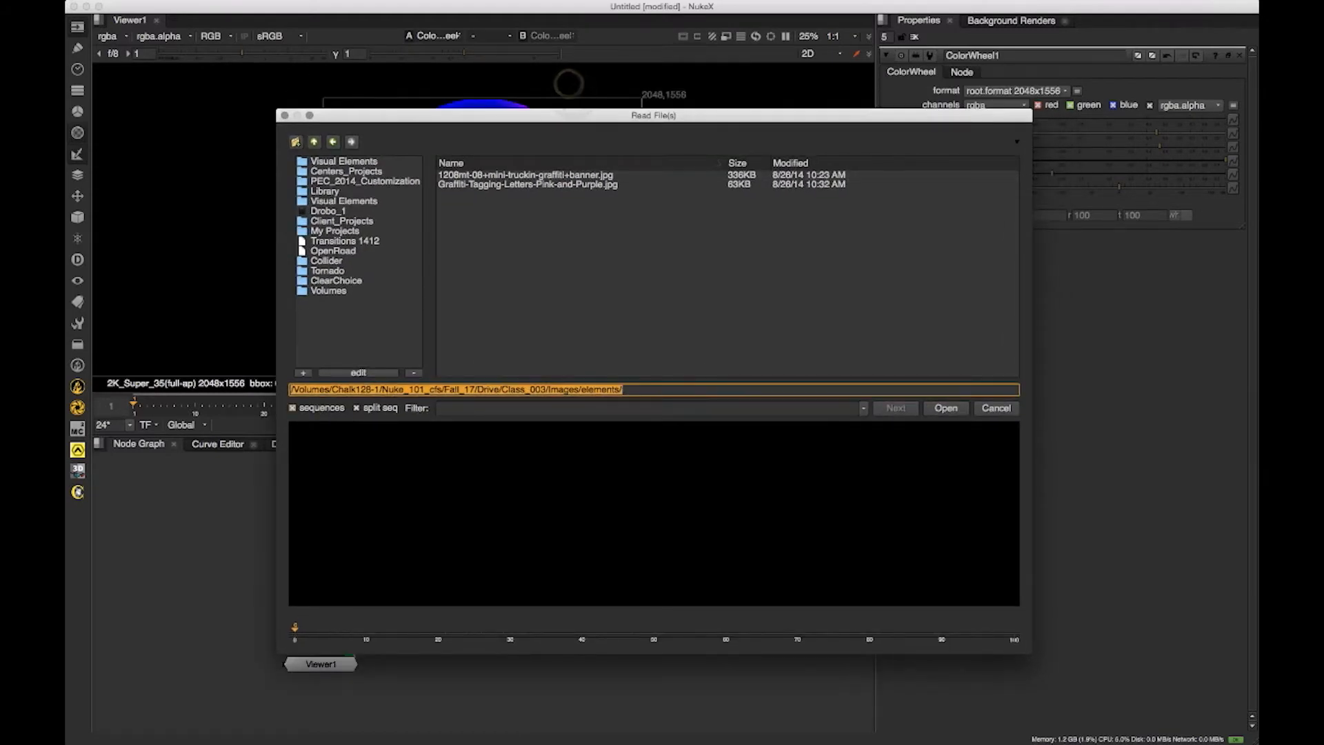
# Step: View the contents of the Drobo_1 favorite in the file browser
pyautogui.click(341, 390)
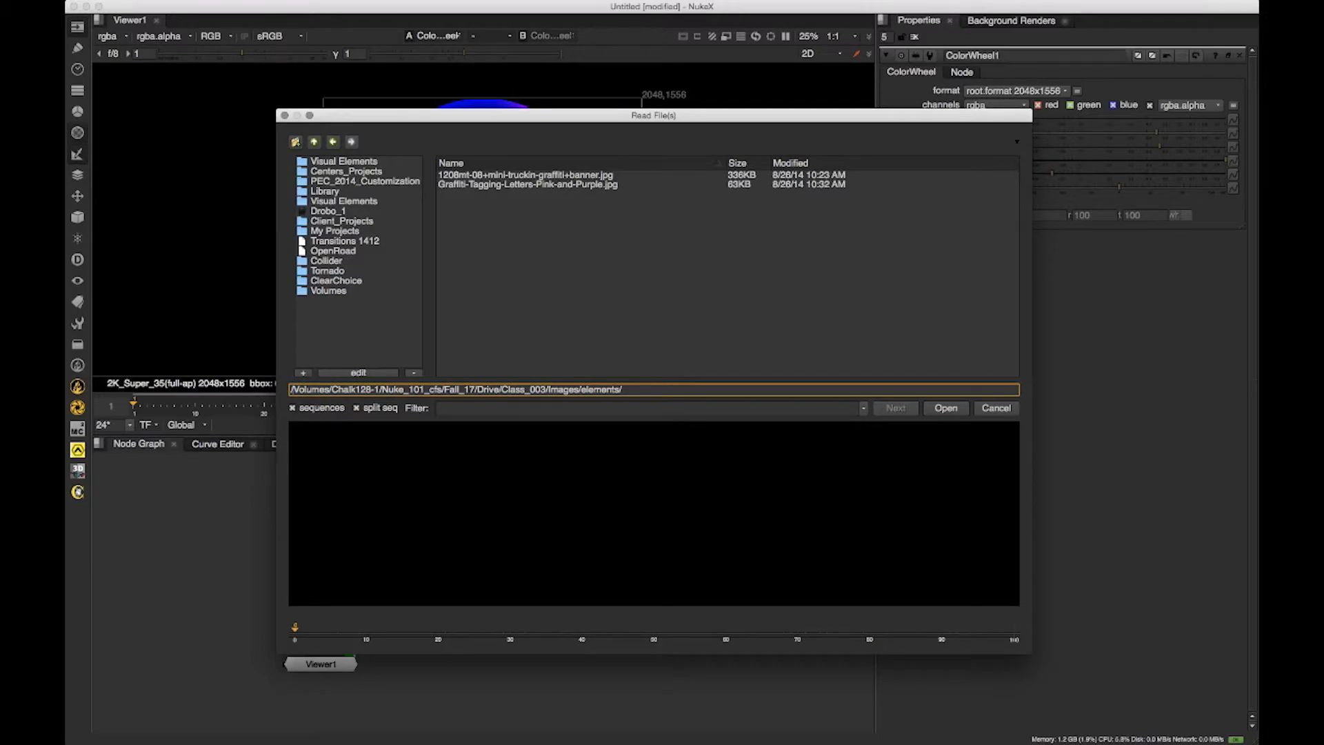
pyautogui.moveTo(617, 115); pyautogui.dragTo(618, 113)
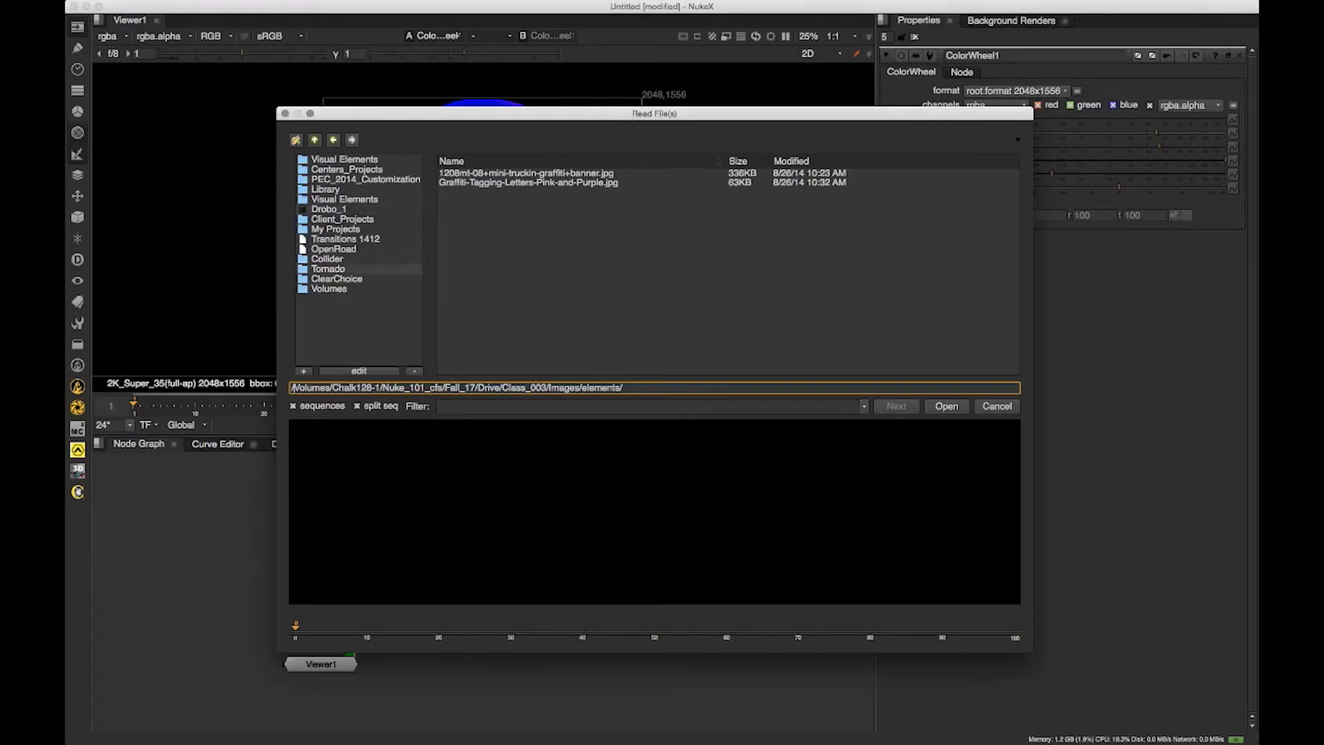
pyautogui.click(359, 209)
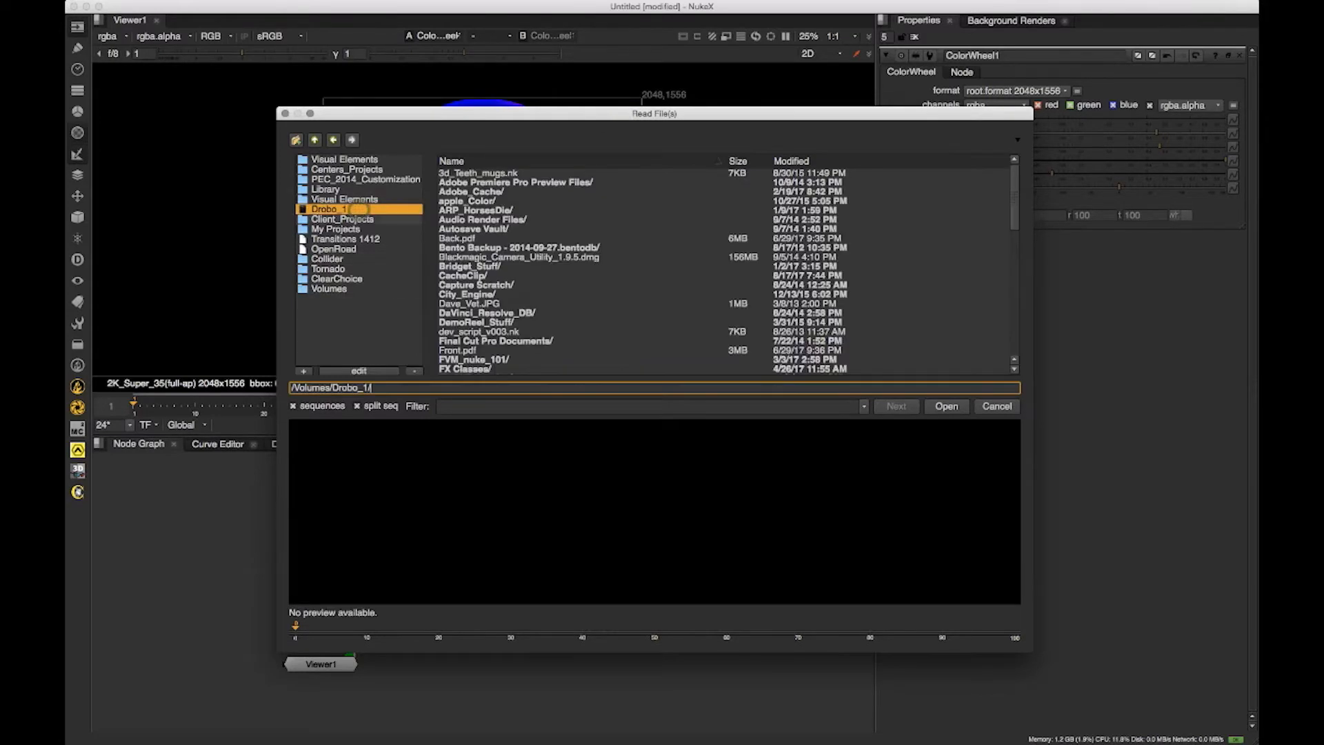
pyautogui.moveTo(396, 111); pyautogui.dragTo(413, 113)
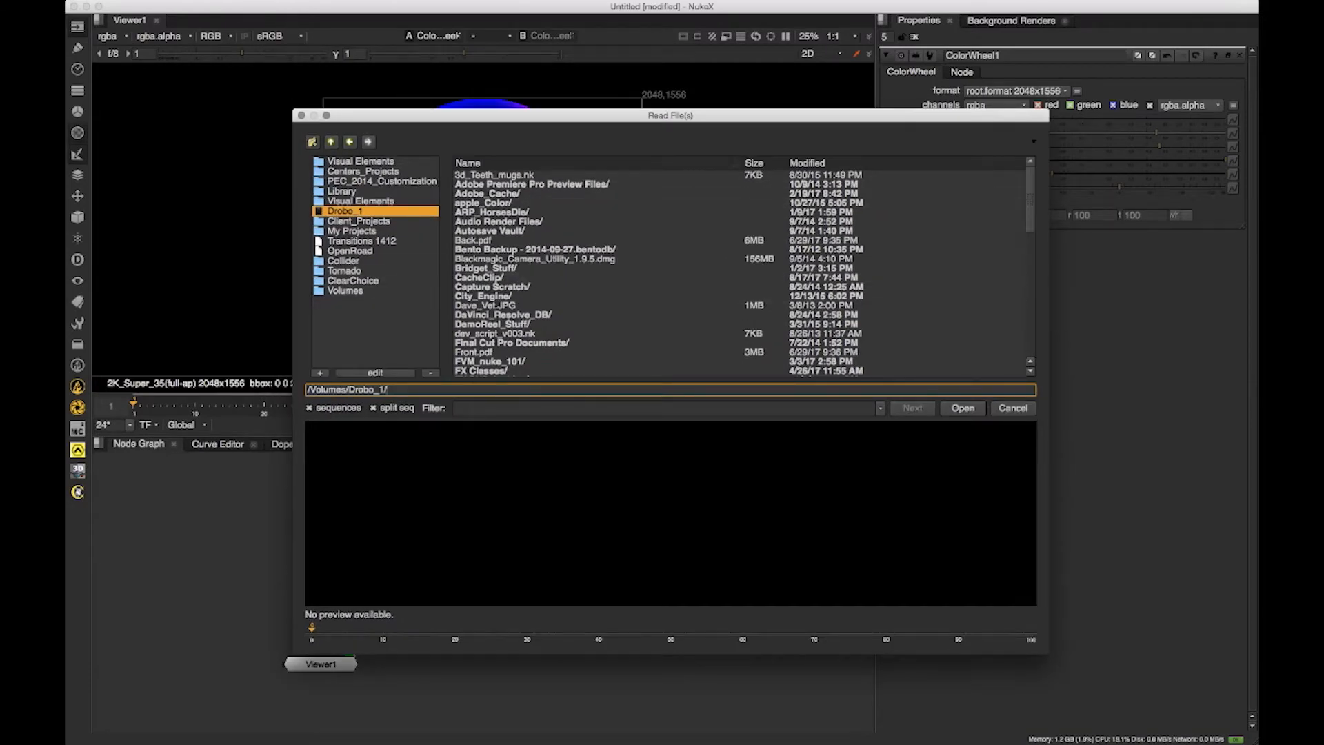
# Step: Return to the previously shown elements folder and go up the directory levels to the Fall_17 folder
pyautogui.click(349, 142)
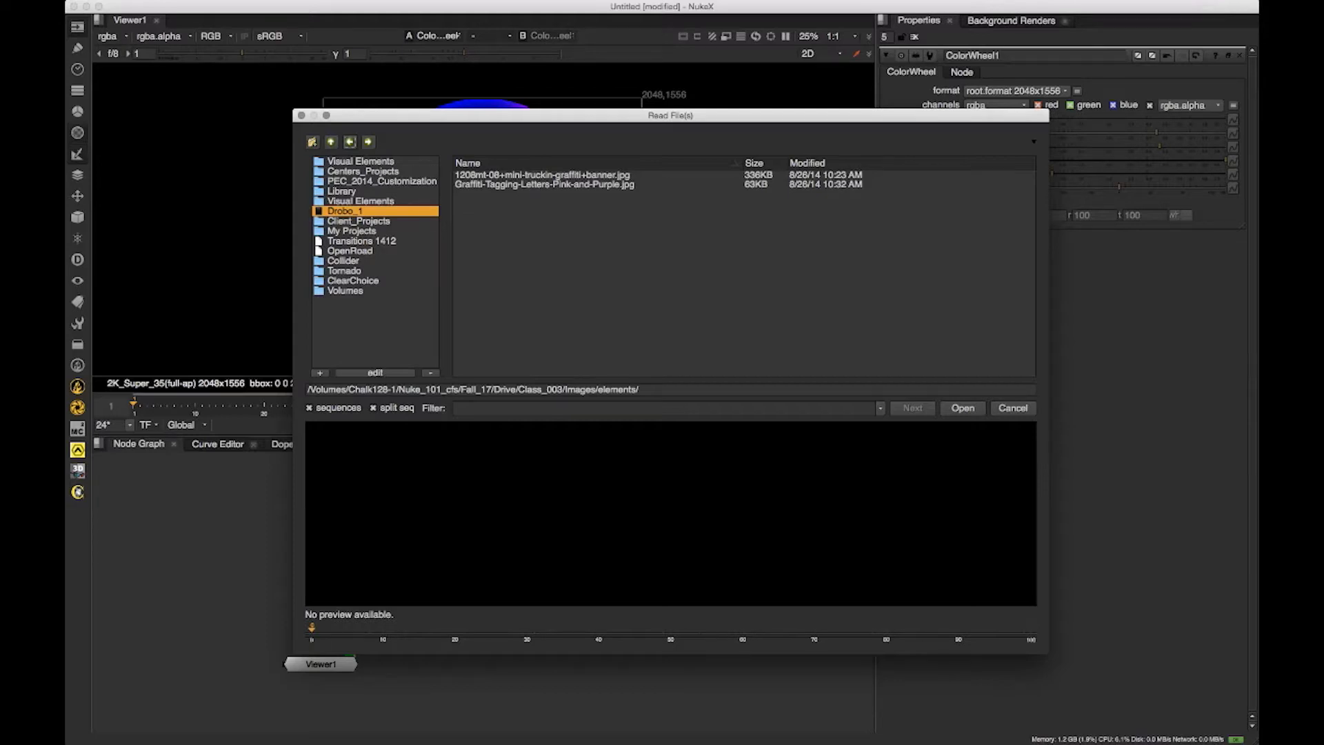
pyautogui.click(331, 141)
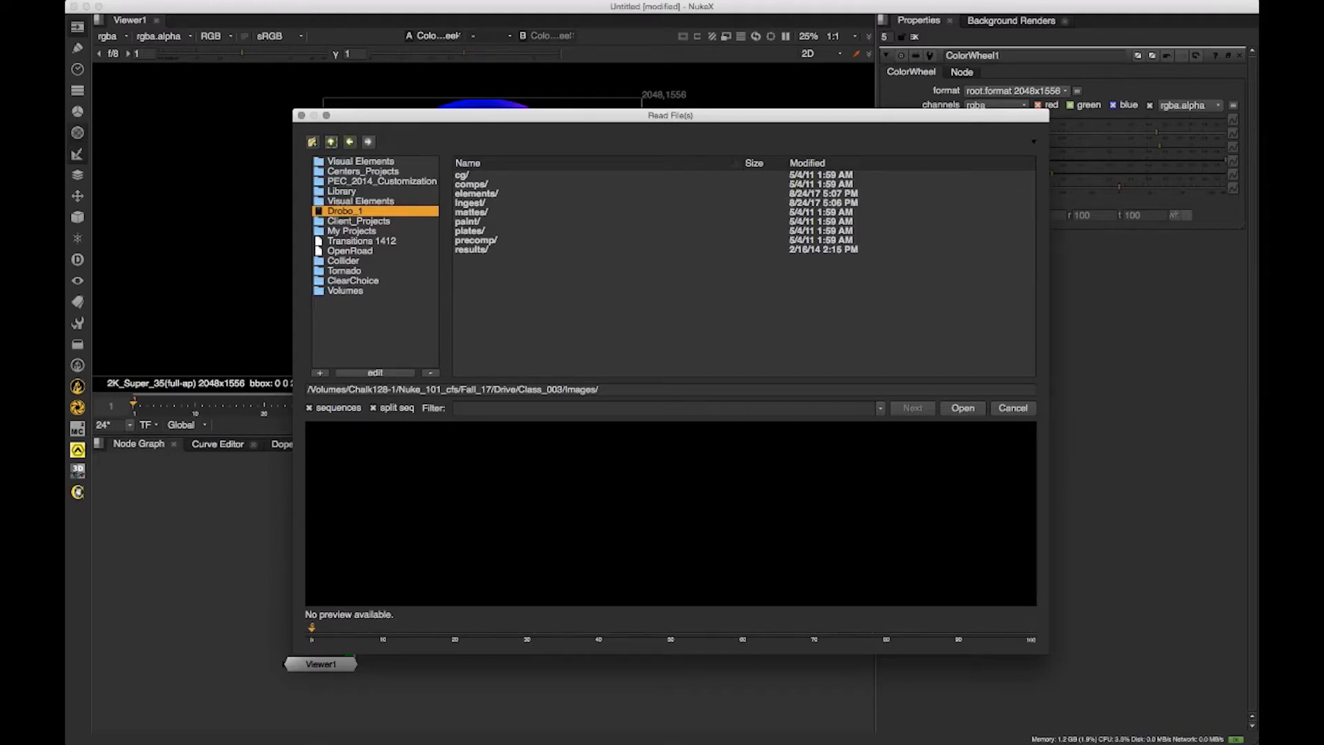
pyautogui.click(331, 142)
pyautogui.click(331, 141)
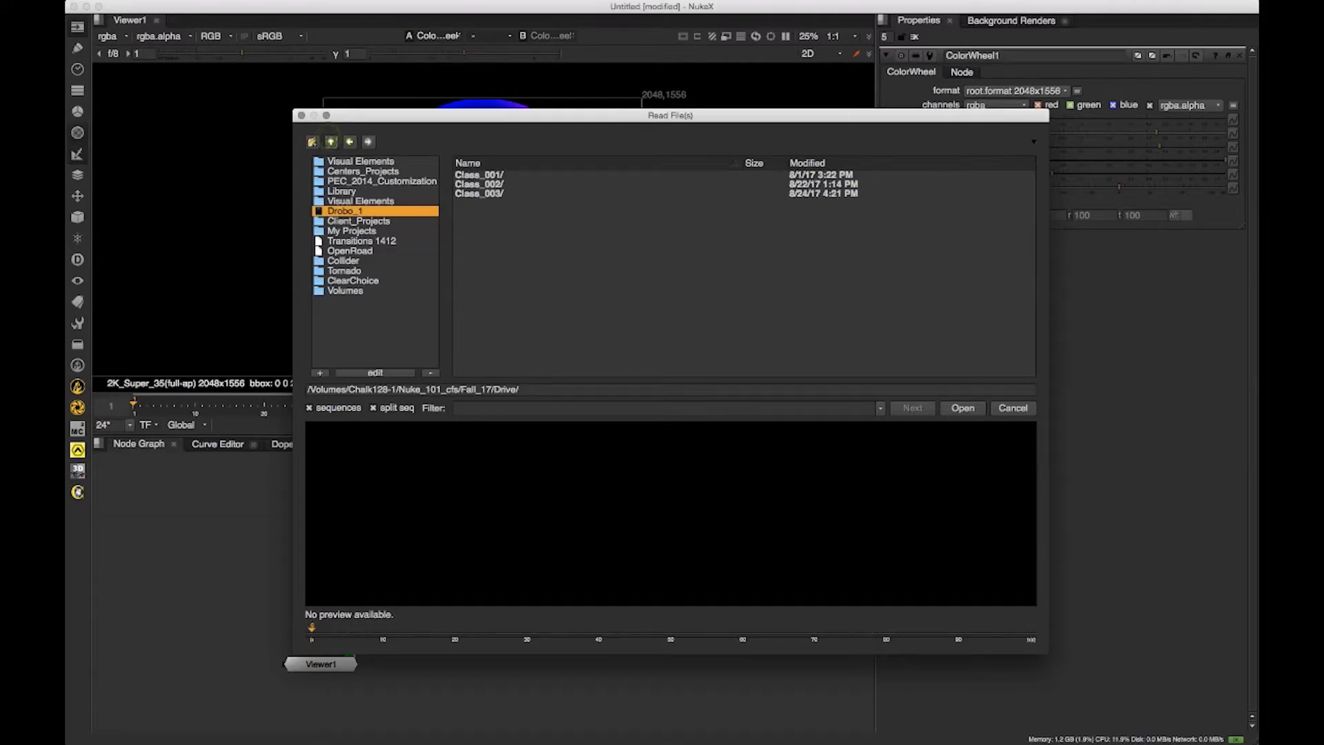
pyautogui.click(332, 141)
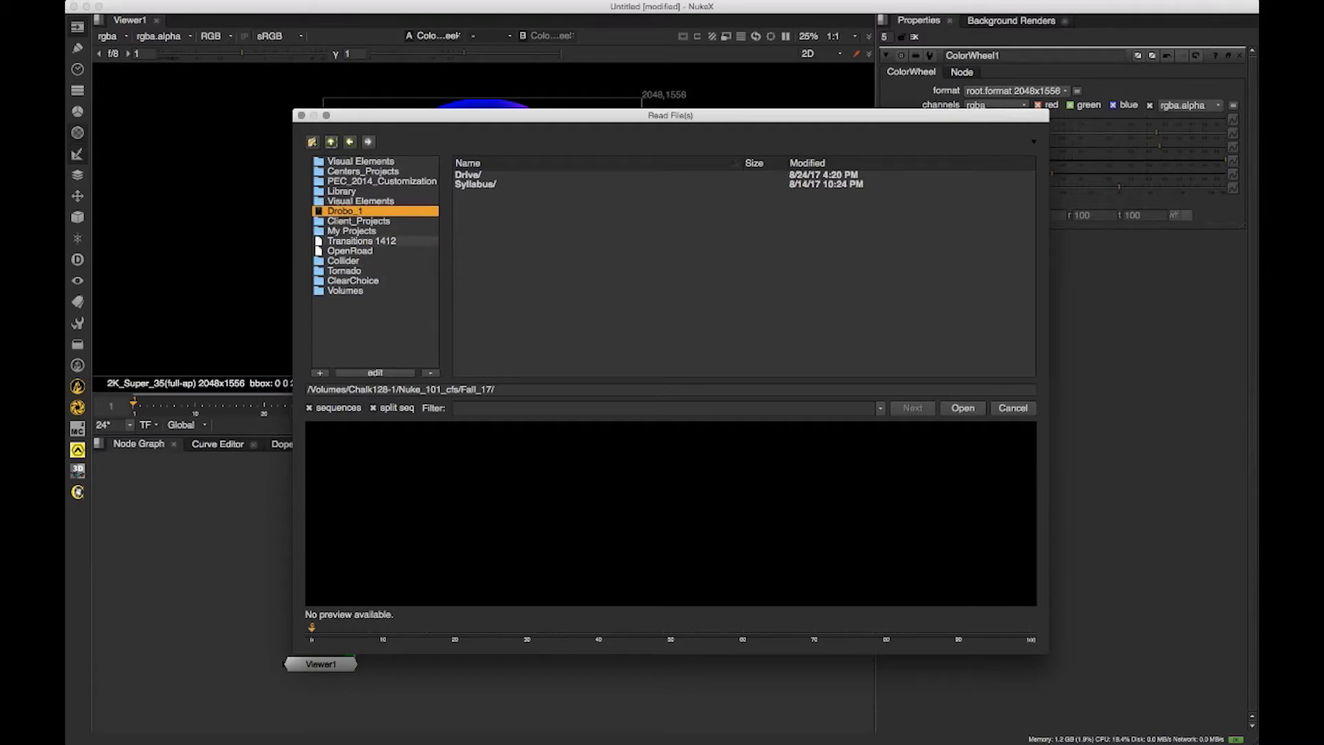
# Step: Browse the Transitions 1412, OpenRoad, My Projects and Drobo_1 favorites and open the Bento Backup folder
pyautogui.click(393, 241)
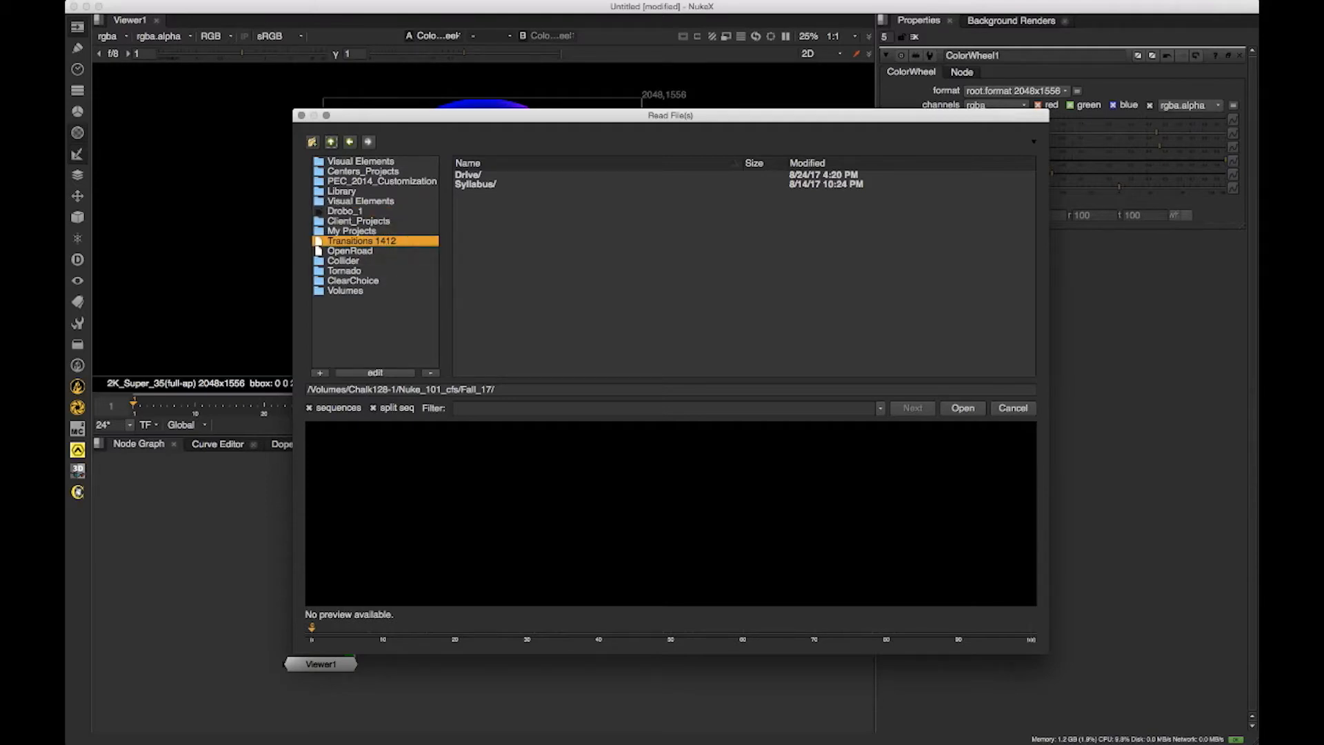
pyautogui.click(391, 251)
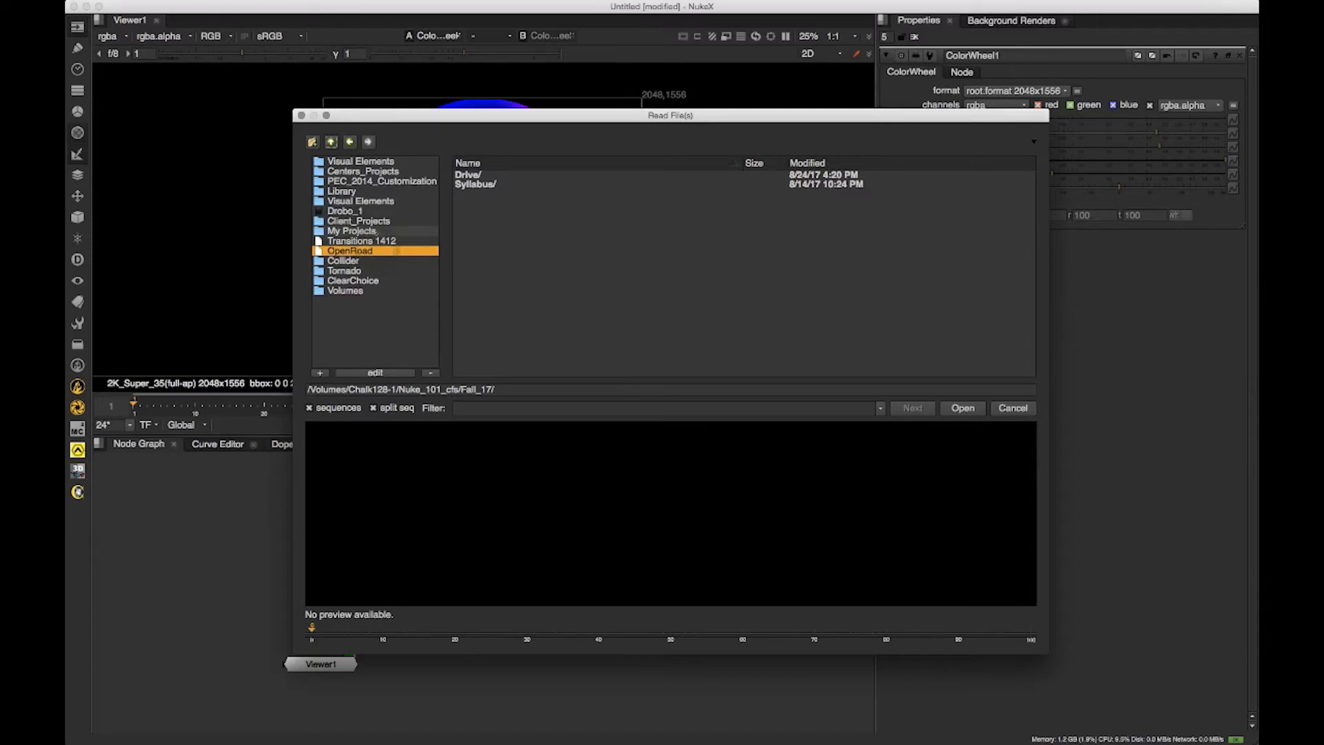
pyautogui.click(360, 230)
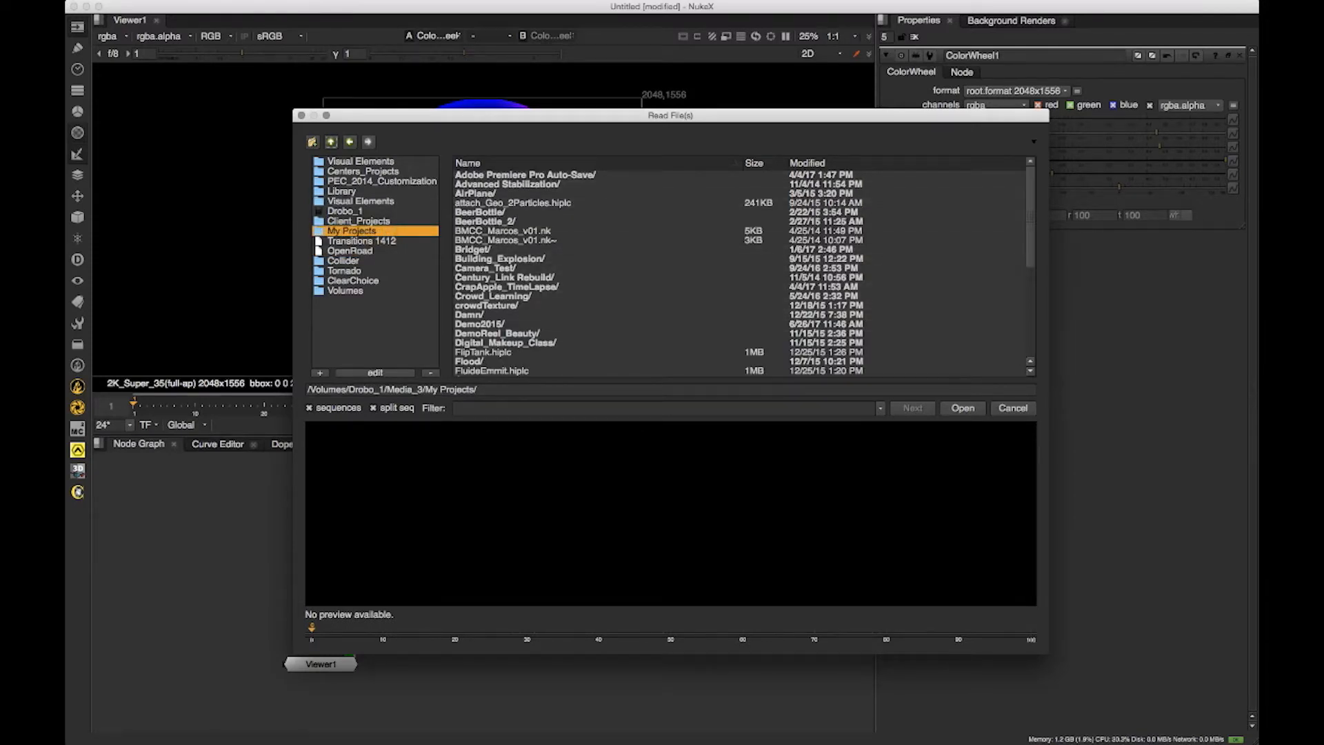
pyautogui.click(345, 210)
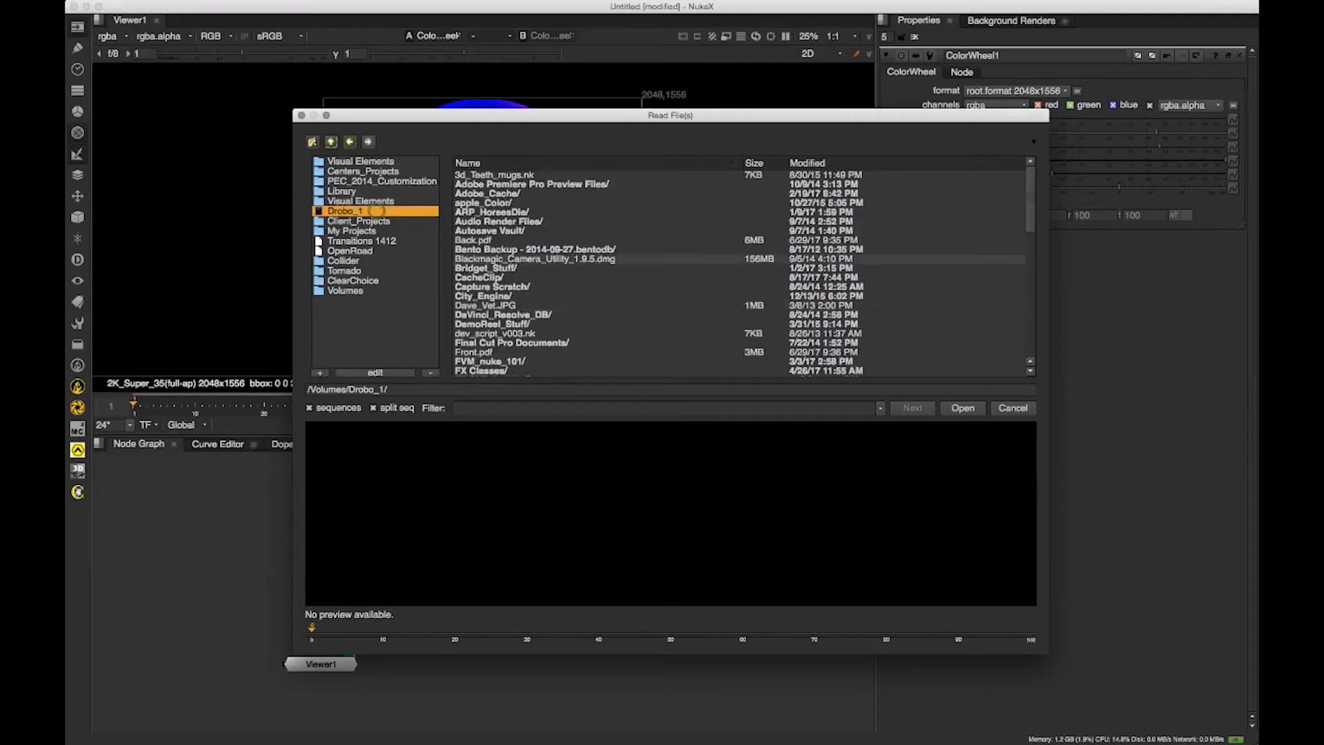
pyautogui.doubleClick(537, 249)
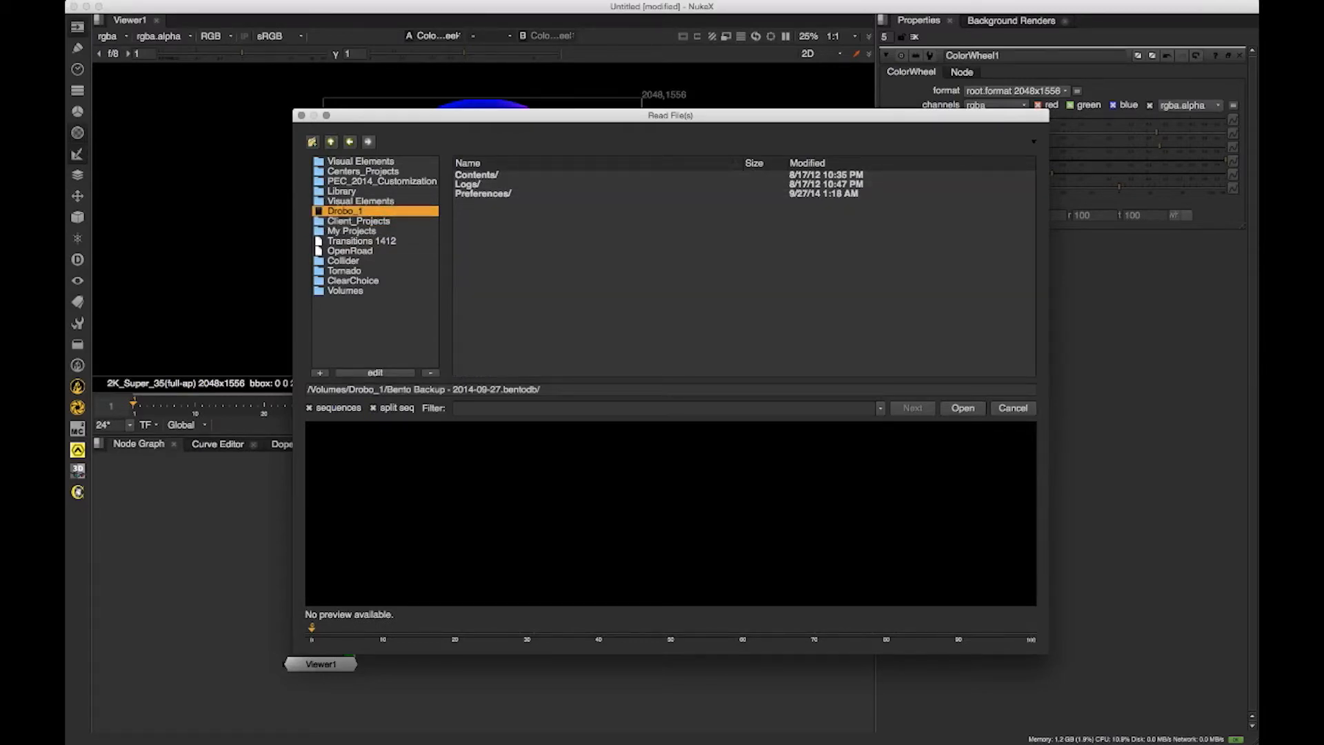
# Step: Start a favorite for the Bento Backup folder, enable the python, sequence, project, script, font and geo browsers, and cancel it
pyautogui.click(319, 373)
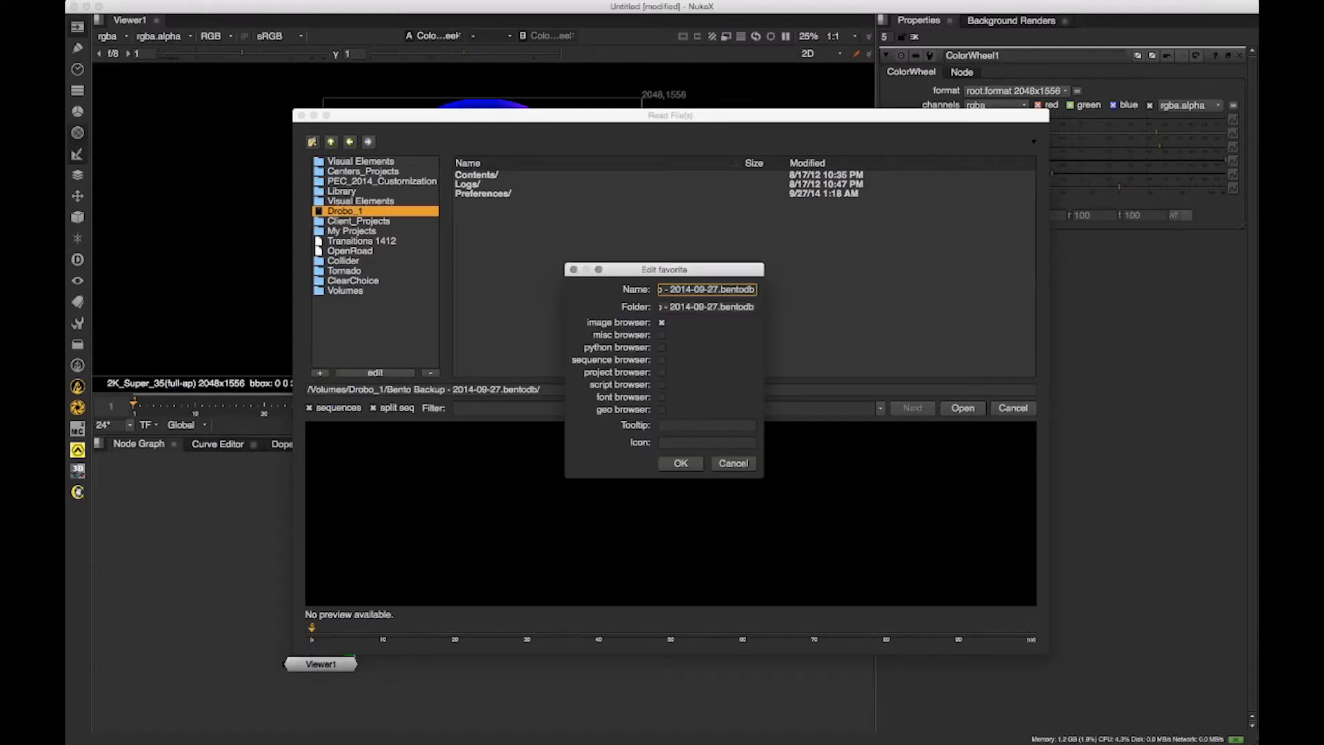
pyautogui.click(661, 347)
pyautogui.click(661, 373)
pyautogui.click(662, 410)
pyautogui.click(662, 398)
pyautogui.click(662, 360)
pyautogui.moveTo(678, 269); pyautogui.dragTo(681, 215)
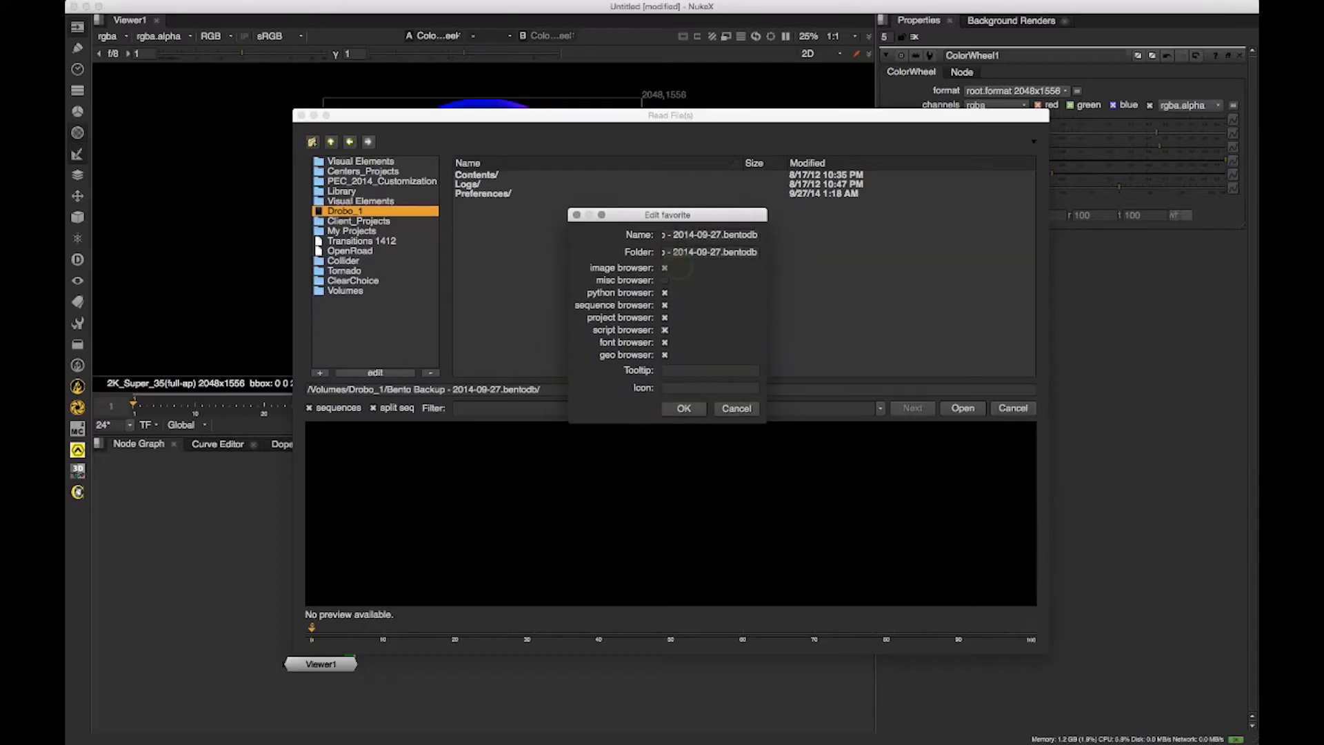
pyautogui.click(736, 408)
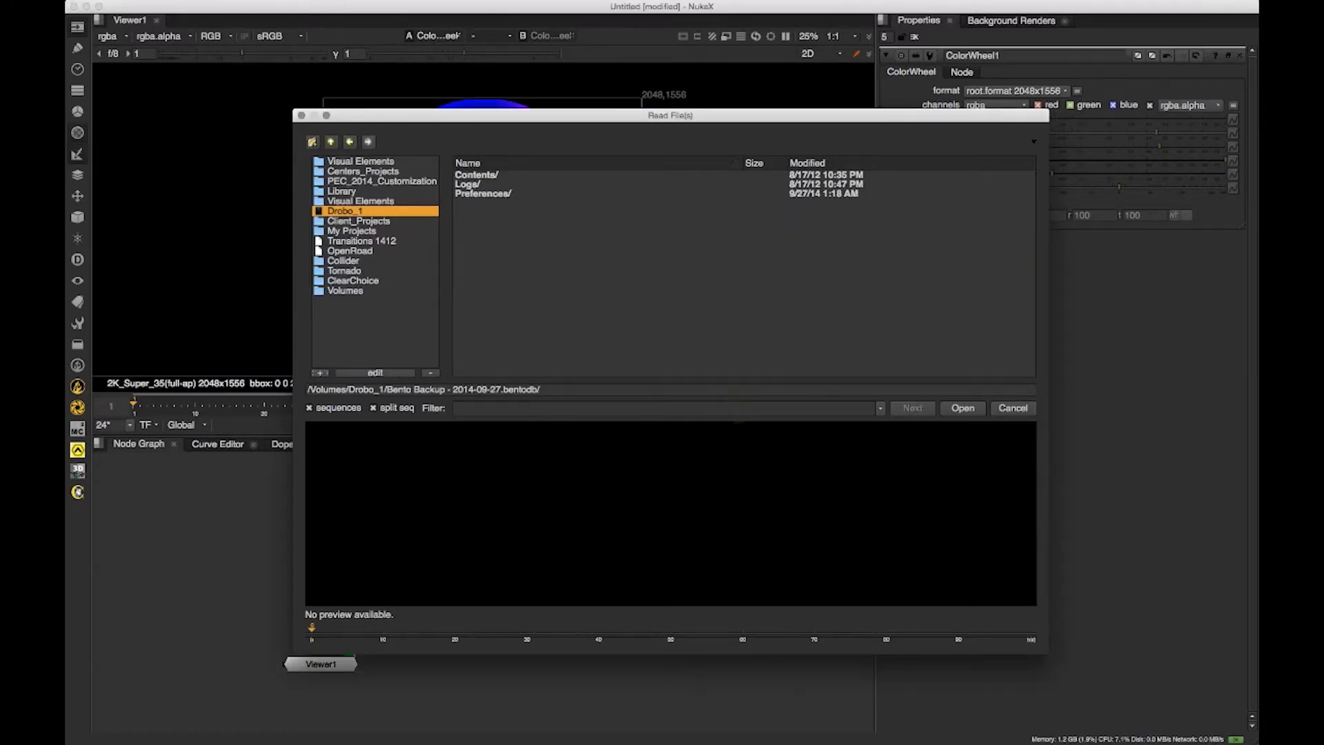
# Step: From the Volumes favorite, browse through Chalk128-1/Nuke_101_cfs/Fall_17/Drive/Class_001 to the Images folder
pyautogui.click(344, 291)
pyautogui.click(483, 184)
pyautogui.click(489, 176)
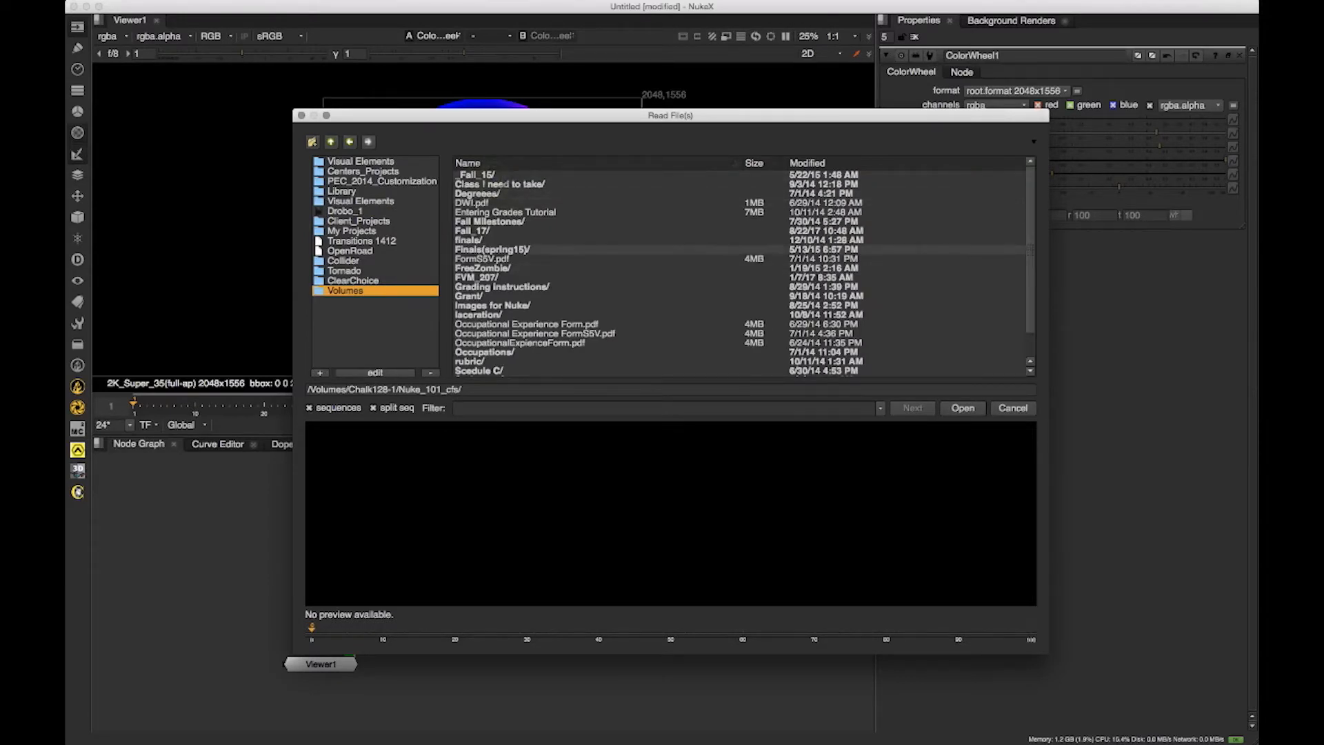
pyautogui.click(473, 230)
pyautogui.click(474, 175)
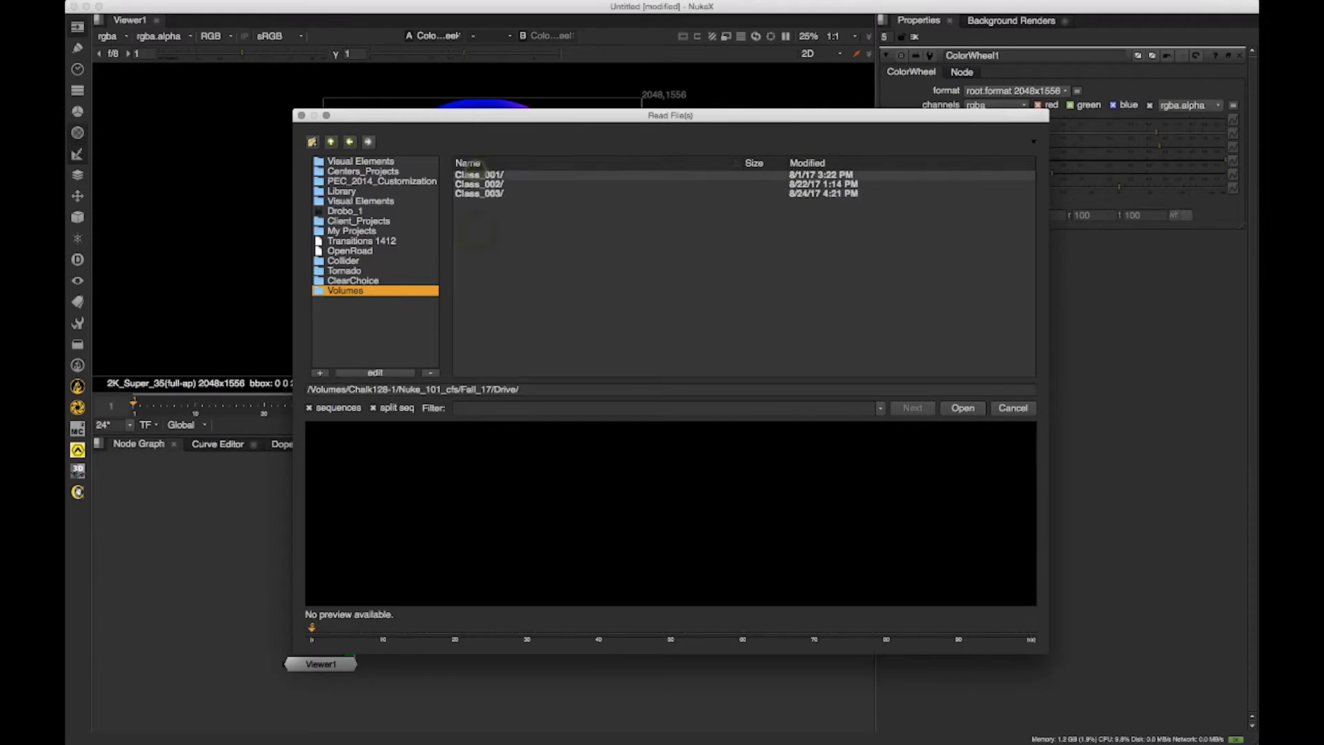
pyautogui.click(473, 175)
pyautogui.click(483, 174)
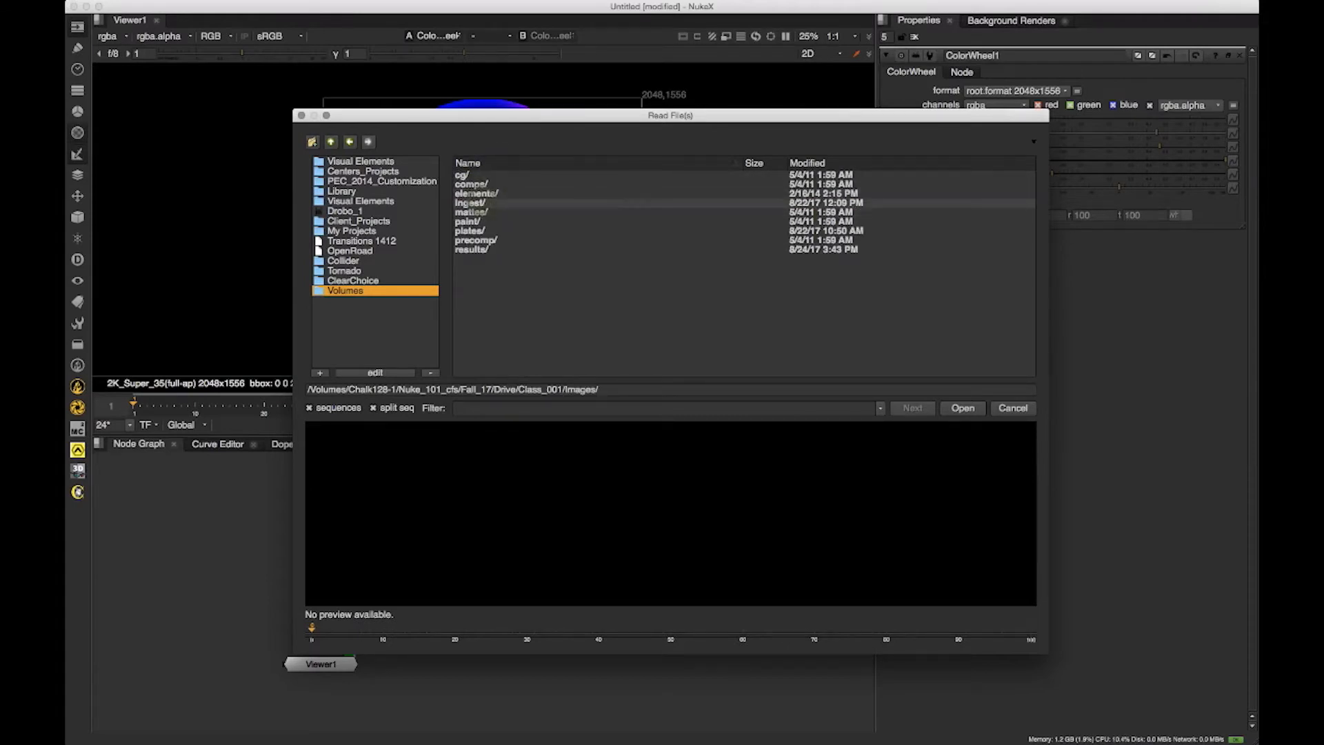
# Step: Open Ingest/BMCC_1_2013-02-08_0412_C0001 and load the Frame%06d.dng 0-100 sequence
pyautogui.click(475, 203)
pyautogui.click(497, 174)
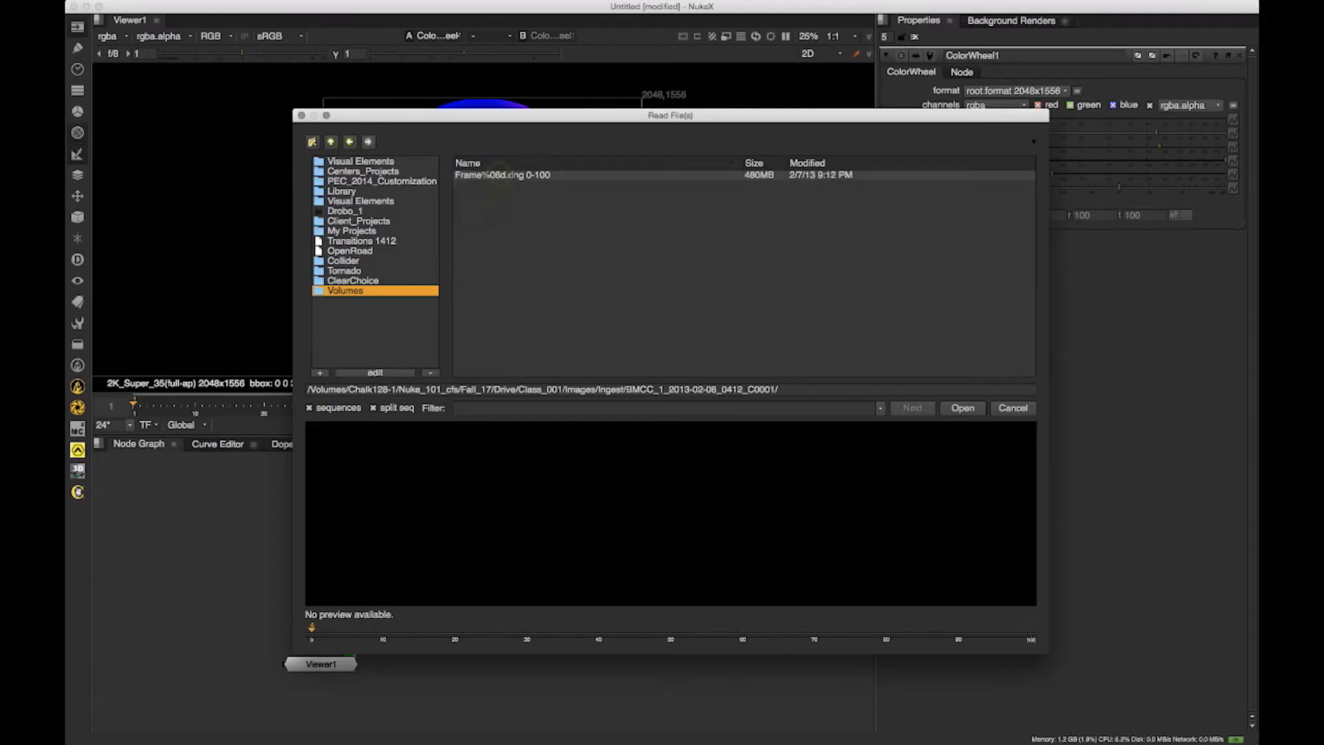
pyautogui.click(531, 174)
pyautogui.moveTo(622, 115); pyautogui.dragTo(616, 99)
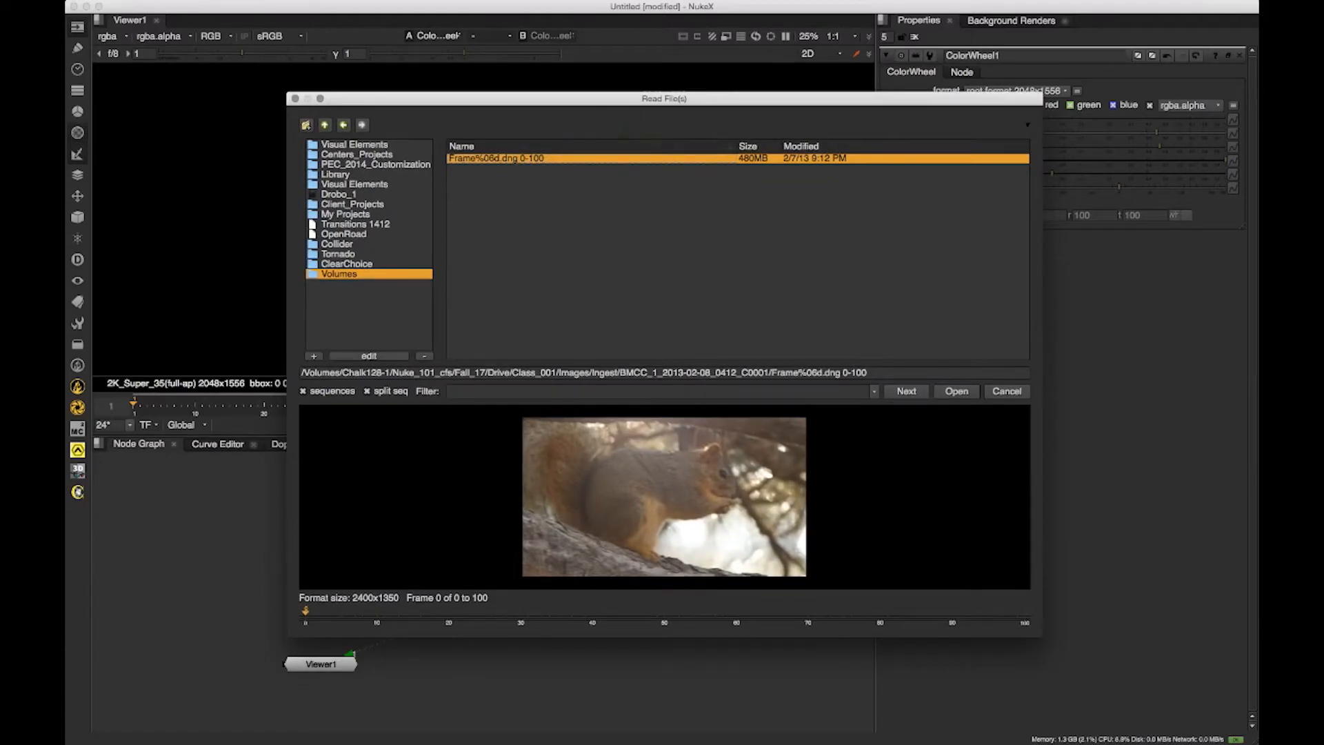
pyautogui.press('Return')
# Step: Collapse the ColorWheel1 properties and spread out the nodes, with Read1 connected to Viewer1's second input
pyautogui.moveTo(728, 521); pyautogui.dragTo(692, 544)
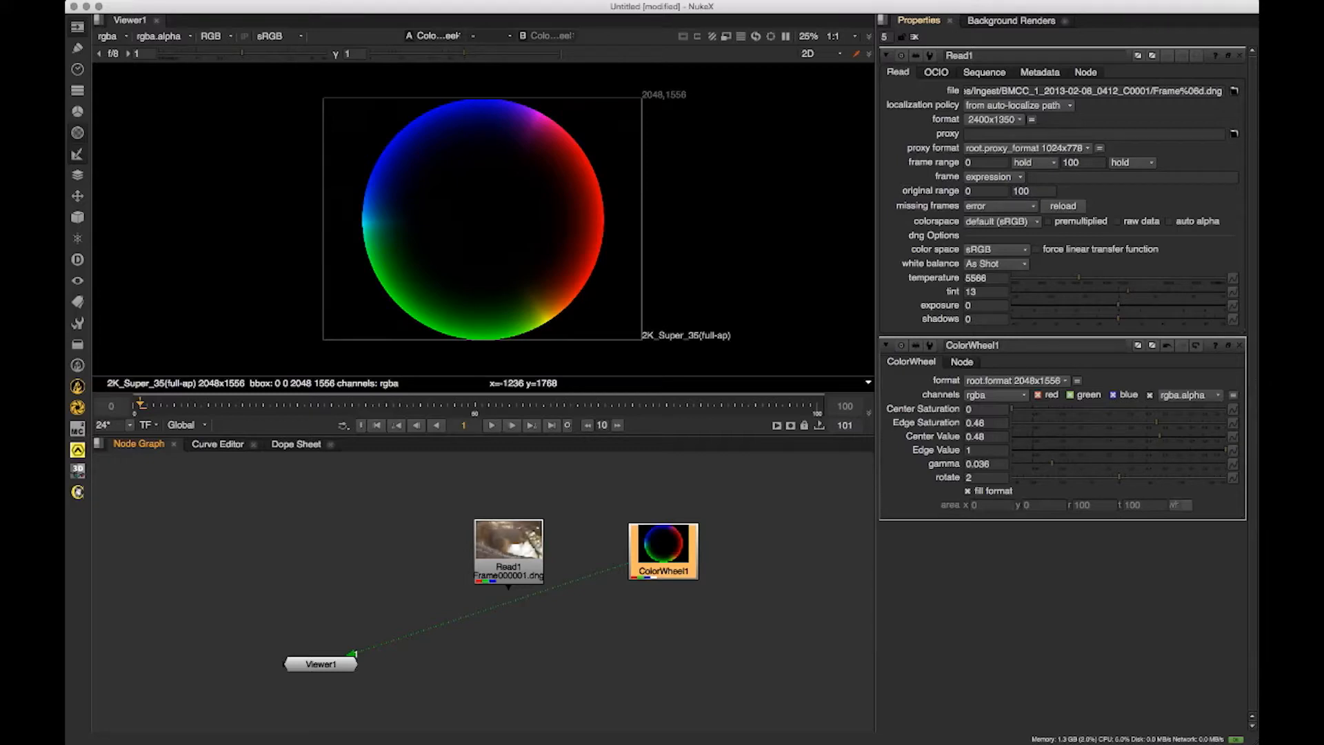
pyautogui.click(885, 345)
pyautogui.moveTo(652, 556); pyautogui.dragTo(660, 553)
pyautogui.moveTo(519, 565); pyautogui.dragTo(500, 558)
pyautogui.moveTo(628, 562)
pyautogui.mouseDown()
pyautogui.moveTo(541, 561)
pyautogui.moveTo(634, 562)
pyautogui.mouseUp()
pyautogui.moveTo(490, 552); pyautogui.dragTo(552, 665)
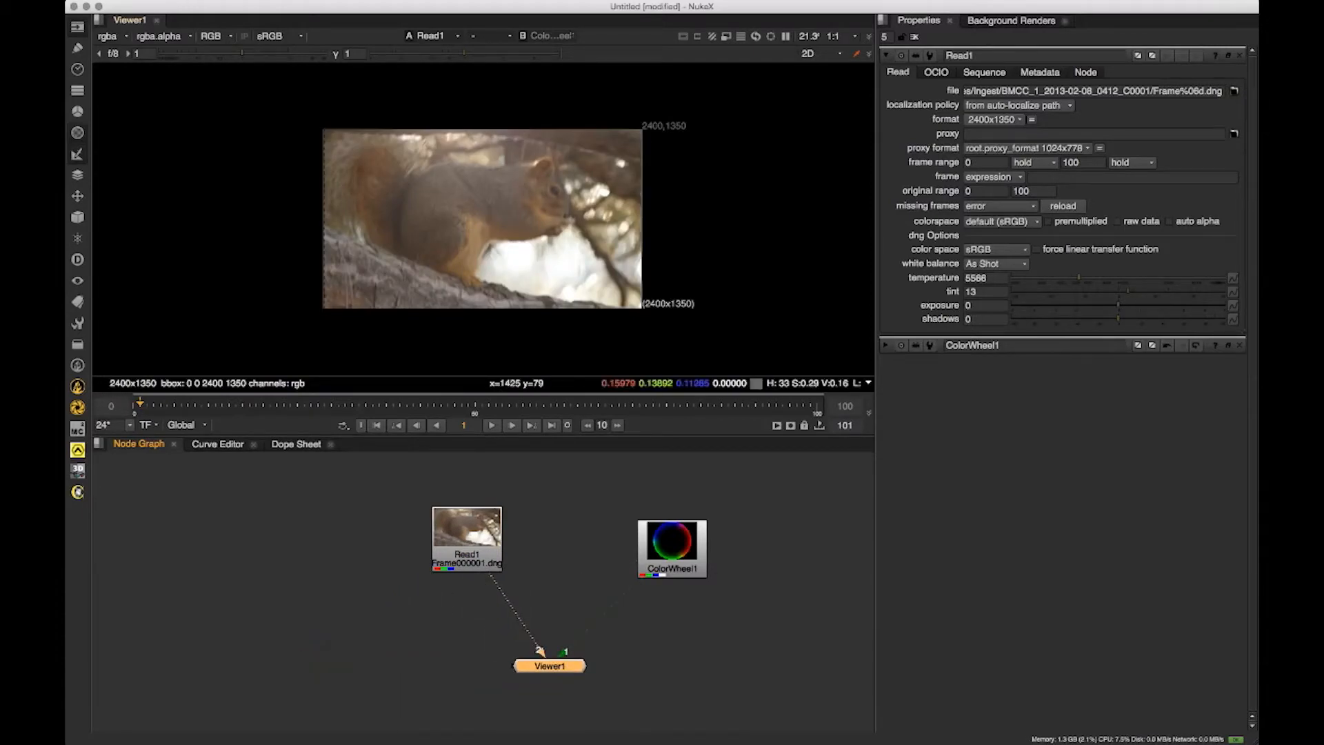
# Step: Alternate the viewer between input 1 (ColorWheel1) and input 2 (Read1) several times, ending on input 2
pyautogui.press('1')
pyautogui.press('2')
pyautogui.press('1')
pyautogui.press('2')
pyautogui.press('1')
pyautogui.press('2')
pyautogui.press('1')
pyautogui.press('2')
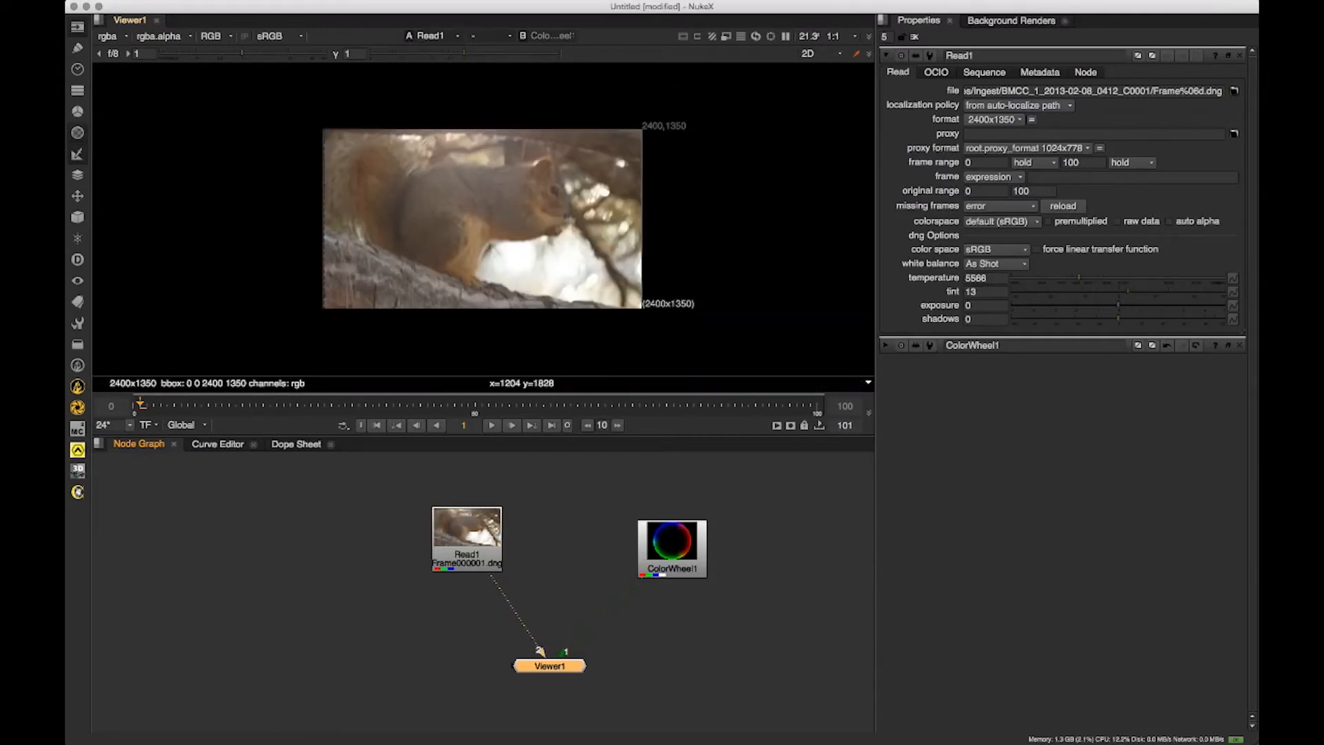
# Step: Stack Read1 and ColorWheel1 in the viewer using the under operation
pyautogui.click(508, 35)
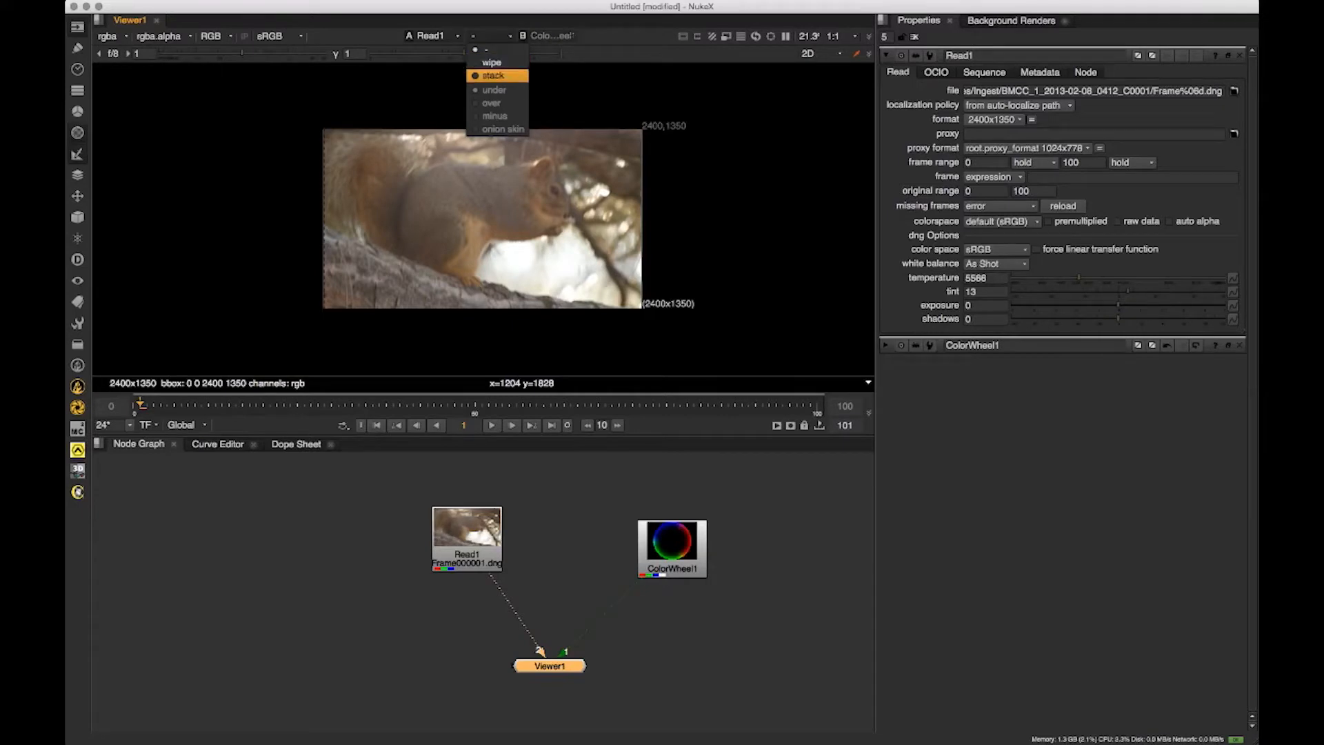
pyautogui.click(507, 76)
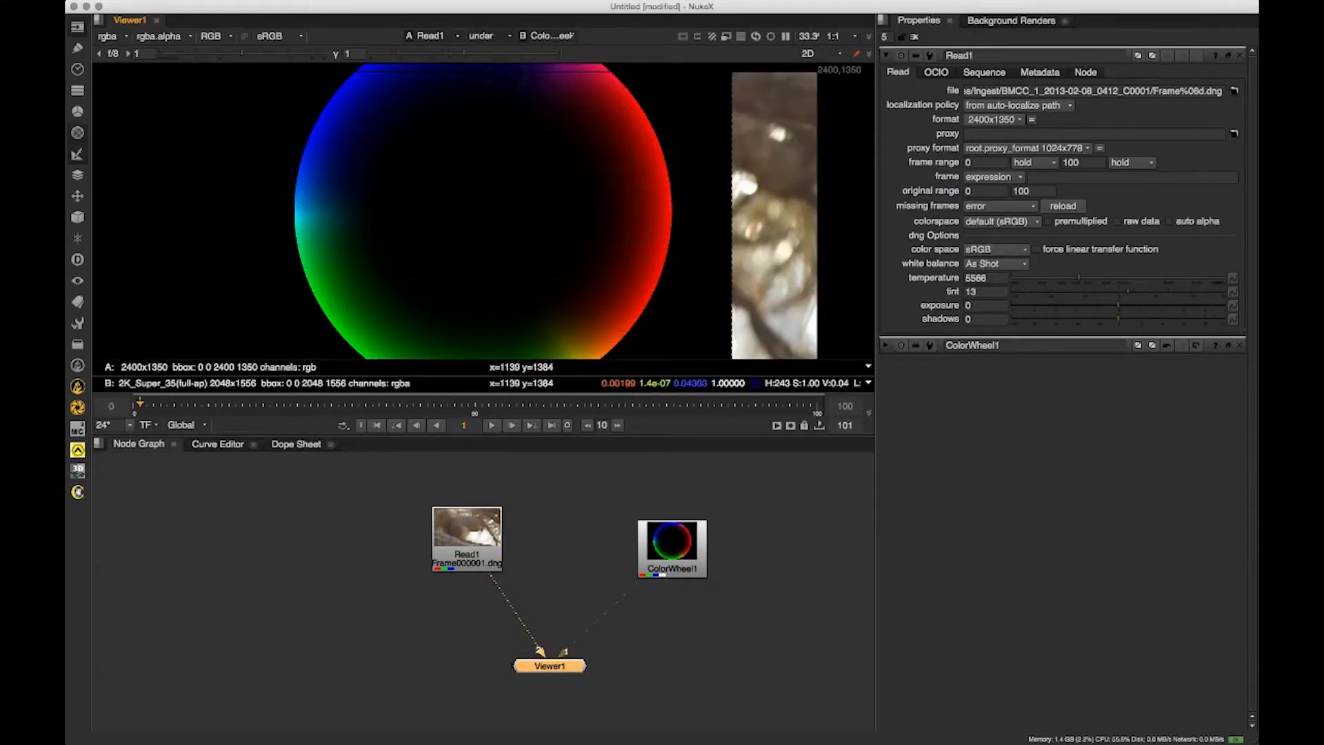
pyautogui.scroll(-5, 560, 207)
pyautogui.scroll(3, 524, 186)
# Step: Change the stacked viewer comparison to the over, minus and onion skin operations in turn
pyautogui.click(508, 35)
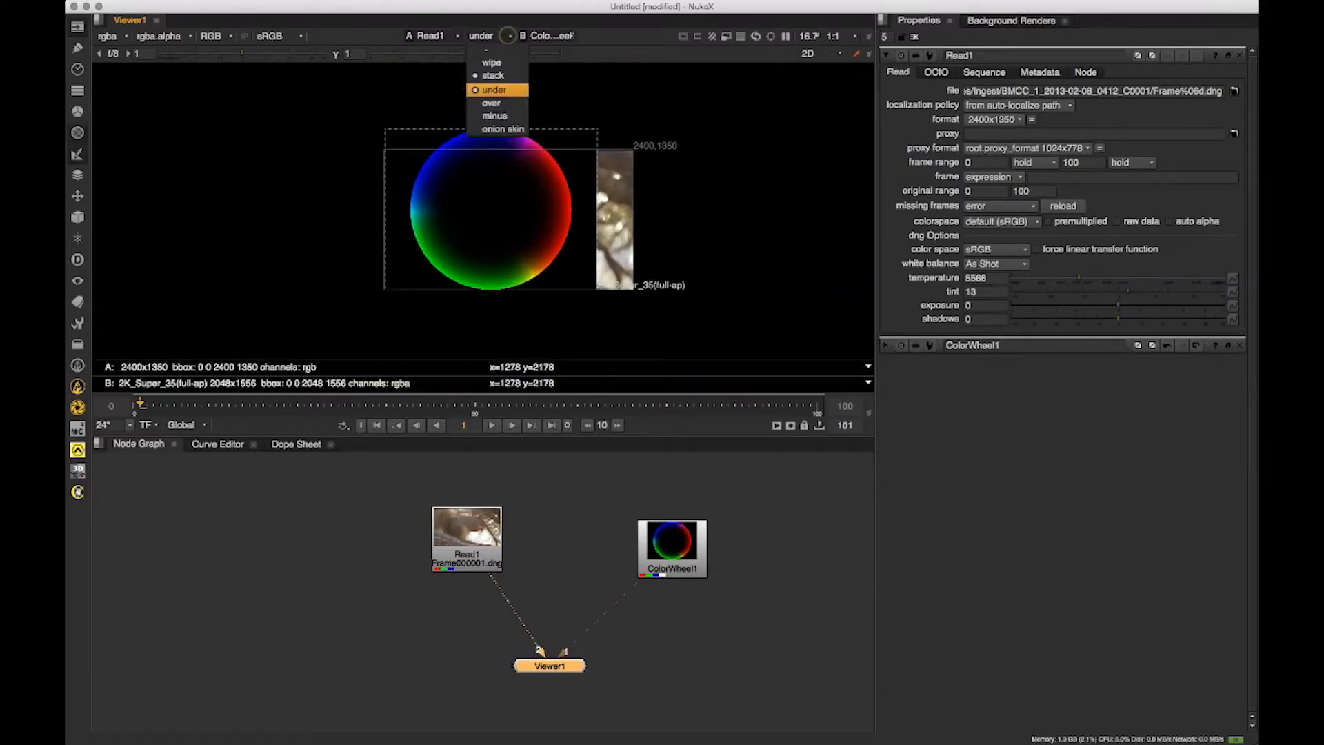
pyautogui.click(496, 103)
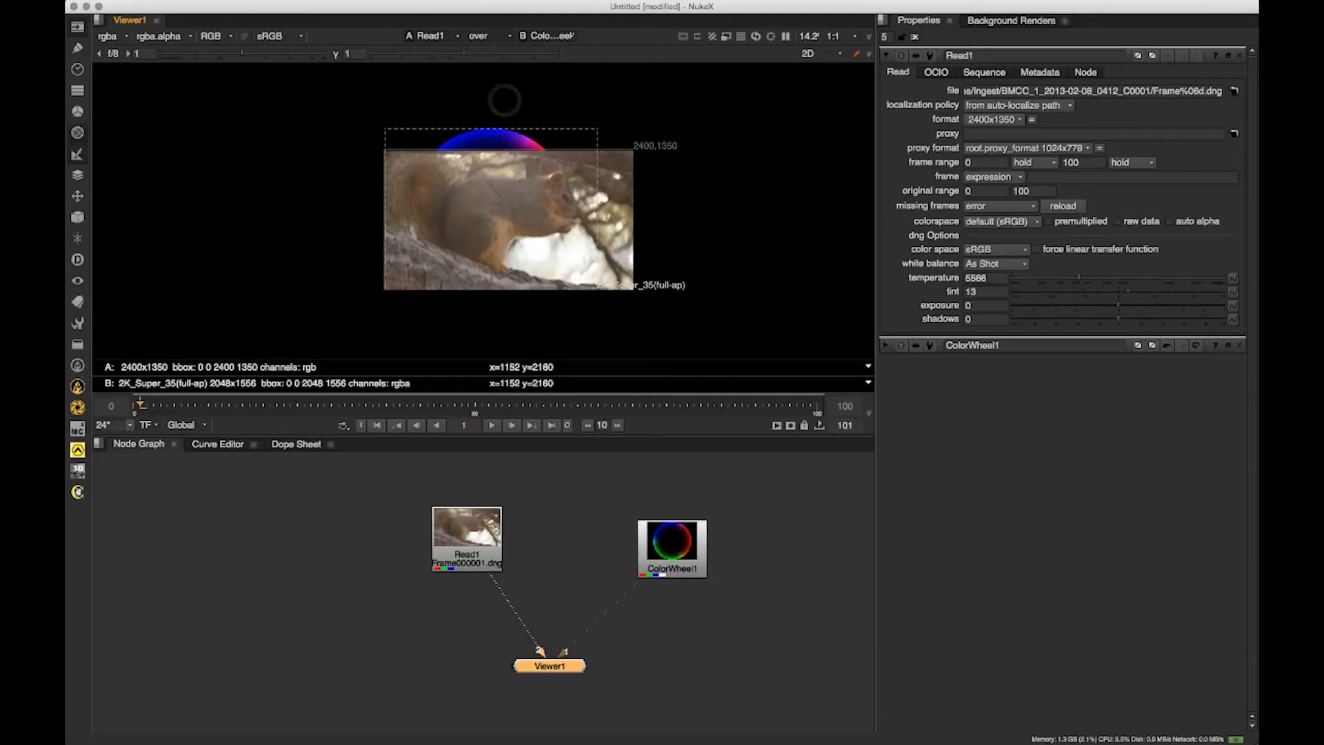
pyautogui.click(508, 36)
pyautogui.click(495, 116)
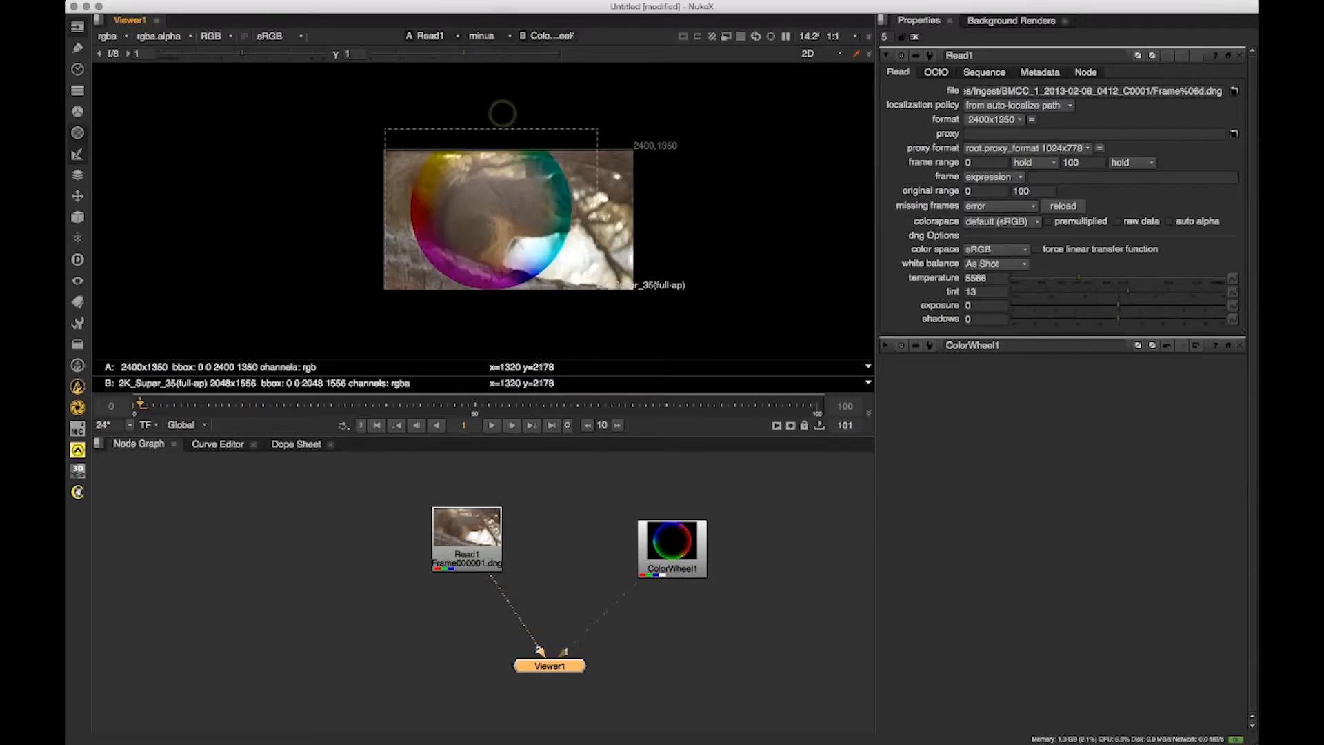
pyautogui.click(508, 35)
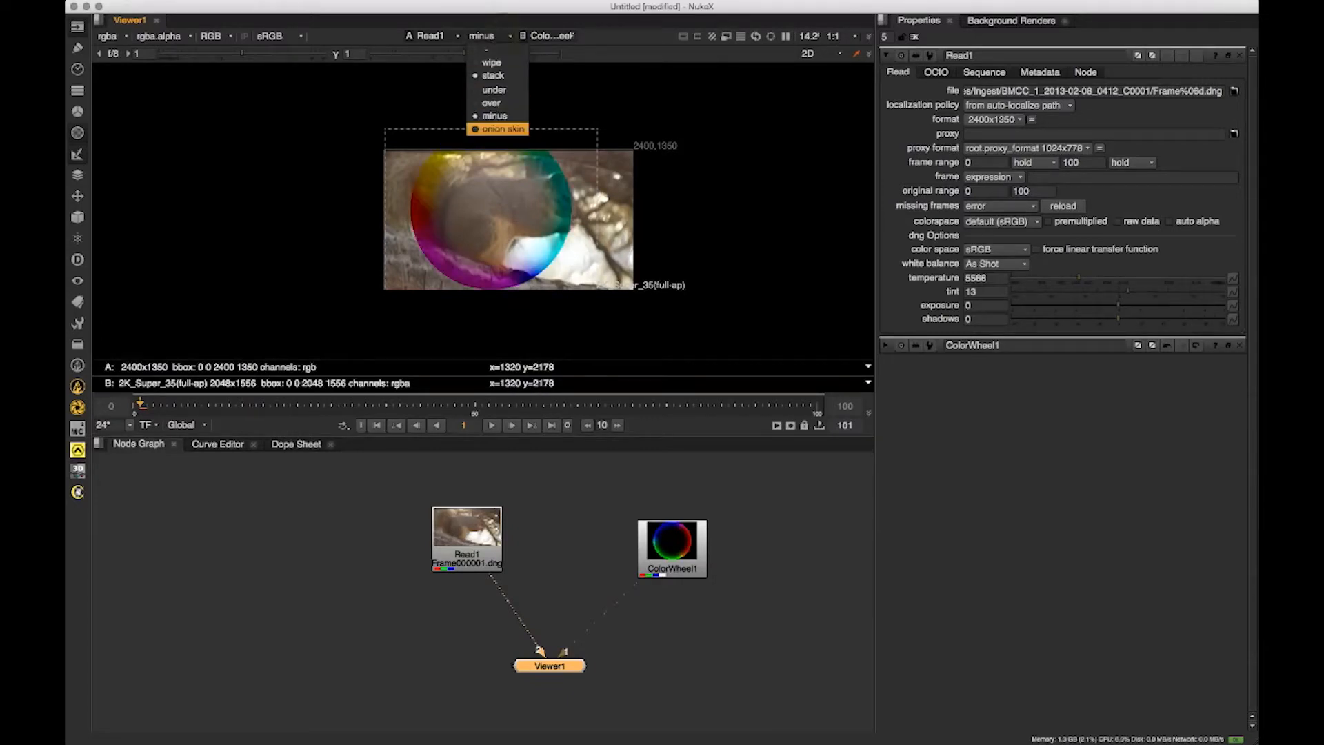
pyautogui.click(497, 129)
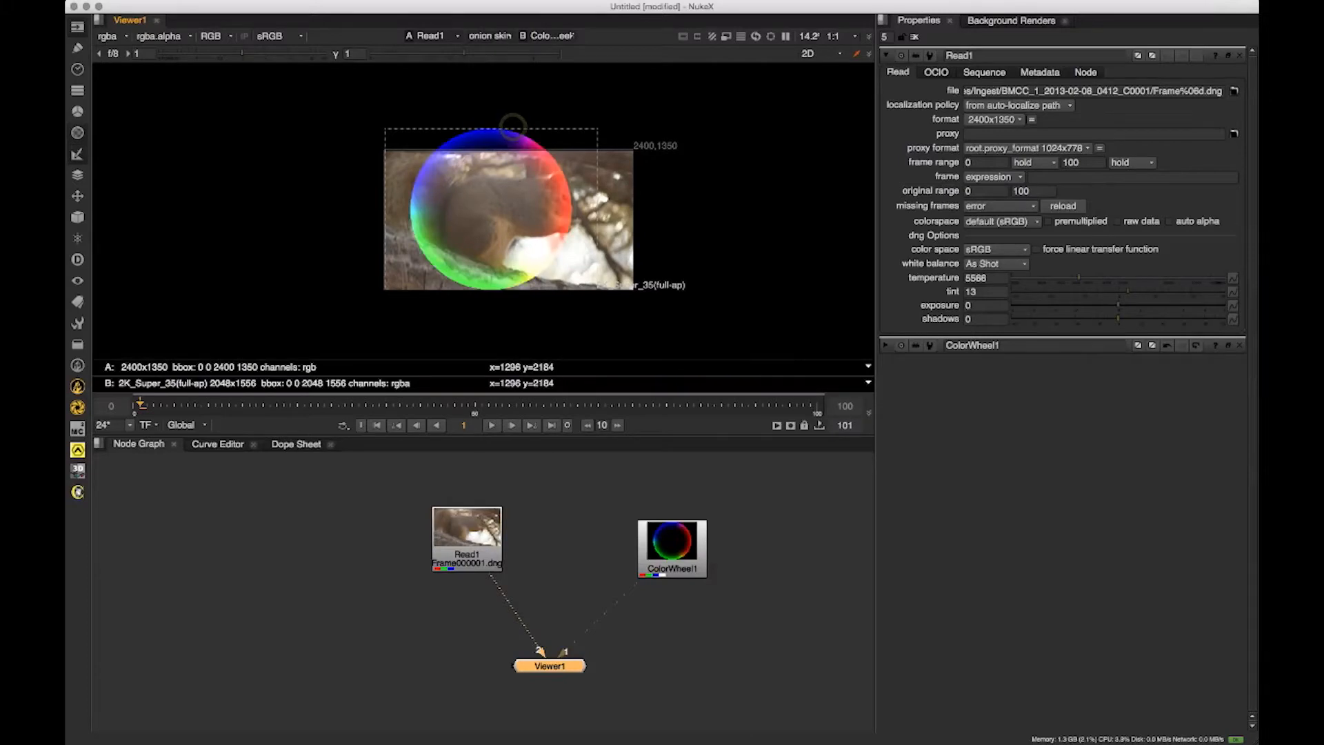
# Step: Switch the viewer comparison from stack to wipe and look through the input B choices
pyautogui.click(505, 35)
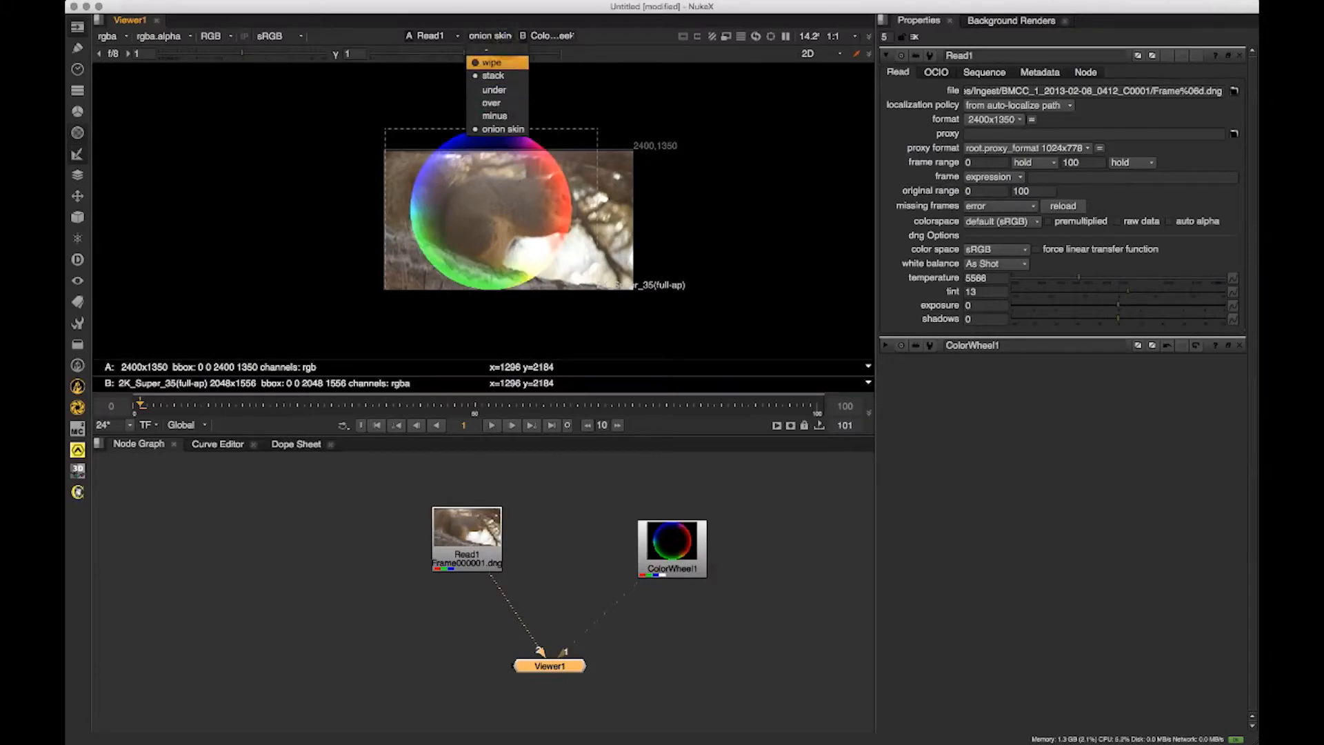
pyautogui.click(501, 63)
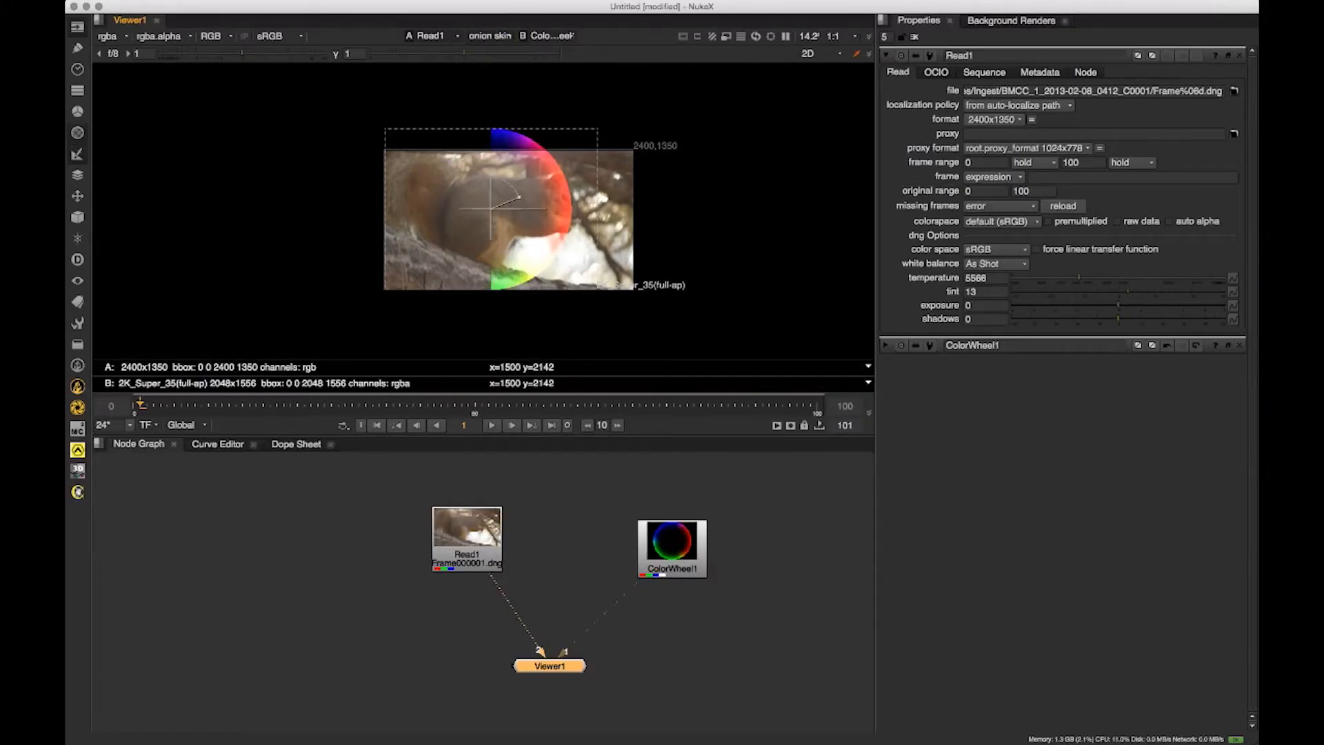
pyautogui.click(490, 36)
pyautogui.click(510, 35)
pyautogui.click(549, 35)
pyautogui.click(567, 59)
pyautogui.click(544, 35)
pyautogui.click(565, 49)
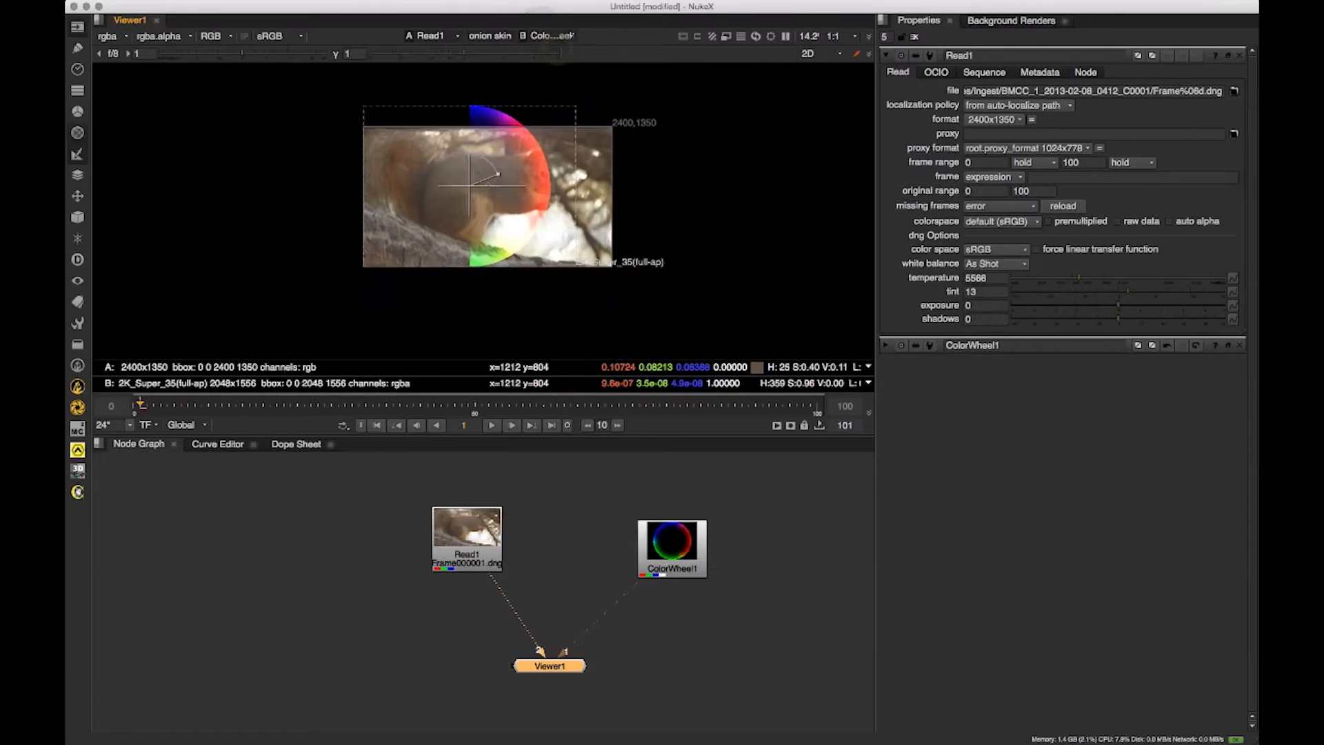
# Step: Set the wipe comparison's operation to under and angle the wipe line diagonally across the squirrel image
pyautogui.click(499, 36)
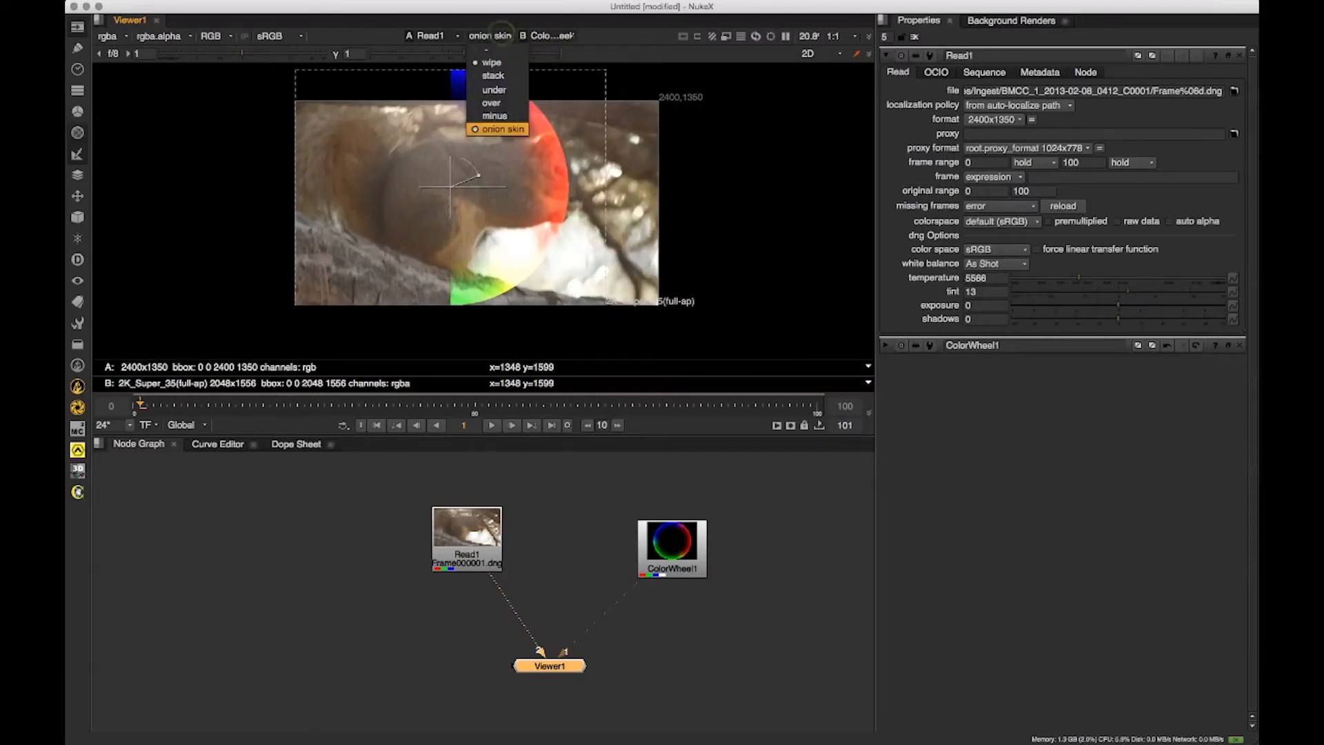
pyautogui.click(495, 129)
pyautogui.click(499, 35)
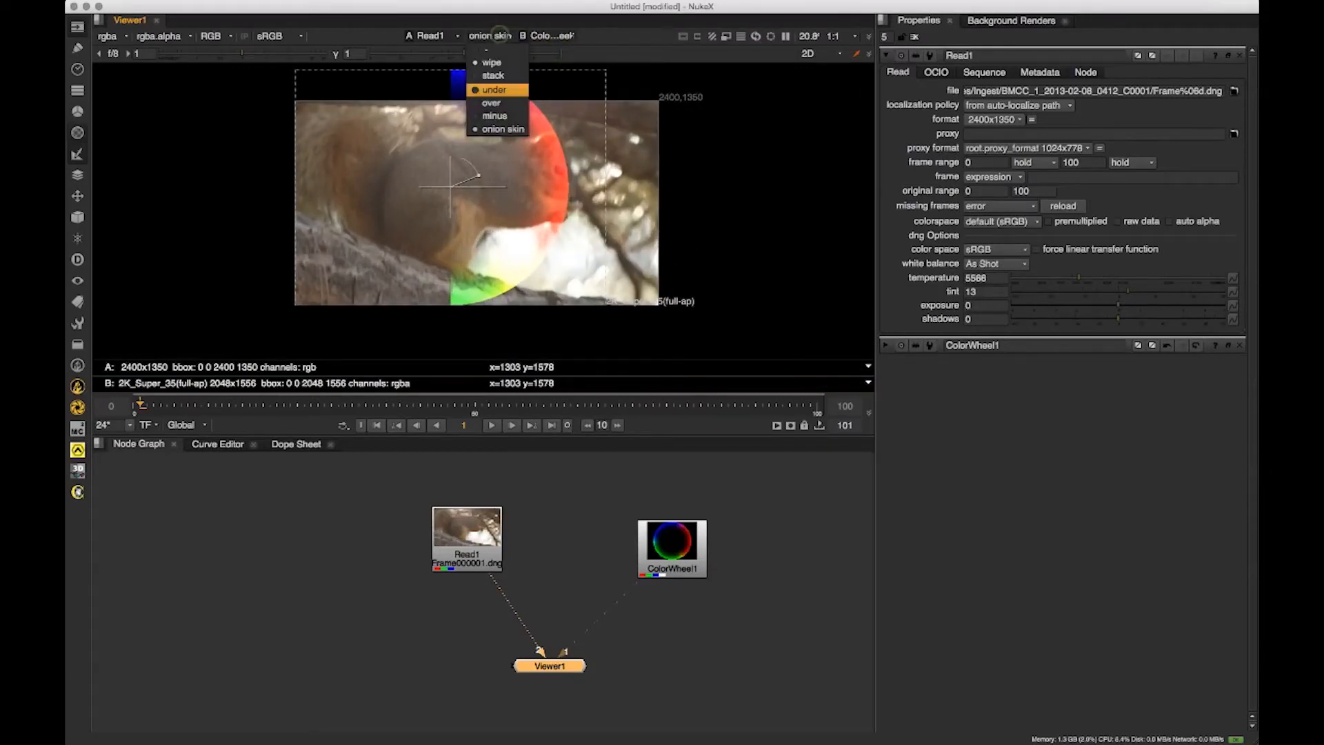
pyautogui.click(499, 90)
pyautogui.moveTo(449, 186); pyautogui.dragTo(471, 221)
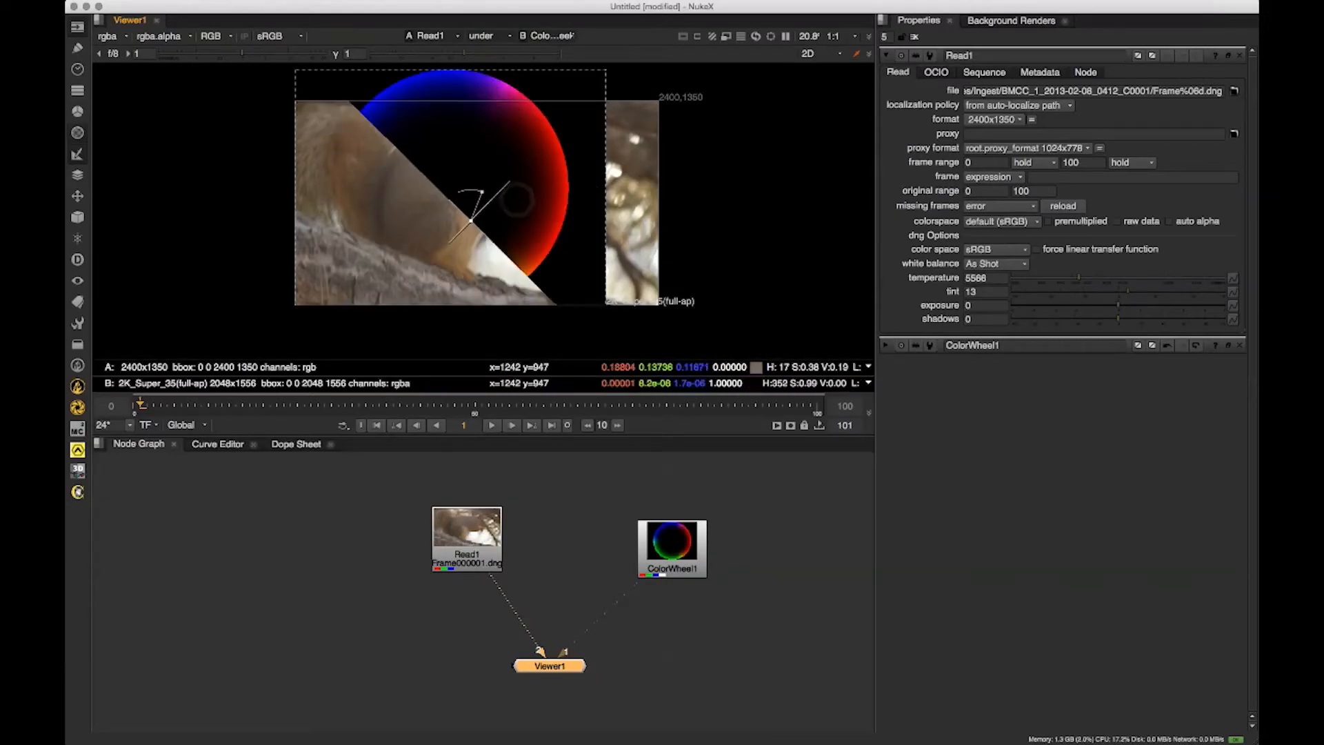
# Step: Turn off the viewer comparison and move the ColorWheel1 node slightly upward in the node graph
pyautogui.click(489, 36)
pyautogui.click(487, 50)
pyautogui.click(581, 608)
pyautogui.moveTo(581, 608); pyautogui.dragTo(552, 587)
pyautogui.click(641, 525)
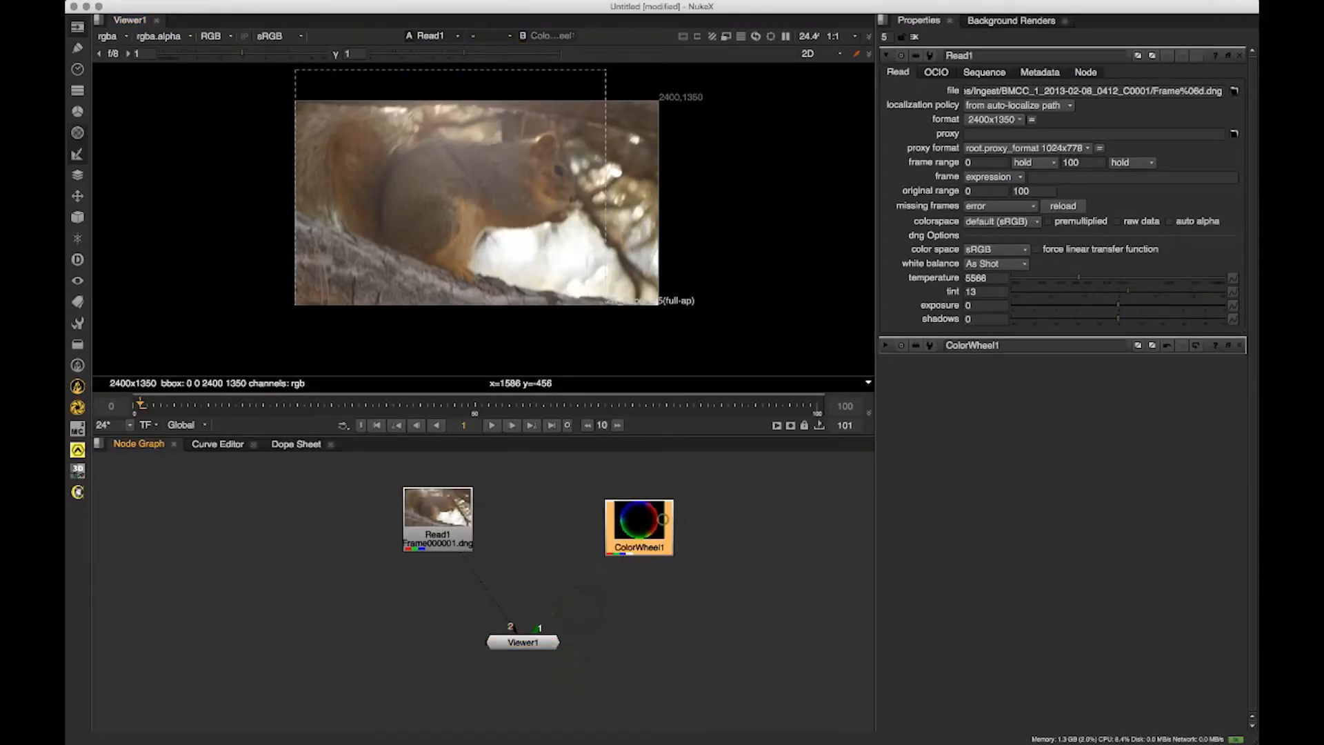
pyautogui.moveTo(640, 524); pyautogui.dragTo(650, 509)
pyautogui.click(655, 625)
pyautogui.click(512, 629)
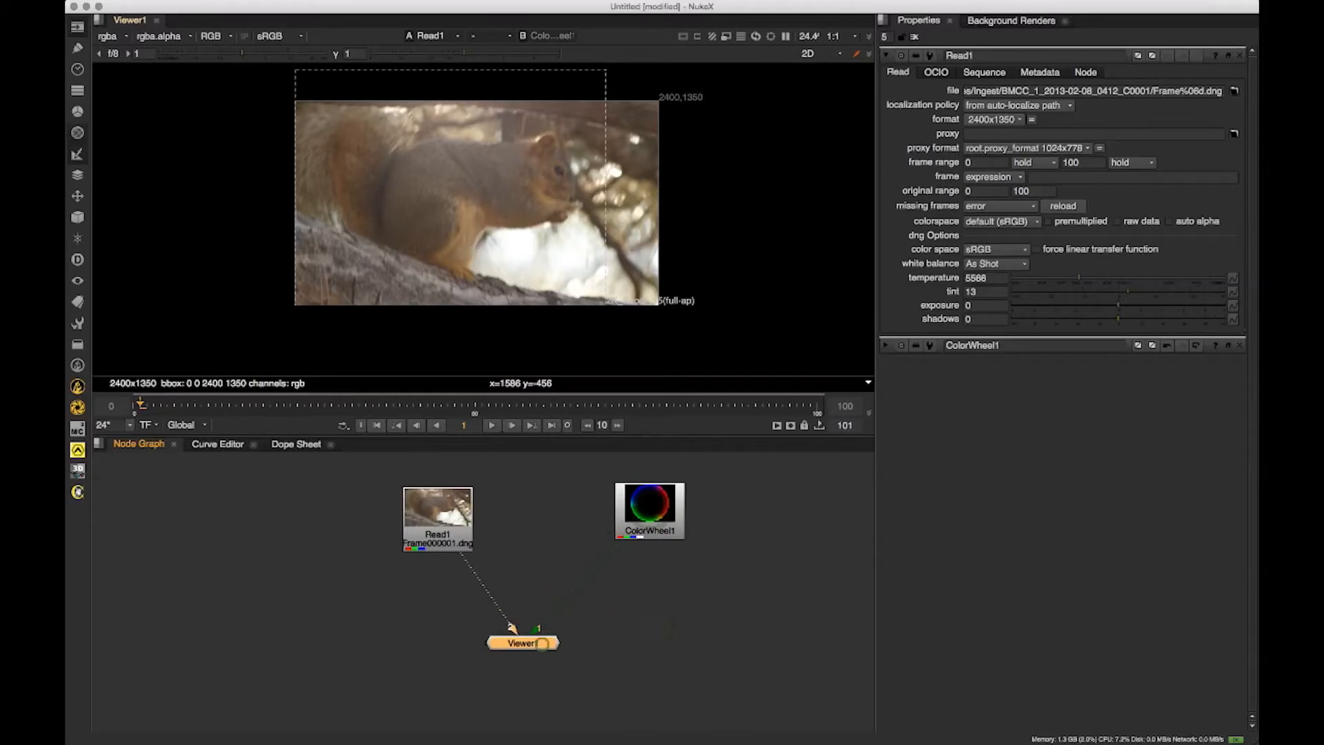
# Step: Set Read1's frame mode to start at with a value of 1001
pyautogui.click(445, 524)
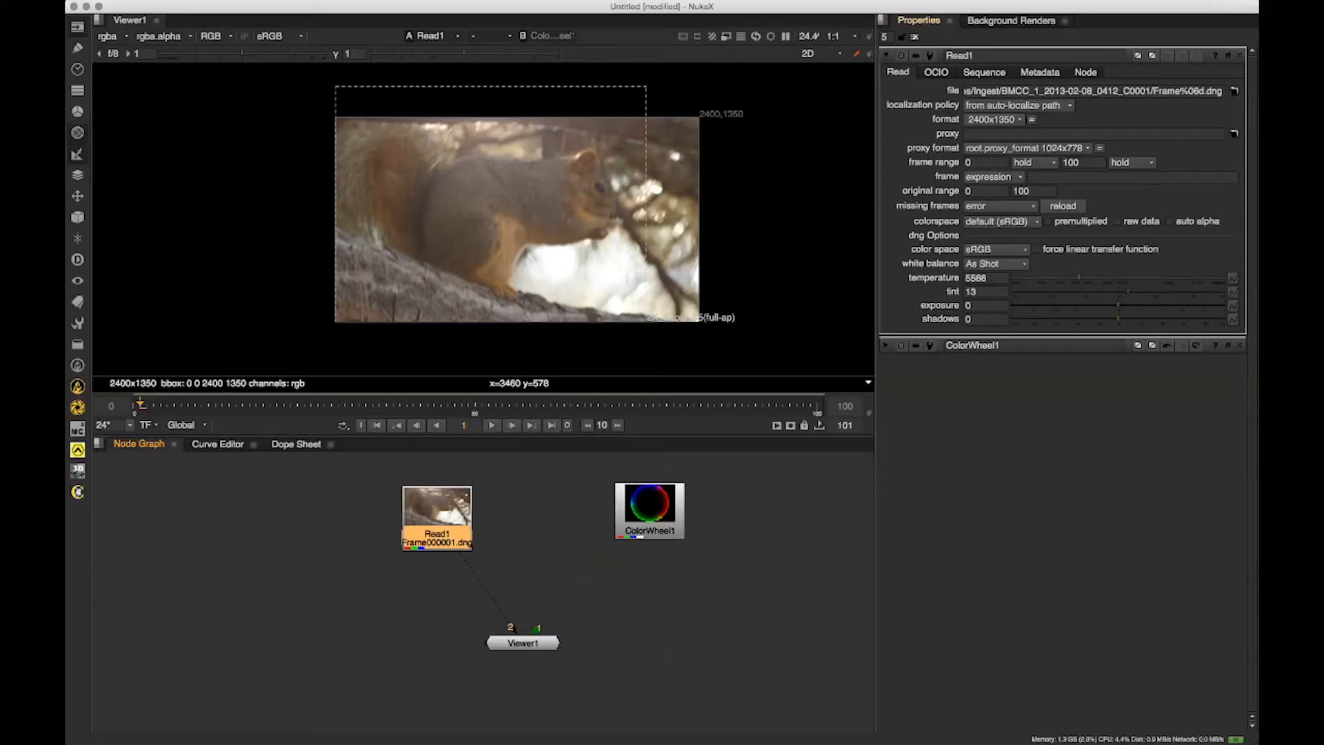
pyautogui.click(994, 177)
pyautogui.click(1014, 191)
pyautogui.click(1041, 178)
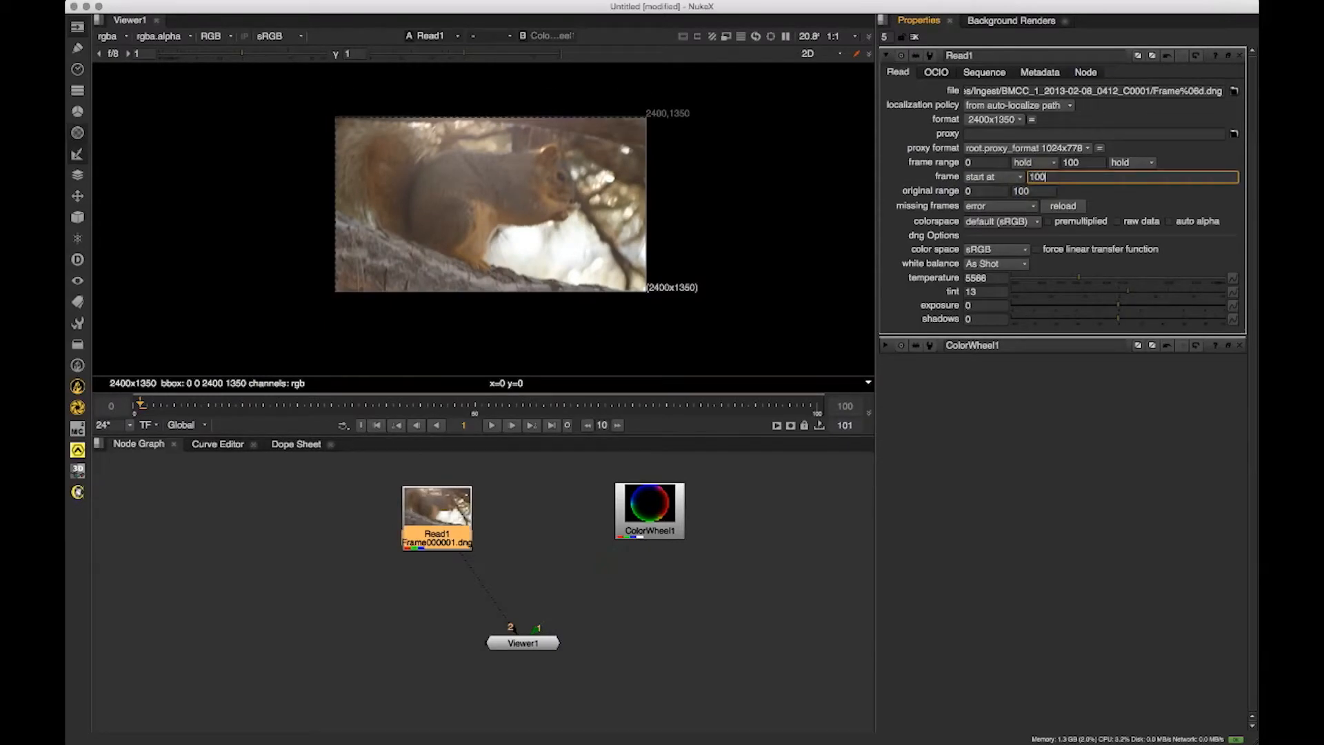
pyautogui.write('1001')
pyautogui.press('Return')
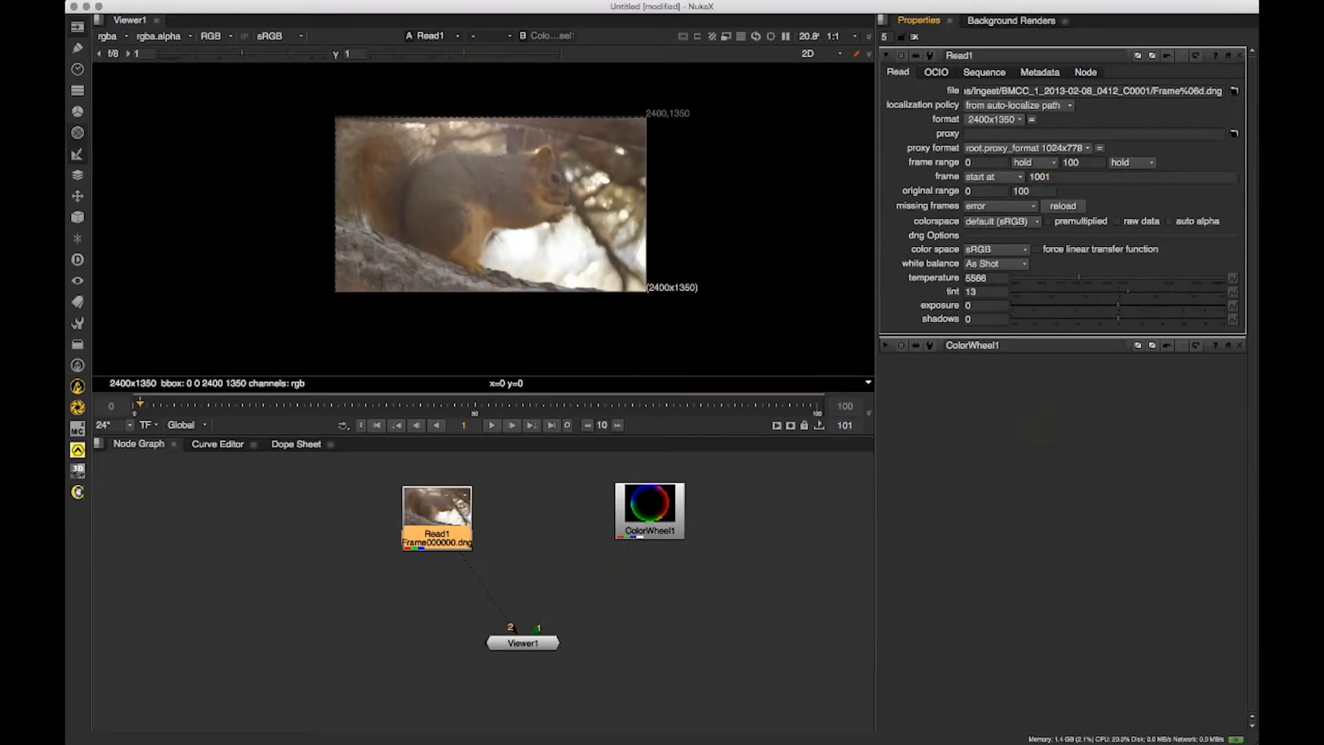
# Step: Set Read1's start-at frame to 0 and return the frame mode to expression with an empty value
pyautogui.doubleClick(1057, 177)
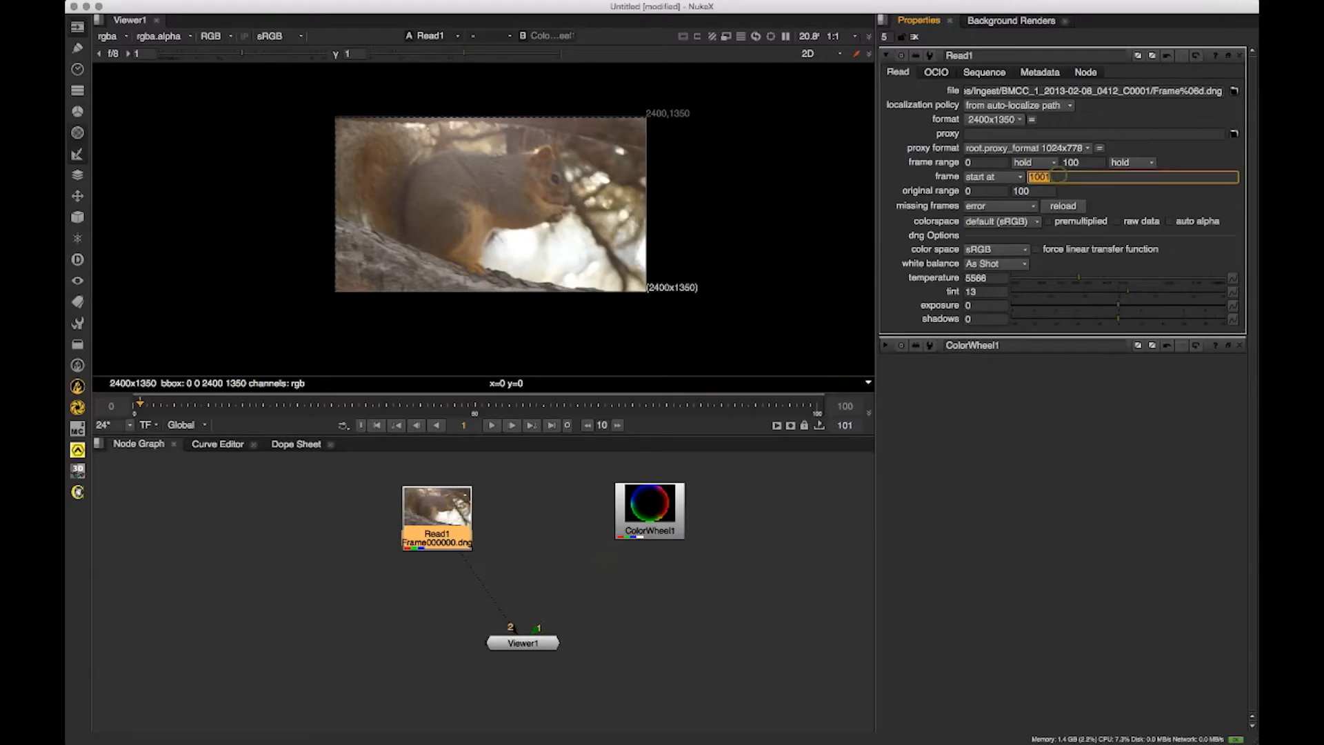
pyautogui.write('0')
pyautogui.press('Return')
pyautogui.click(994, 177)
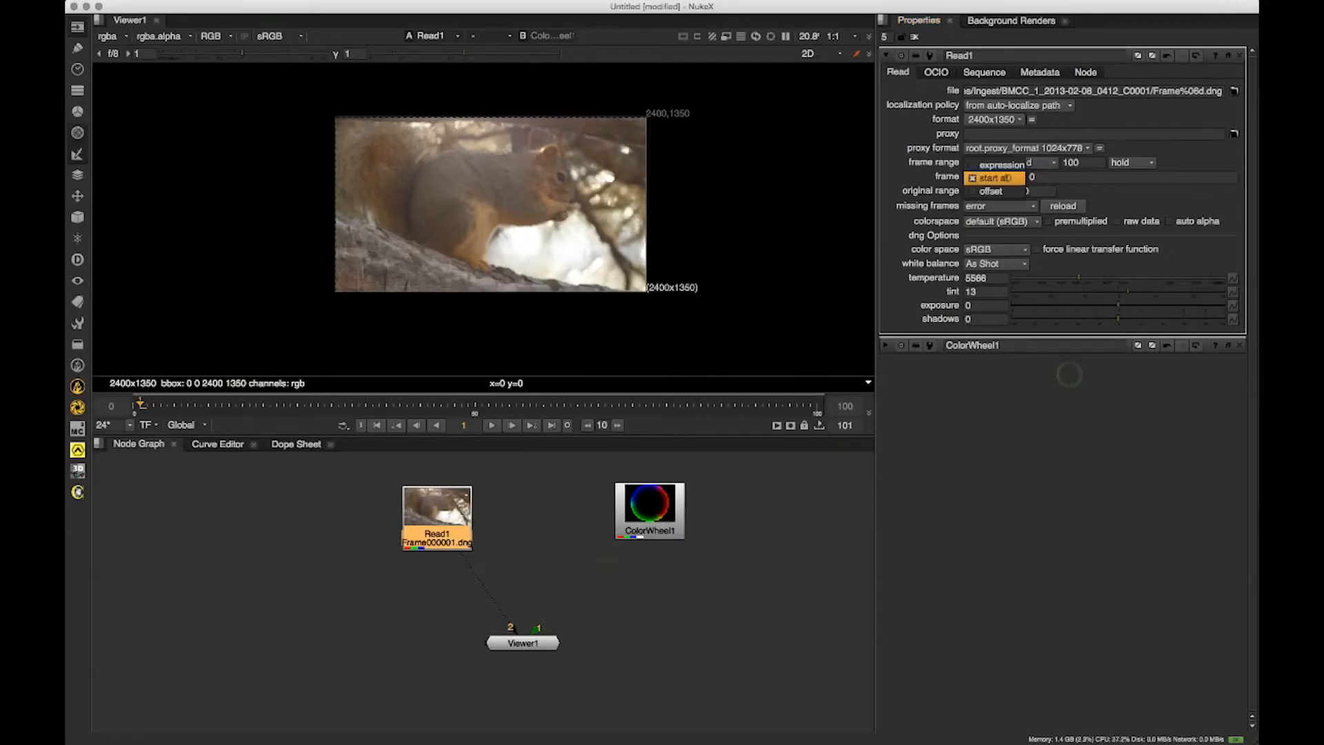
pyautogui.click(1009, 162)
pyautogui.doubleClick(1049, 177)
pyautogui.press('Return')
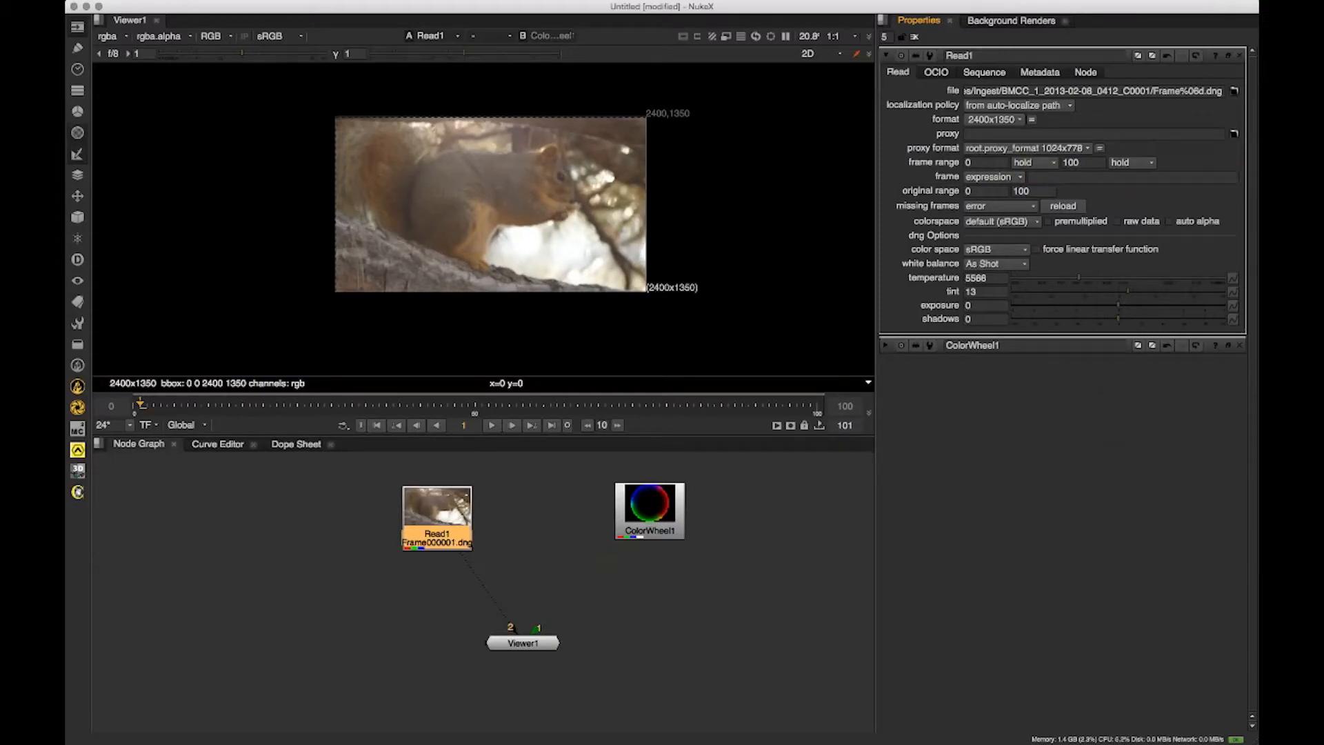
# Step: Set the first frame of Read1's frame range to 5 and scrub the timeline to frame 27
pyautogui.click(1043, 176)
pyautogui.click(1020, 176)
pyautogui.click(1096, 435)
pyautogui.press('Return')
pyautogui.moveTo(279, 403); pyautogui.dragTo(317, 403)
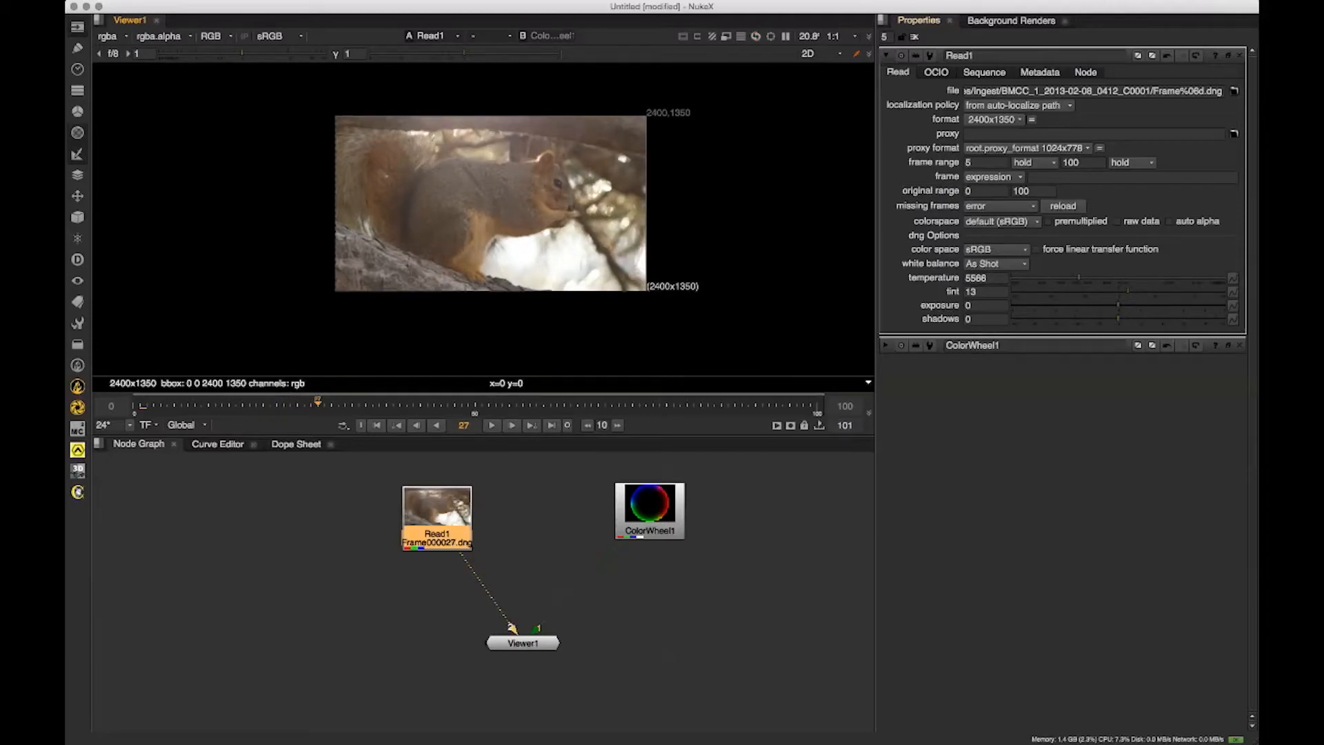
# Step: Set the first frame of Read1's frame range to 0 and its colorspace to sRGB
pyautogui.click(979, 163)
pyautogui.click(1112, 507)
pyautogui.click(1000, 221)
pyautogui.click(1026, 249)
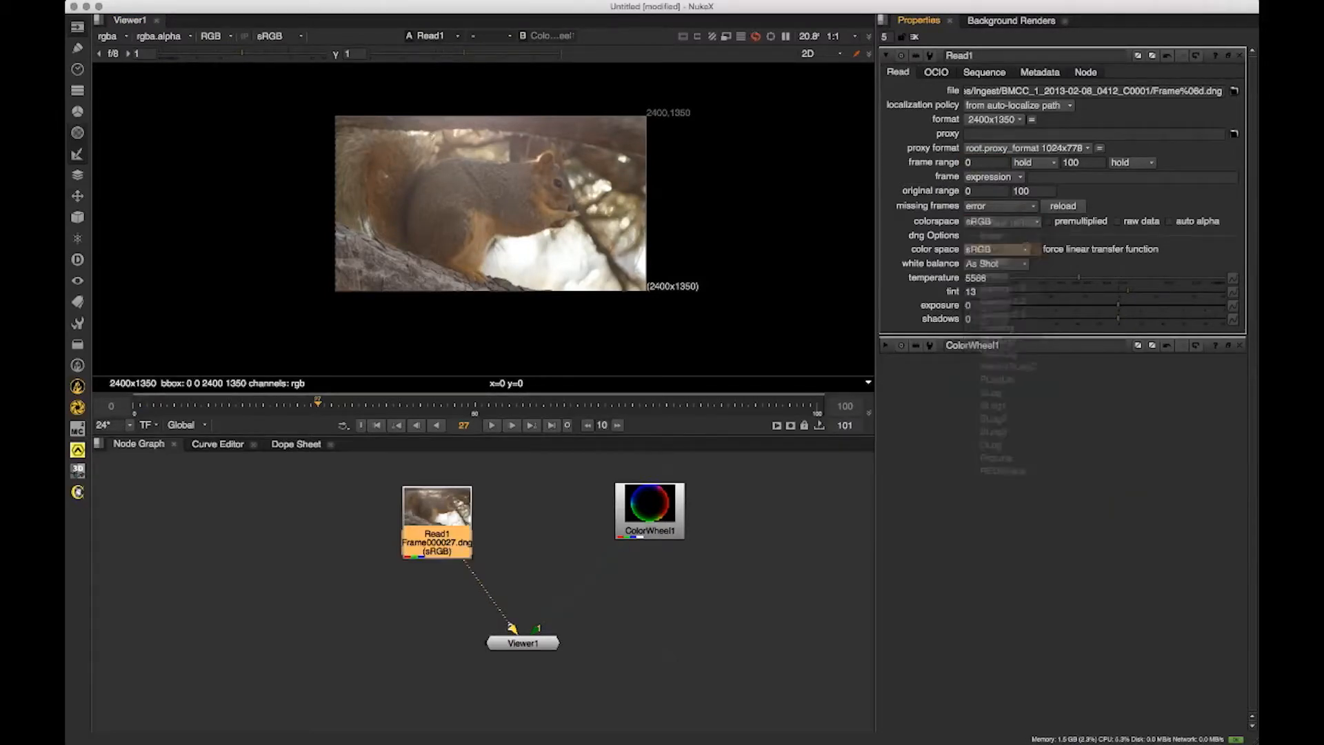
# Step: Try Gamma2.2 as Read1's colorspace, and settle on rec709
pyautogui.click(1031, 222)
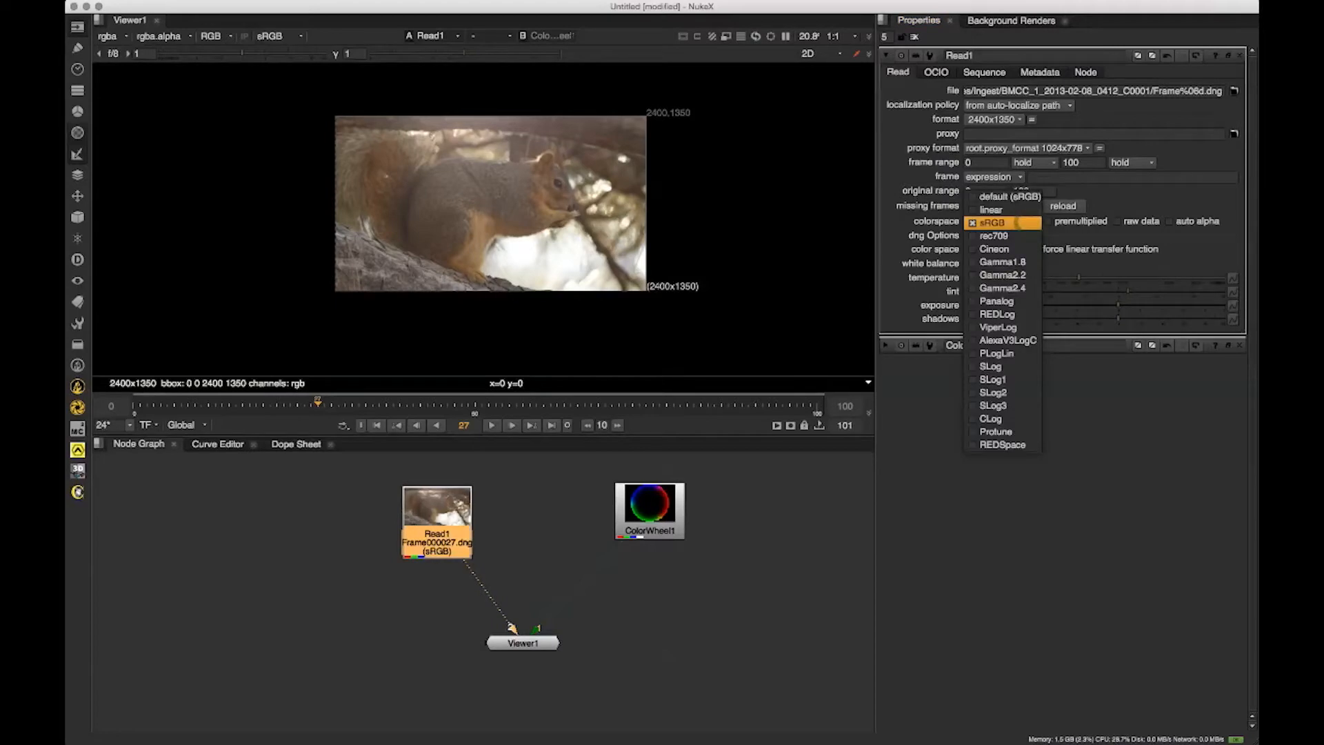
pyautogui.click(1023, 275)
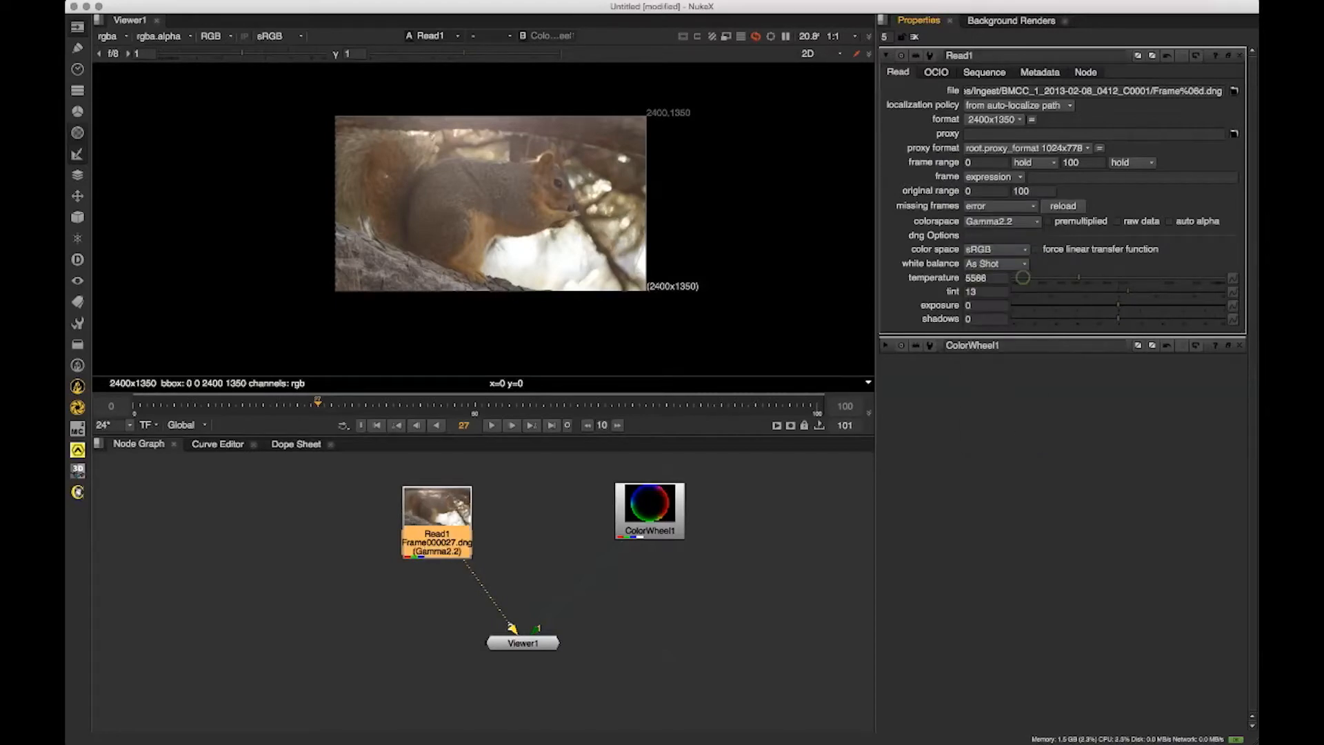
pyautogui.click(1001, 221)
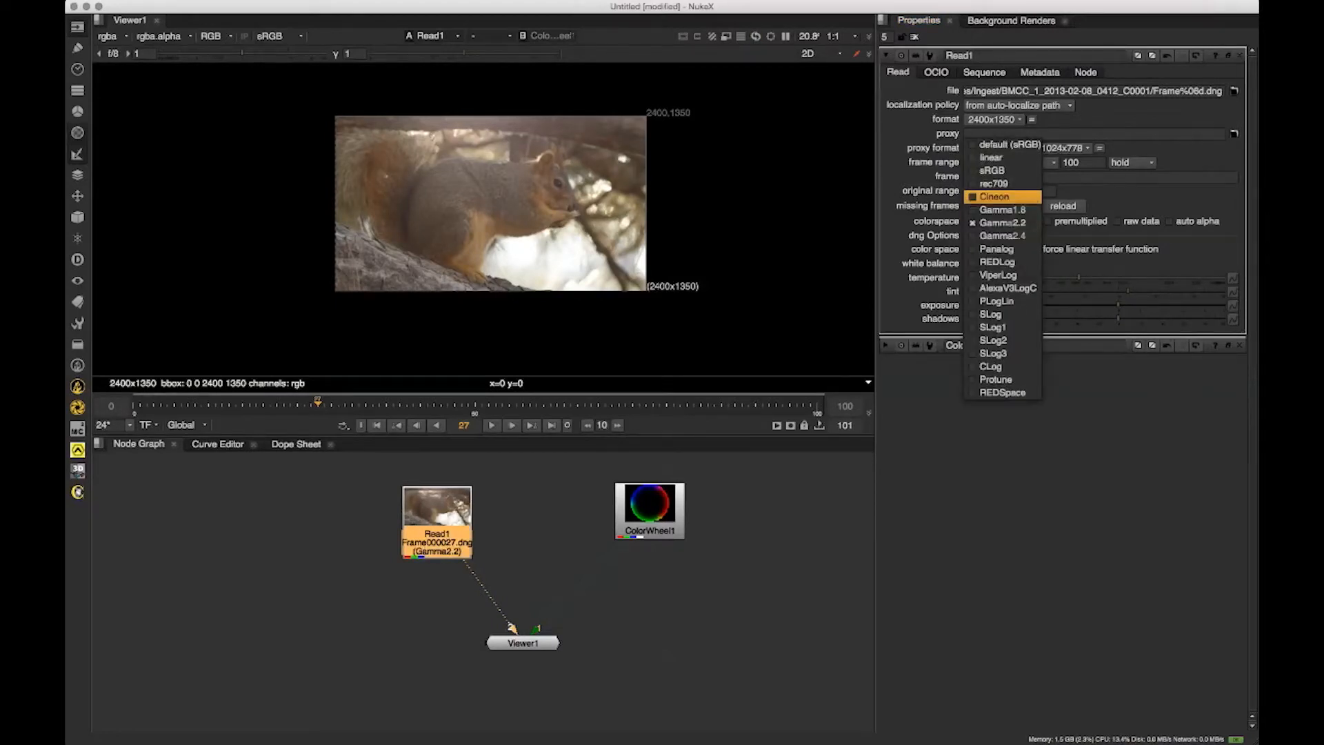
pyautogui.click(995, 184)
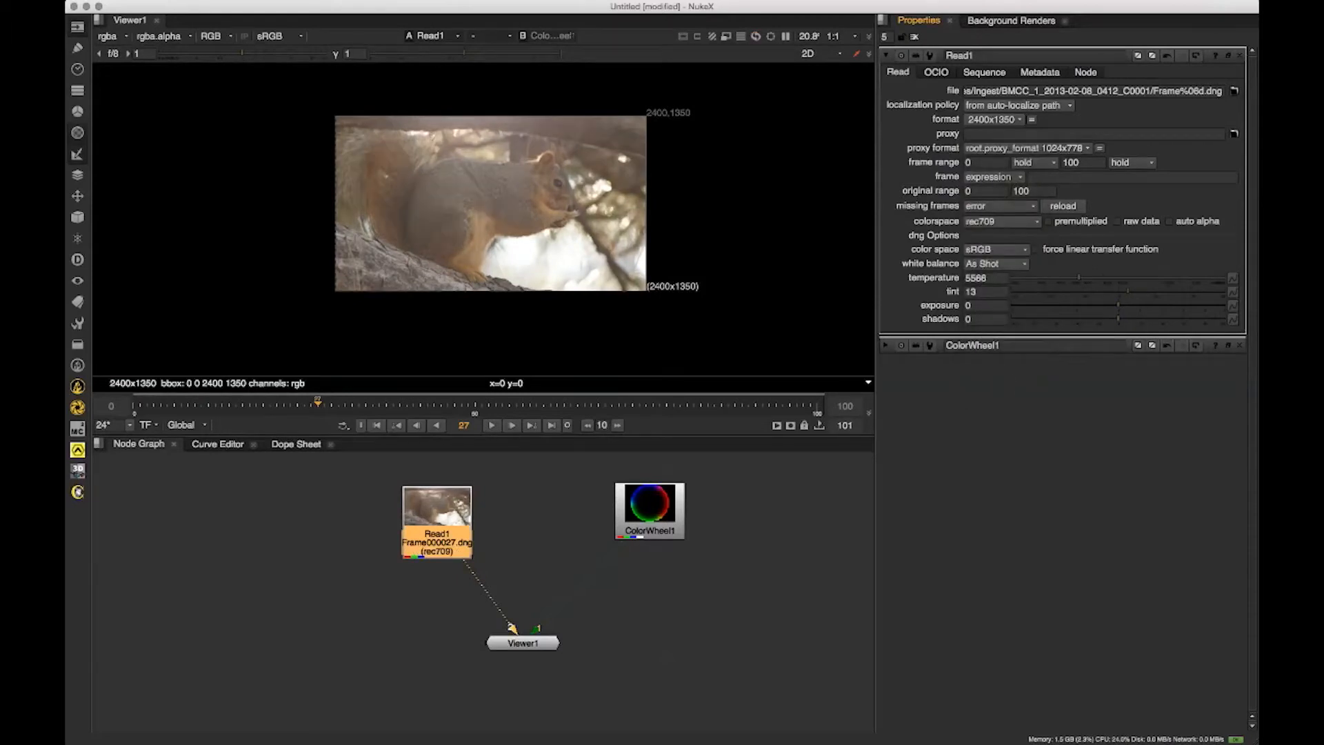
# Step: Try sRGB, REDLog and SLog as Read1's colorspace, and settle on sRGB
pyautogui.click(1027, 223)
pyautogui.click(1025, 209)
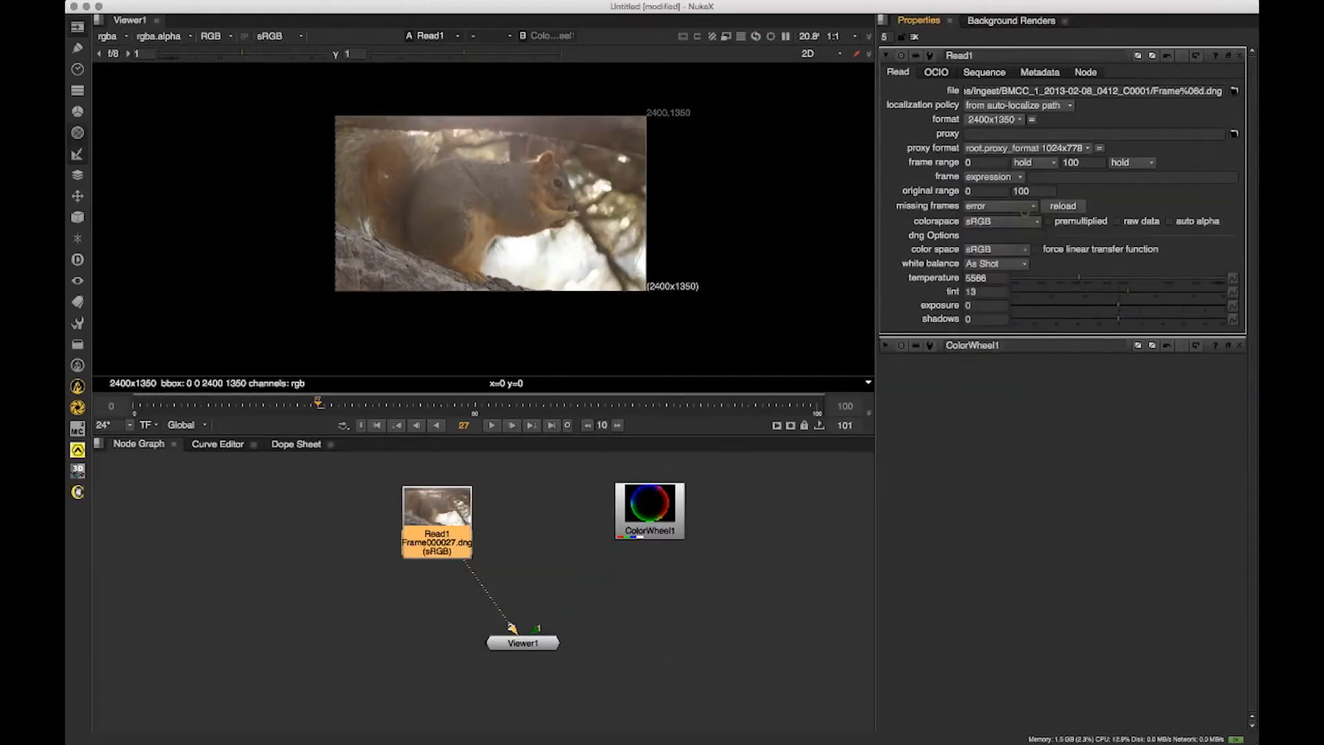
pyautogui.click(1026, 221)
pyautogui.click(1021, 312)
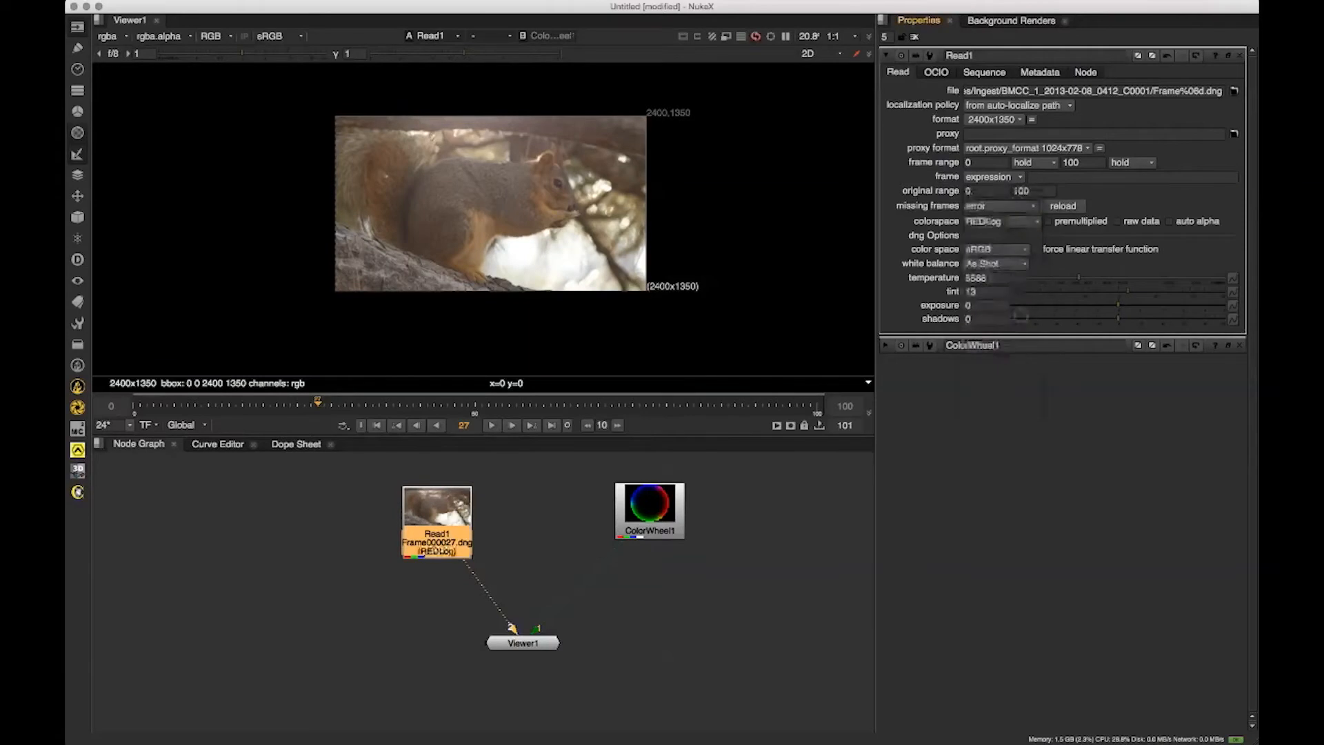
pyautogui.click(1026, 222)
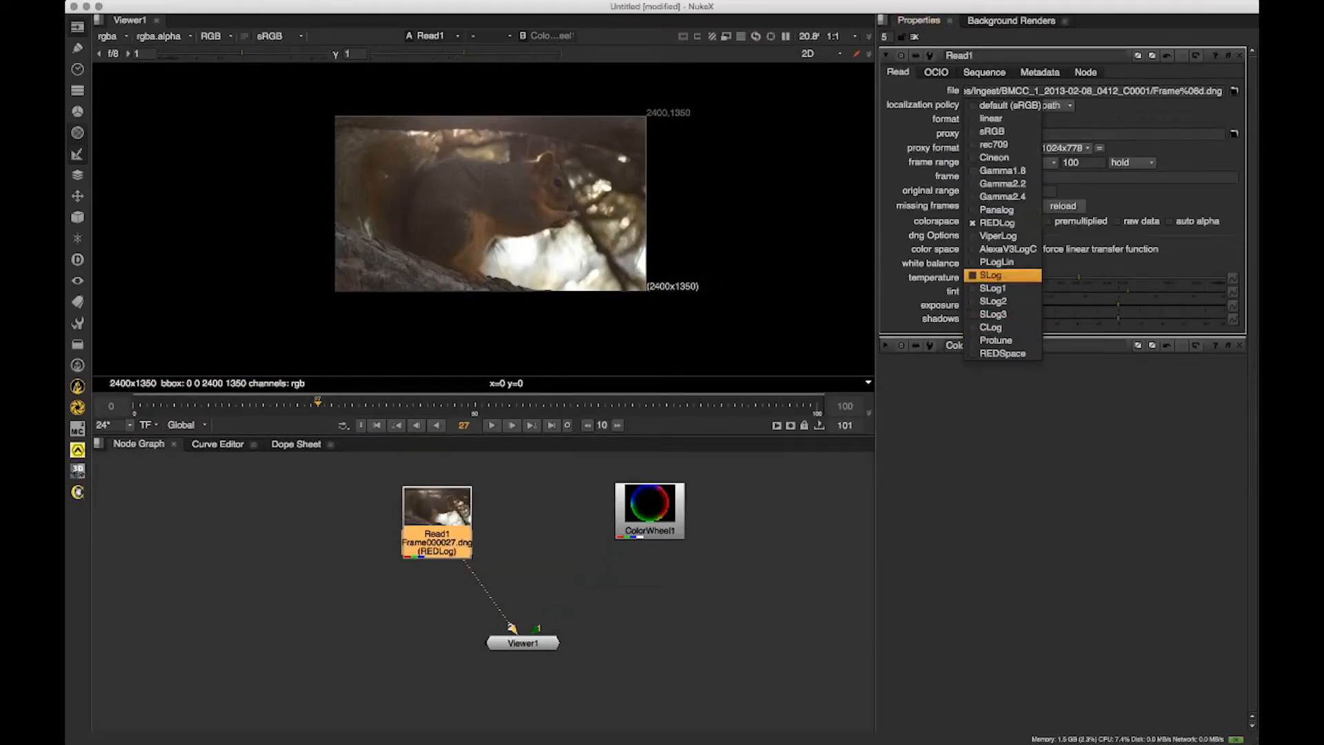
pyautogui.click(993, 275)
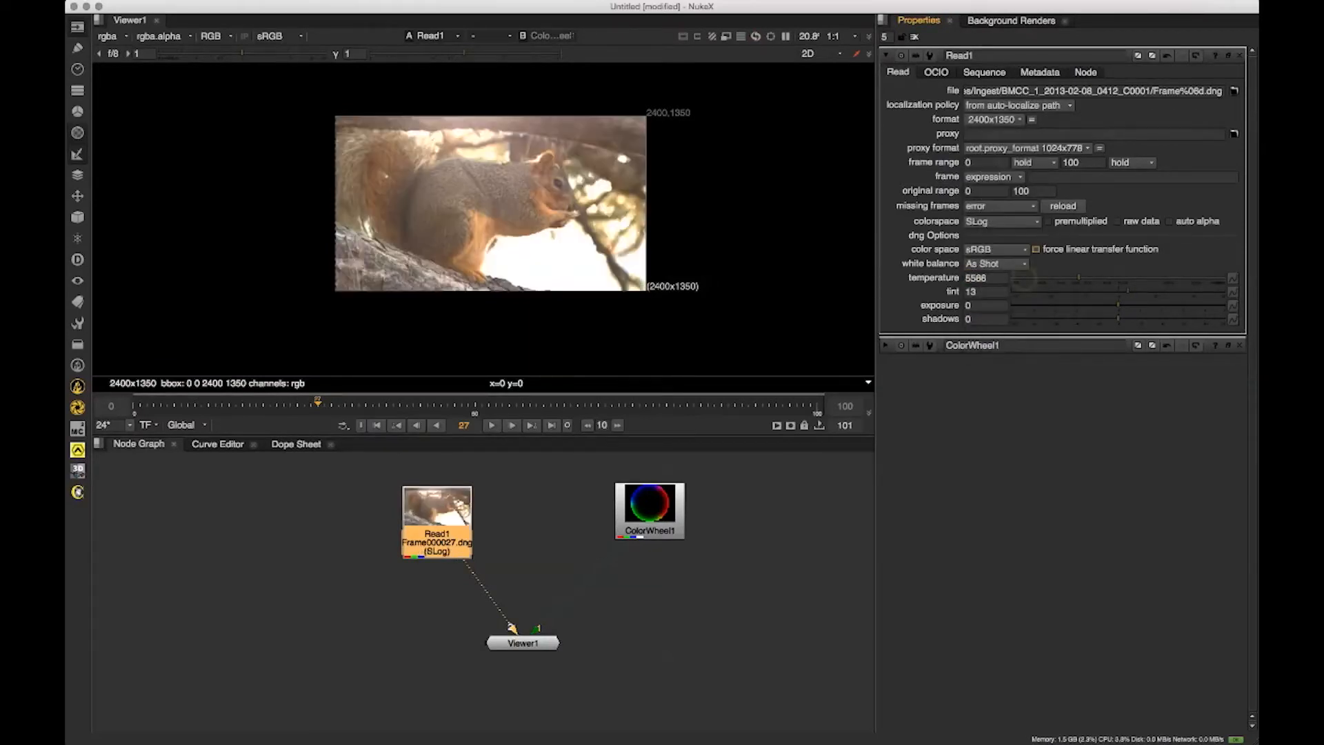
pyautogui.click(1000, 222)
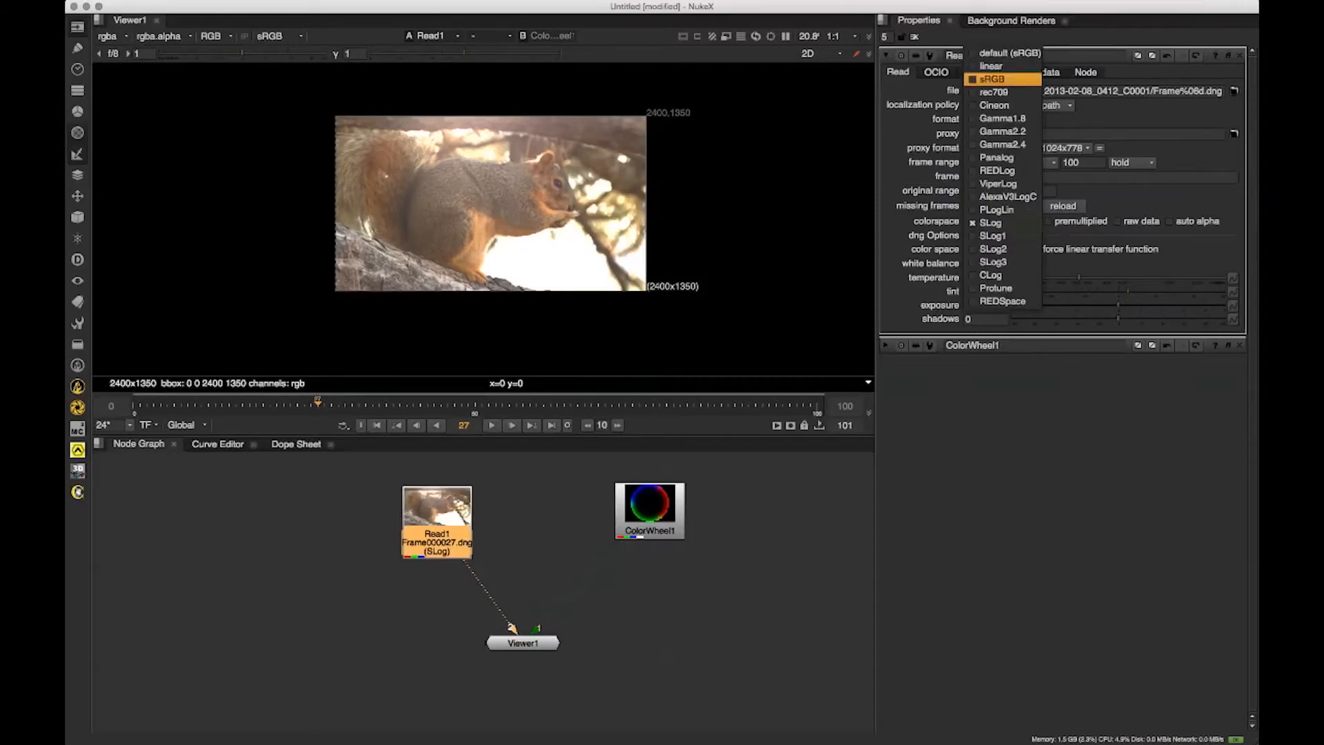
pyautogui.click(986, 80)
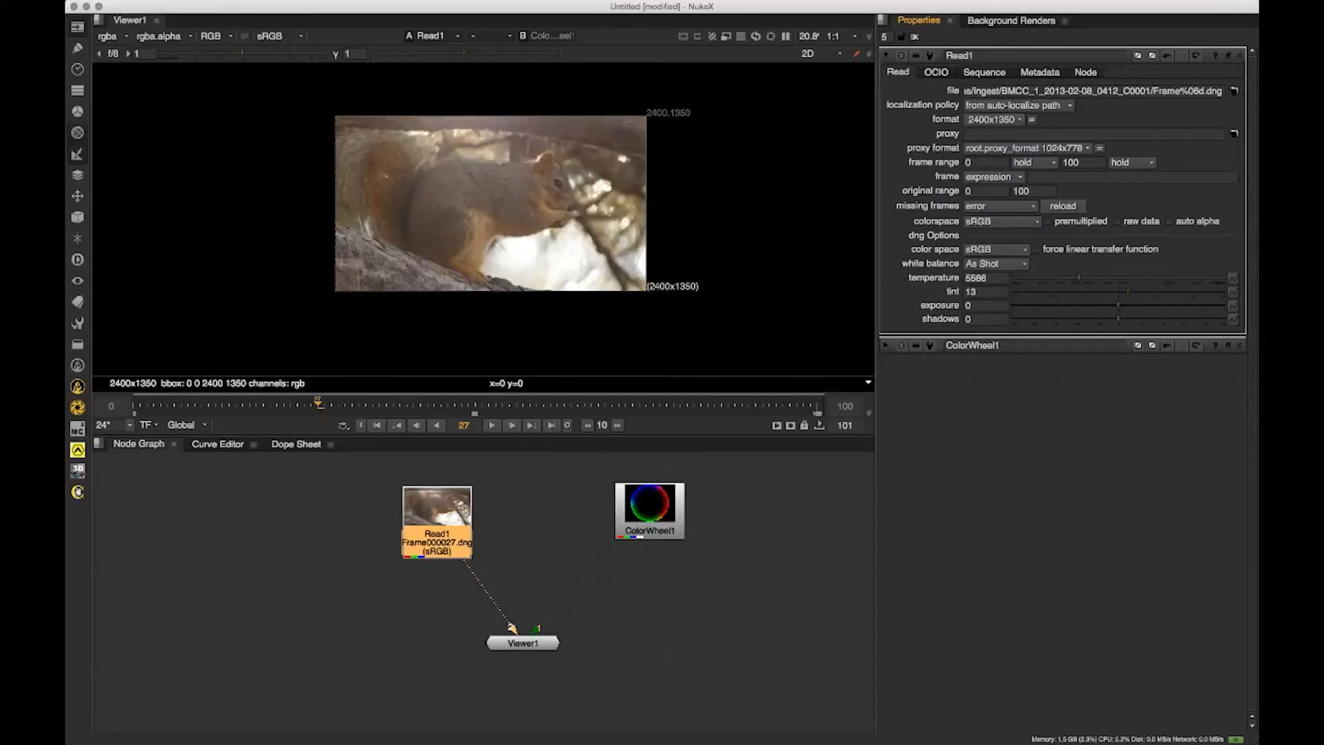
# Step: Switch to Finder and bring the ChalkVFX_1_2014-07-23_2003_C0000 folder from Ingest into Nuke's node graph as a second image sequence
pyautogui.click(664, 514)
pyautogui.moveTo(704, 652); pyautogui.dragTo(593, 616)
pyautogui.scroll(-3, 665, 615)
pyautogui.moveTo(686, 502); pyautogui.dragTo(678, 510)
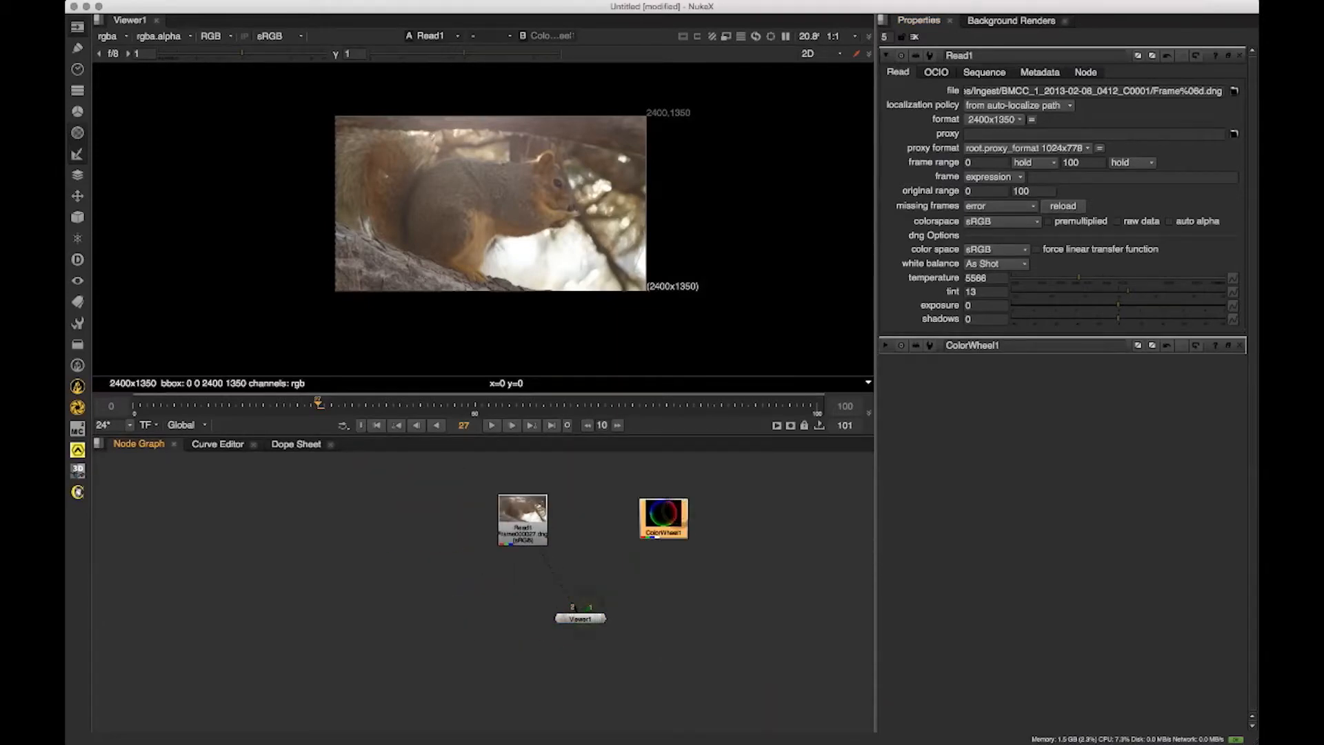
pyautogui.press('super+Tab')
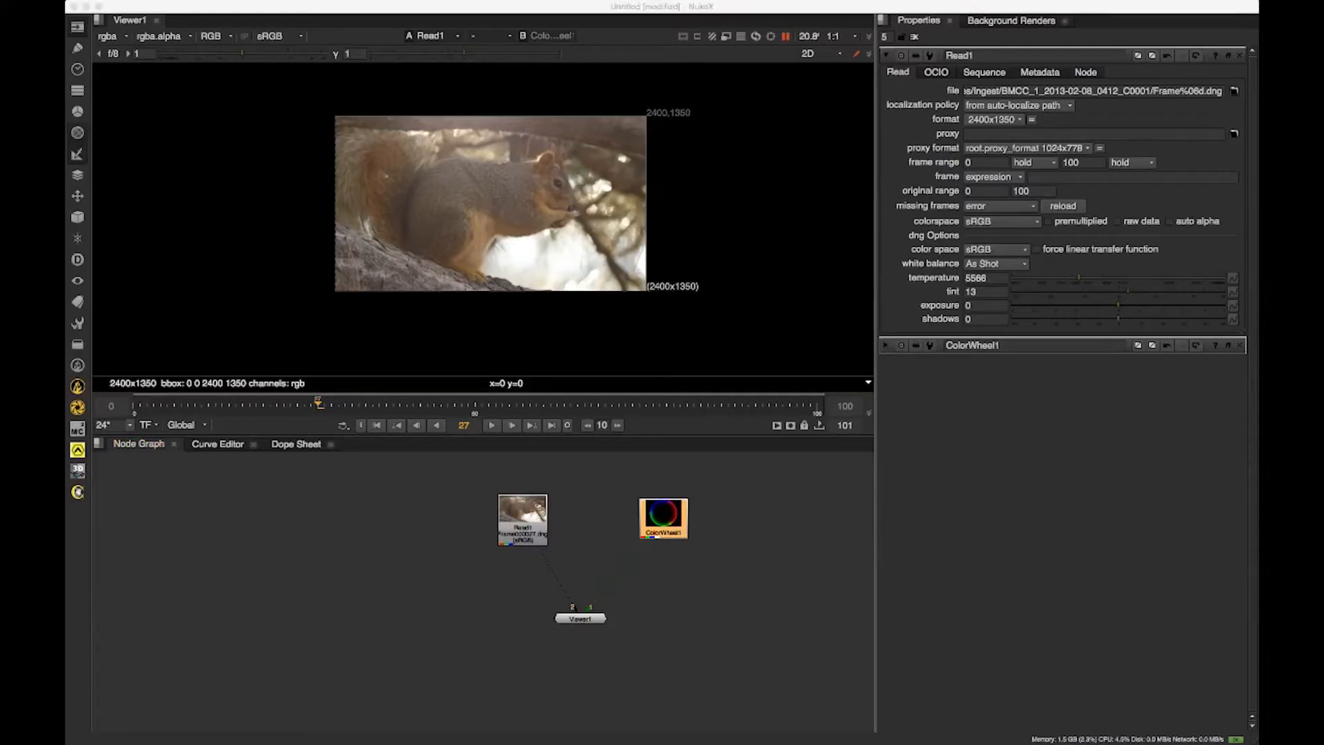
pyautogui.moveTo(66, 58); pyautogui.dragTo(882, 9)
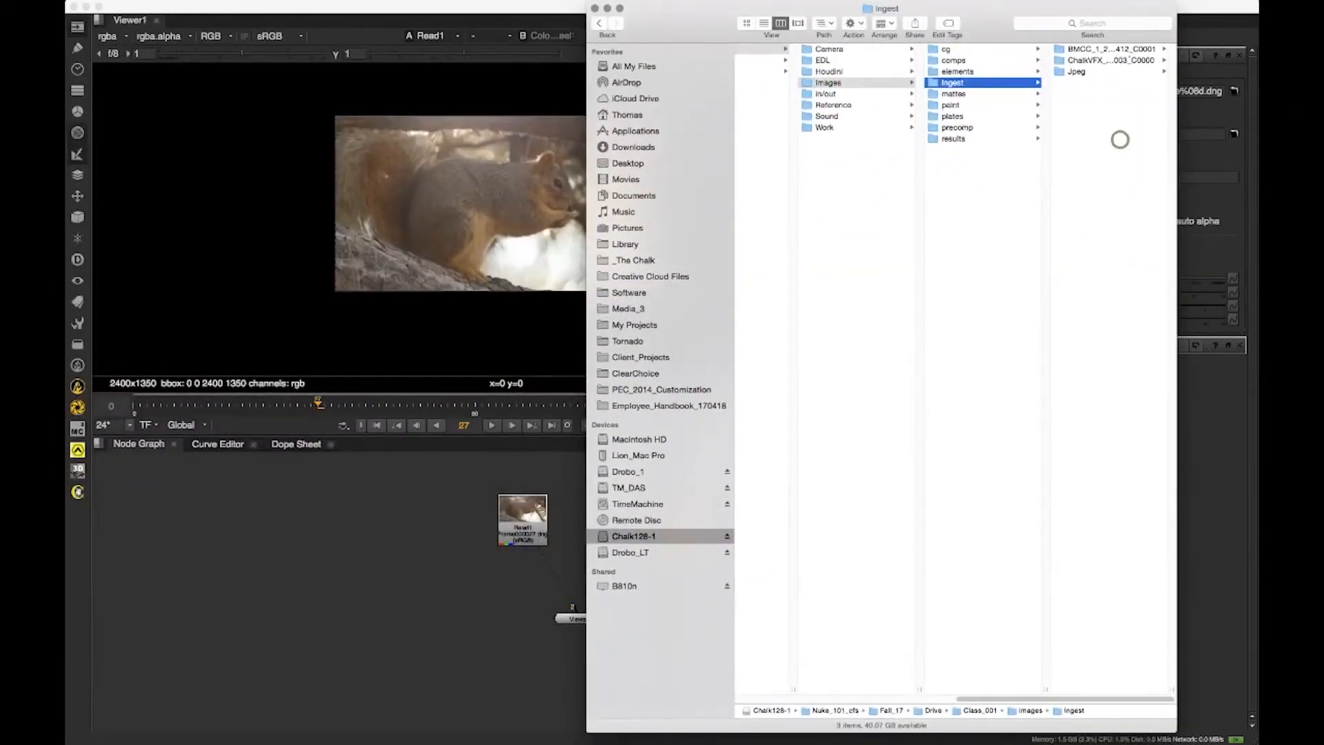
pyautogui.click(1121, 140)
pyautogui.click(1129, 57)
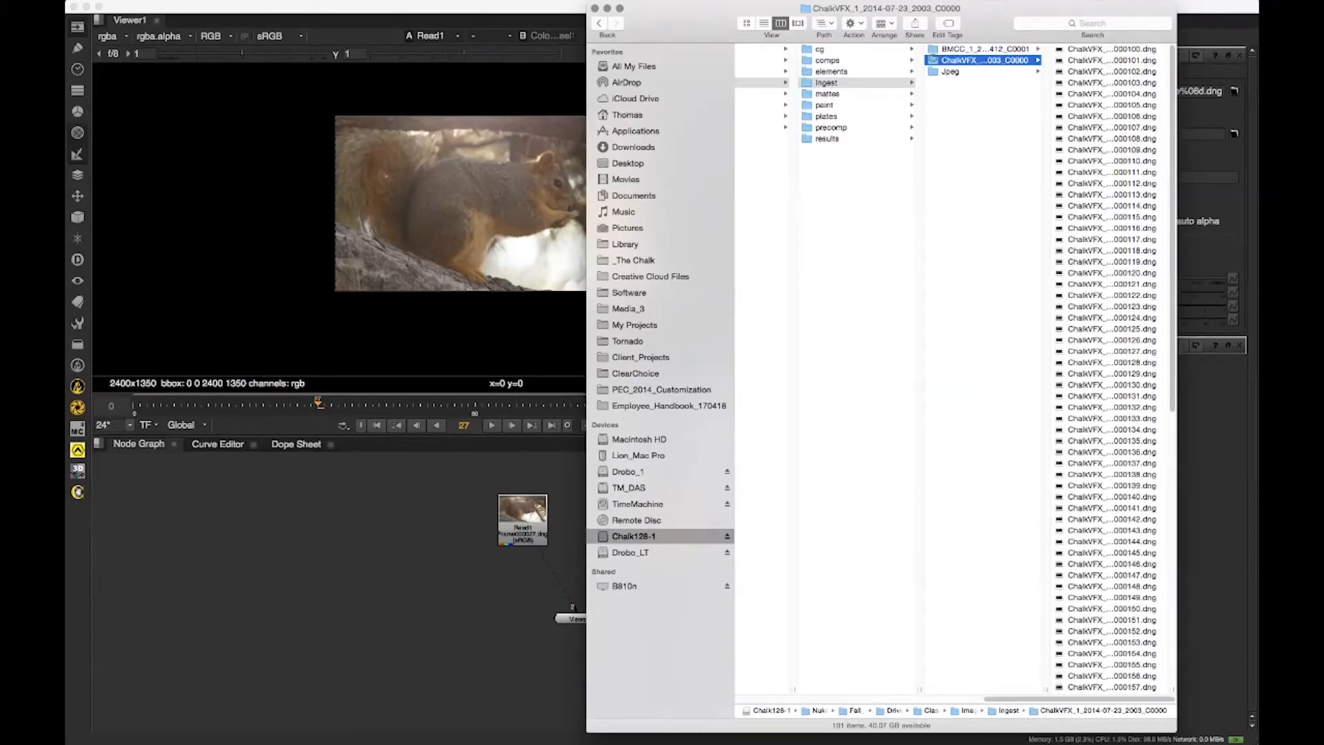
pyautogui.moveTo(940, 59); pyautogui.dragTo(410, 539)
# Step: Reposition Viewer1, Read1 and Read2 in the node graph and show Read2 in the viewer's first input
pyautogui.click(433, 610)
pyautogui.moveTo(595, 615); pyautogui.dragTo(498, 642)
pyautogui.moveTo(523, 525); pyautogui.dragTo(528, 536)
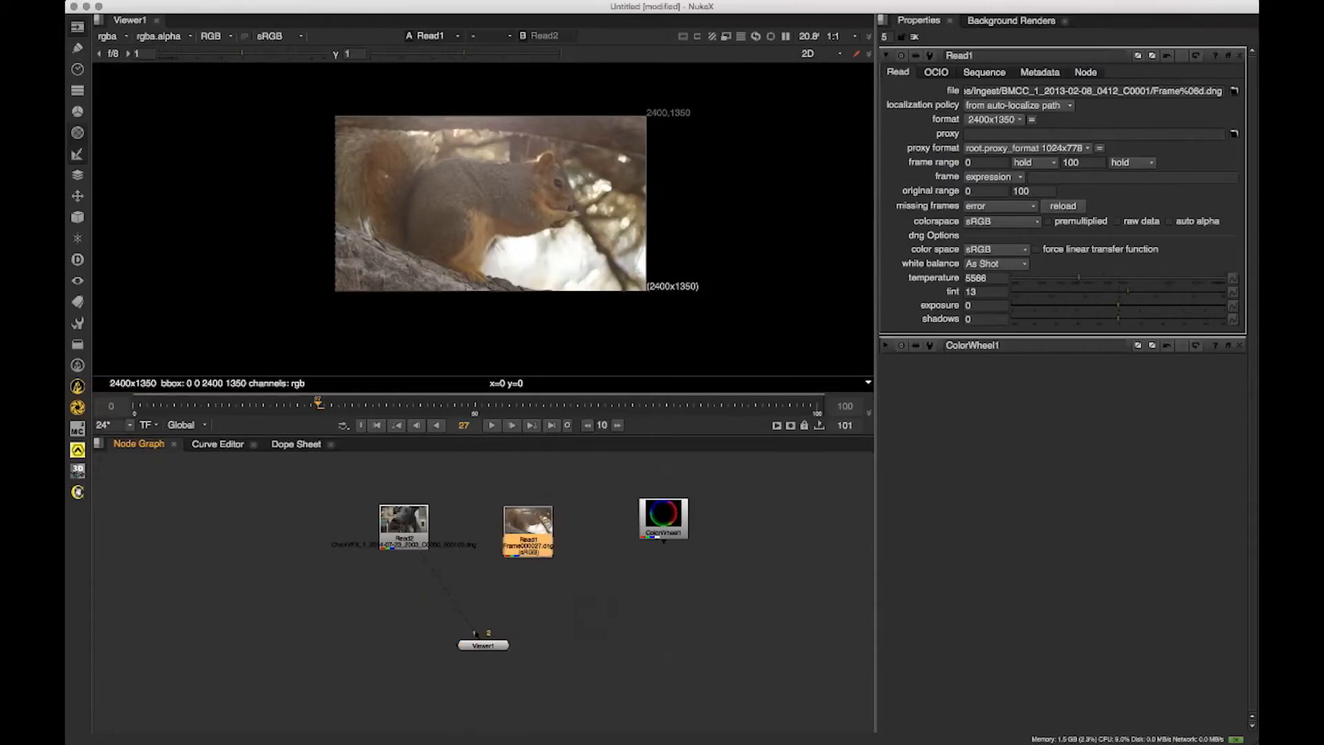
pyautogui.moveTo(410, 530); pyautogui.dragTo(406, 531)
pyautogui.press('1')
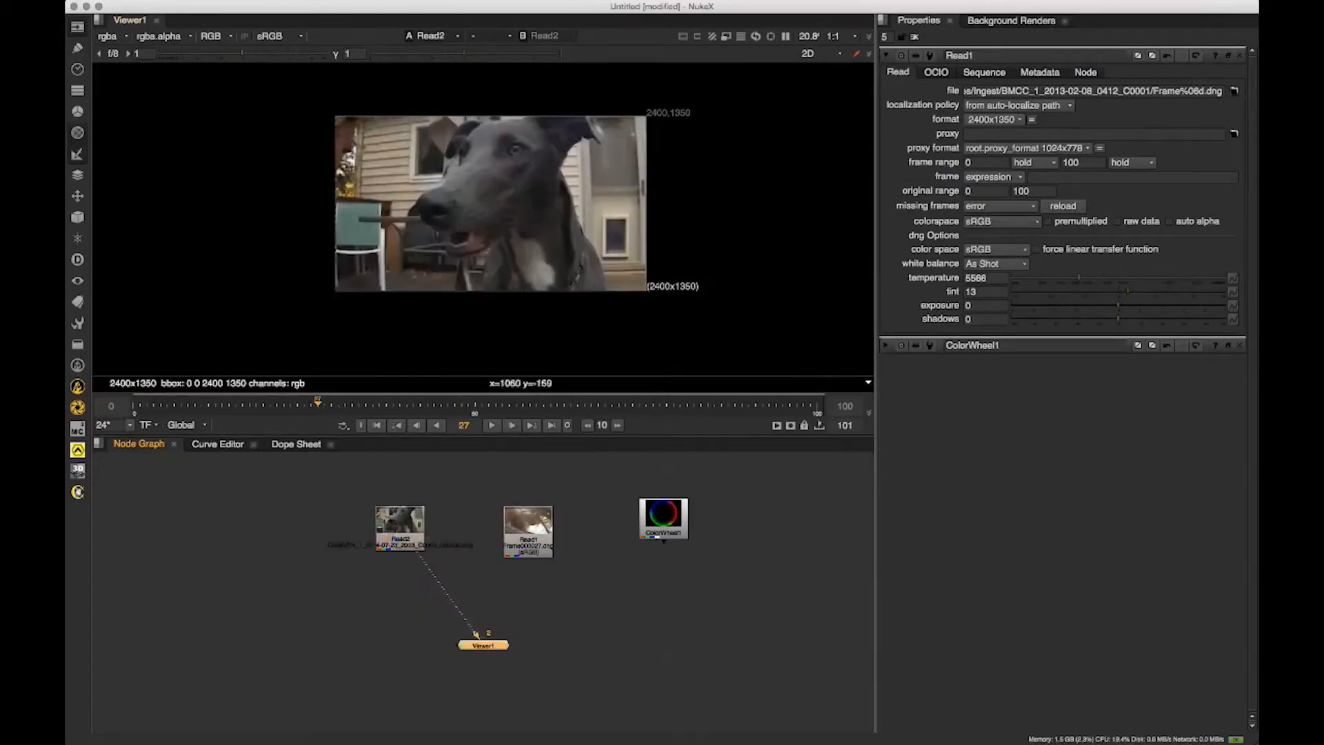
# Step: Scrub the timeline to frame 22 to check how the Read2 footage plays
pyautogui.moveTo(487, 201); pyautogui.dragTo(496, 226)
pyautogui.scroll(1, 496, 224)
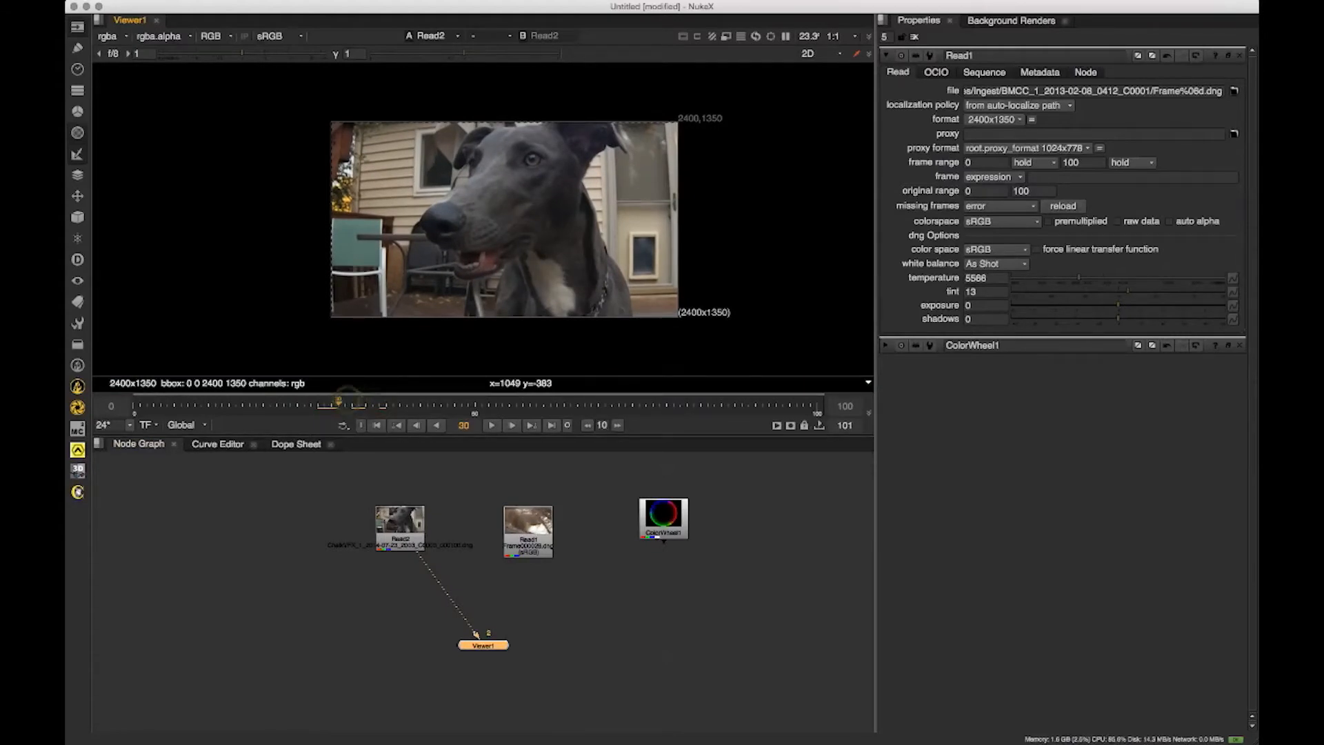
pyautogui.moveTo(359, 405); pyautogui.dragTo(317, 406)
pyautogui.moveTo(359, 405); pyautogui.dragTo(283, 404)
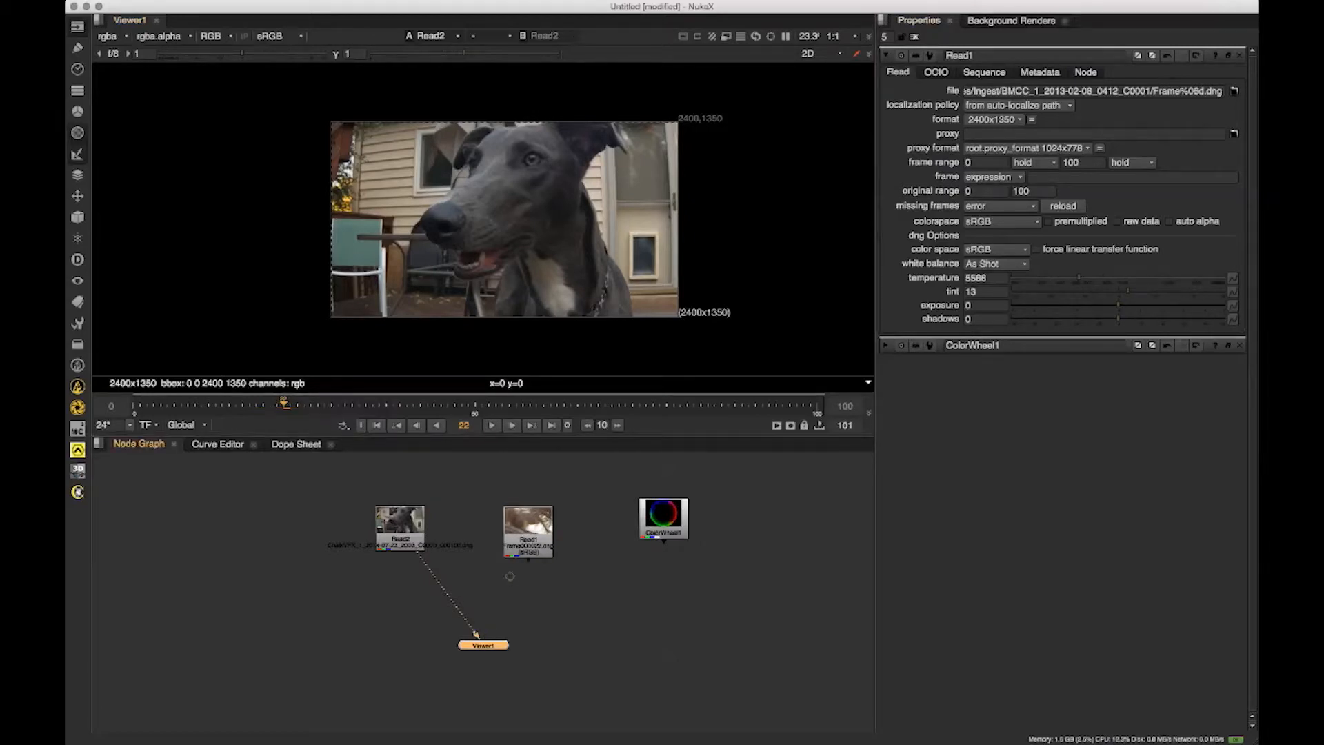
# Step: Open Read2's properties with Read1's expanded below, to compare the frame ranges of both sequences
pyautogui.click(400, 539)
pyautogui.doubleClick(400, 535)
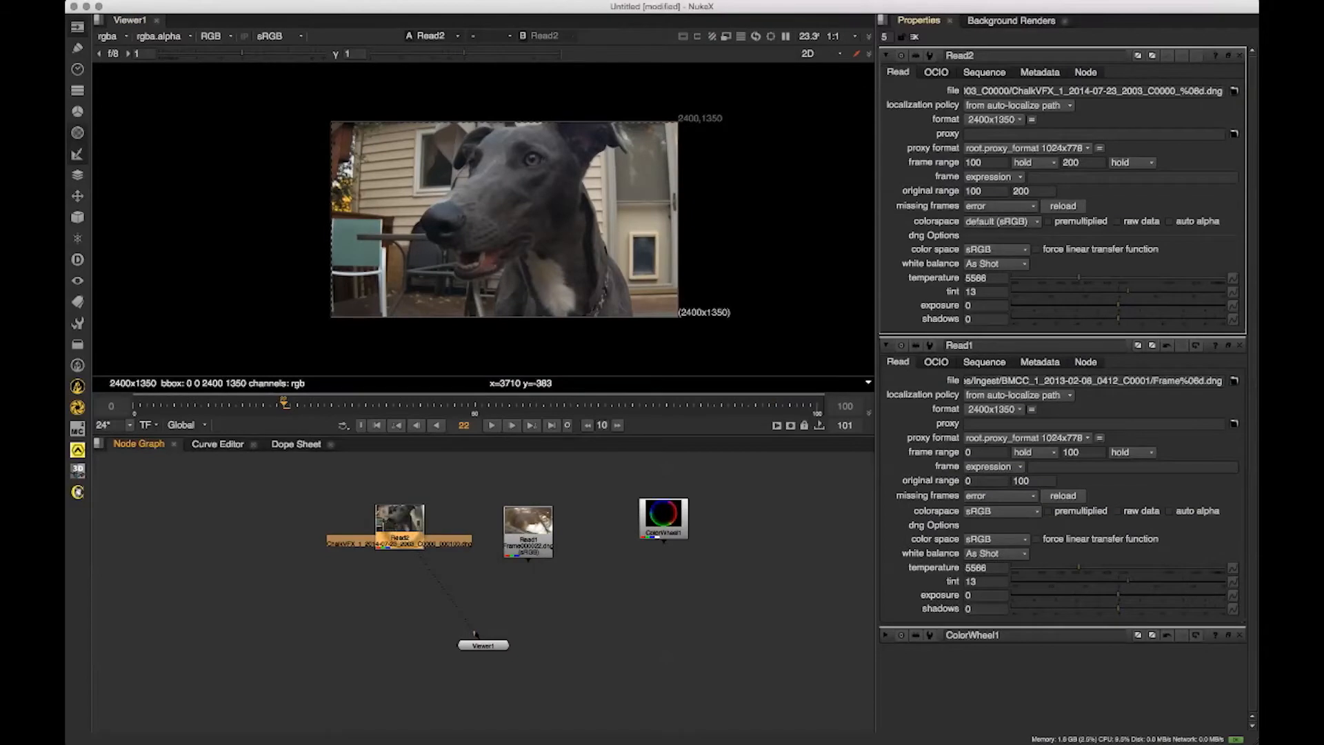
pyautogui.click(886, 345)
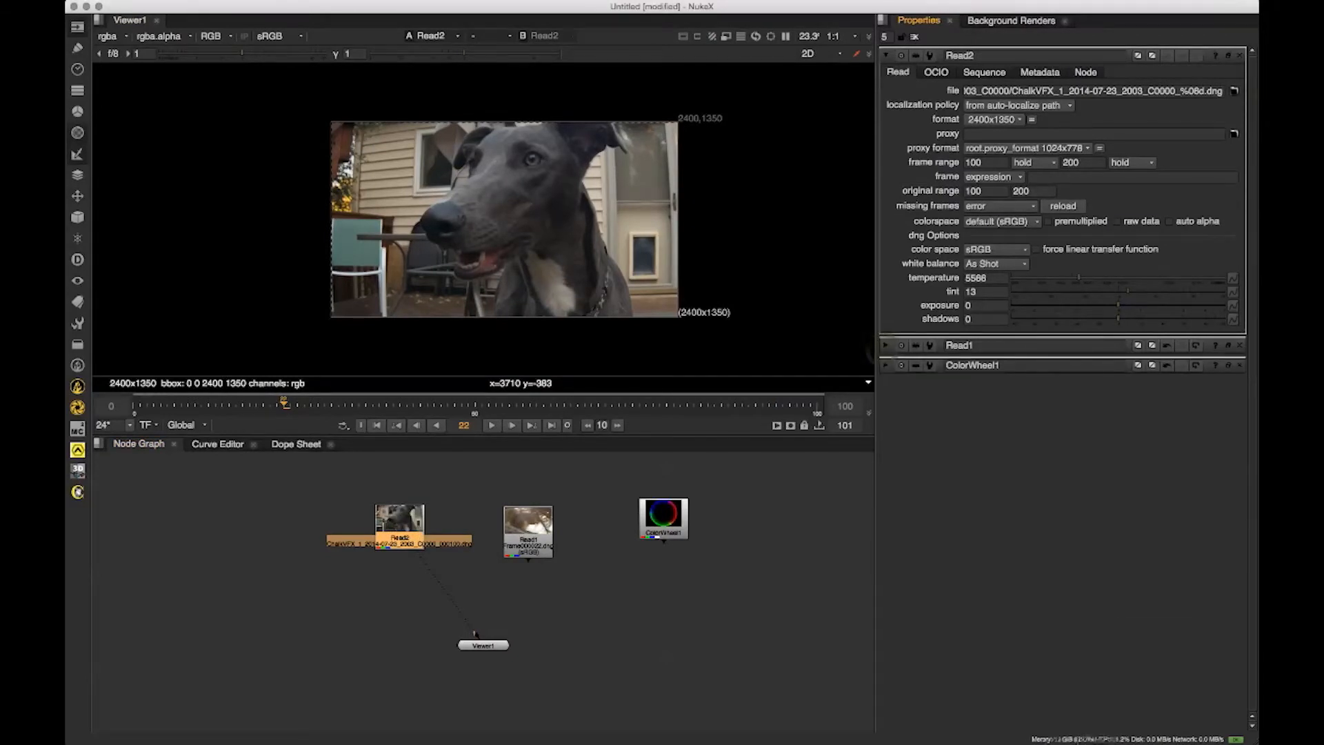
pyautogui.click(885, 345)
pyautogui.click(886, 345)
pyautogui.click(885, 345)
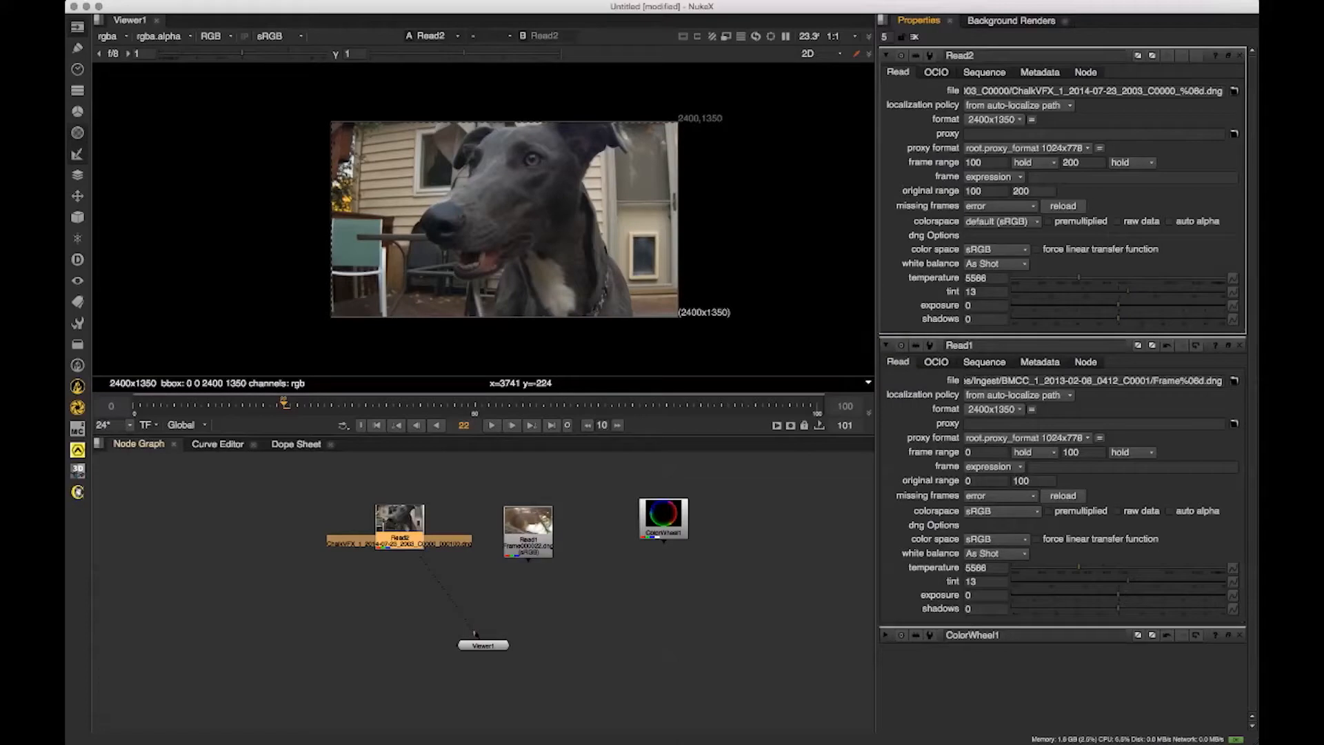
# Step: Space the Read2 and Read1 nodes slightly farther apart in the node graph
pyautogui.moveTo(408, 516); pyautogui.dragTo(408, 527)
pyautogui.moveTo(529, 535); pyautogui.dragTo(540, 538)
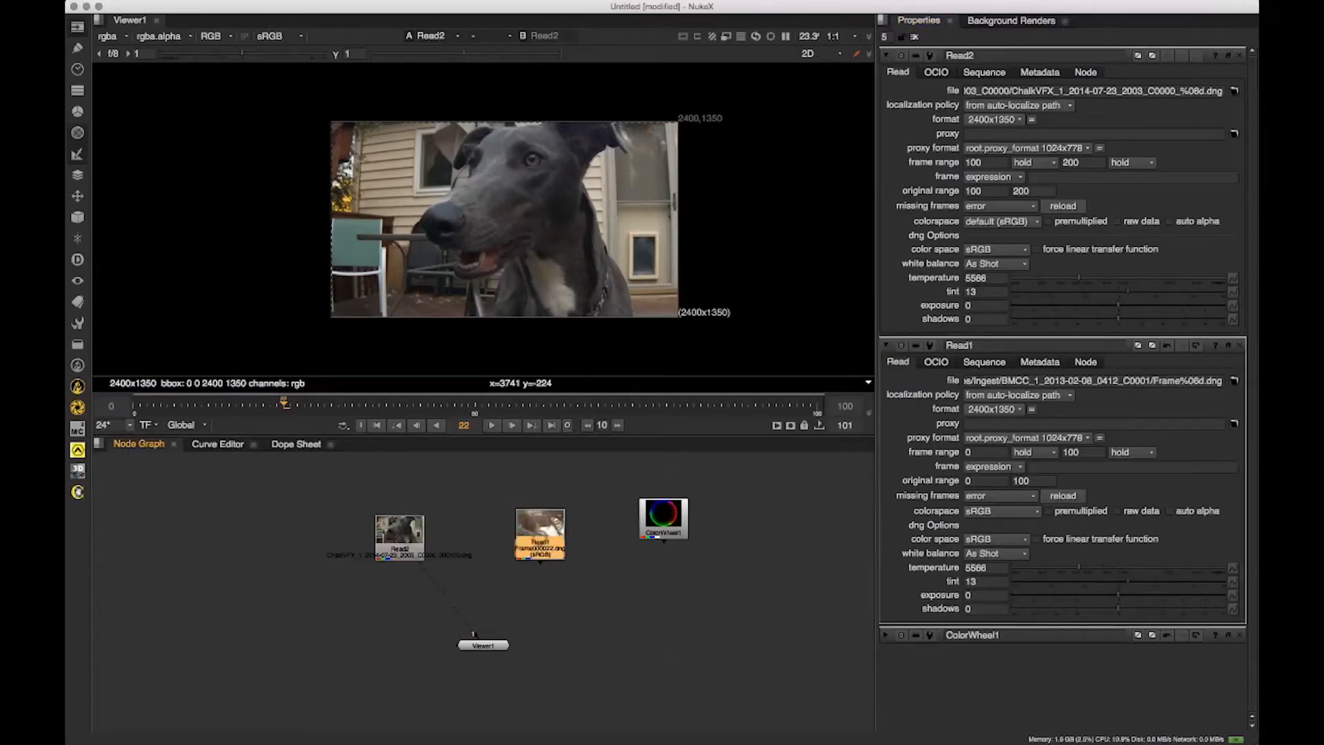
pyautogui.moveTo(400, 538); pyautogui.dragTo(399, 537)
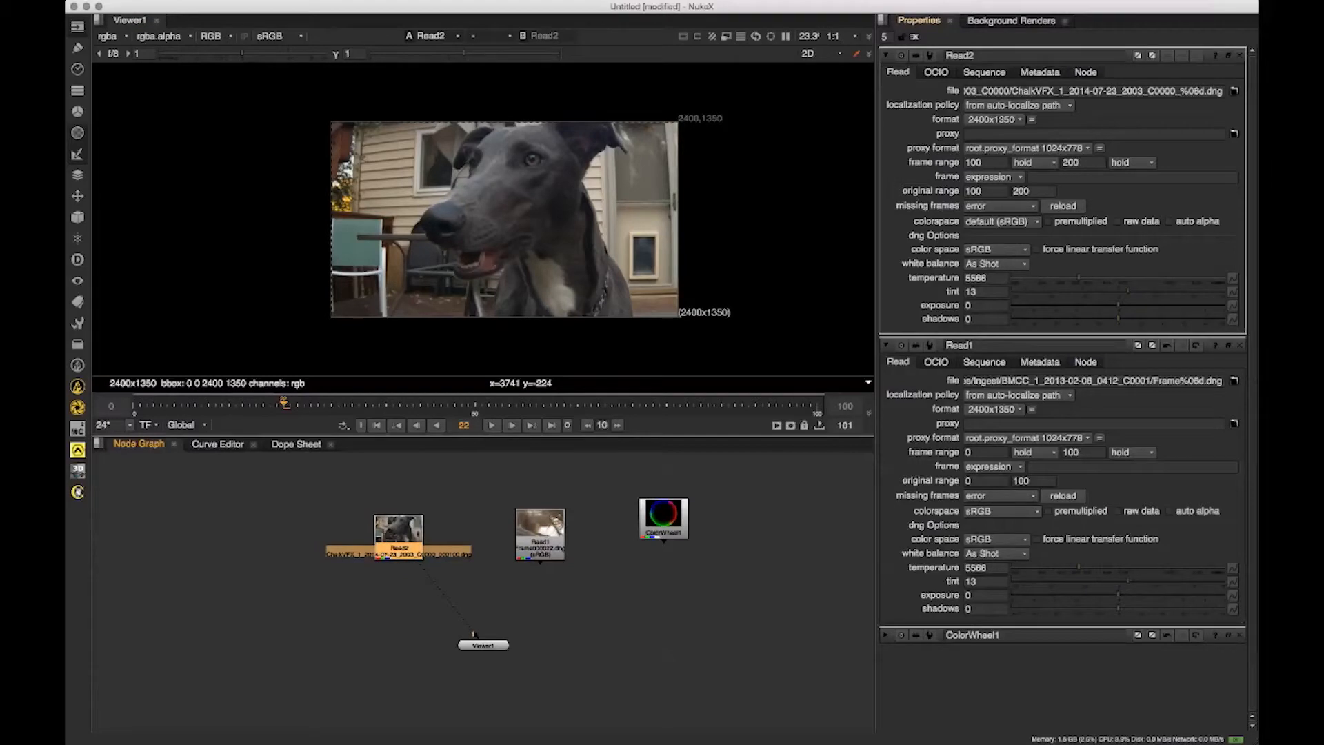
# Step: Try start at as Read2's frame mode, and return it to expression
pyautogui.click(993, 177)
pyautogui.click(1000, 192)
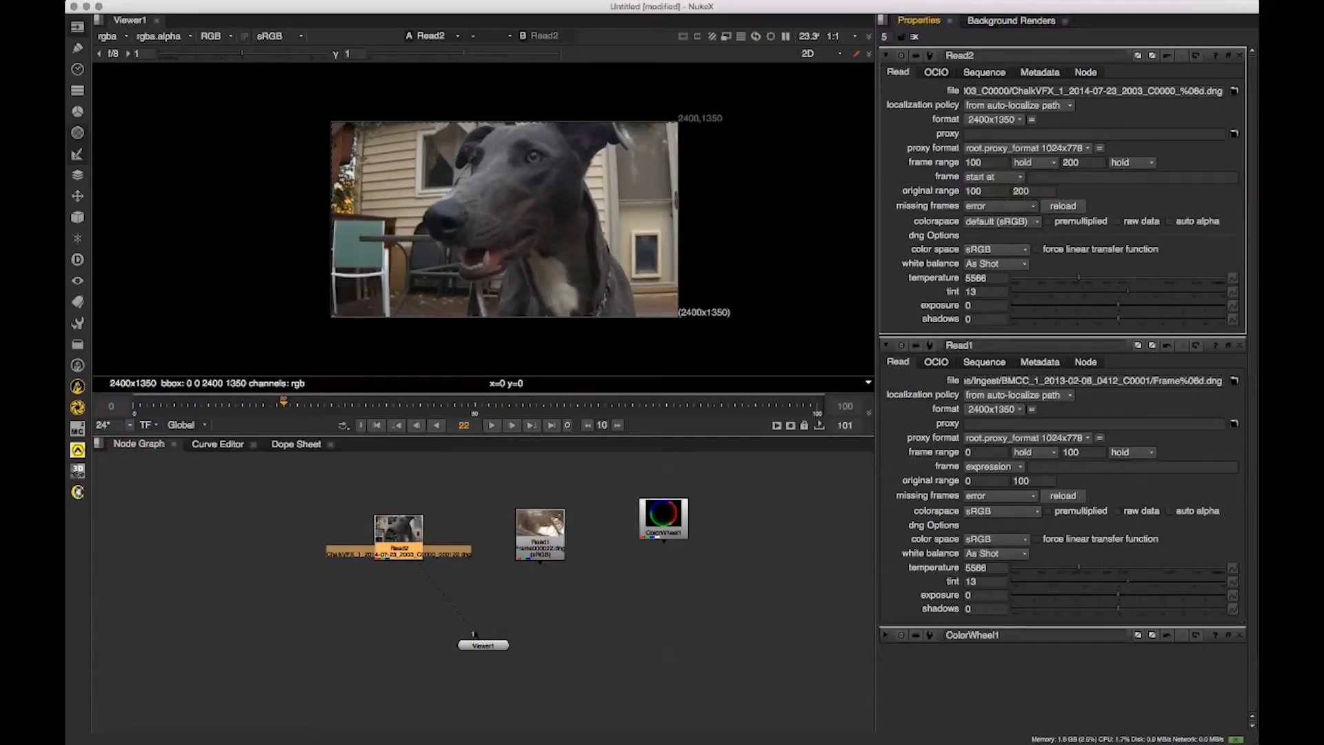
pyautogui.click(994, 177)
pyautogui.click(994, 165)
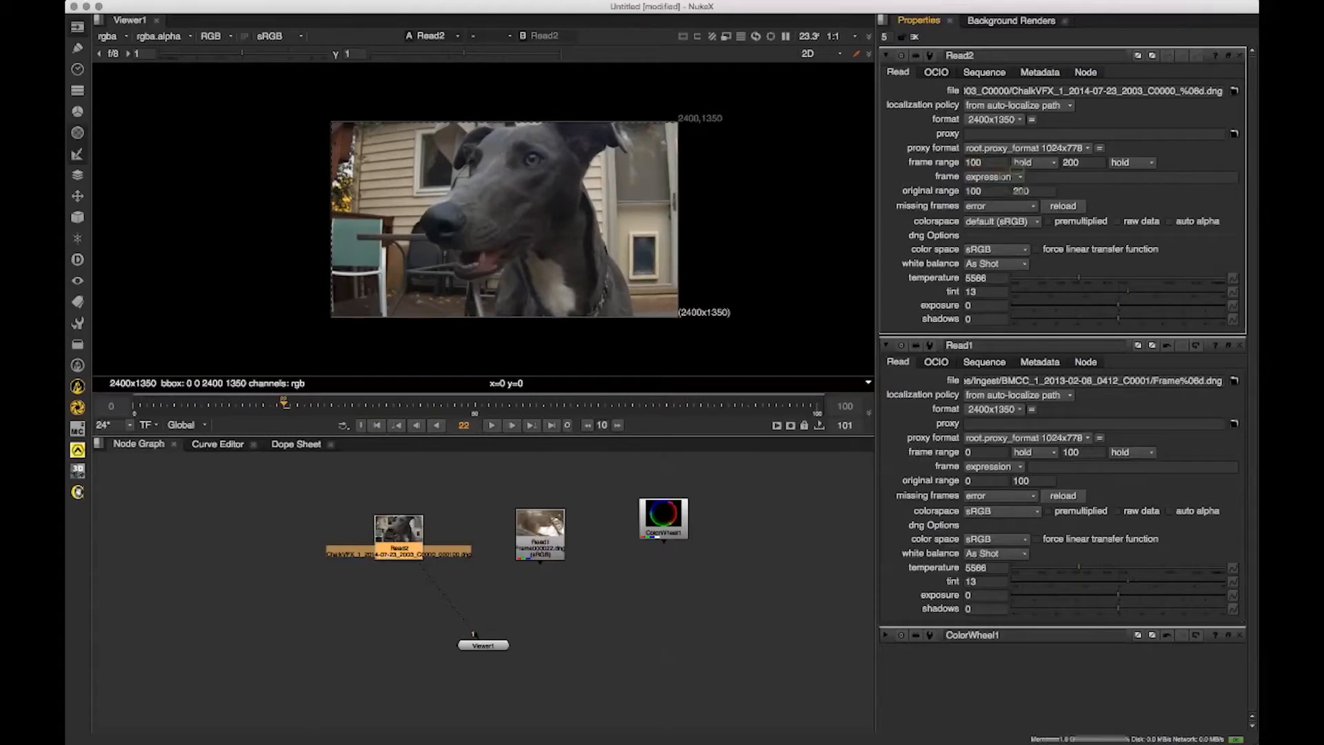
pyautogui.click(994, 177)
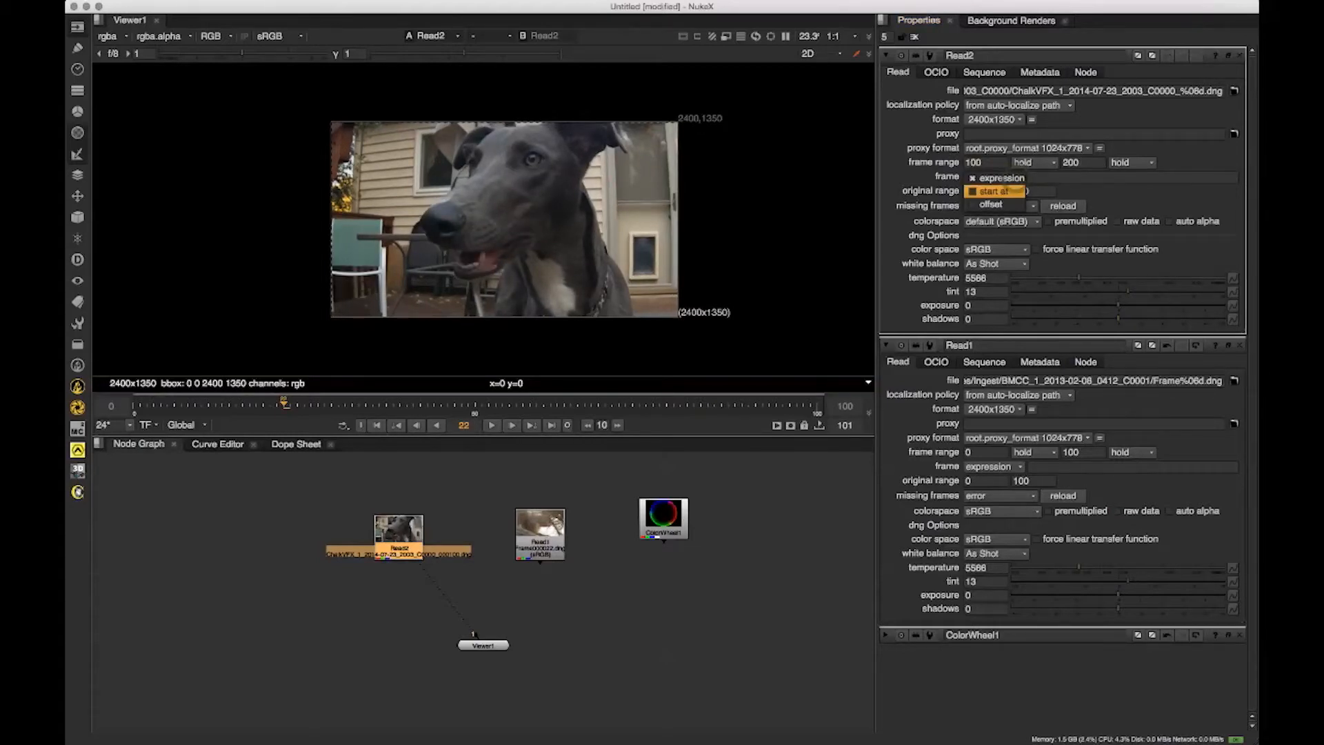
pyautogui.click(997, 178)
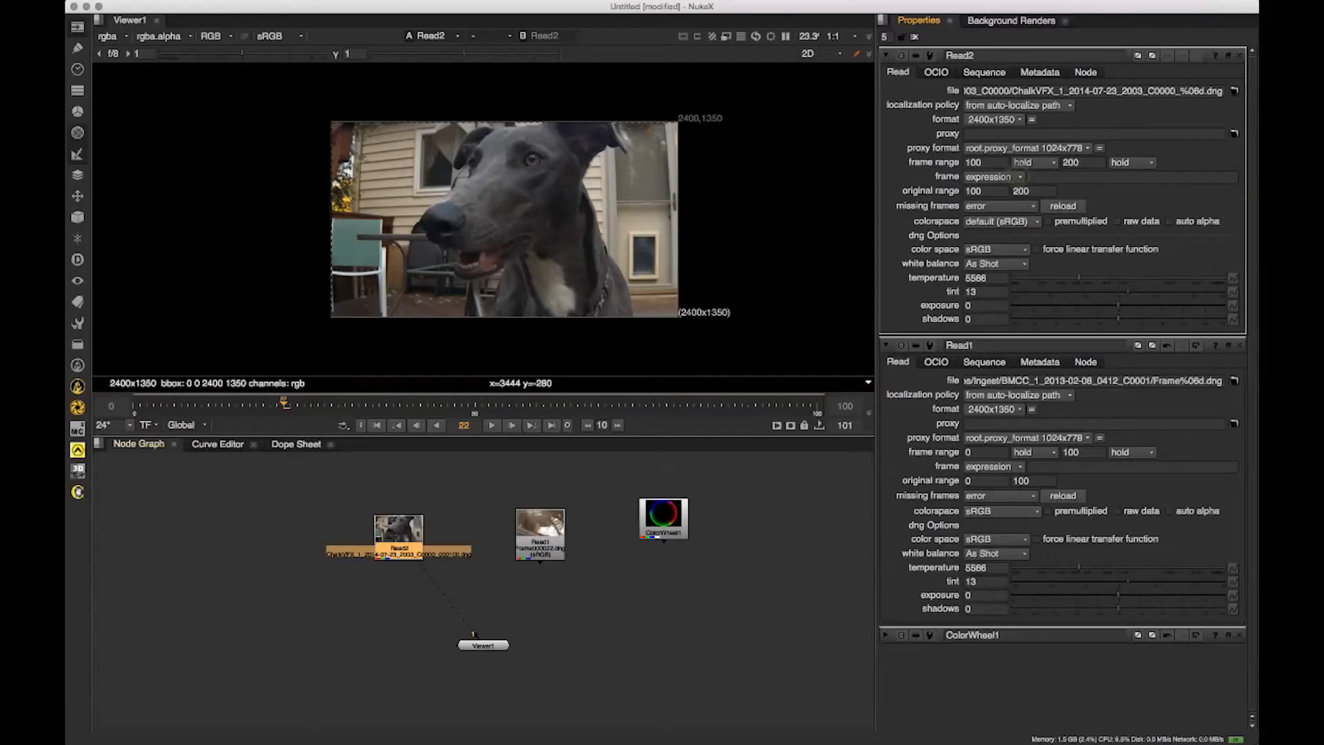
# Step: In the Dope Sheet, shift Read2's clip 100 frames earlier so that it starts at frame 0
pyautogui.click(298, 445)
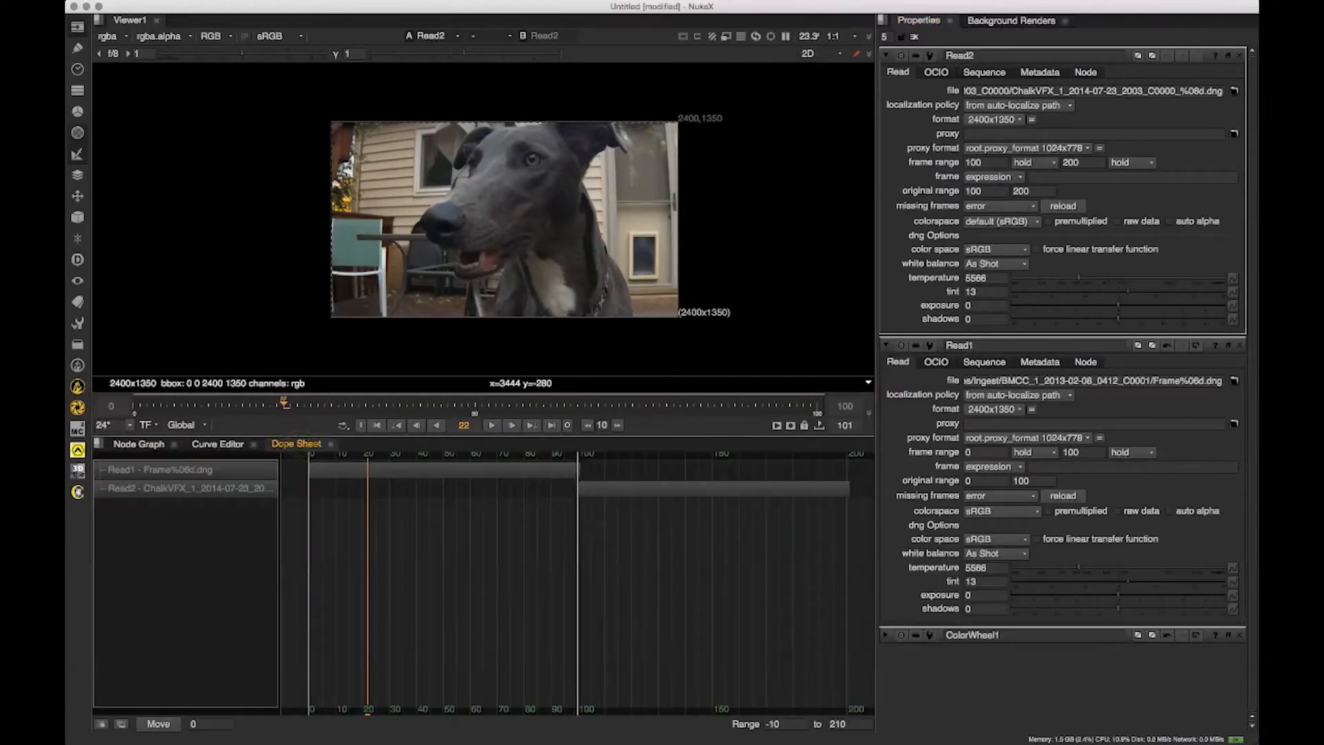
pyautogui.click(681, 487)
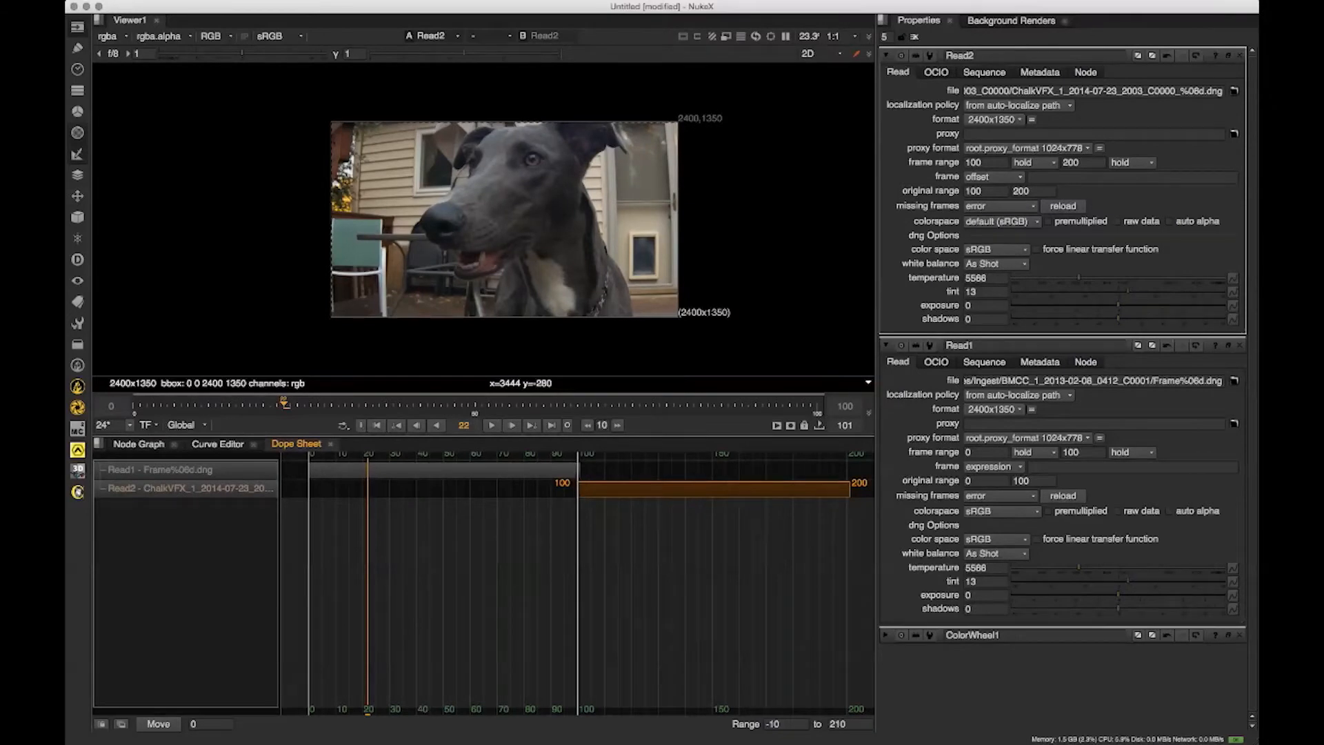
pyautogui.moveTo(783, 488); pyautogui.dragTo(512, 488)
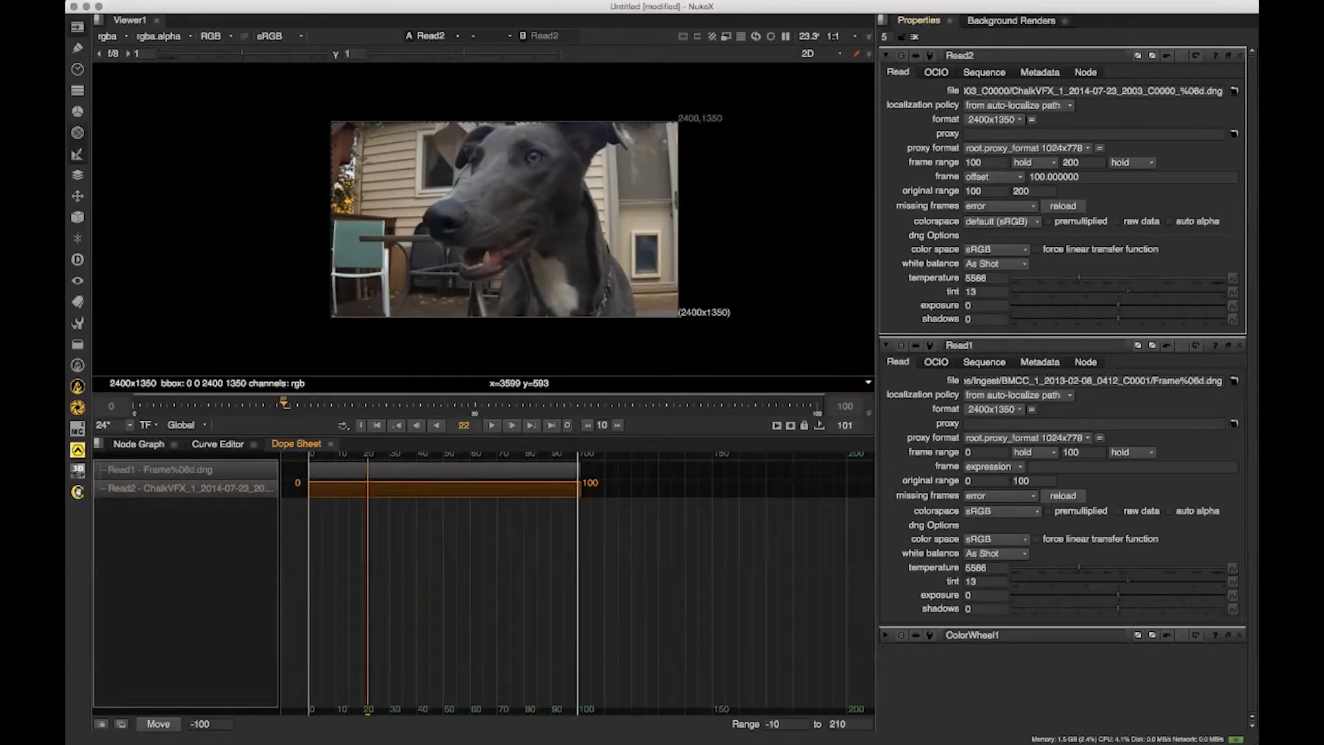
# Step: Compare expression and start at as Read2's frame mode, and set it back to offset
pyautogui.click(1017, 177)
pyautogui.click(1012, 149)
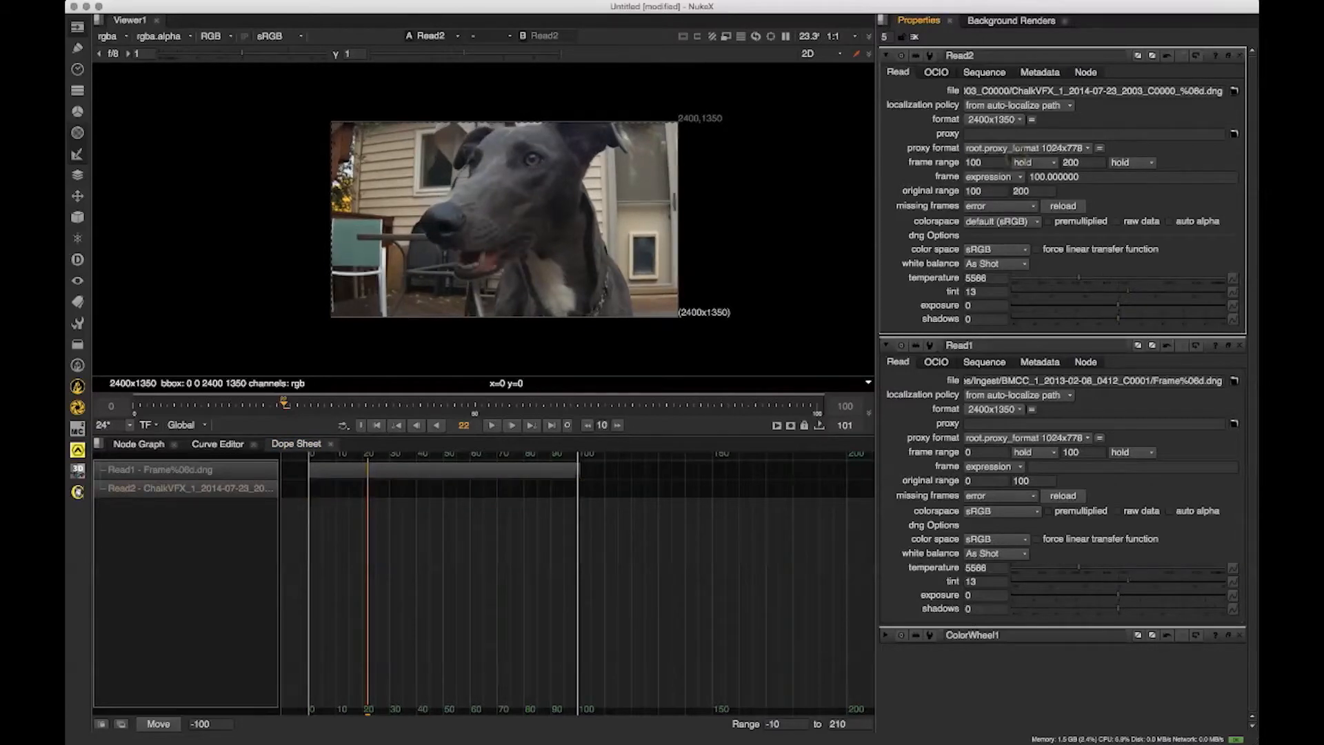
pyautogui.click(1000, 177)
pyautogui.click(1000, 192)
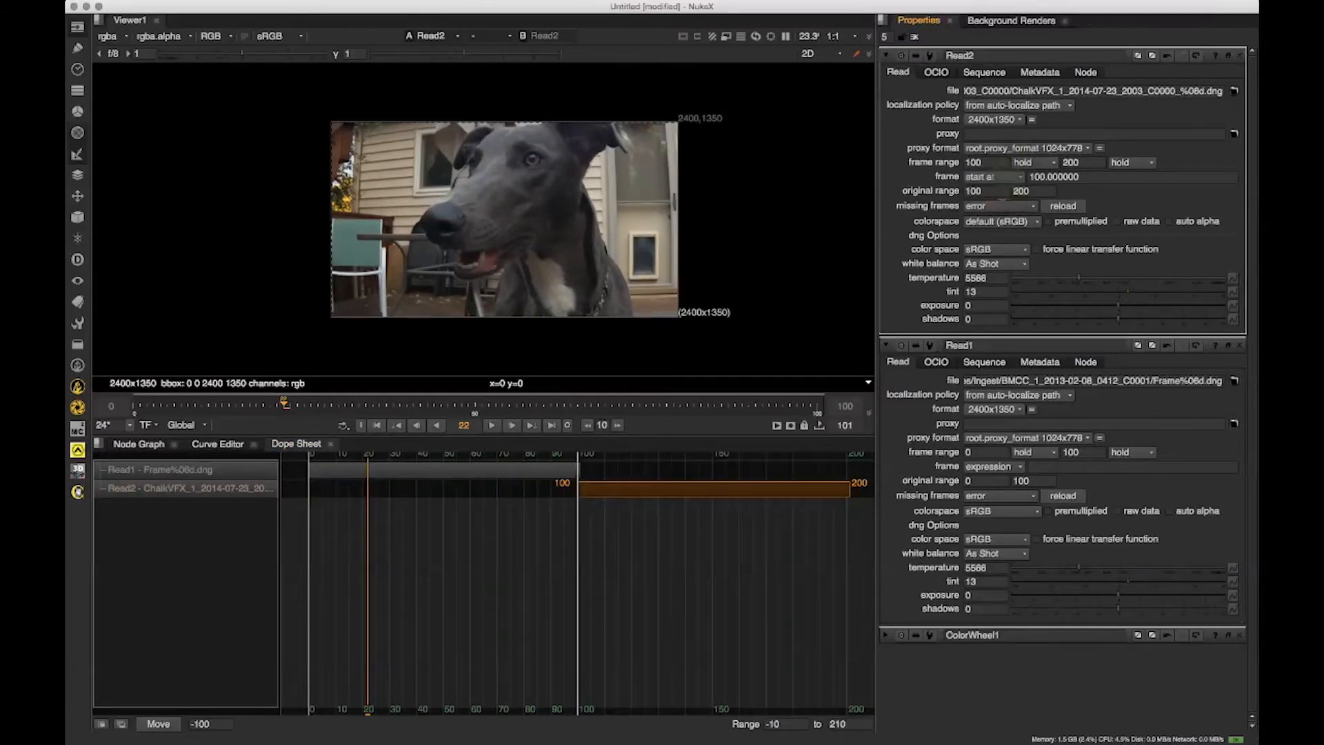
pyautogui.click(1007, 177)
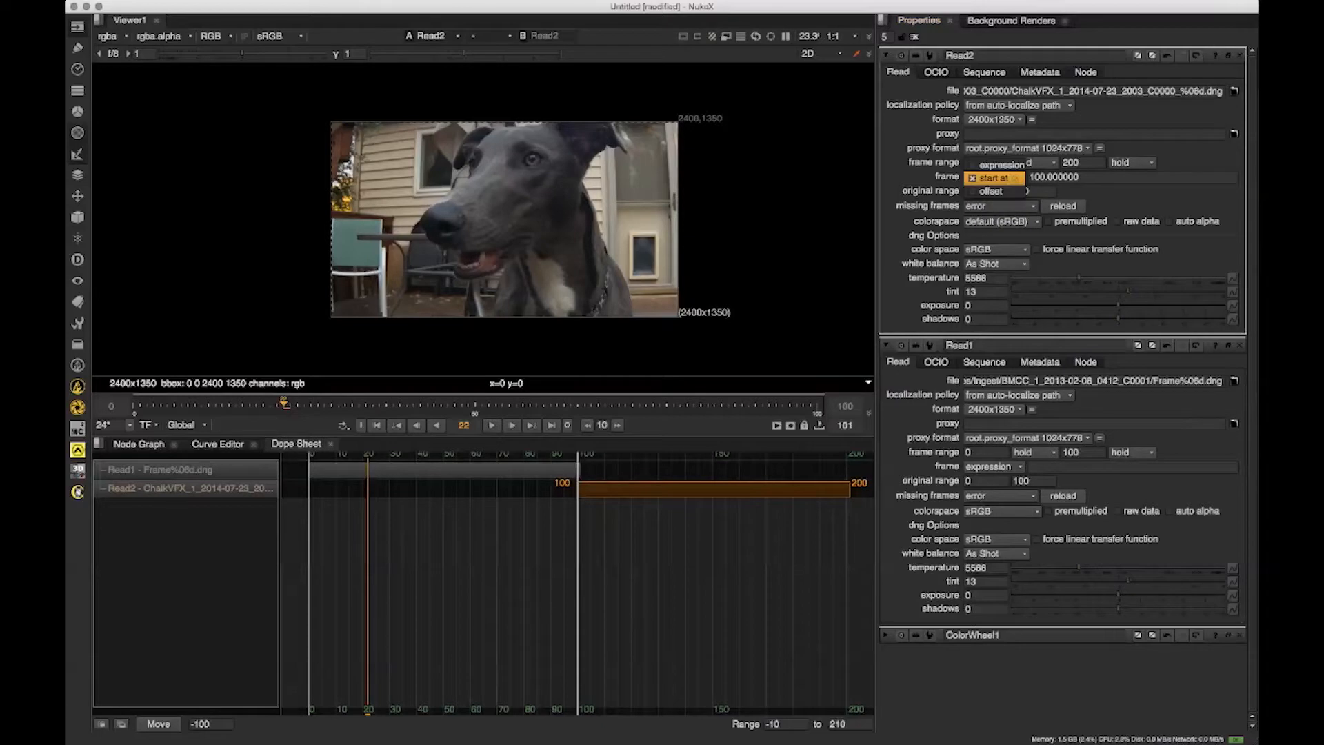
pyautogui.click(1014, 191)
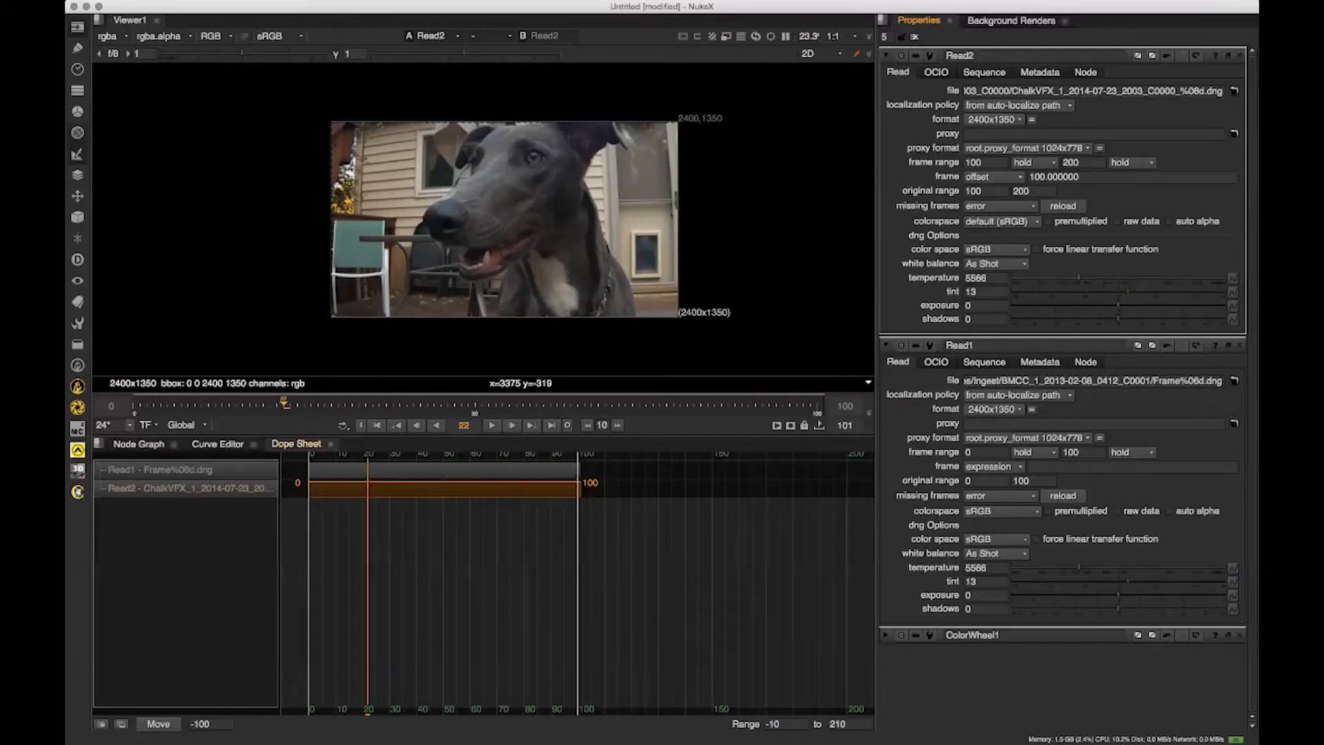
# Step: View the Curve Editor, return to the Node Graph and spread Read2, Read1, ColorWheel1 and Viewer1 apart
pyautogui.click(234, 444)
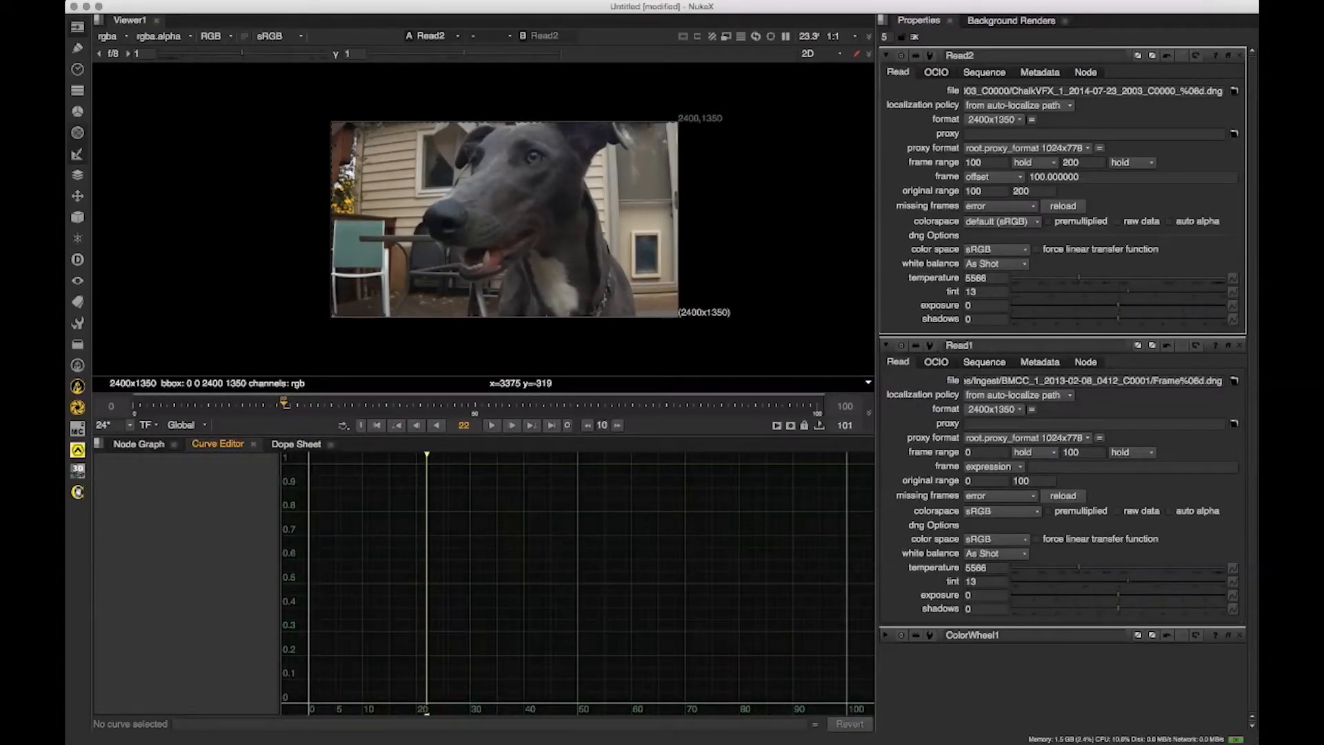
pyautogui.click(139, 444)
pyautogui.moveTo(408, 536); pyautogui.dragTo(398, 525)
pyautogui.moveTo(674, 534); pyautogui.dragTo(690, 540)
pyautogui.moveTo(690, 541); pyautogui.dragTo(659, 509)
pyautogui.click(646, 610)
pyautogui.moveTo(441, 606); pyautogui.dragTo(427, 620)
pyautogui.click(529, 613)
pyautogui.click(514, 496)
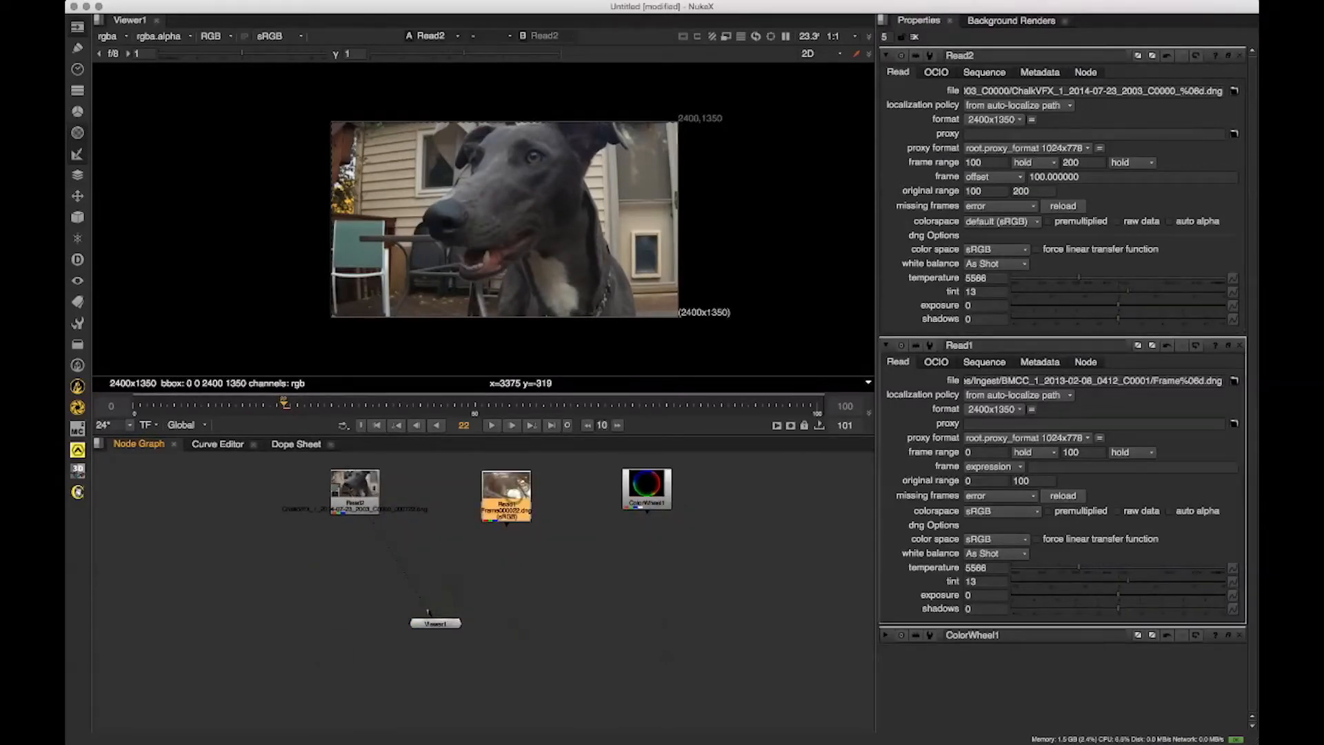
pyautogui.moveTo(355, 487); pyautogui.dragTo(334, 504)
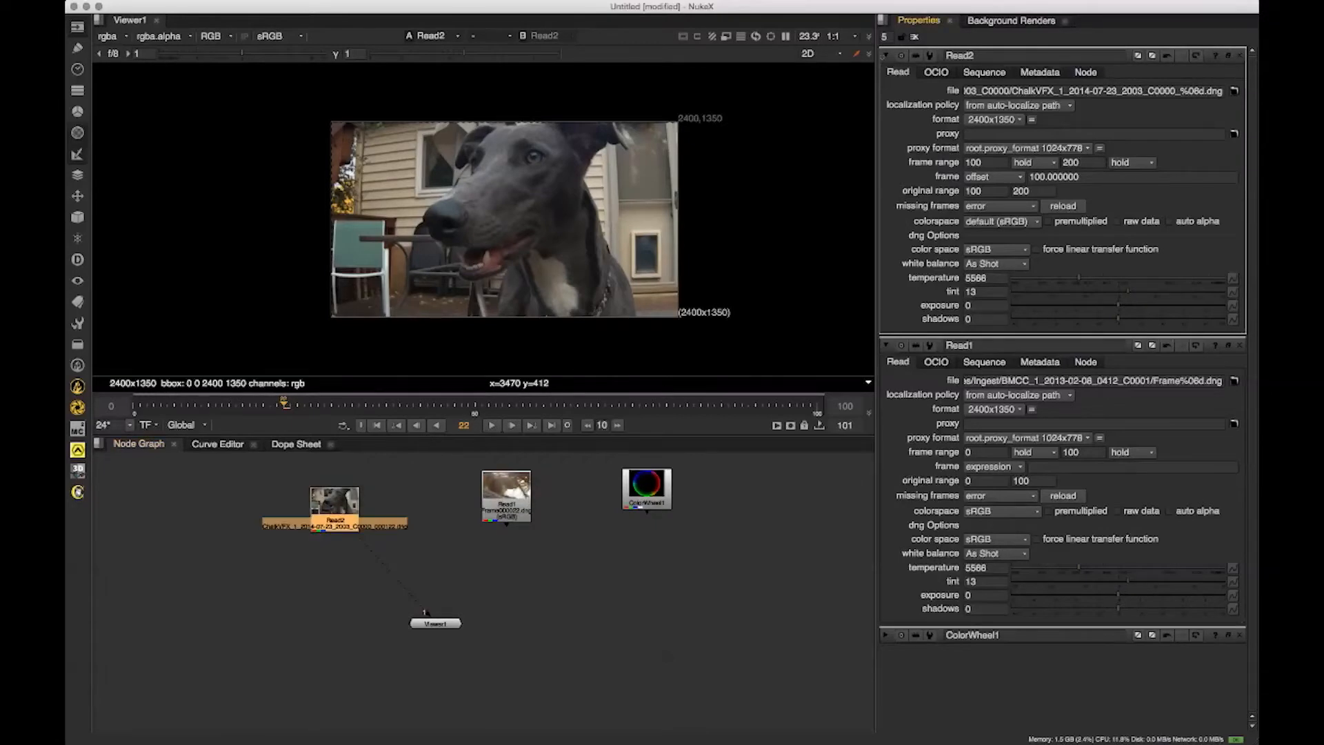
# Step: Collapse the properties of Read2 and Read1
pyautogui.click(886, 55)
pyautogui.click(886, 75)
pyautogui.scroll(1, 772, 194)
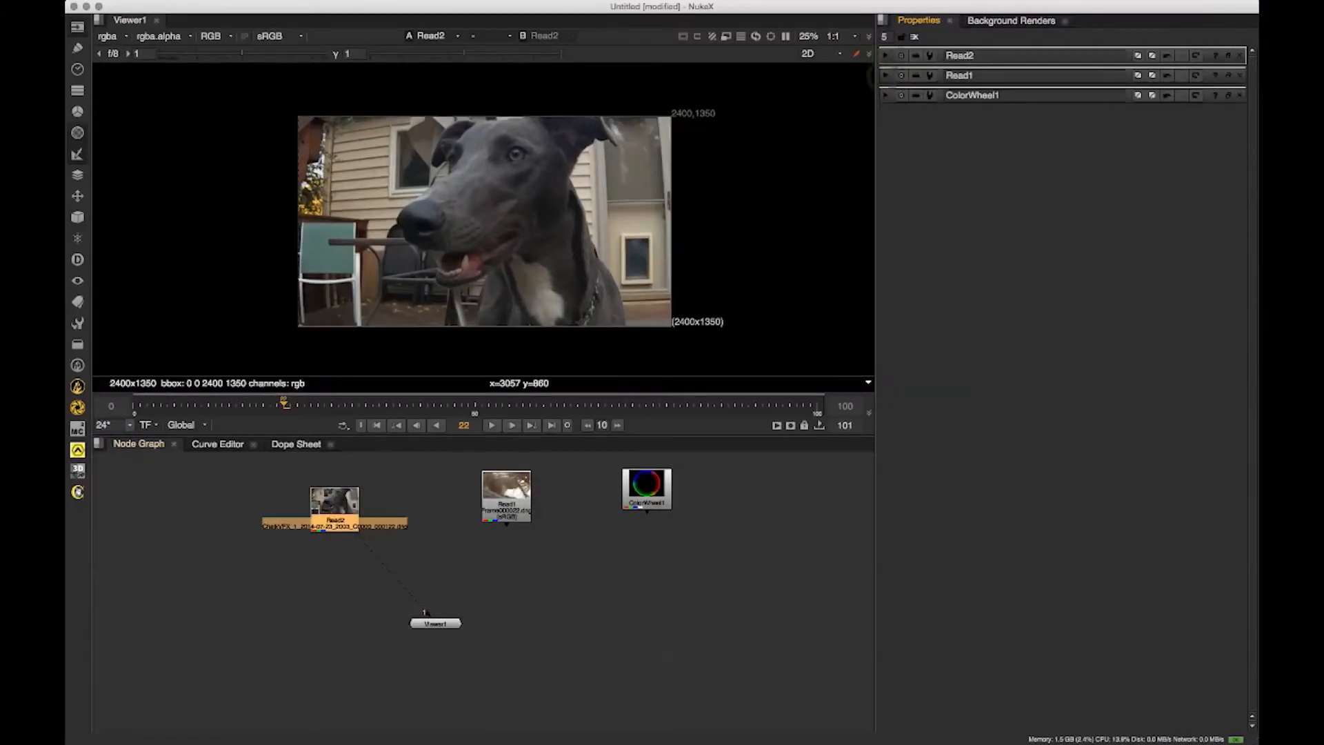
# Step: Widen the spacing between Read2, Read1 and ColorWheel1, with Viewer1 lower in the node graph
pyautogui.moveTo(335, 511); pyautogui.dragTo(322, 504)
pyautogui.moveTo(506, 503); pyautogui.dragTo(513, 509)
pyautogui.moveTo(647, 493); pyautogui.dragTo(656, 495)
pyautogui.click(323, 504)
pyautogui.moveTo(433, 620); pyautogui.dragTo(425, 640)
pyautogui.moveTo(322, 502); pyautogui.dragTo(321, 508)
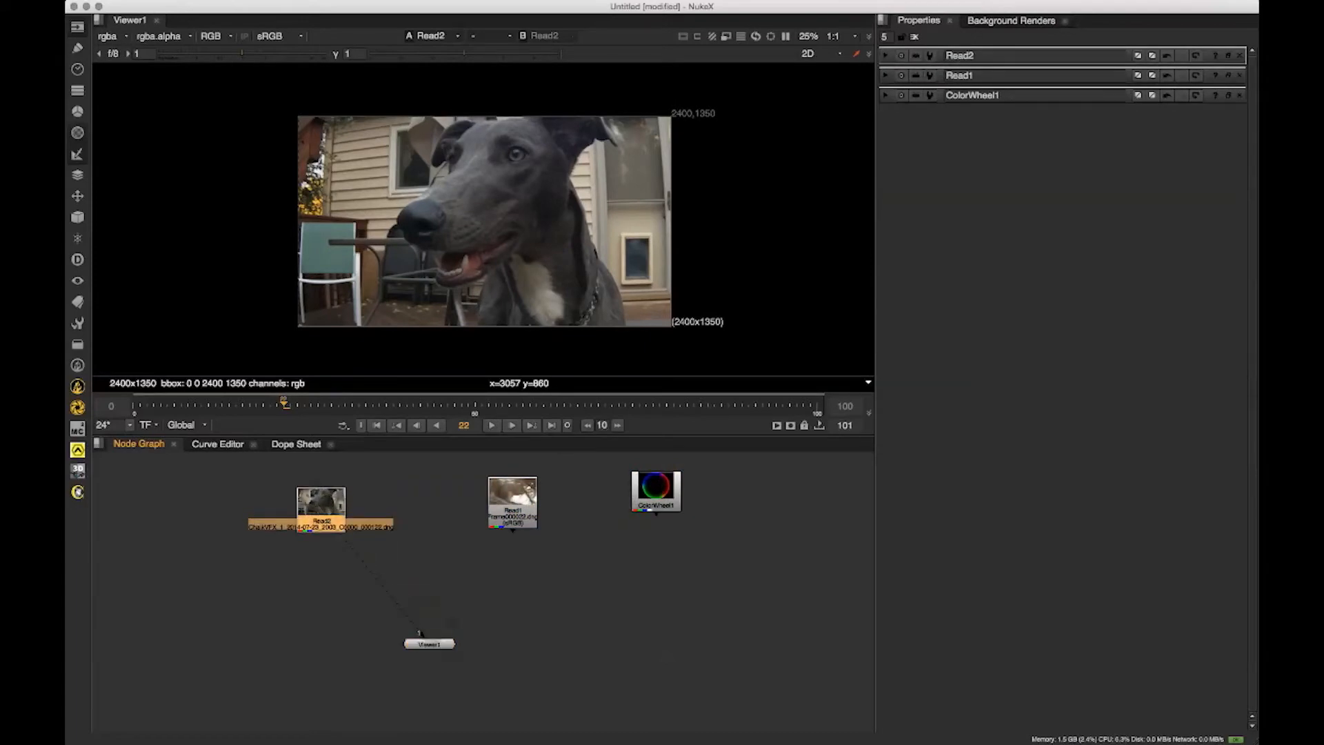
# Step: Nudge Read1, Viewer1 and Read2 slightly further apart in the node graph
pyautogui.moveTo(513, 503); pyautogui.dragTo(513, 508)
pyautogui.moveTo(429, 643); pyautogui.dragTo(430, 659)
pyautogui.moveTo(322, 504); pyautogui.dragTo(307, 503)
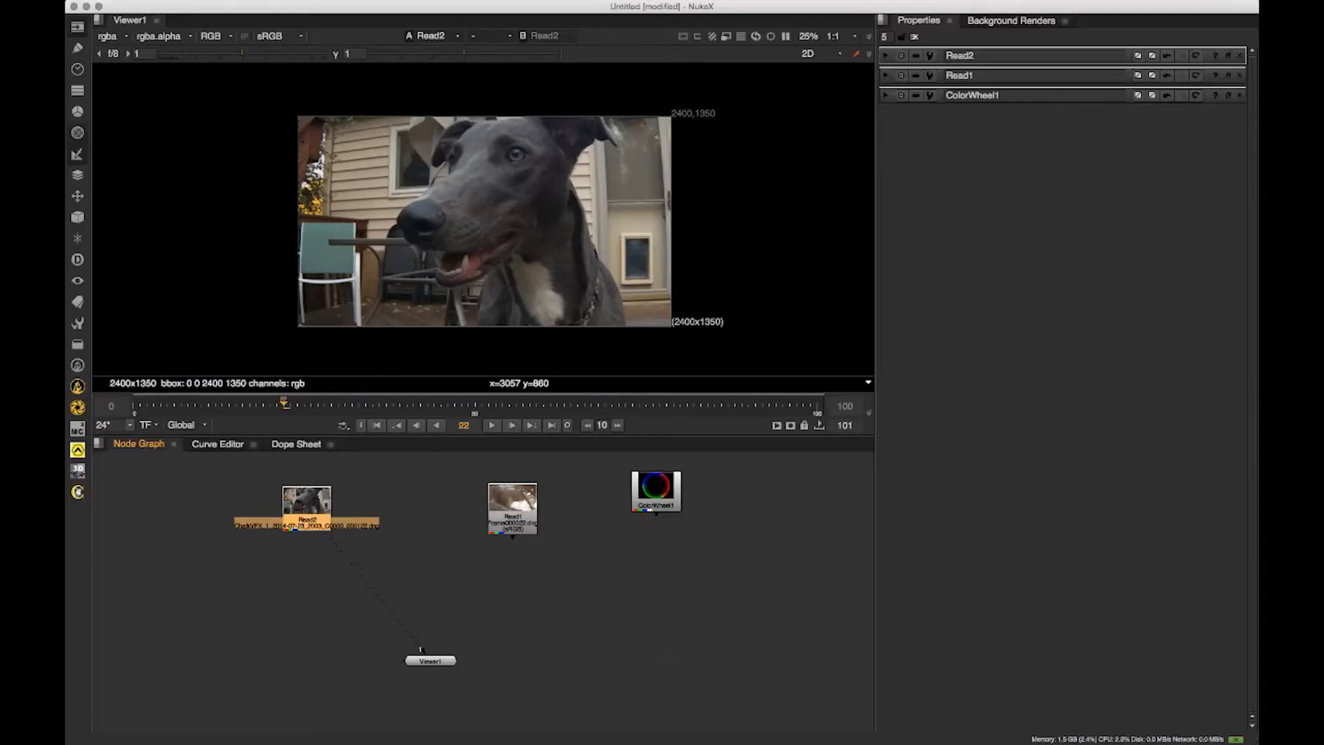
# Step: Expand Read2's properties to review its settings, and collapse them again
pyautogui.click(886, 55)
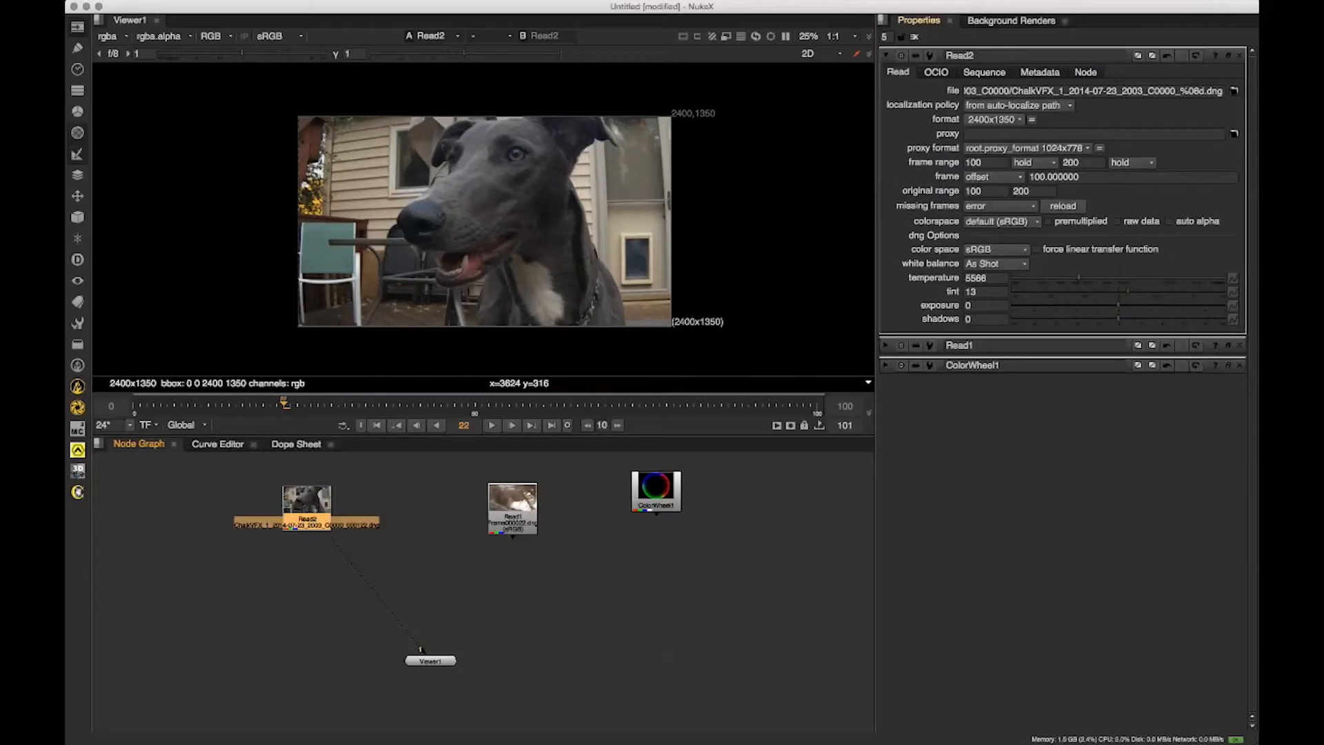
pyautogui.moveTo(306, 500)
pyautogui.mouseDown()
pyautogui.moveTo(290, 482)
pyautogui.moveTo(313, 520)
pyautogui.moveTo(275, 523)
pyautogui.moveTo(301, 500)
pyautogui.mouseUp()
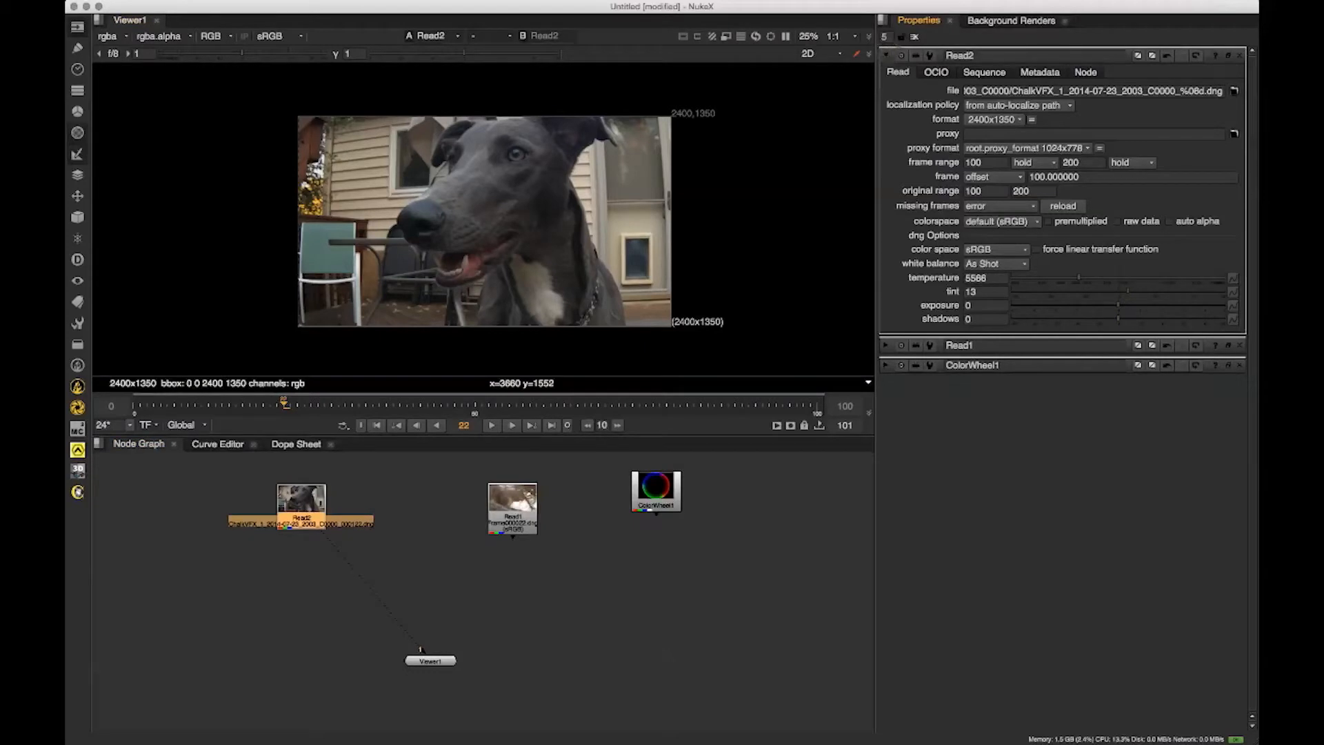
pyautogui.click(886, 55)
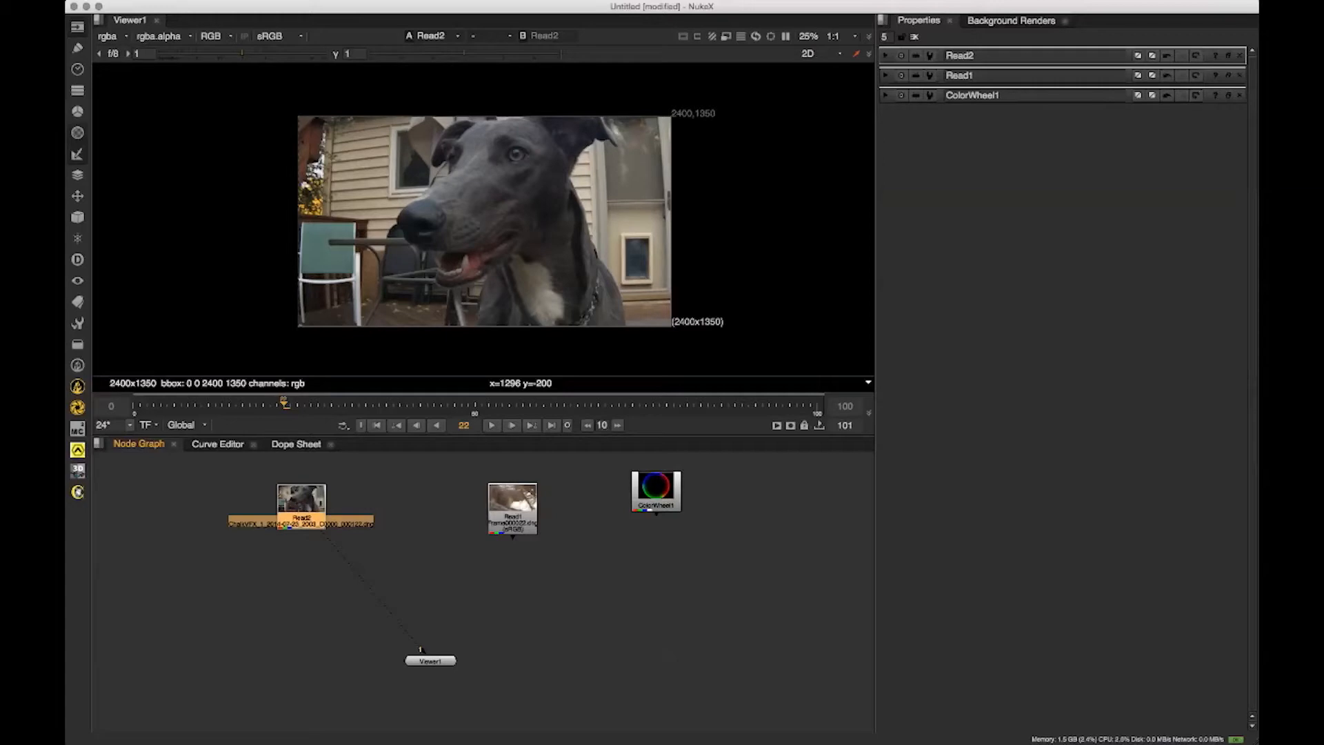
# Step: Add a Transform node after Read2 and place it a little below
pyautogui.scroll(4, 279, 449)
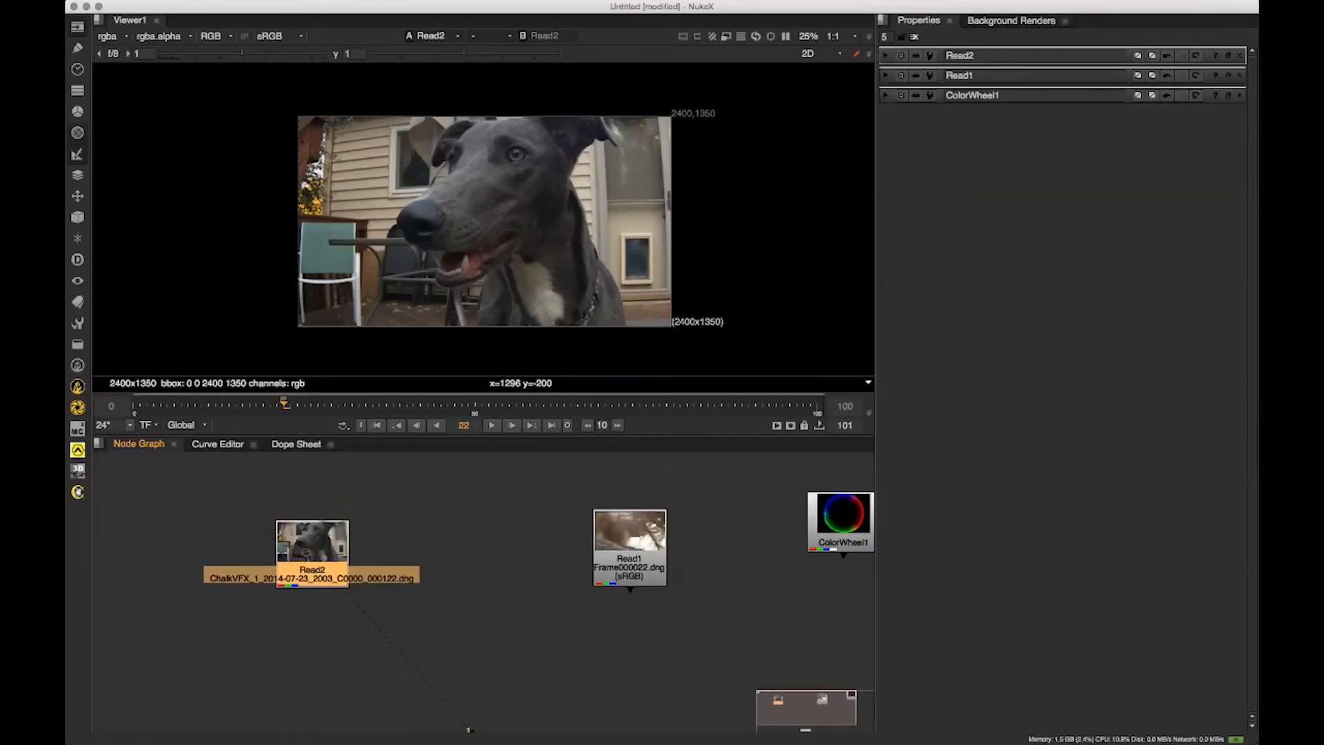
pyautogui.press('t')
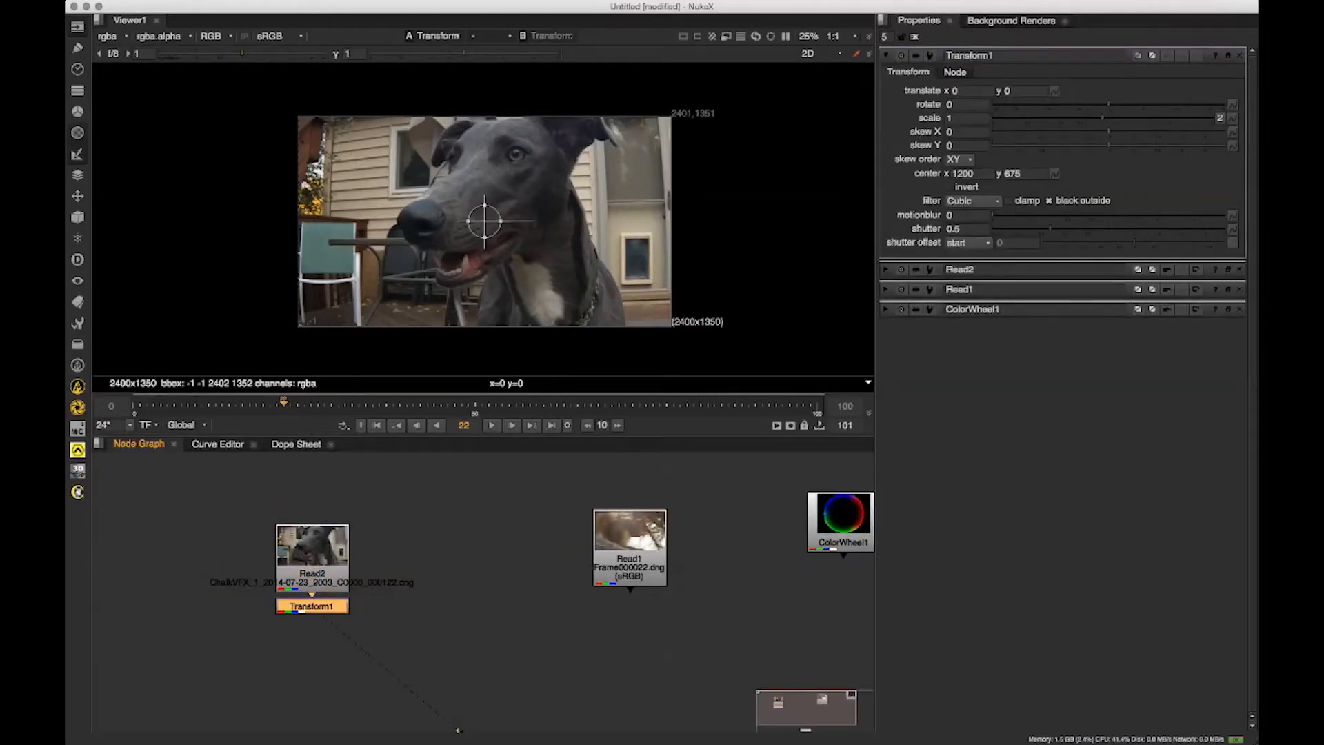
pyautogui.scroll(-2, 376, 491)
pyautogui.scroll(-1, 376, 491)
pyautogui.moveTo(349, 529); pyautogui.dragTo(350, 548)
# Step: View the available transform nodes, and lengthen the connection between Read2 and Transform1 by lowering Transform1
pyautogui.click(77, 196)
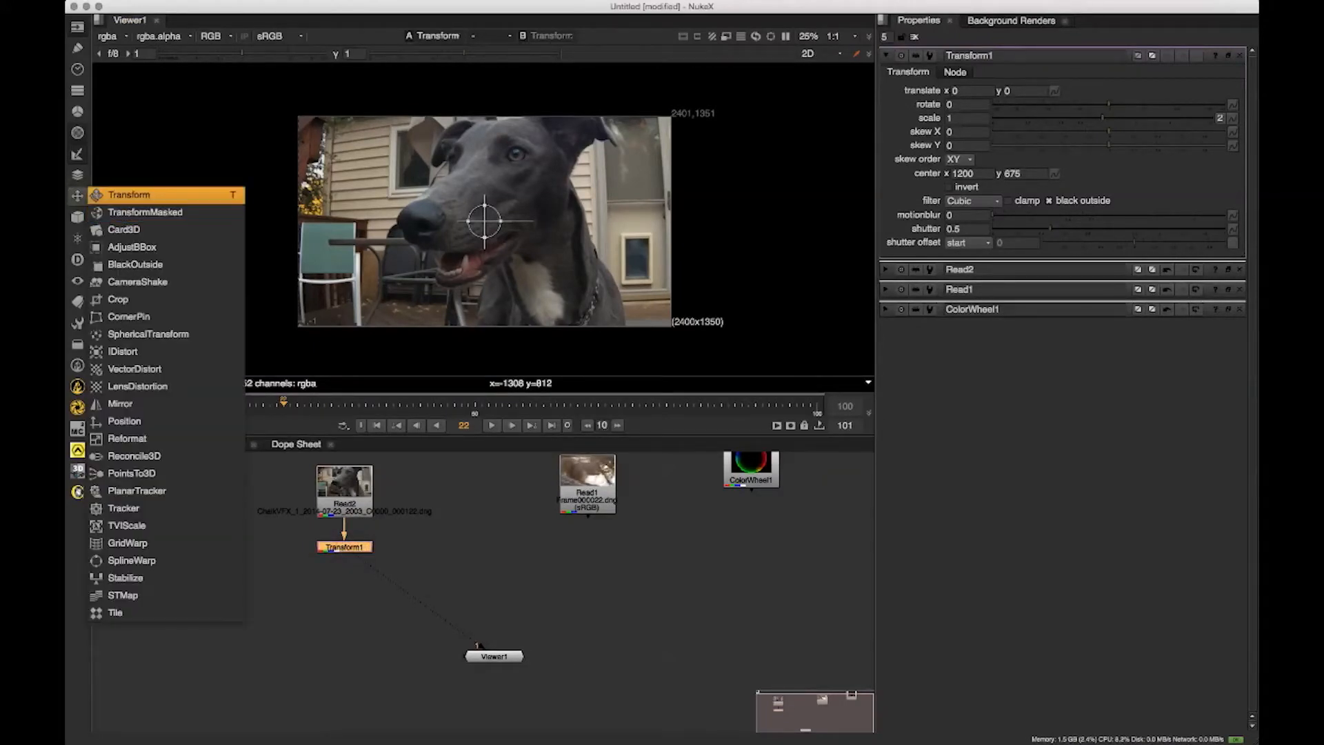
pyautogui.click(458, 531)
pyautogui.moveTo(347, 498); pyautogui.dragTo(347, 504)
pyautogui.click(459, 531)
pyautogui.moveTo(379, 562); pyautogui.dragTo(345, 570)
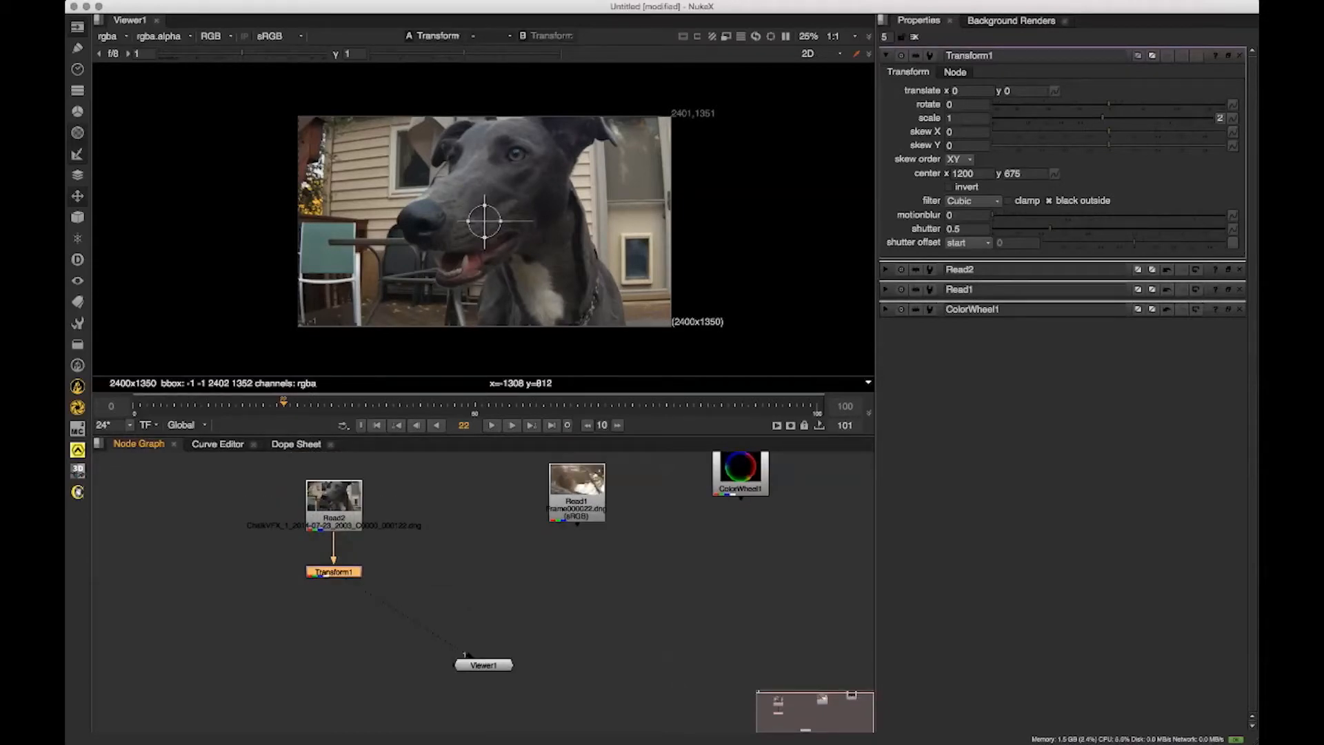
pyautogui.click(334, 498)
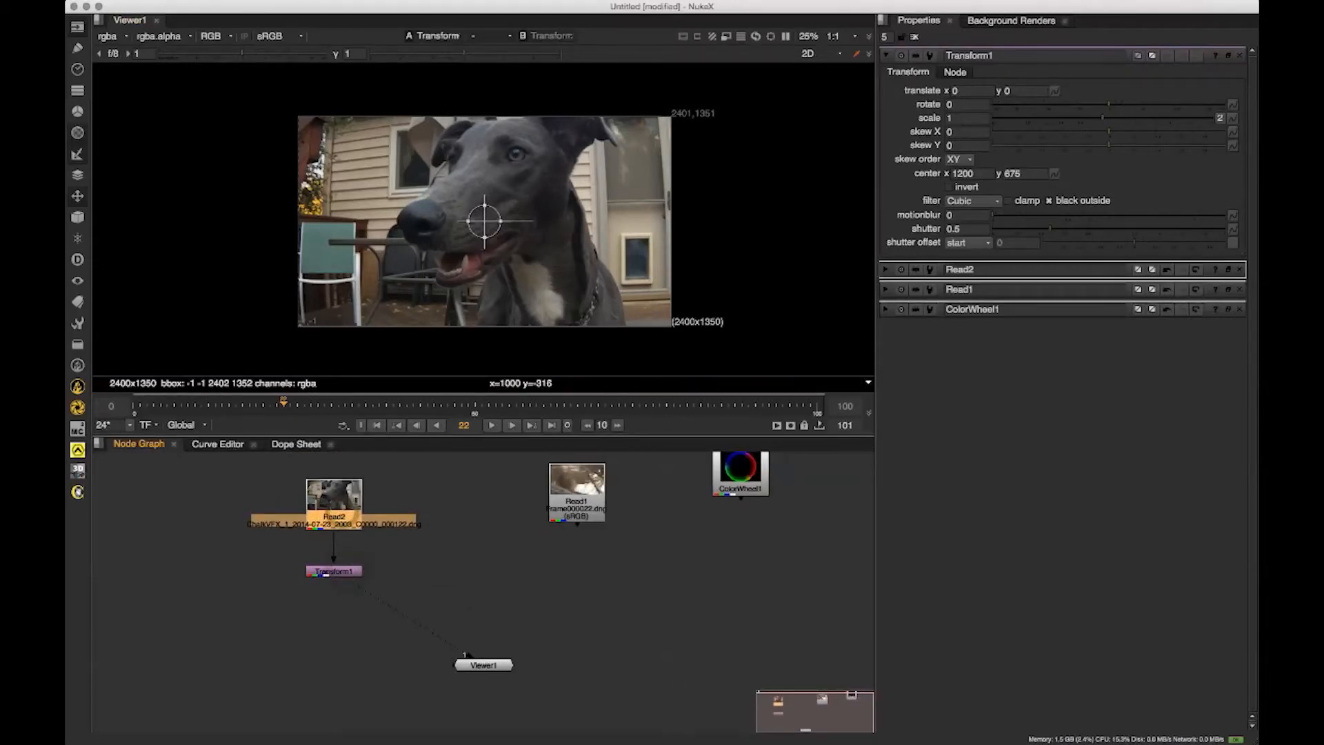
pyautogui.moveTo(324, 571); pyautogui.dragTo(324, 604)
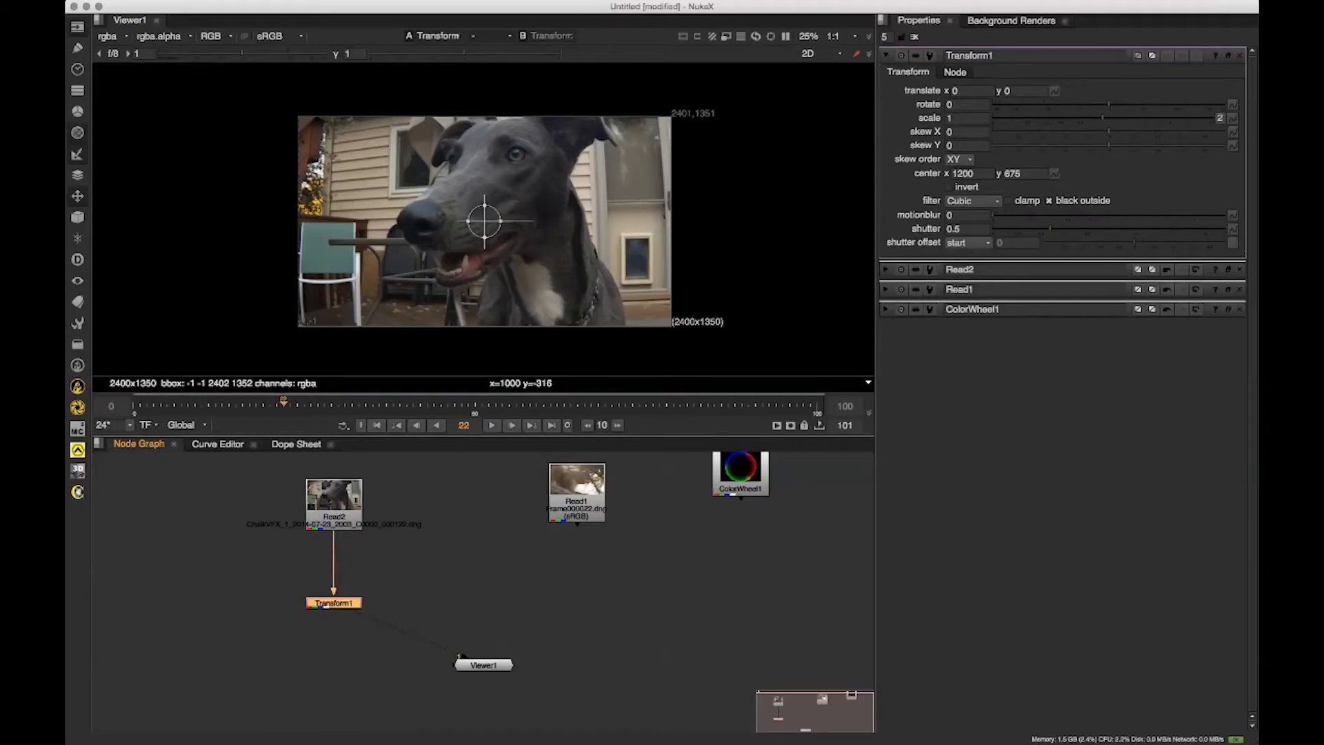
pyautogui.moveTo(333, 603); pyautogui.dragTo(334, 605)
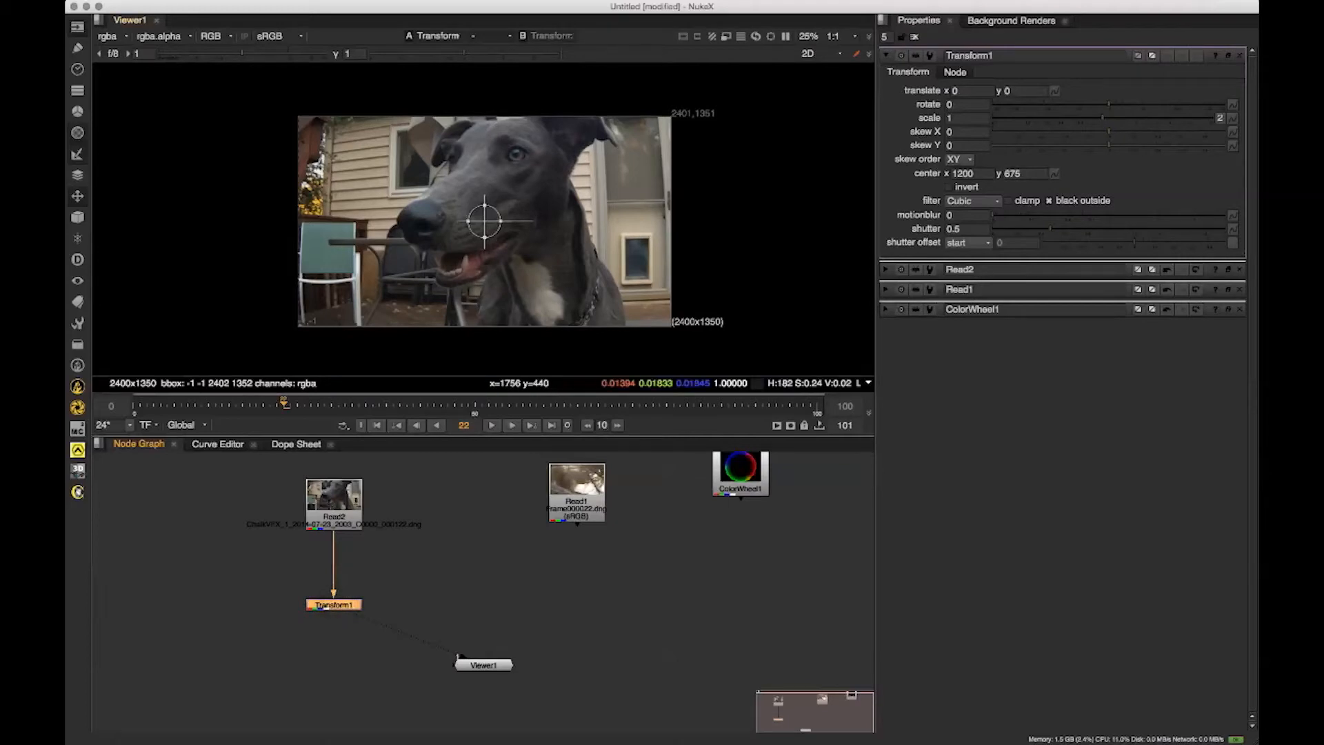
# Step: Set Transform1's scale to 0.4 and its rotation to -20
pyautogui.moveTo(1103, 118); pyautogui.dragTo(1062, 118)
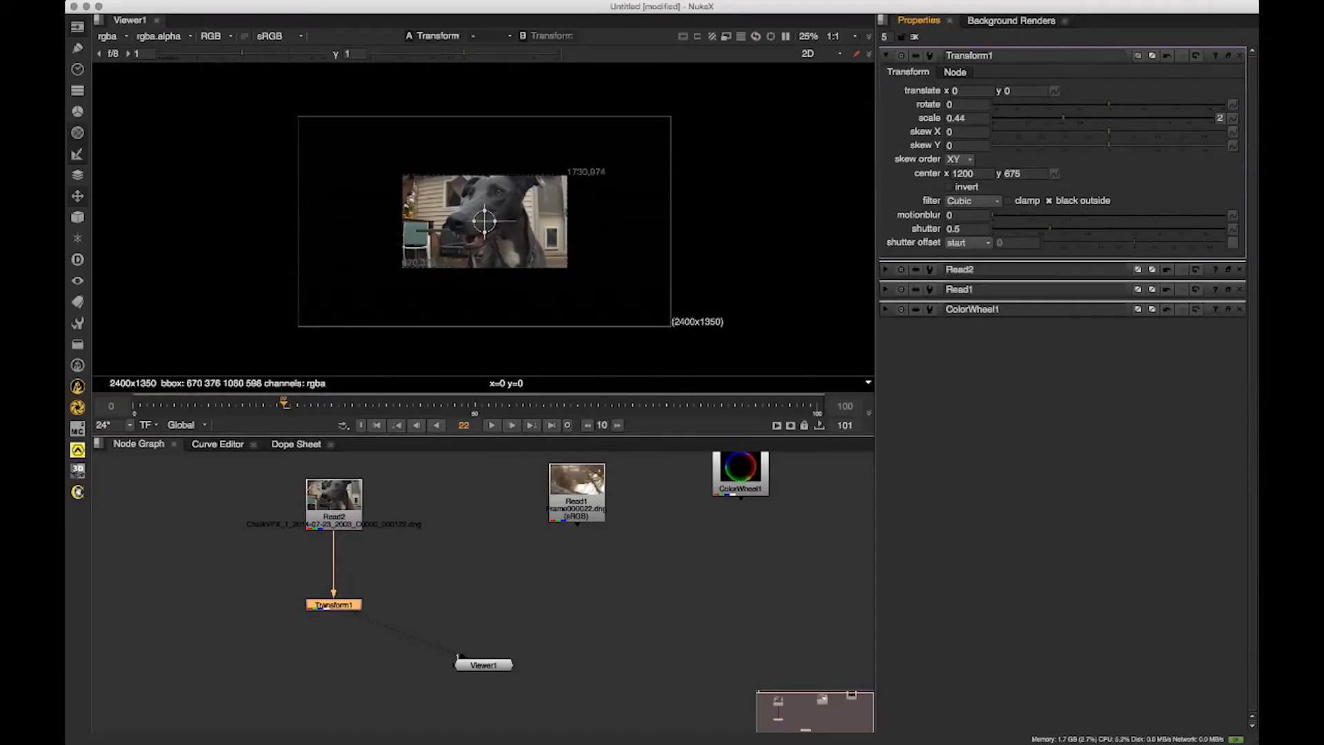
pyautogui.moveTo(1063, 118); pyautogui.dragTo(1059, 118)
pyautogui.moveTo(524, 586); pyautogui.dragTo(527, 581)
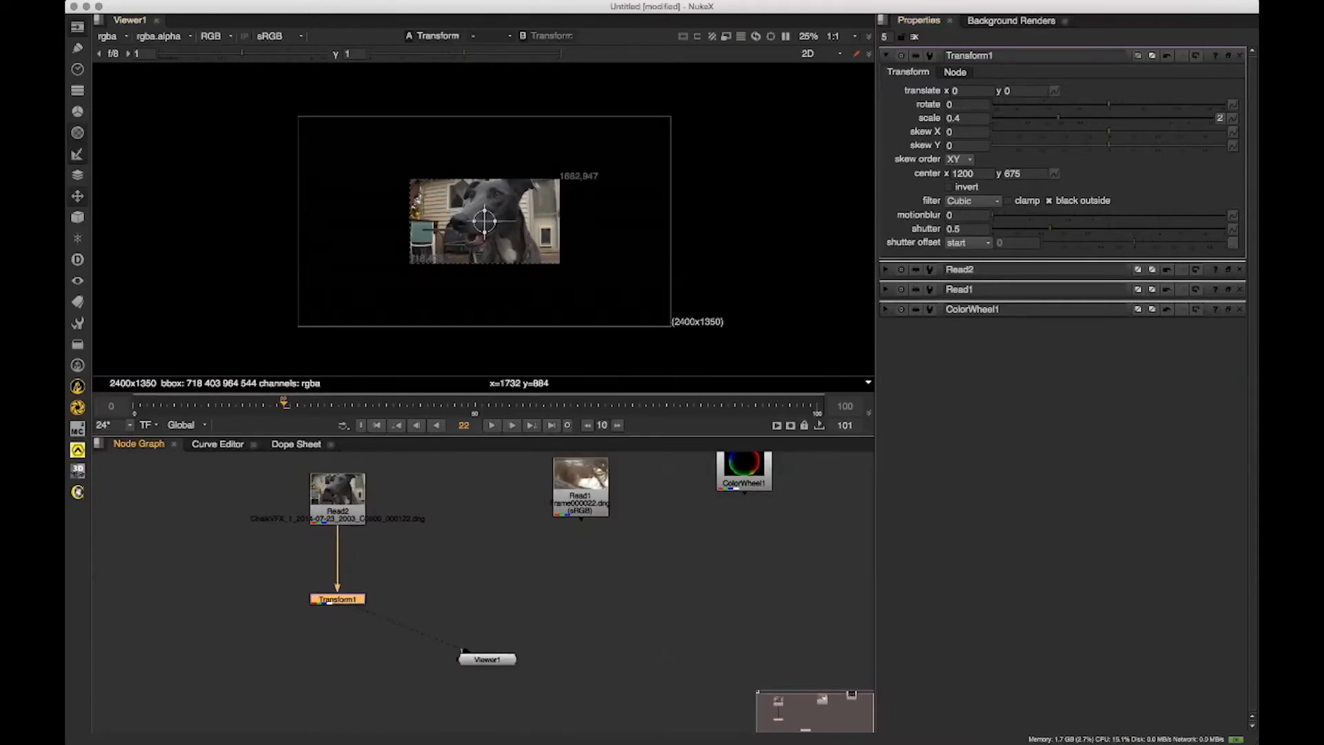
pyautogui.moveTo(1110, 105); pyautogui.dragTo(1096, 108)
pyautogui.click(610, 649)
# Step: Rearrange the node graph with Read1 beside Read2, Transform1 well below Read2, and Viewer1 under Transform1
pyautogui.moveTo(601, 466); pyautogui.dragTo(290, 507)
pyautogui.moveTo(435, 573); pyautogui.dragTo(435, 647)
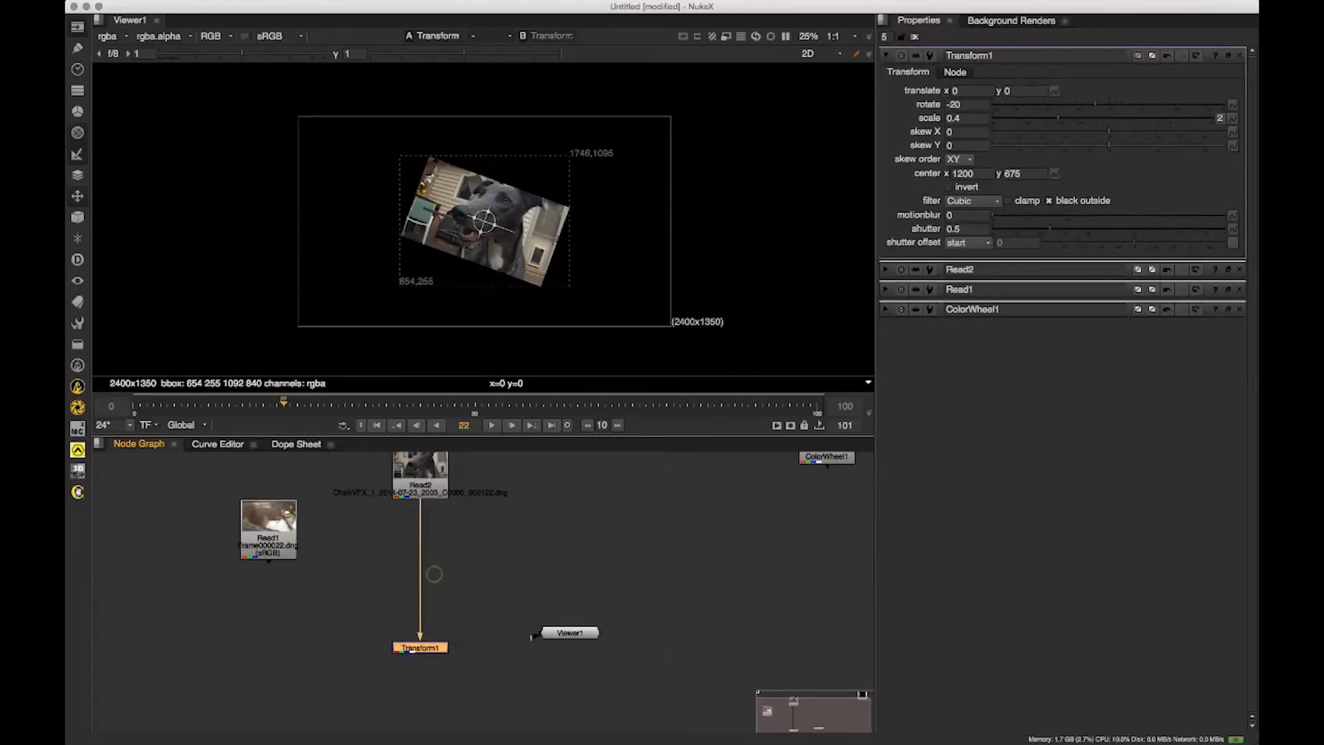
pyautogui.moveTo(586, 632); pyautogui.dragTo(569, 717)
pyautogui.click(533, 628)
pyautogui.moveTo(266, 536); pyautogui.dragTo(565, 524)
pyautogui.click(389, 541)
pyautogui.click(422, 484)
pyautogui.moveTo(550, 664); pyautogui.dragTo(486, 668)
pyautogui.moveTo(537, 510); pyautogui.dragTo(225, 555)
pyautogui.click(282, 578)
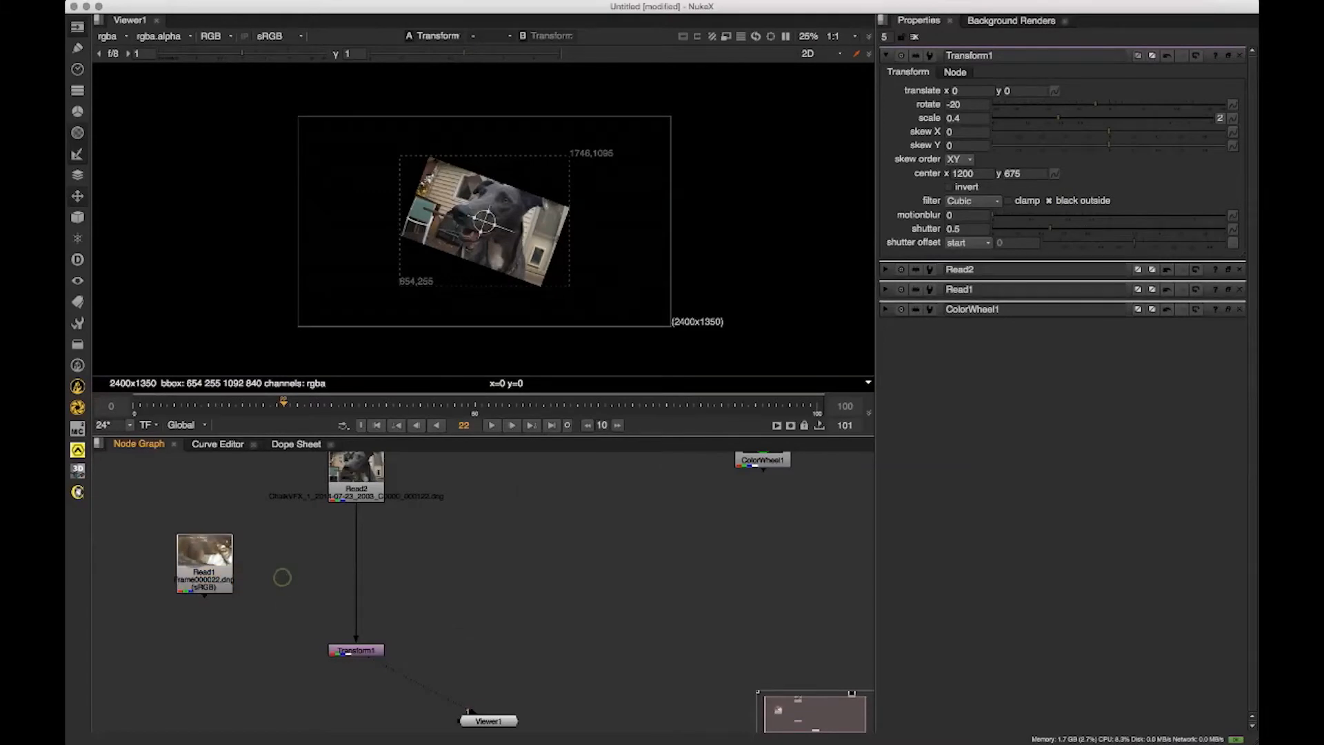
# Step: Add a Merge node and connect its A input to Read2 and its B input to Read1
pyautogui.click(78, 175)
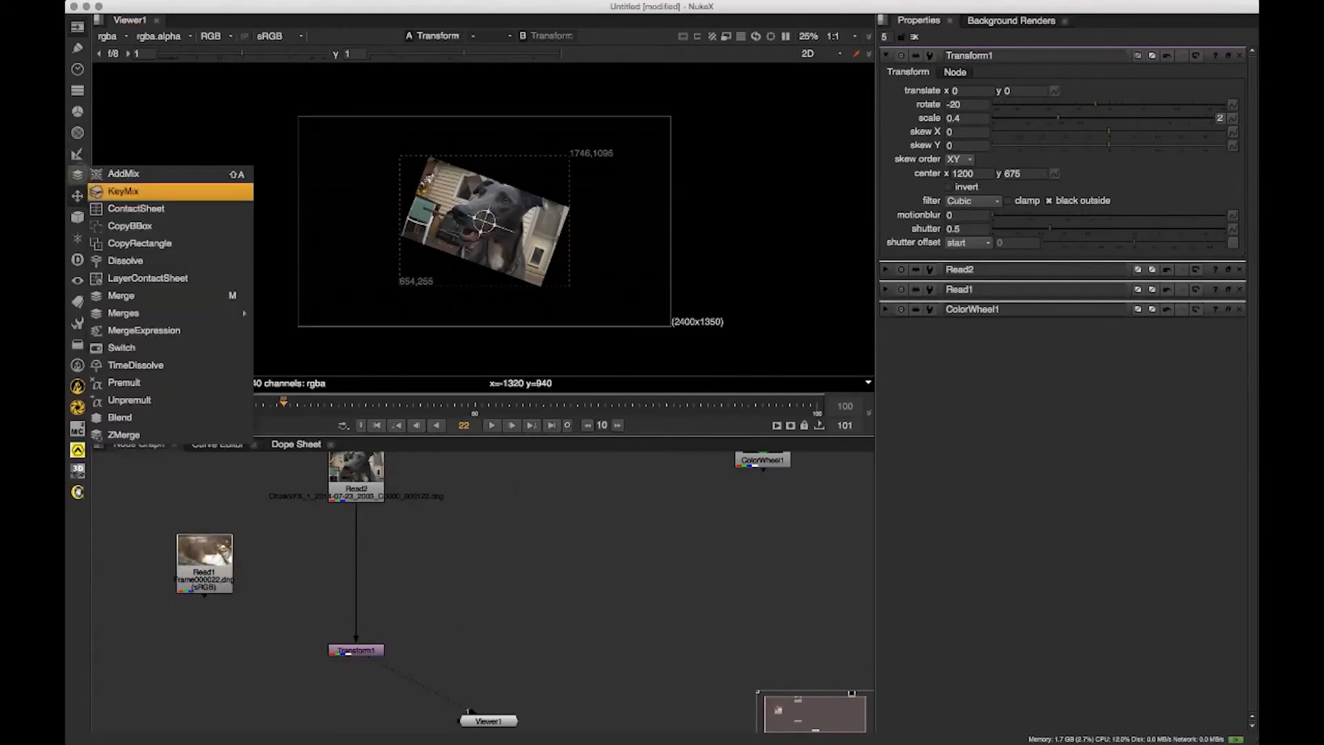
pyautogui.click(121, 295)
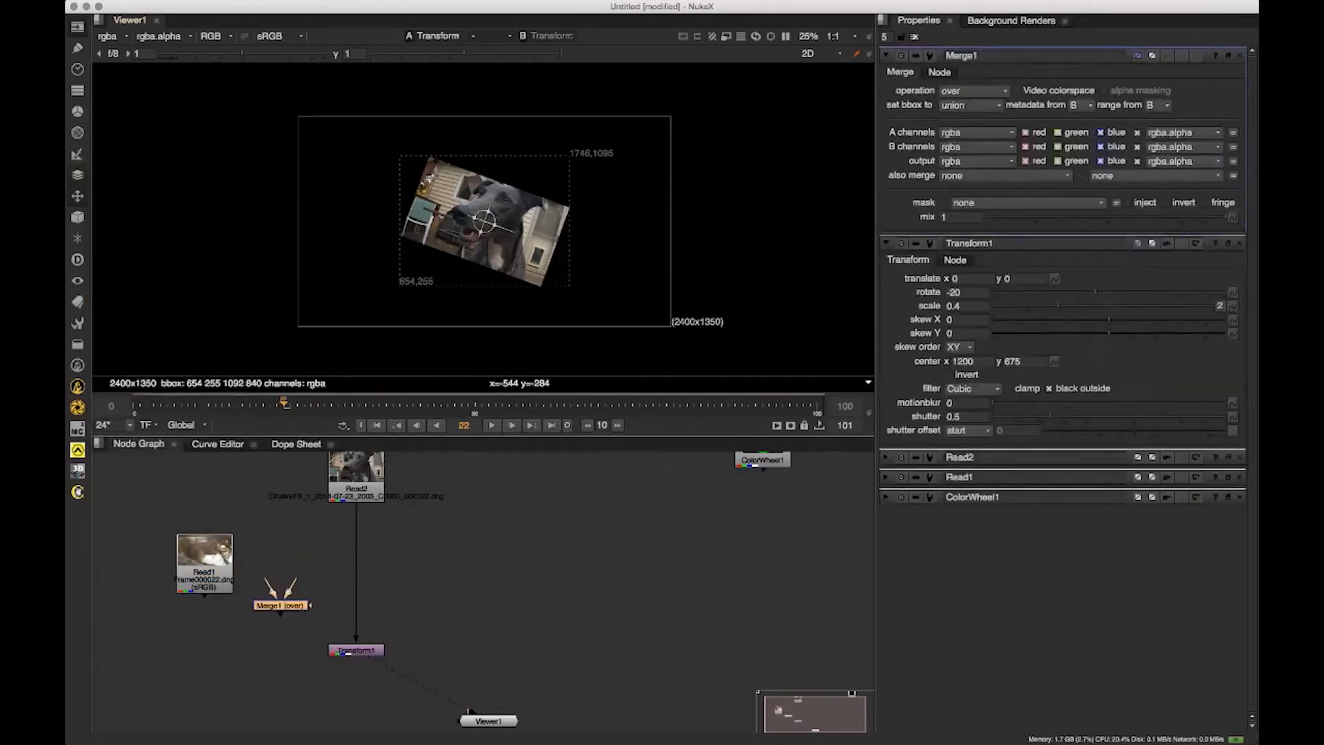
pyautogui.moveTo(280, 605); pyautogui.dragTo(354, 487)
pyautogui.moveTo(220, 587); pyautogui.dragTo(236, 558)
pyautogui.moveTo(179, 557); pyautogui.dragTo(203, 531)
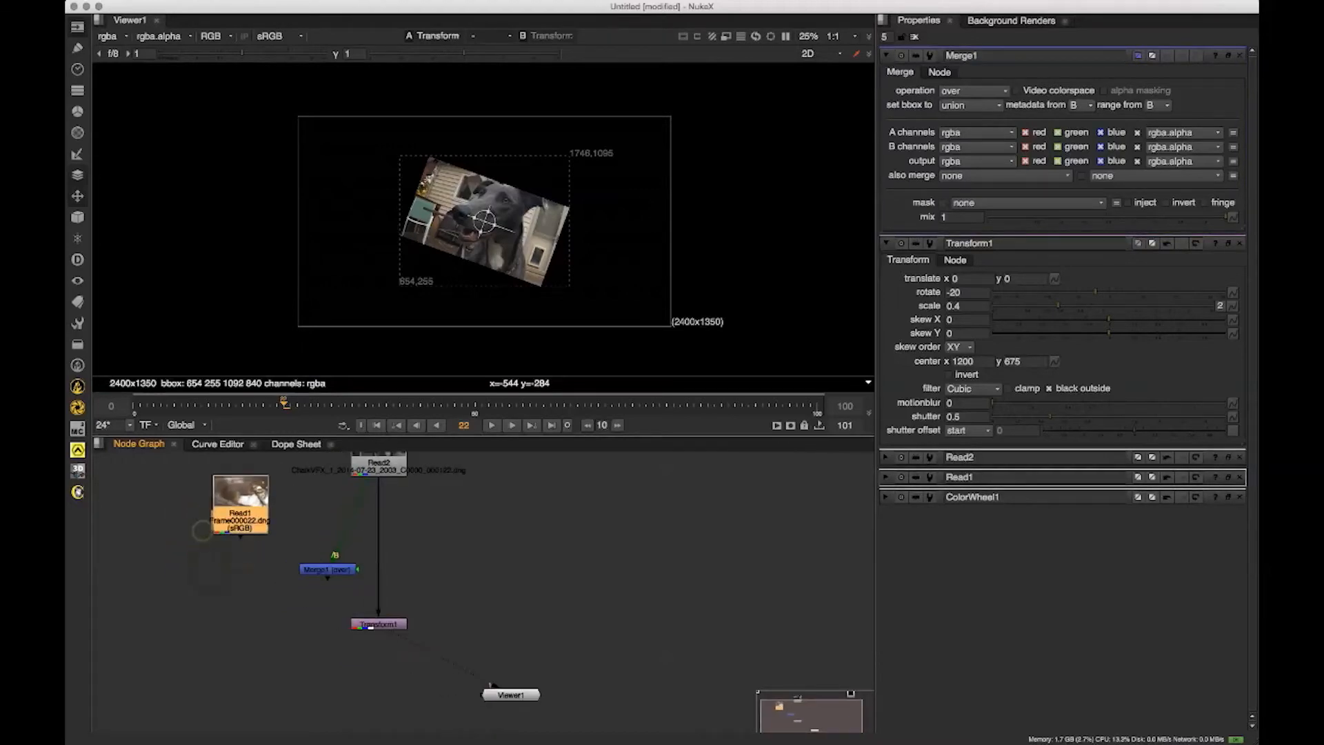
pyautogui.moveTo(342, 542); pyautogui.dragTo(242, 514)
# Step: Separate Merge1, Transform1 and Viewer1 in the node graph, and show Merge1's output in the viewer
pyautogui.moveTo(326, 600); pyautogui.dragTo(434, 562)
pyautogui.scroll(-1, 336, 628)
pyautogui.click(617, 545)
pyautogui.moveTo(612, 649); pyautogui.dragTo(579, 653)
pyautogui.moveTo(480, 586); pyautogui.dragTo(585, 550)
pyautogui.moveTo(516, 527); pyautogui.dragTo(430, 620)
pyautogui.click(507, 594)
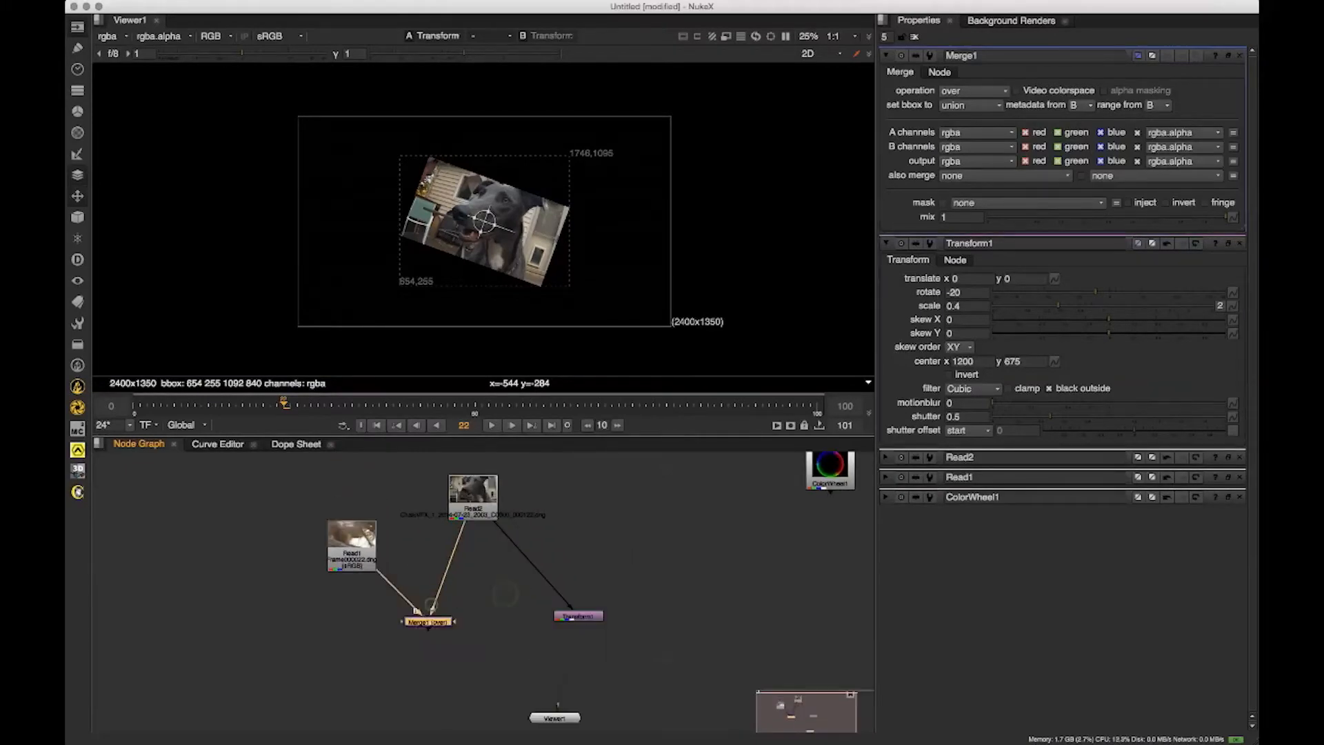
pyautogui.press('1')
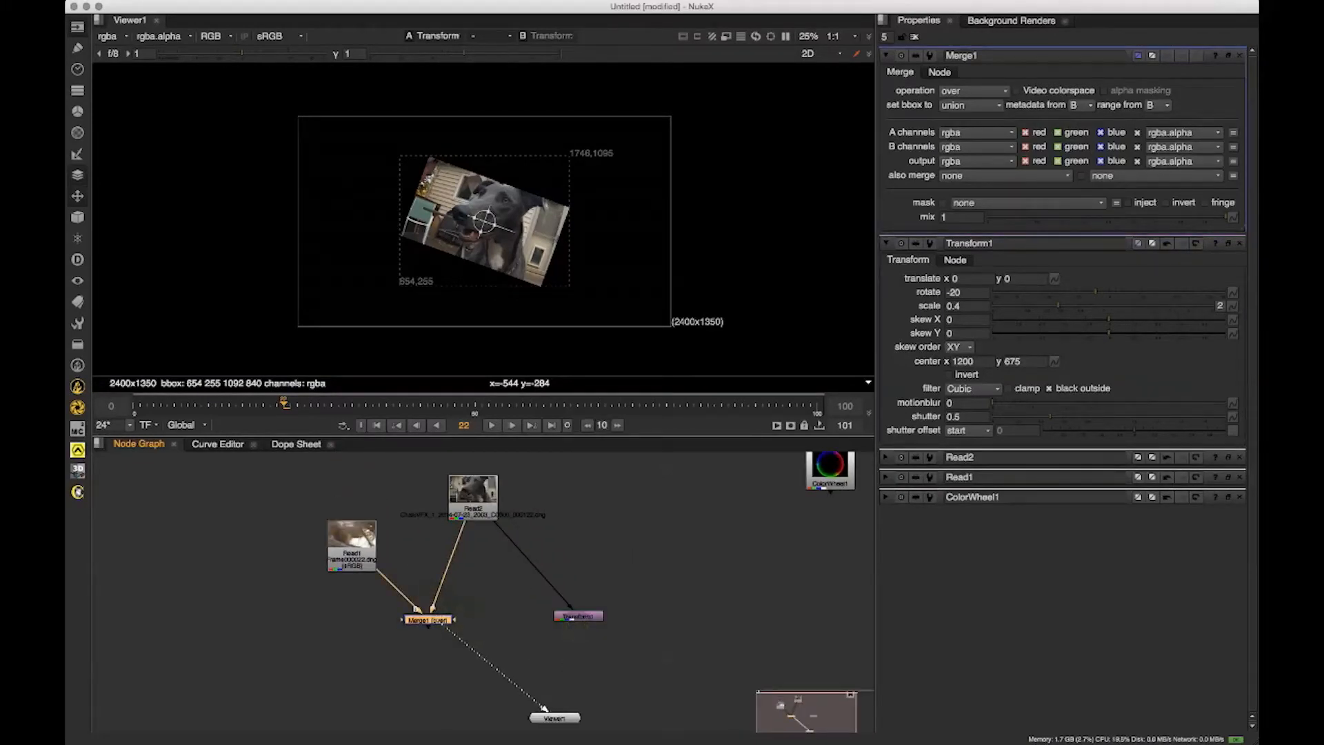
pyautogui.scroll(2, 579, 205)
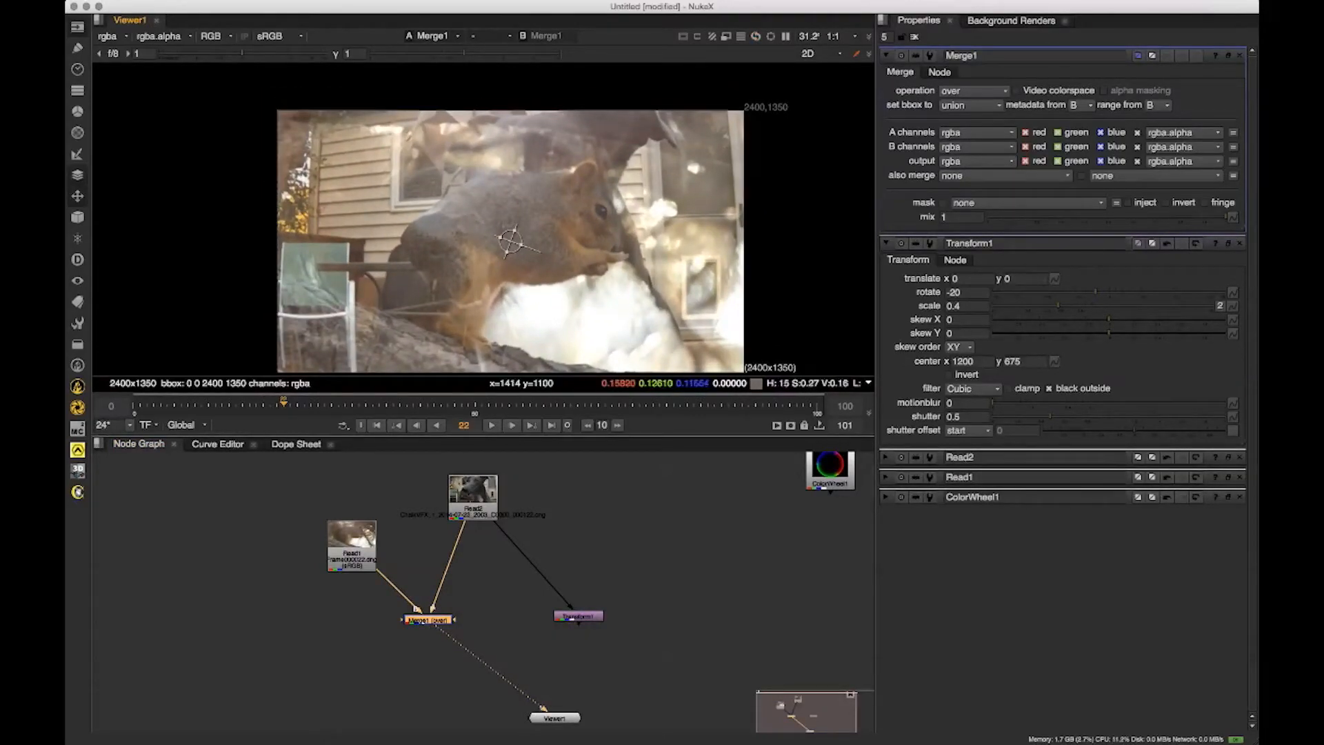
# Step: Space Read1 and Read2 evenly above Merge1
pyautogui.moveTo(357, 545); pyautogui.dragTo(356, 527)
pyautogui.click(345, 642)
pyautogui.scroll(-2, 314, 546)
pyautogui.moveTo(321, 567); pyautogui.dragTo(333, 508)
pyautogui.moveTo(414, 590); pyautogui.dragTo(413, 590)
pyautogui.moveTo(450, 486); pyautogui.dragTo(457, 504)
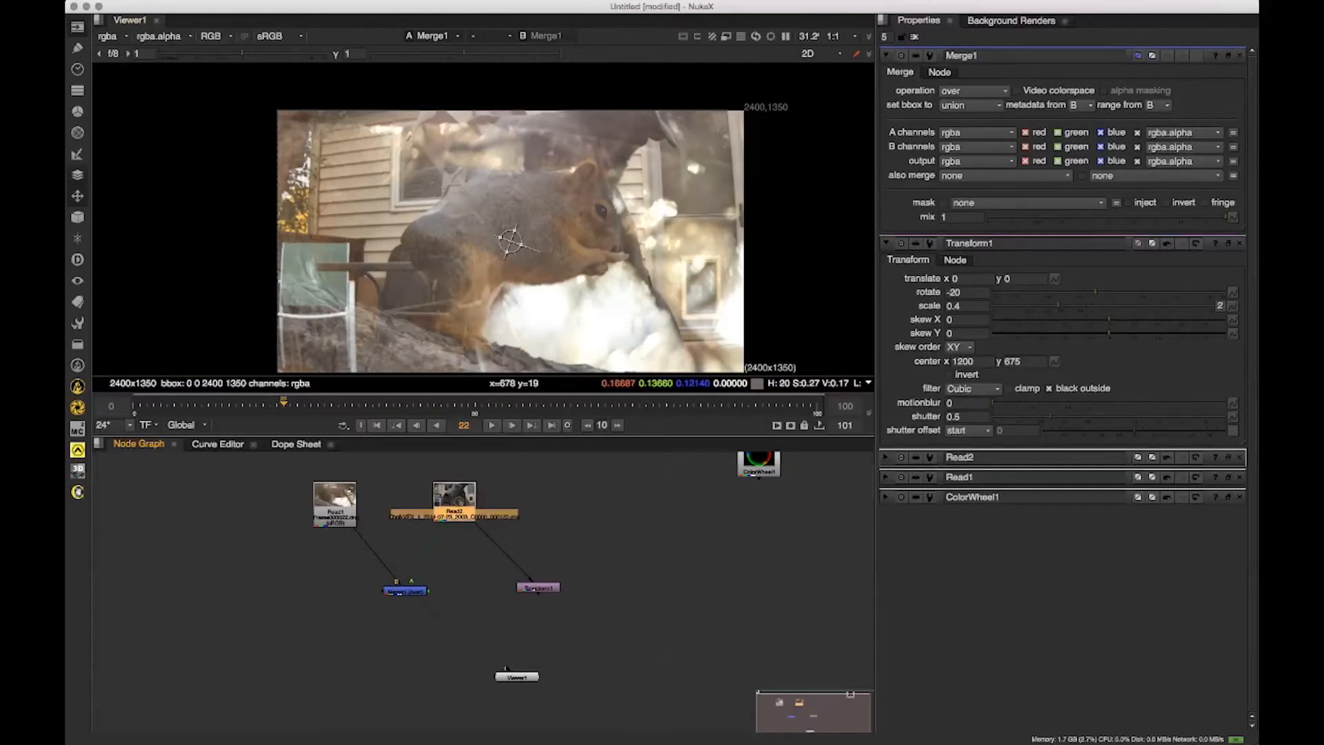
# Step: Examine the formulas of the merge operations and Merge1's A and B inputs, and move Transform1 closer to Read2
pyautogui.scroll(2, 372, 549)
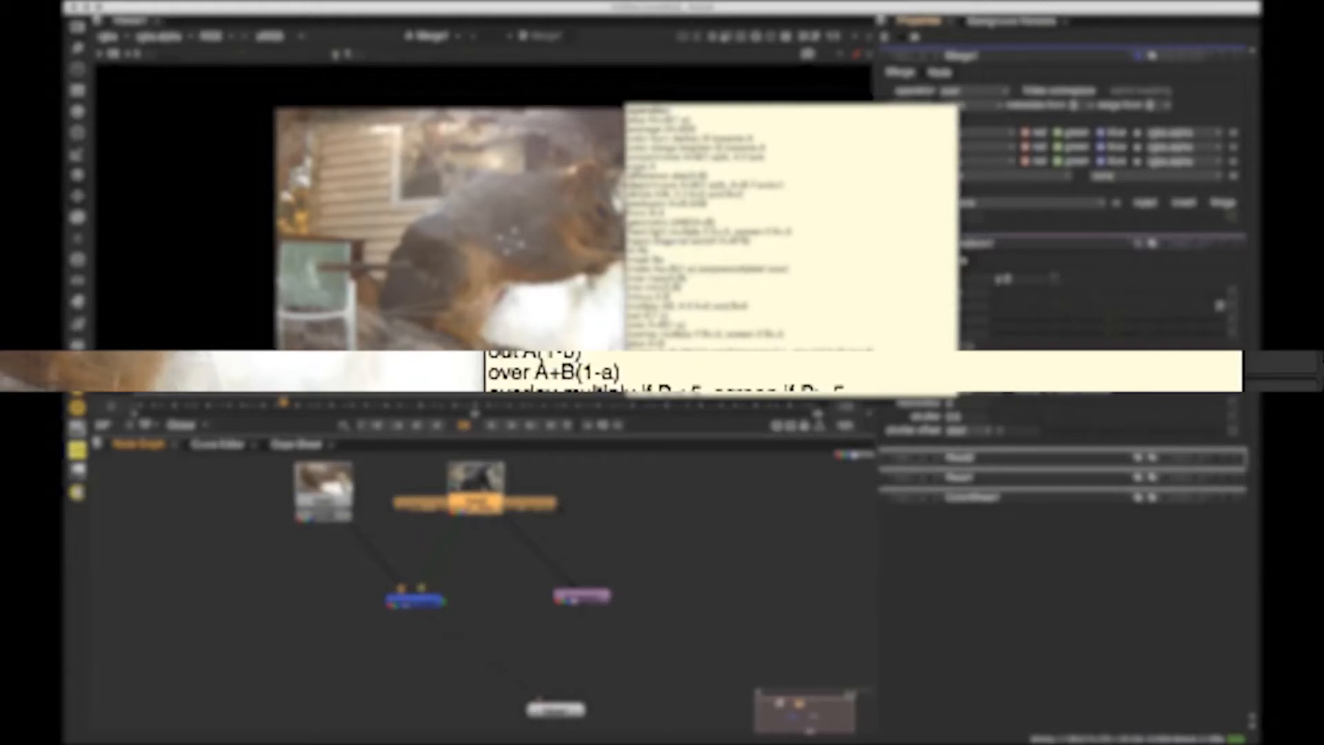
pyautogui.scroll(3, 421, 520)
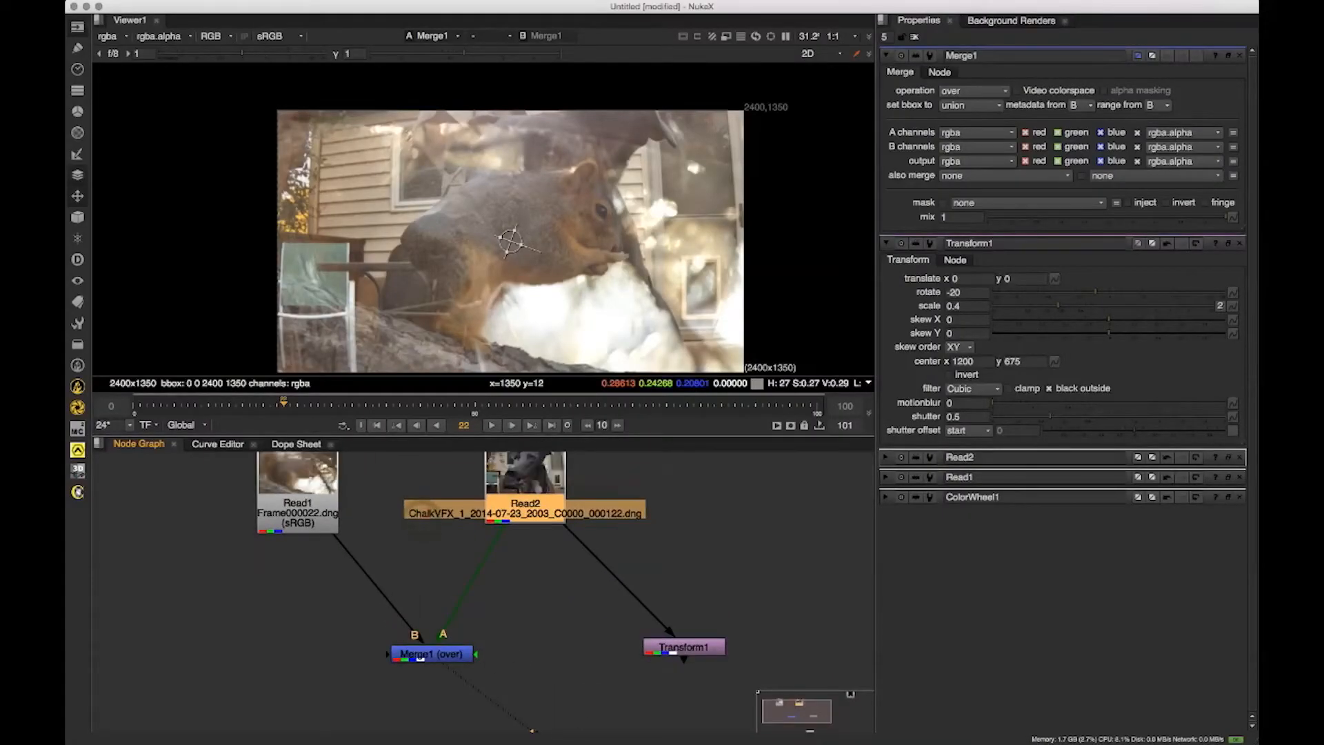
pyautogui.click(441, 651)
pyautogui.moveTo(532, 517); pyautogui.dragTo(532, 524)
pyautogui.moveTo(667, 657); pyautogui.dragTo(623, 595)
pyautogui.scroll(2, 581, 642)
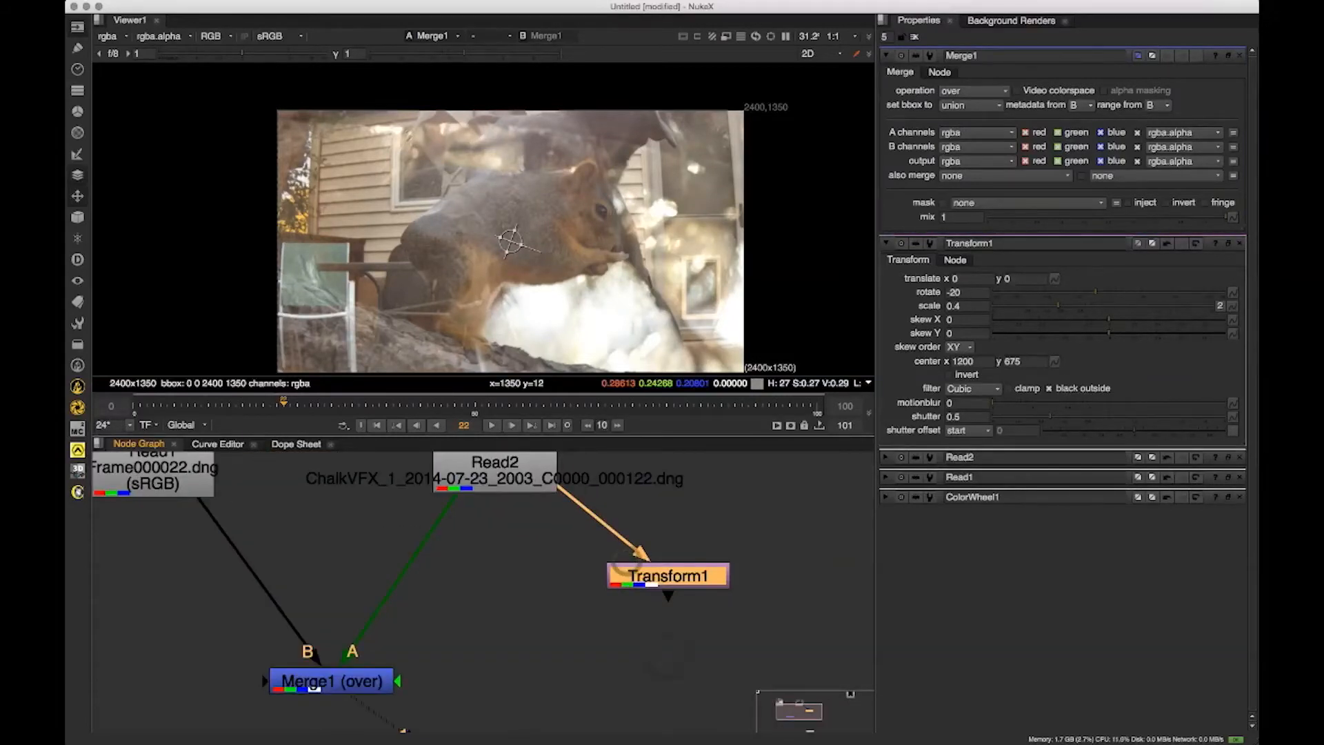
pyautogui.moveTo(581, 642); pyautogui.dragTo(688, 715)
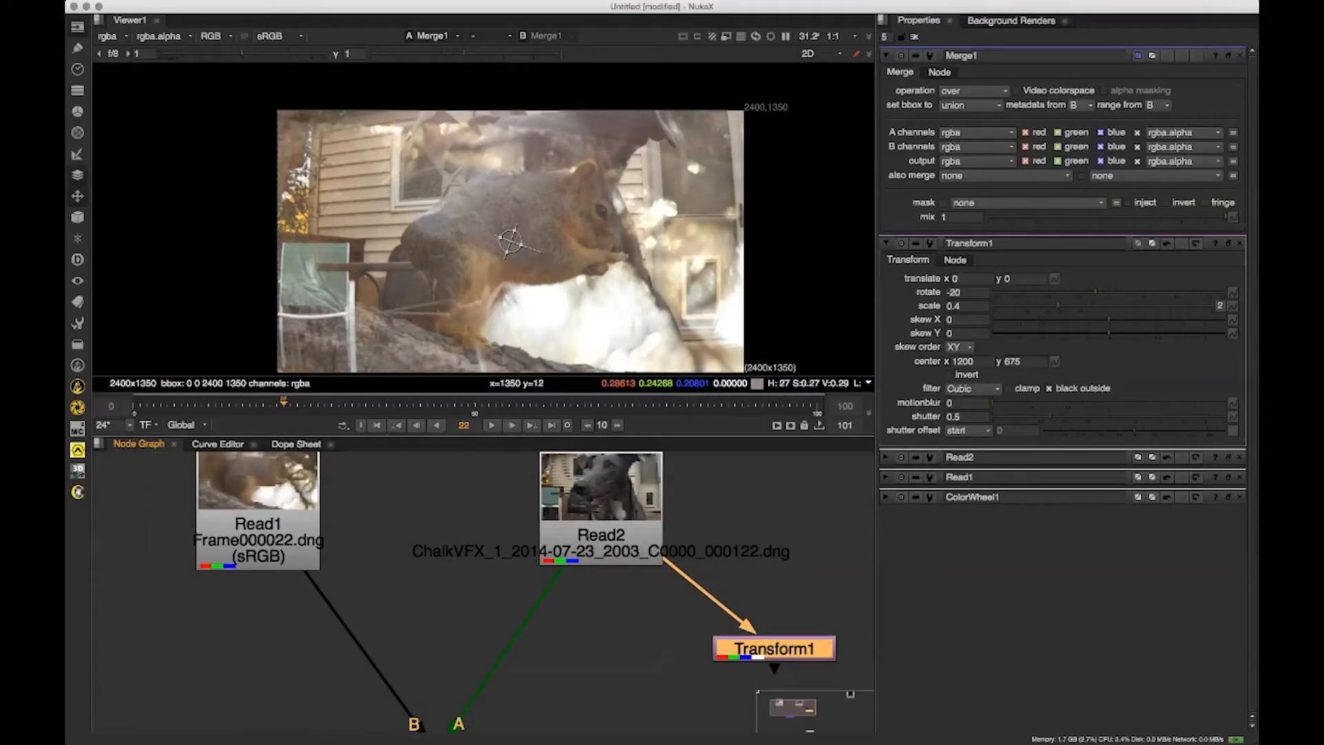
# Step: Insert a Shuffle node between Read2 and Merge1's A input, directly below Read2, and show it in the viewer
pyautogui.click(596, 553)
pyautogui.click(612, 618)
pyautogui.scroll(-1, 611, 618)
pyautogui.moveTo(662, 628); pyautogui.dragTo(598, 608)
pyautogui.scroll(1, 599, 607)
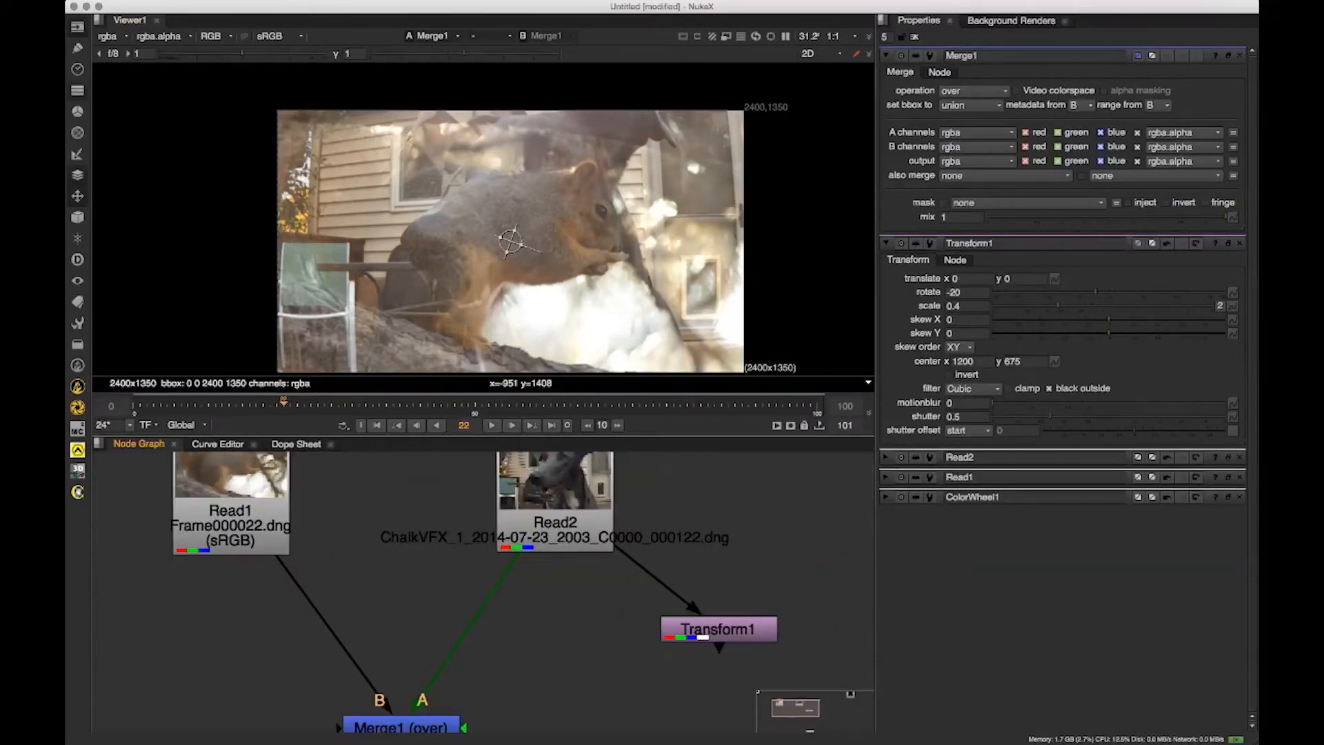
pyautogui.click(77, 90)
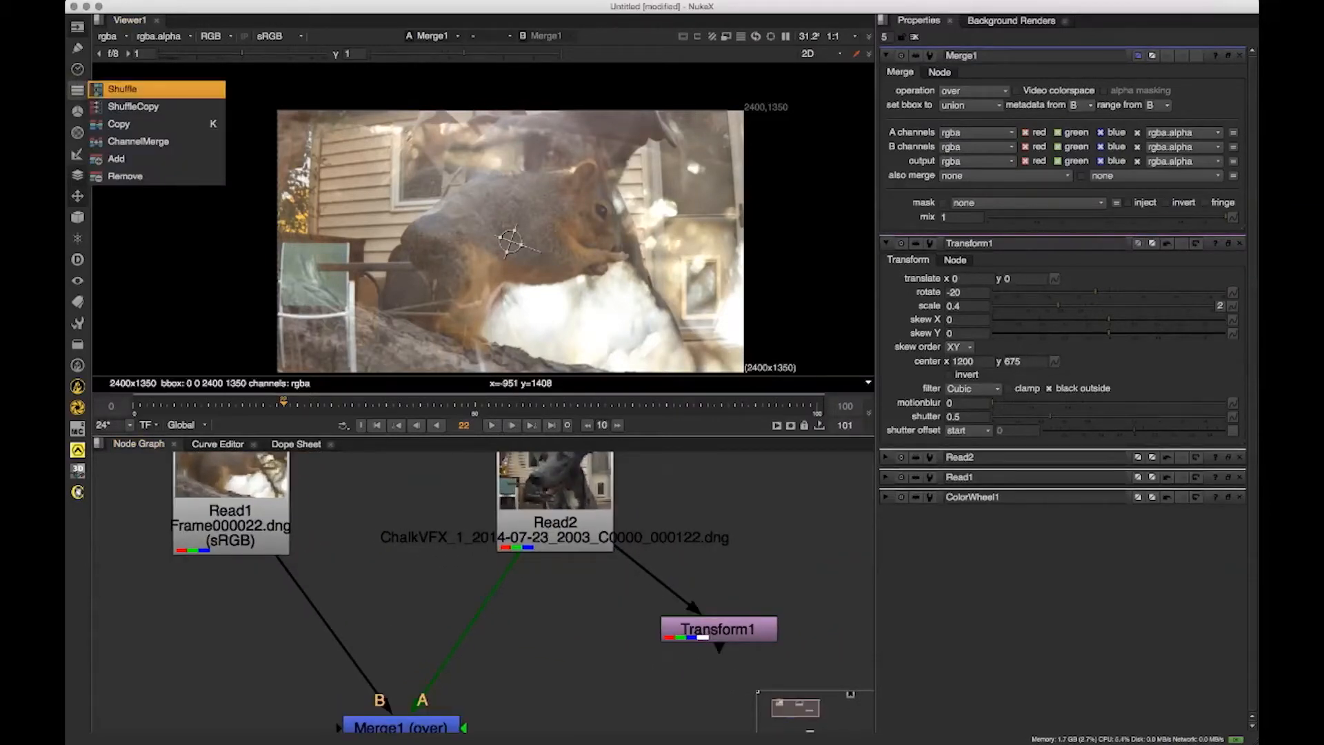
pyautogui.click(122, 88)
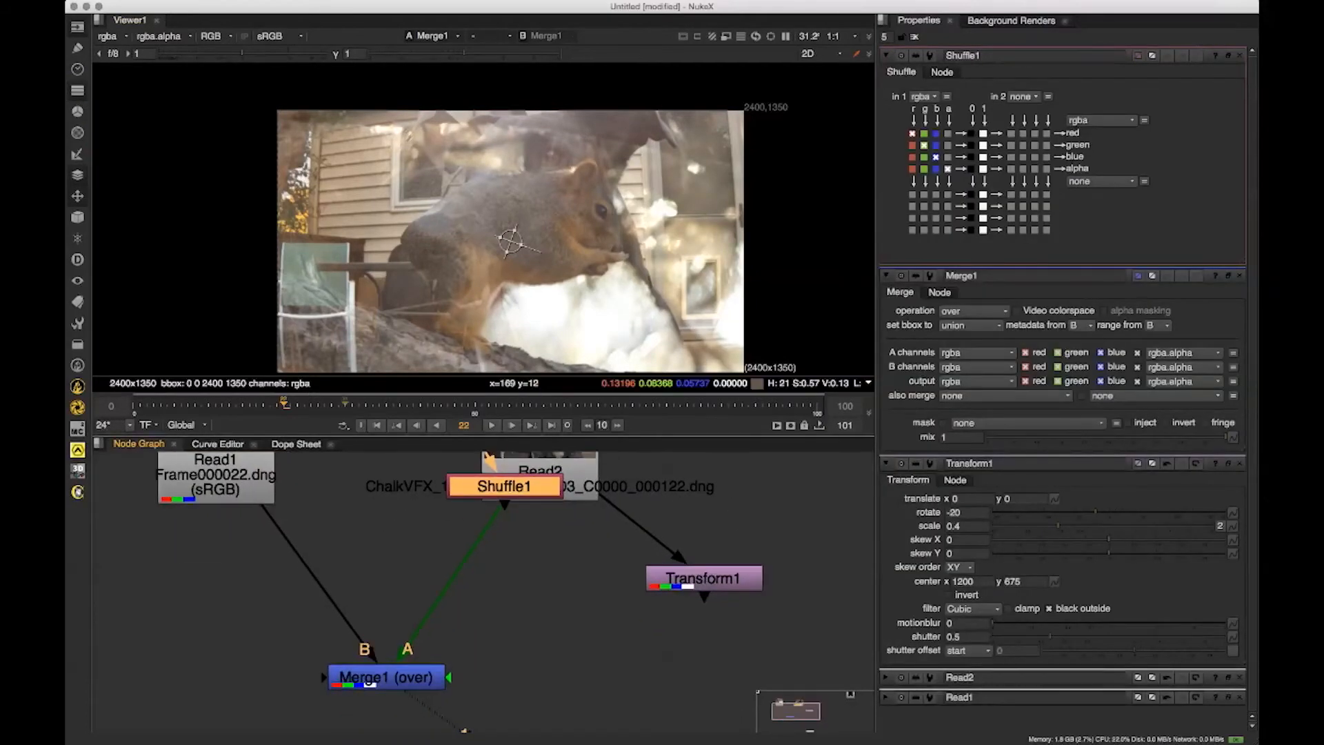
pyautogui.moveTo(454, 486); pyautogui.dragTo(490, 542)
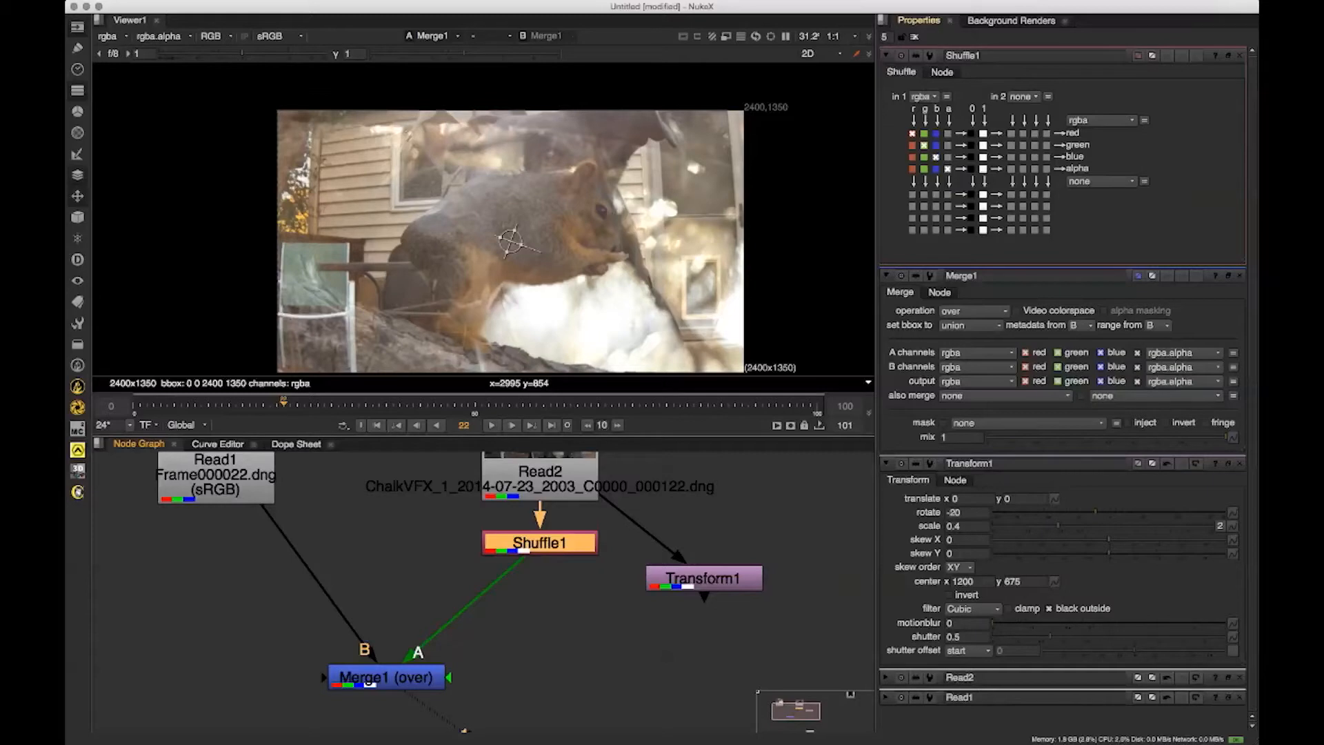
pyautogui.moveTo(587, 662); pyautogui.dragTo(589, 629)
pyautogui.moveTo(419, 664); pyautogui.dragTo(548, 500)
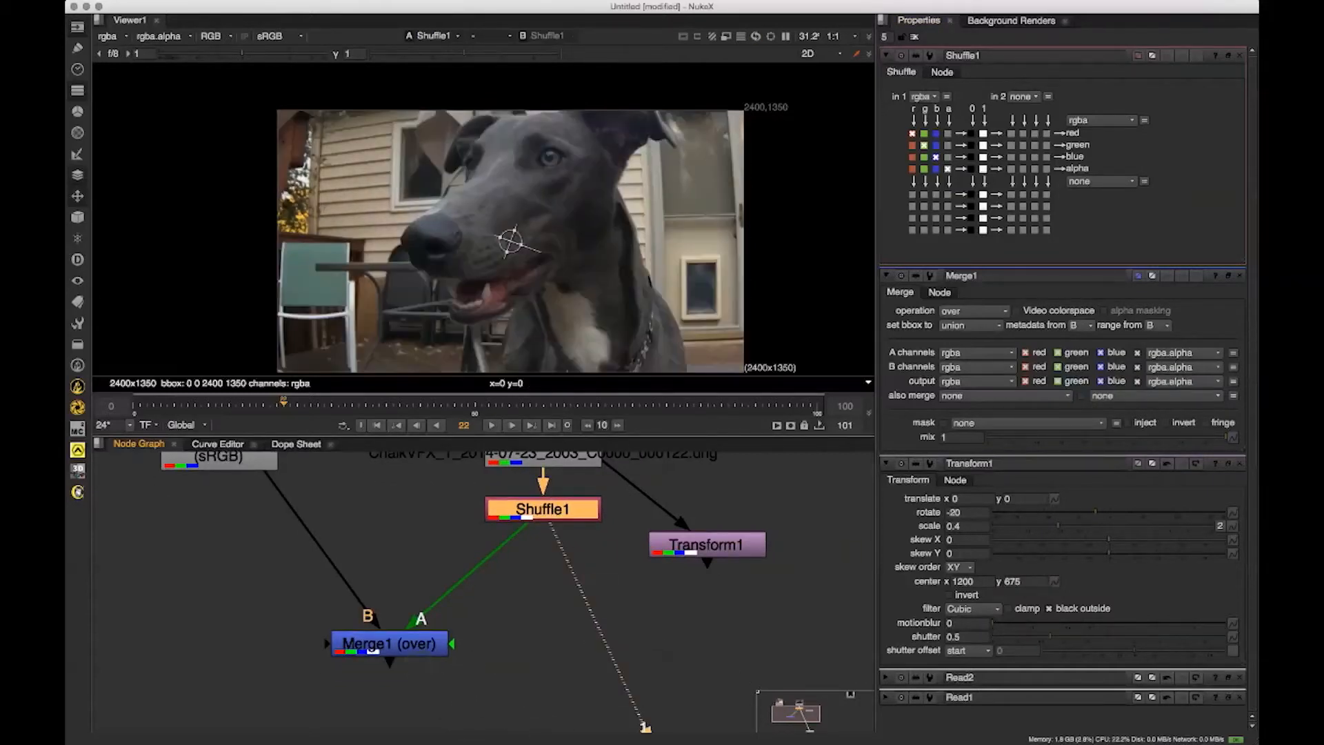
# Step: Route Shuffle1's input red channel to the green and blue outputs as well as red
pyautogui.click(912, 145)
pyautogui.click(912, 157)
pyautogui.moveTo(651, 281); pyautogui.dragTo(675, 232)
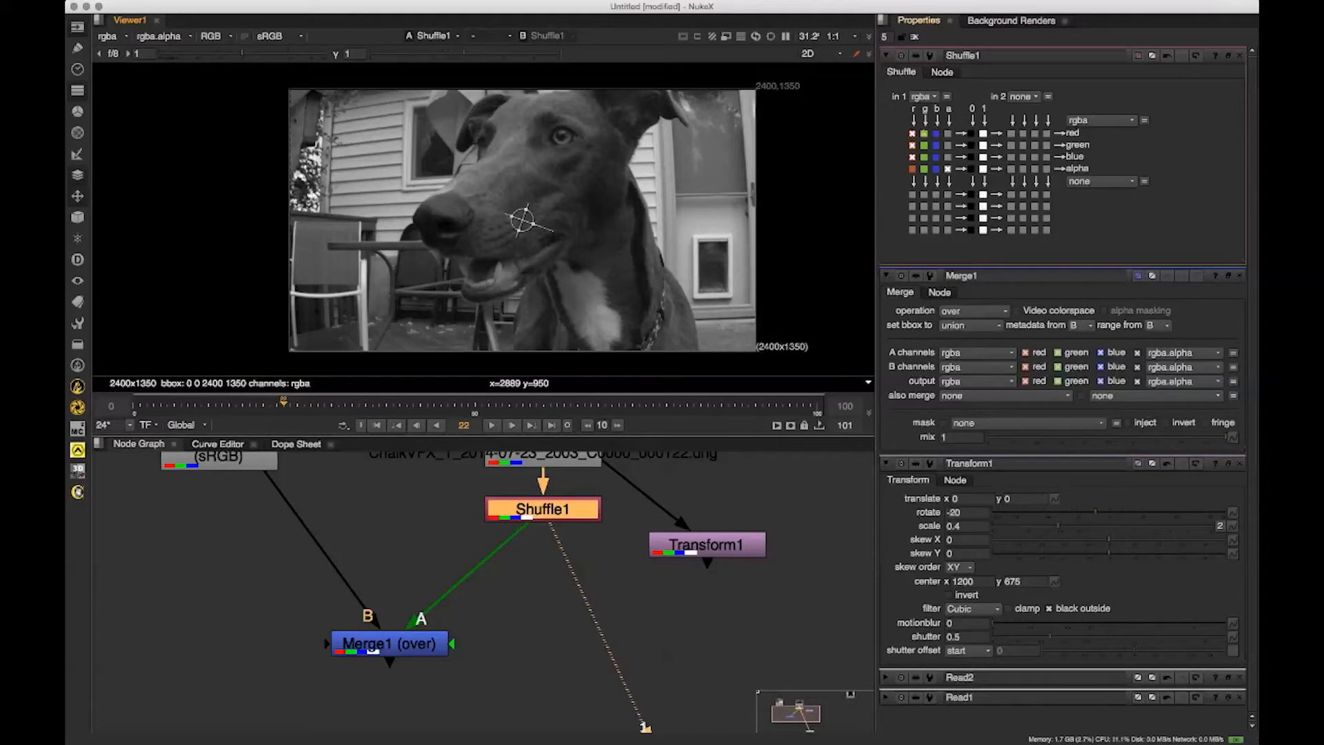
# Step: Try the input green channel, followed by the input blue channel, as the source of Shuffle1's red, green and blue outputs
pyautogui.click(924, 145)
pyautogui.click(925, 157)
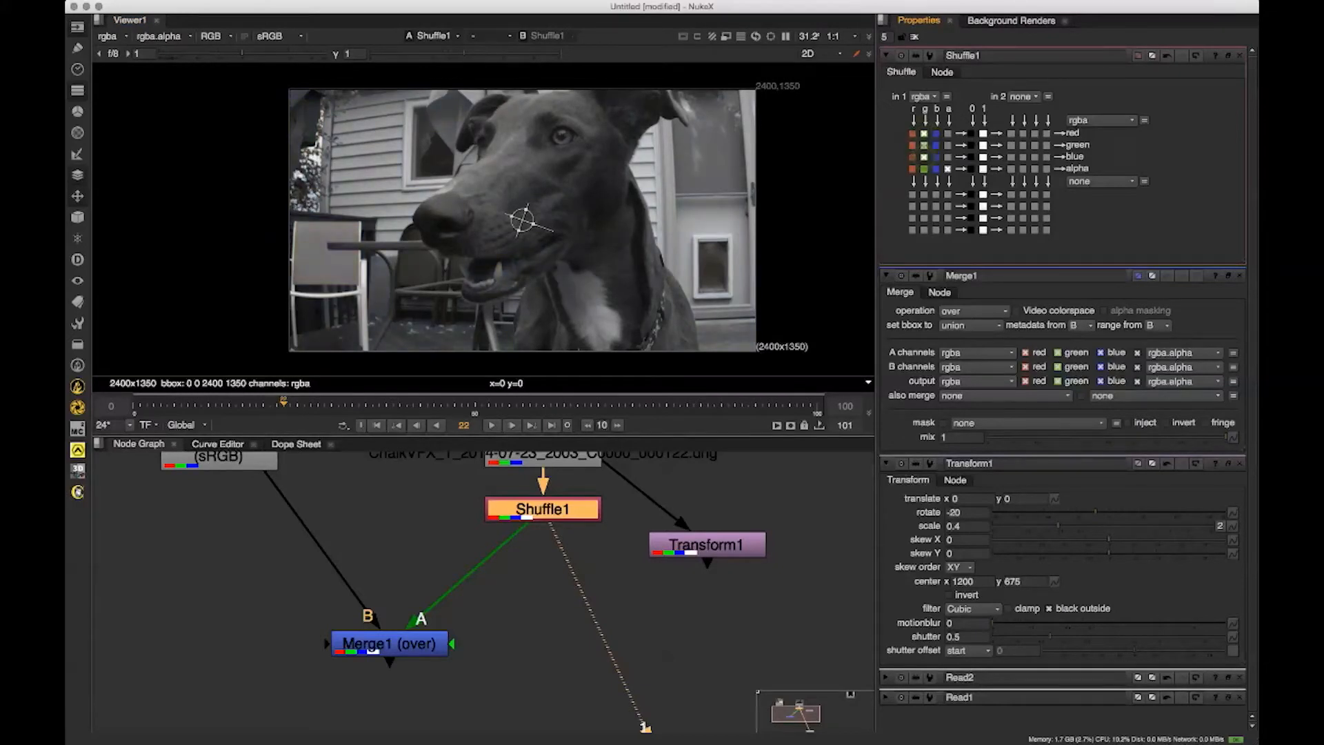
pyautogui.click(936, 157)
pyautogui.click(936, 133)
pyautogui.click(936, 145)
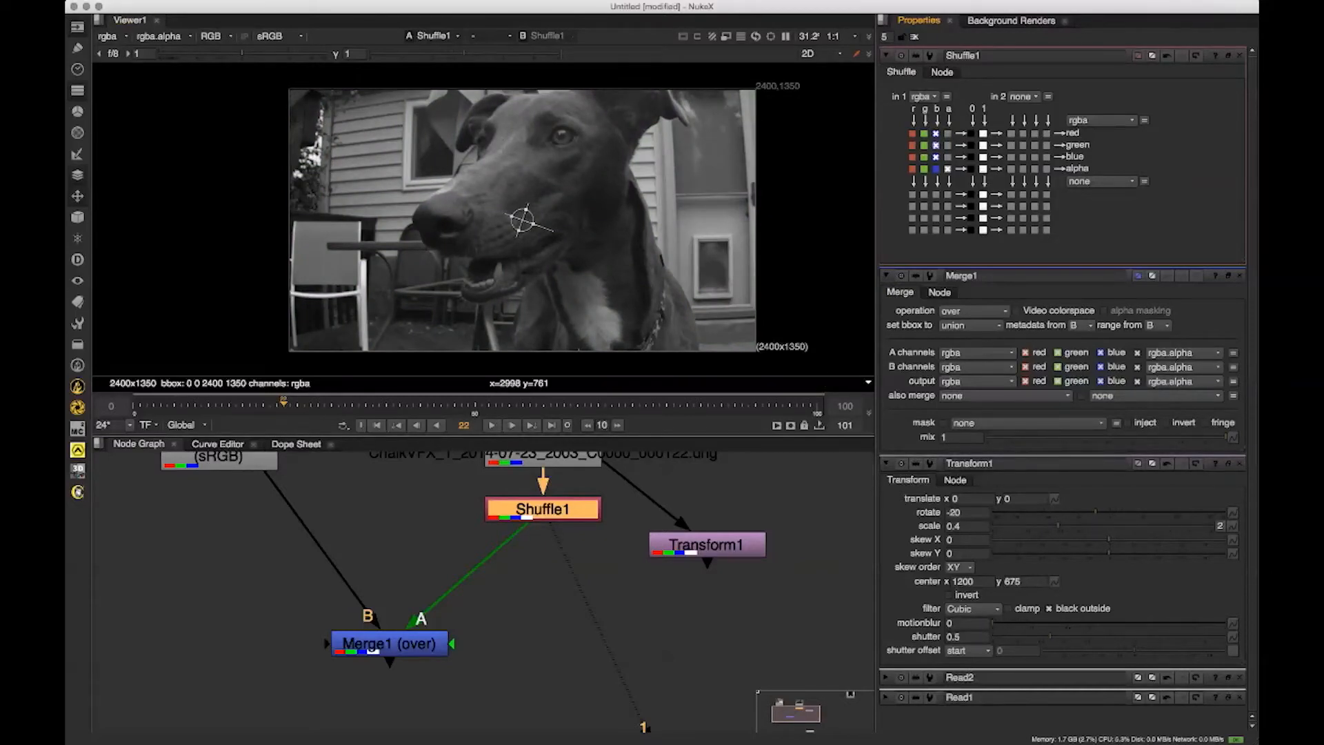
# Step: Route Shuffle1's input red, green and blue channels back to their matching outputs
pyautogui.click(913, 133)
pyautogui.click(924, 144)
pyautogui.click(936, 157)
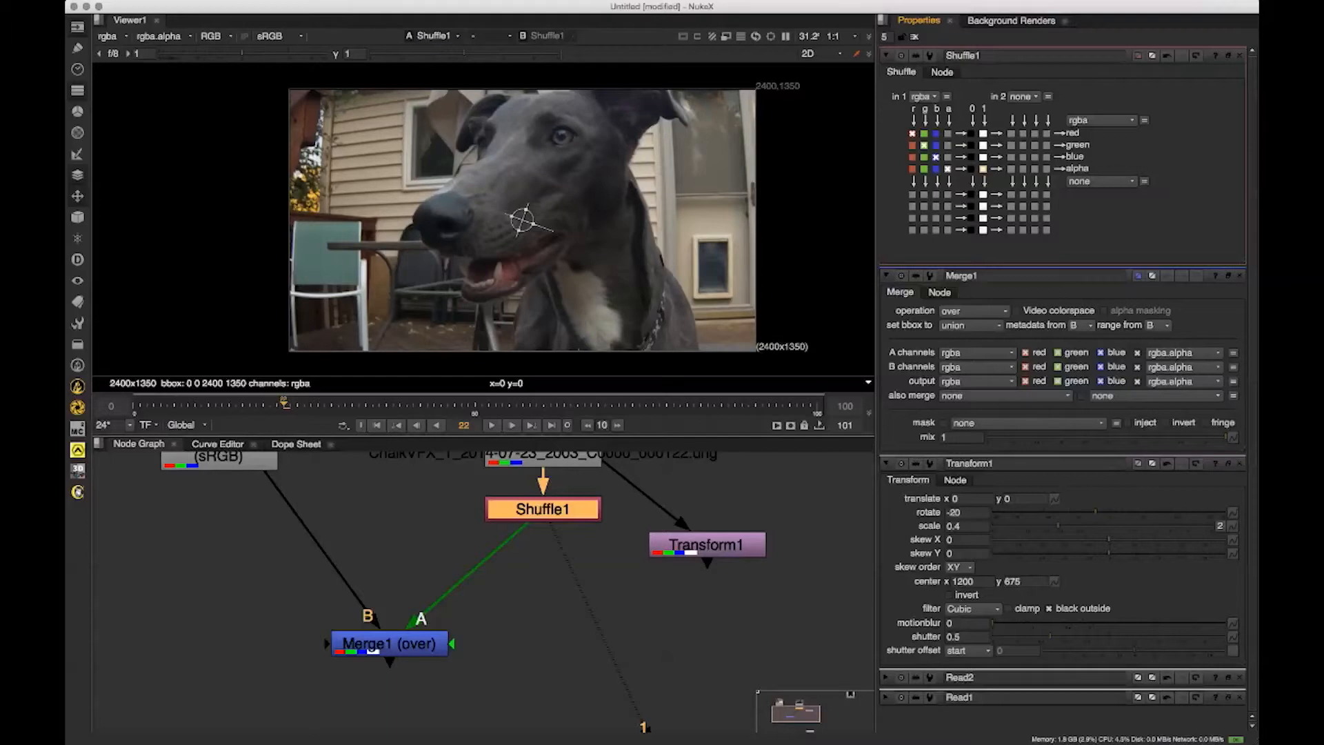
# Step: Feed Shuffle1's alpha output from the constant 1, checking the viewer's alpha channel before returning to the RGB display
pyautogui.click(983, 168)
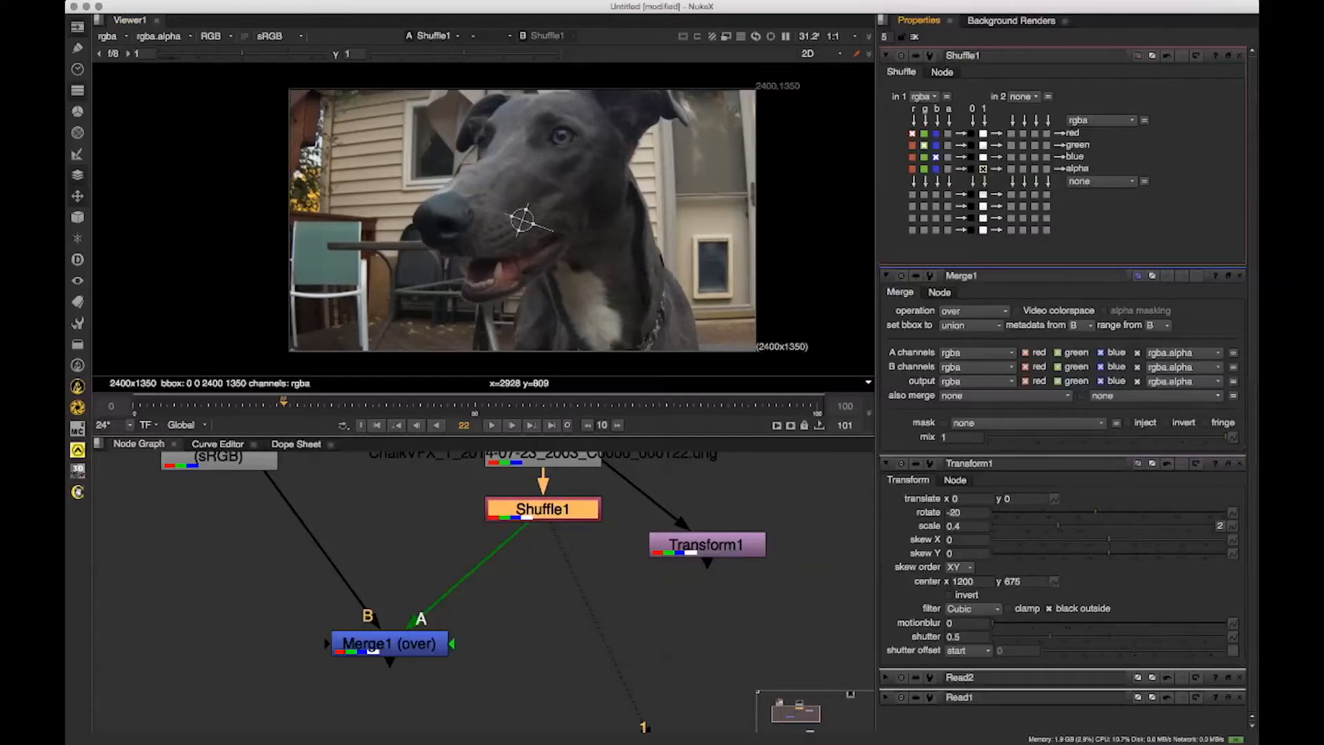
pyautogui.click(948, 168)
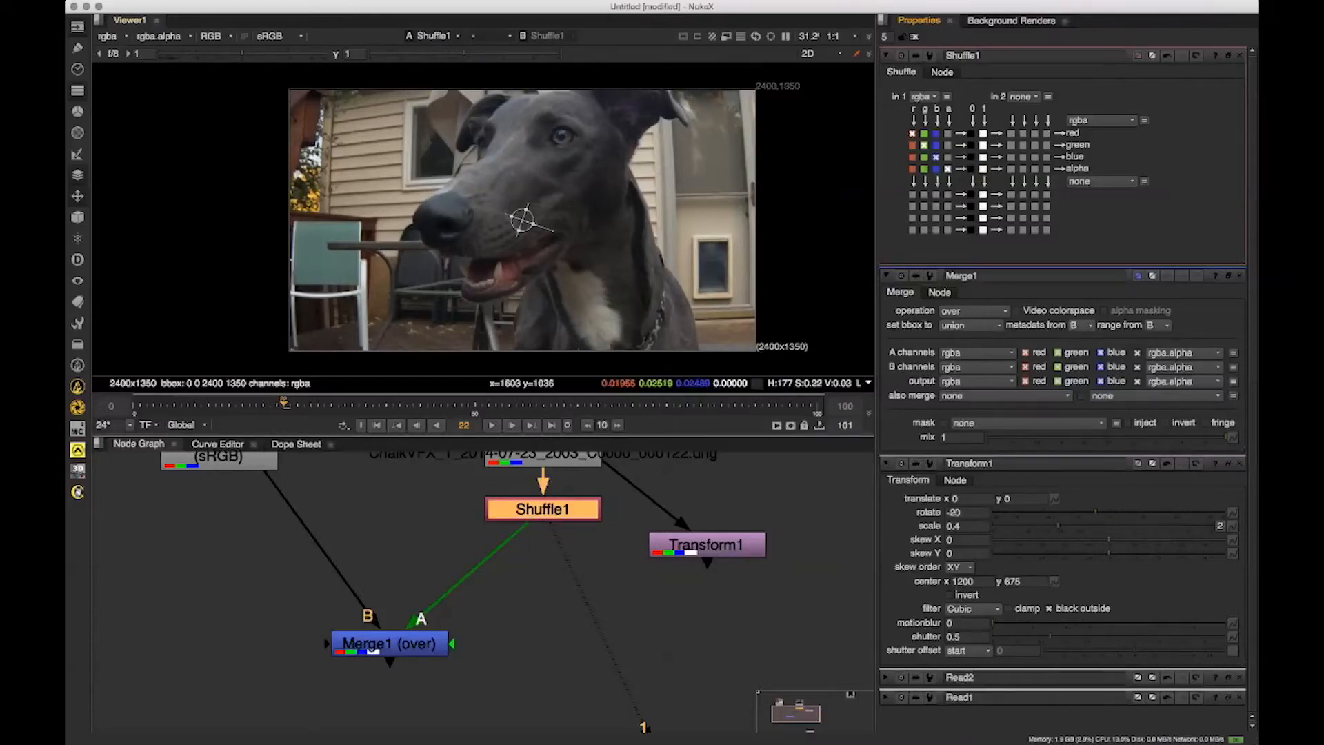
pyautogui.press('a')
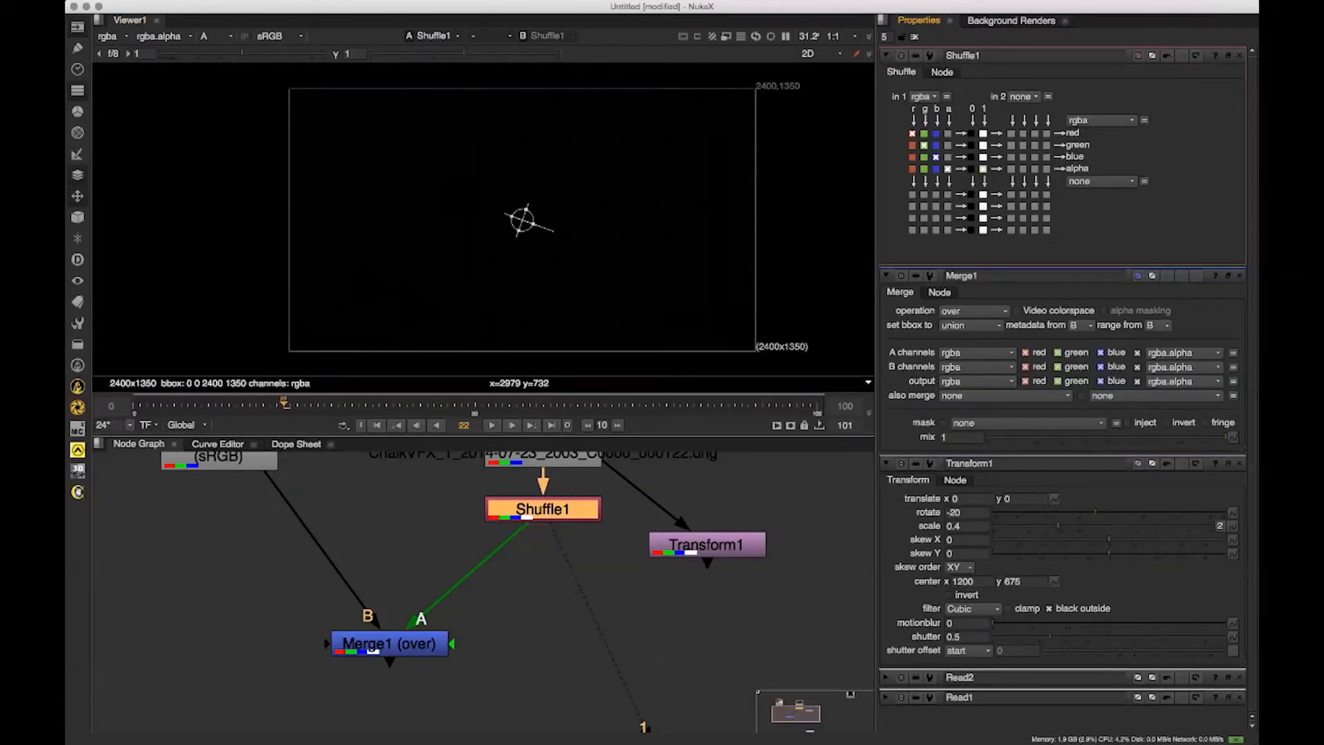
pyautogui.click(983, 169)
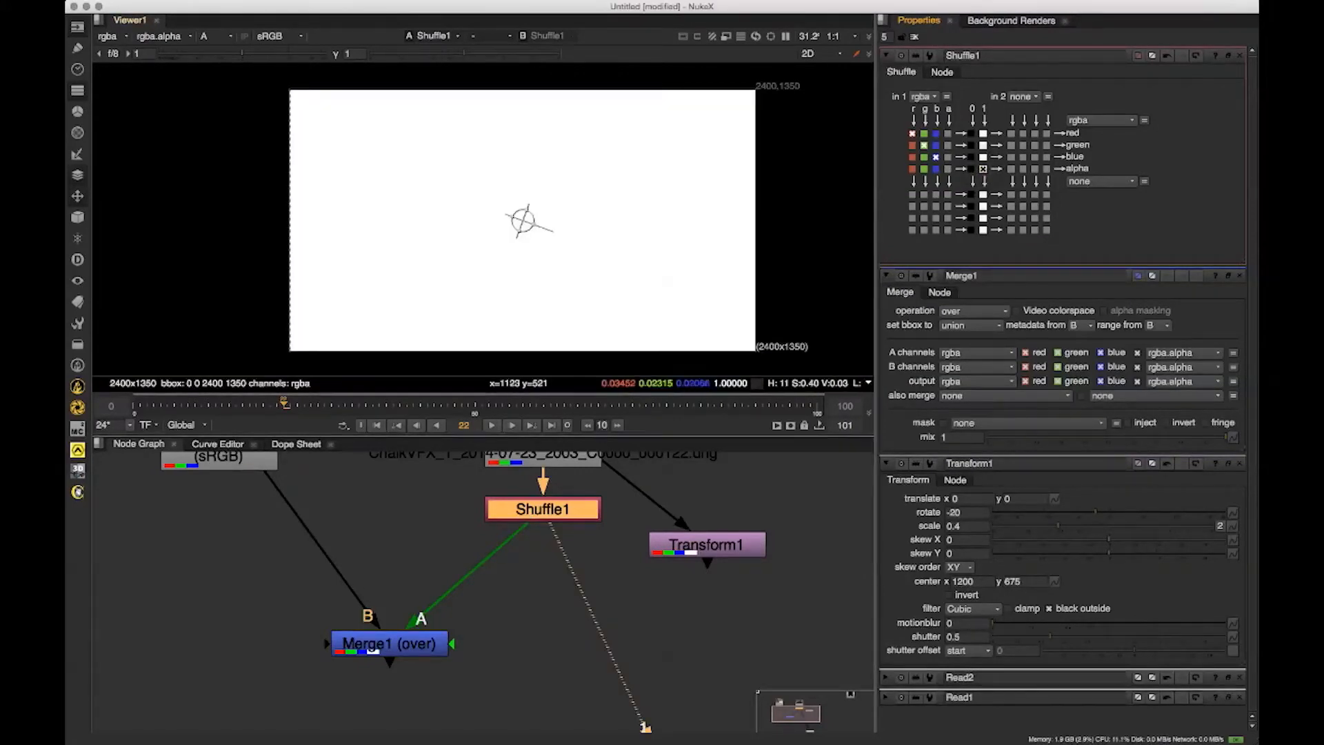
pyautogui.press('a')
# Step: Show Merge1 in the viewer and move the Viewer1 node closer to it in the node graph
pyautogui.moveTo(545, 643); pyautogui.dragTo(596, 631)
pyautogui.scroll(-2, 596, 631)
pyautogui.click(590, 630)
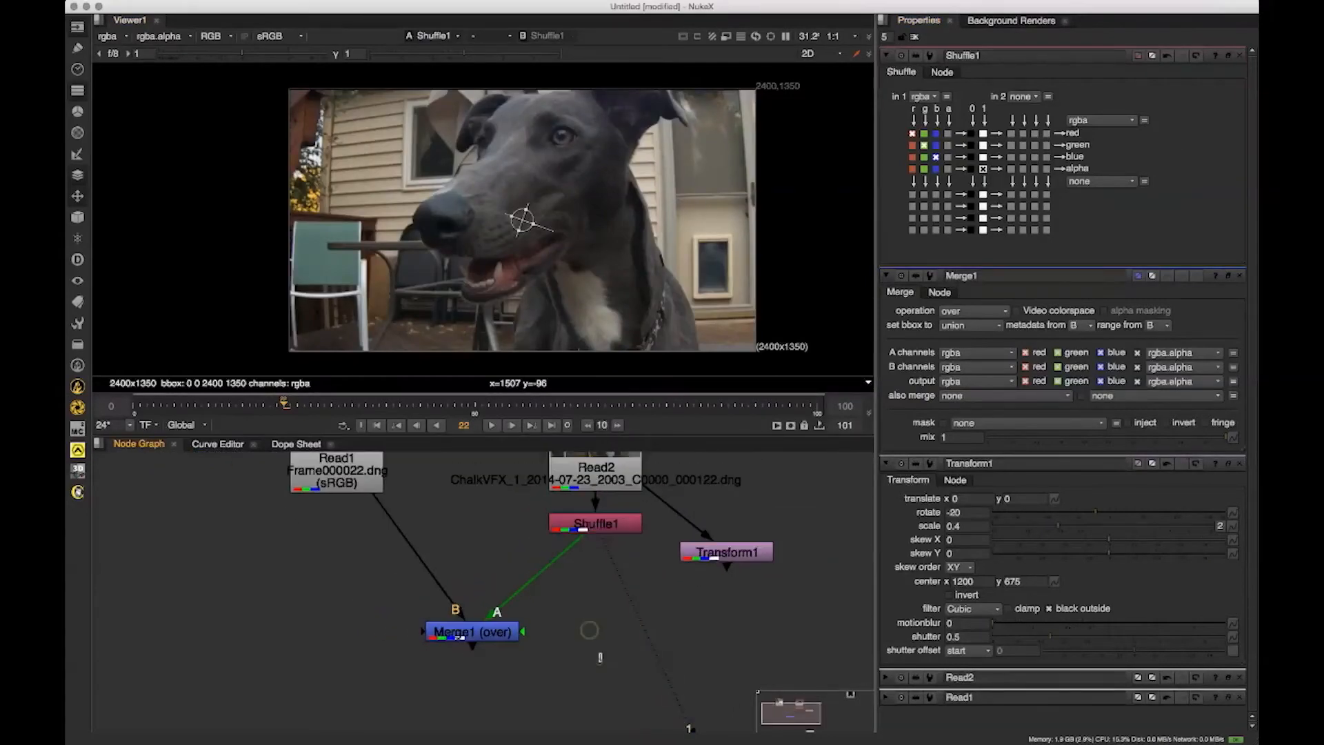
pyautogui.press('1')
pyautogui.moveTo(533, 362); pyautogui.dragTo(548, 366)
pyautogui.moveTo(573, 662); pyautogui.dragTo(529, 586)
pyautogui.scroll(-2, 529, 586)
pyautogui.click(529, 586)
pyautogui.moveTo(648, 702); pyautogui.dragTo(588, 649)
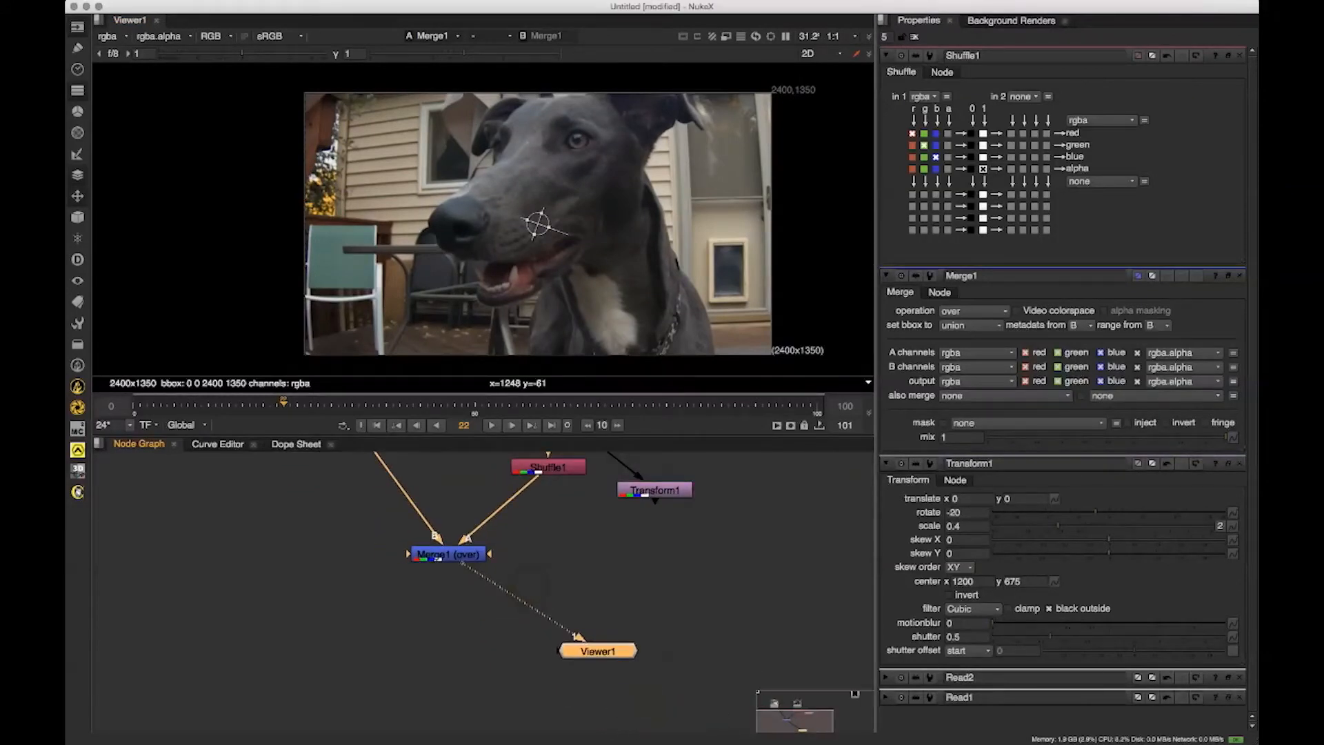
pyautogui.moveTo(585, 227); pyautogui.dragTo(562, 236)
pyautogui.moveTo(483, 621); pyautogui.dragTo(439, 668)
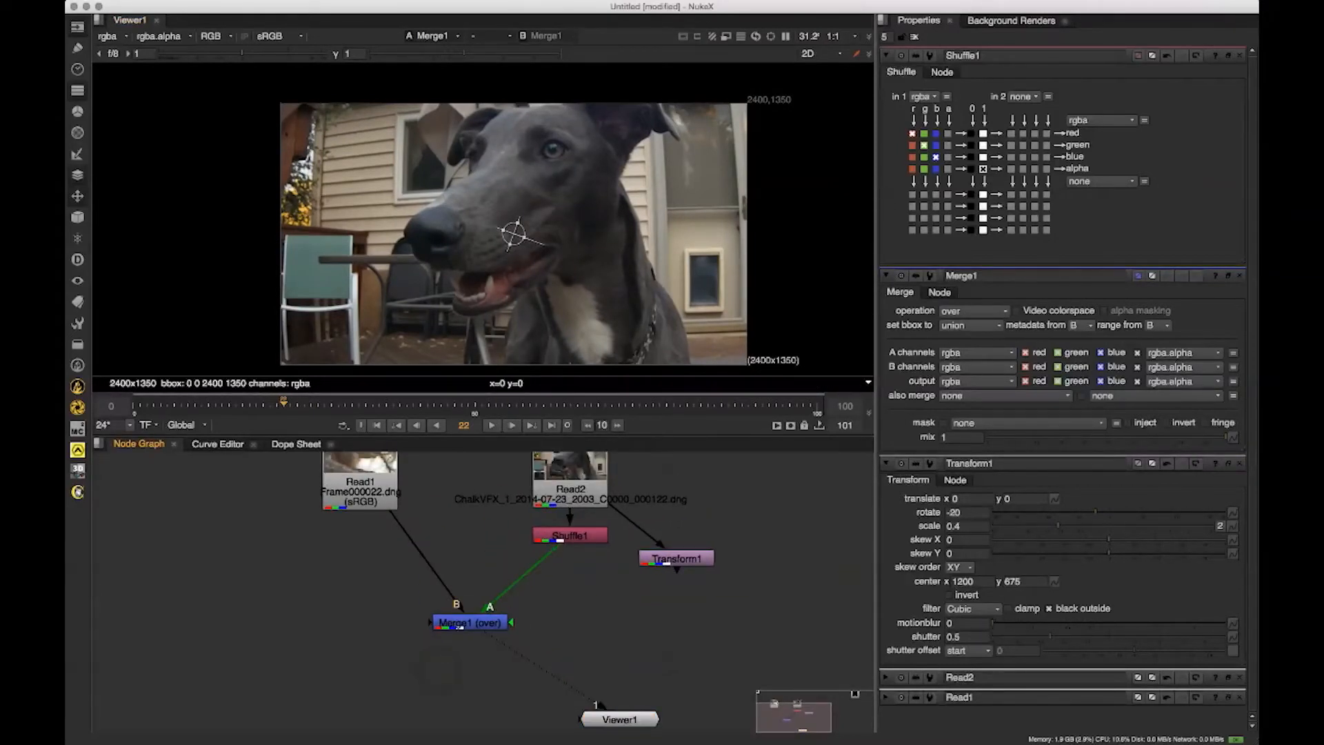
# Step: Insert a copy of Shuffle1 directly below Read1, on the branch feeding Merge1's B input
pyautogui.click(570, 536)
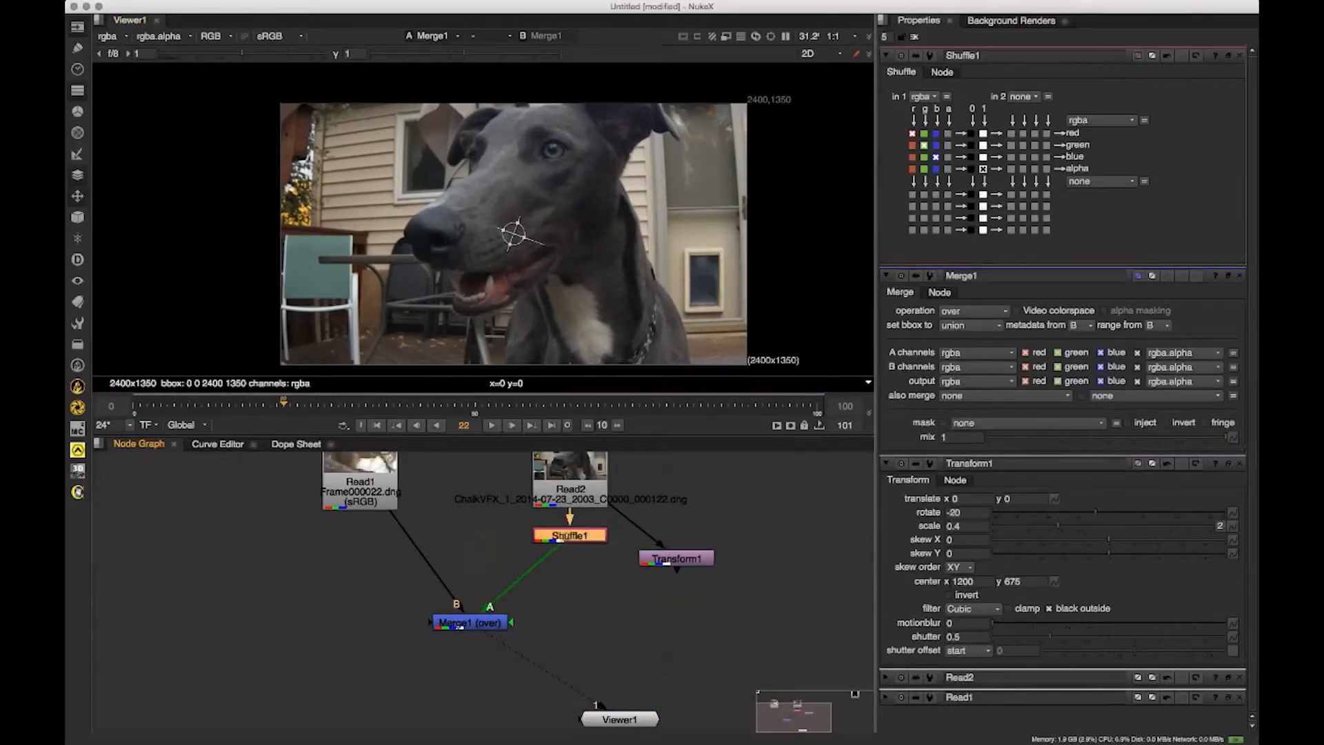
pyautogui.keyDown('ctrl'); pyautogui.click(371, 483); pyautogui.keyUp('ctrl')
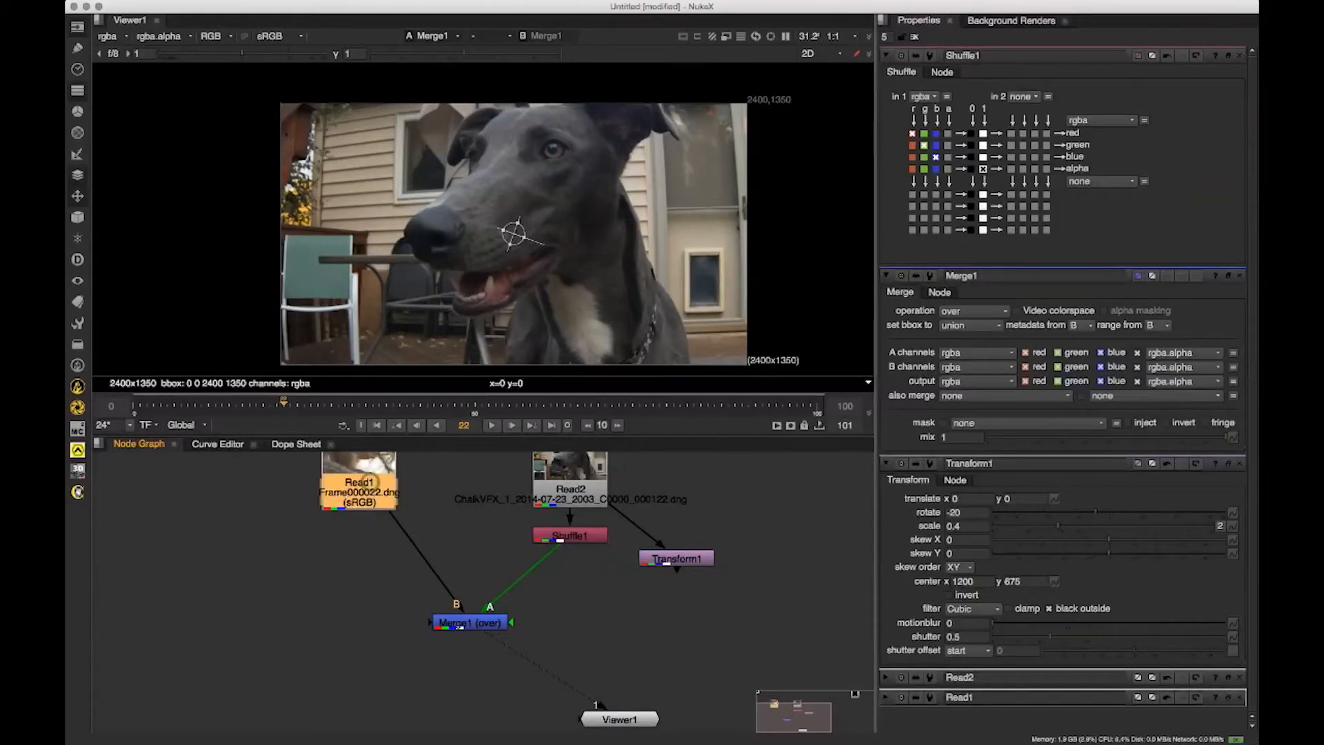
pyautogui.hotkey('ctrl', 'v')
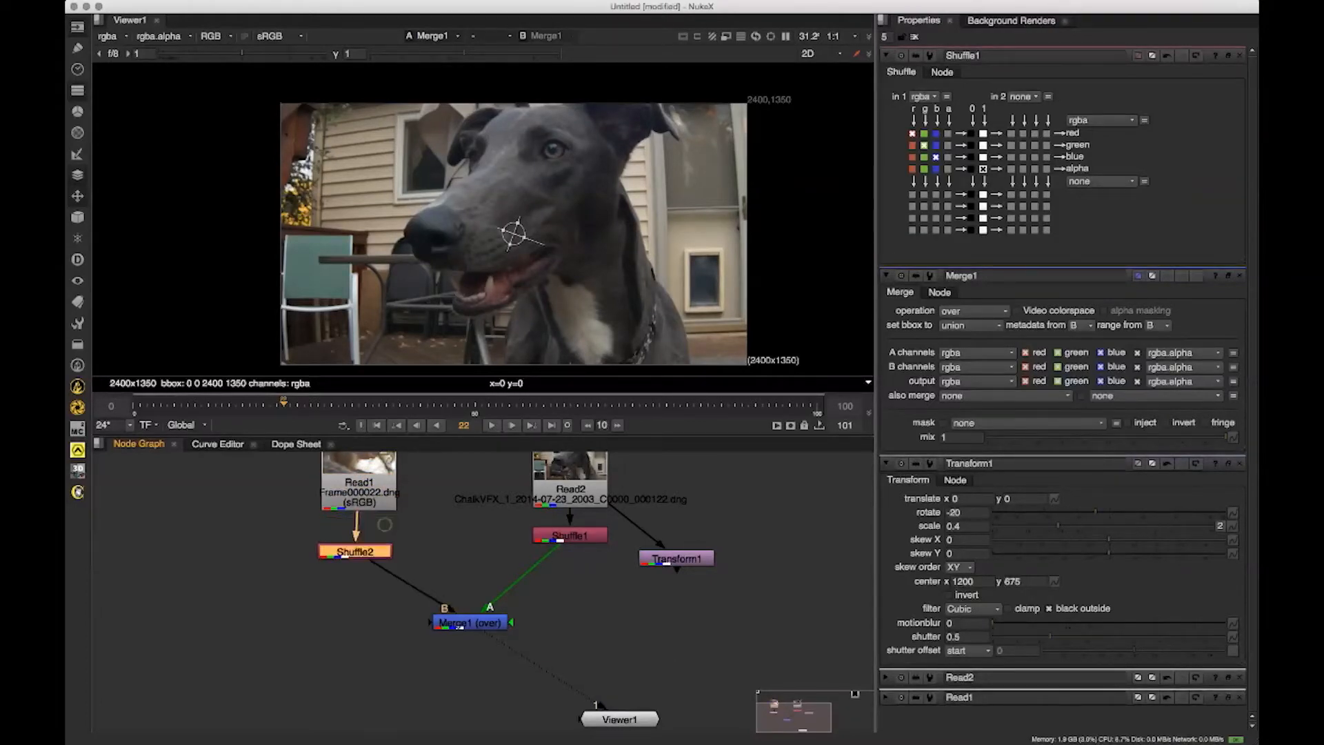
pyautogui.moveTo(385, 524); pyautogui.dragTo(369, 559)
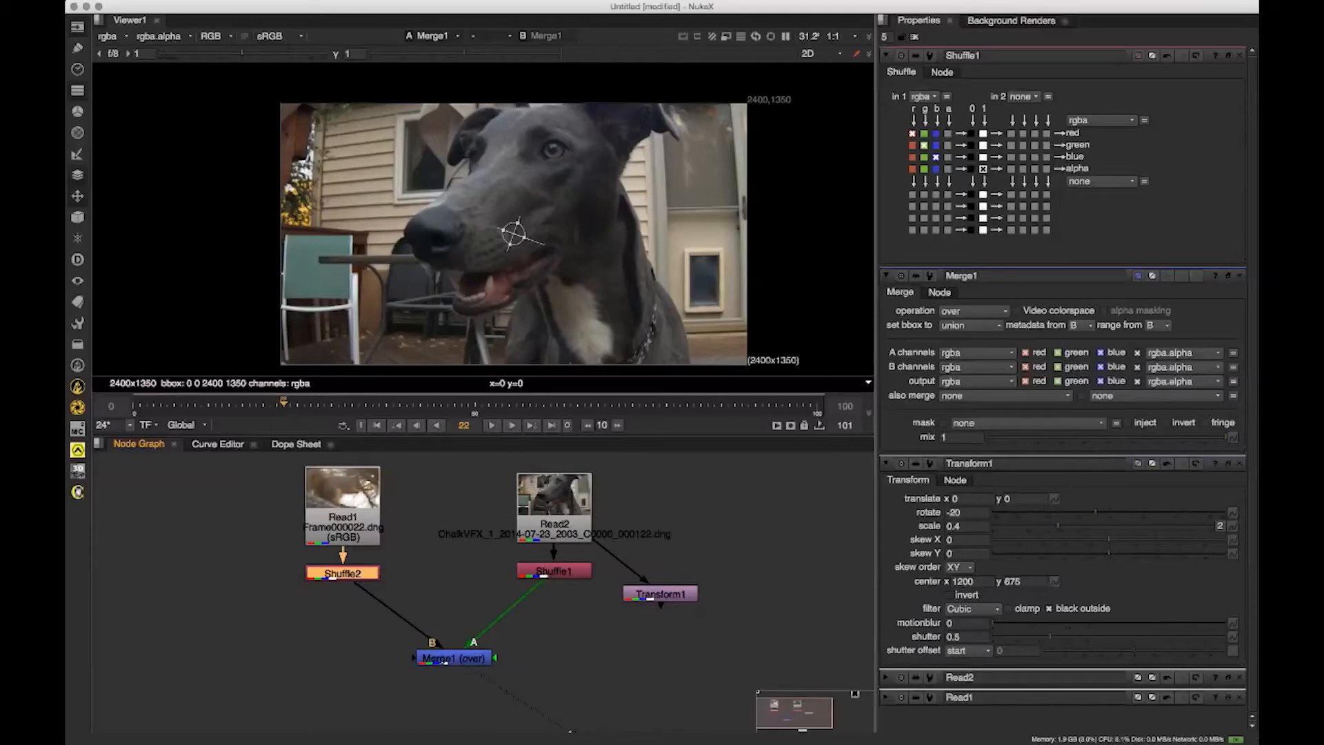
pyautogui.moveTo(557, 518); pyautogui.dragTo(557, 512)
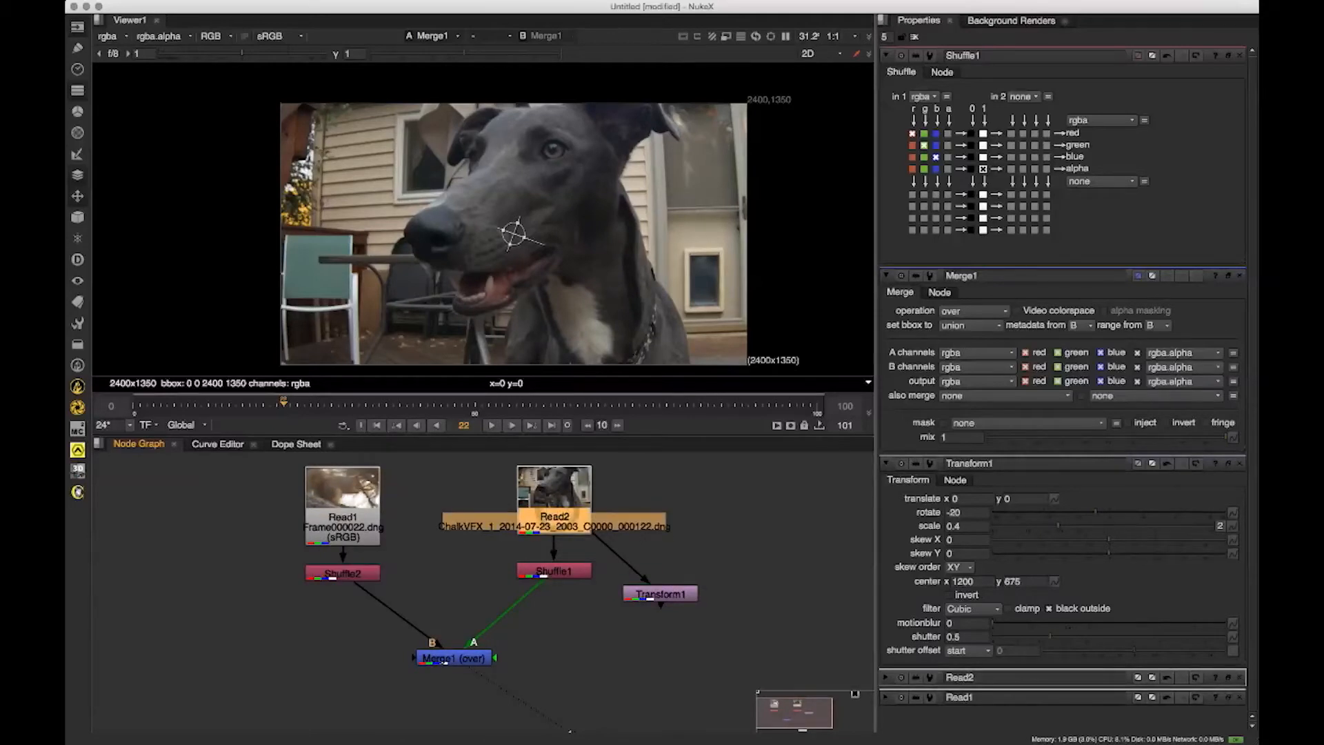
pyautogui.moveTo(556, 571); pyautogui.dragTo(556, 570)
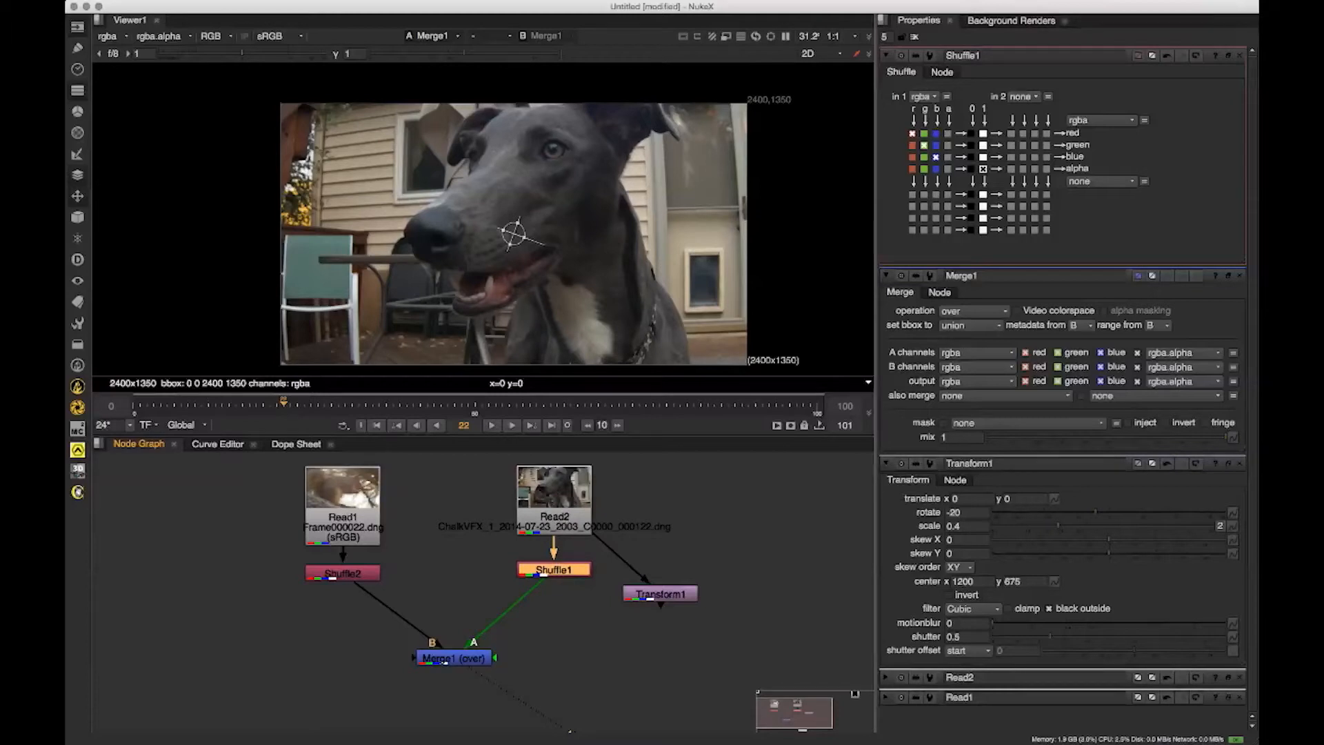
# Step: Try adding another copy of Shuffle1 as a separate branch off Read1, and delete that copy
pyautogui.click(362, 510)
pyautogui.click(566, 570)
pyautogui.press('ctrl')
pyautogui.click(239, 526)
pyautogui.press('super+v')
pyautogui.moveTo(251, 528); pyautogui.dragTo(348, 529)
pyautogui.moveTo(243, 572); pyautogui.dragTo(242, 572)
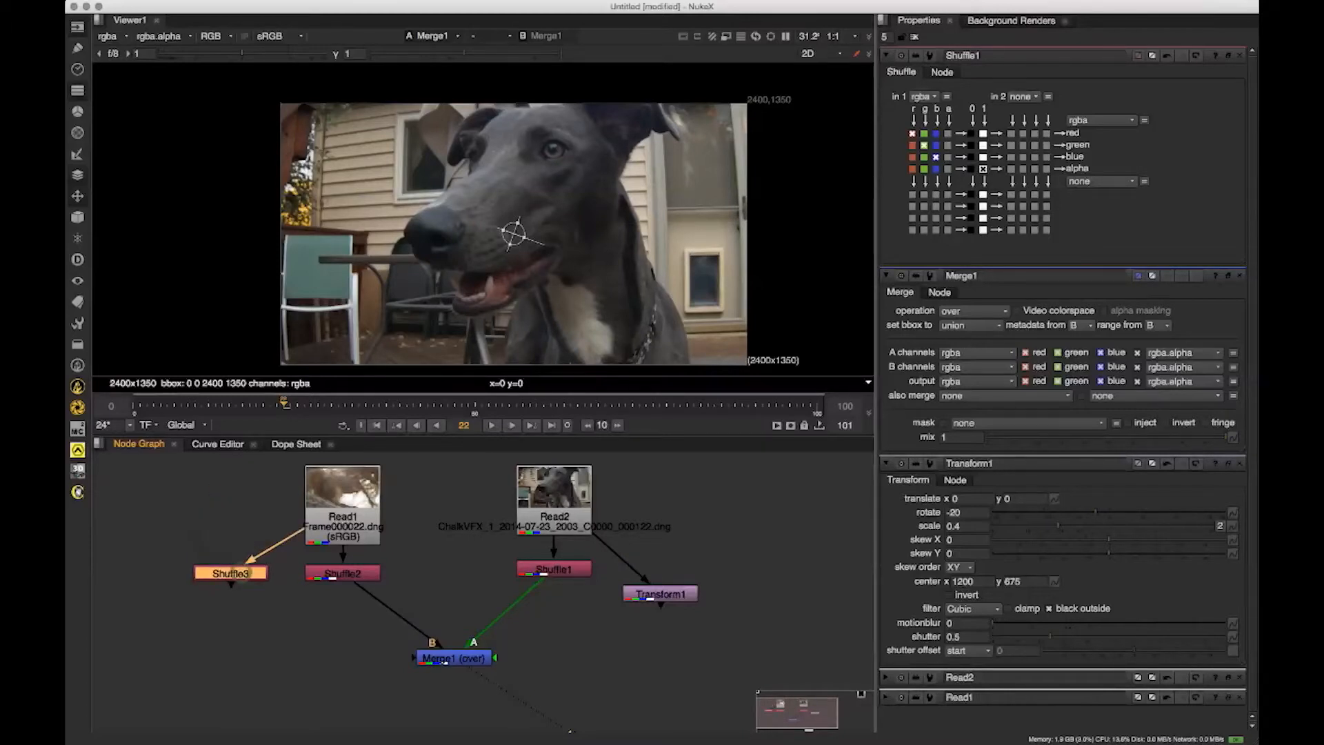
pyautogui.press('Delete')
# Step: View Shuffle1's alpha channel in the viewer, and return to Merge1's RGB display
pyautogui.moveTo(492, 680); pyautogui.dragTo(554, 569)
pyautogui.press('a')
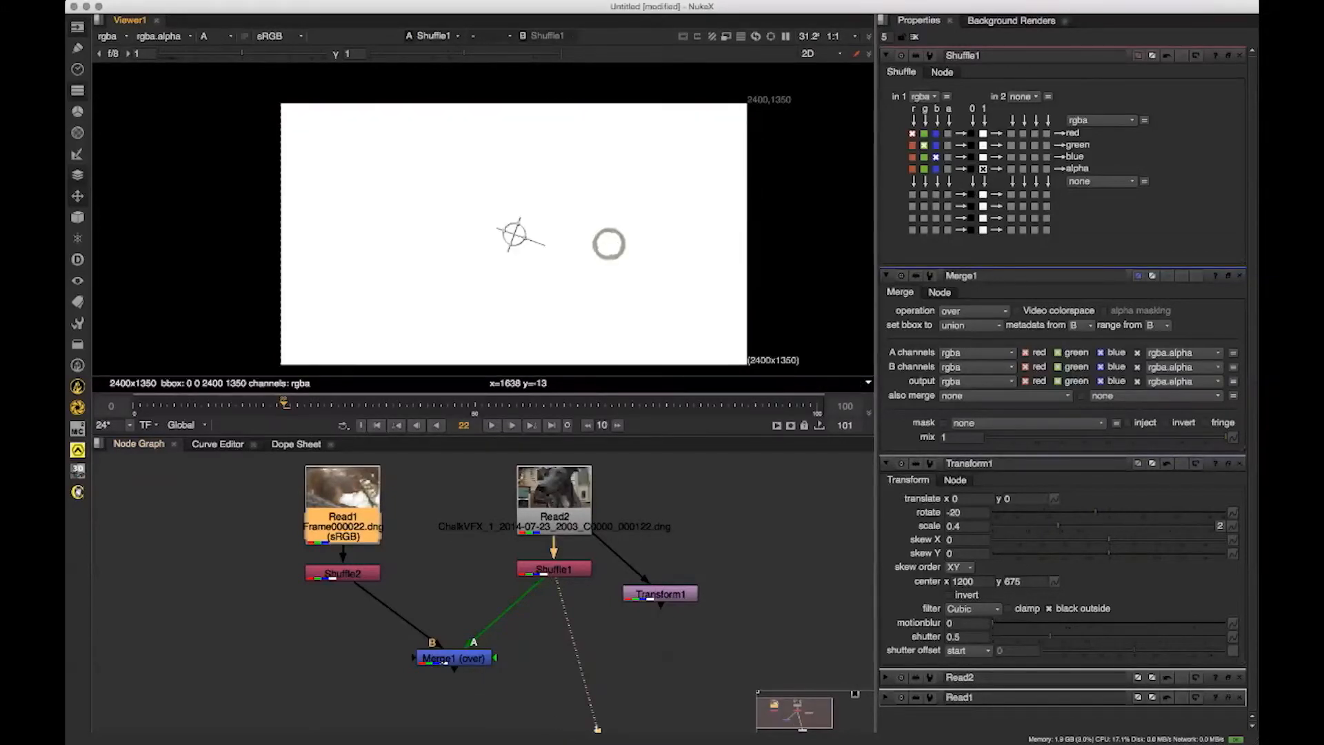
pyautogui.moveTo(558, 592); pyautogui.dragTo(453, 657)
pyautogui.press('a')
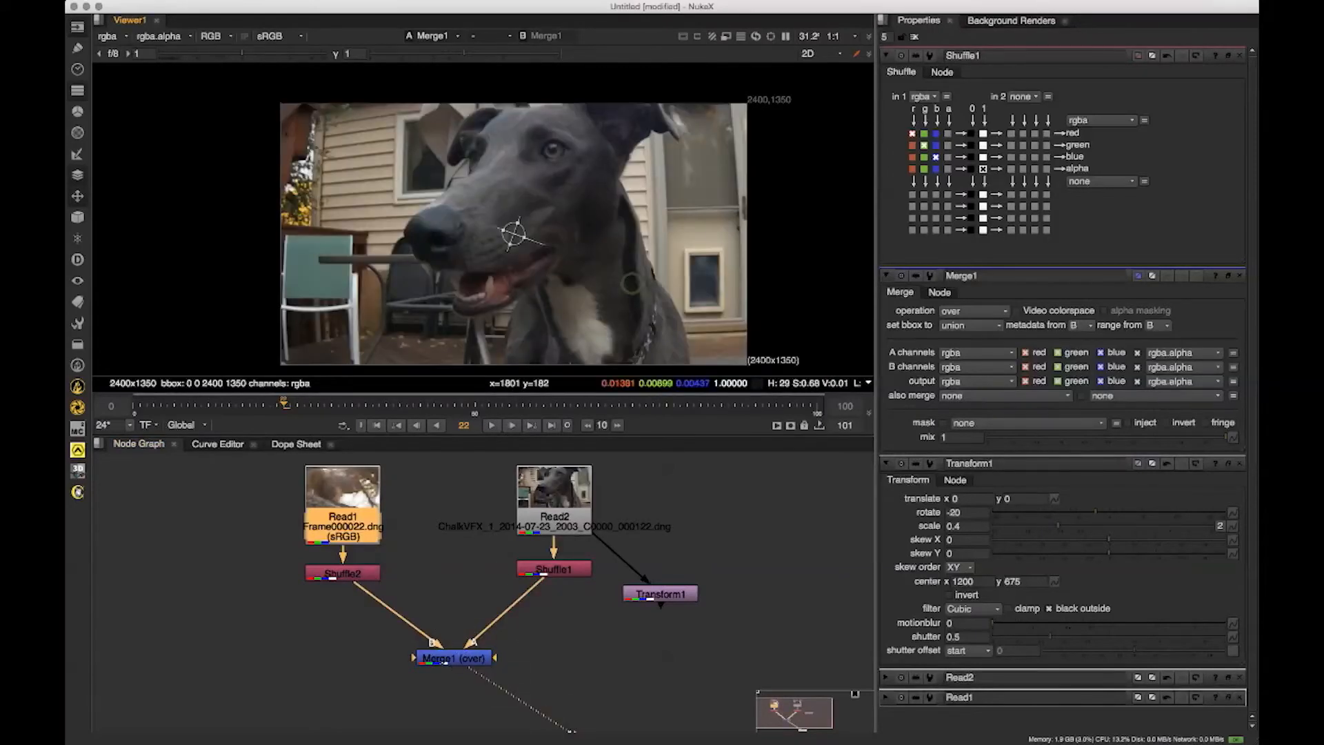
pyautogui.click(607, 662)
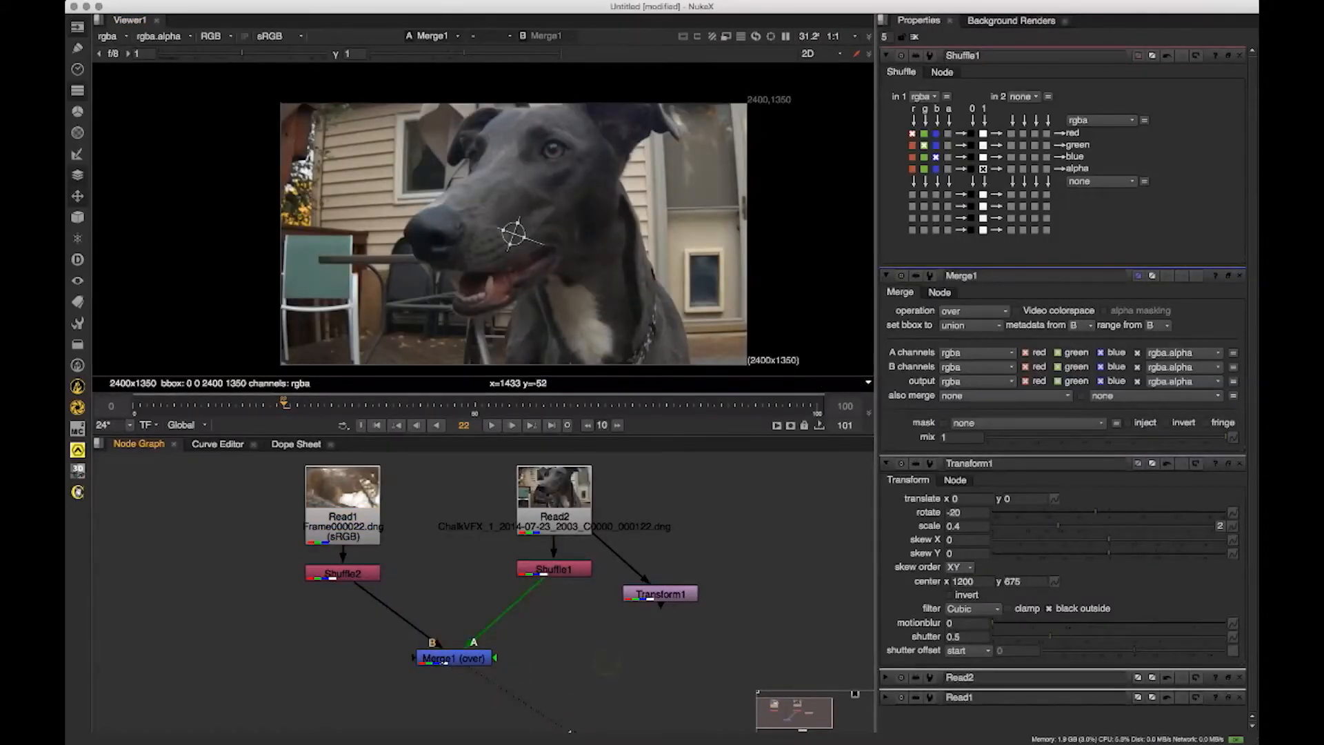
# Step: Insert Transform1 between Shuffle1 and Merge1's A input, directly below Shuffle1
pyautogui.moveTo(655, 595); pyautogui.dragTo(574, 563)
pyautogui.moveTo(486, 603); pyautogui.dragTo(452, 721)
pyautogui.press('f')
pyautogui.moveTo(540, 573); pyautogui.dragTo(540, 591)
# Step: Extract Transform1 from the A branch, reinsert it directly below Merge1 and show its result in the viewer
pyautogui.press('super')
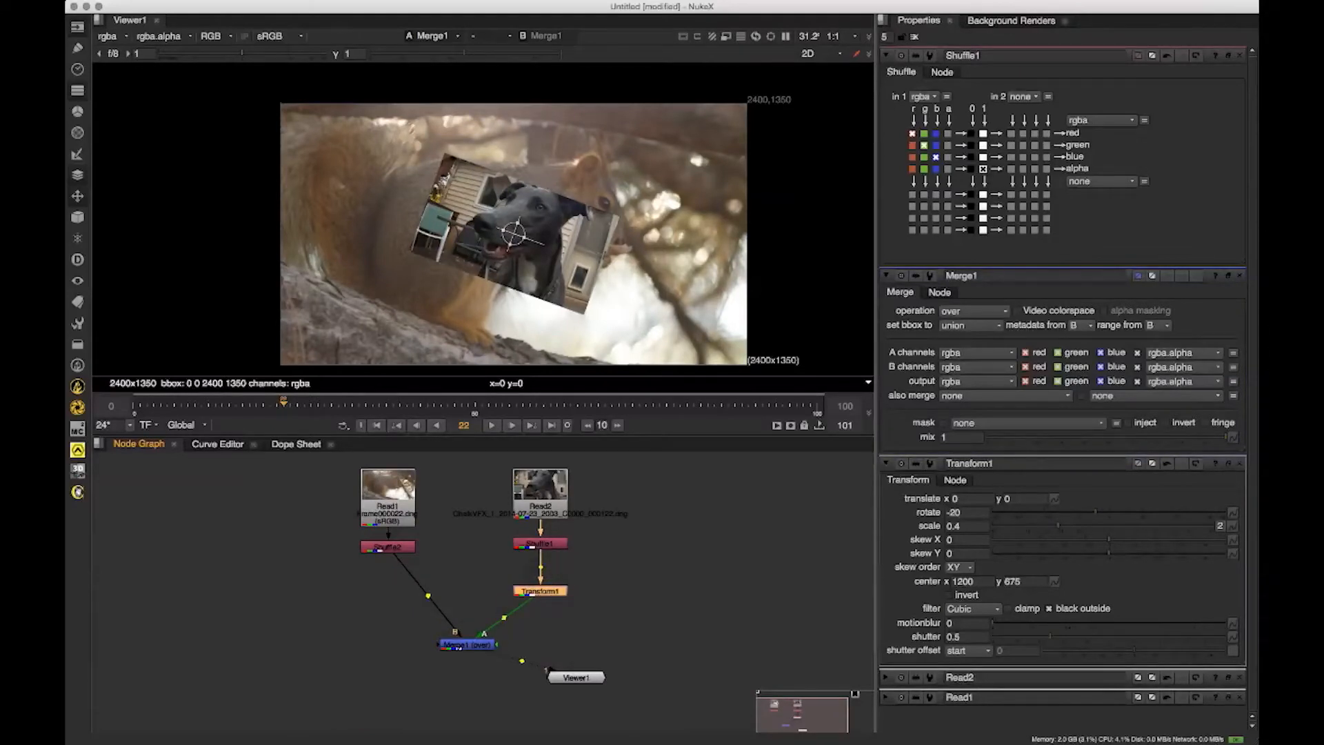
pyautogui.moveTo(580, 618); pyautogui.dragTo(618, 541)
pyautogui.press('super+shift+x')
pyautogui.moveTo(621, 607); pyautogui.dragTo(626, 647)
pyautogui.moveTo(617, 544); pyautogui.dragTo(508, 614)
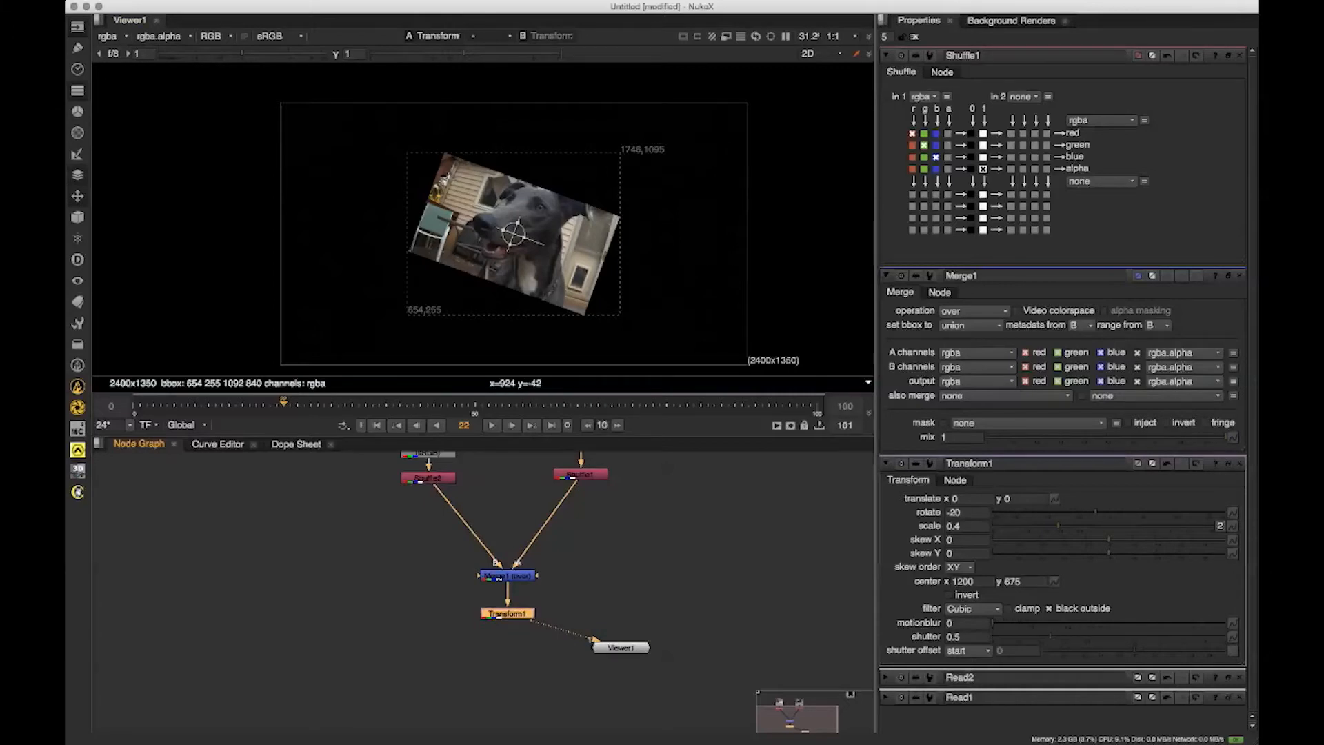
pyautogui.moveTo(475, 514); pyautogui.dragTo(484, 580)
pyautogui.moveTo(516, 642); pyautogui.dragTo(516, 648)
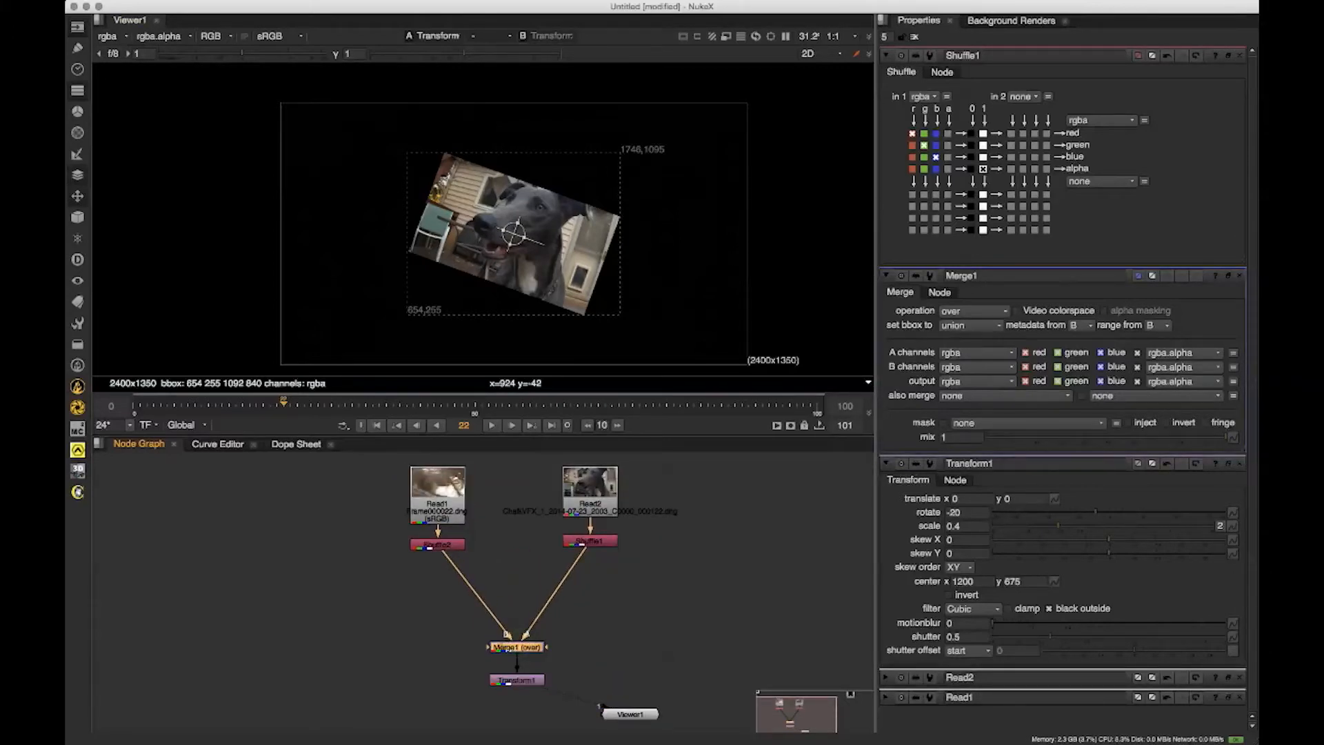
# Step: Move Transform1 back between Shuffle1 and Merge1, and insert a copy of it between Shuffle2 and Merge1's B input
pyautogui.click(517, 679)
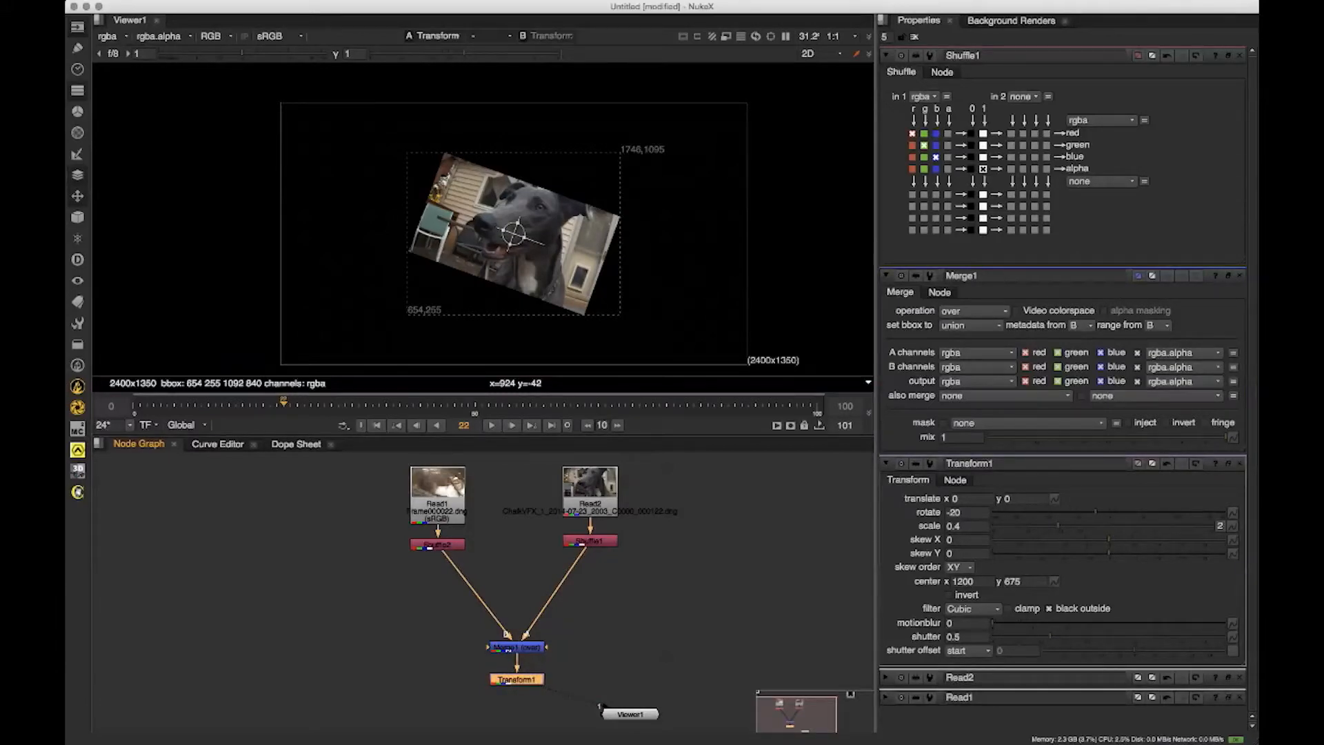
pyautogui.hotkey('ctrl', 'shift', 'x')
pyautogui.moveTo(564, 675); pyautogui.dragTo(602, 595)
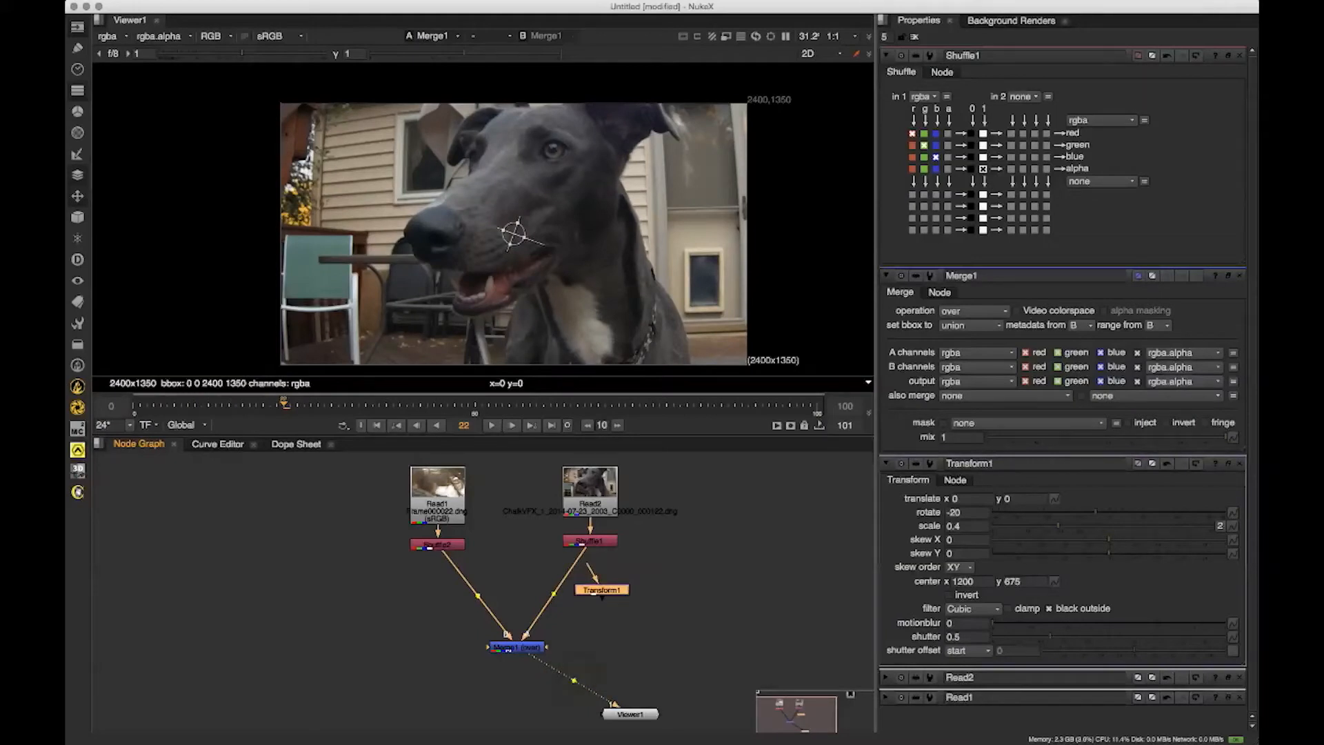
pyautogui.click(673, 597)
pyautogui.hotkey('ctrl', 'v')
pyautogui.moveTo(624, 592); pyautogui.dragTo(588, 638)
pyautogui.moveTo(477, 580); pyautogui.dragTo(438, 588)
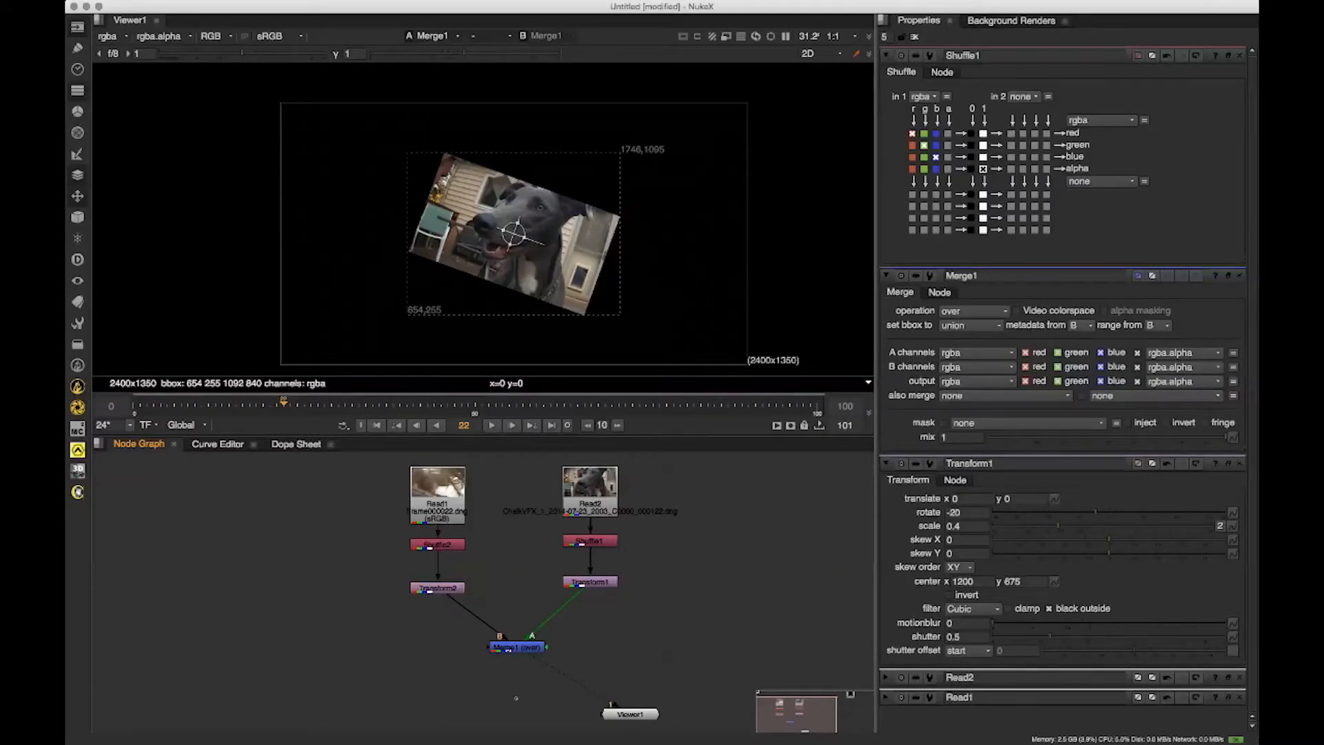
# Step: Move Transform2 from the B branch to directly below Merge1 and show its result in the viewer
pyautogui.click(516, 648)
pyautogui.click(590, 581)
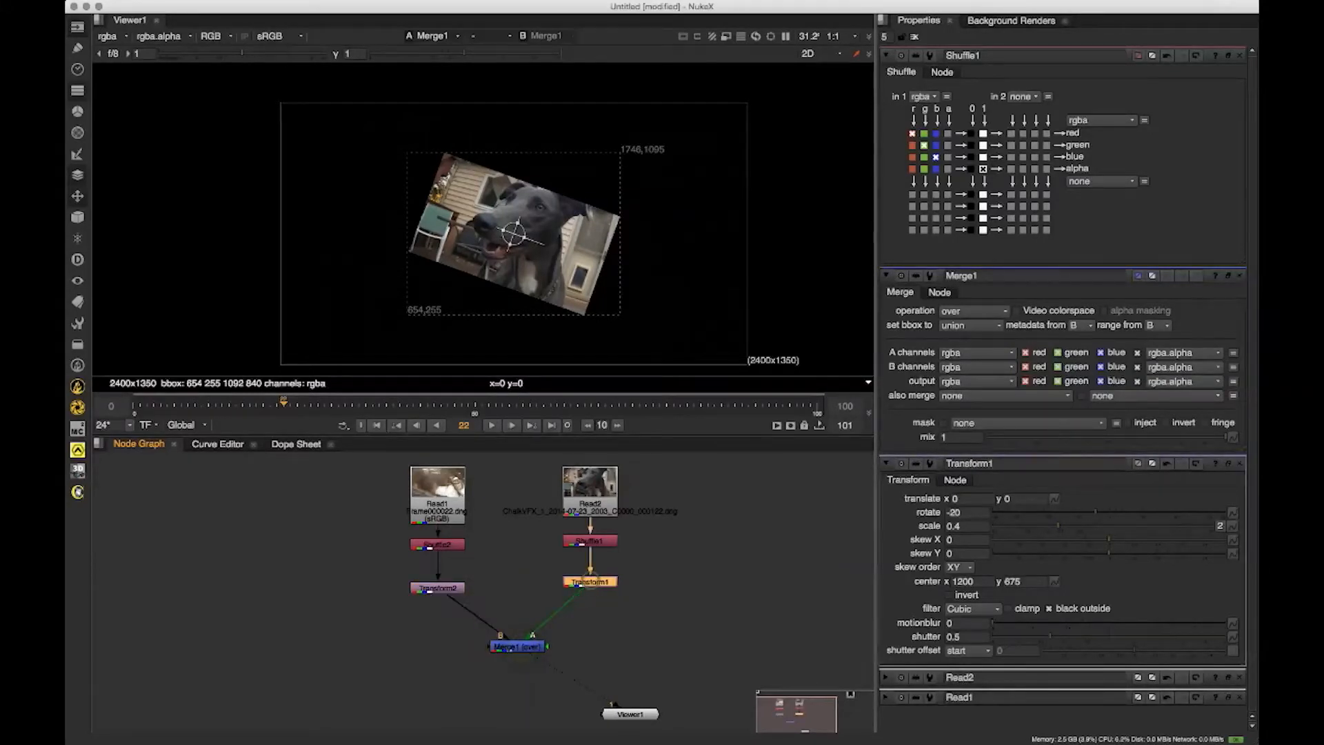
pyautogui.moveTo(453, 599); pyautogui.dragTo(445, 542)
pyautogui.moveTo(438, 564); pyautogui.dragTo(463, 603)
pyautogui.moveTo(446, 586); pyautogui.dragTo(516, 647)
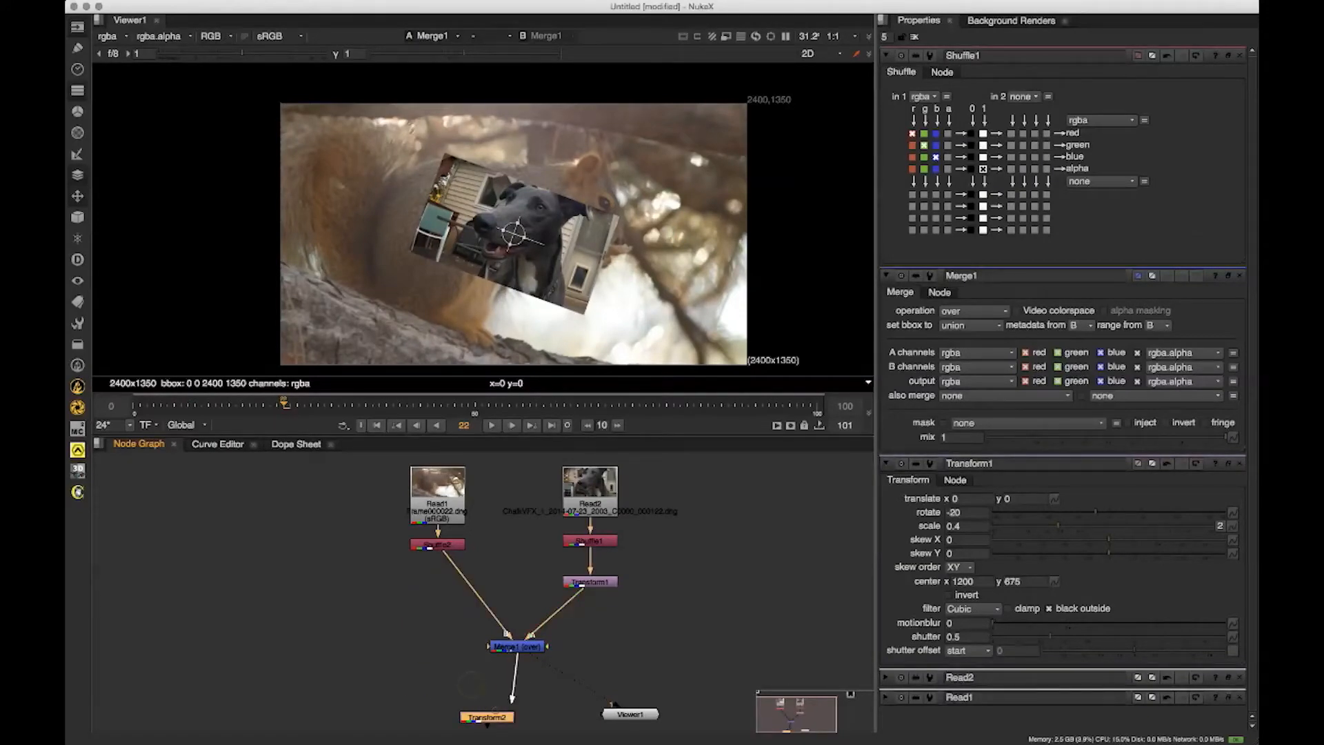
pyautogui.moveTo(487, 717); pyautogui.dragTo(517, 682)
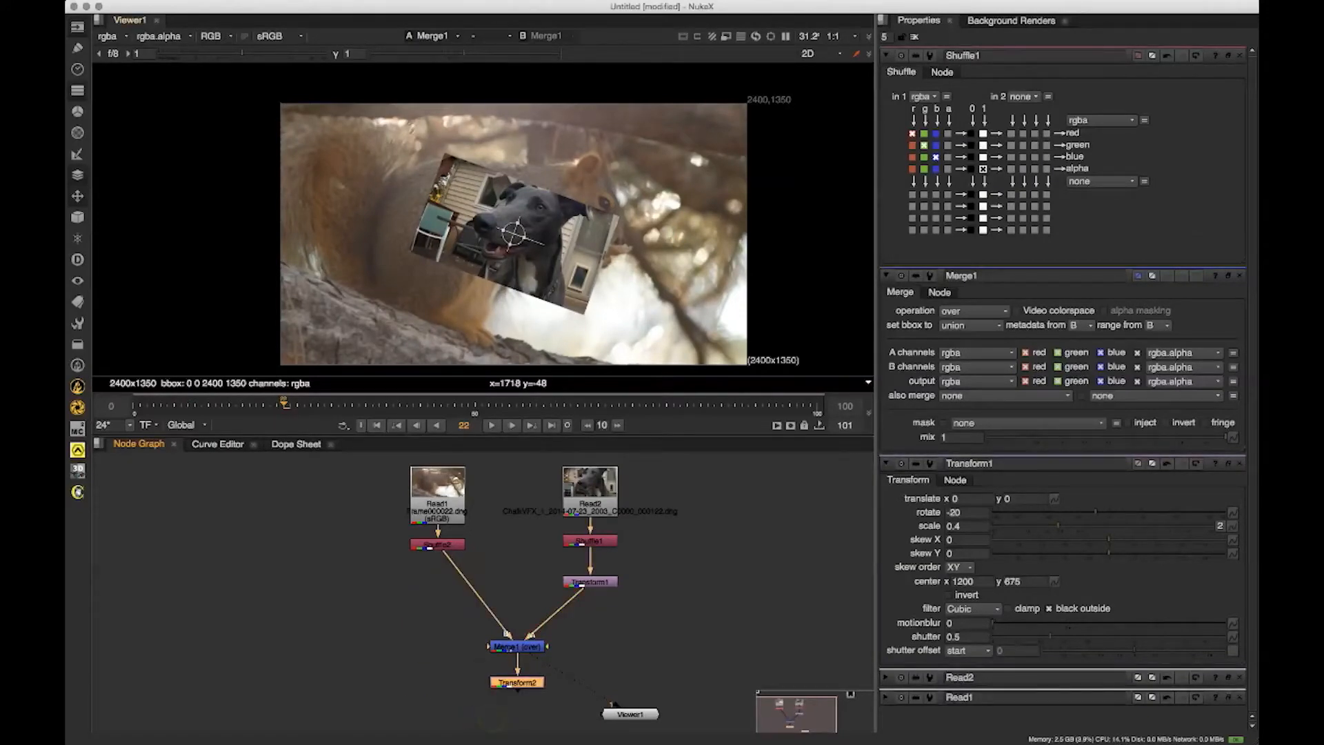
pyautogui.press('1')
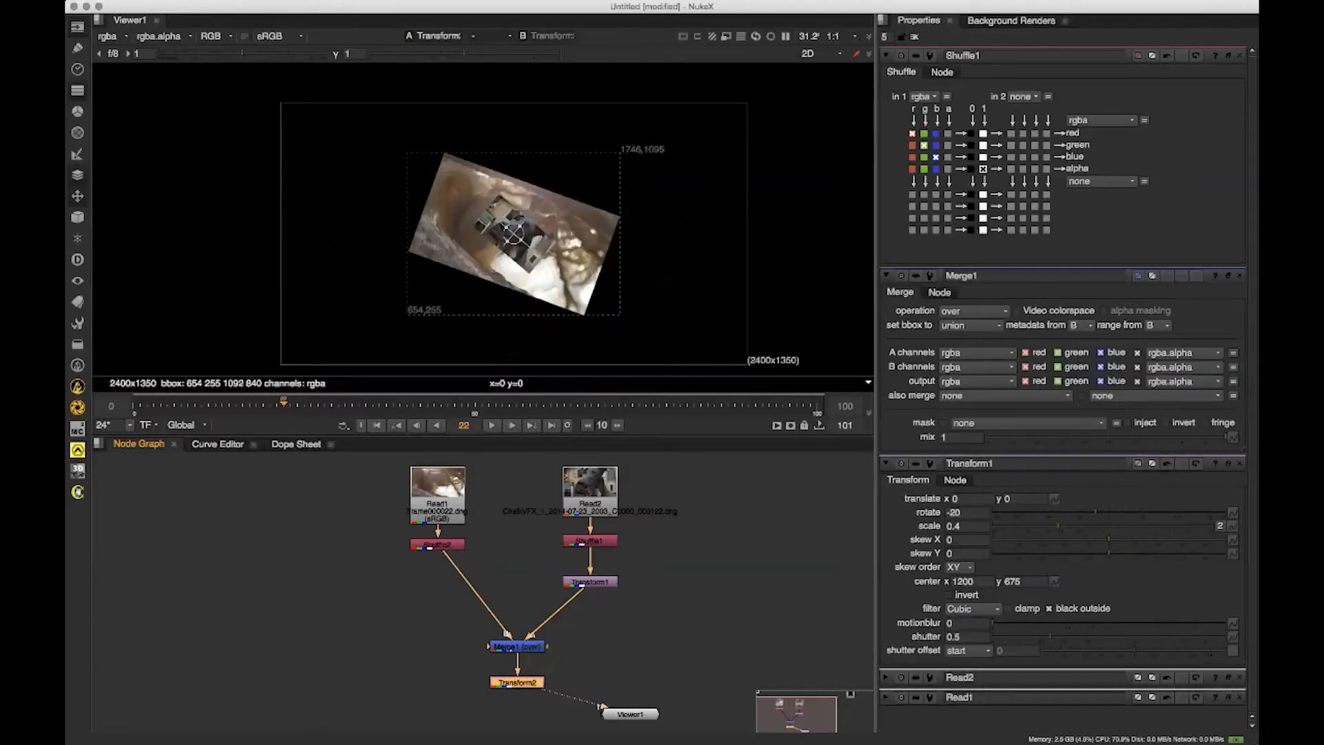
# Step: Examine Transform2's result in the viewer and its place below Merge1 in the node graph
pyautogui.moveTo(534, 279); pyautogui.dragTo(578, 241)
pyautogui.scroll(3, 541, 205)
pyautogui.scroll(-2, 483, 214)
pyautogui.scroll(-2, 555, 239)
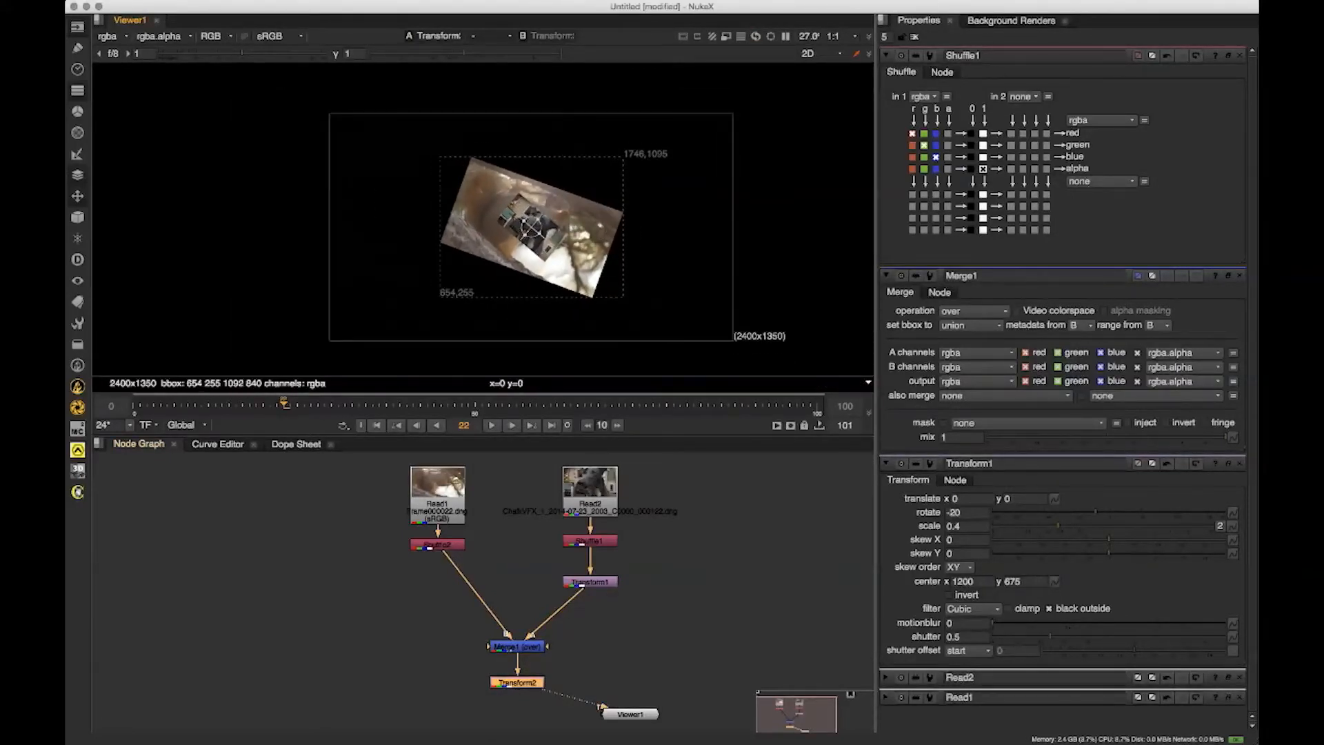
pyautogui.moveTo(539, 692); pyautogui.dragTo(558, 622)
pyautogui.scroll(-1, 574, 654)
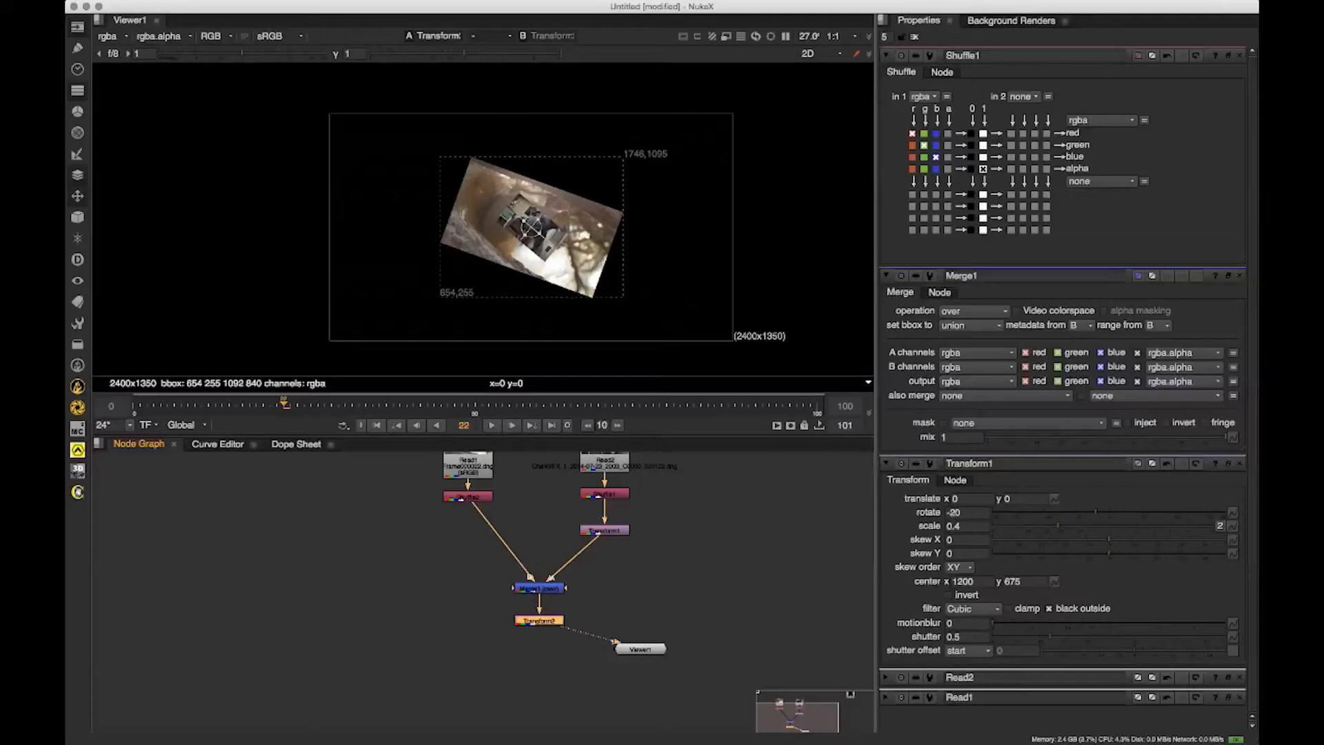
pyautogui.click(512, 704)
pyautogui.click(549, 618)
pyautogui.click(507, 701)
pyautogui.moveTo(507, 701); pyautogui.dragTo(511, 700)
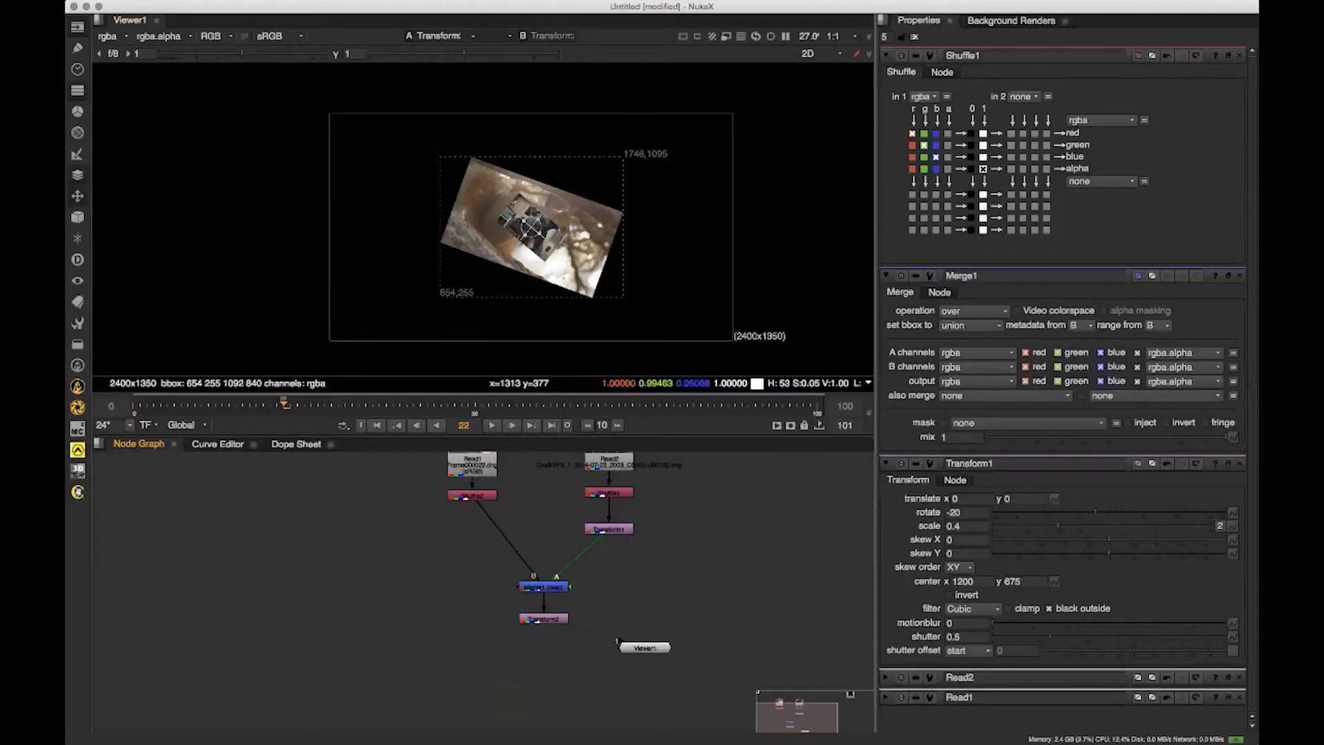
# Step: Delete Transform2 from below Merge1 so the viewer is fed by Merge1 again
pyautogui.scroll(2, 564, 278)
pyautogui.hotkey('ctrl', 'z')
pyautogui.hotkey('ctrl', 'z')
pyautogui.press('Delete')
pyautogui.scroll(2, 699, 600)
pyautogui.moveTo(700, 600); pyautogui.dragTo(707, 614)
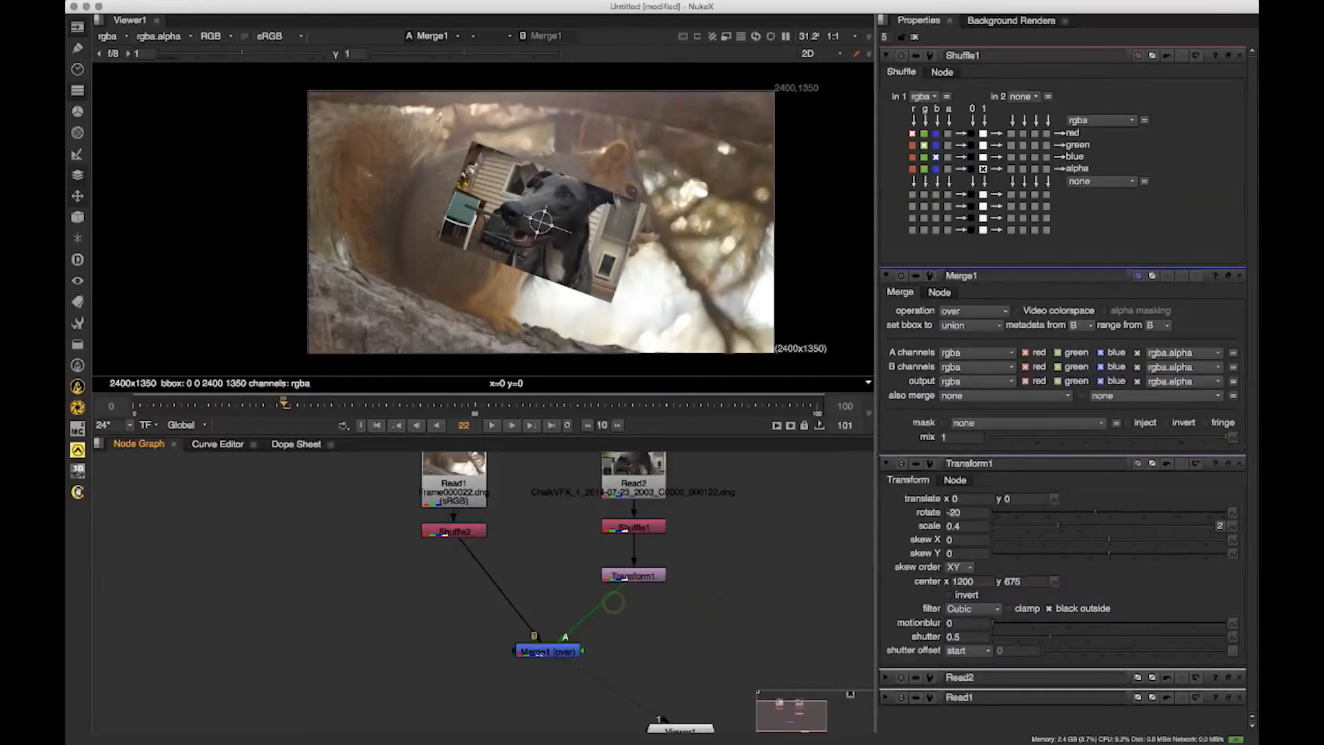
# Step: Insert a Roto node between Shuffle1 and Transform1 on the A branch
pyautogui.scroll(-2, 614, 606)
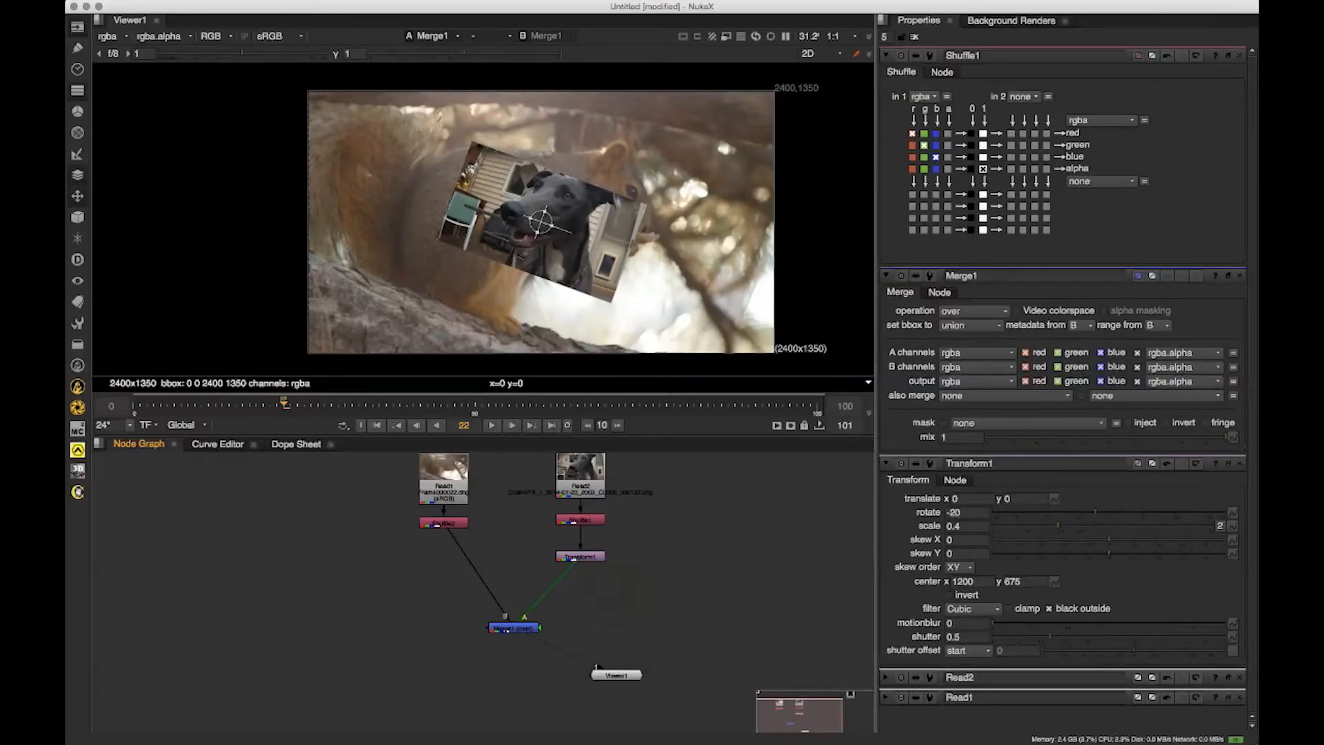
pyautogui.click(78, 48)
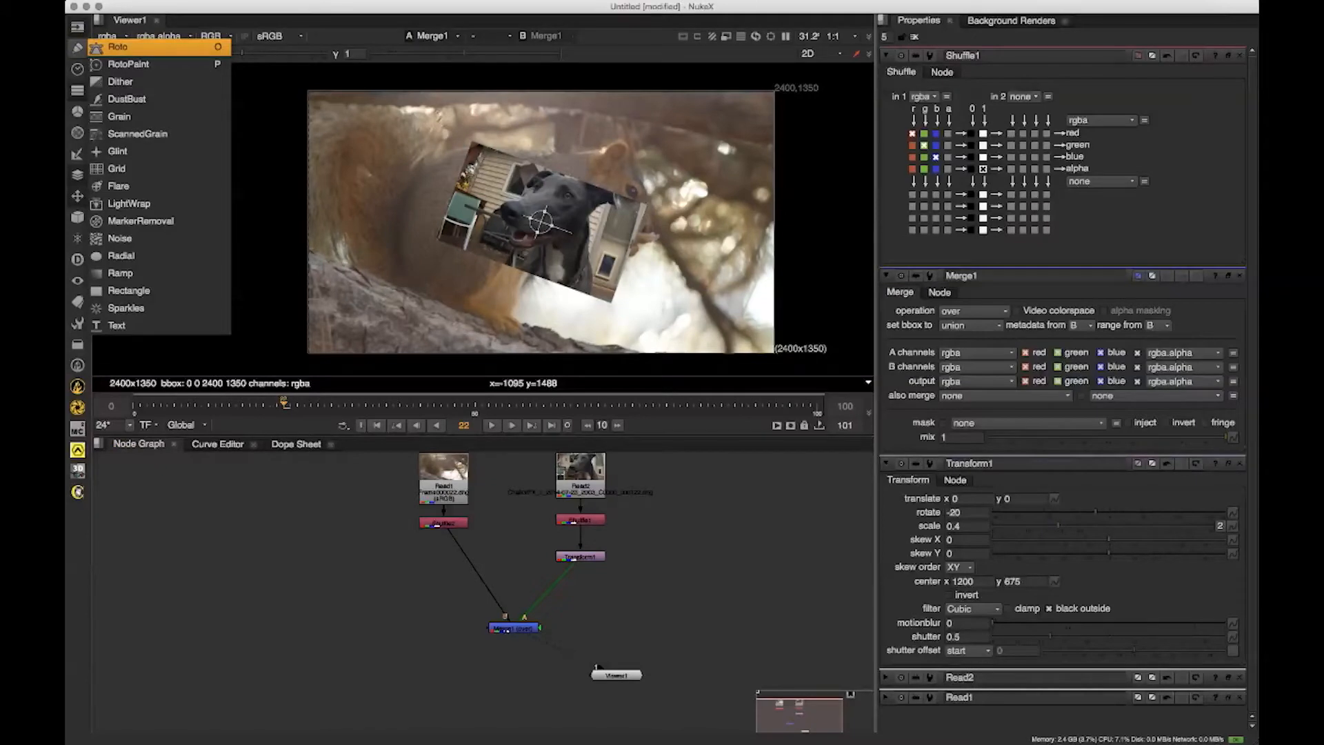
pyautogui.press('Down')
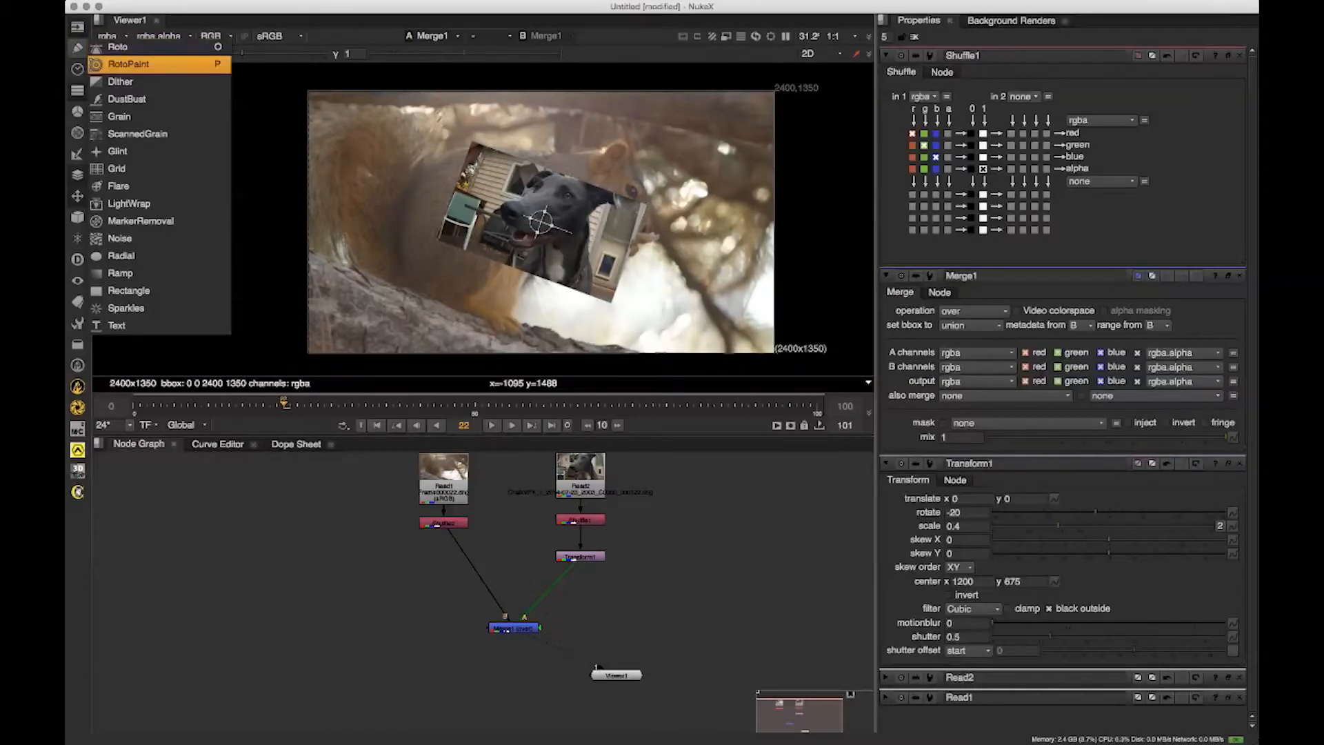
pyautogui.press('Up')
pyautogui.press('Return')
pyautogui.moveTo(629, 574); pyautogui.dragTo(585, 551)
pyautogui.click(600, 635)
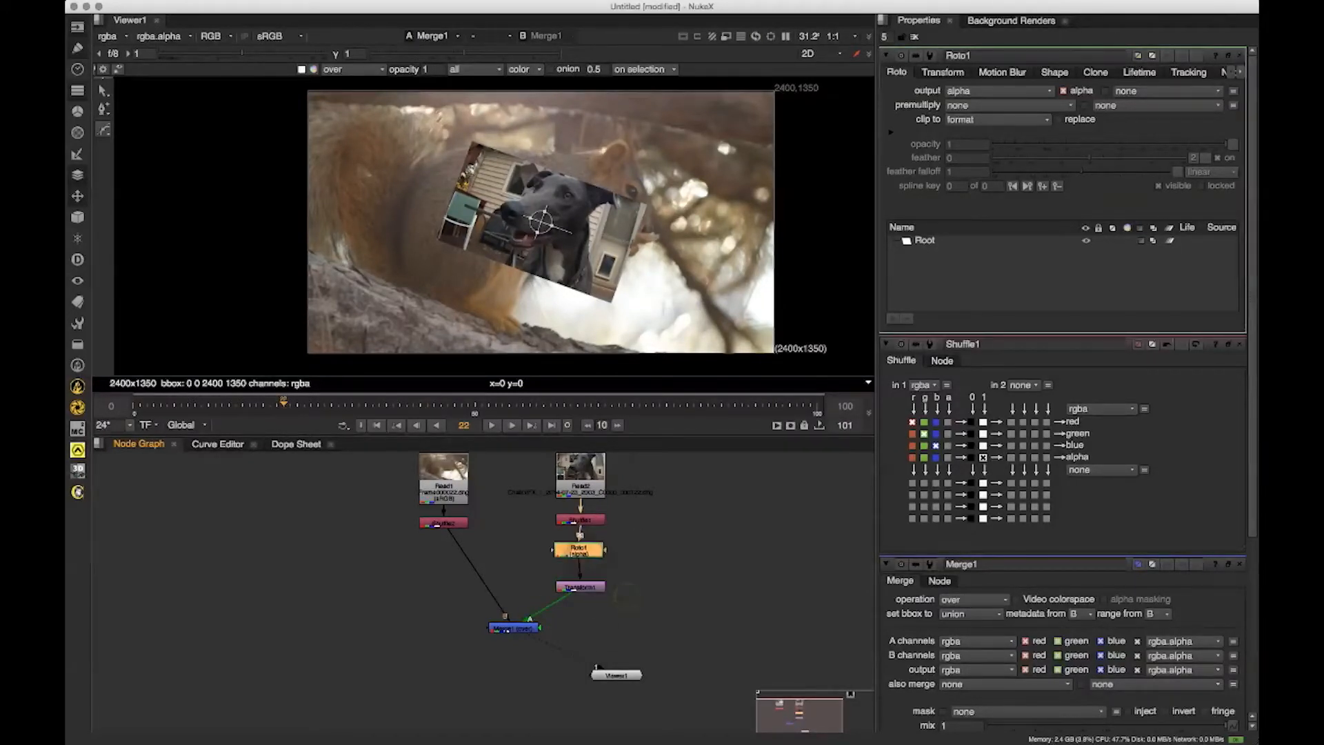
# Step: Show Roto1's output in the viewer and shift the Viewer1 node slightly aside in the node graph
pyautogui.press('1')
pyautogui.moveTo(616, 676); pyautogui.dragTo(636, 668)
pyautogui.moveTo(650, 230); pyautogui.dragTo(613, 244)
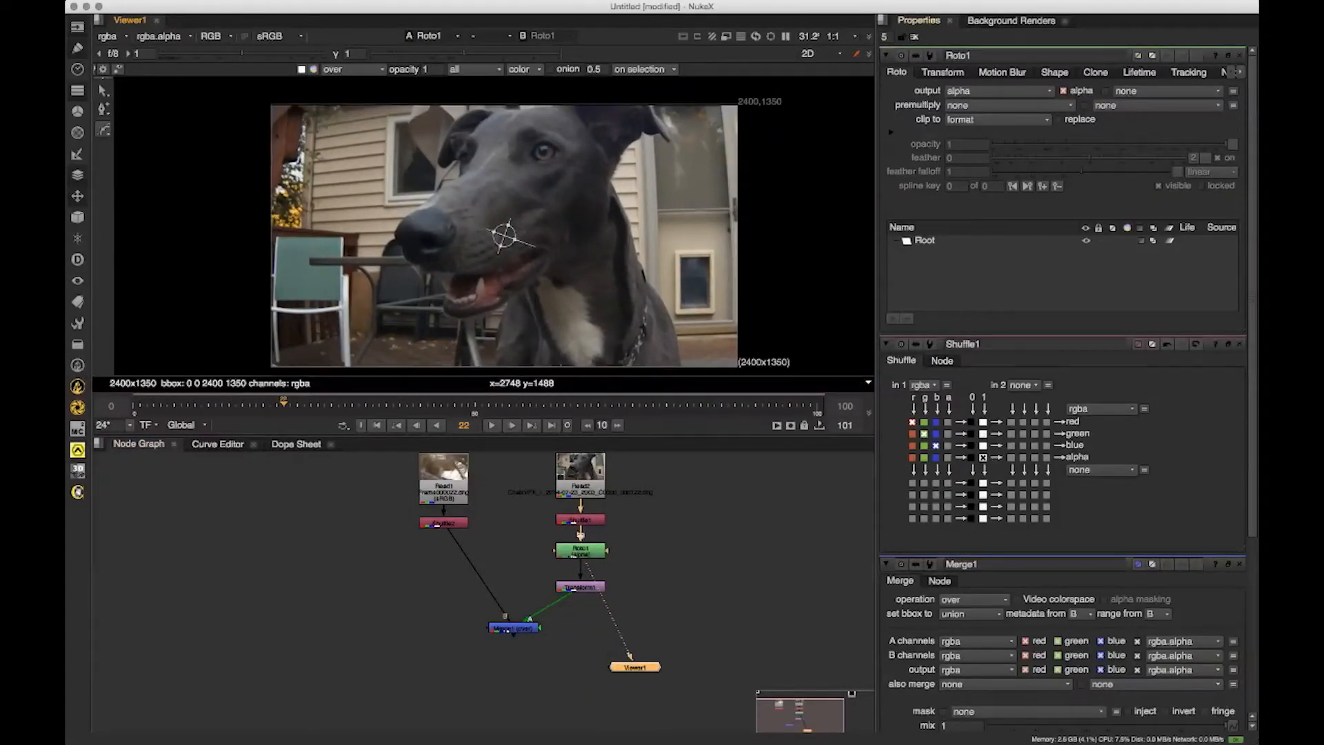
# Step: Close all open node properties and reopen only those of Roto1
pyautogui.click(914, 35)
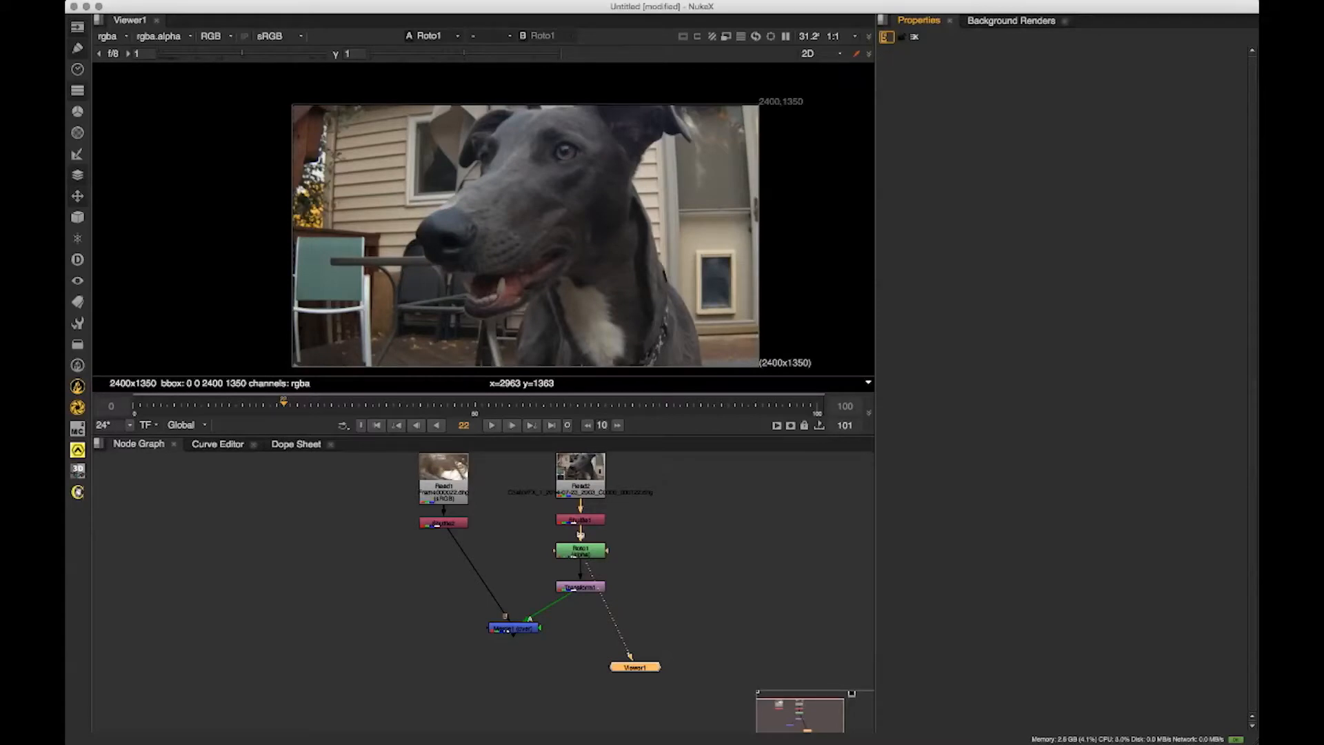
pyautogui.click(691, 556)
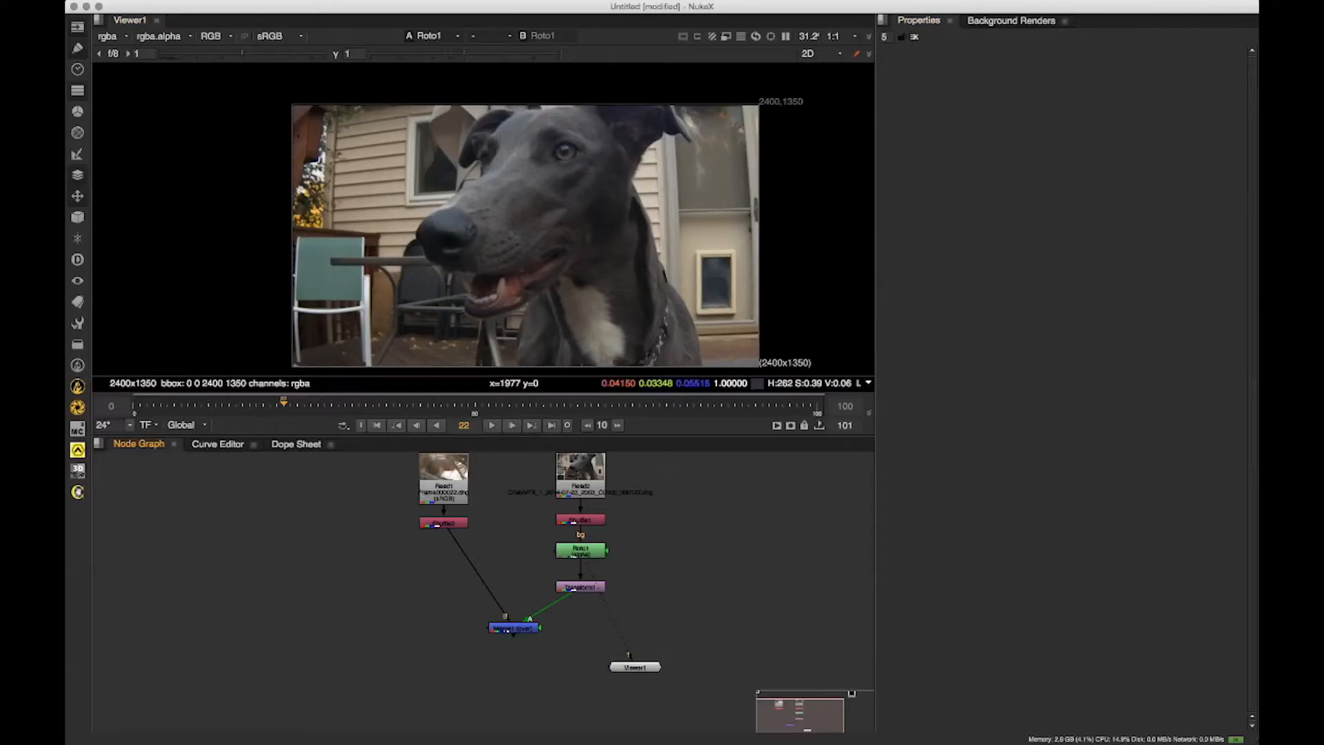
pyautogui.doubleClick(580, 550)
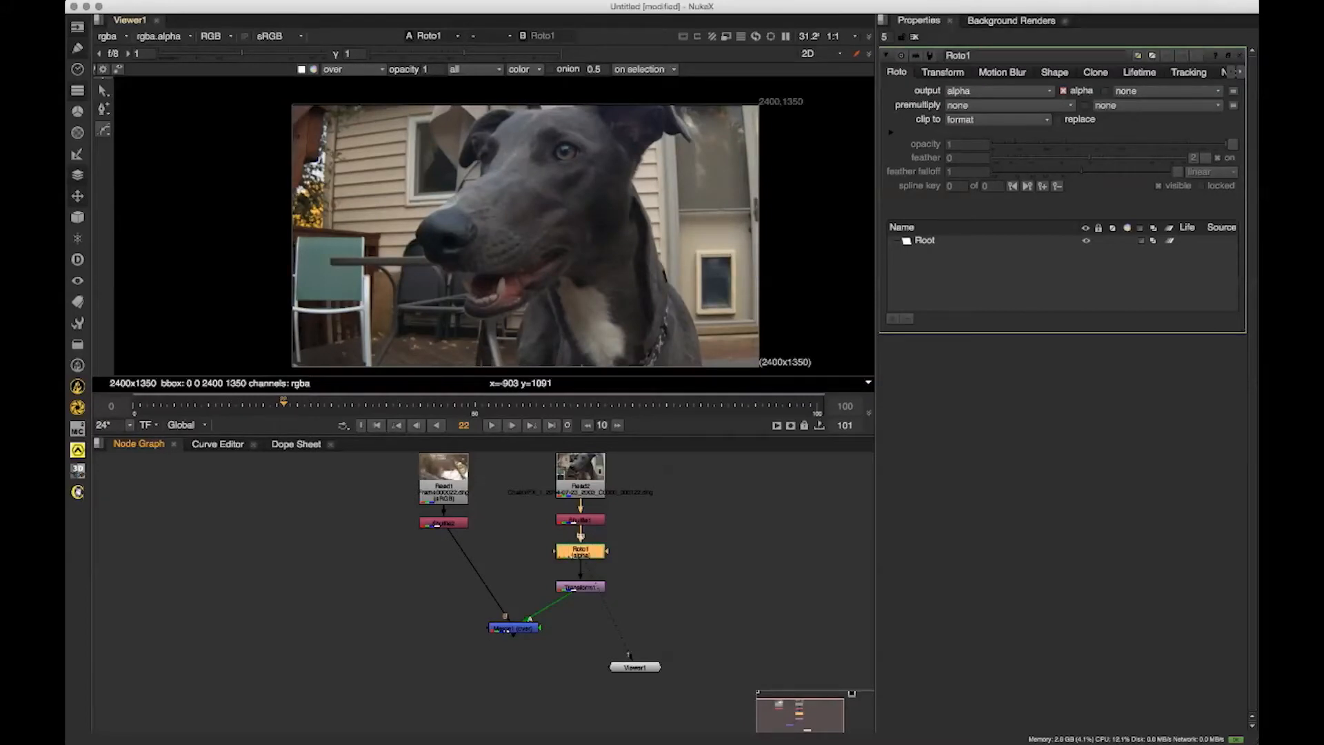
# Step: Begin a Bezier roto shape on the dog, tracing from the brow down the muzzle, around the nose and along the open mouth
pyautogui.click(103, 129)
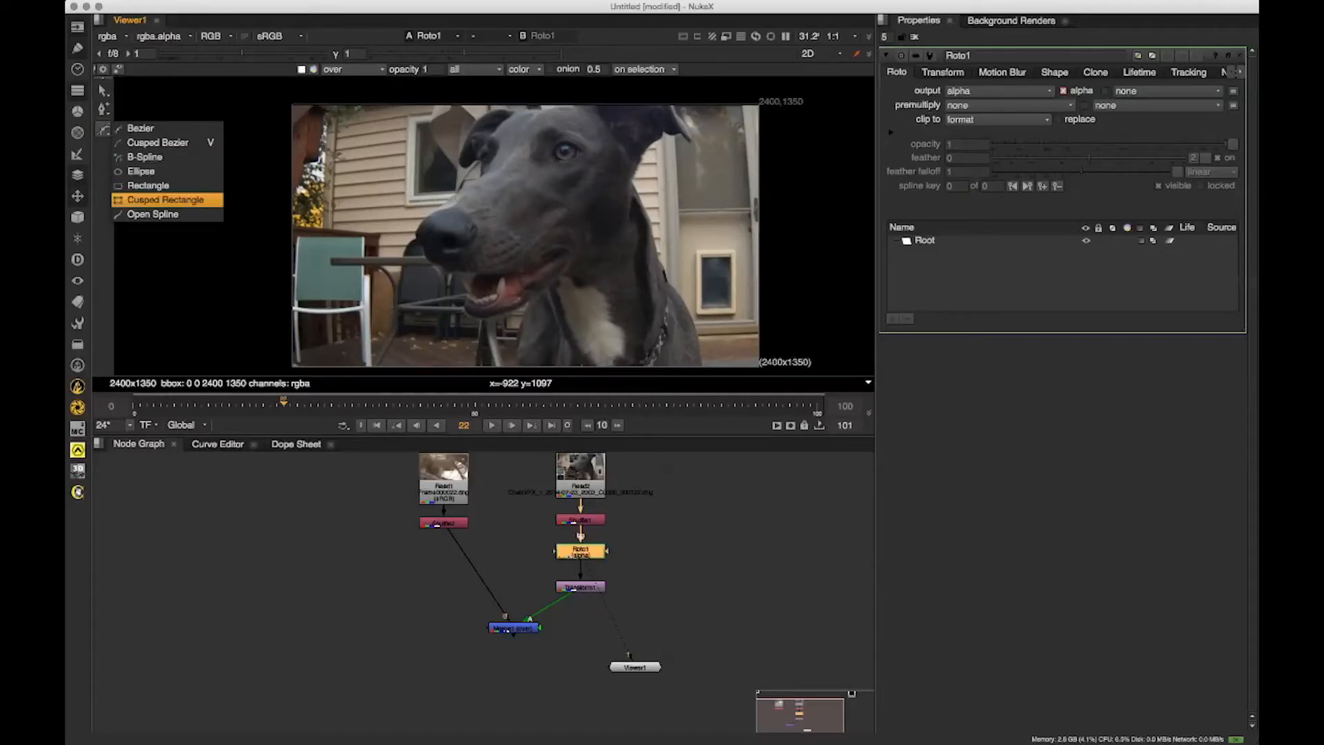
pyautogui.click(140, 128)
pyautogui.moveTo(490, 219); pyautogui.dragTo(396, 249)
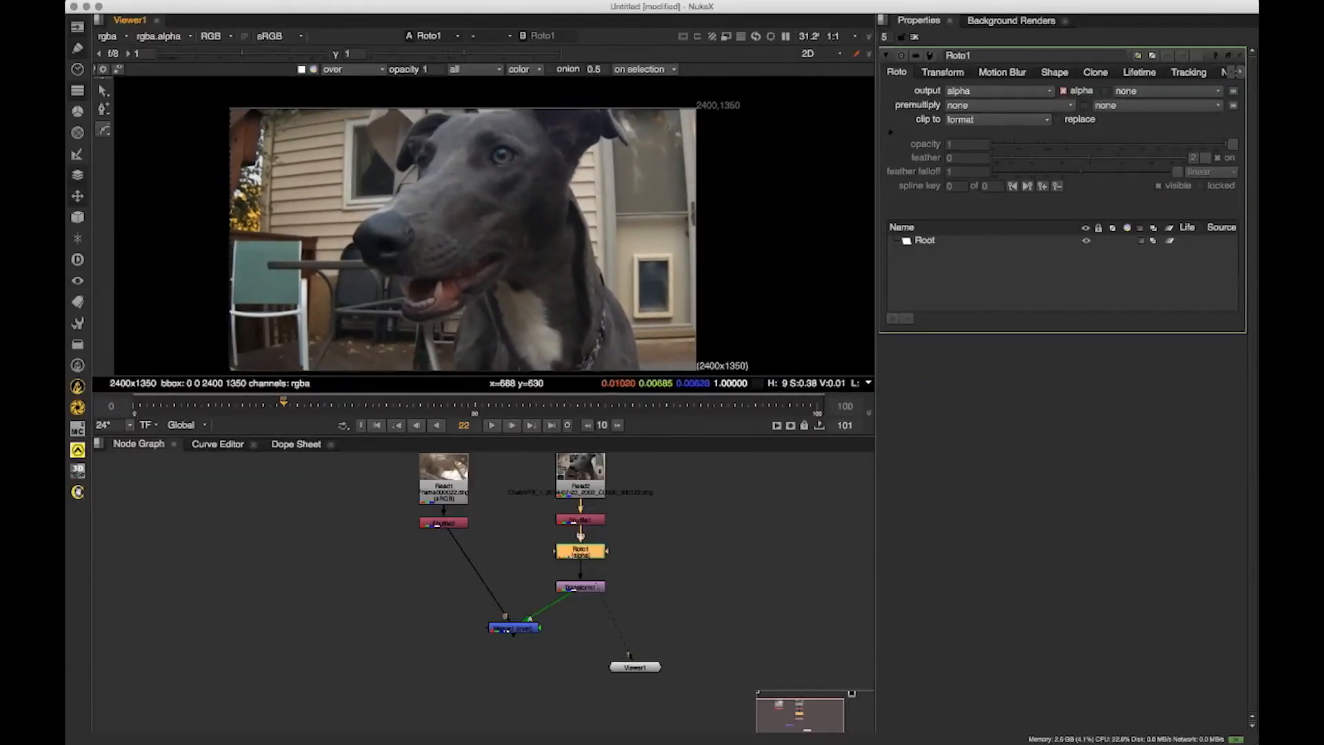
pyautogui.scroll(4, 411, 183)
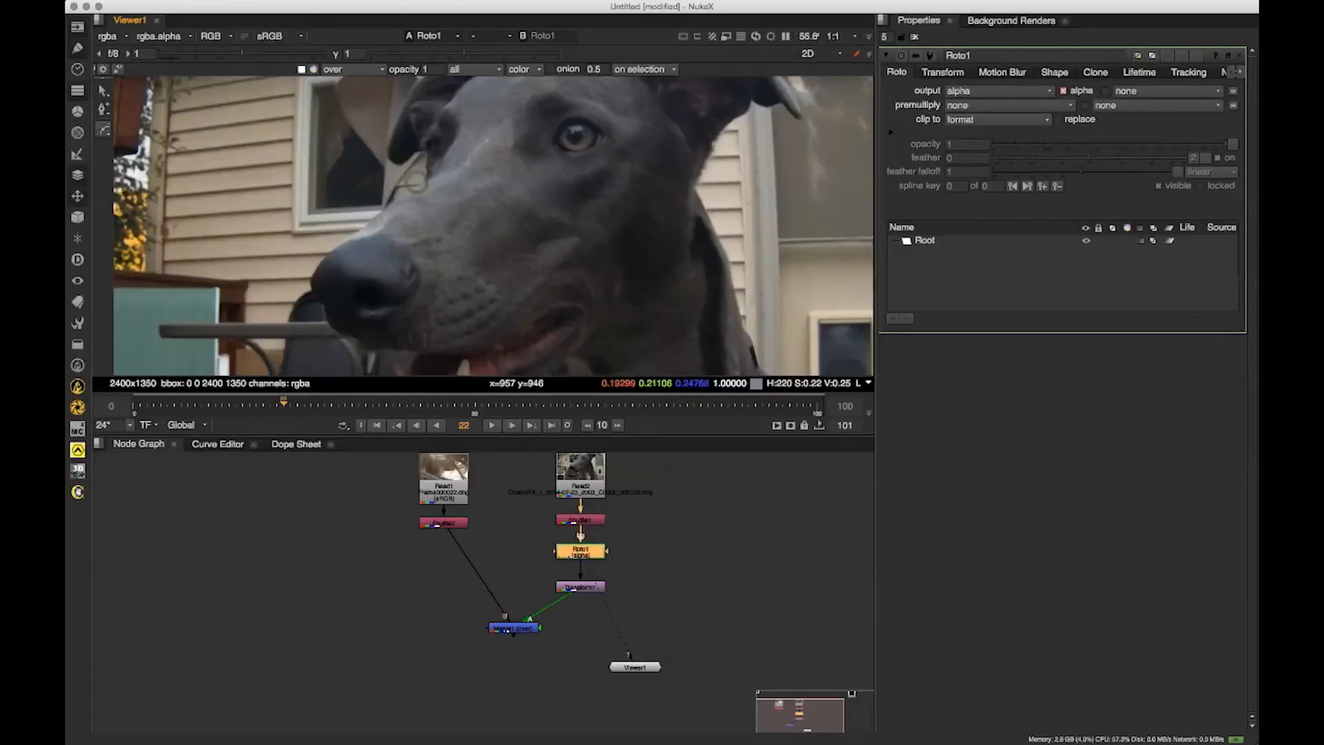
pyautogui.click(422, 181)
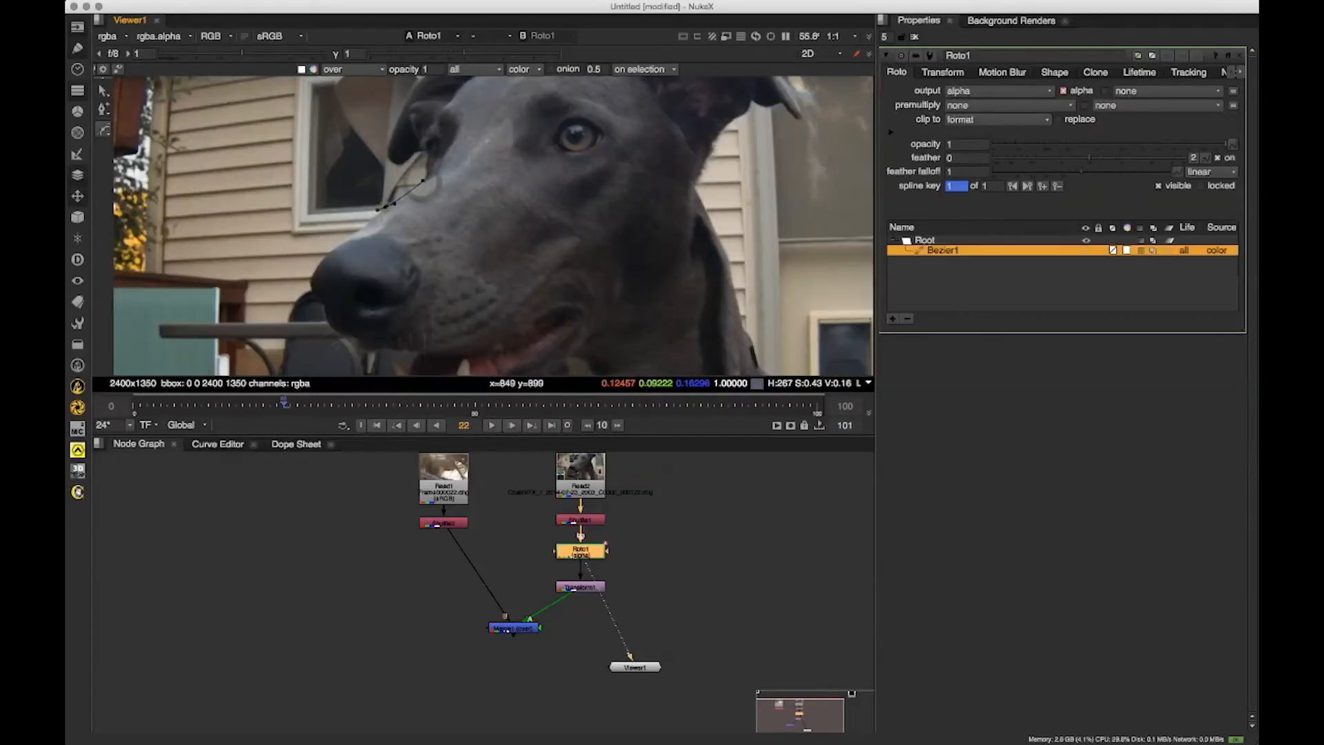
pyautogui.click(376, 213)
pyautogui.moveTo(353, 235); pyautogui.dragTo(333, 201)
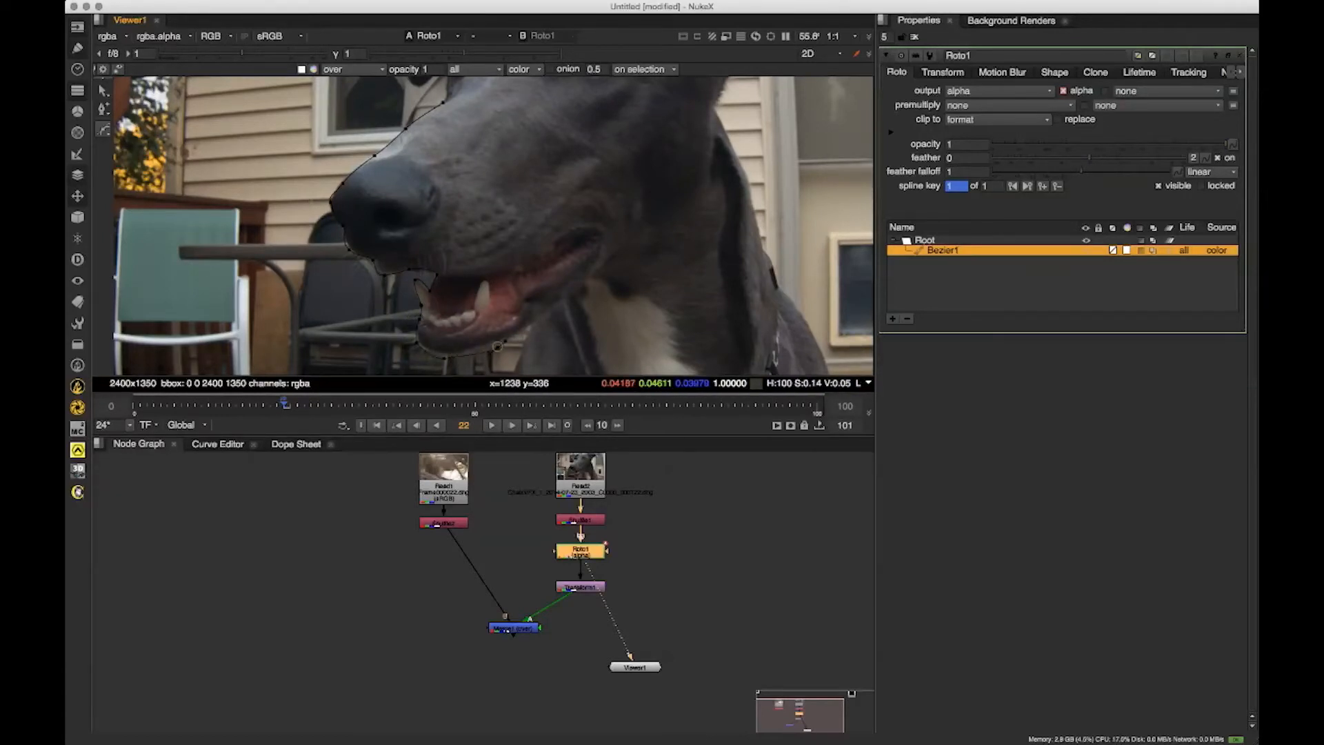
# Step: Continue the Bezier from the jaw down the chest, past the frame's lower edge, up the back of the neck and around the far ear
pyautogui.scroll(-2, 535, 325)
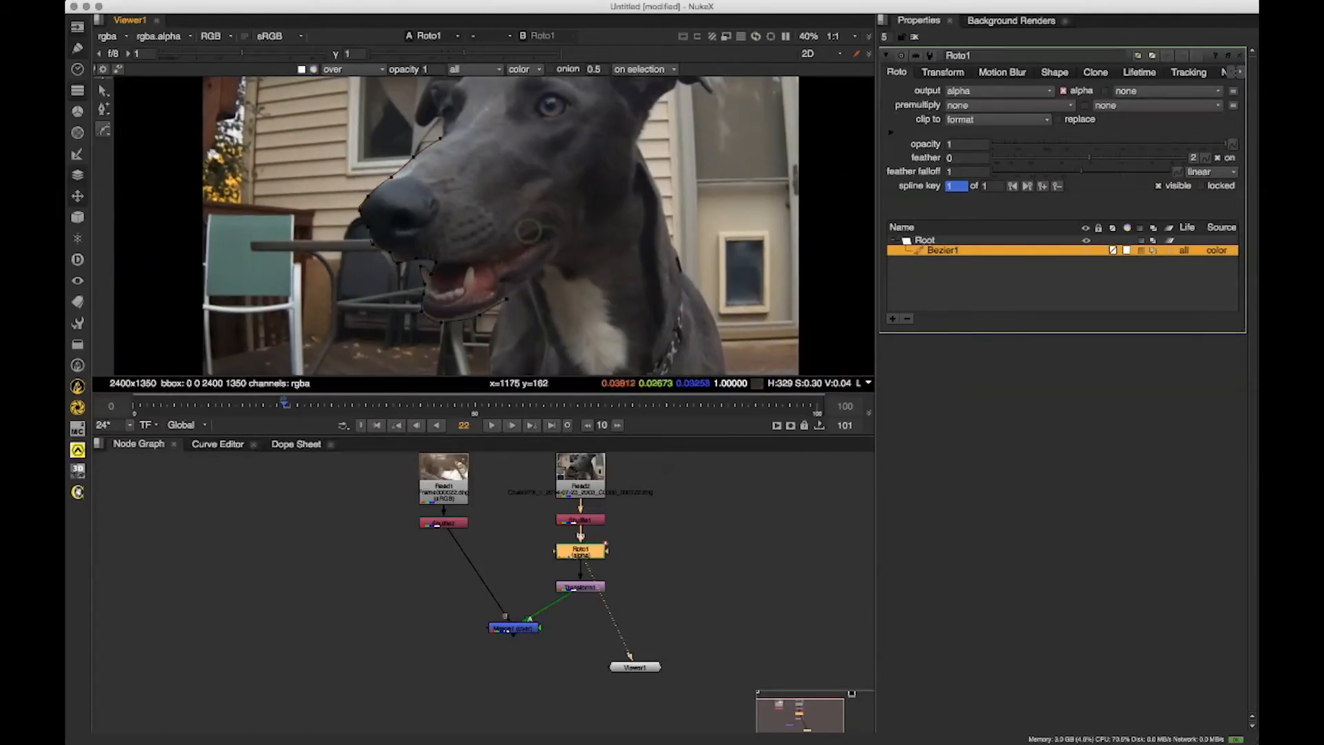
pyautogui.scroll(-2, 512, 298)
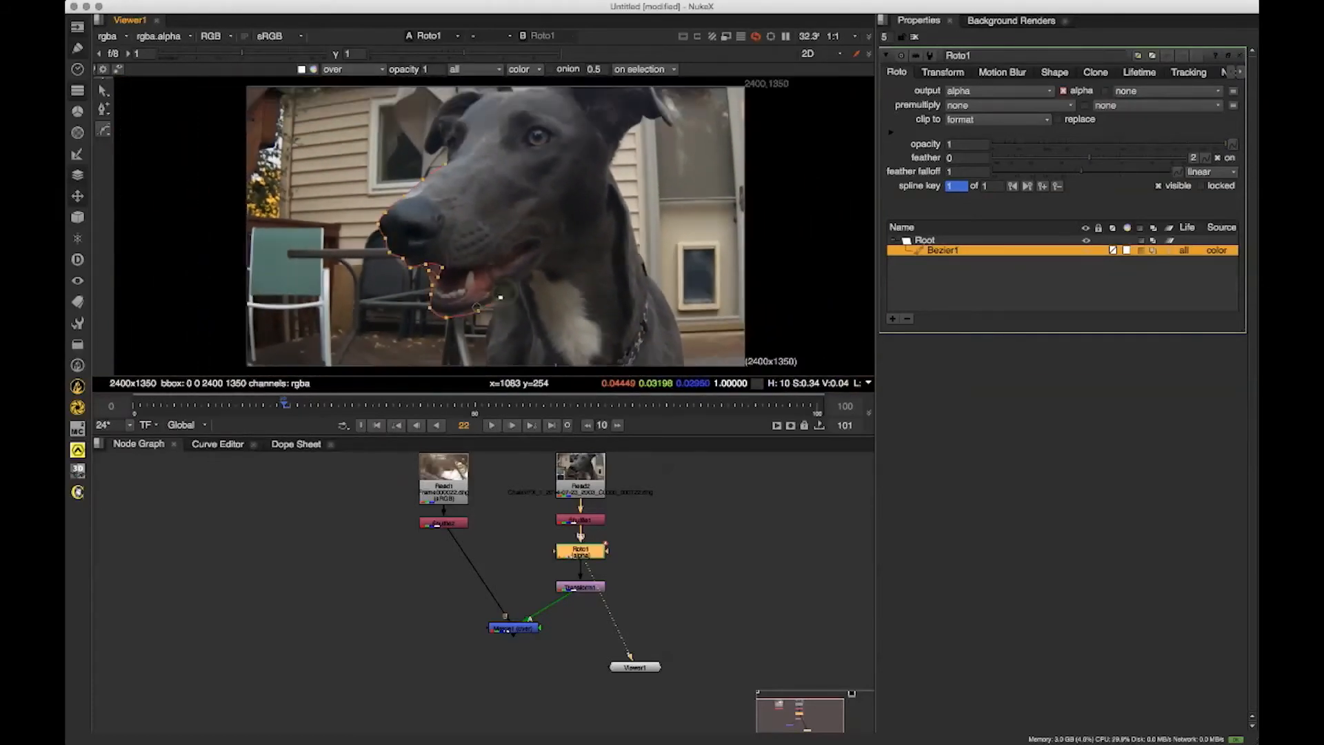
pyautogui.click(483, 367)
pyautogui.click(632, 271)
pyautogui.click(616, 212)
pyautogui.click(599, 173)
pyautogui.click(611, 145)
pyautogui.click(634, 129)
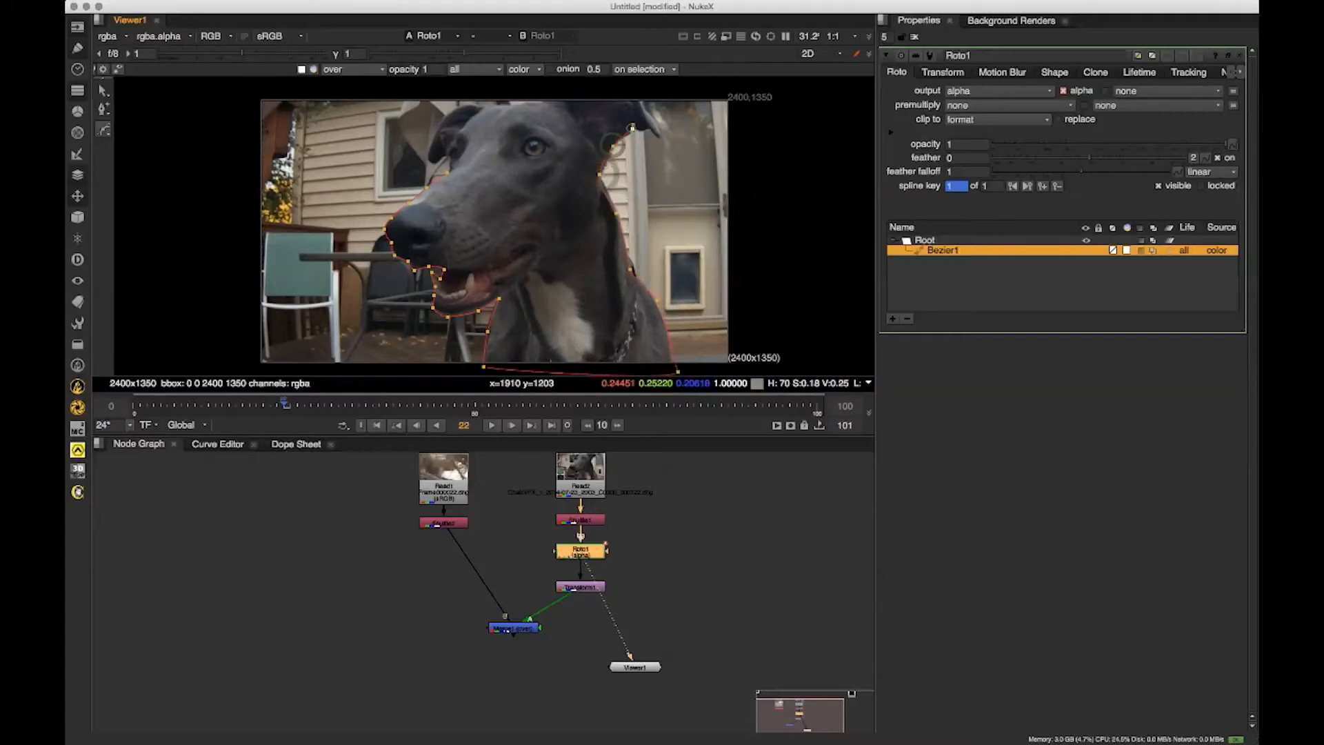
pyautogui.click(647, 131)
pyautogui.click(662, 135)
pyautogui.click(633, 93)
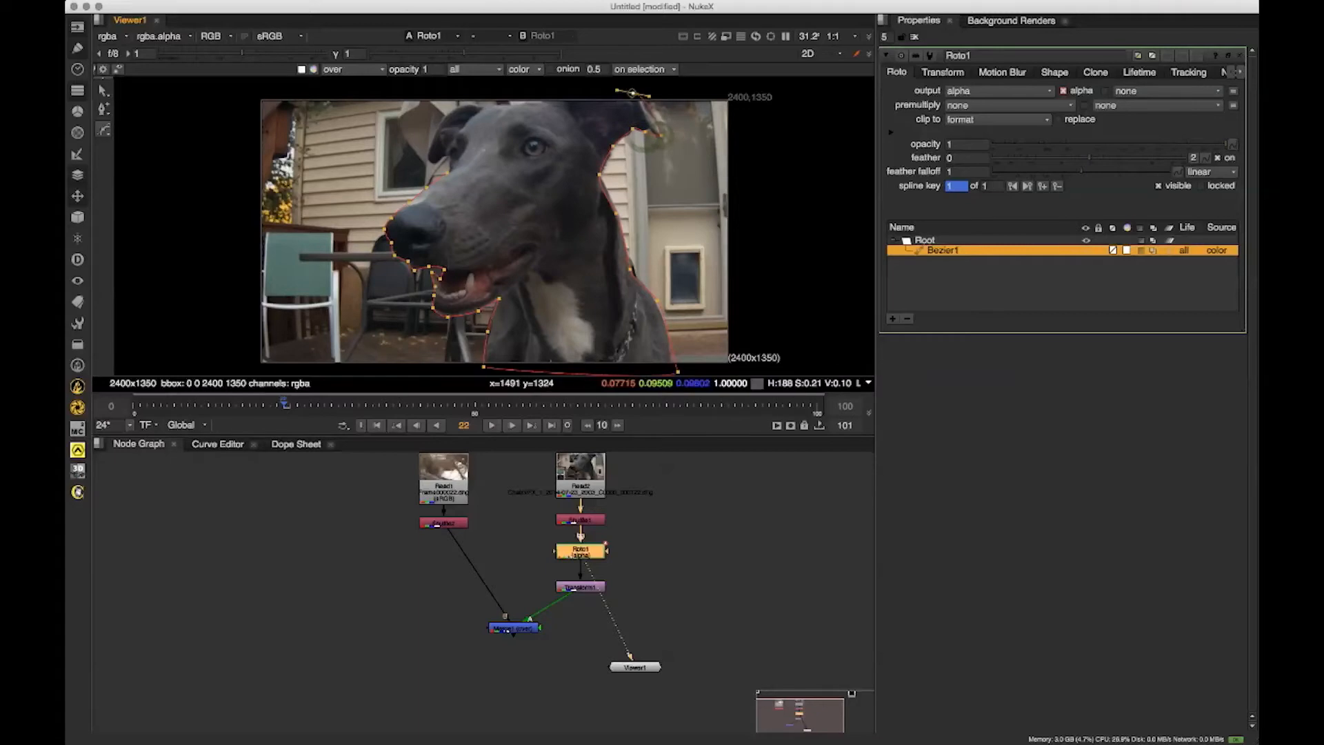
# Step: Trace the top of the dog's head and its near ear, closing the Bezier shape at the brow
pyautogui.click(533, 104)
pyautogui.click(501, 103)
pyautogui.click(479, 103)
pyautogui.click(454, 111)
pyautogui.click(439, 127)
pyautogui.click(430, 145)
pyautogui.click(428, 182)
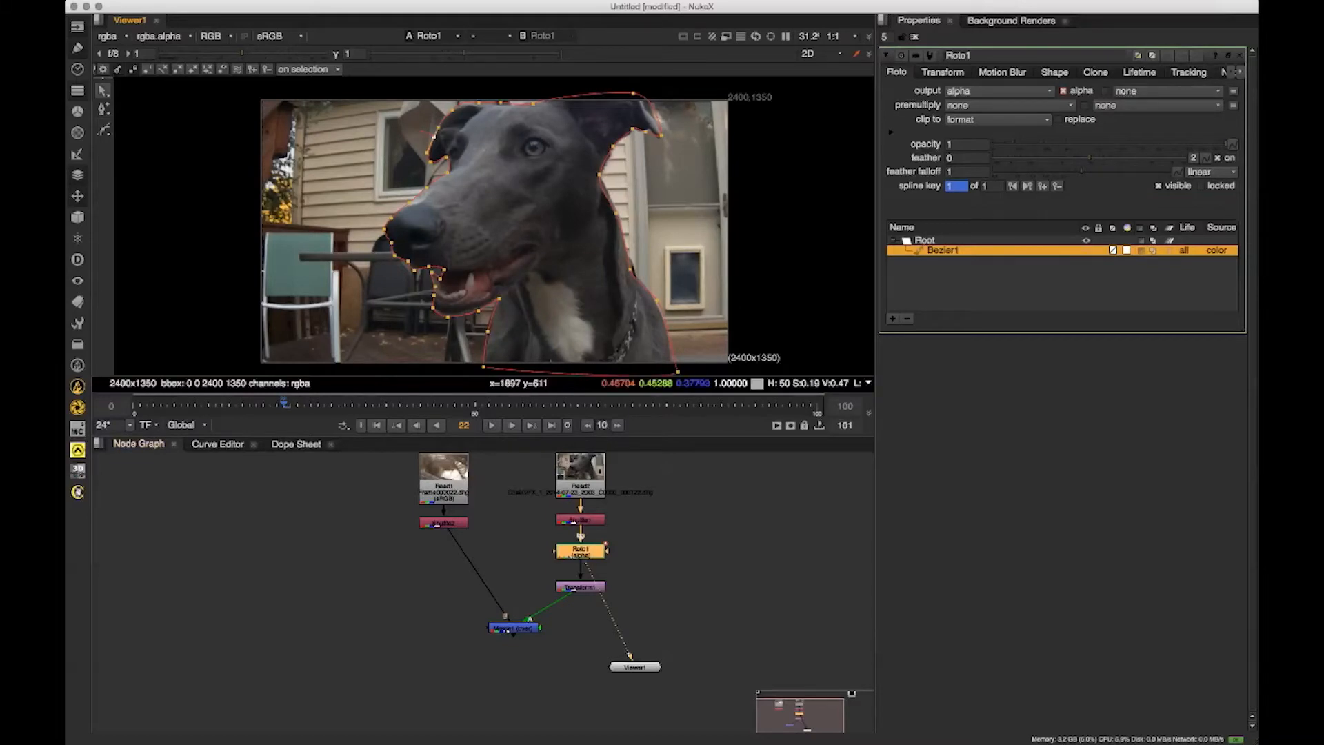
# Step: Pull Roto1 out of the A branch to view its alpha alone, and reinsert it between Shuffle1 and Transform1
pyautogui.moveTo(581, 550); pyautogui.dragTo(642, 512)
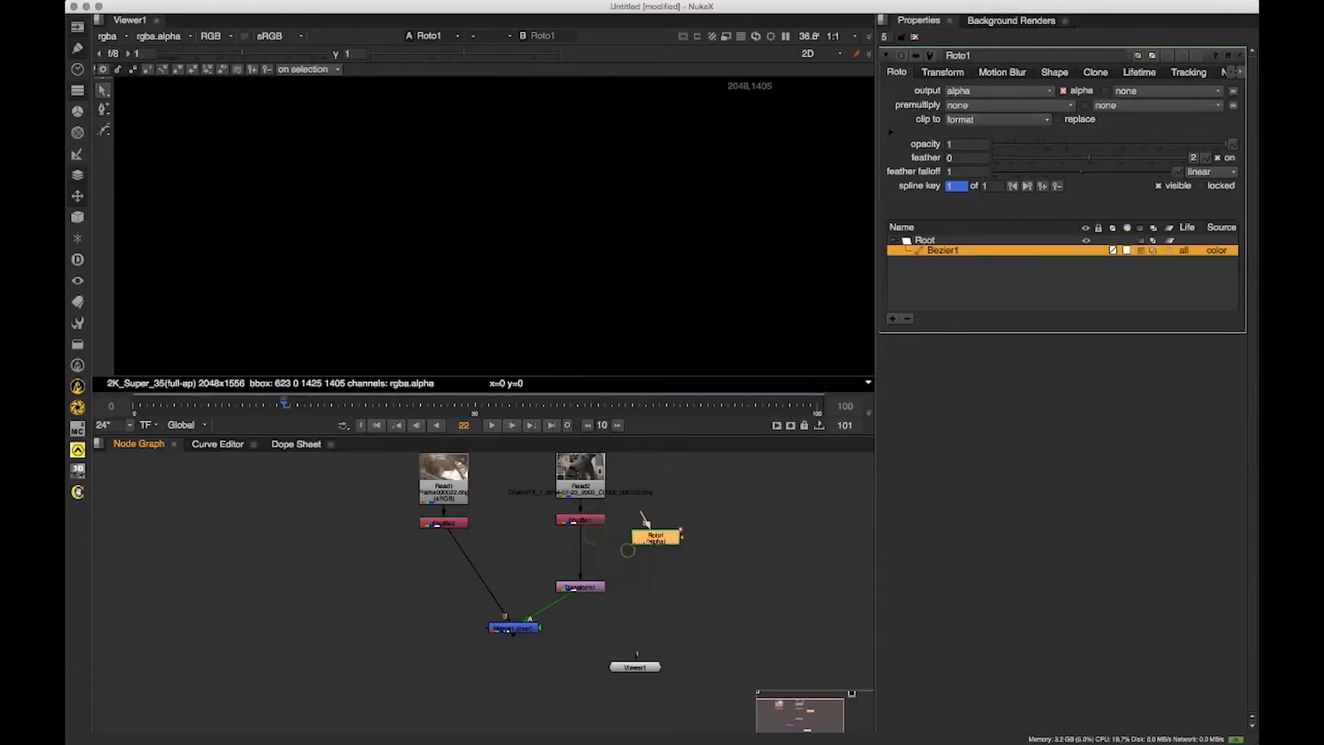
pyautogui.press('a')
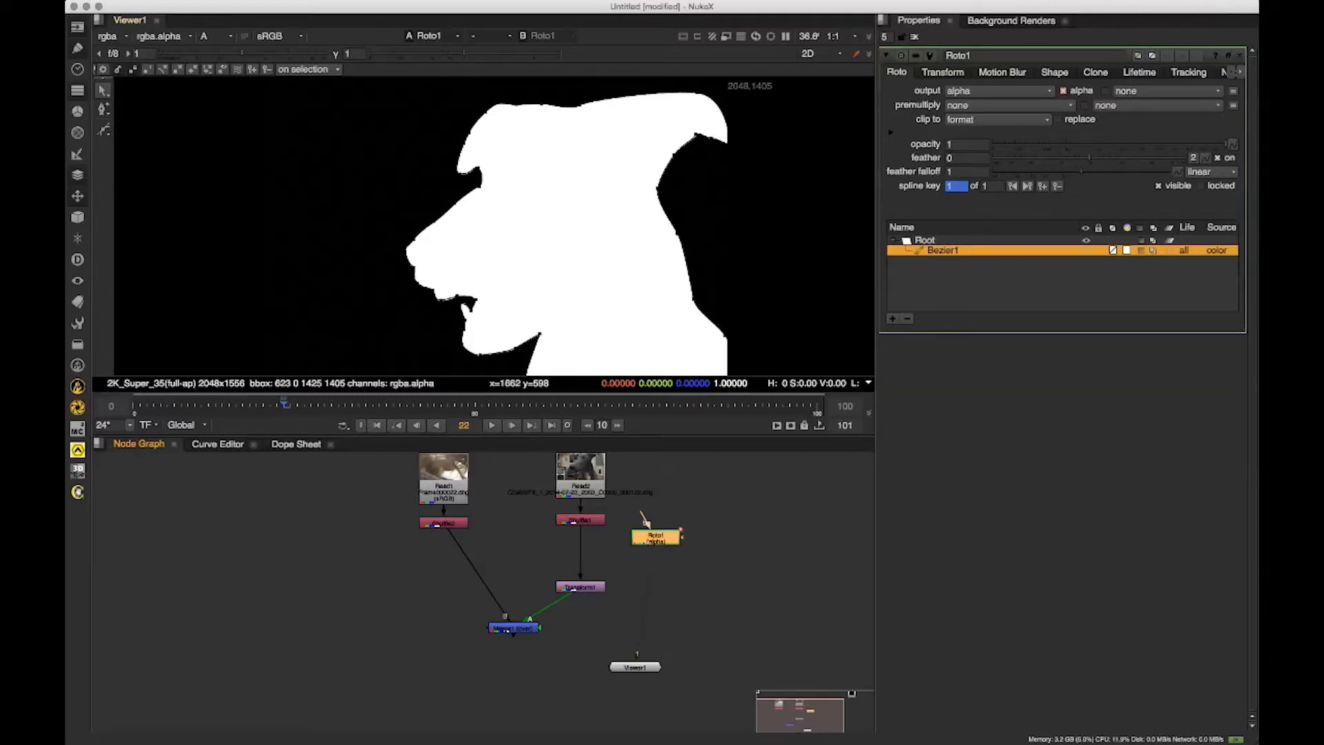
pyautogui.moveTo(646, 522); pyautogui.dragTo(577, 536)
pyautogui.press('a')
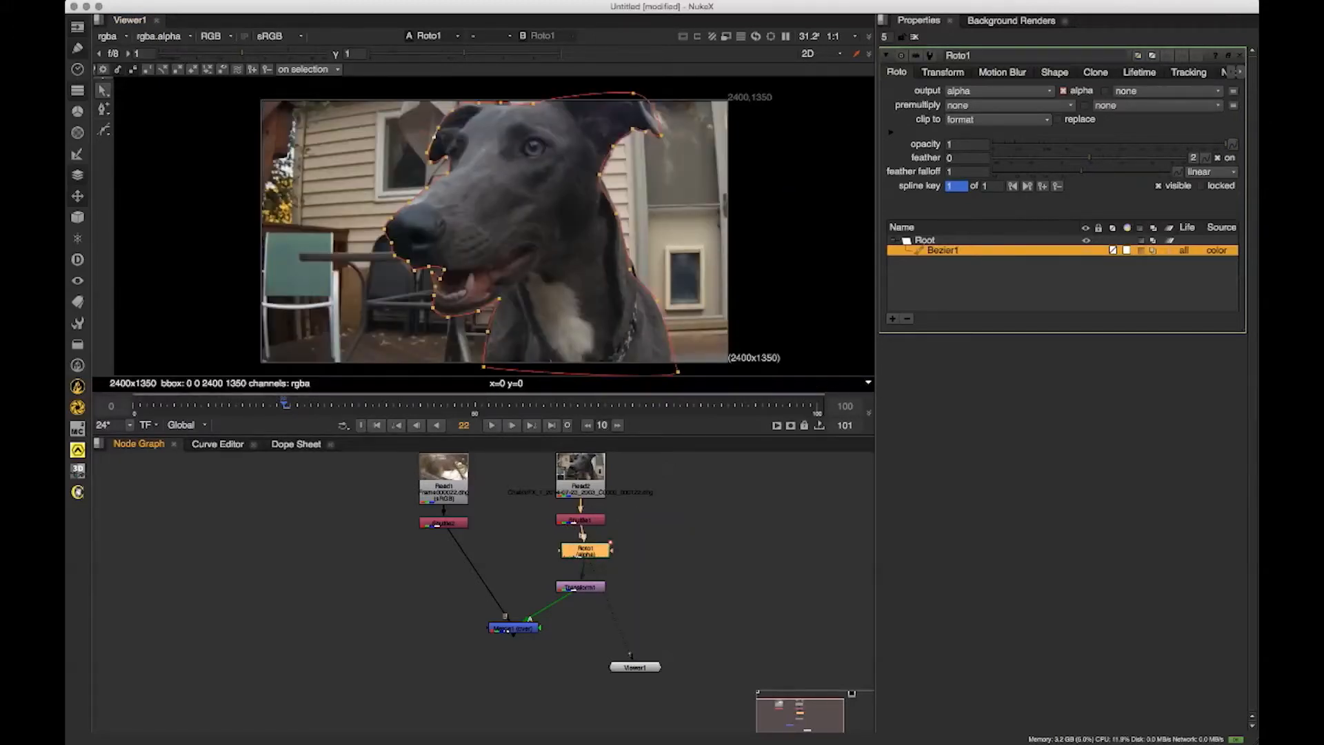
pyautogui.moveTo(602, 552); pyautogui.dragTo(597, 550)
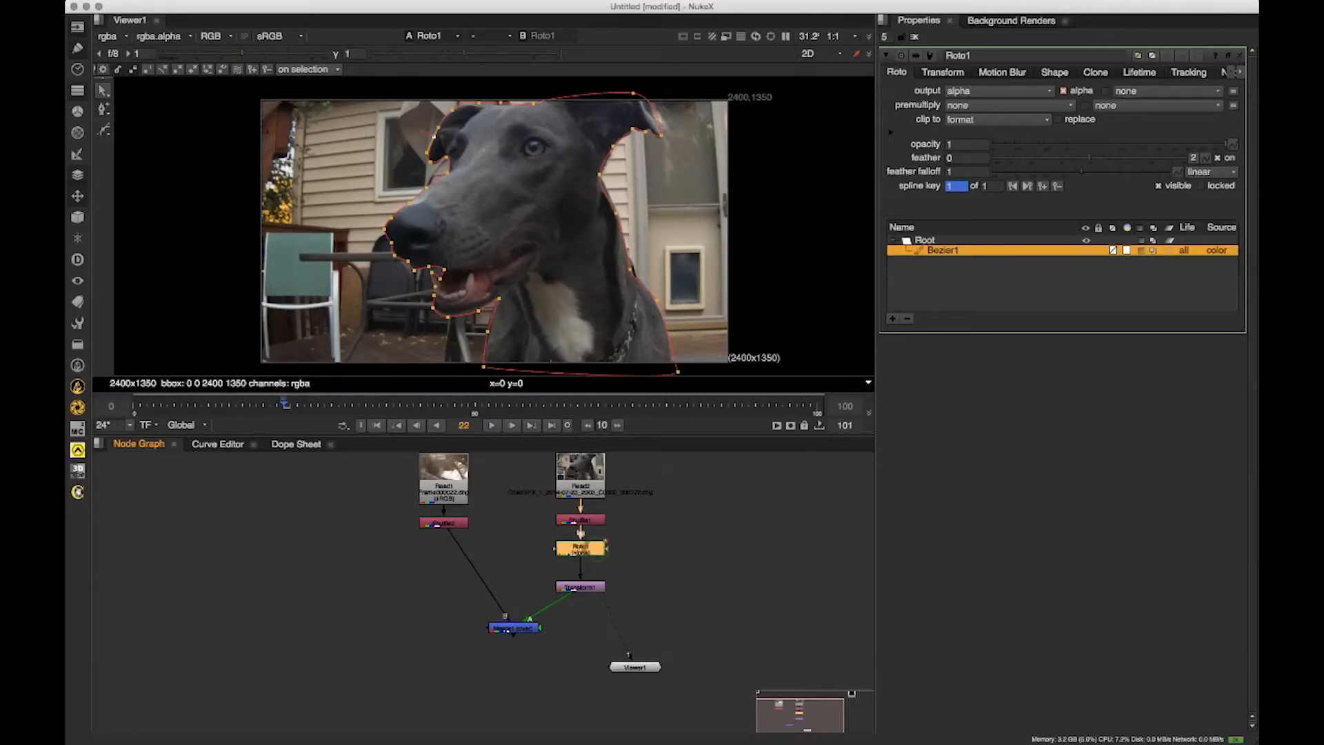
# Step: View Roto1's alpha in the viewer, try the replace option, then turn it off and return to the colour view
pyautogui.moveTo(635, 667); pyautogui.dragTo(664, 632)
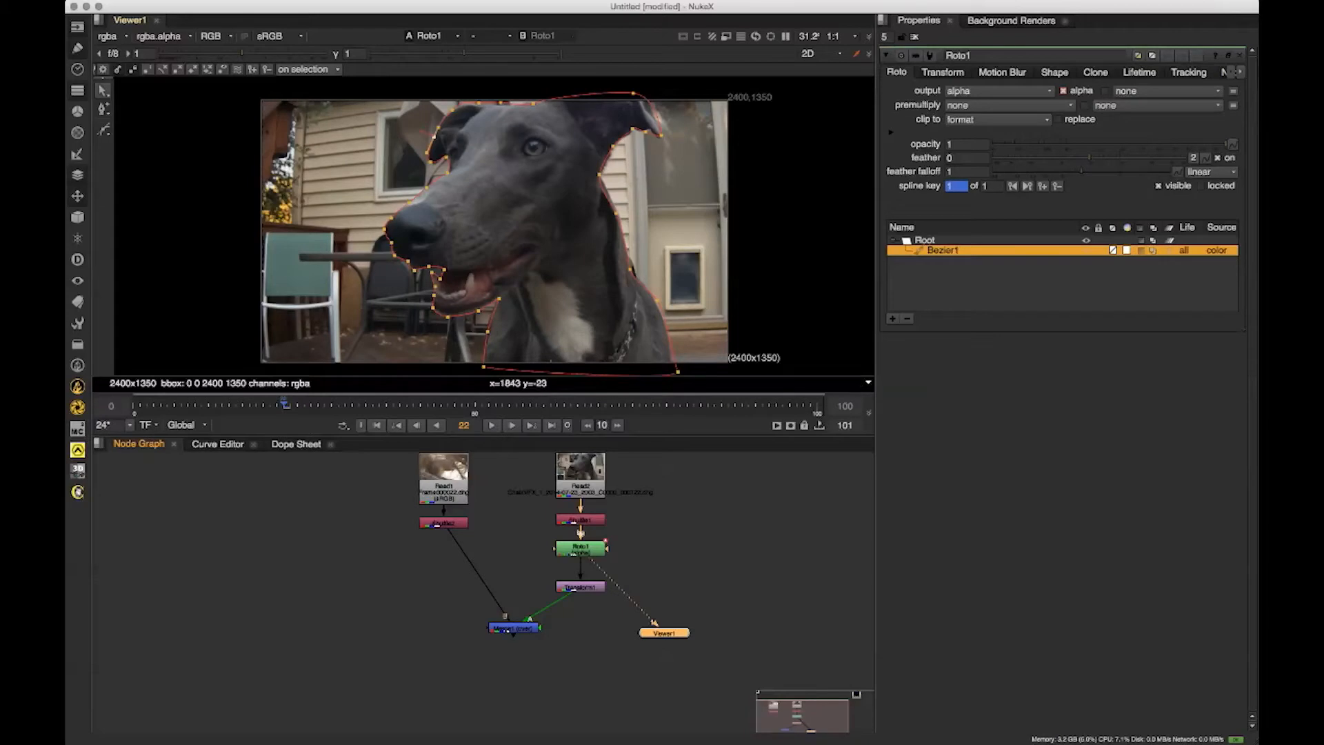
pyautogui.press('a')
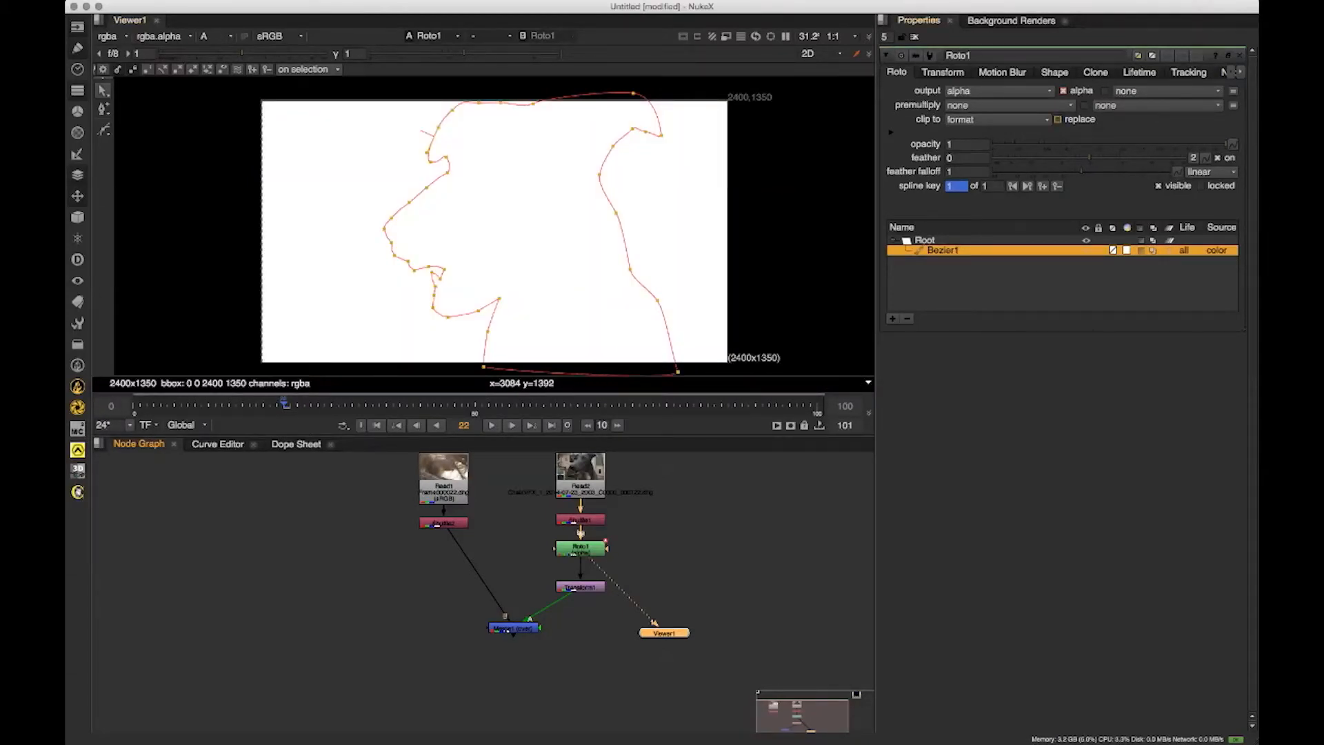
pyautogui.click(1058, 119)
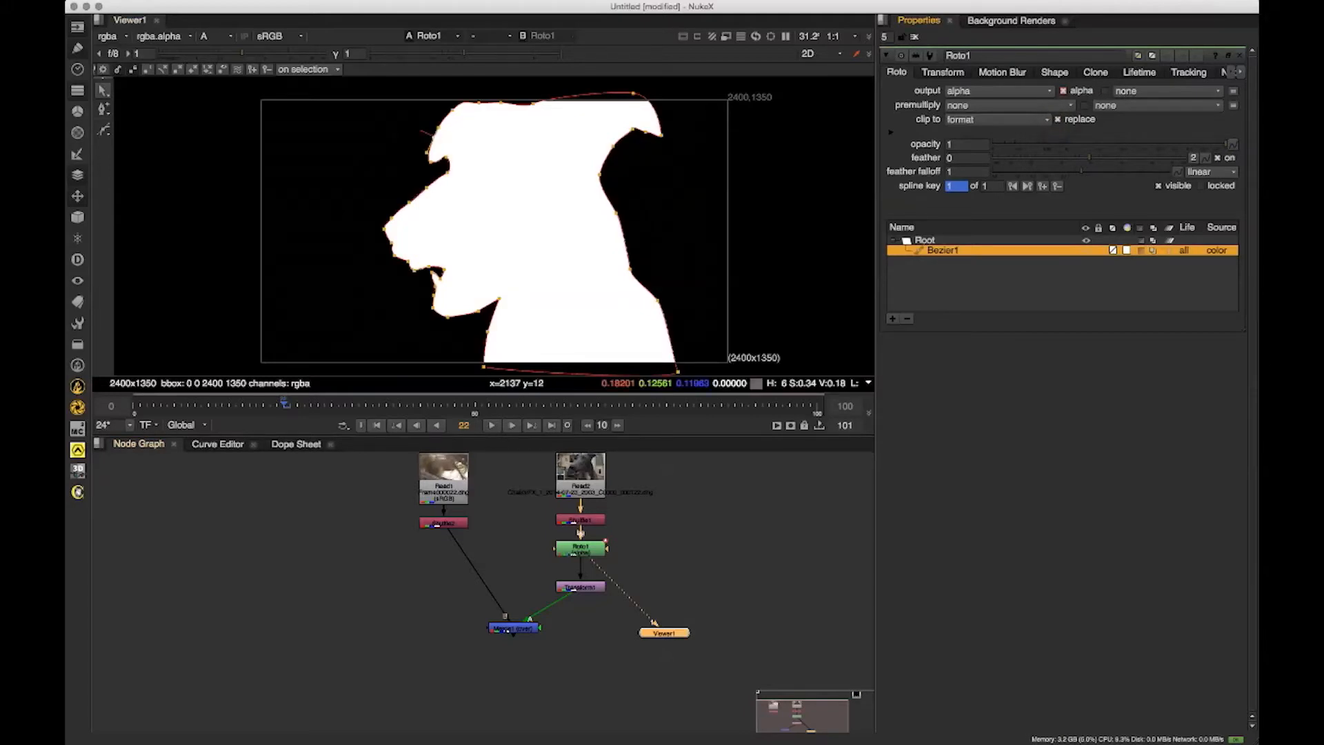
pyautogui.click(589, 550)
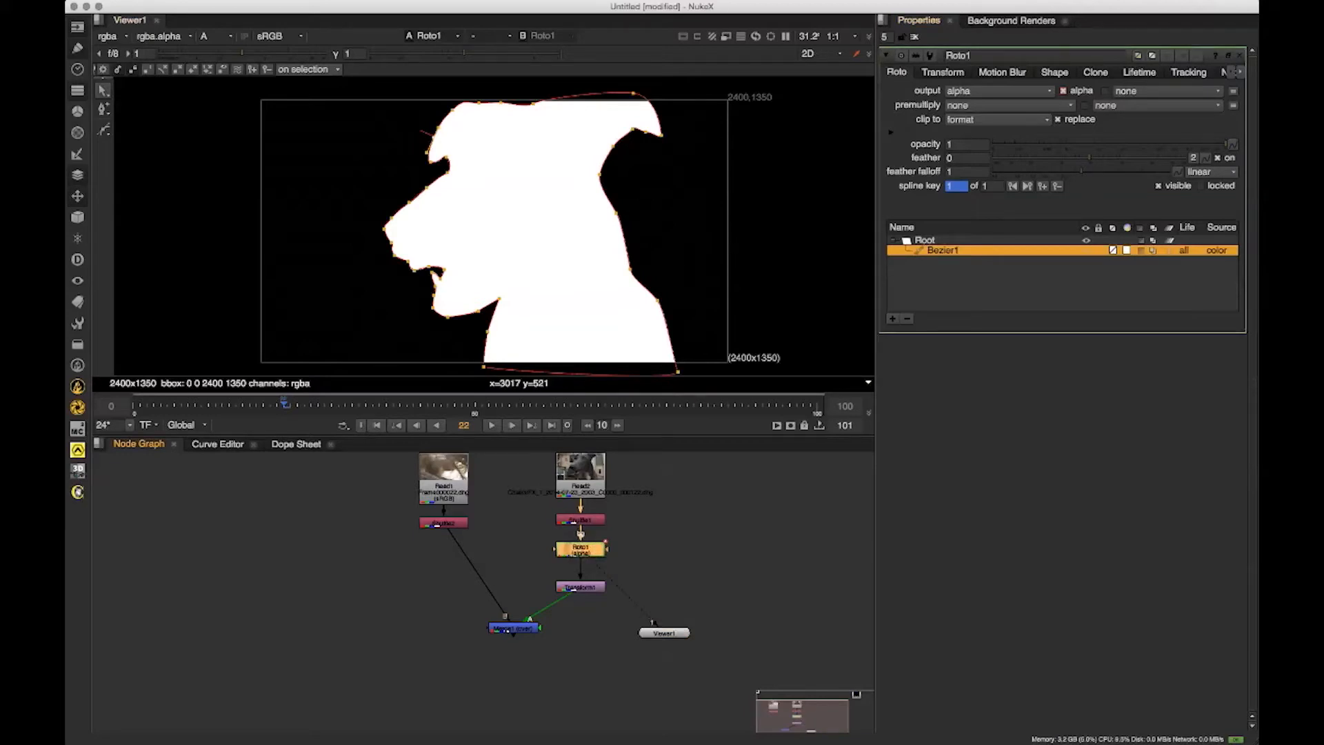
pyautogui.click(1058, 119)
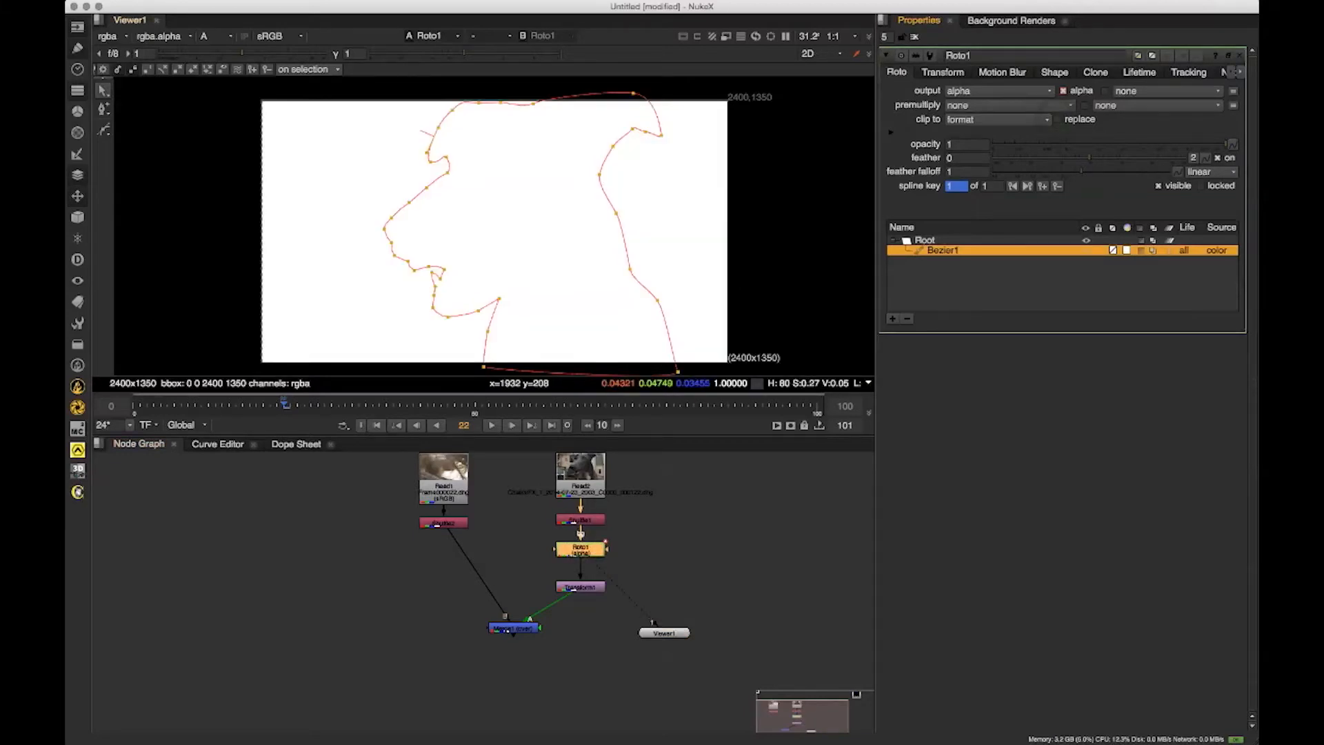
pyautogui.press('a')
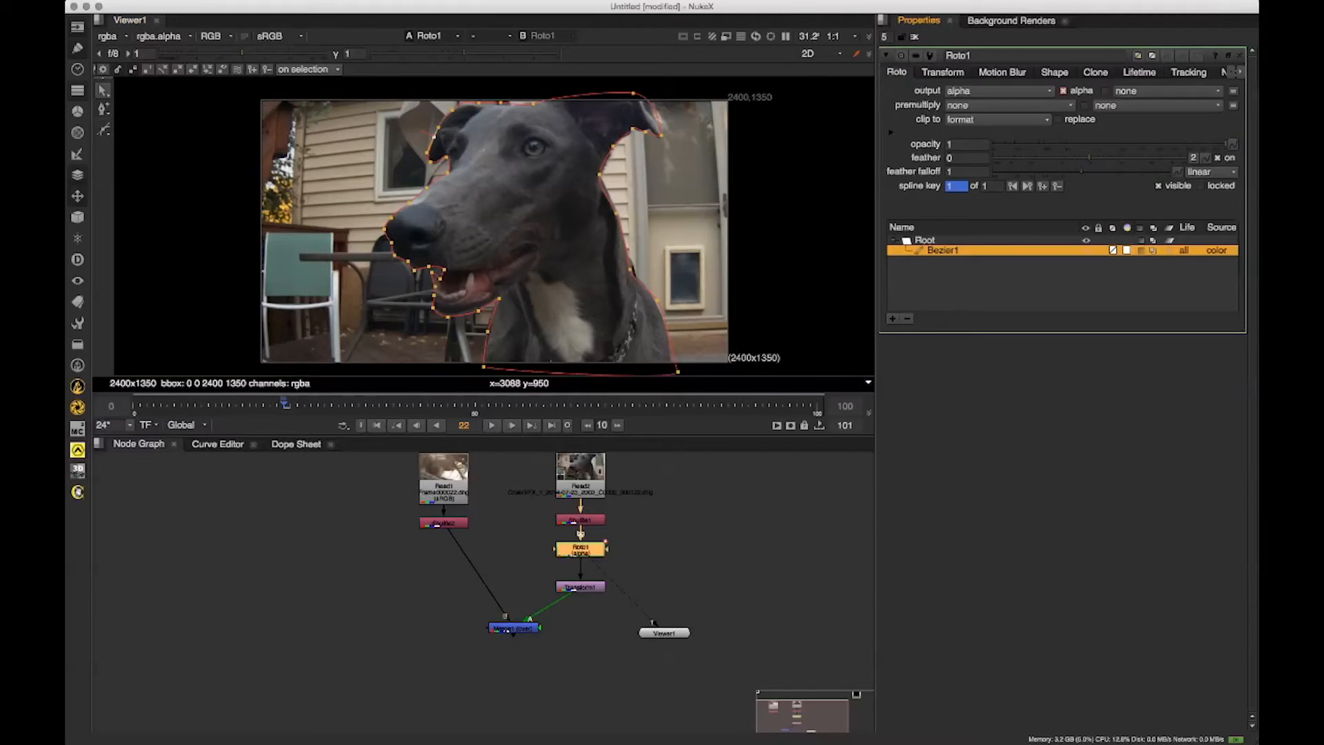
# Step: Set Roto1's premultiply to rgba so the dog is cut out by the roto shape
pyautogui.click(1009, 105)
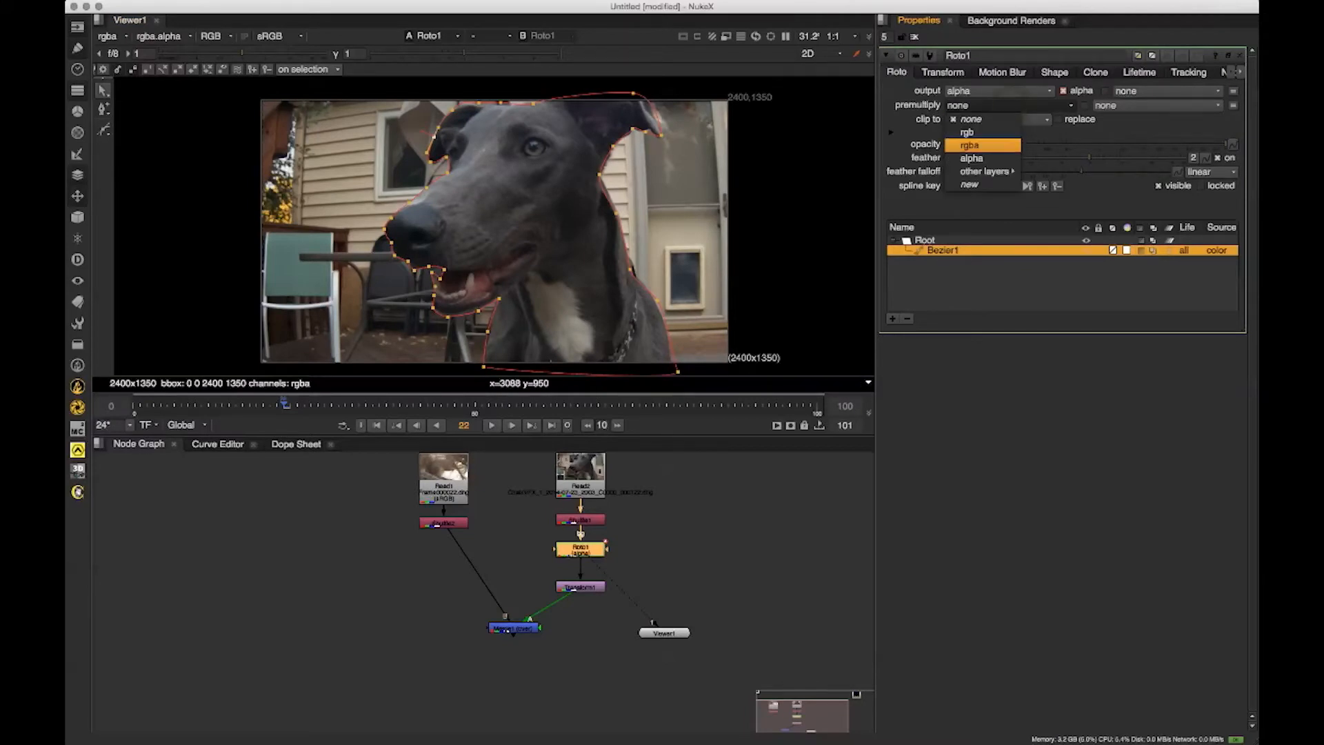
pyautogui.click(991, 146)
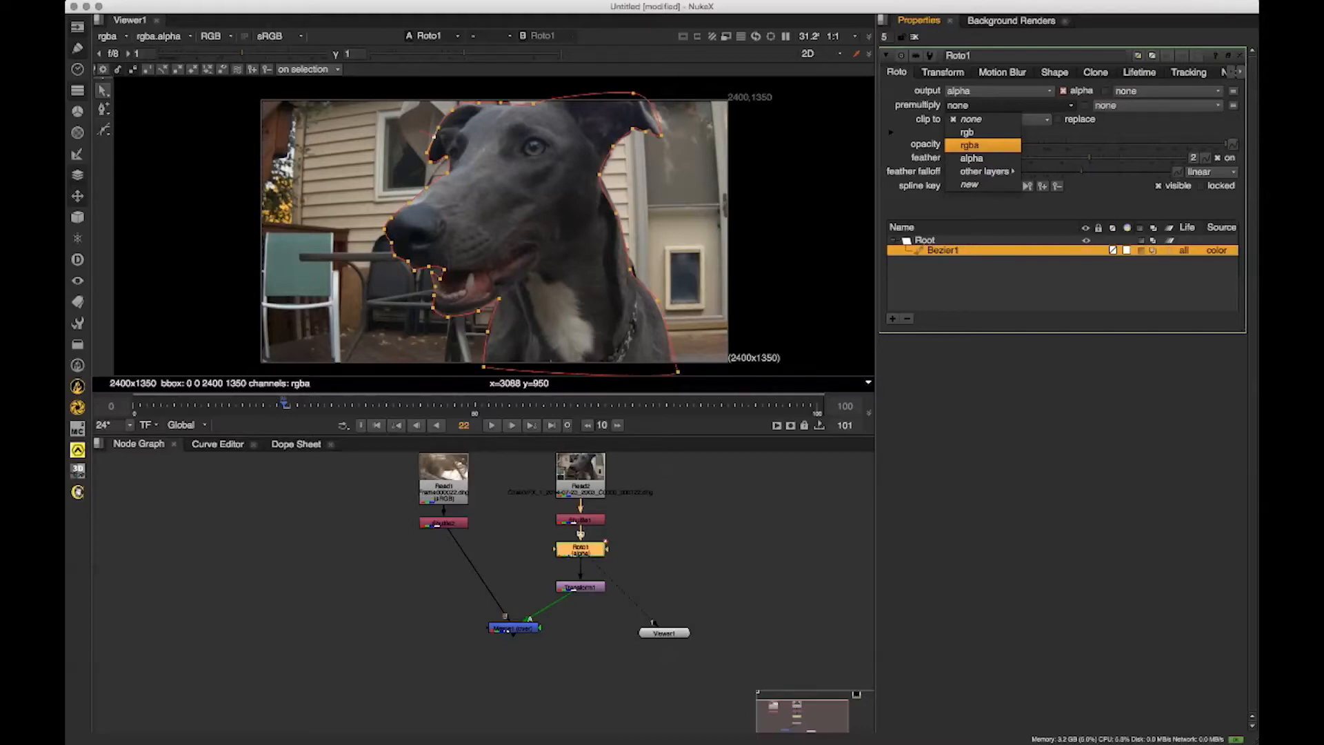
pyautogui.click(970, 145)
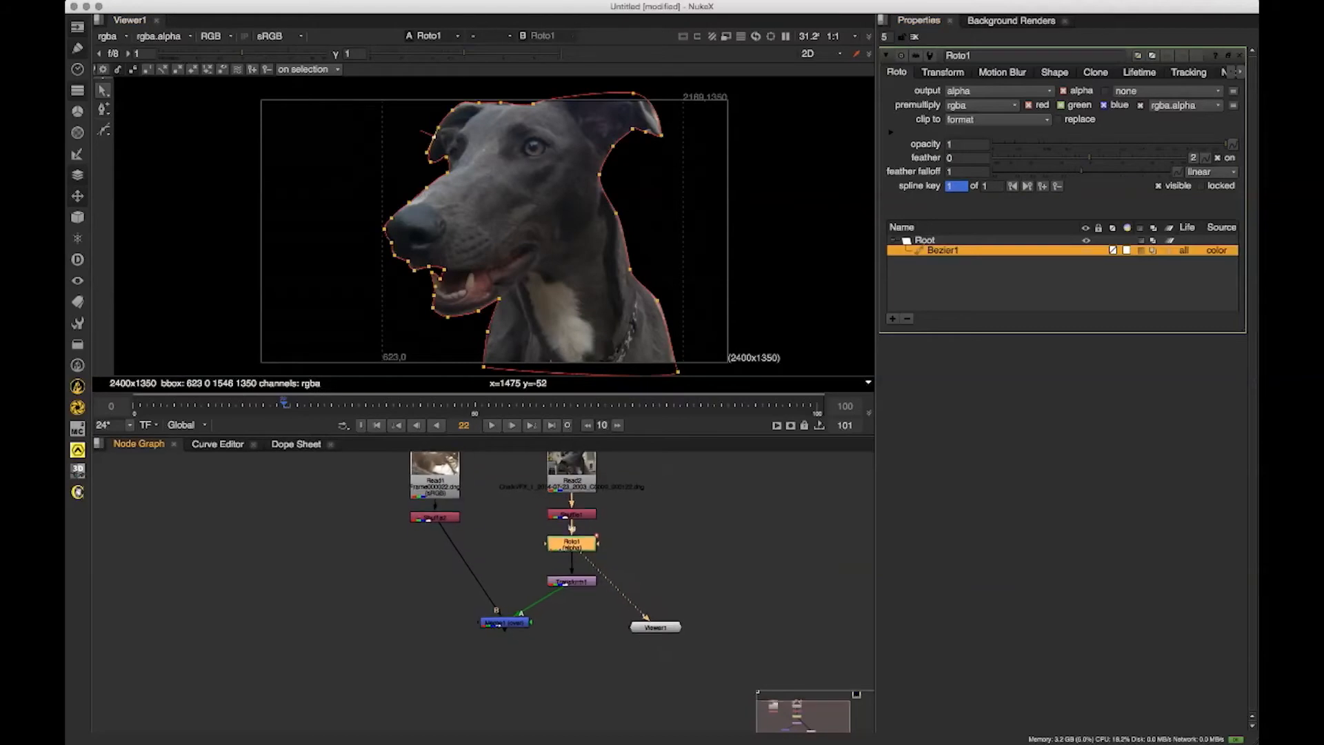
# Step: Move Merge1 and Transform1 lower in the node graph to make room beneath Roto1
pyautogui.click(580, 671)
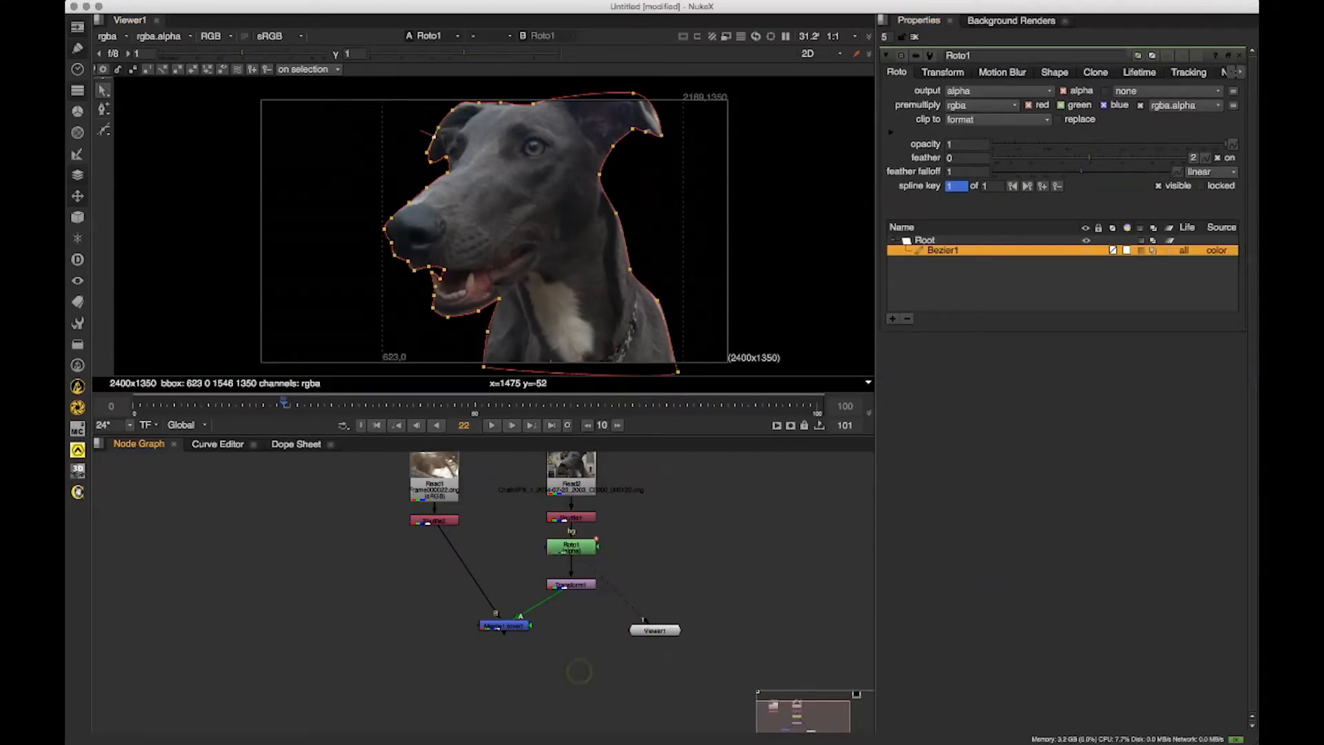
pyautogui.moveTo(504, 626); pyautogui.dragTo(499, 651)
pyautogui.moveTo(583, 584); pyautogui.dragTo(583, 605)
pyautogui.moveTo(578, 549); pyautogui.dragTo(578, 547)
pyautogui.click(614, 560)
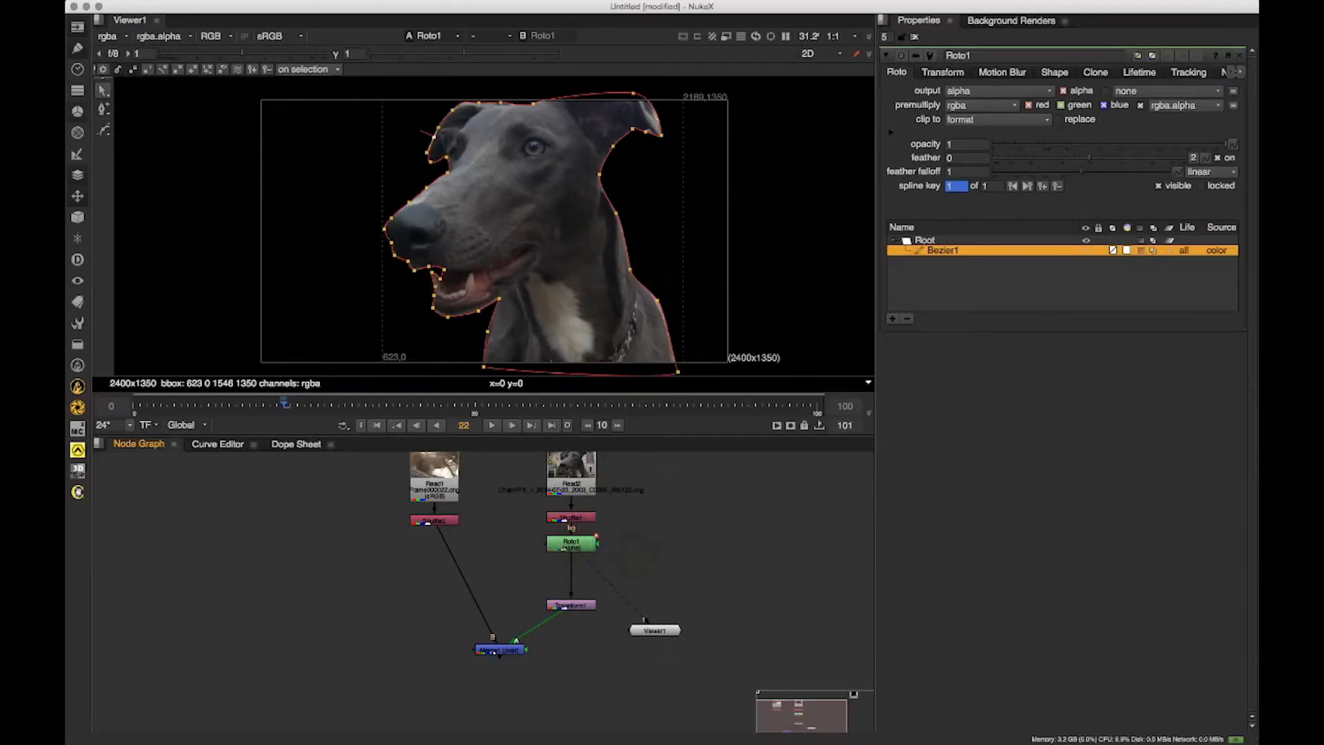
# Step: Add a FrameHold node and insert it between Roto1 and Transform1, spacing Transform1 and Merge1 further down
pyautogui.click(77, 69)
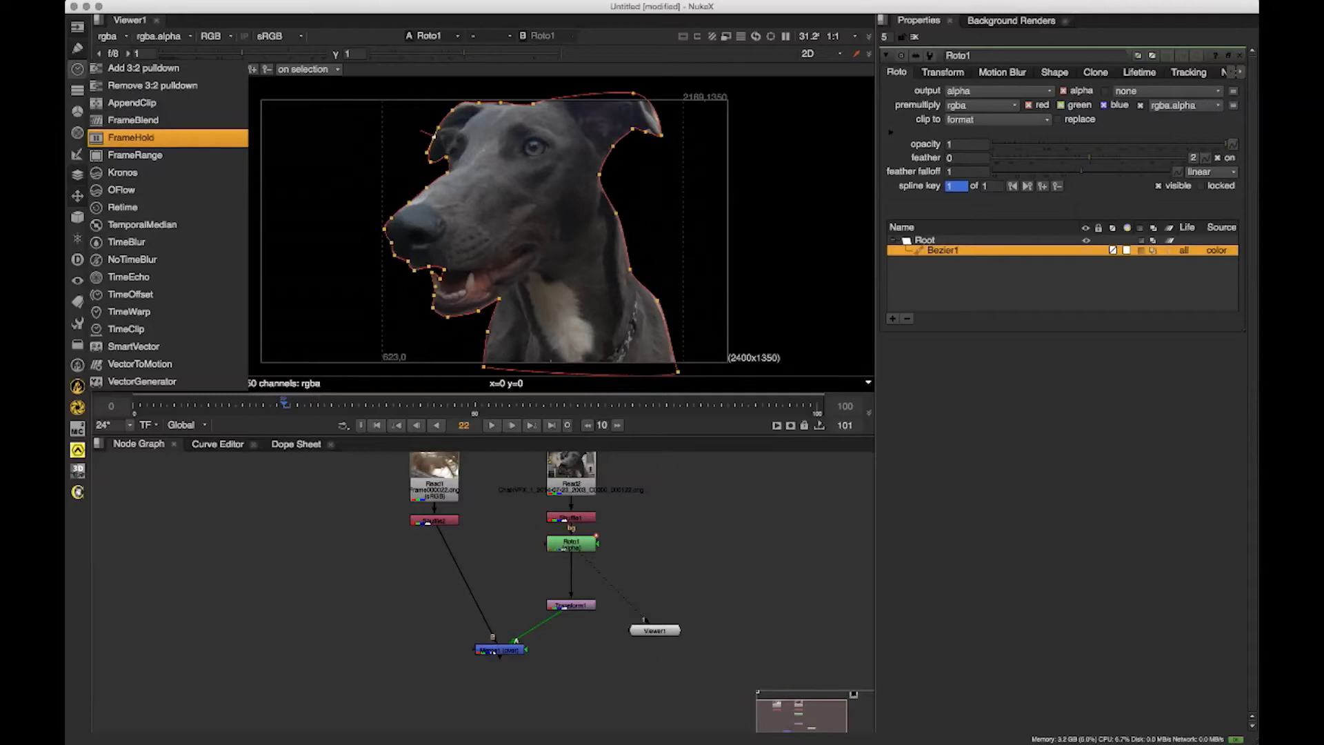
pyautogui.click(131, 137)
pyautogui.moveTo(636, 560); pyautogui.dragTo(643, 566)
pyautogui.moveTo(576, 605); pyautogui.dragTo(576, 615)
pyautogui.moveTo(501, 650); pyautogui.dragTo(498, 679)
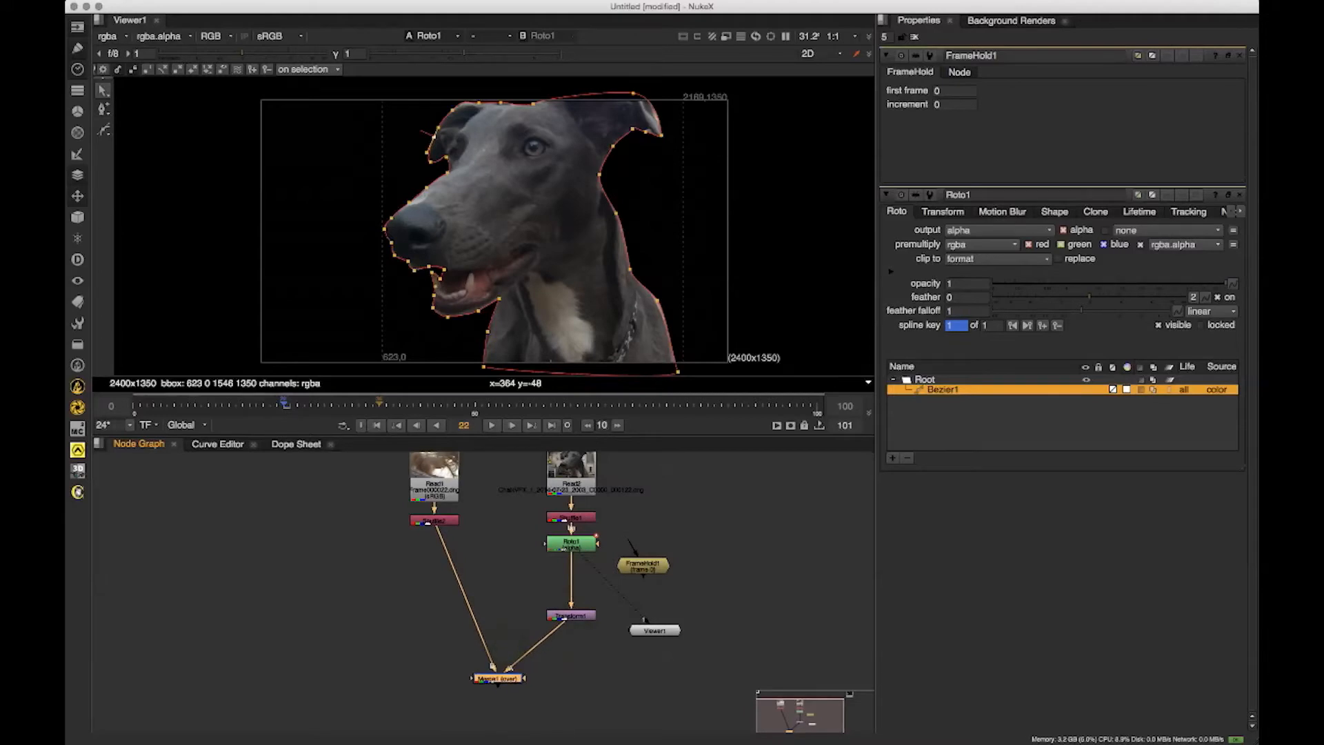
pyautogui.moveTo(645, 565); pyautogui.dragTo(574, 577)
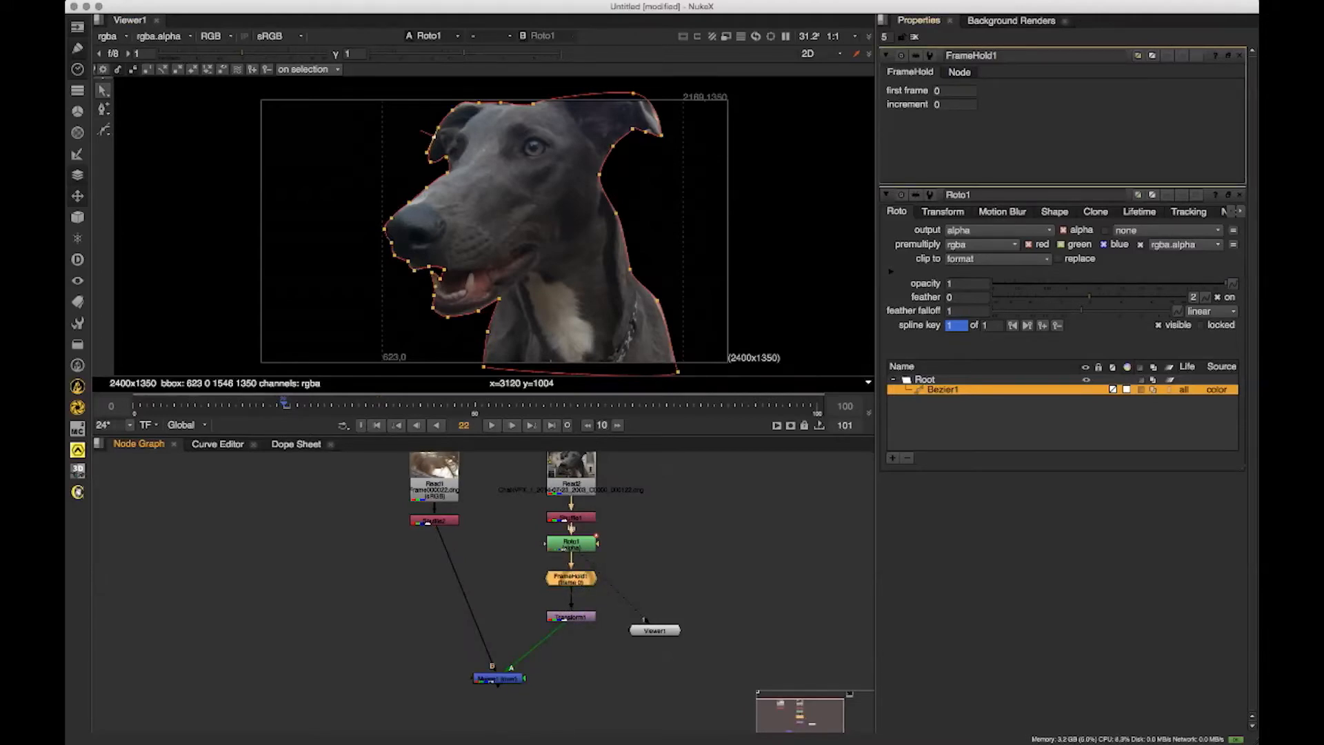
# Step: Set FrameHold1's first frame to 22 and check its held image in the viewer at other frames on the timeline
pyautogui.click(951, 90)
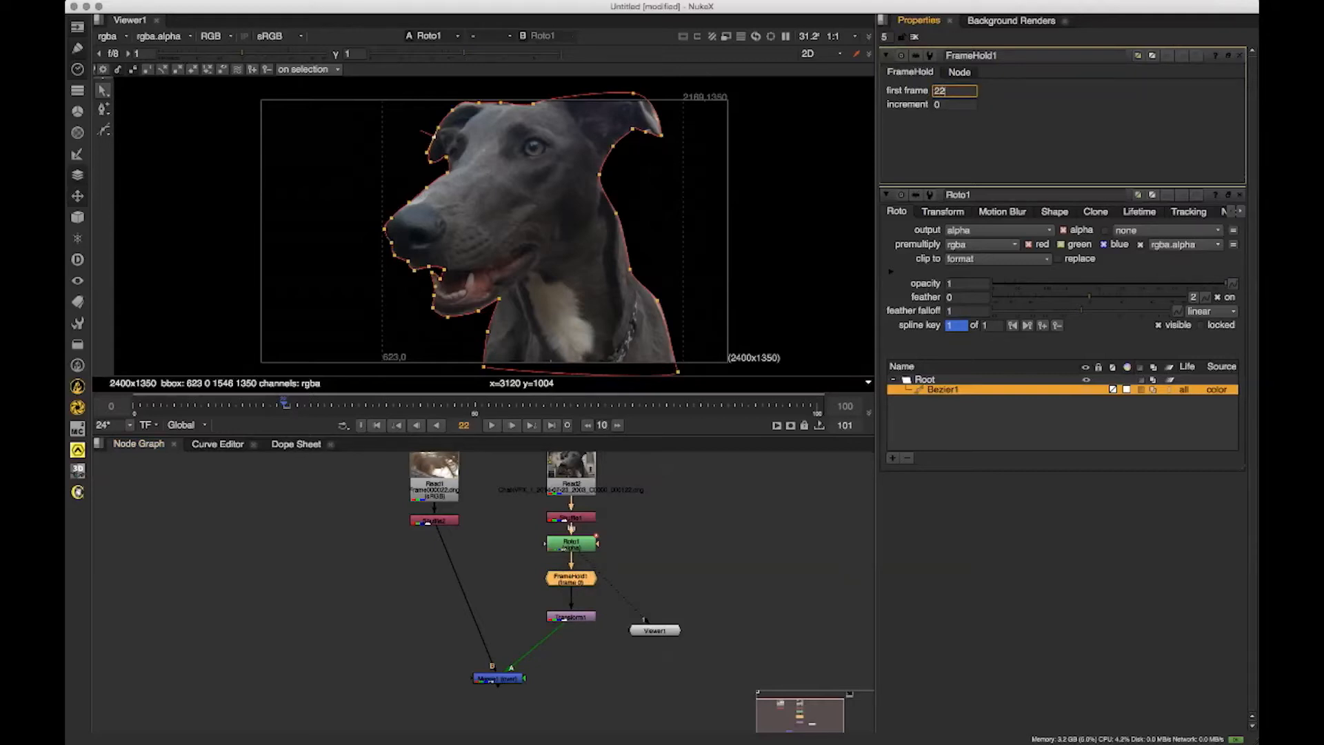
pyautogui.write('22')
pyautogui.click(671, 533)
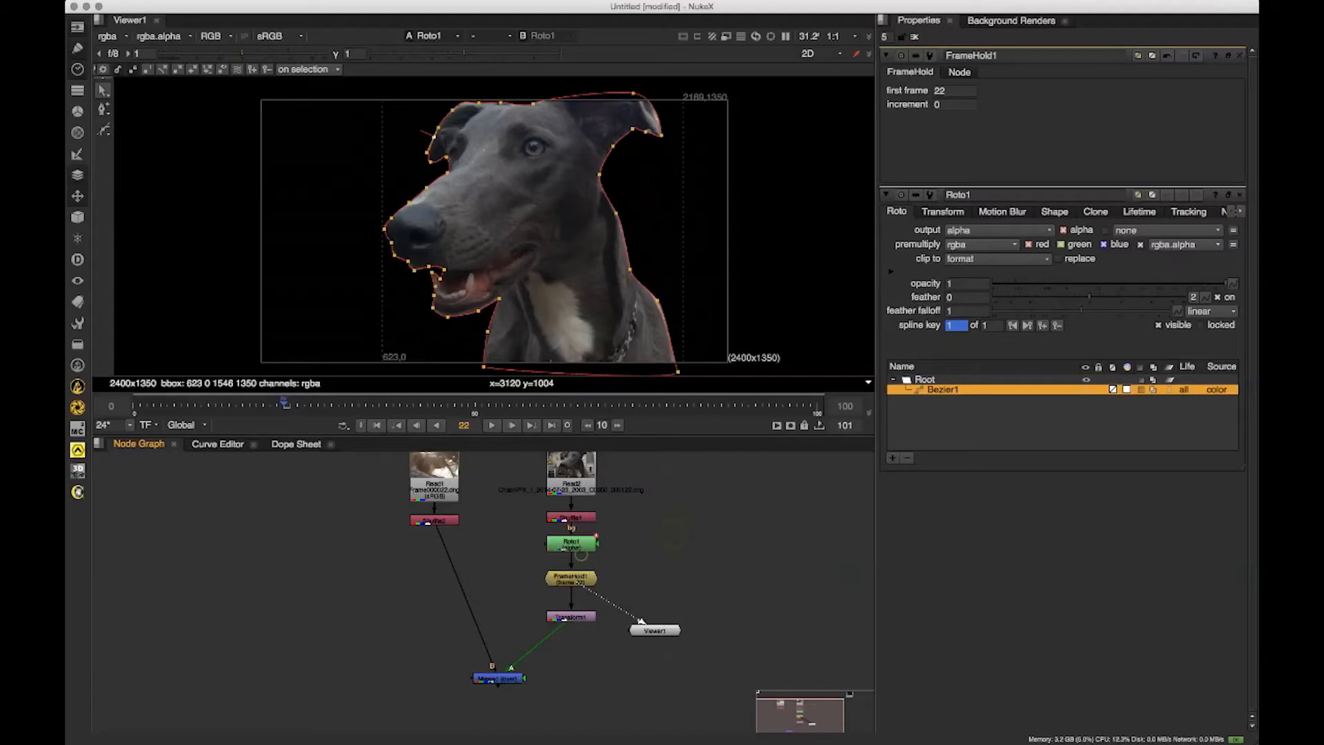
pyautogui.click(367, 405)
pyautogui.click(344, 406)
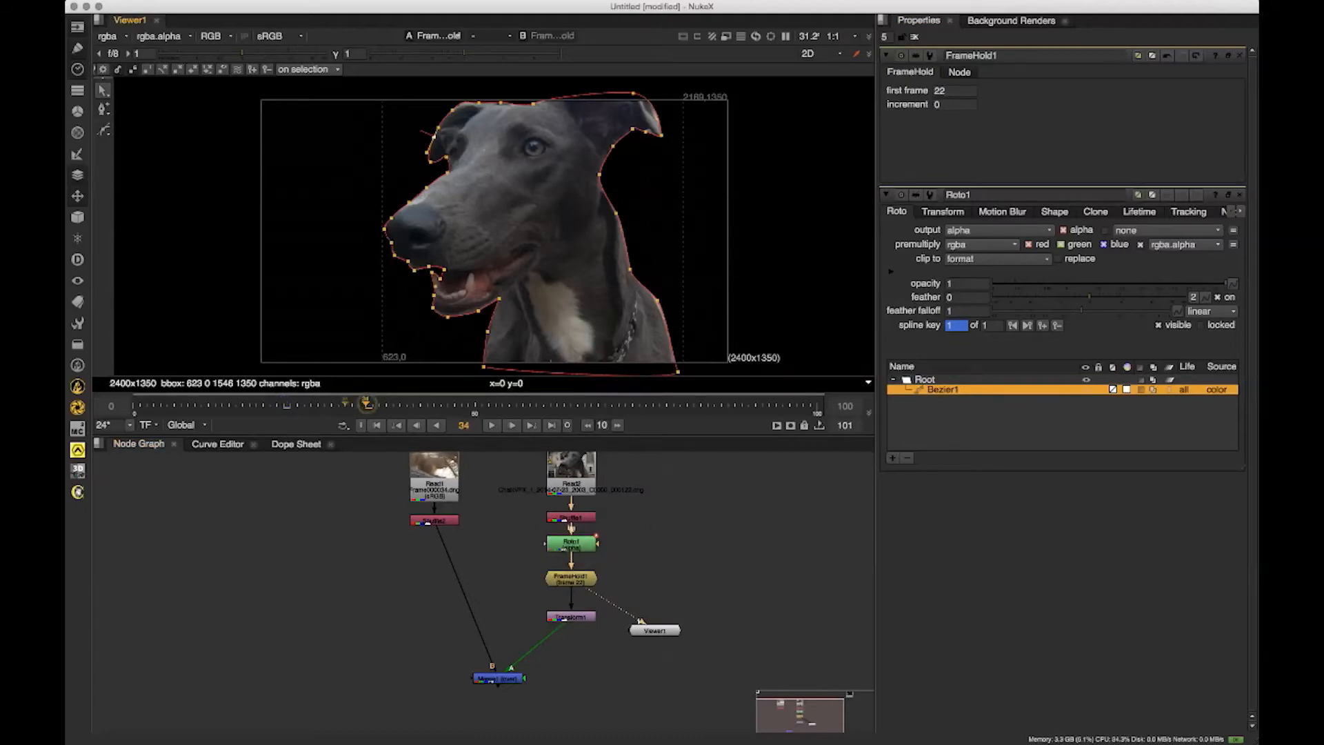
# Step: View Transform1's output at frame 18, move the viewer node clear, and close the FrameHold1 and Roto1 properties
pyautogui.click(263, 405)
pyautogui.moveTo(590, 591); pyautogui.dragTo(581, 617)
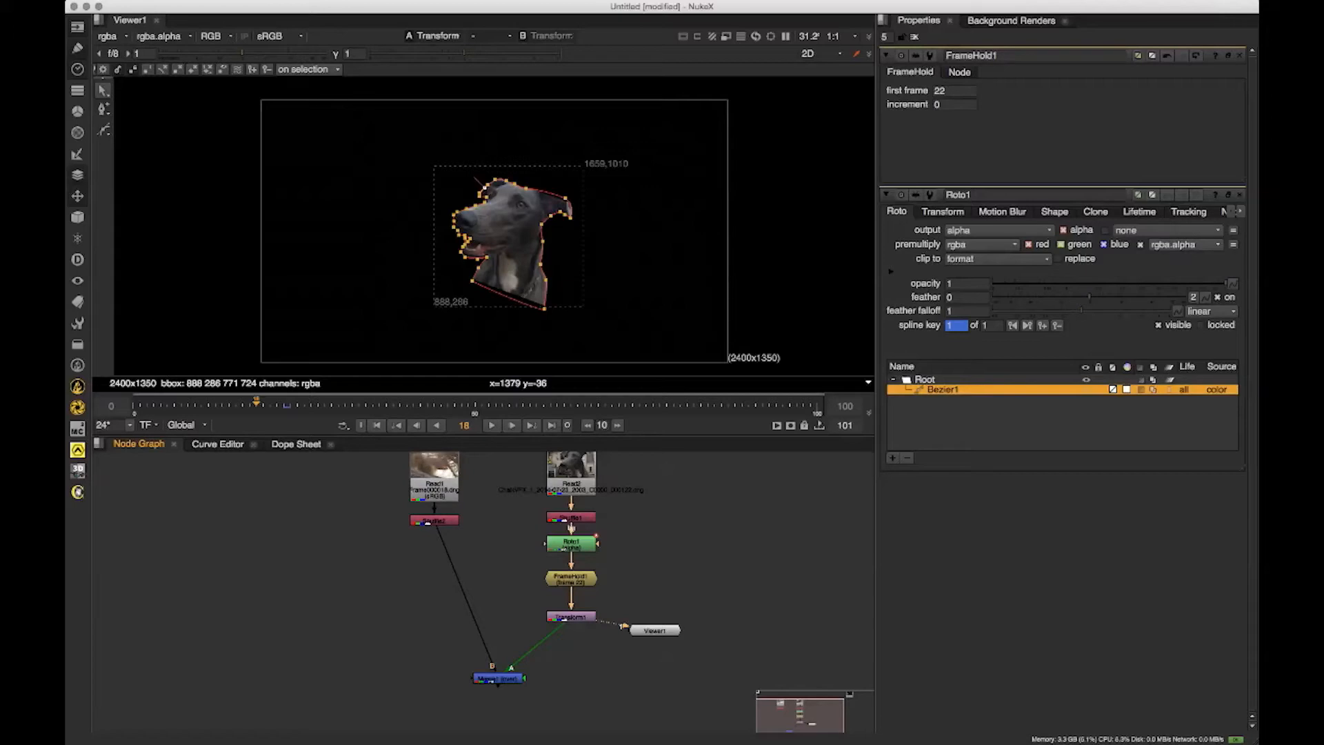
pyautogui.moveTo(657, 609)
pyautogui.mouseDown()
pyautogui.moveTo(666, 506)
pyautogui.moveTo(661, 596)
pyautogui.mouseUp()
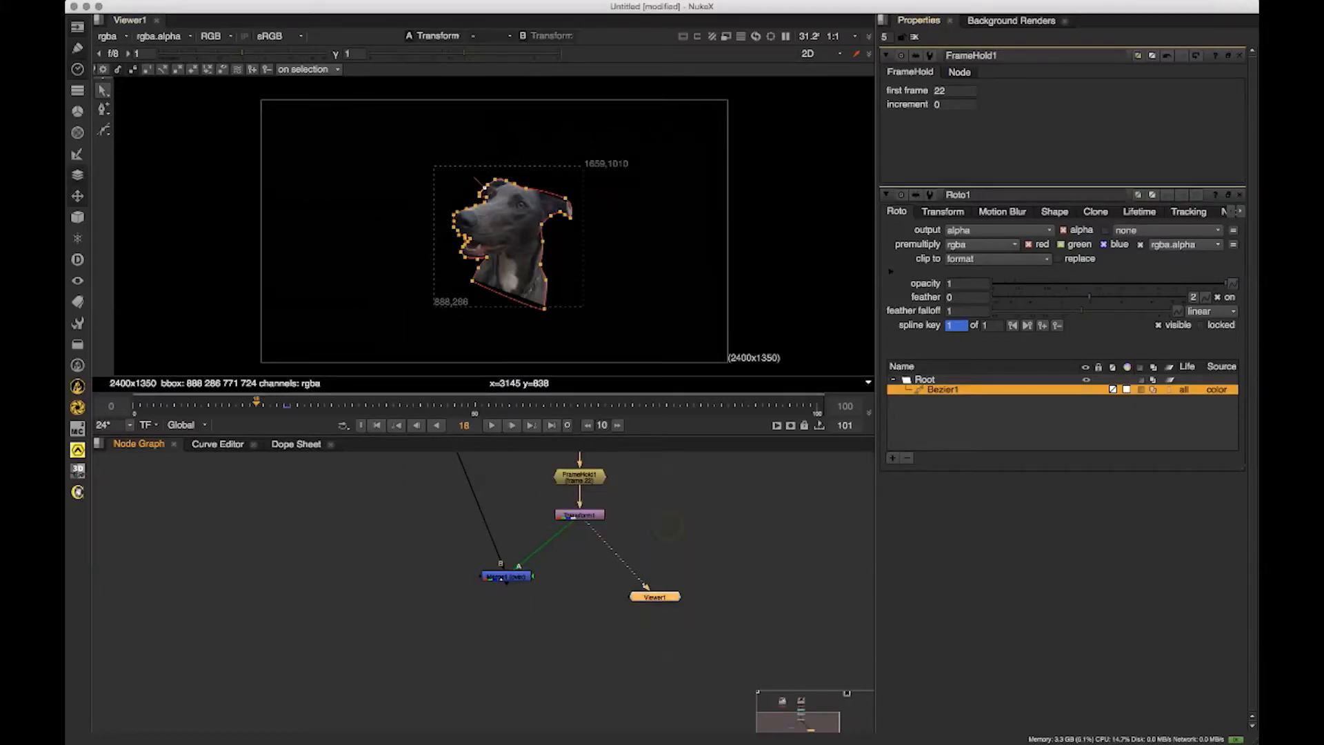
pyautogui.click(889, 49)
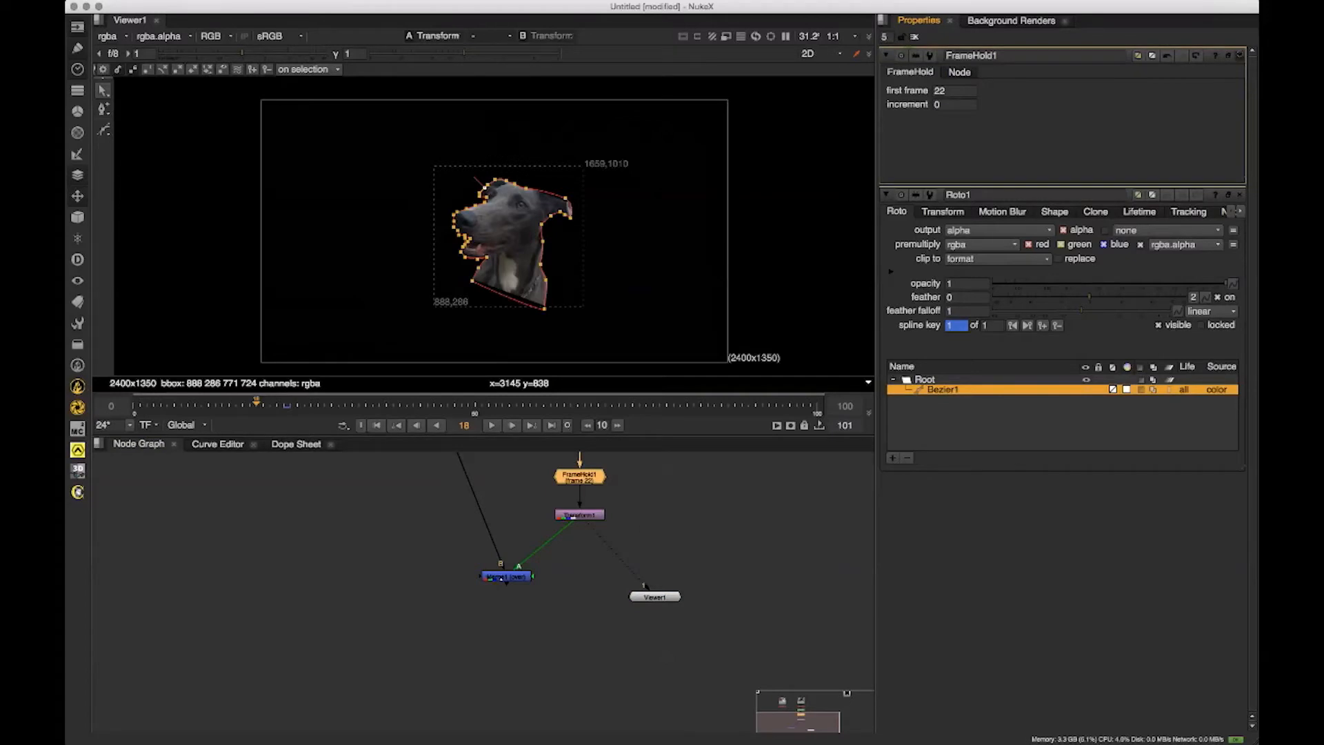
pyautogui.click(1239, 55)
pyautogui.click(1240, 55)
pyautogui.click(667, 698)
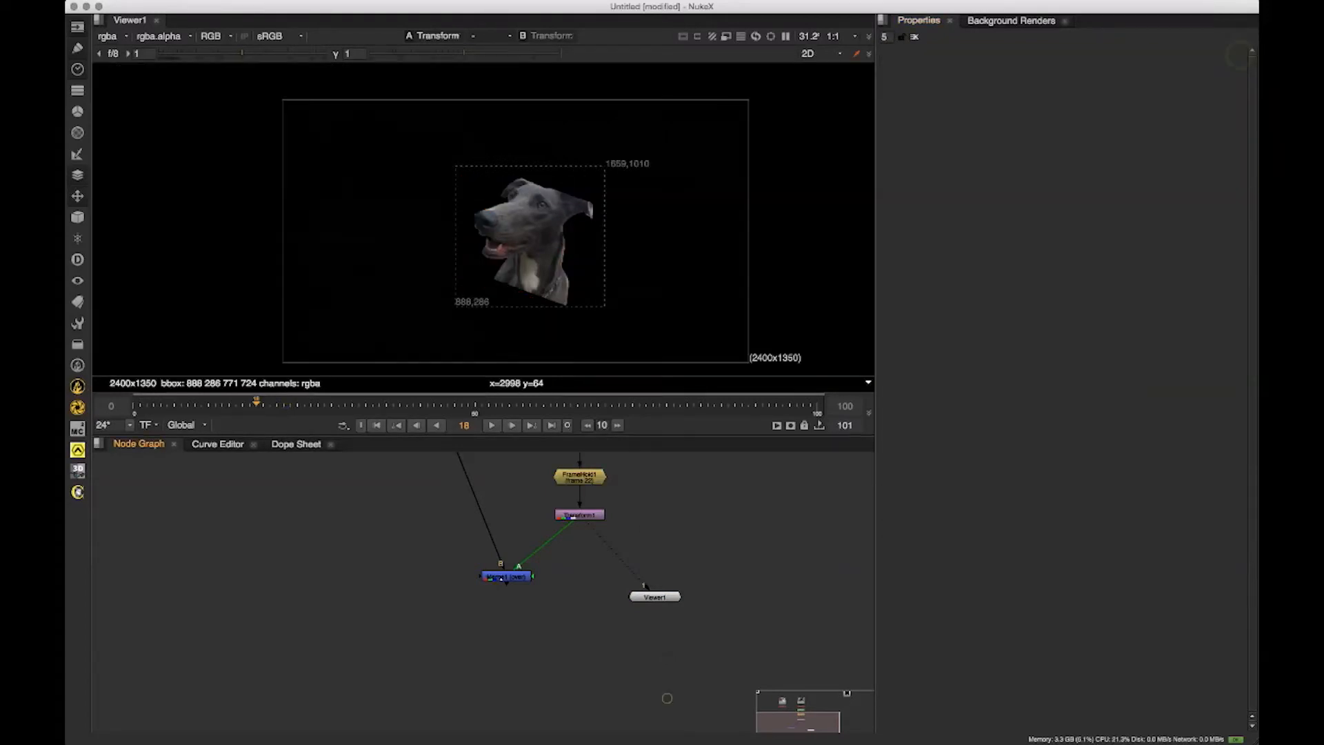
# Step: View Merge1's output and use Transform1 to move the dog to the squirrel image's upper-right corner, at about x 918, y 454
pyautogui.moveTo(577, 542); pyautogui.dragTo(522, 580)
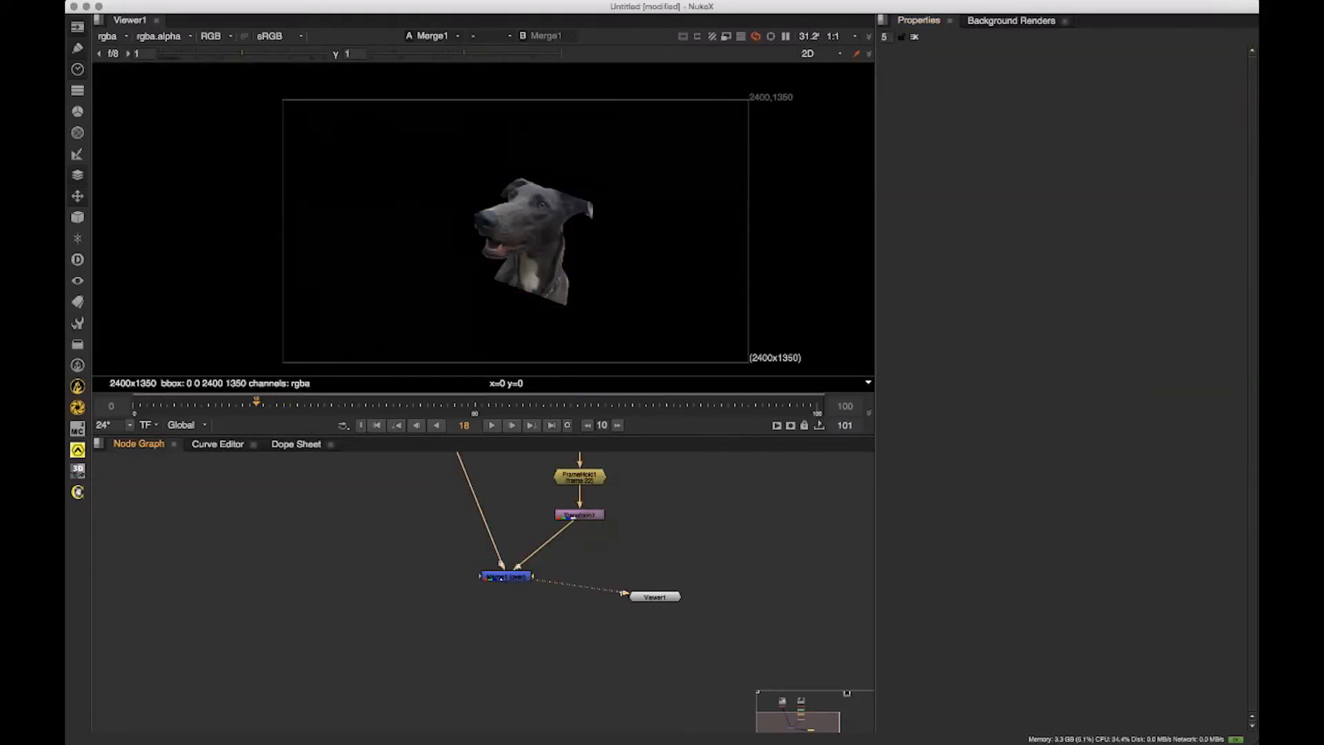
pyautogui.moveTo(621, 220); pyautogui.dragTo(585, 236)
pyautogui.moveTo(609, 670); pyautogui.dragTo(668, 600)
pyautogui.click(585, 514)
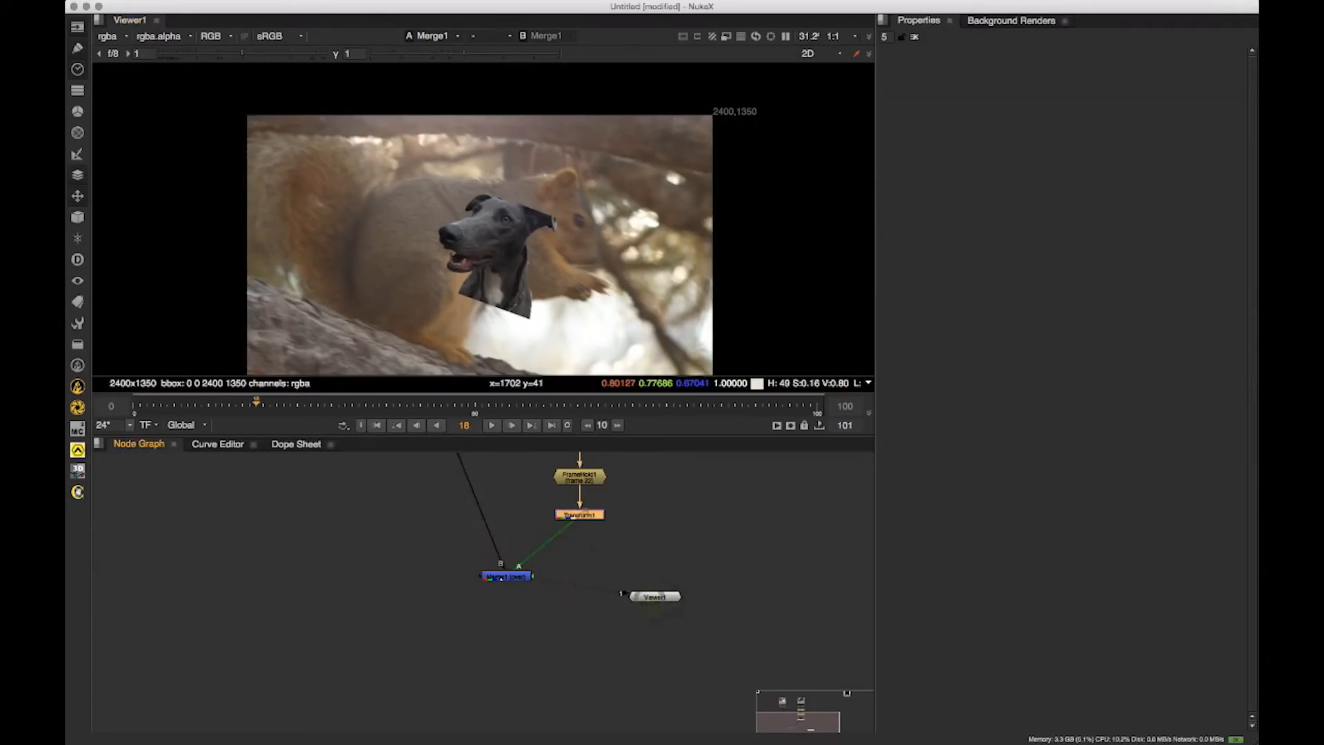
pyautogui.doubleClick(585, 513)
pyautogui.moveTo(480, 246); pyautogui.dragTo(659, 158)
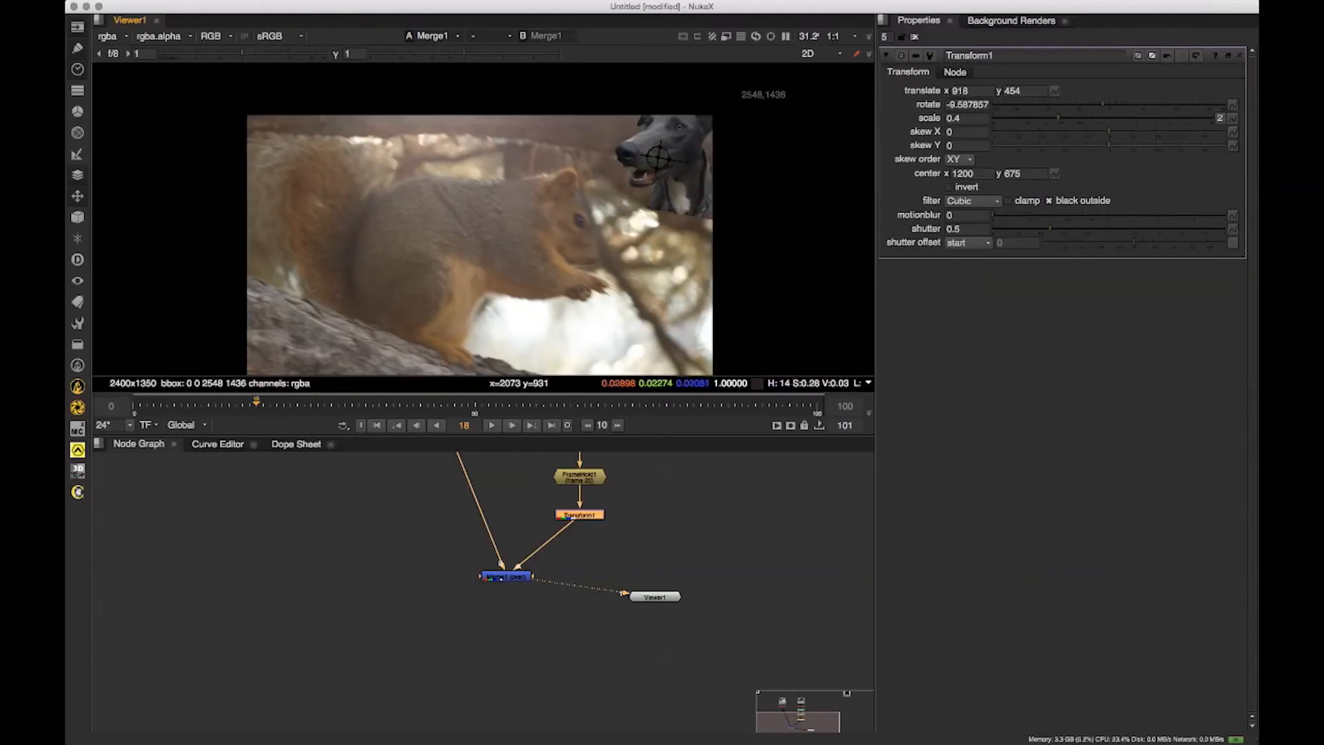
# Step: Move Viewer1 and Merge1 lower in the node graph to leave more room beneath Transform1
pyautogui.moveTo(655, 596); pyautogui.dragTo(628, 627)
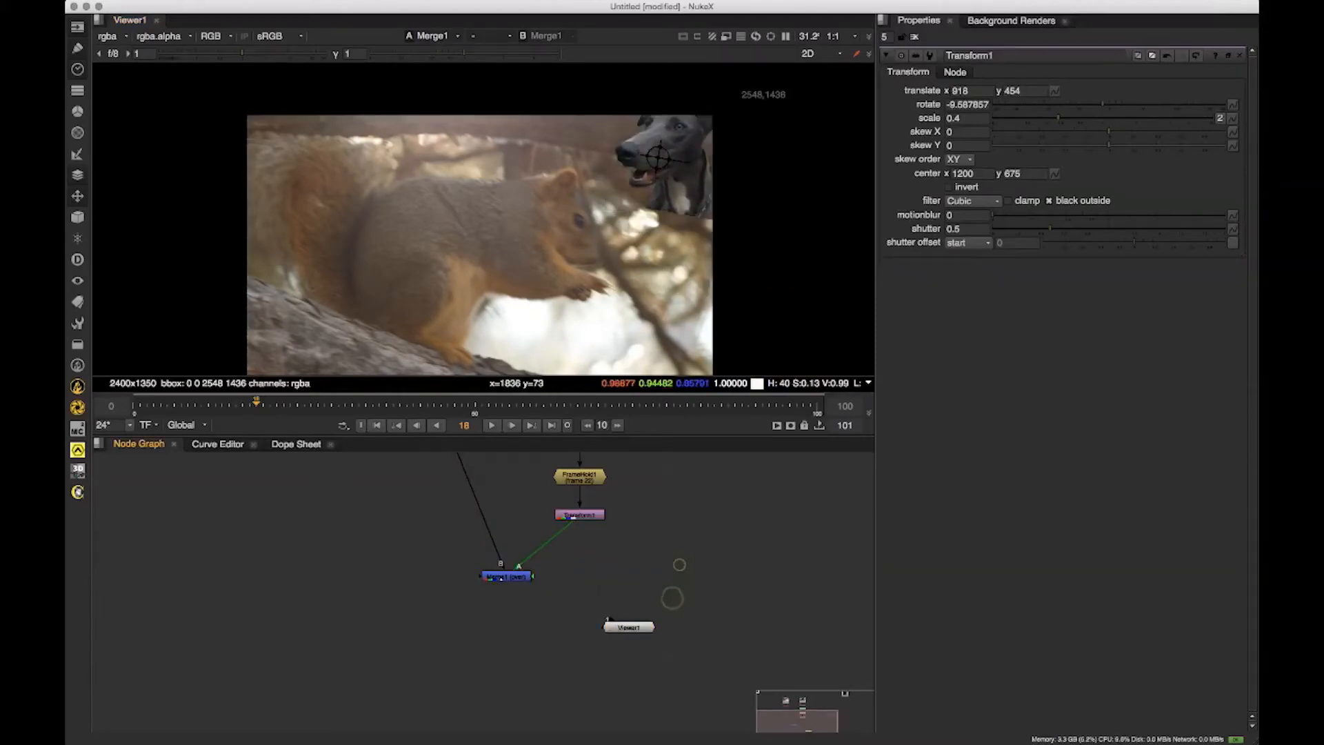
pyautogui.moveTo(507, 577); pyautogui.dragTo(505, 609)
pyautogui.scroll(-4, 479, 560)
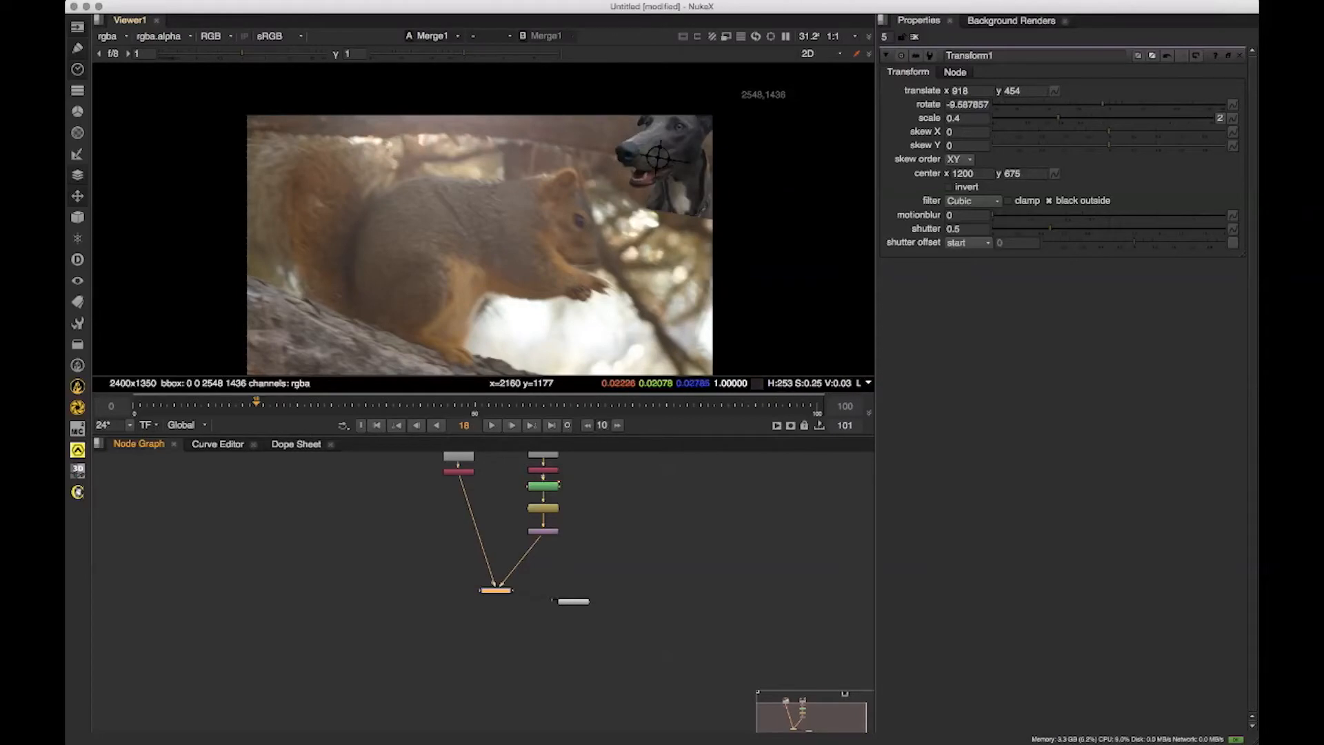
pyautogui.scroll(-2, 537, 172)
pyautogui.moveTo(635, 268); pyautogui.dragTo(633, 279)
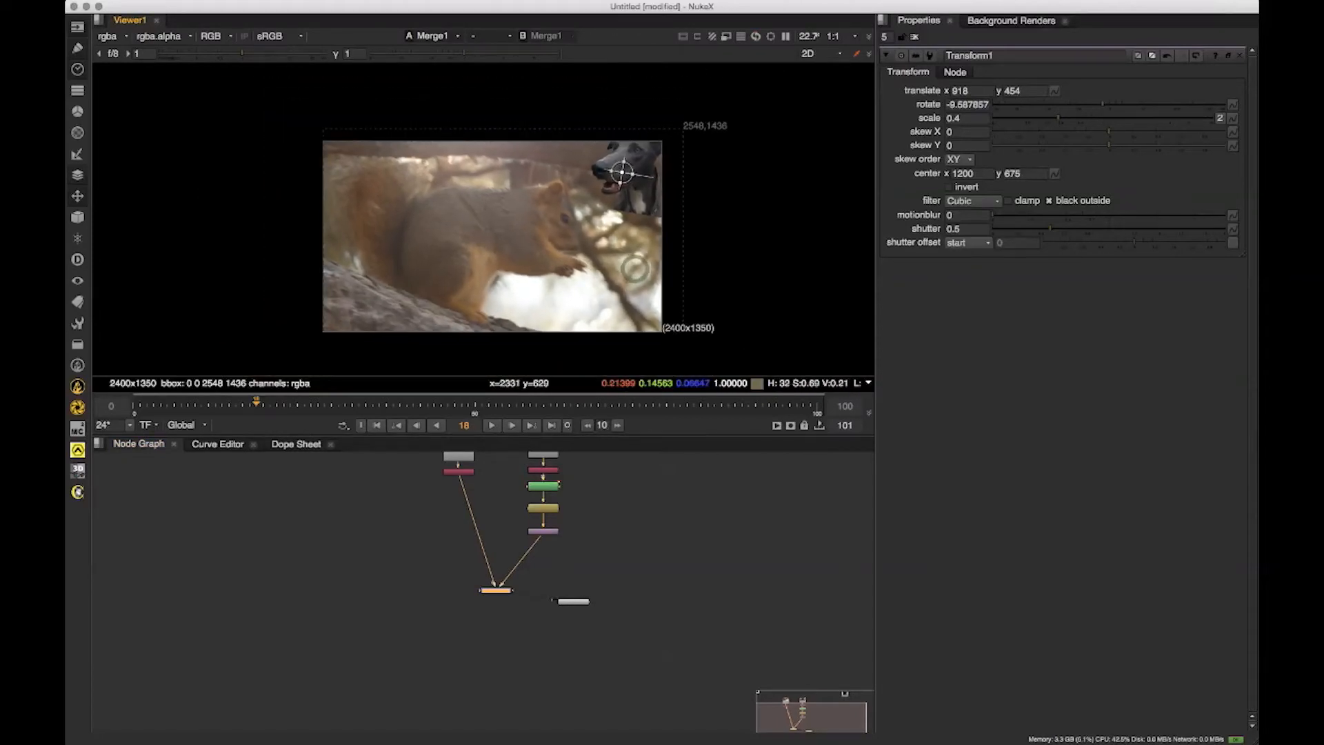
# Step: Go to frame 50 and set keyframes on Transform1's translate and rotate values
pyautogui.click(474, 405)
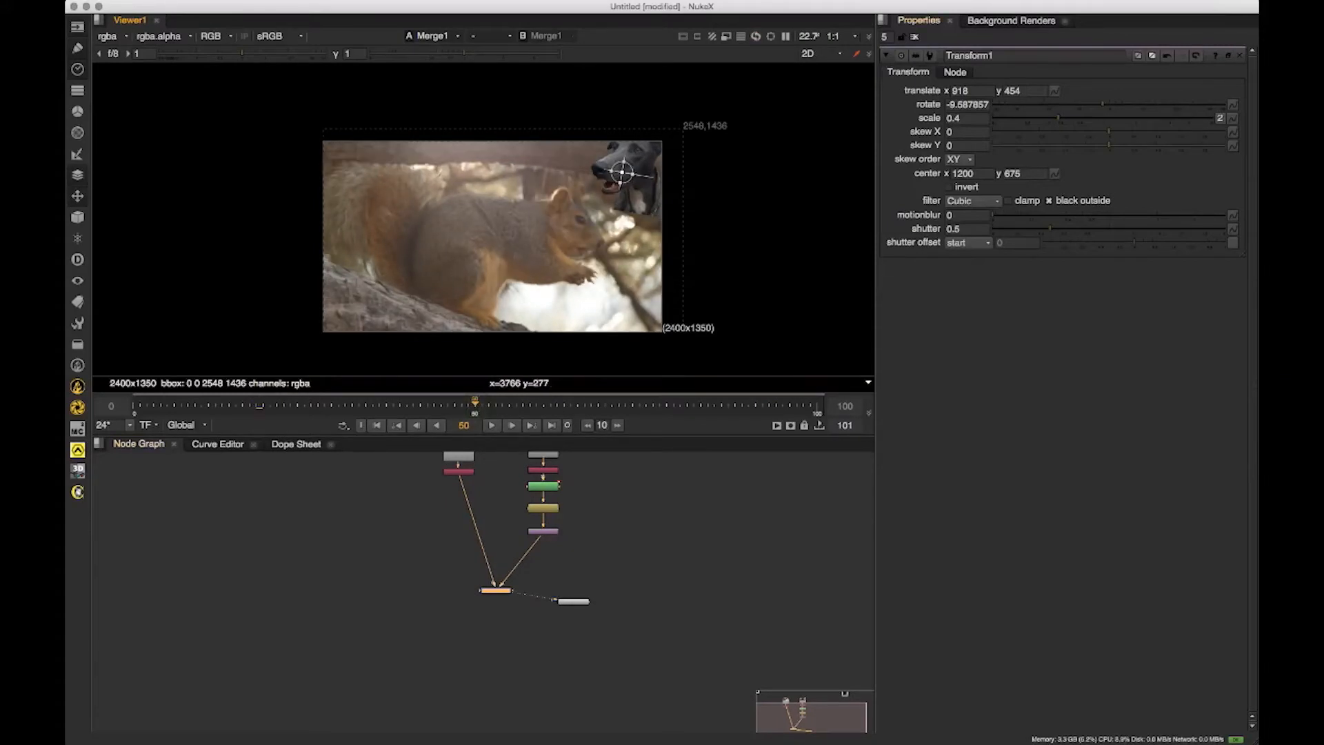
pyautogui.click(1054, 90)
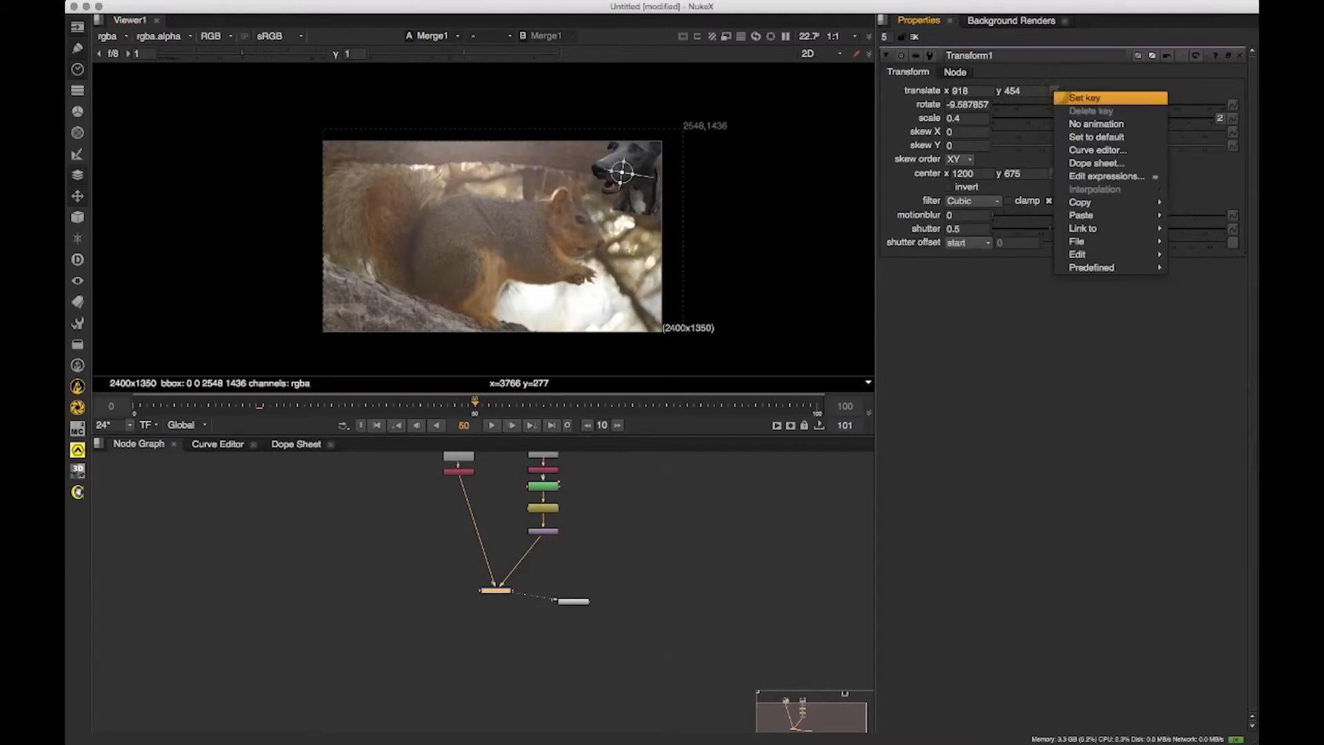
pyautogui.click(1074, 75)
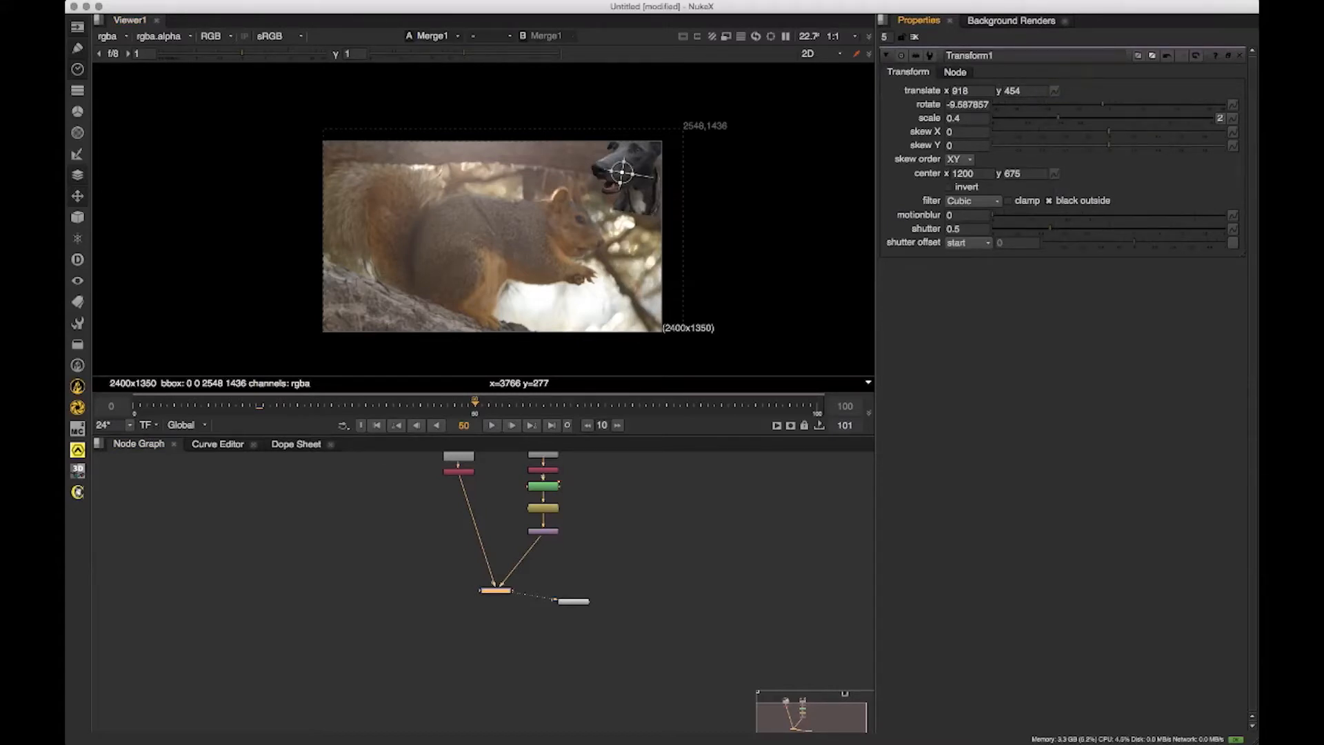
pyautogui.click(1054, 90)
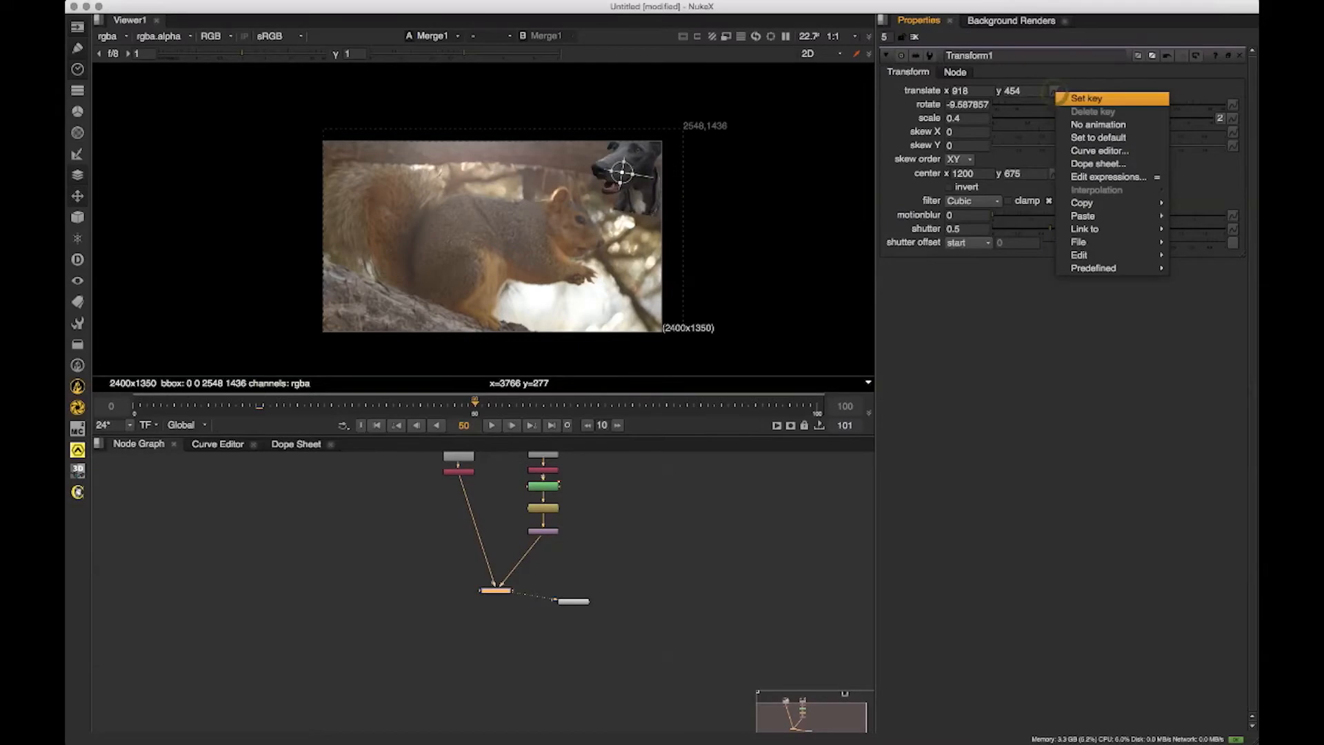
pyautogui.click(1076, 98)
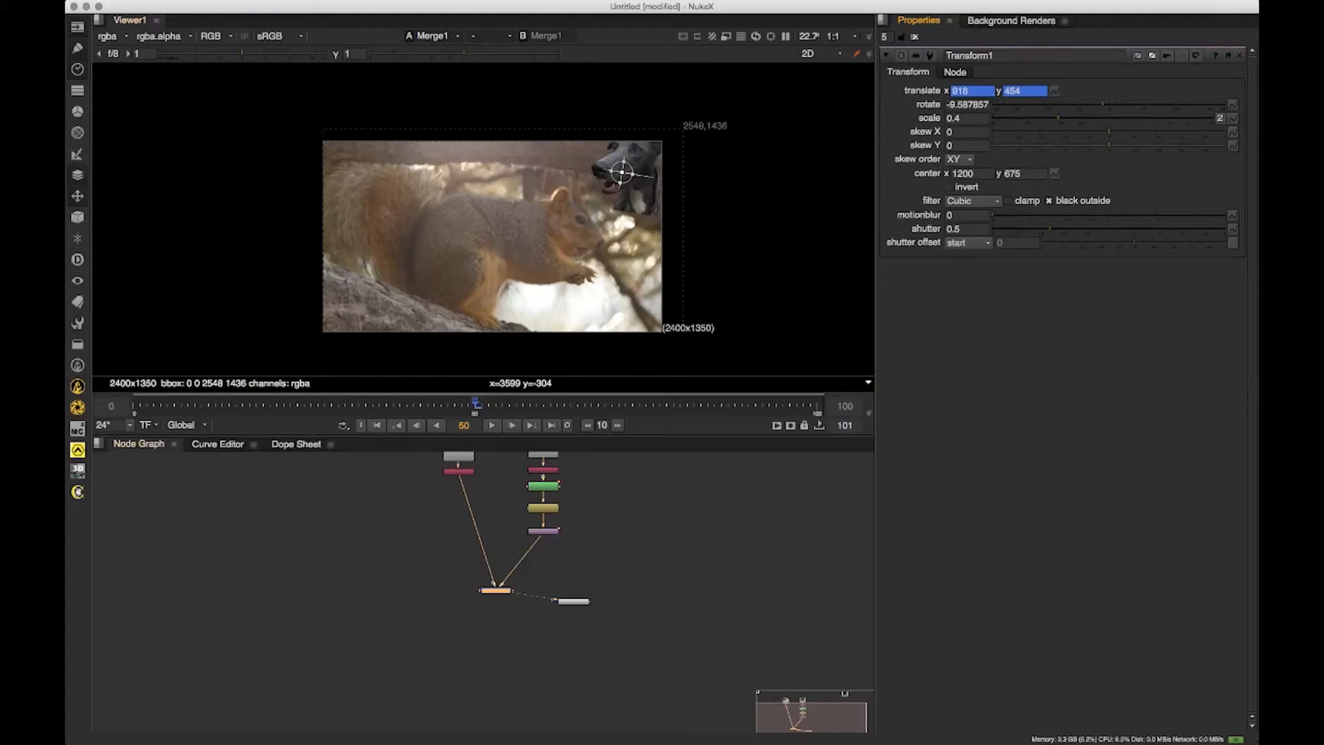
pyautogui.click(1233, 104)
pyautogui.click(1235, 110)
# Step: At frame 0, move the dog straight down below the image to a translate of about x 944, y -1002
pyautogui.click(377, 425)
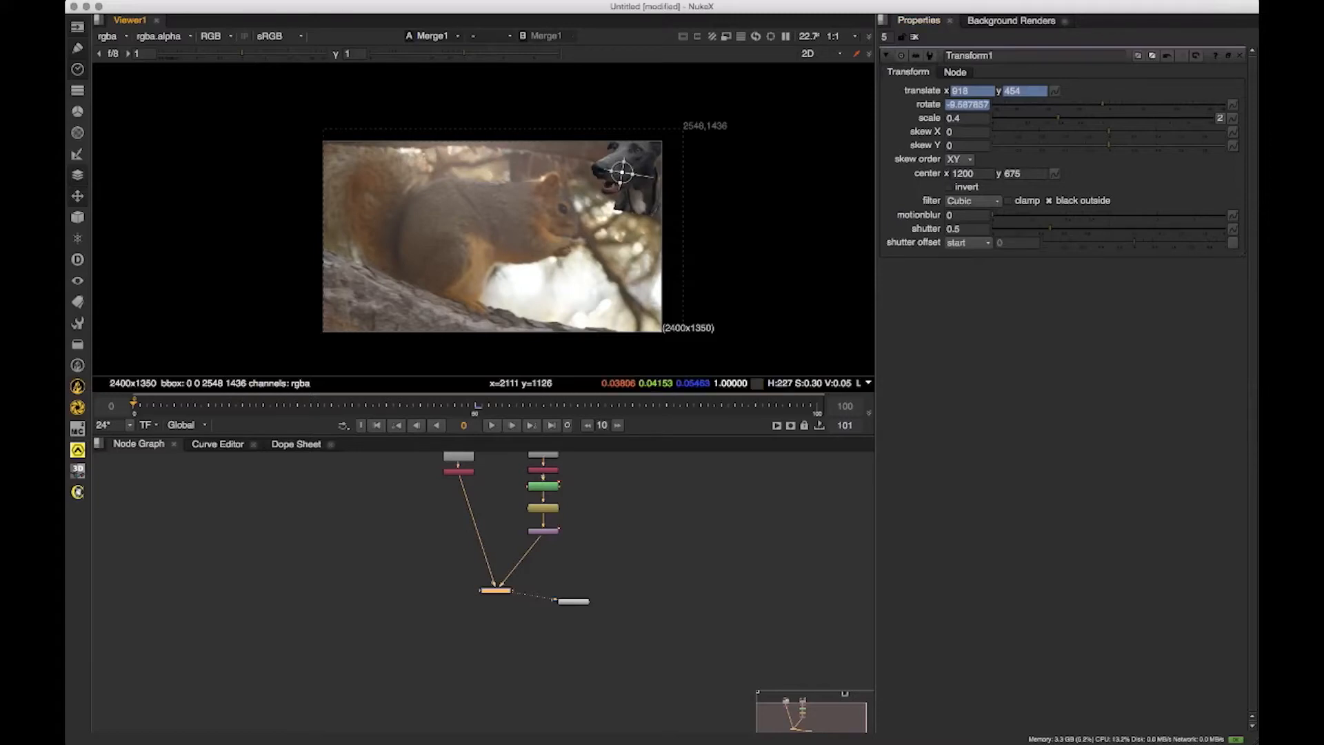
pyautogui.moveTo(624, 169); pyautogui.dragTo(629, 370)
pyautogui.moveTo(644, 261); pyautogui.dragTo(650, 174)
pyautogui.moveTo(680, 334); pyautogui.dragTo(656, 358)
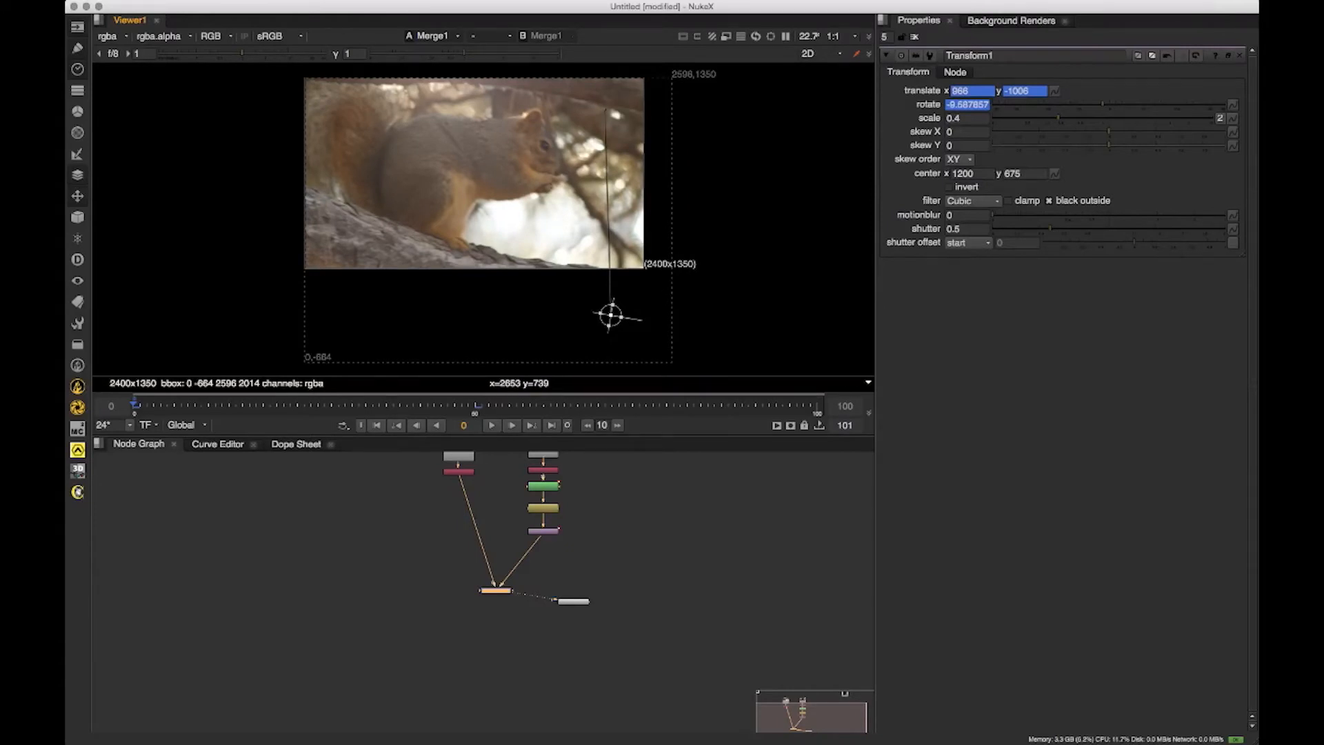
pyautogui.moveTo(614, 314); pyautogui.dragTo(610, 314)
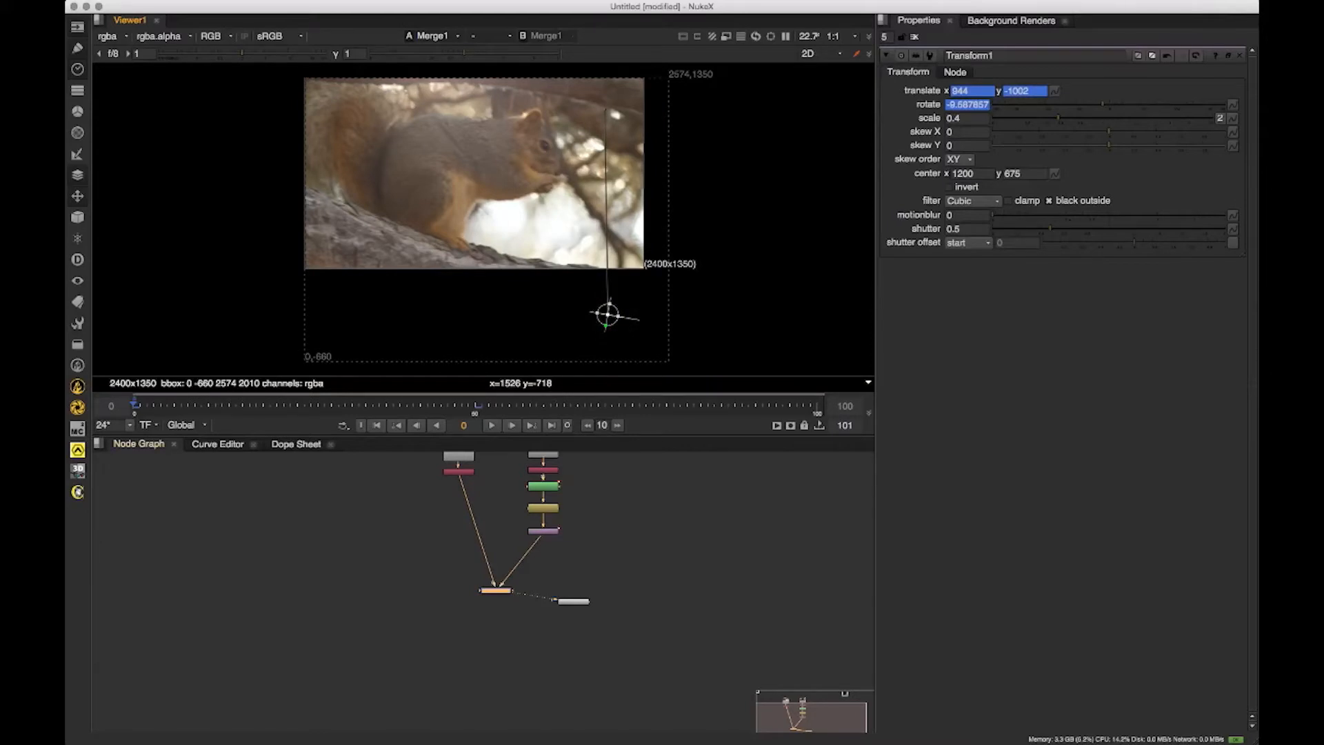
# Step: Rearrange the node graph so Merge1 sits directly beneath the squirrel branch, level with Transform1
pyautogui.click(462, 632)
pyautogui.click(508, 623)
pyautogui.scroll(3, 496, 592)
pyautogui.moveTo(477, 556); pyautogui.dragTo(421, 614)
pyautogui.scroll(-1, 422, 614)
pyautogui.click(421, 613)
pyautogui.click(417, 652)
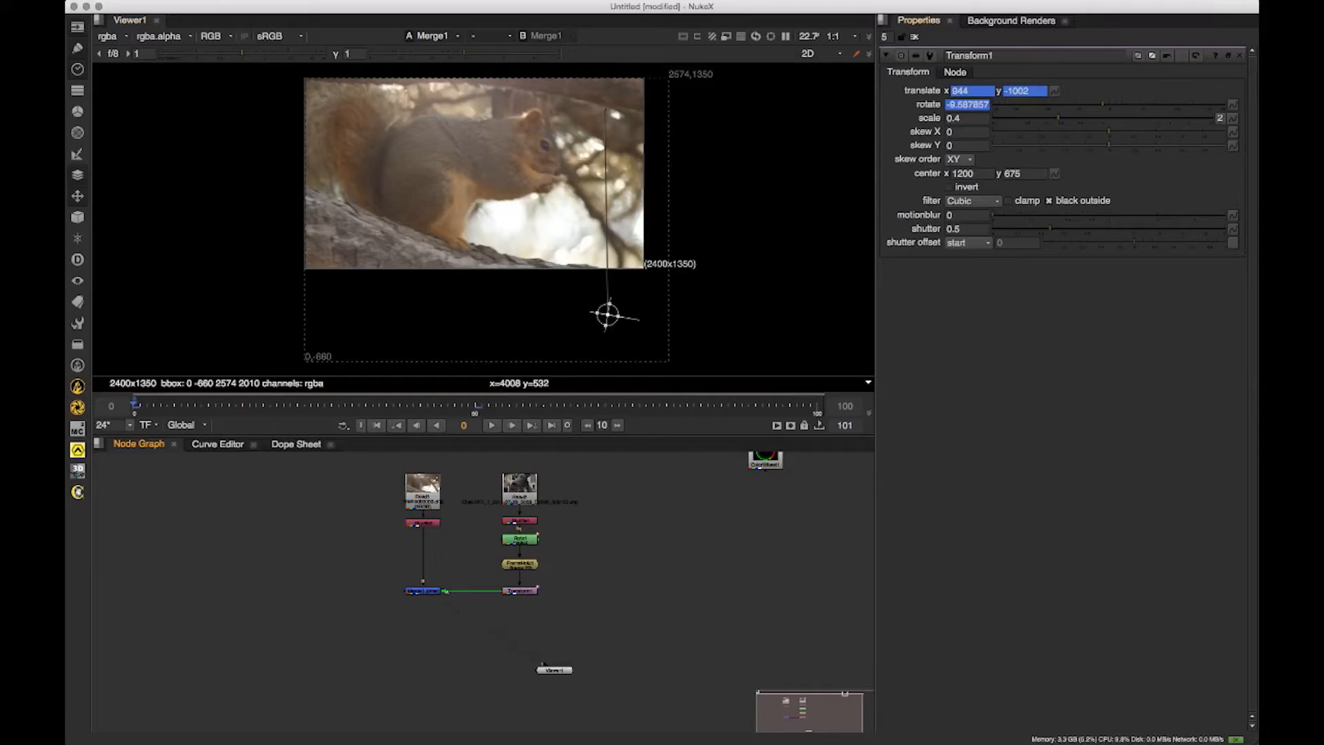
# Step: Rotate the dog to about -37.2 degrees at frame 0 and scrub to frame 39 to check the animation
pyautogui.moveTo(636, 319); pyautogui.dragTo(633, 333)
pyautogui.scroll(-1, 564, 374)
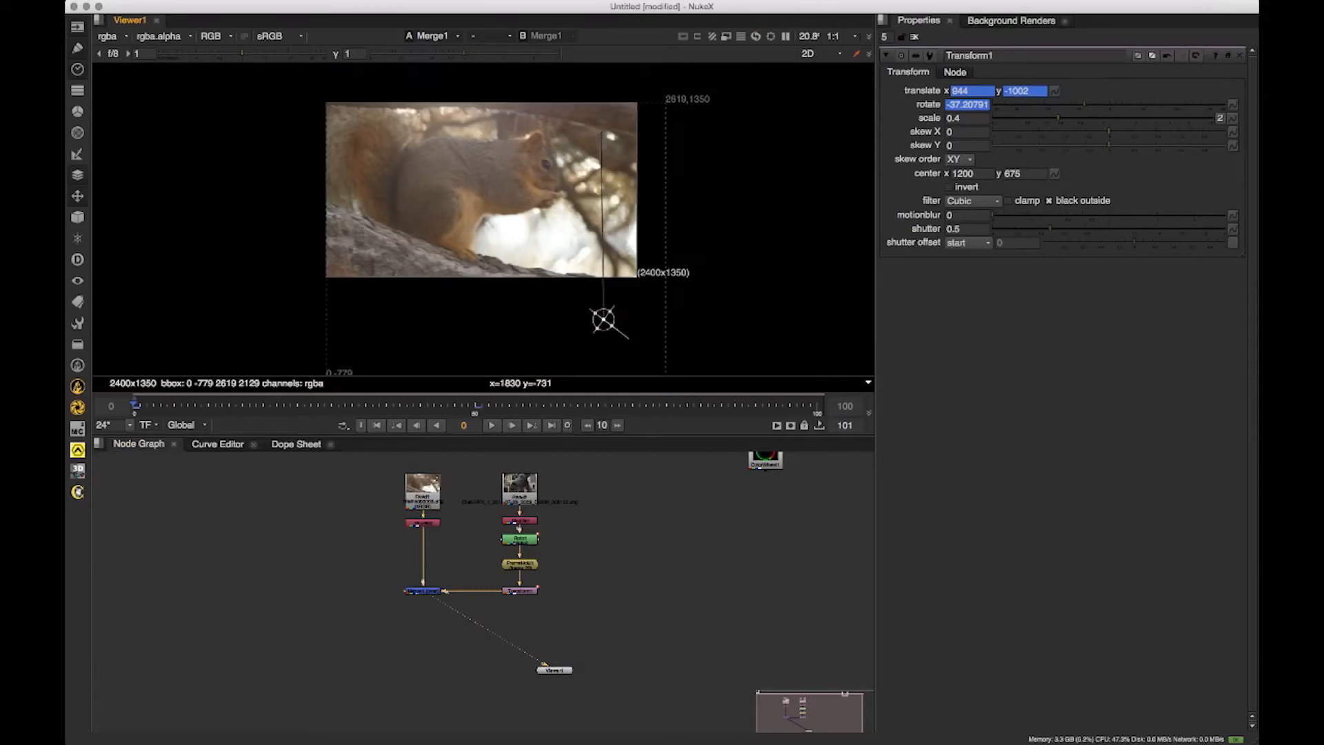
pyautogui.click(166, 407)
pyautogui.moveTo(168, 407); pyautogui.dragTo(398, 407)
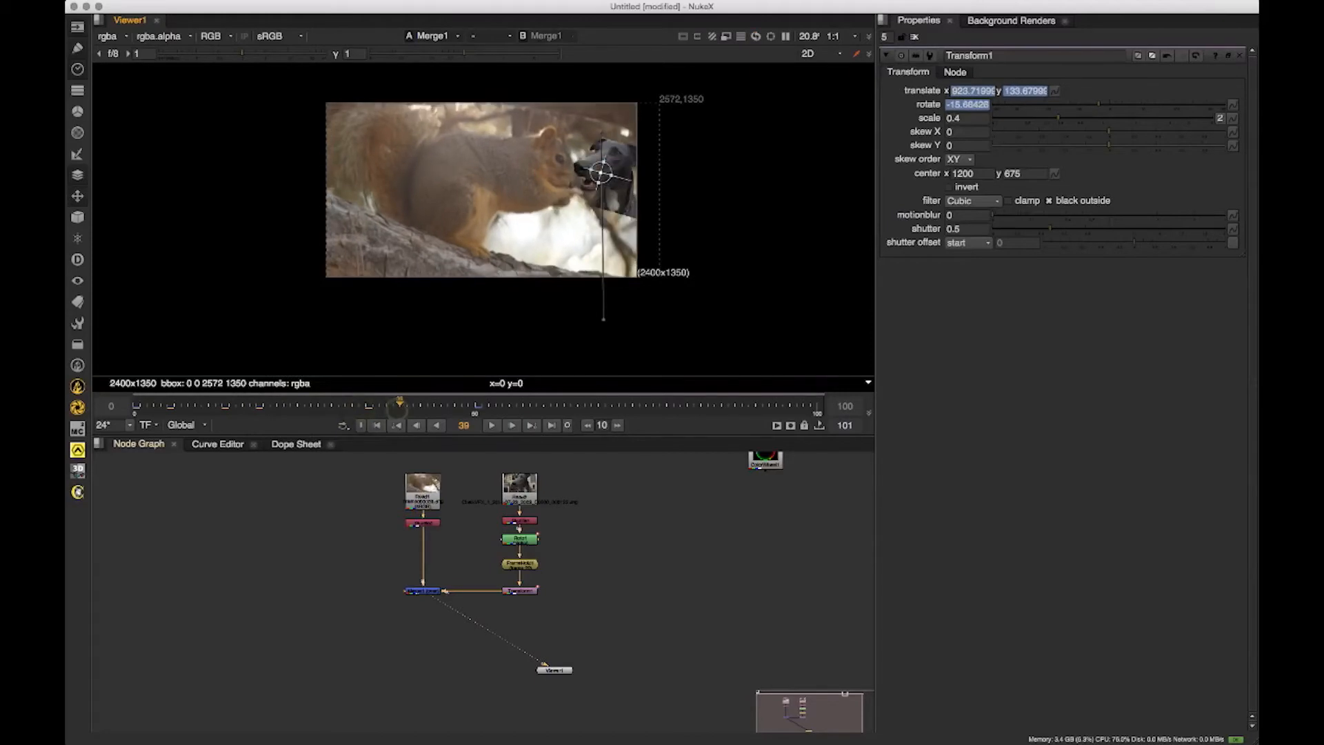
# Step: Show Transform1's translate x and y curves in the Curve Editor and frame them in full
pyautogui.click(217, 443)
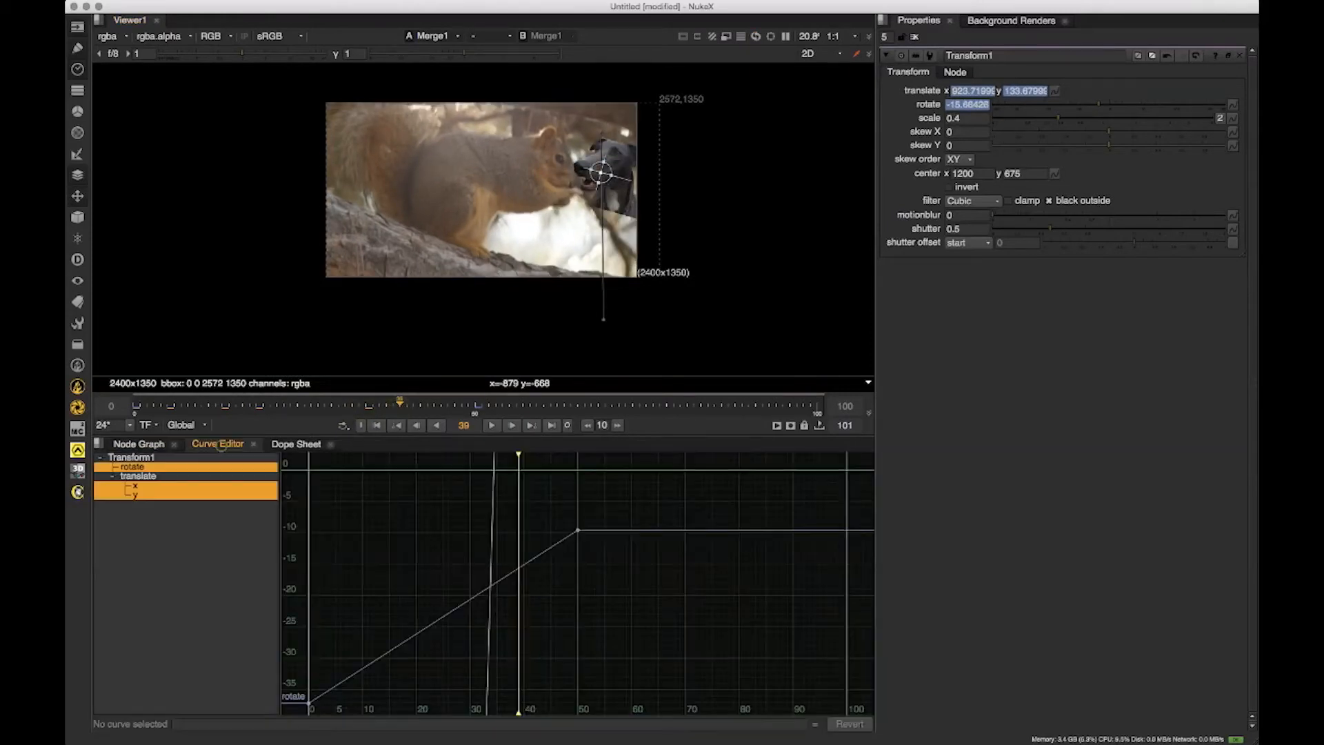
pyautogui.moveTo(473, 532); pyautogui.dragTo(462, 597)
pyautogui.click(156, 485)
pyautogui.click(156, 495)
pyautogui.click(166, 485)
pyautogui.moveTo(167, 485); pyautogui.dragTo(165, 494)
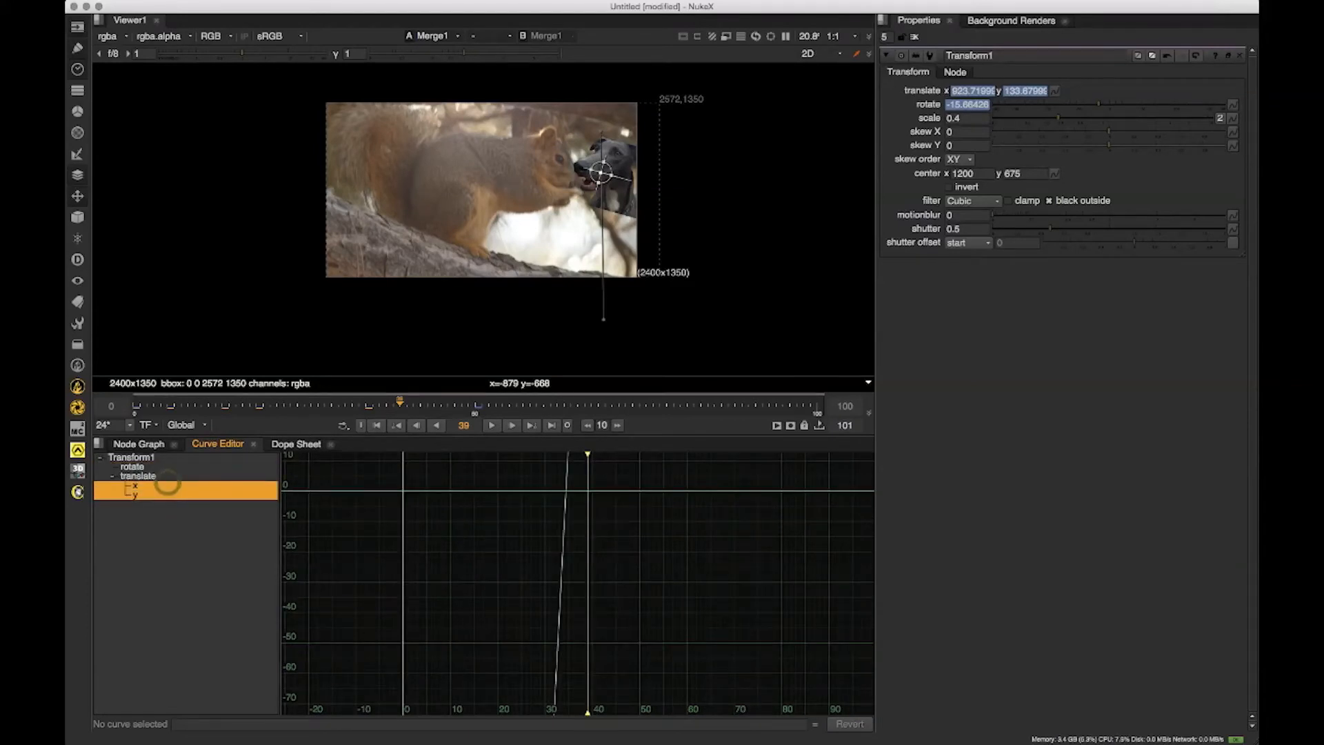
pyautogui.press('f')
pyautogui.moveTo(578, 584); pyautogui.dragTo(496, 551)
pyautogui.press('f')
pyautogui.scroll(-5, 496, 551)
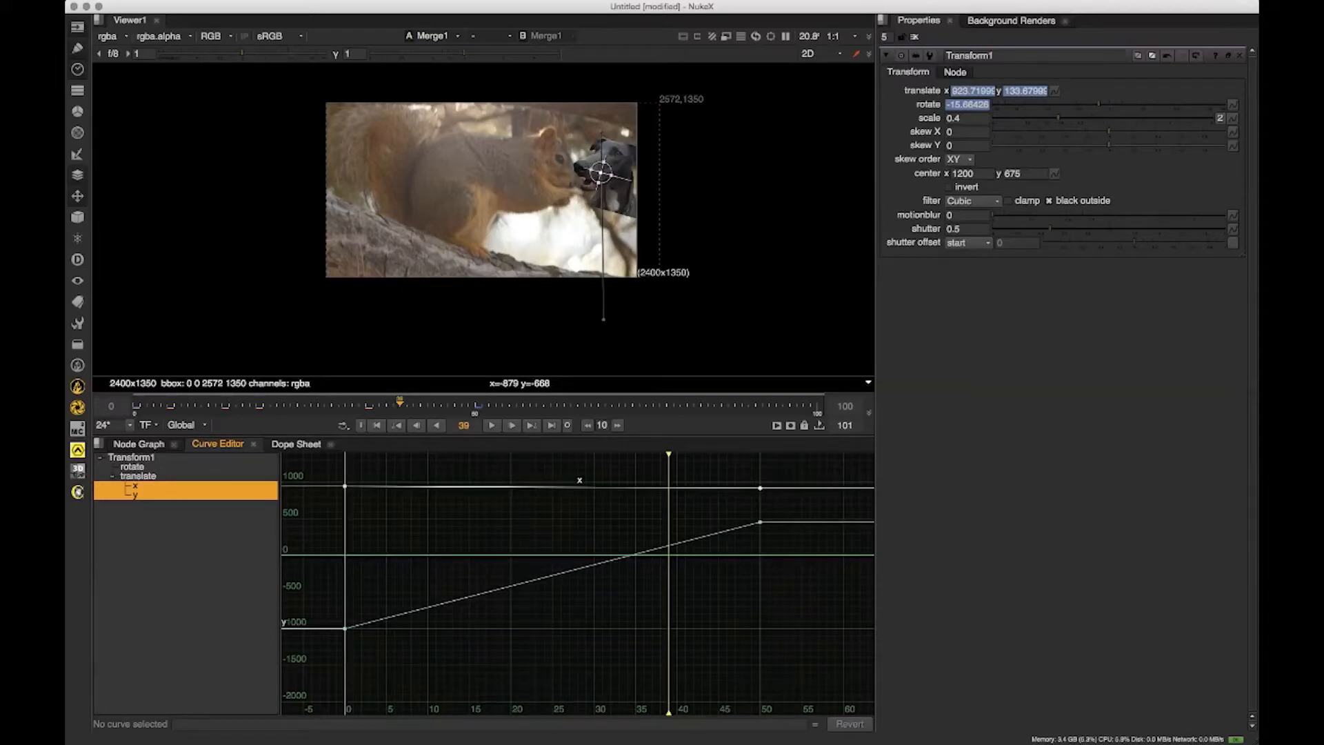
# Step: Ease the start of the translate y curve by giving its frame 0 key Horizontal interpolation
pyautogui.moveTo(821, 679); pyautogui.dragTo(305, 509)
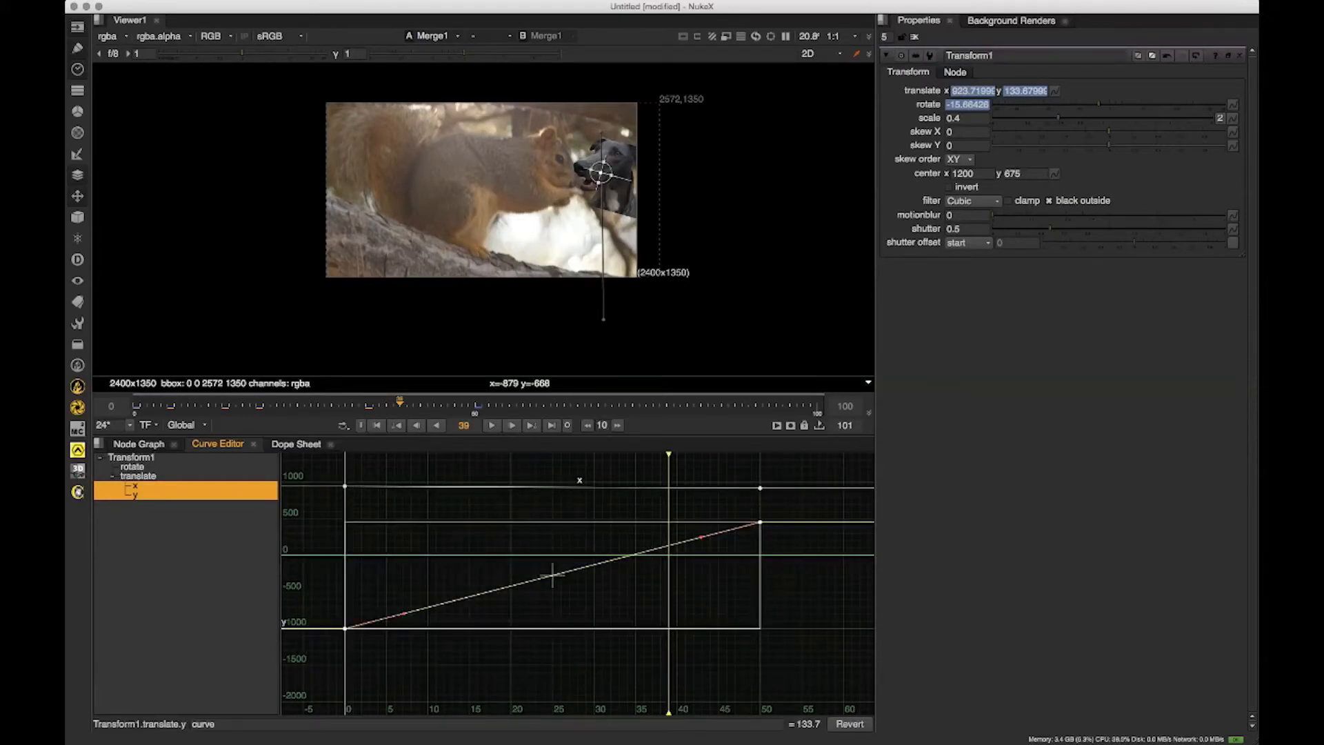
pyautogui.moveTo(443, 673); pyautogui.dragTo(318, 581)
pyautogui.moveTo(404, 613); pyautogui.dragTo(404, 627)
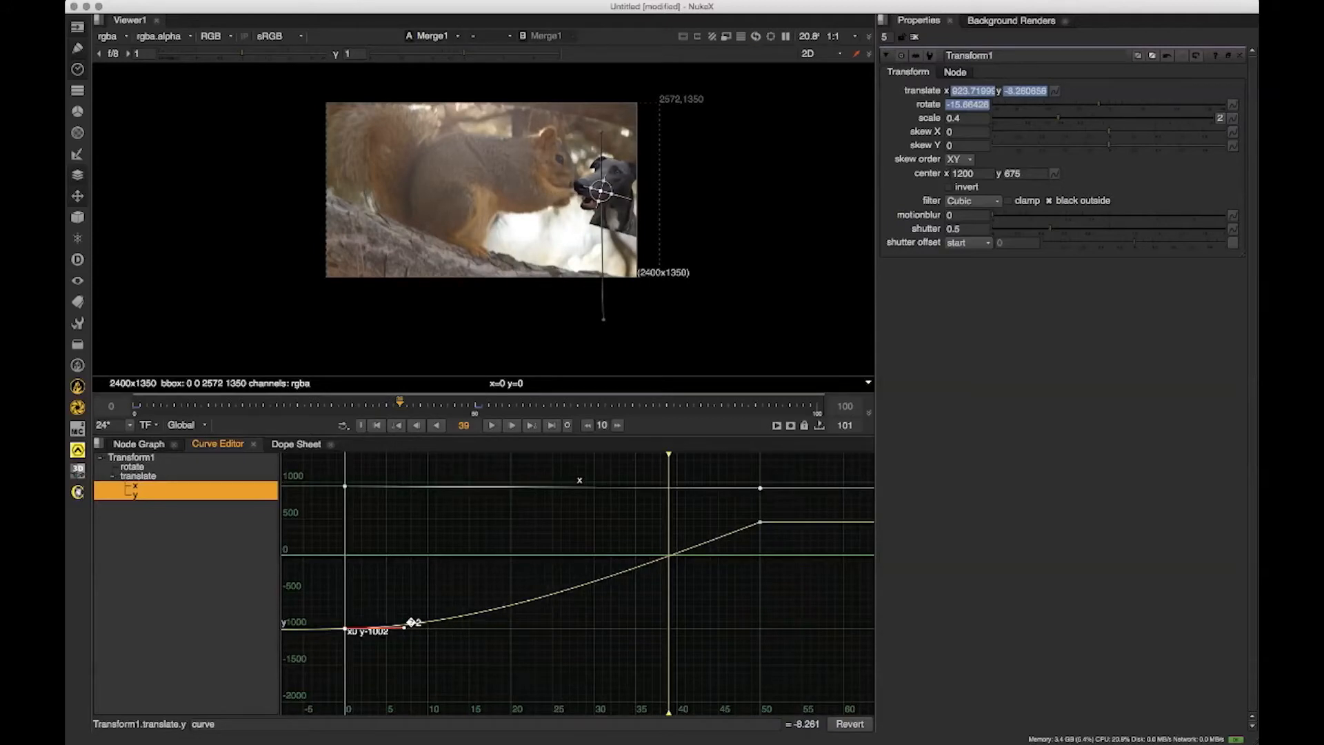
pyautogui.moveTo(447, 671); pyautogui.dragTo(322, 586)
pyautogui.rightClick(342, 630)
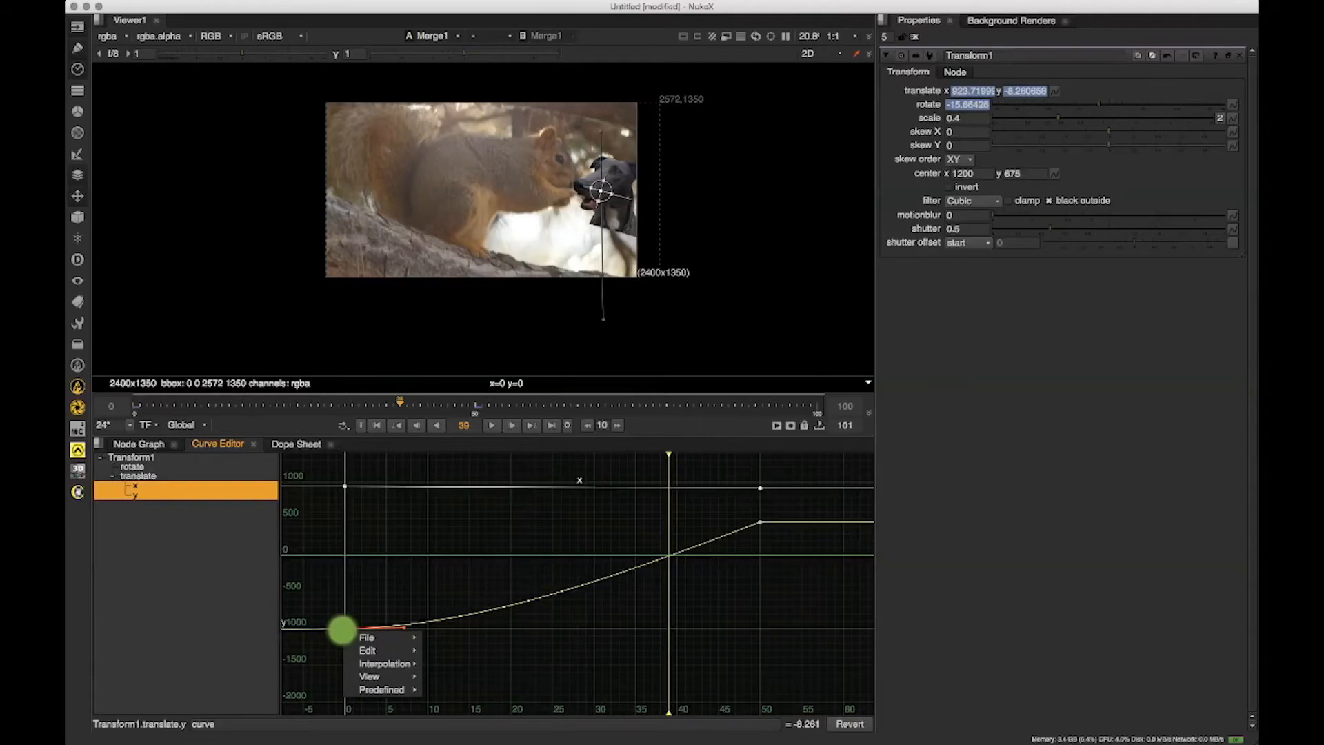
pyautogui.moveTo(383, 664)
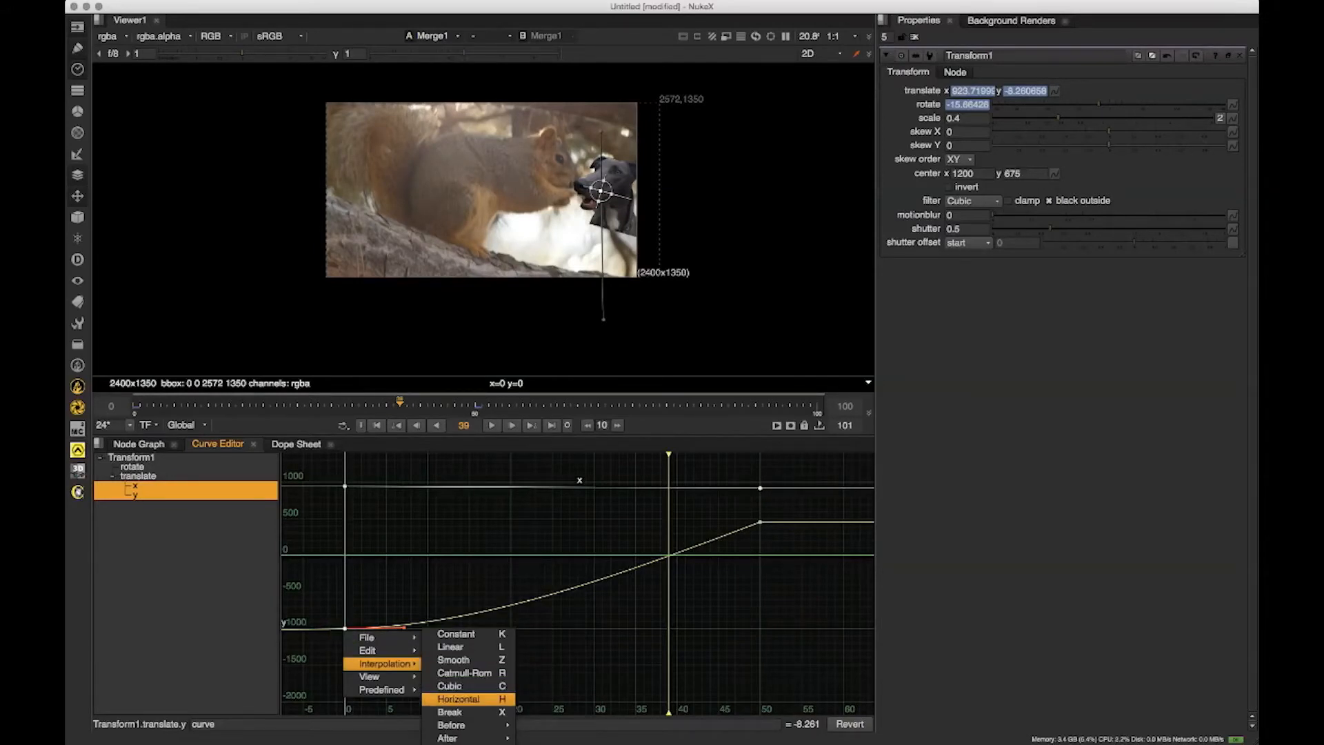
pyautogui.click(495, 698)
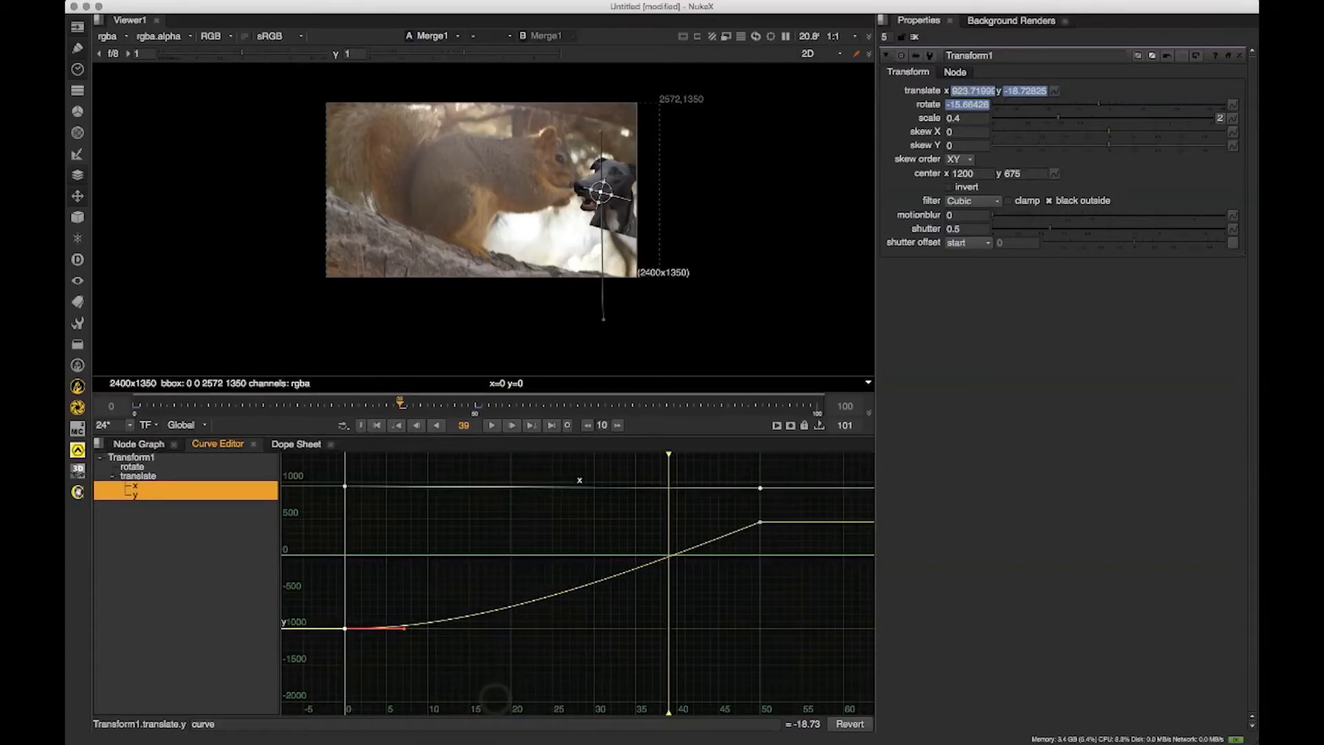
# Step: Flatten the translate y curve's tangent at its frame 50 key, and step from frame 41 toward 45 to check the eased motion
pyautogui.moveTo(825, 596); pyautogui.dragTo(700, 498)
pyautogui.rightClick(710, 467)
pyautogui.moveTo(721, 468)
pyautogui.click(796, 524)
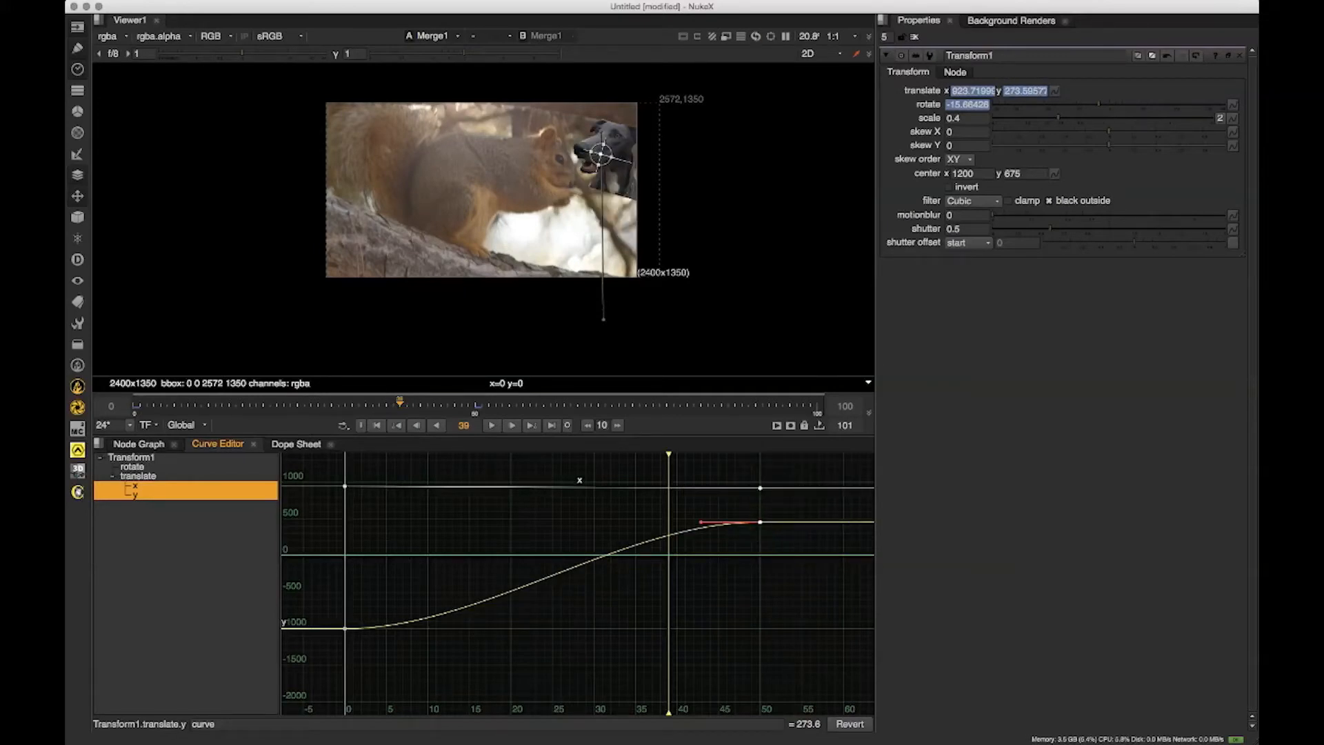
pyautogui.moveTo(669, 453); pyautogui.dragTo(685, 453)
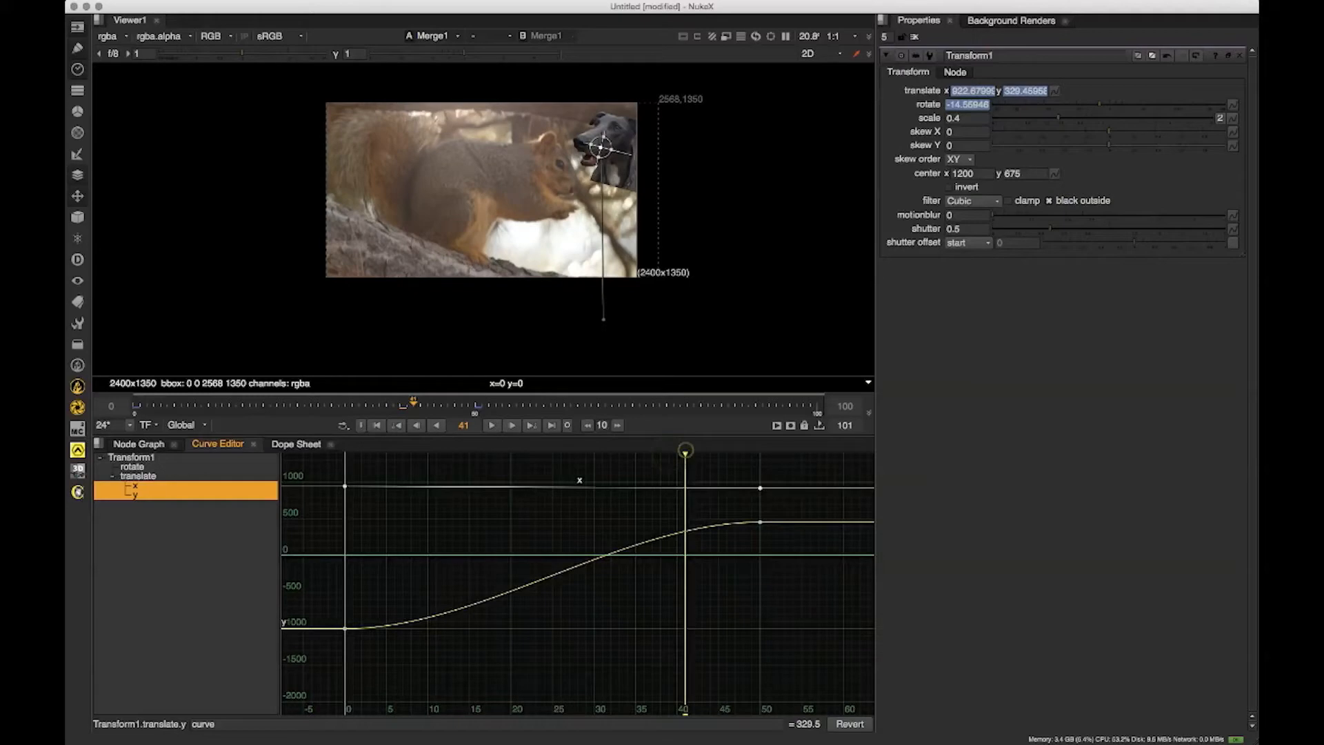
pyautogui.press('Right')
pyautogui.press('Right')
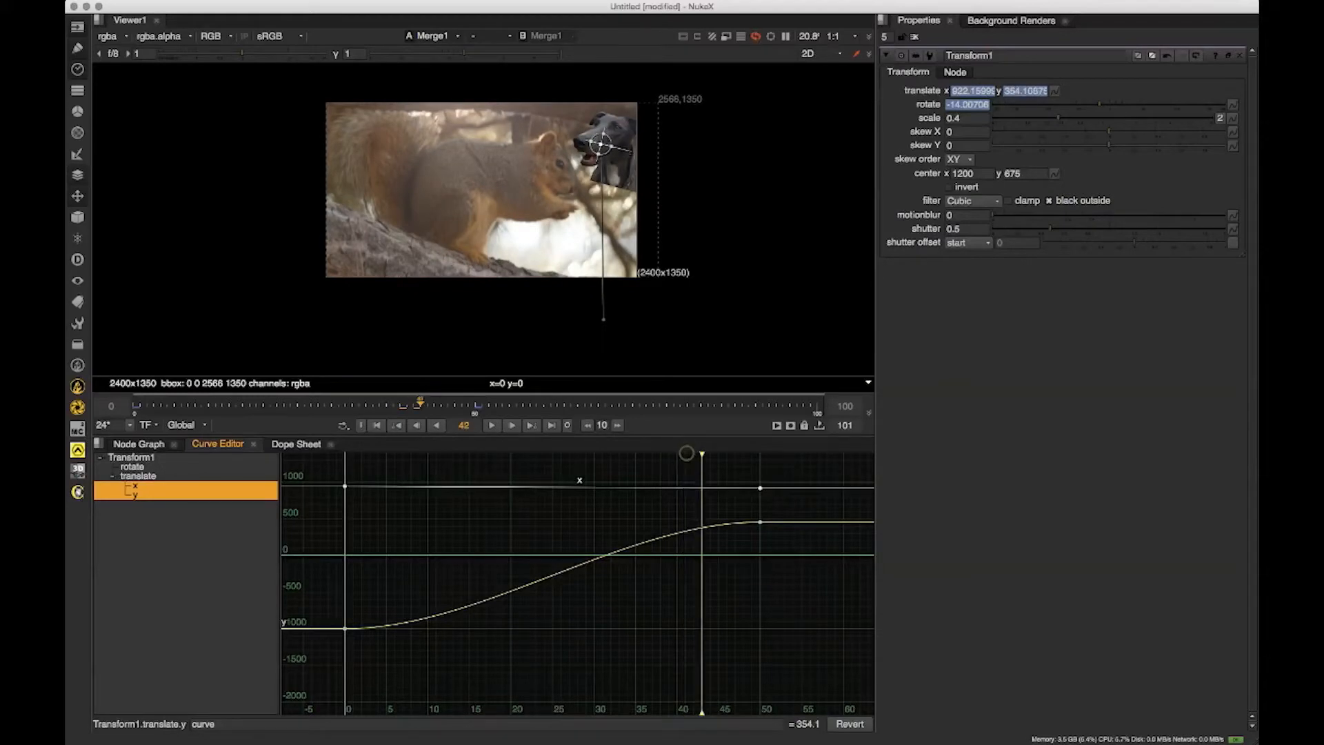
pyautogui.press('Right')
pyautogui.press('Right')
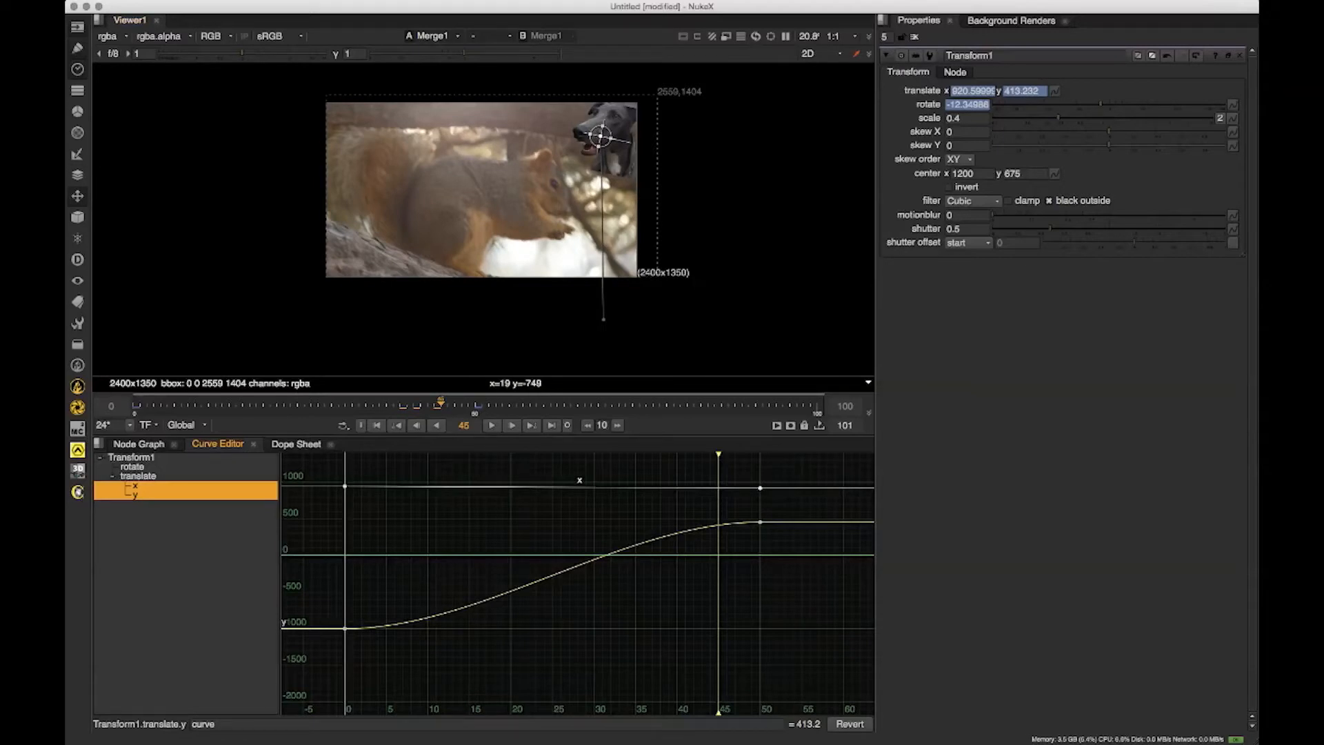
# Step: Save the script as Class_001_v001 in the folder /Volumes/Chalk128-1/Nuke_101_cfs/Fall_17/Drive/Class_001/Work/Nuke
pyautogui.hotkey('ctrl', 's')
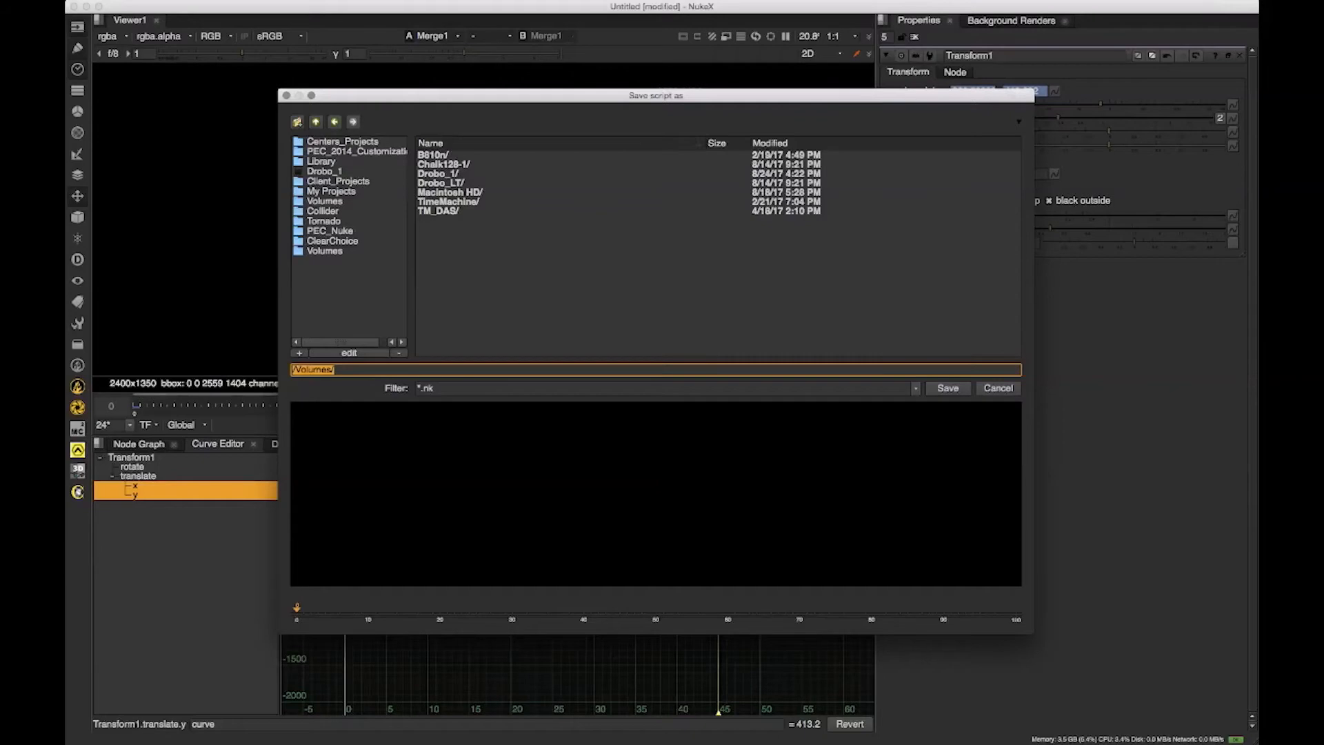
pyautogui.doubleClick(445, 165)
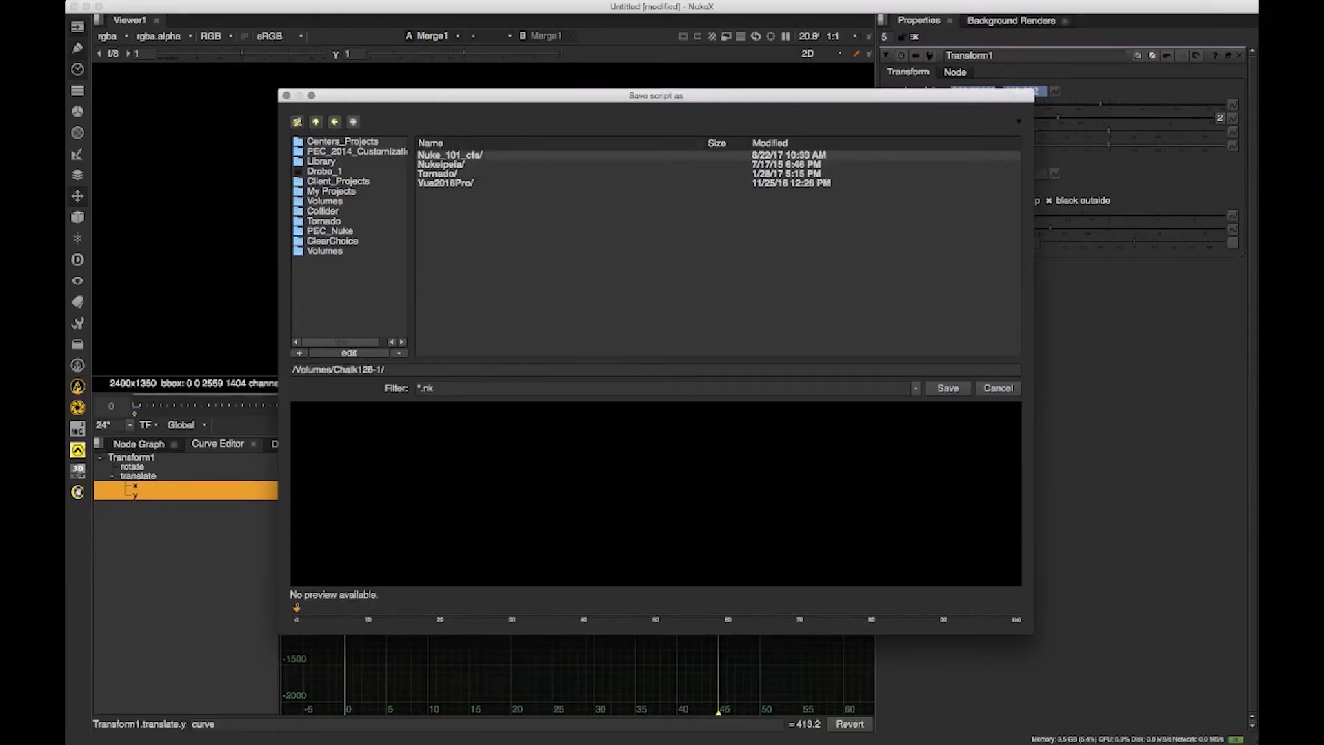
pyautogui.doubleClick(450, 154)
pyautogui.doubleClick(446, 193)
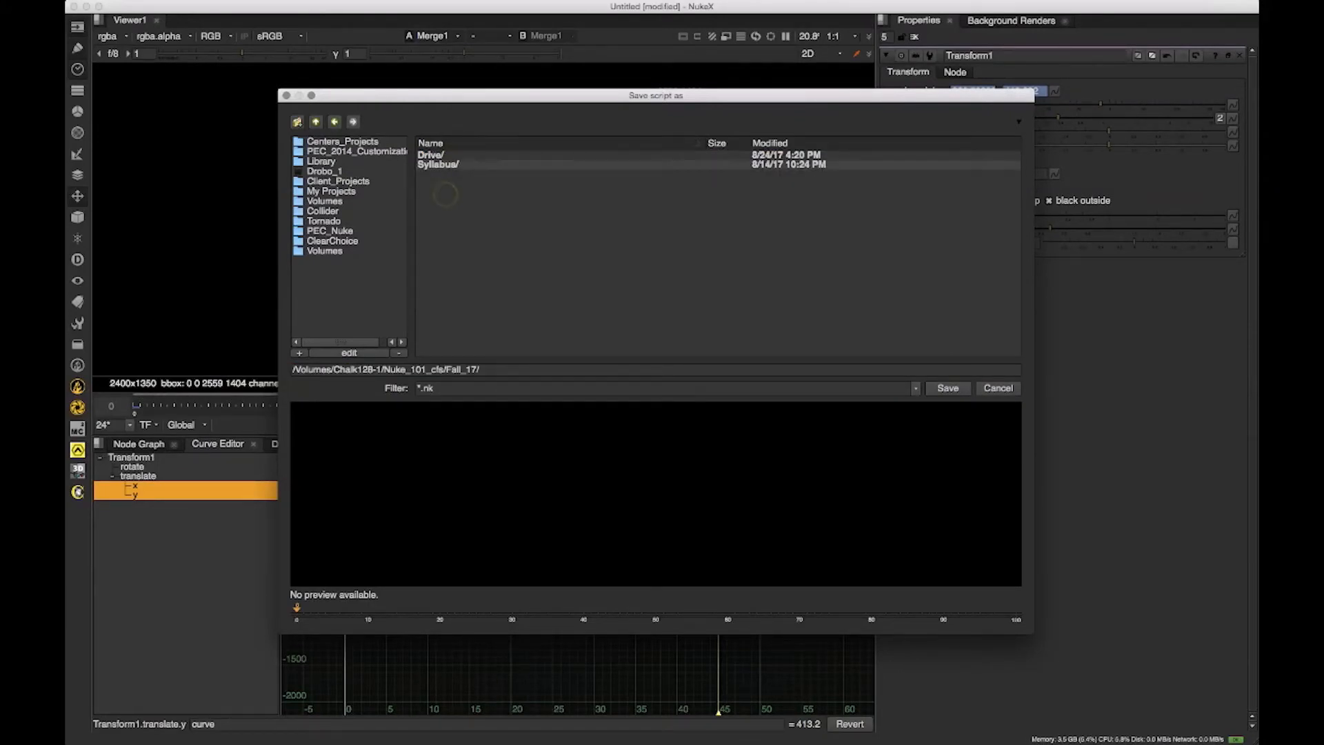
pyautogui.doubleClick(441, 155)
pyautogui.doubleClick(441, 155)
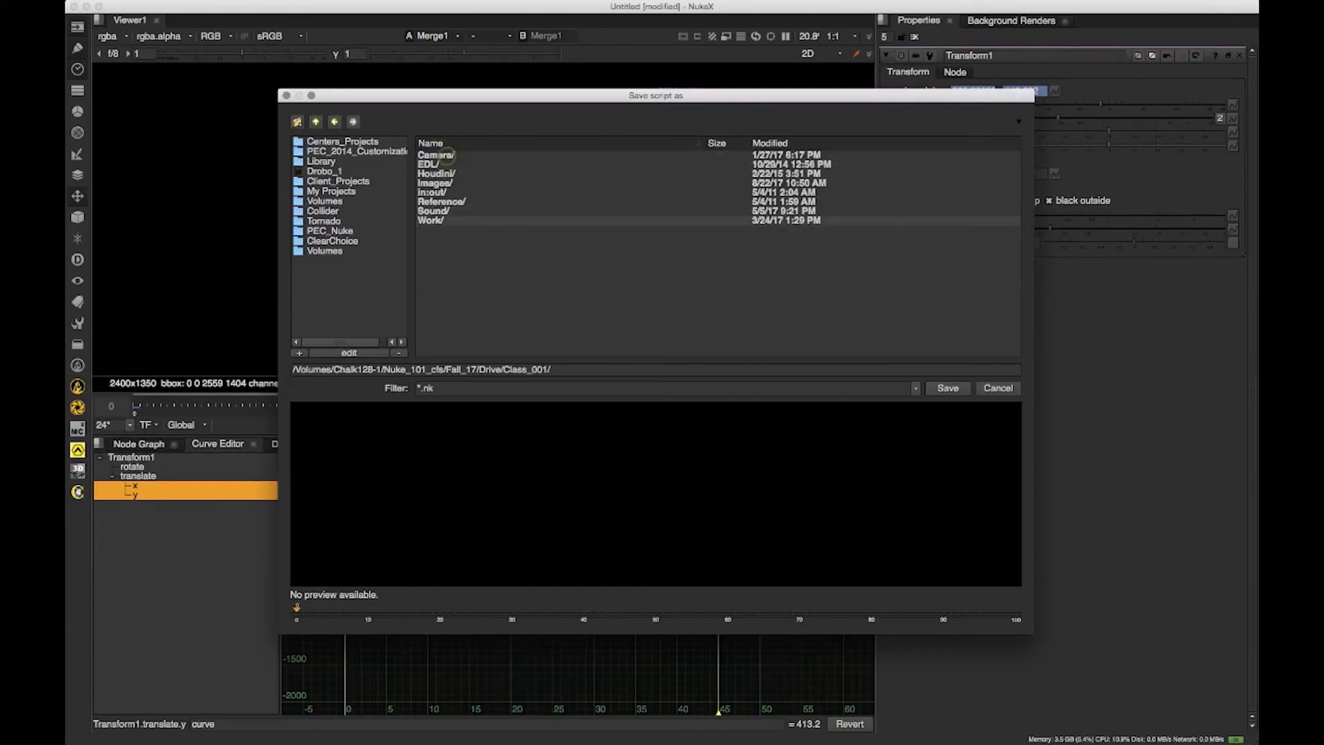
pyautogui.doubleClick(432, 220)
pyautogui.doubleClick(436, 183)
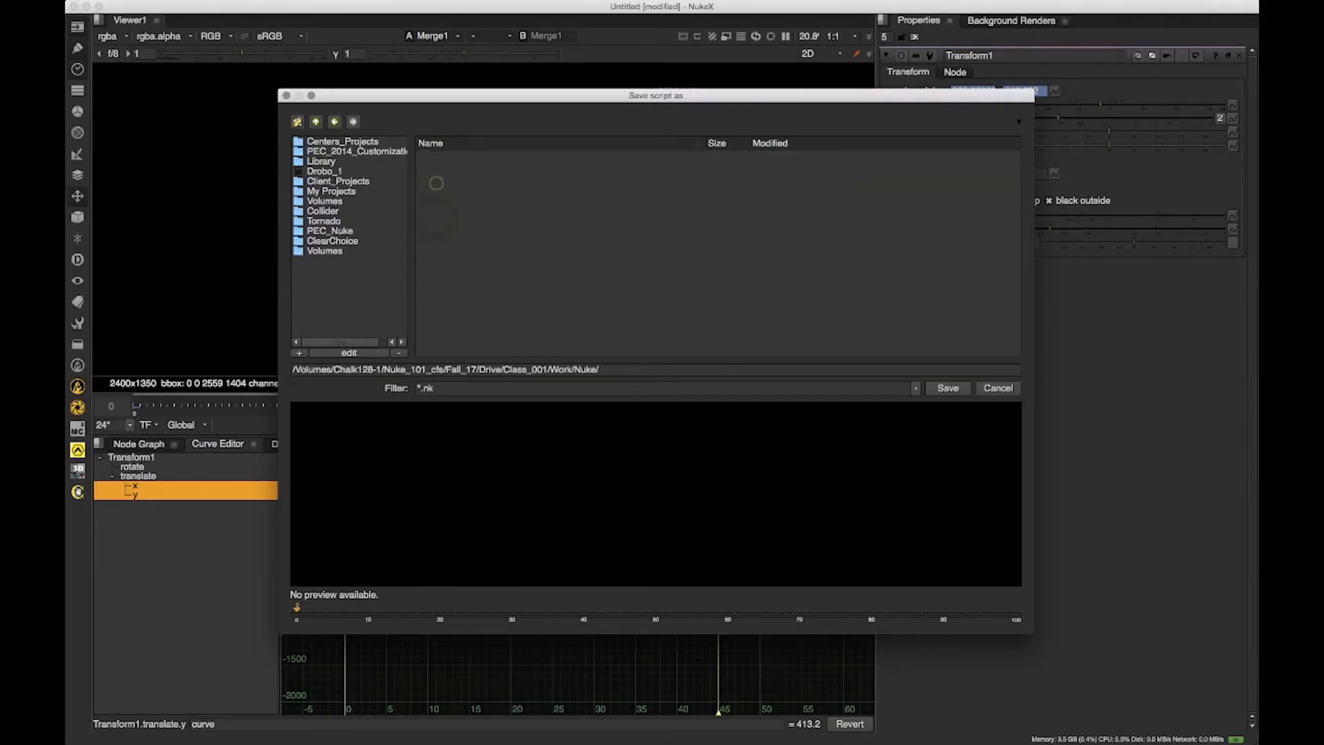
pyautogui.click(633, 373)
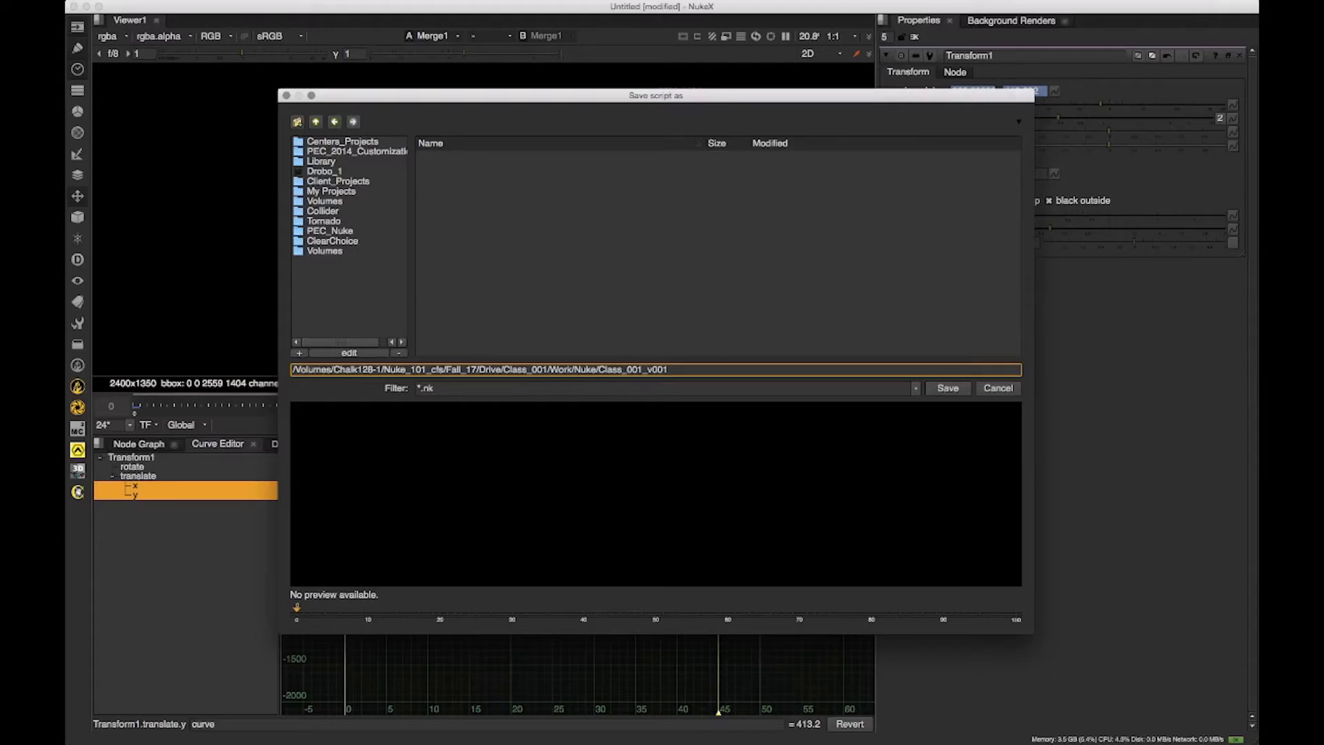
pyautogui.click(948, 387)
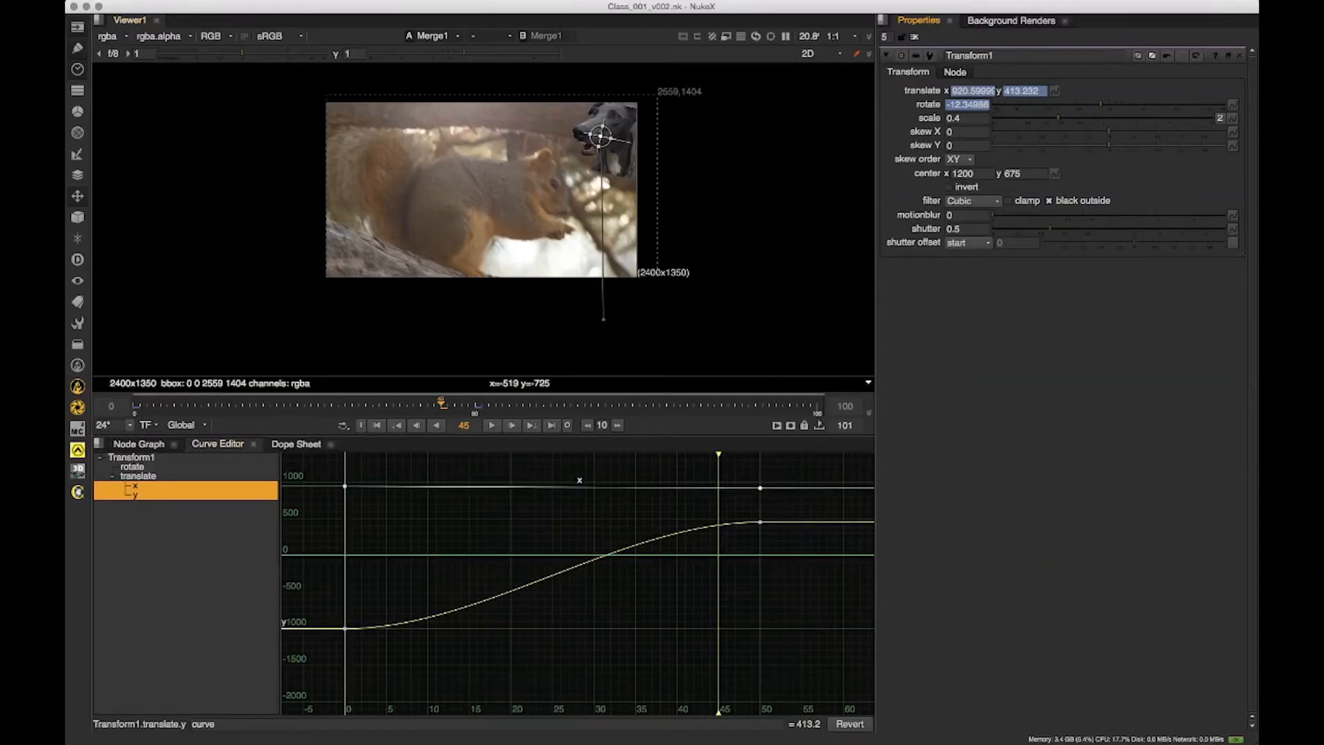
# Step: In the Node Graph, move the squirrel branch together with its Merge node farther away from the dog branch
pyautogui.click(138, 444)
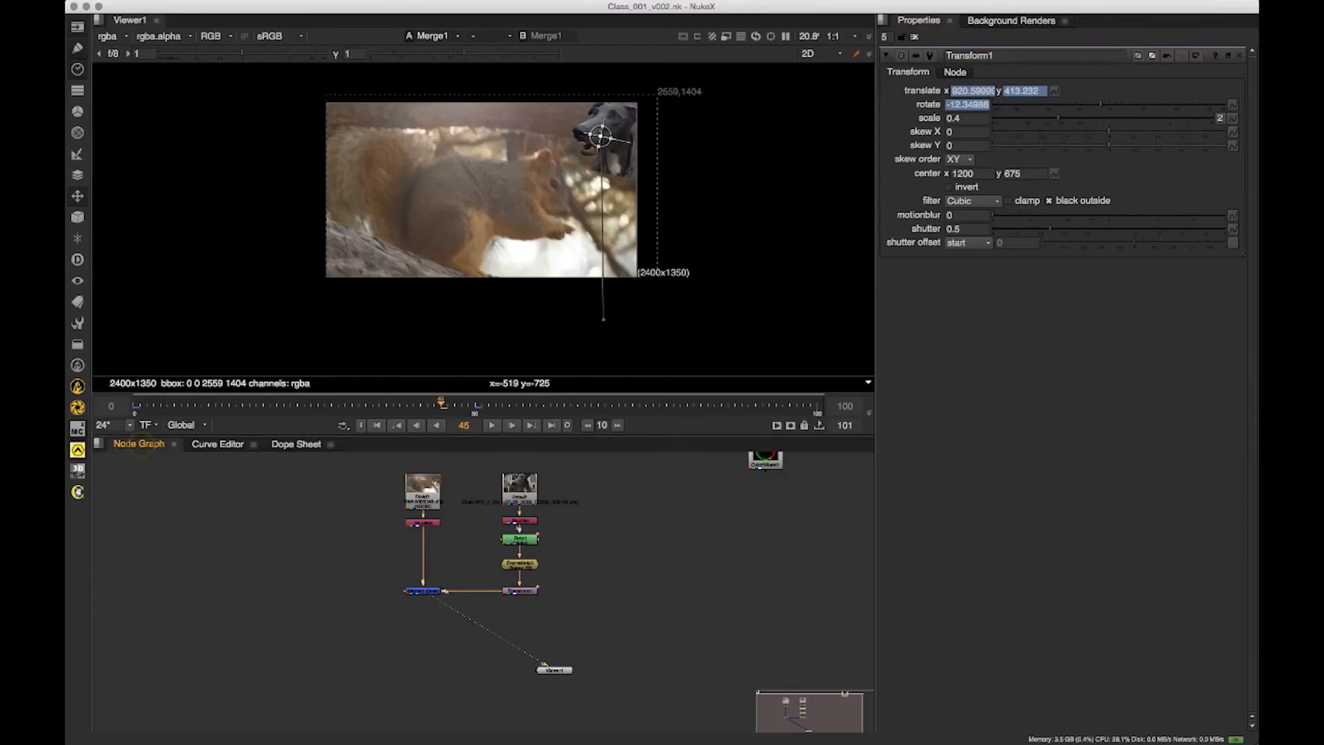
pyautogui.moveTo(307, 530); pyautogui.dragTo(384, 695)
pyautogui.moveTo(349, 552); pyautogui.dragTo(297, 551)
pyautogui.click(350, 553)
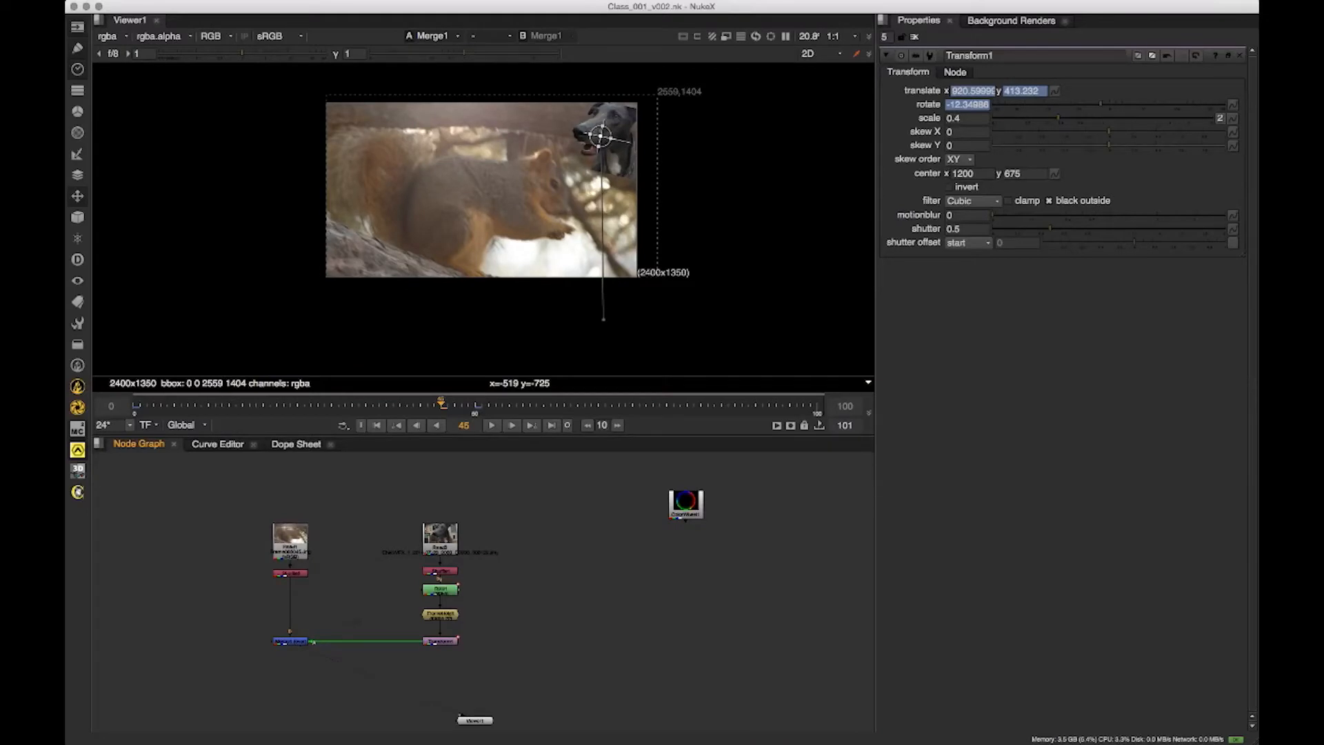
# Step: Reposition the Viewer1 node in the node graph so it sits beneath the Merge1 node
pyautogui.moveTo(606, 684); pyautogui.dragTo(629, 636)
pyautogui.click(586, 608)
pyautogui.click(545, 613)
pyautogui.moveTo(498, 671); pyautogui.dragTo(337, 682)
pyautogui.moveTo(421, 638); pyautogui.dragTo(444, 653)
pyautogui.click(427, 646)
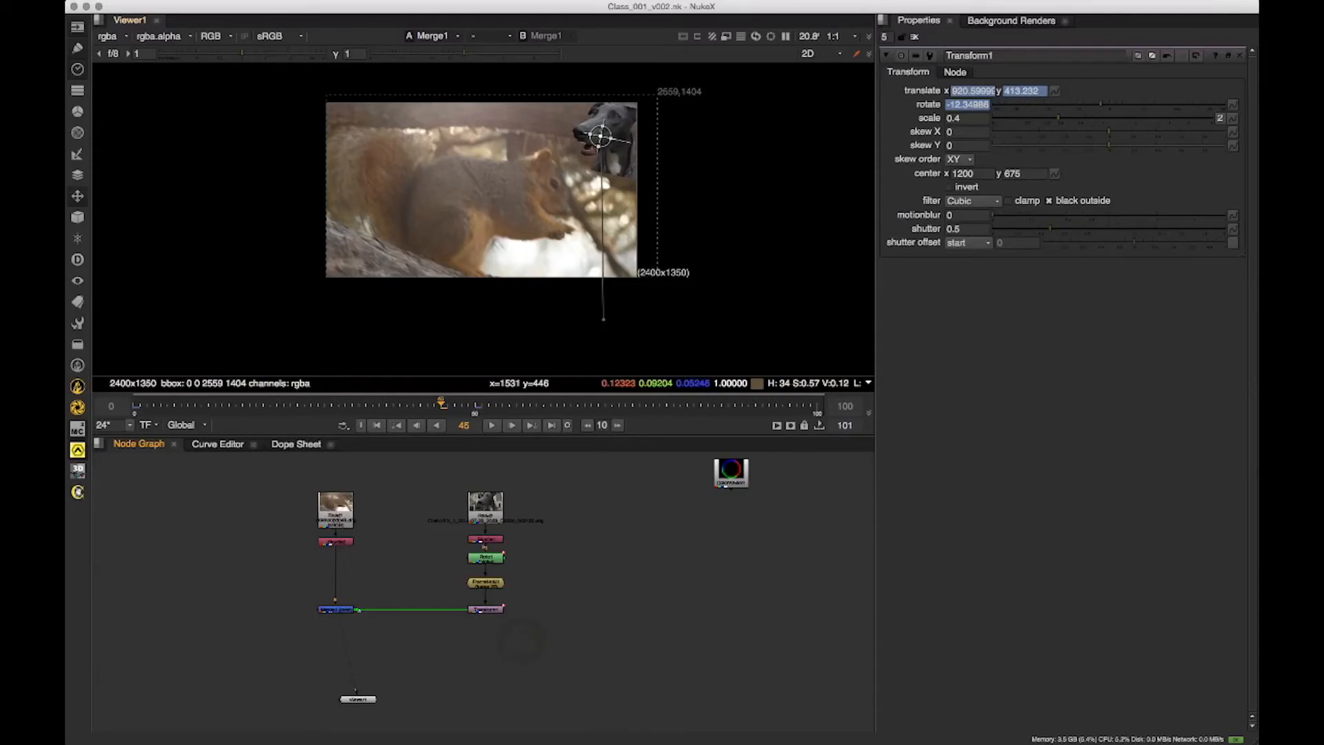
# Step: Add an unconnected Roto node beside the squirrel branch and close the Transform1 properties
pyautogui.click(372, 581)
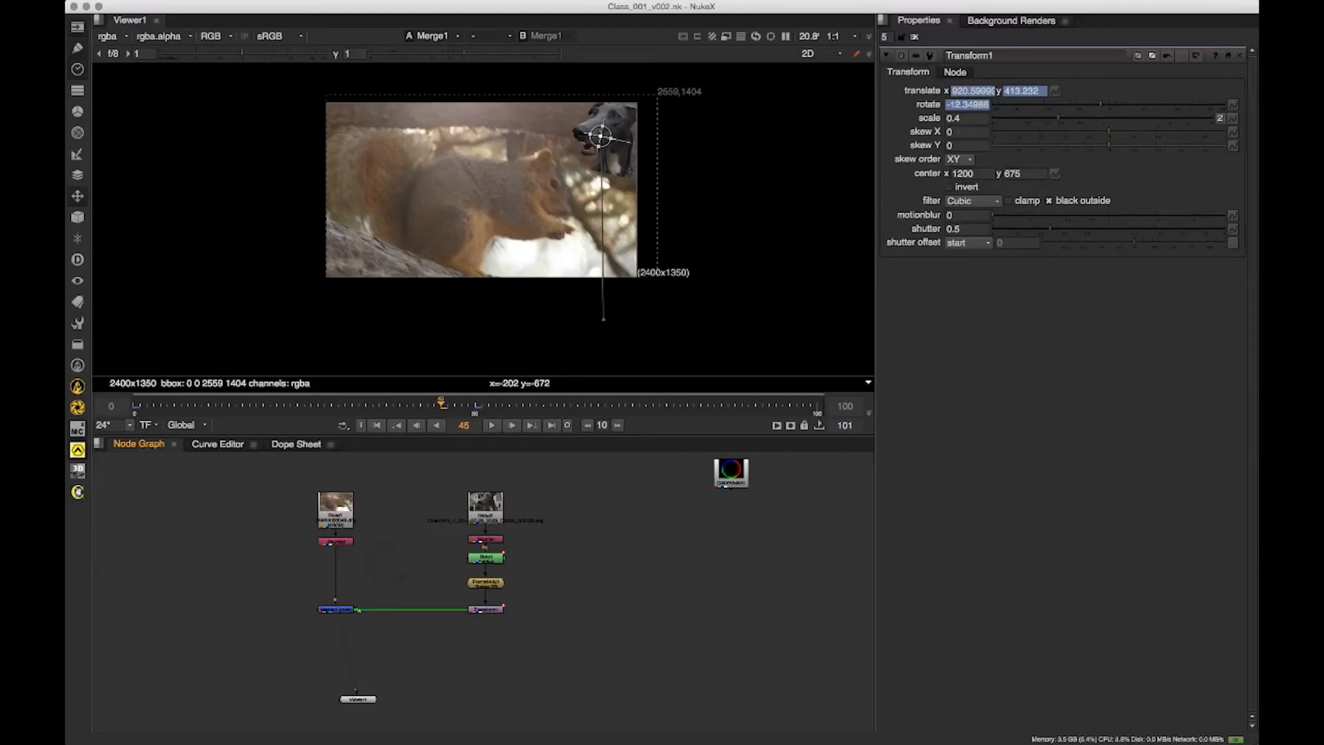
pyautogui.press('o')
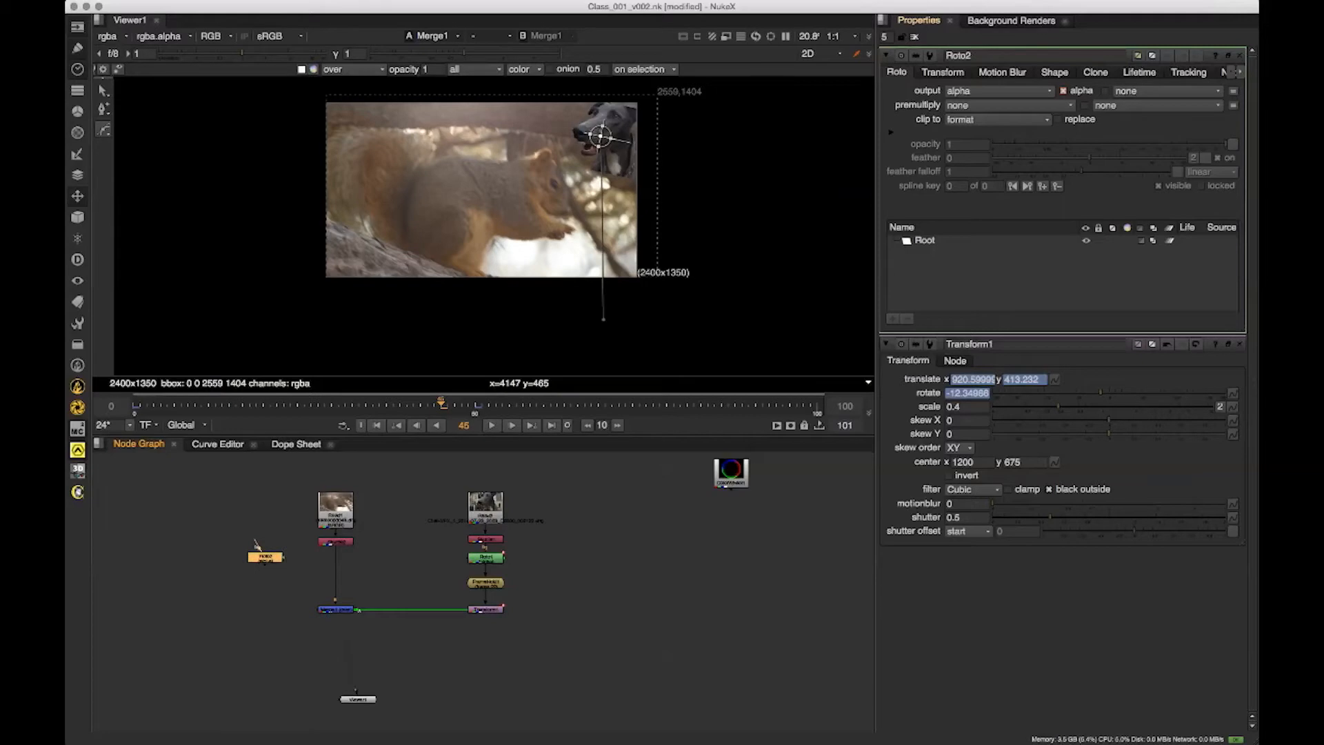
pyautogui.click(1240, 344)
pyautogui.moveTo(439, 191); pyautogui.dragTo(347, 219)
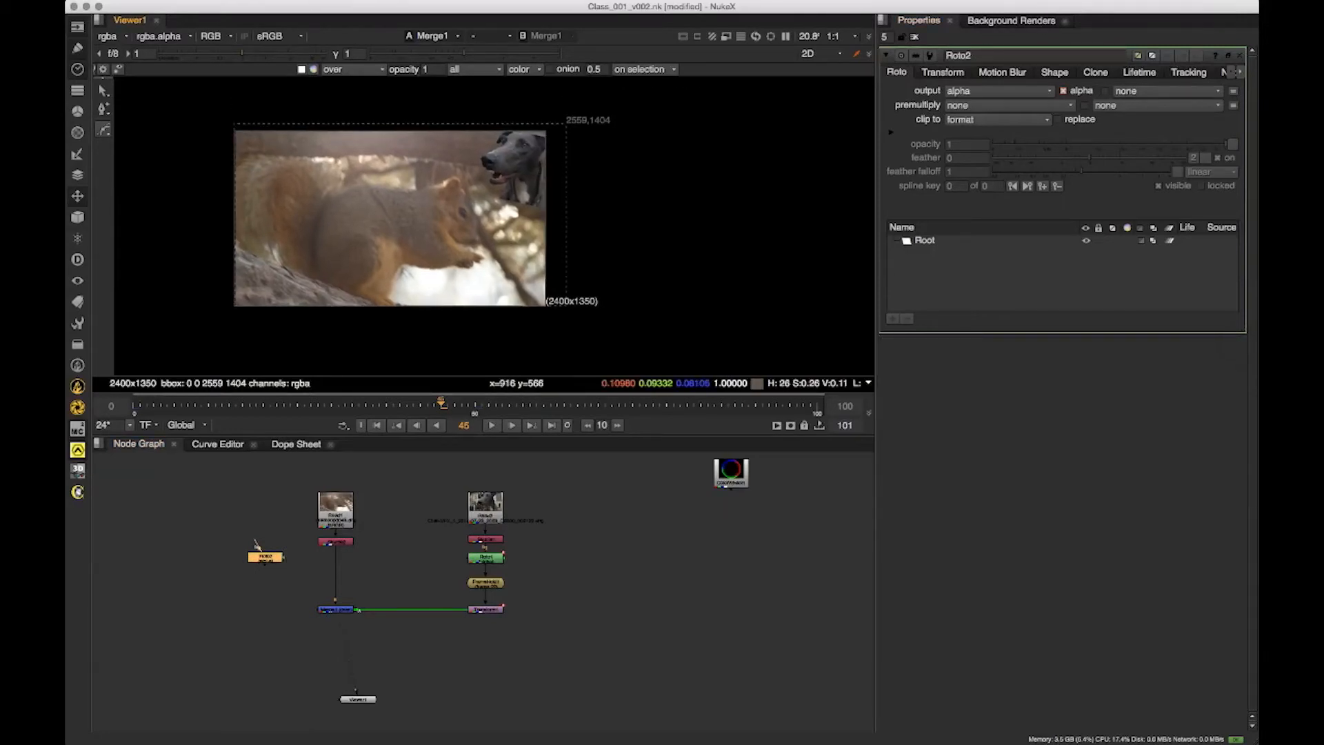
# Step: Go to frame 0 and draw a wide ellipse about 1431 by 694 pixels with the Roto2 Ellipse tool over the squirrel
pyautogui.click(376, 426)
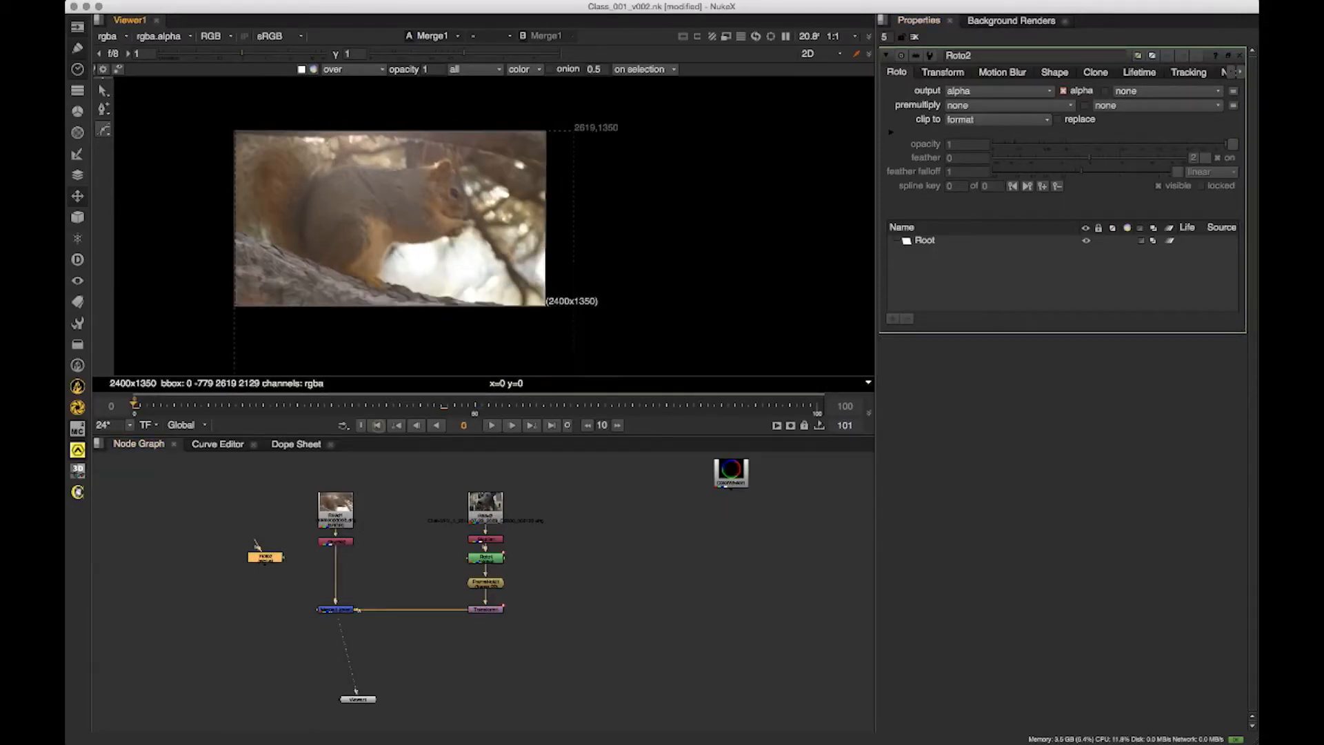
pyautogui.scroll(3, 409, 166)
pyautogui.moveTo(408, 148); pyautogui.dragTo(529, 150)
pyautogui.scroll(3, 408, 164)
pyautogui.scroll(-3, 455, 160)
pyautogui.moveTo(569, 189); pyautogui.dragTo(578, 198)
pyautogui.scroll(-2, 578, 198)
pyautogui.moveTo(441, 238); pyautogui.dragTo(365, 219)
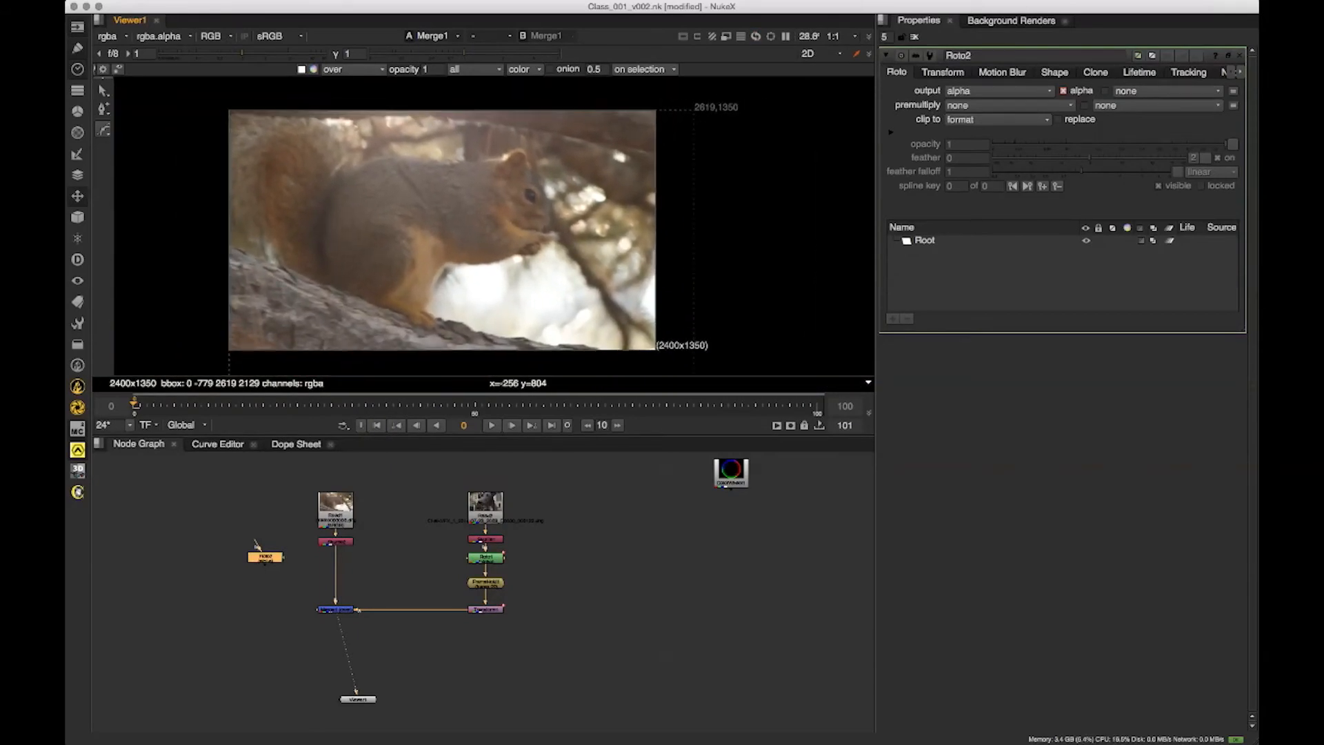
pyautogui.moveTo(103, 129); pyautogui.dragTo(159, 172)
pyautogui.scroll(-4, 353, 194)
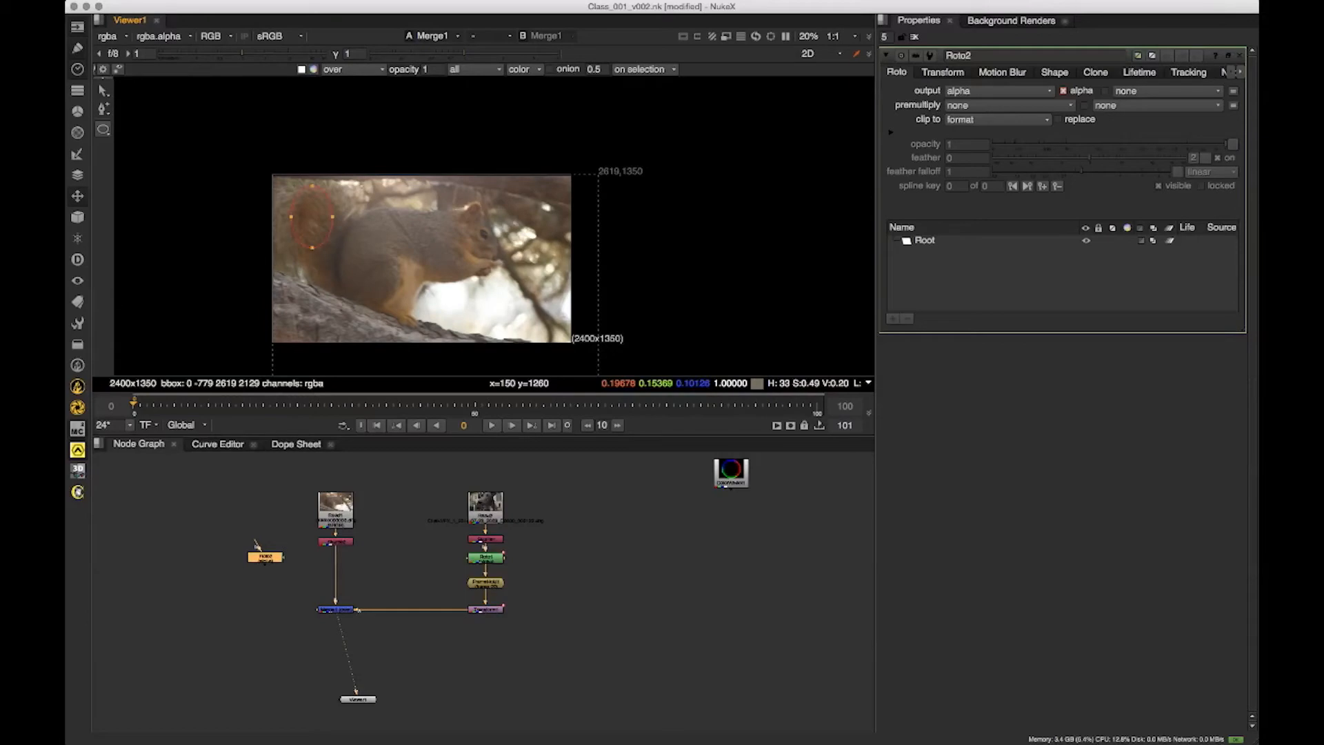
pyautogui.moveTo(424, 295); pyautogui.dragTo(495, 291)
pyautogui.moveTo(239, 135); pyautogui.dragTo(526, 356)
pyautogui.moveTo(431, 227); pyautogui.dragTo(455, 233)
pyautogui.moveTo(521, 187); pyautogui.dragTo(508, 198)
pyautogui.moveTo(416, 242); pyautogui.dragTo(424, 245)
# Step: Show the output of the Roto2 node in the viewer to examine its format
pyautogui.moveTo(265, 558); pyautogui.dragTo(248, 544)
pyautogui.press('1')
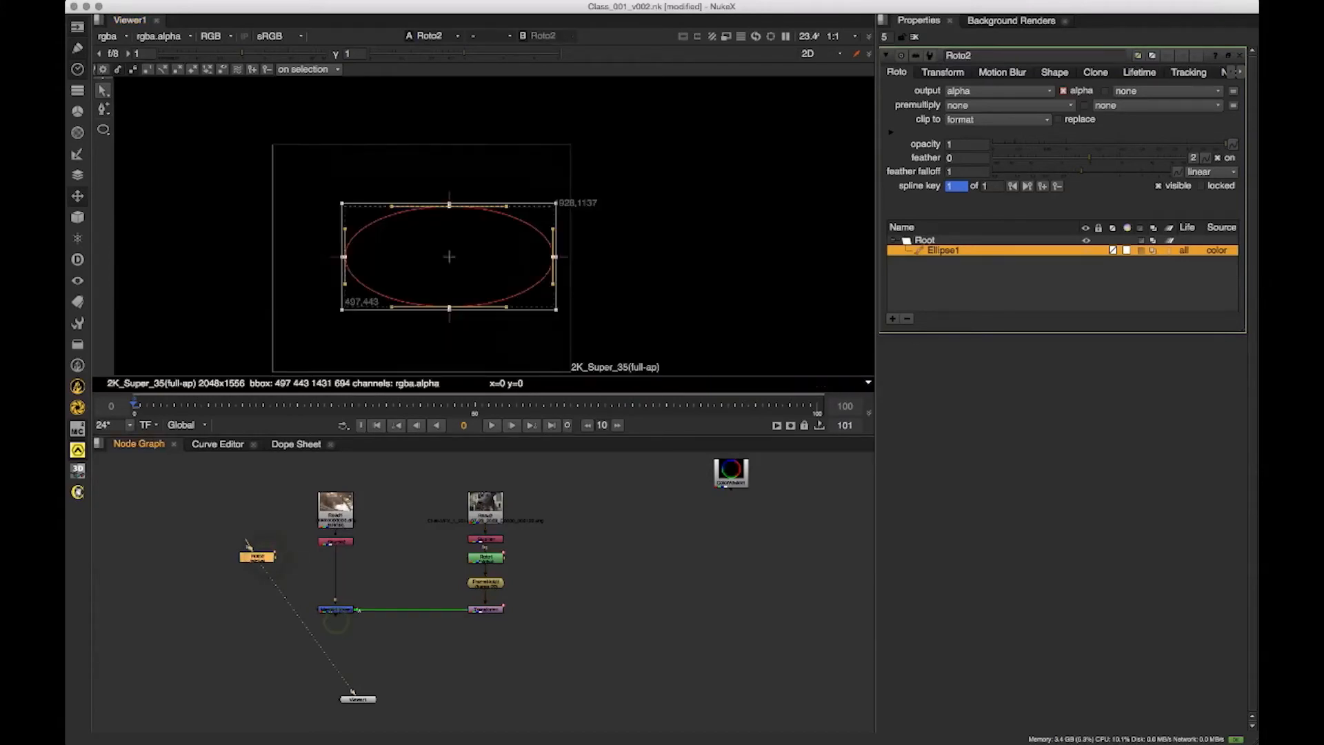
pyautogui.moveTo(488, 216); pyautogui.dragTo(464, 178)
pyautogui.moveTo(585, 287); pyautogui.dragTo(603, 313)
# Step: Set the project's full size format to 2400x1350
pyautogui.click(646, 554)
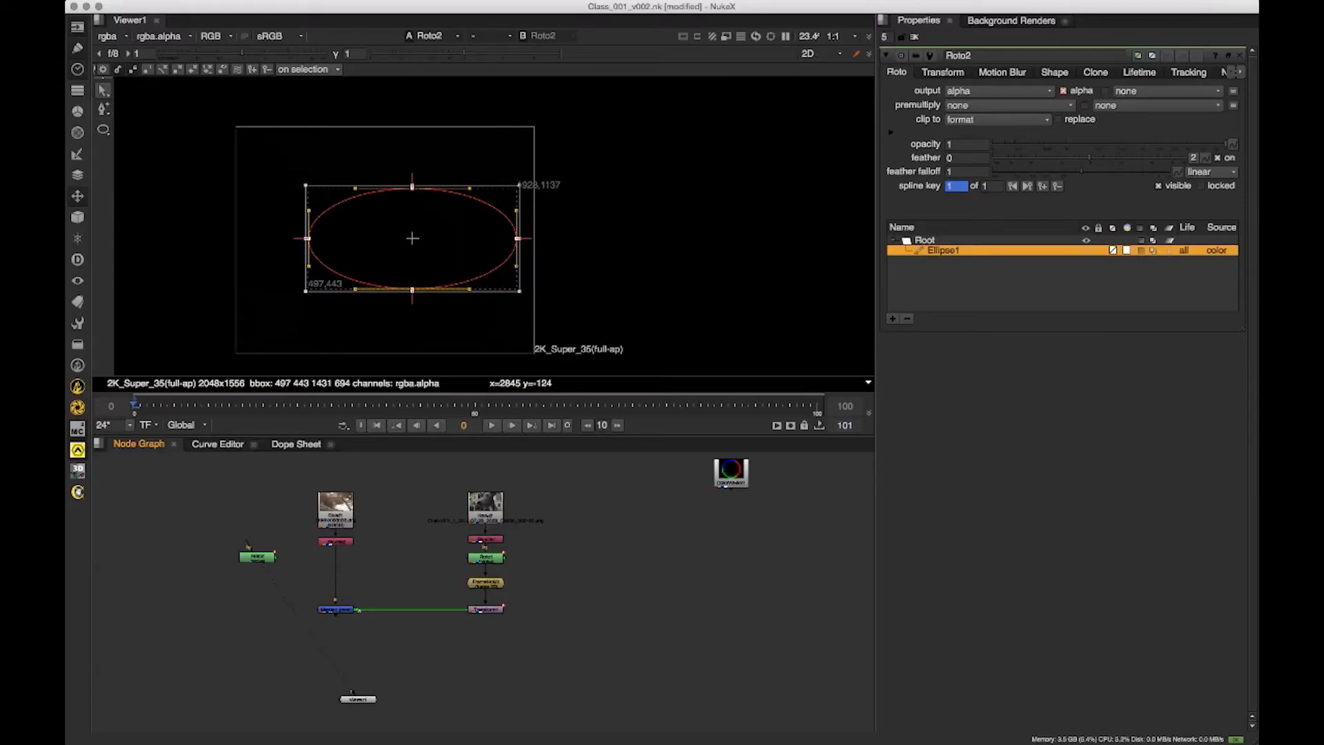
pyautogui.press('s')
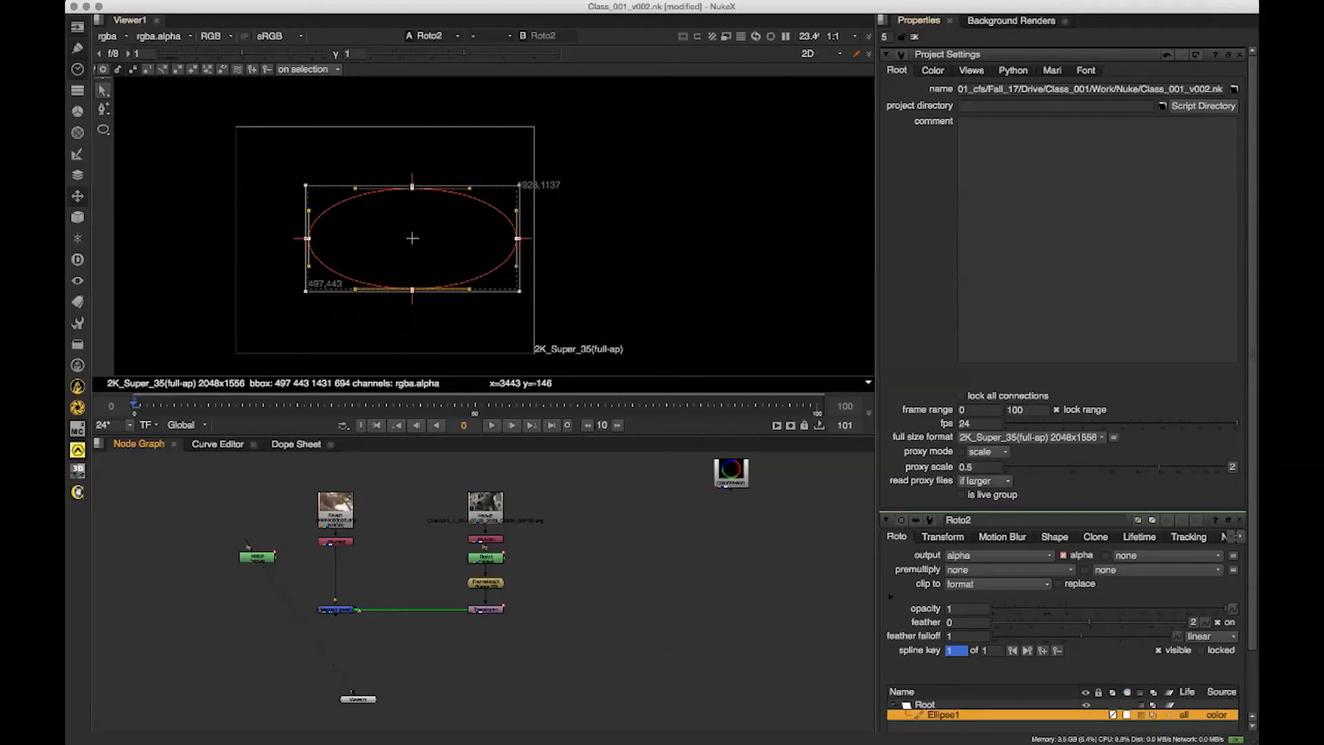
pyautogui.click(1031, 437)
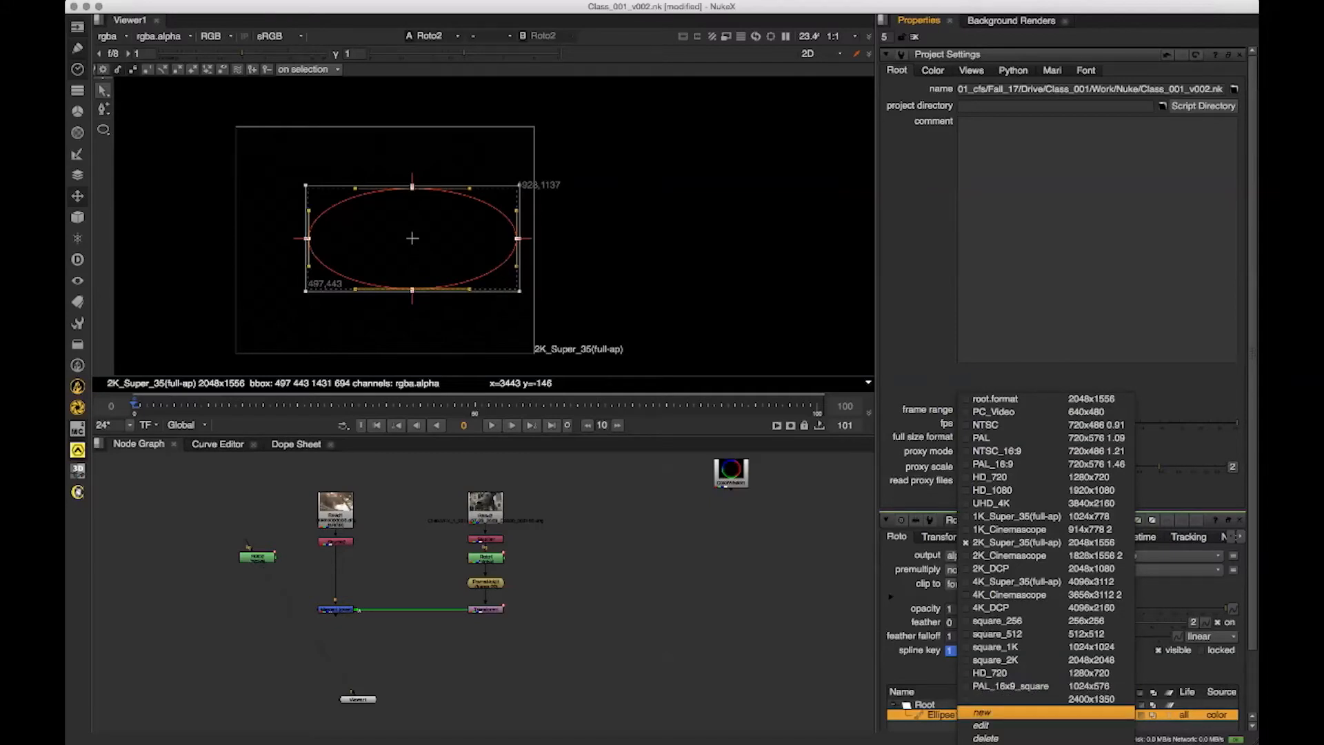
pyautogui.click(1035, 699)
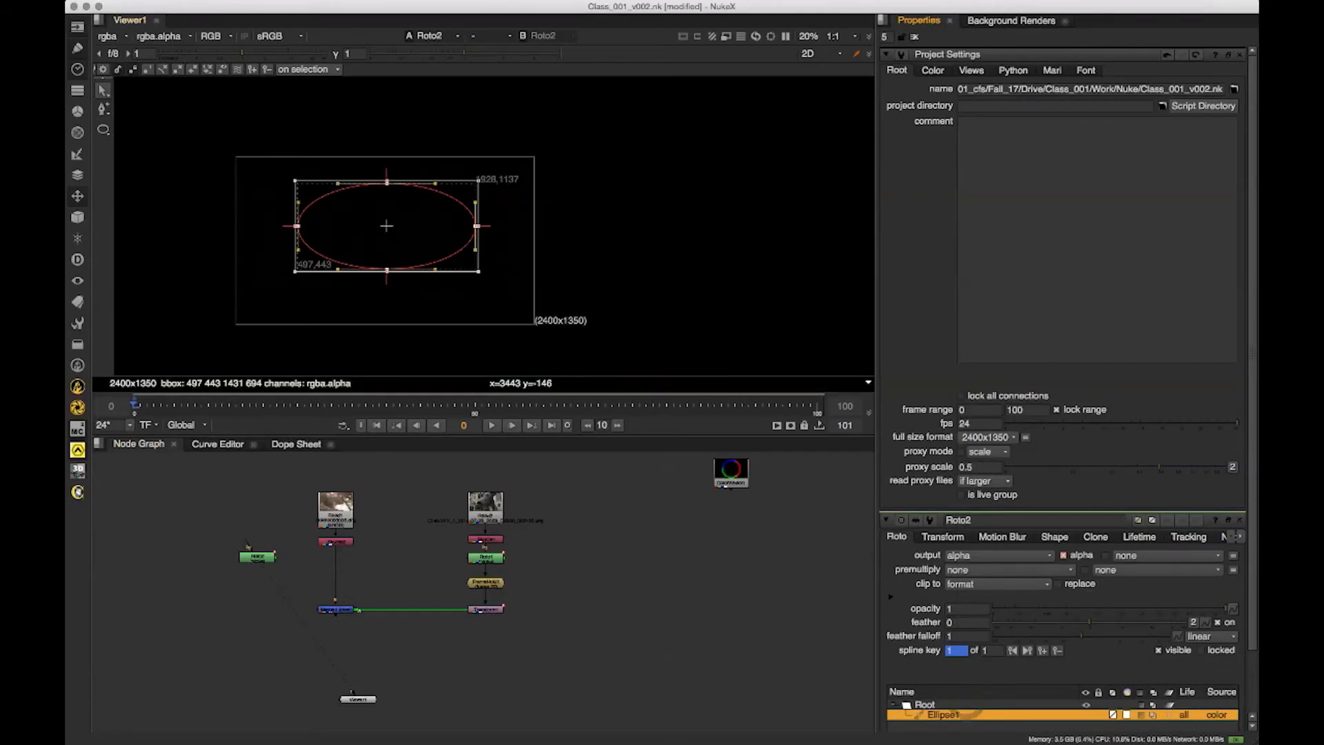
pyautogui.moveTo(486, 235); pyautogui.dragTo(552, 222)
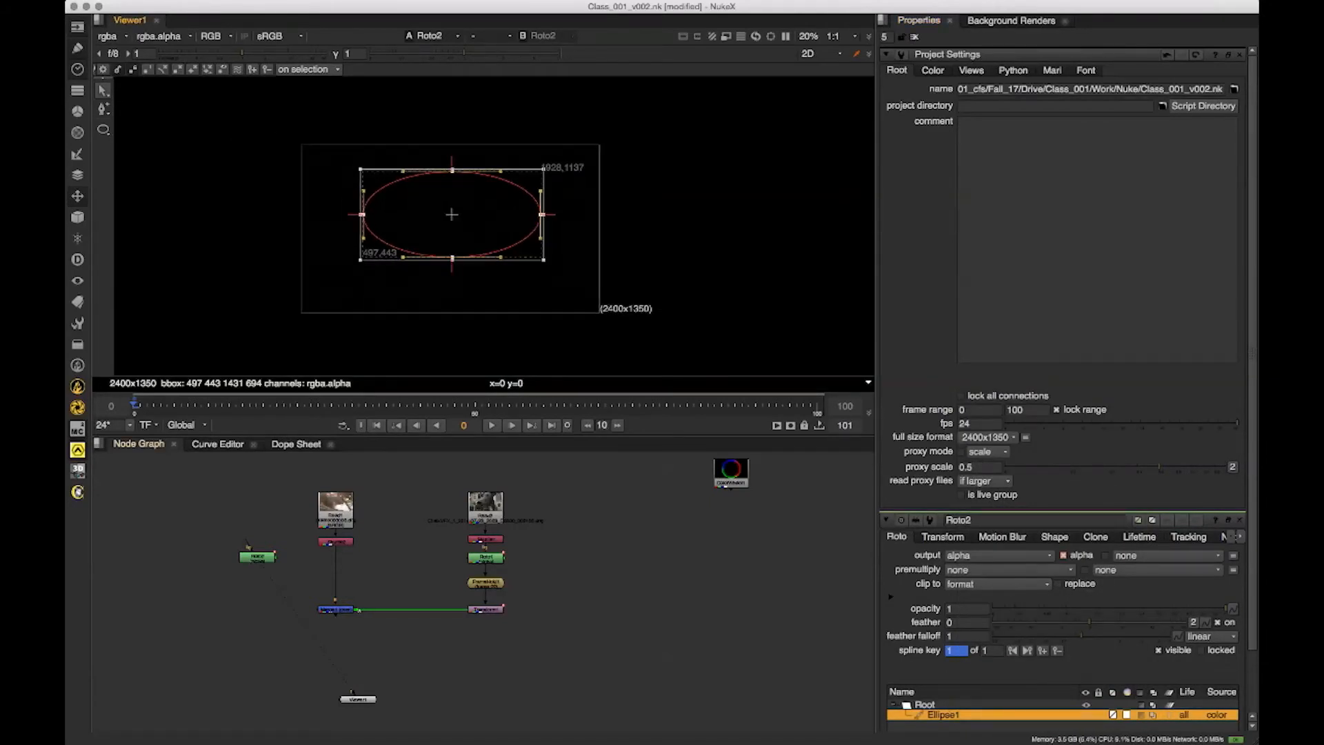
# Step: View the colour wheel's output at the project format, return the viewer to Roto2, and close the project settings
pyautogui.moveTo(730, 478); pyautogui.dragTo(712, 485)
pyautogui.press('1')
pyautogui.click(262, 572)
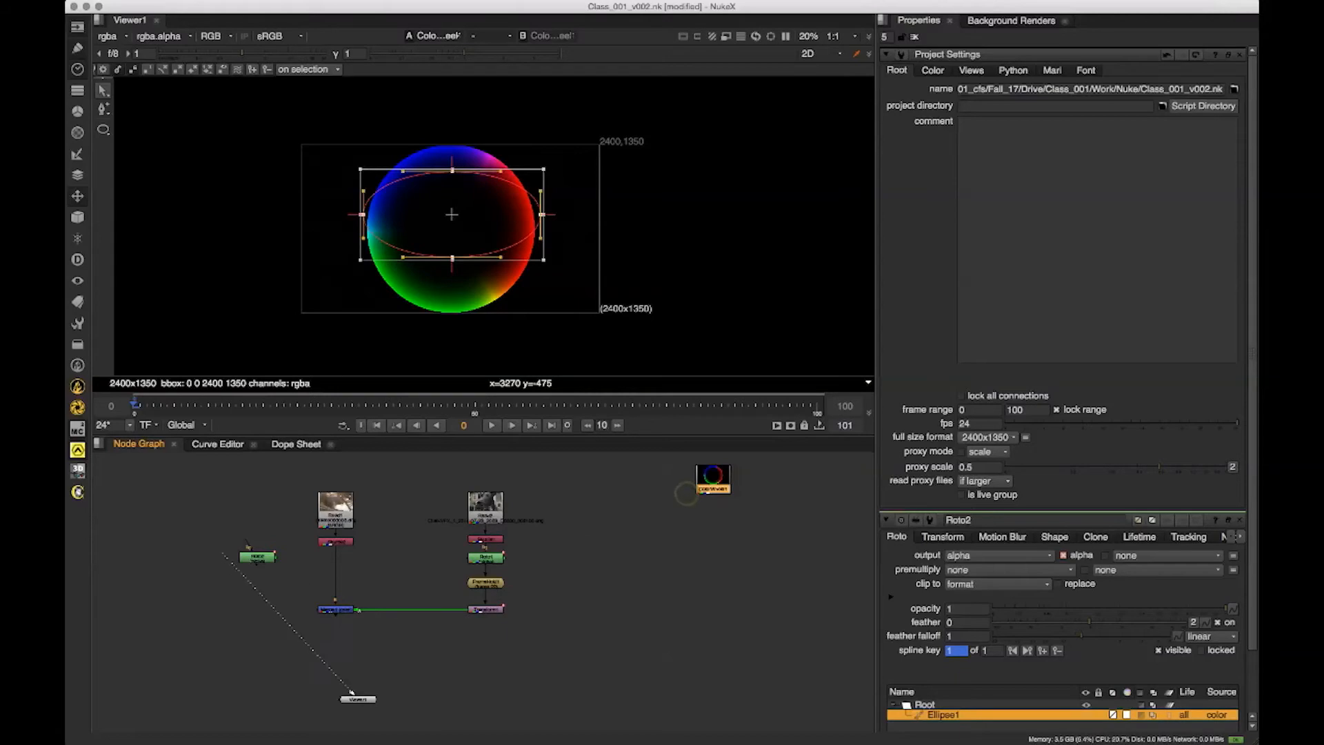
pyautogui.press('1')
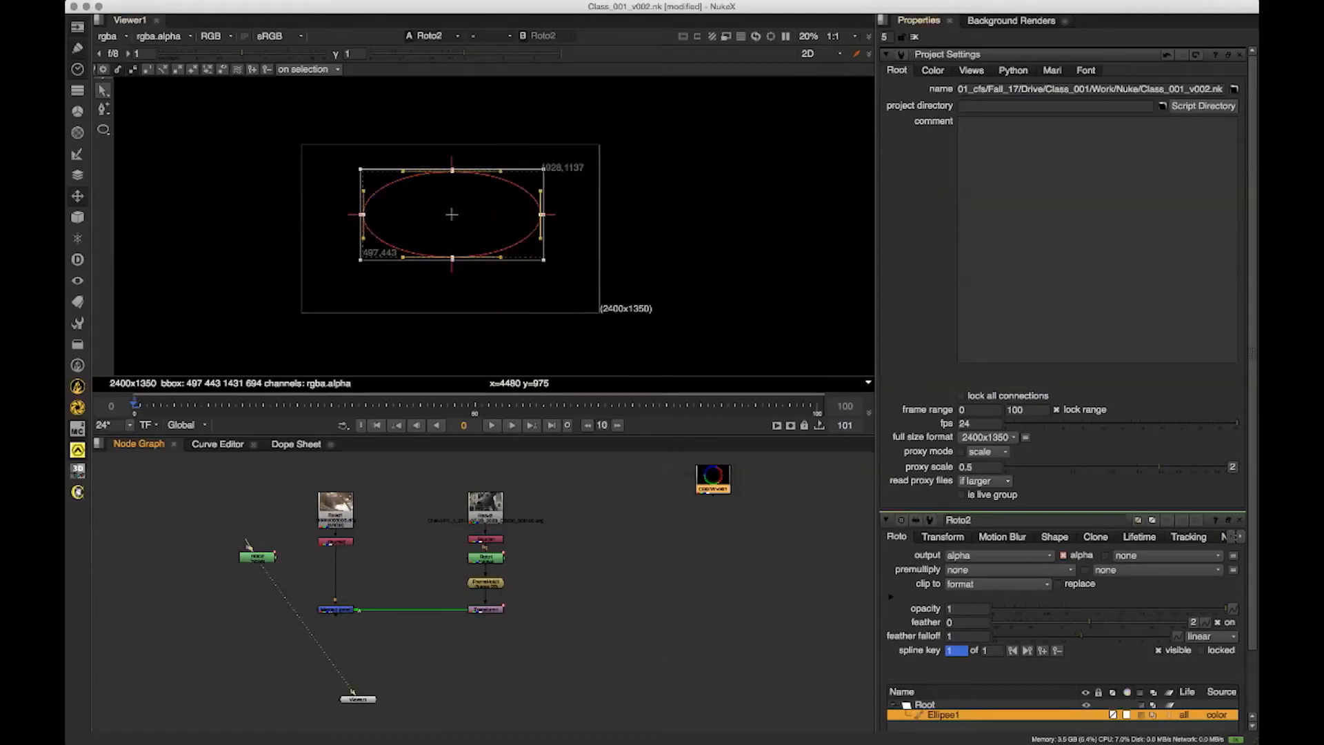
pyautogui.click(1239, 54)
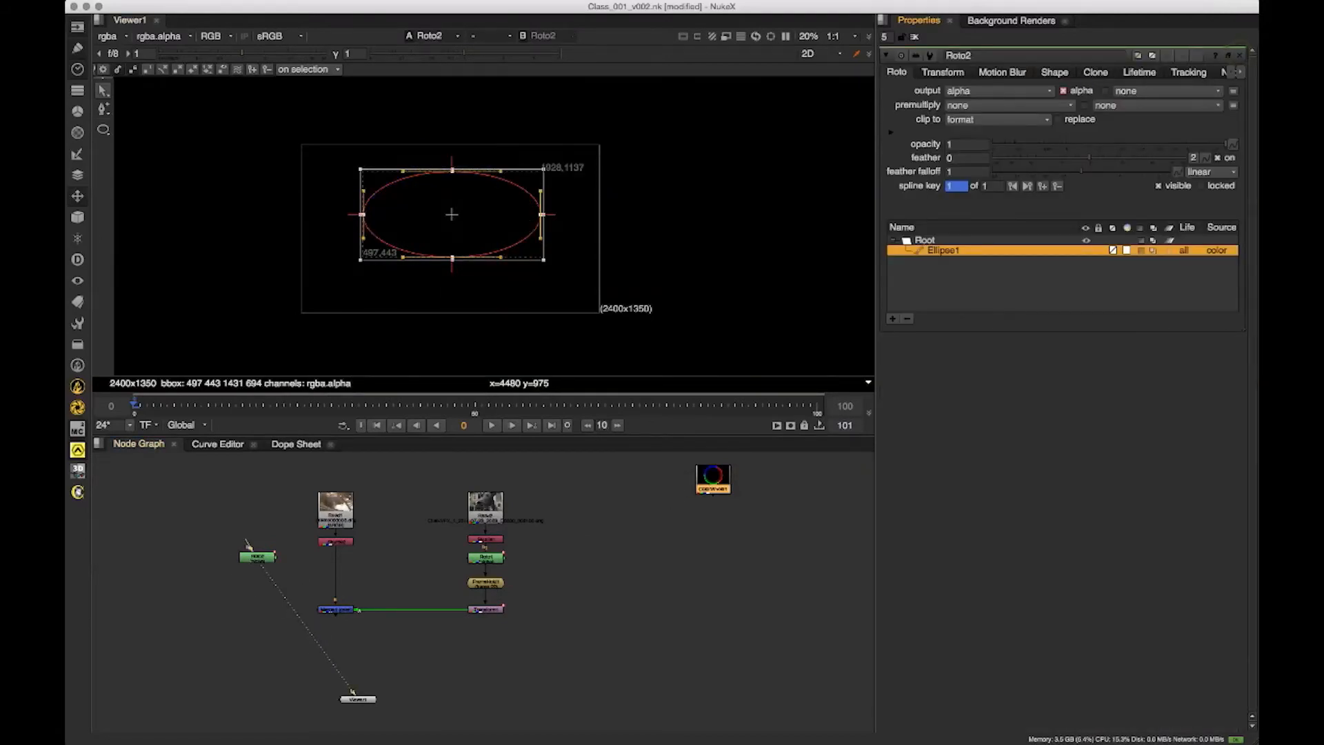
# Step: Display the alpha channel of the Roto2 node in the viewer
pyautogui.moveTo(713, 481); pyautogui.dragTo(705, 488)
pyautogui.click(257, 557)
pyautogui.moveTo(247, 542); pyautogui.dragTo(242, 539)
pyautogui.press('a')
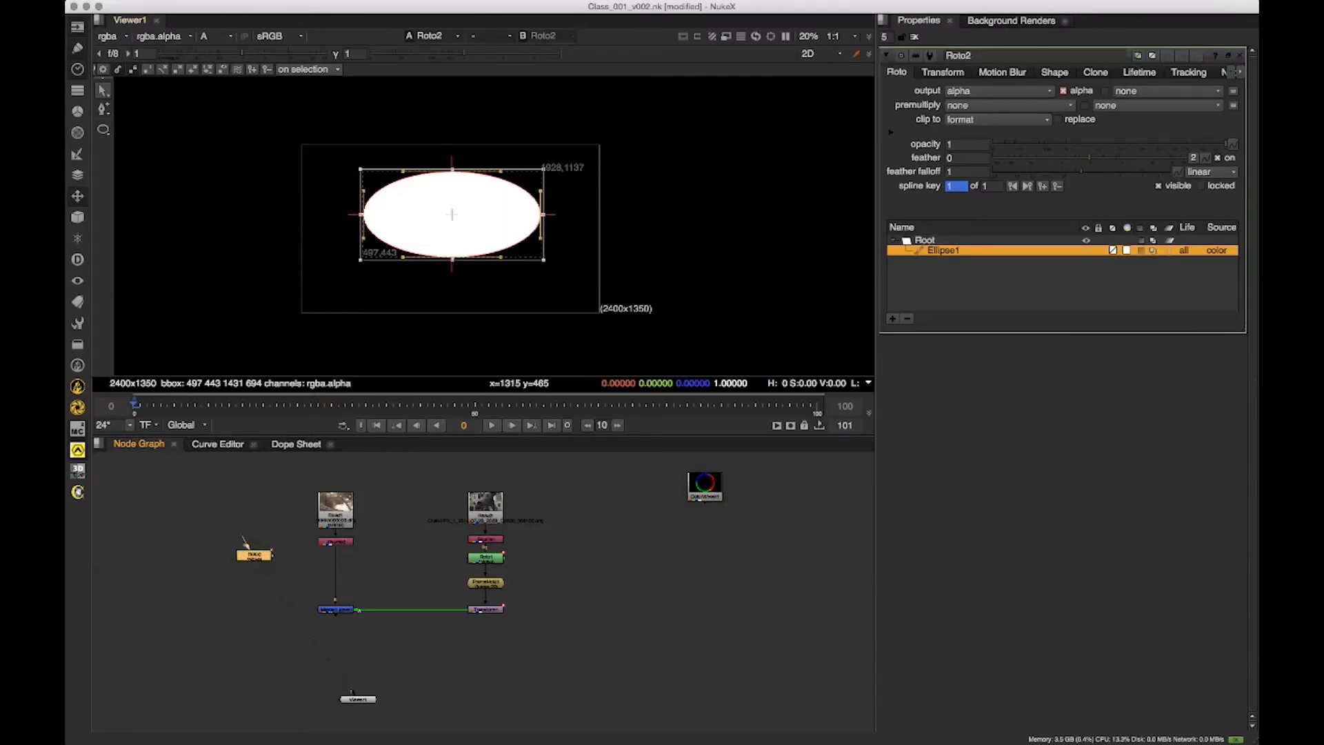
pyautogui.scroll(1, 518, 148)
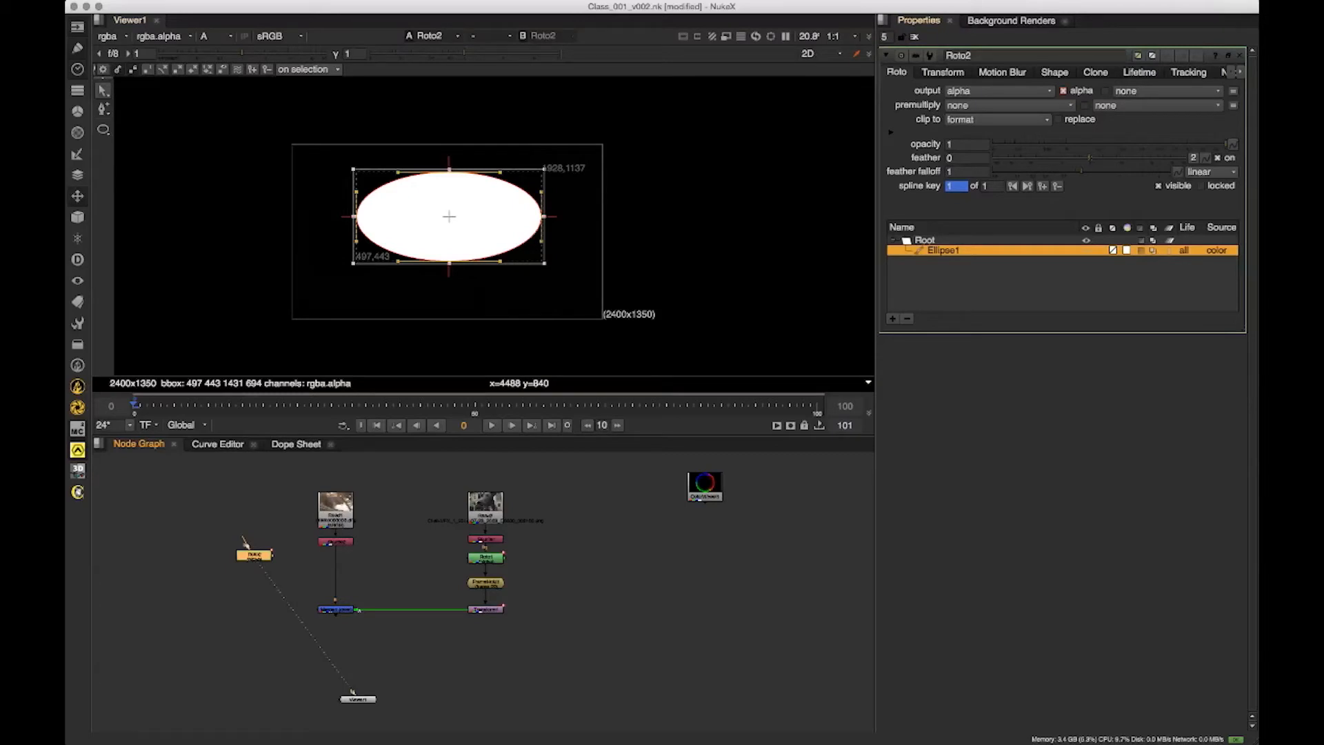
# Step: Set the feather of Ellipse1 in Roto2 to 250
pyautogui.moveTo(1089, 158); pyautogui.dragTo(1187, 158)
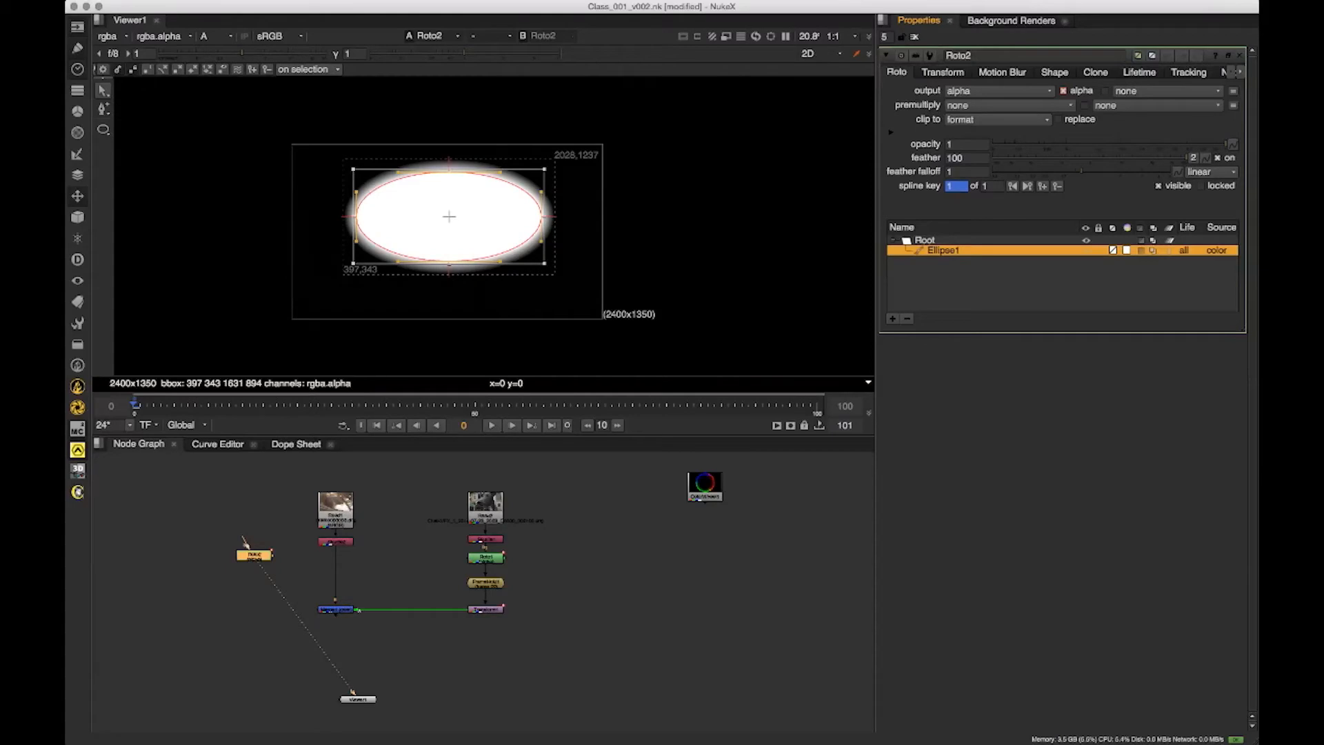
pyautogui.click(952, 159)
pyautogui.doubleClick(979, 155)
pyautogui.write('250')
pyautogui.press('Return')
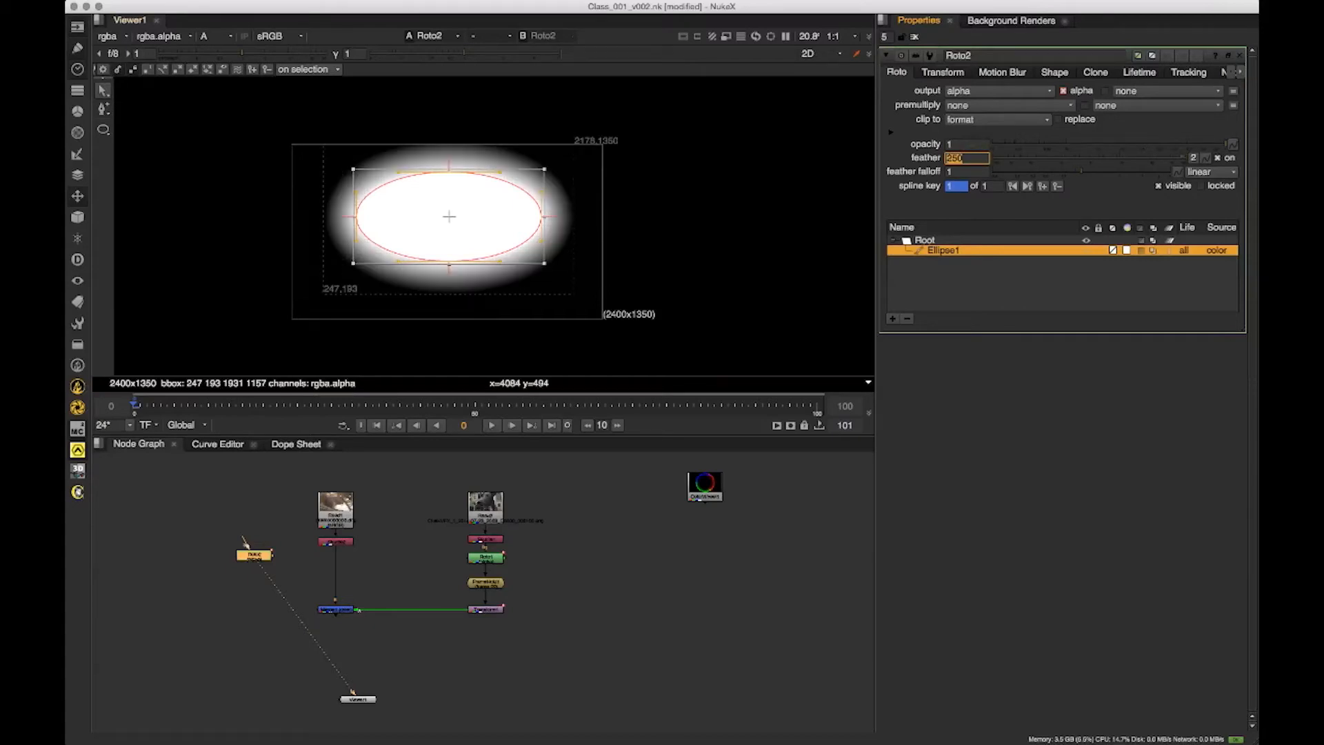
pyautogui.click(570, 689)
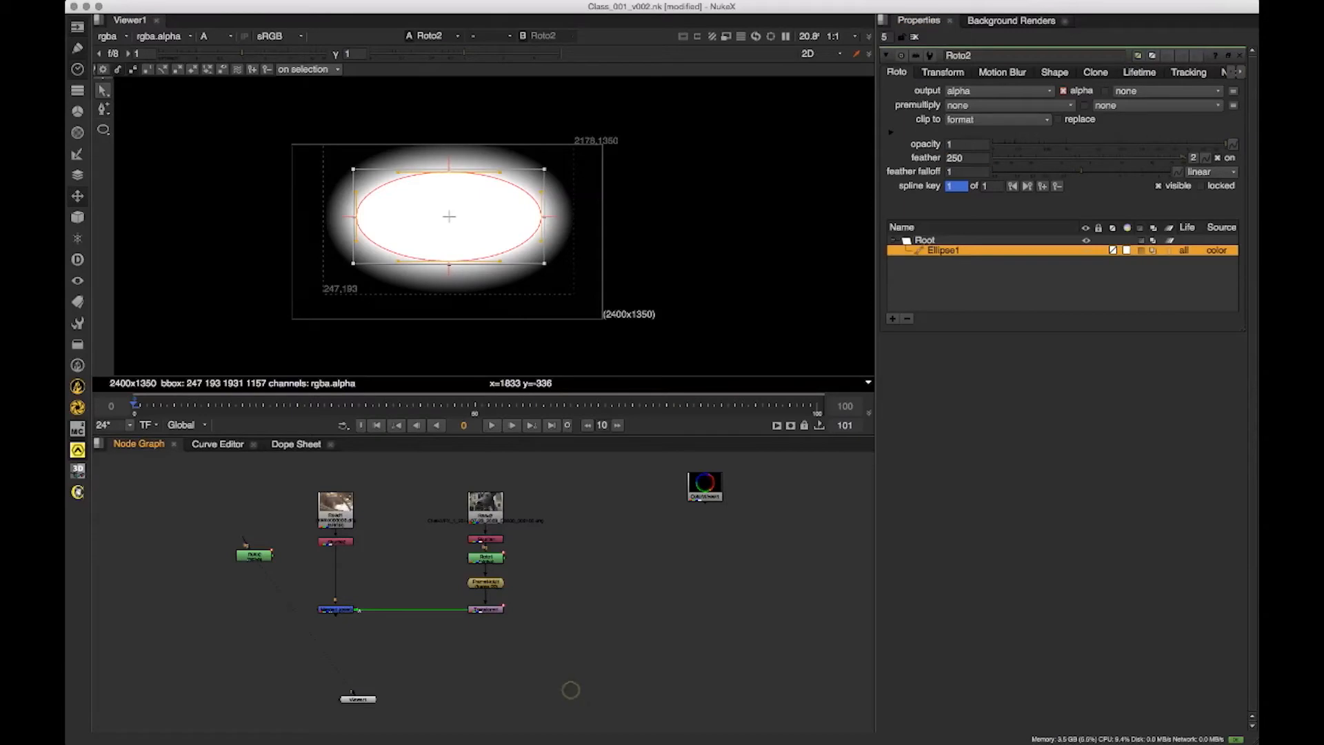
# Step: View the squirrel branch's Shuffle2 output in full RGB with the Roto2 ellipse outline over it
pyautogui.click(256, 554)
pyautogui.scroll(2, 261, 559)
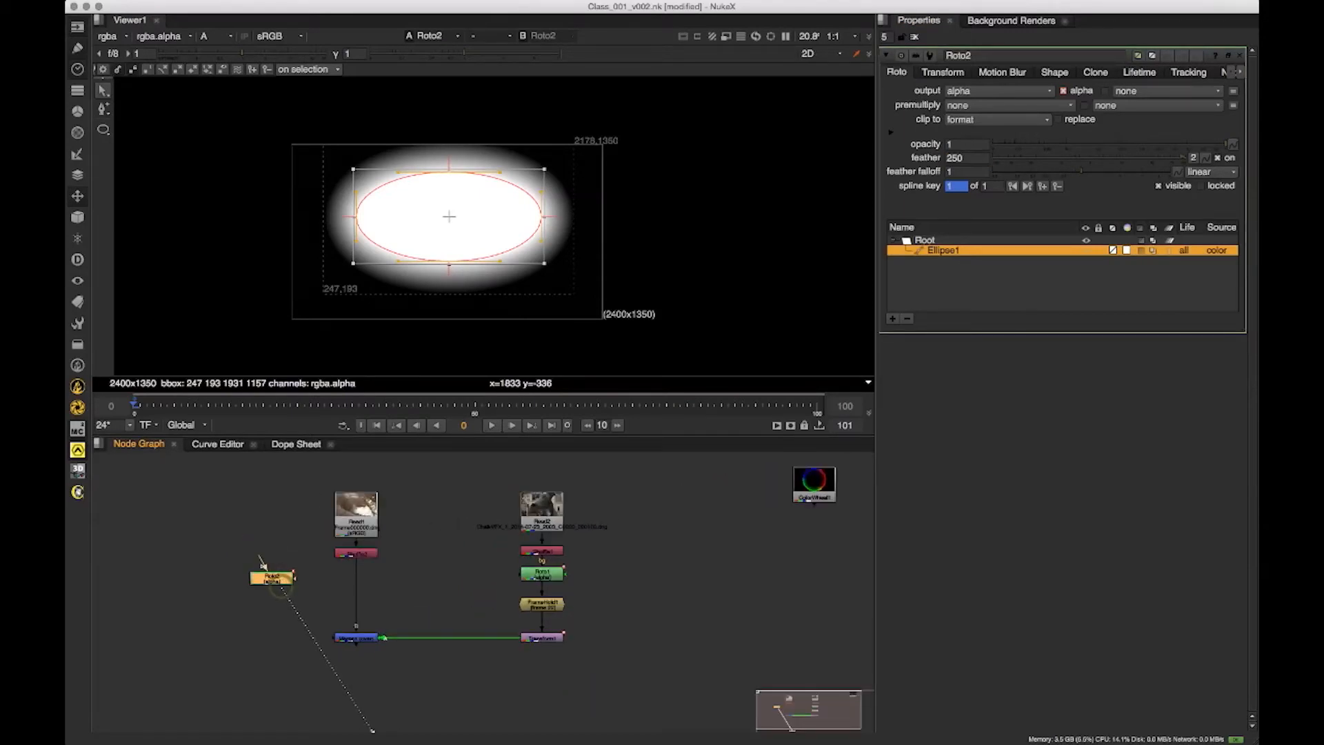
pyautogui.moveTo(357, 553); pyautogui.dragTo(393, 584)
pyautogui.click(393, 585)
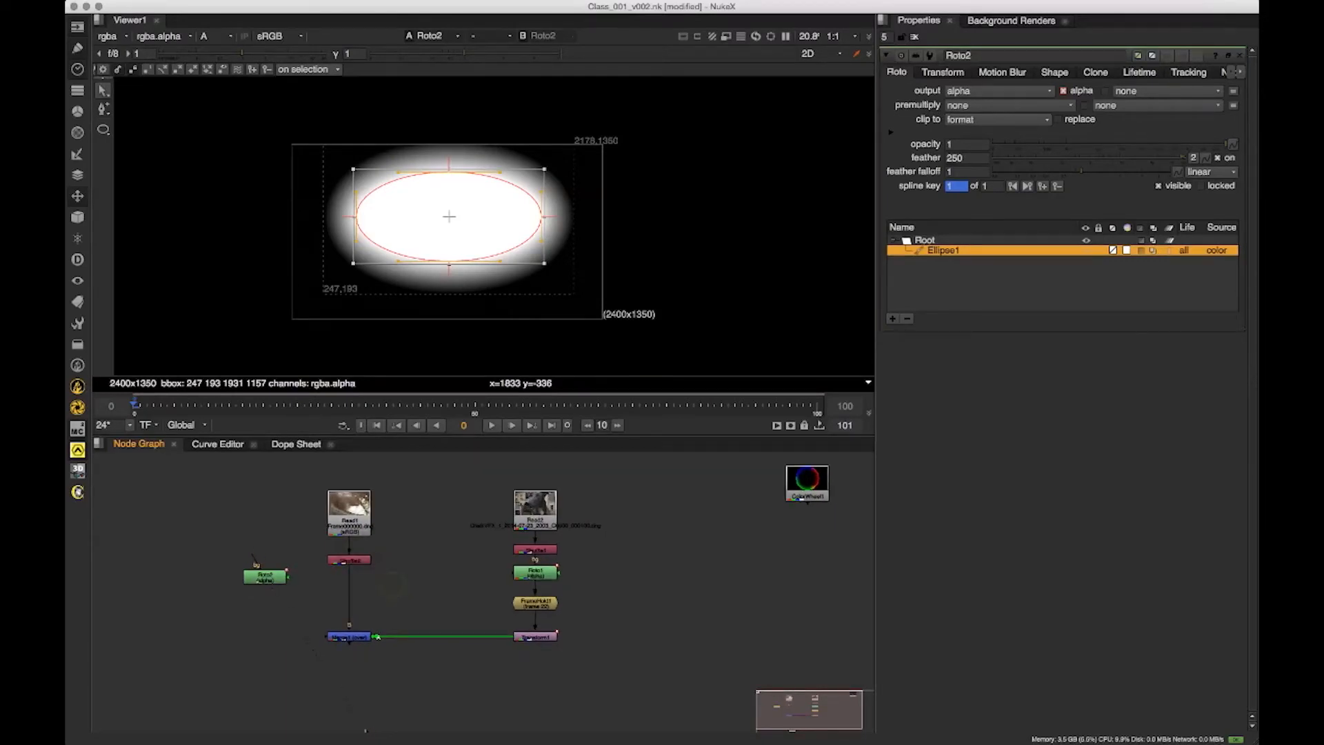
pyautogui.moveTo(272, 594); pyautogui.dragTo(350, 561)
pyautogui.press('a')
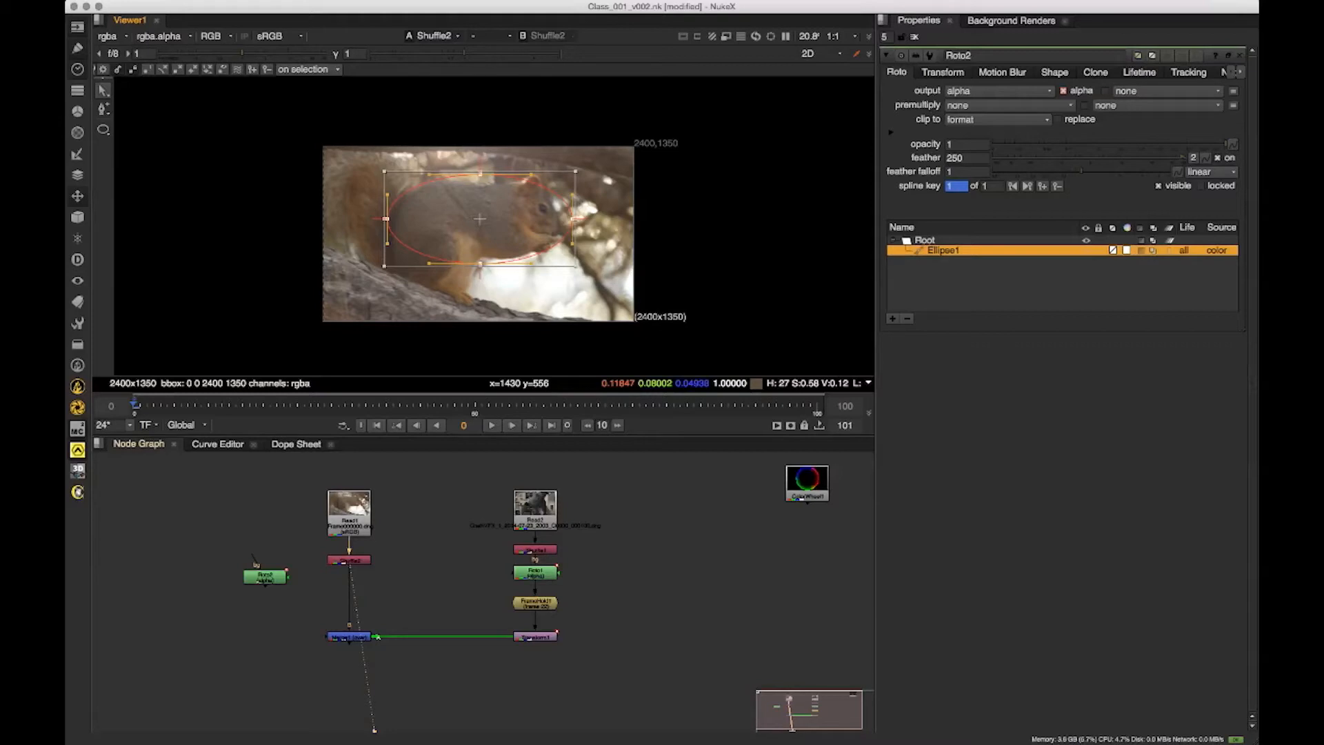
pyautogui.scroll(3, 342, 578)
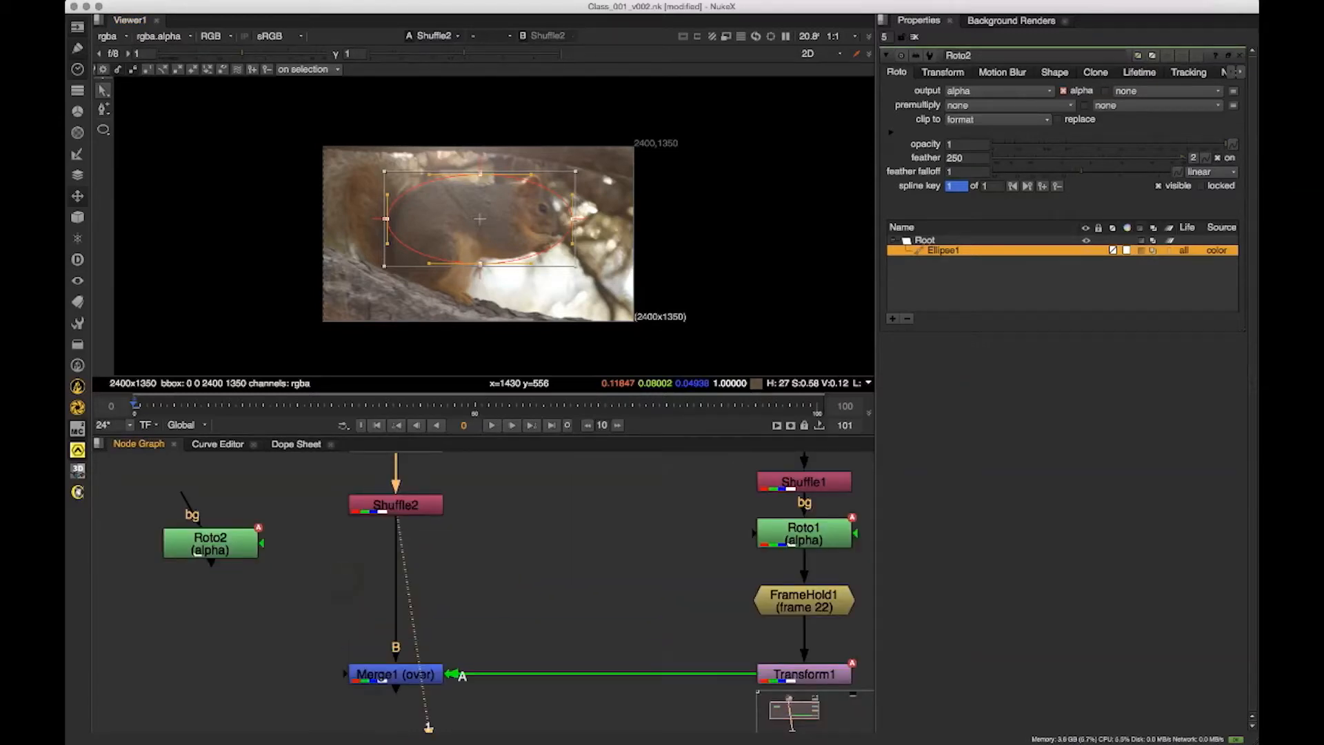
pyautogui.moveTo(471, 349); pyautogui.dragTo(462, 311)
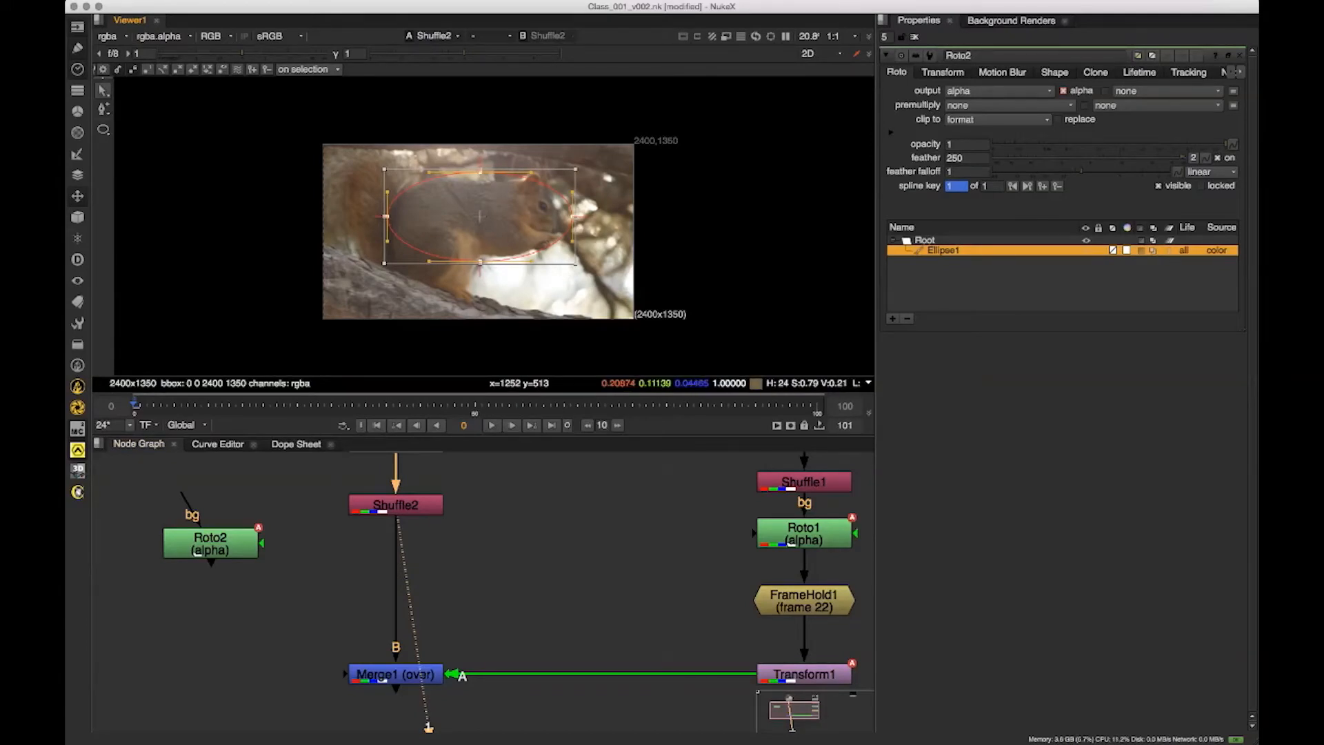
# Step: Compare the red, green and blue channels of the Shuffle2 squirrel image one at a time, including against full RGB
pyautogui.press('r')
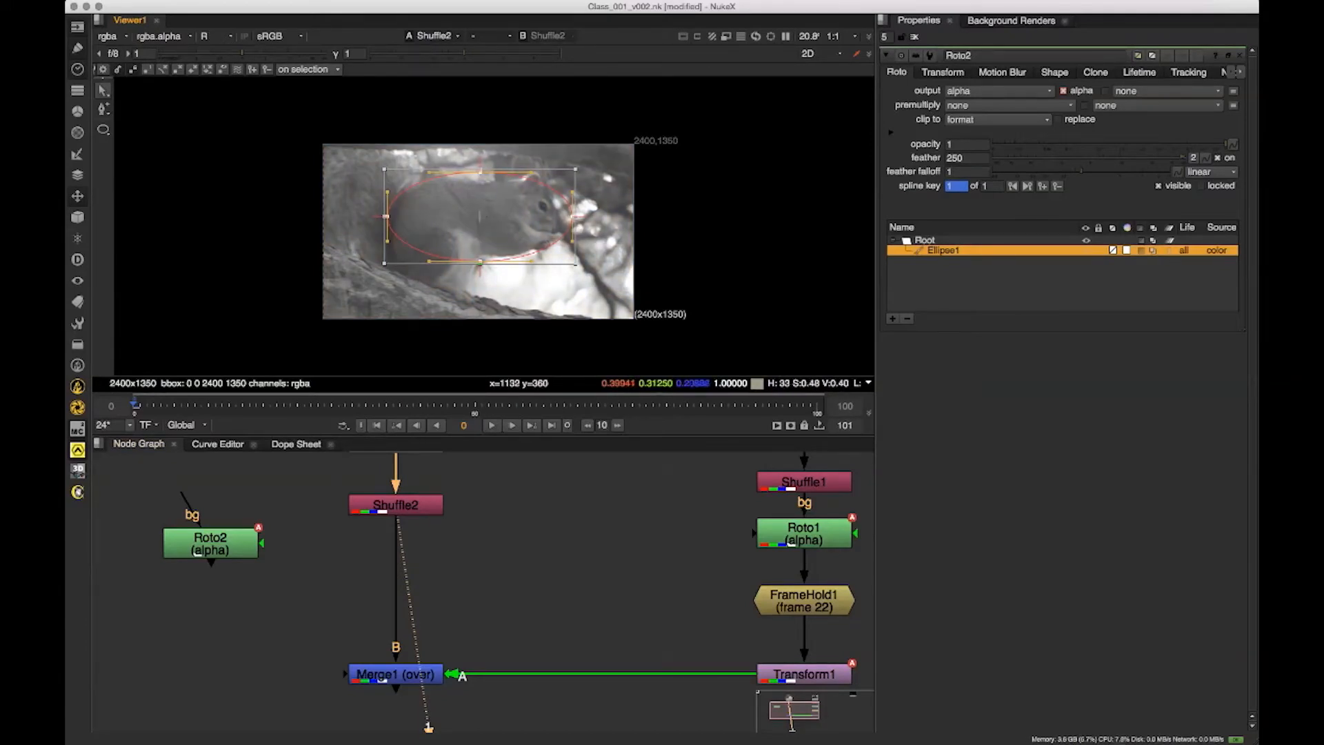
pyautogui.press('g')
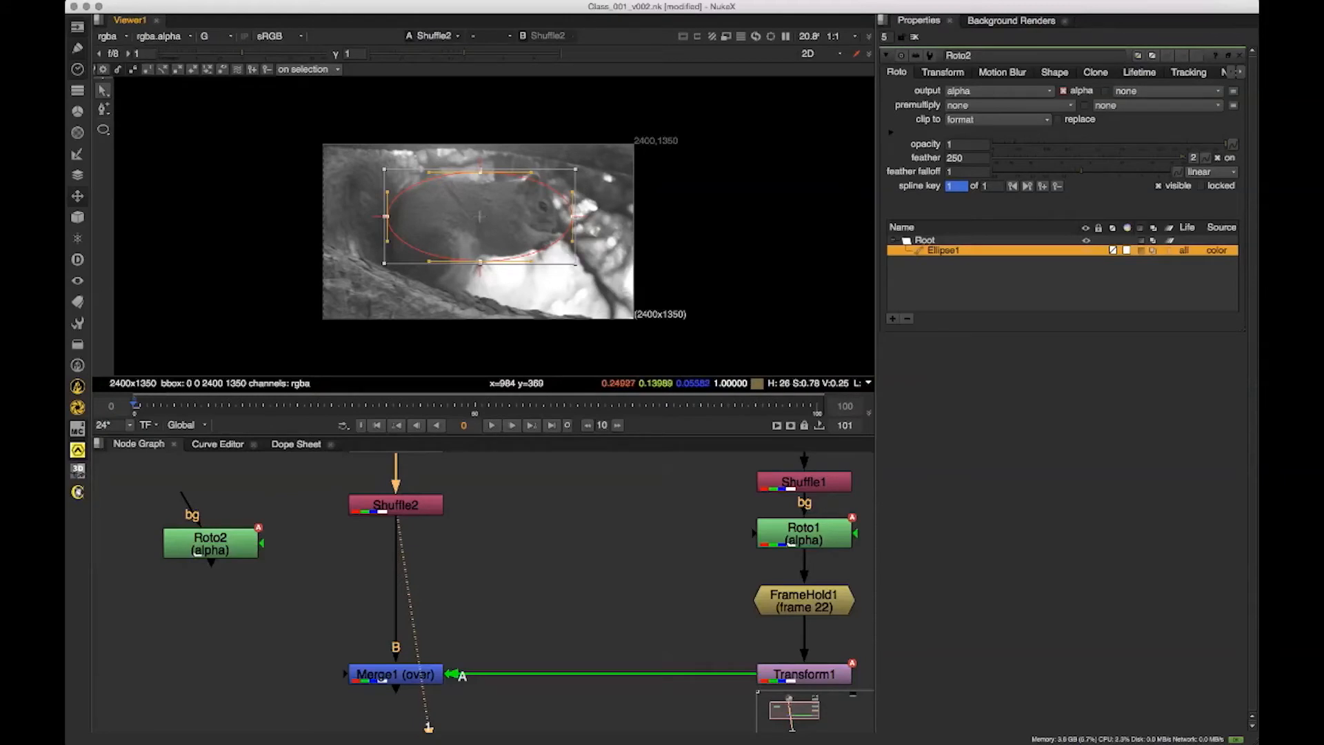
pyautogui.press('b')
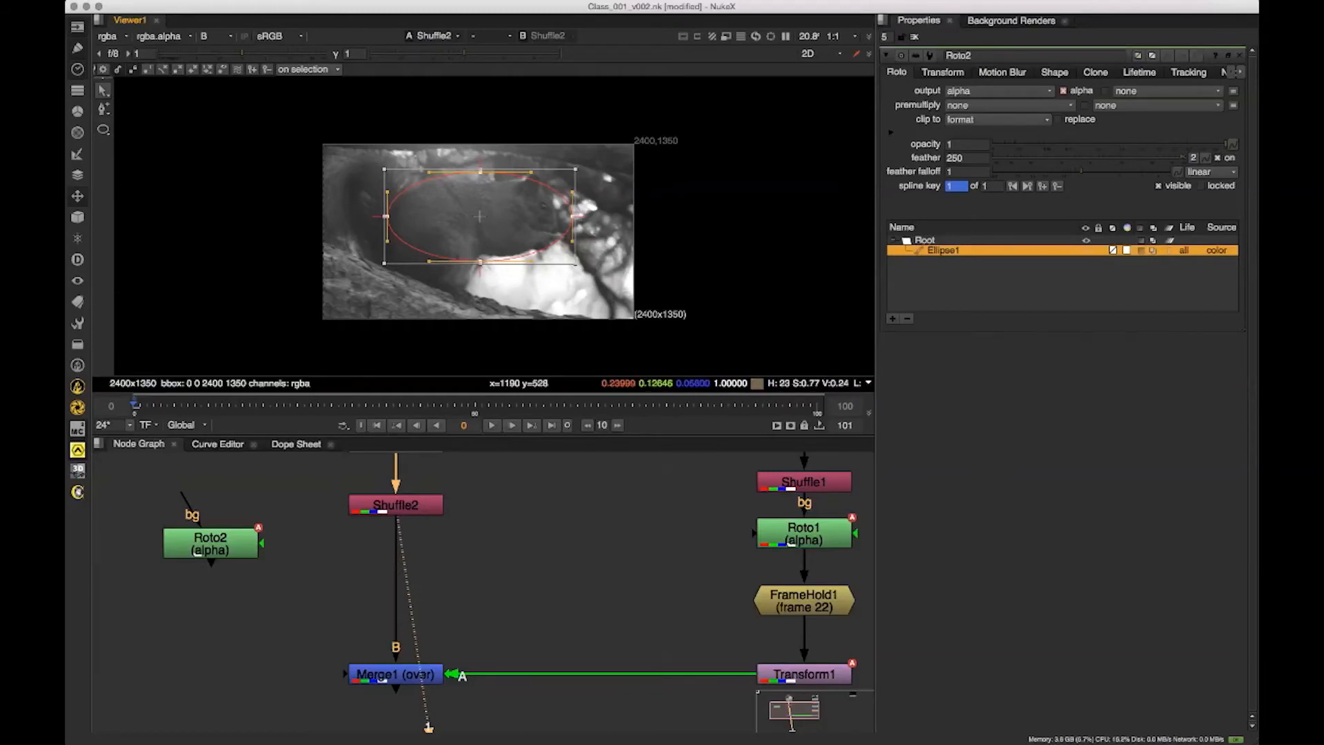
pyautogui.press('r')
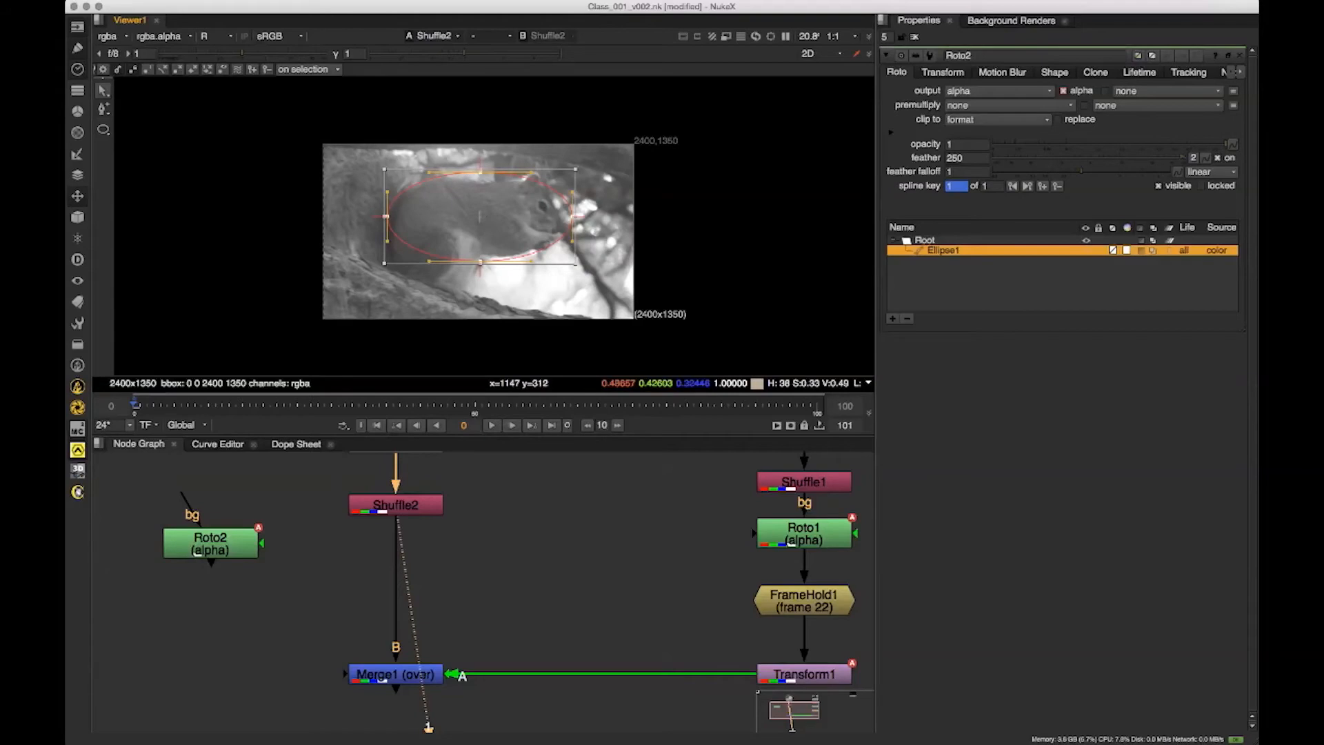
pyautogui.press('g')
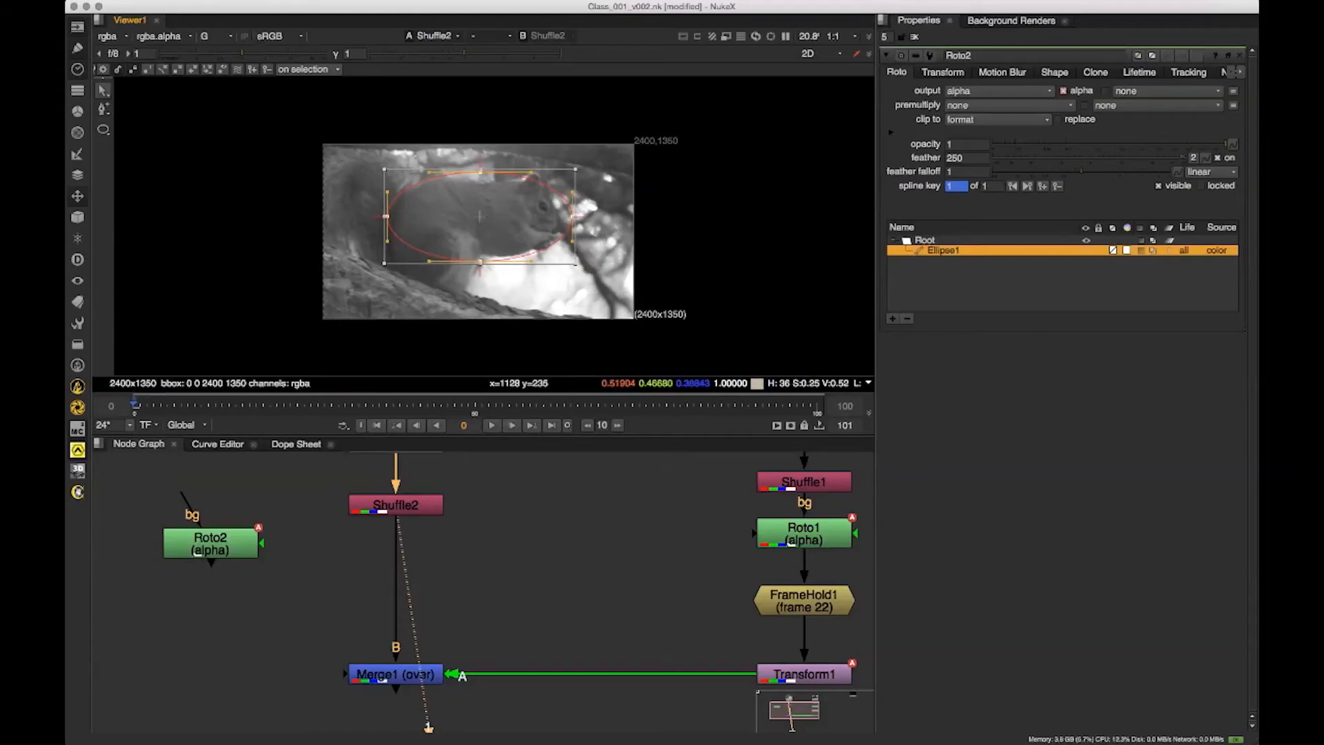
pyautogui.press('b')
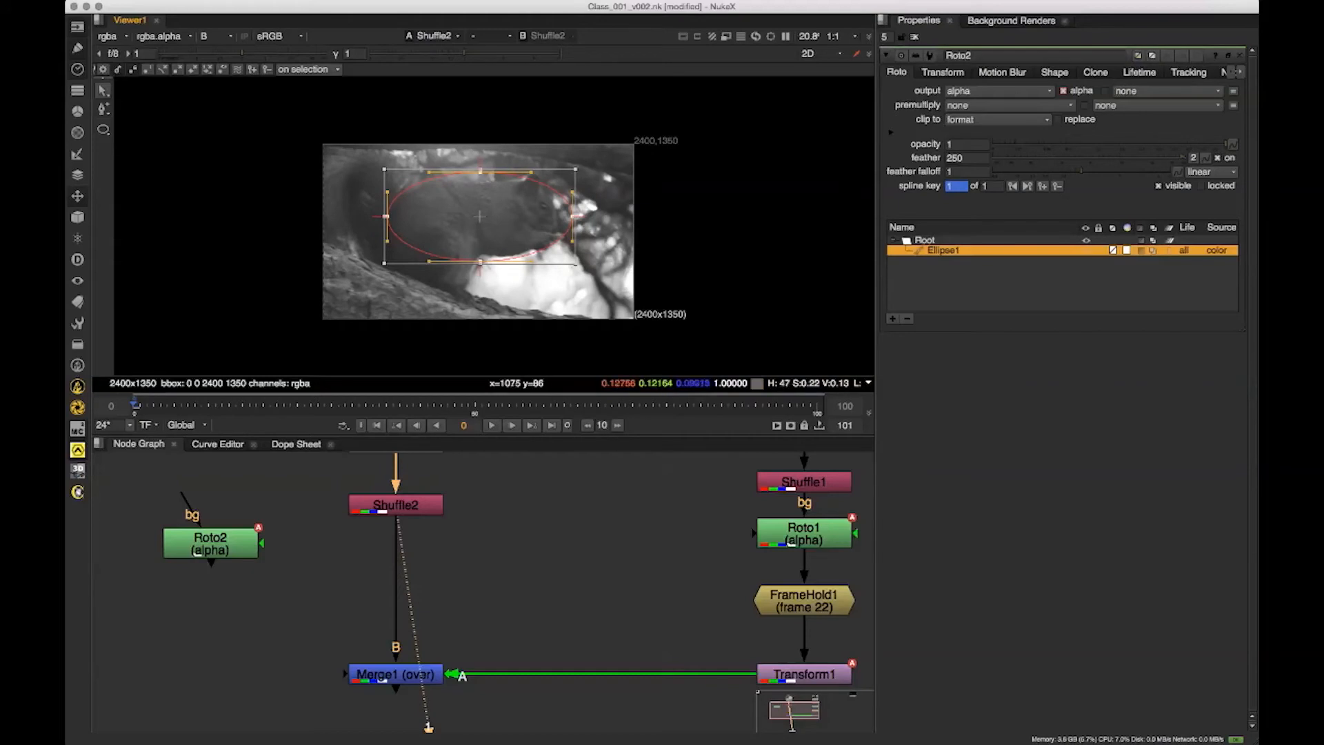
pyautogui.press('b')
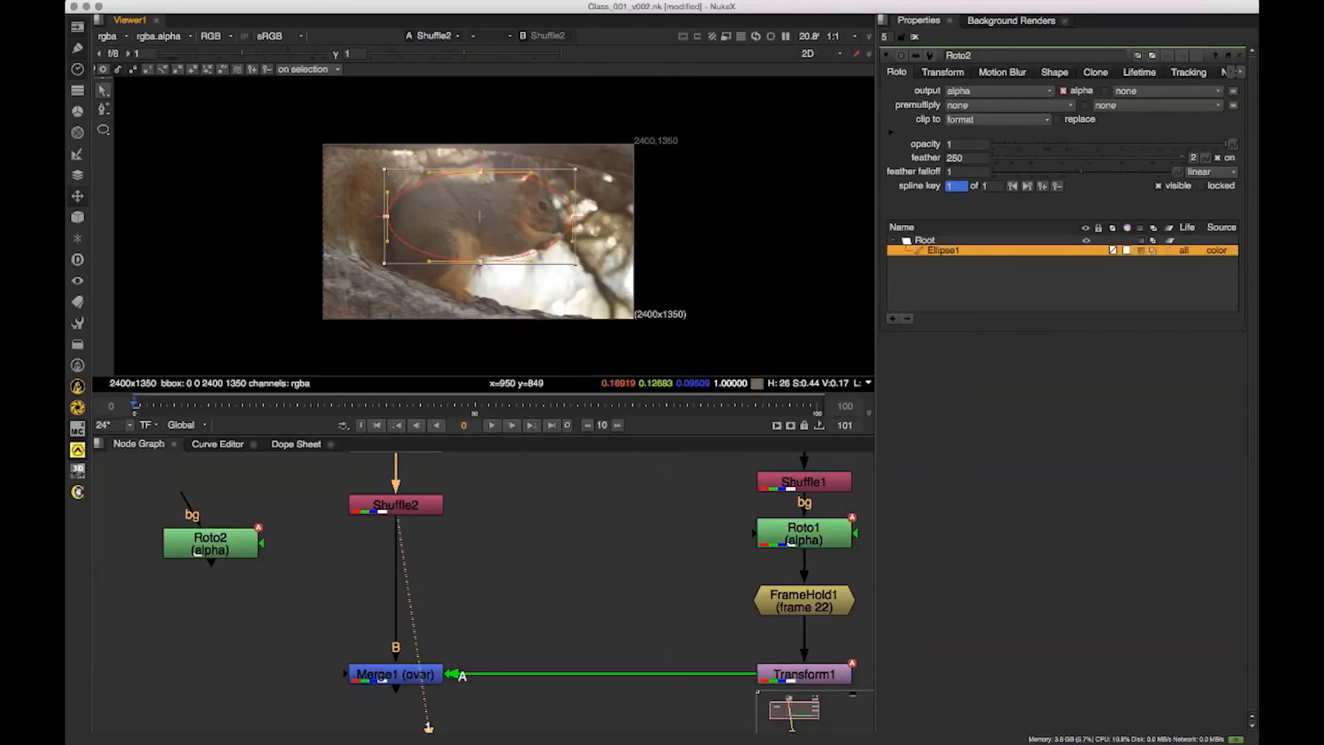
pyautogui.press('r')
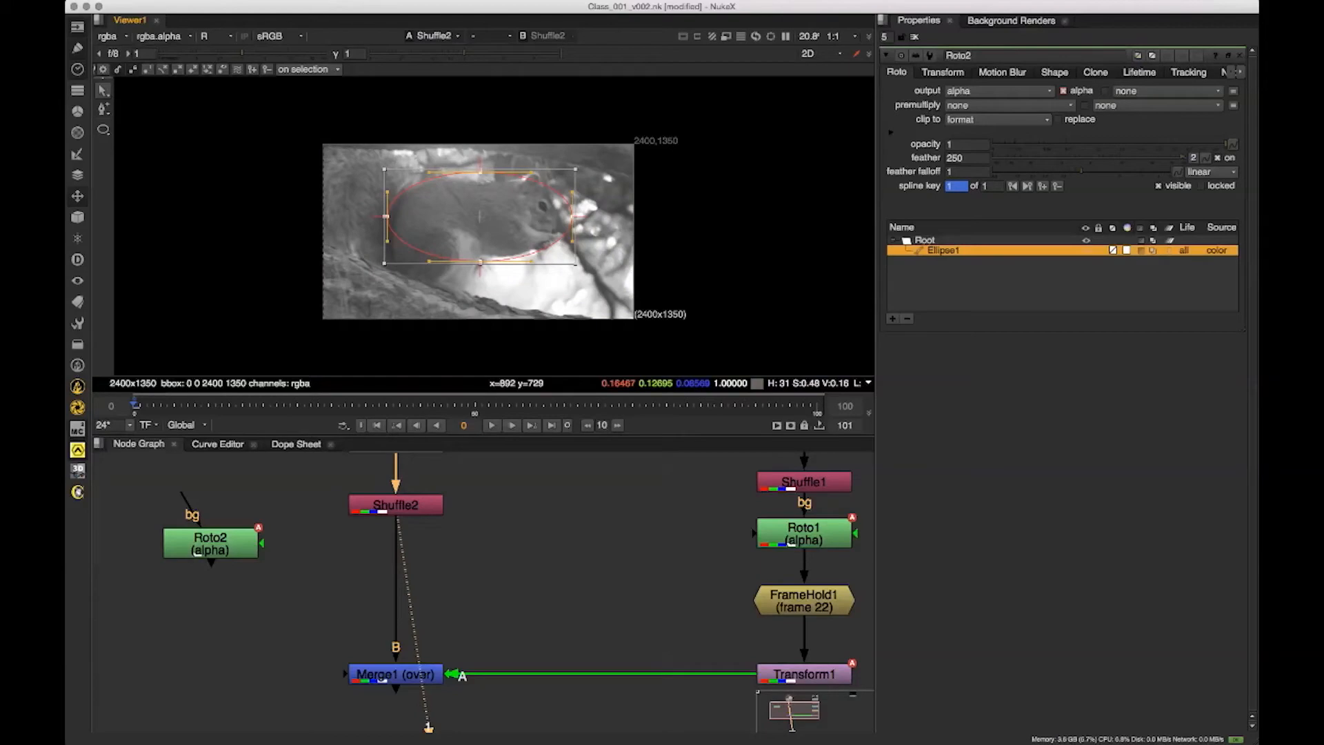
pyautogui.press('g')
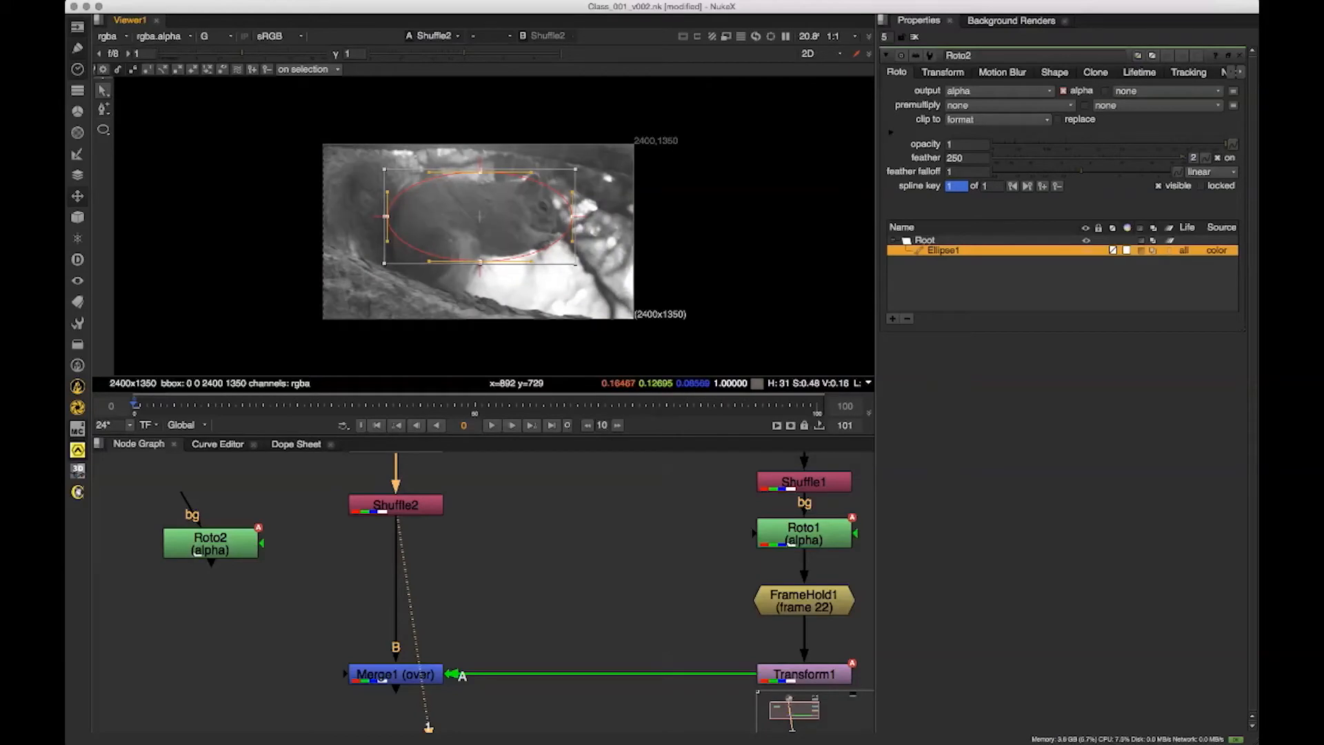
# Step: View the blue and alpha channels of the Shuffle2 image, browse the viewer's other available layers, and return to full RGB
pyautogui.press('b')
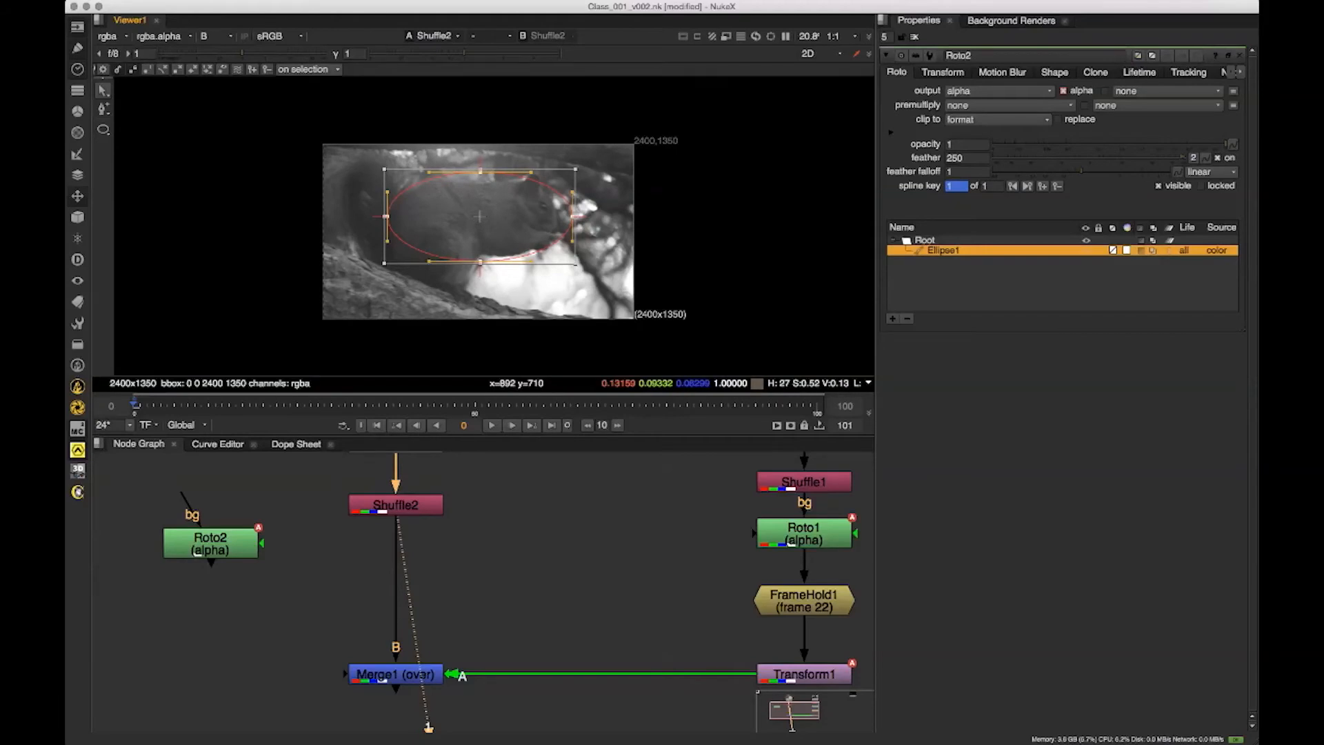
pyautogui.press('a')
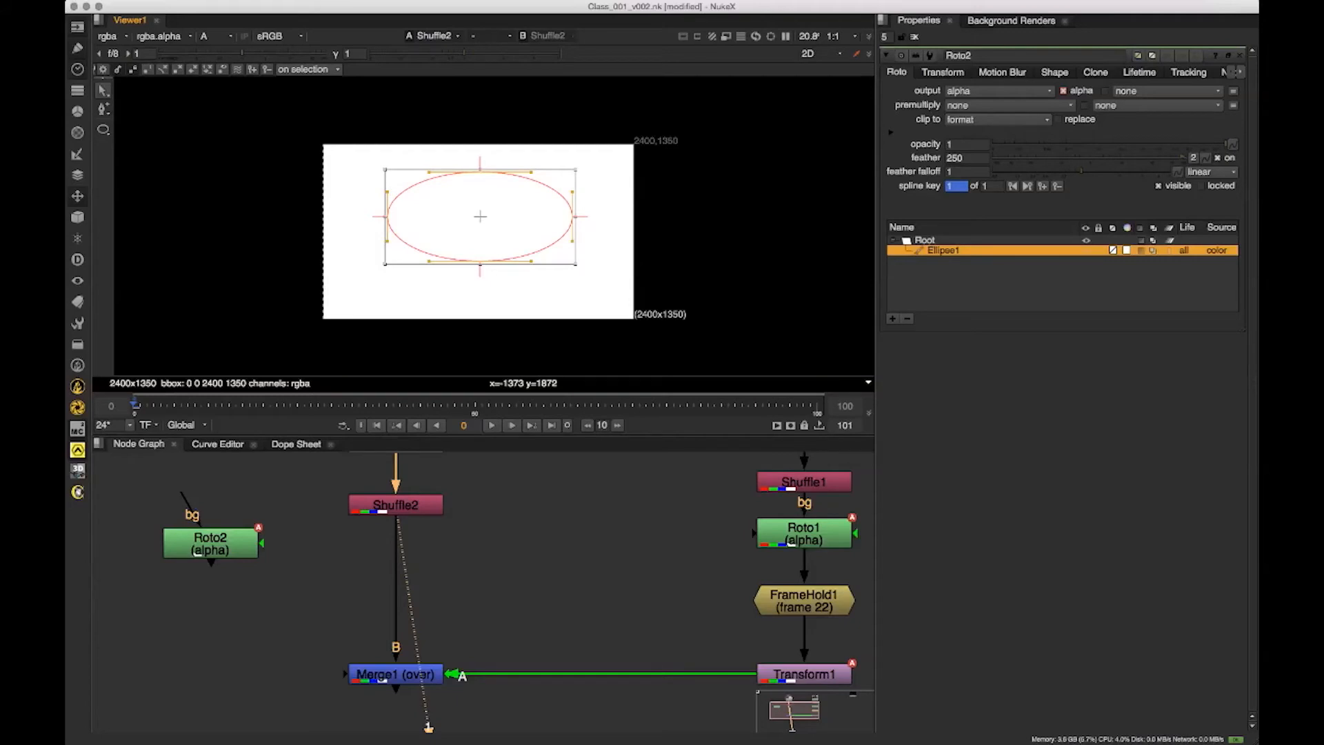
pyautogui.click(109, 36)
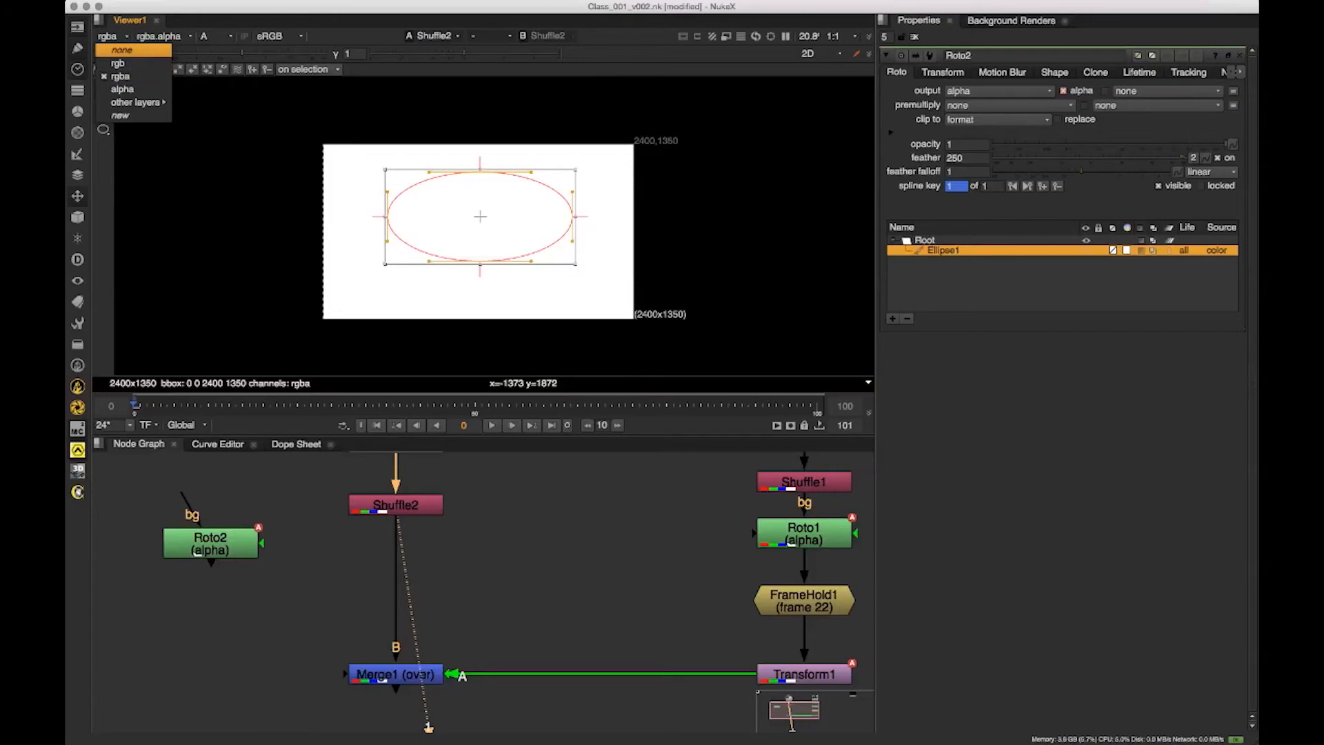
pyautogui.moveTo(135, 102)
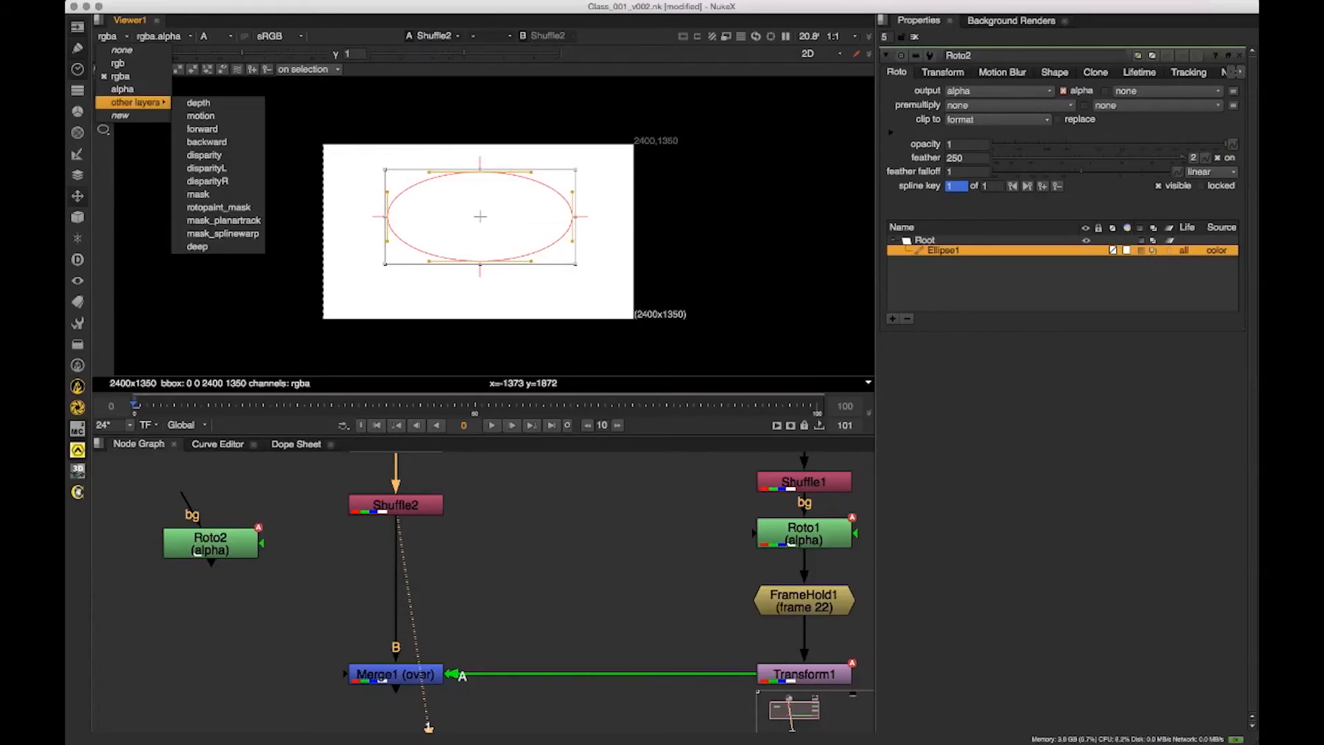
pyautogui.click(283, 331)
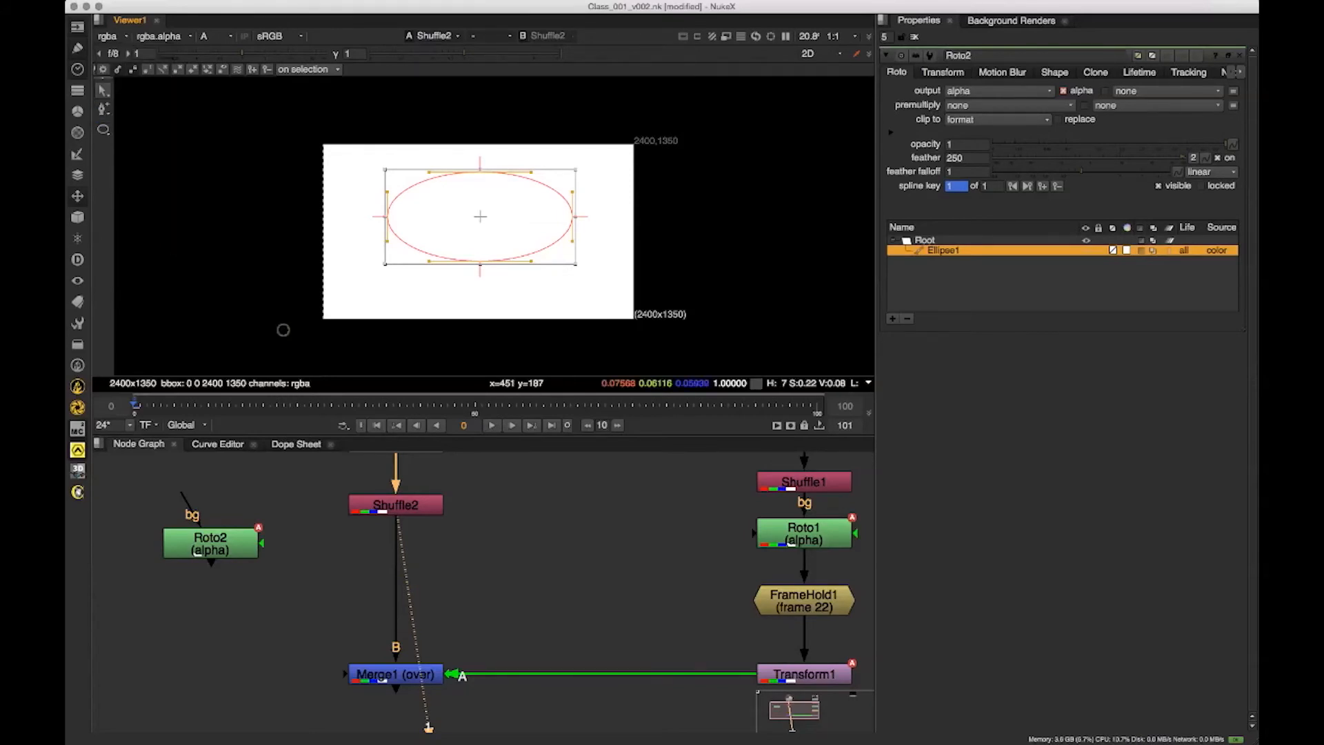
pyautogui.press('a')
# Step: Add a Copy node with Roto2 as its A input and place it below and beside Roto2
pyautogui.moveTo(210, 544); pyautogui.dragTo(211, 556)
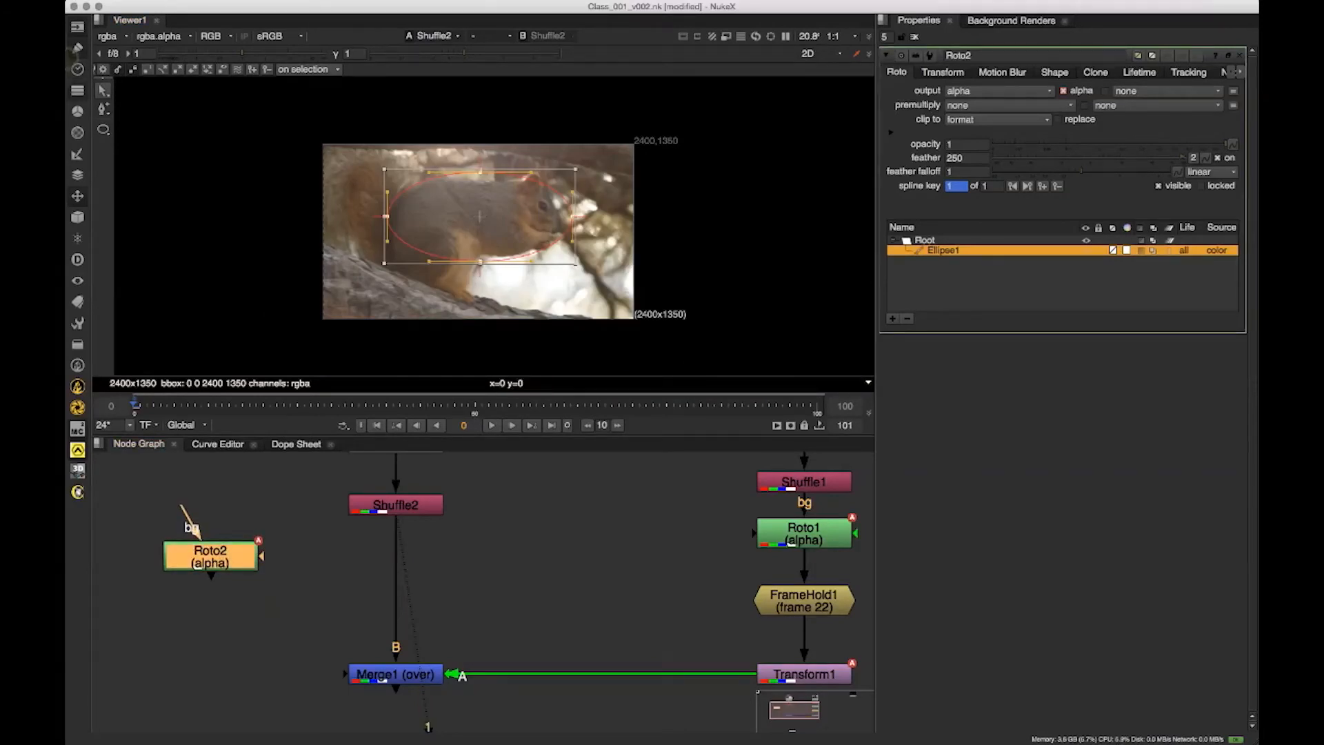
pyautogui.click(77, 90)
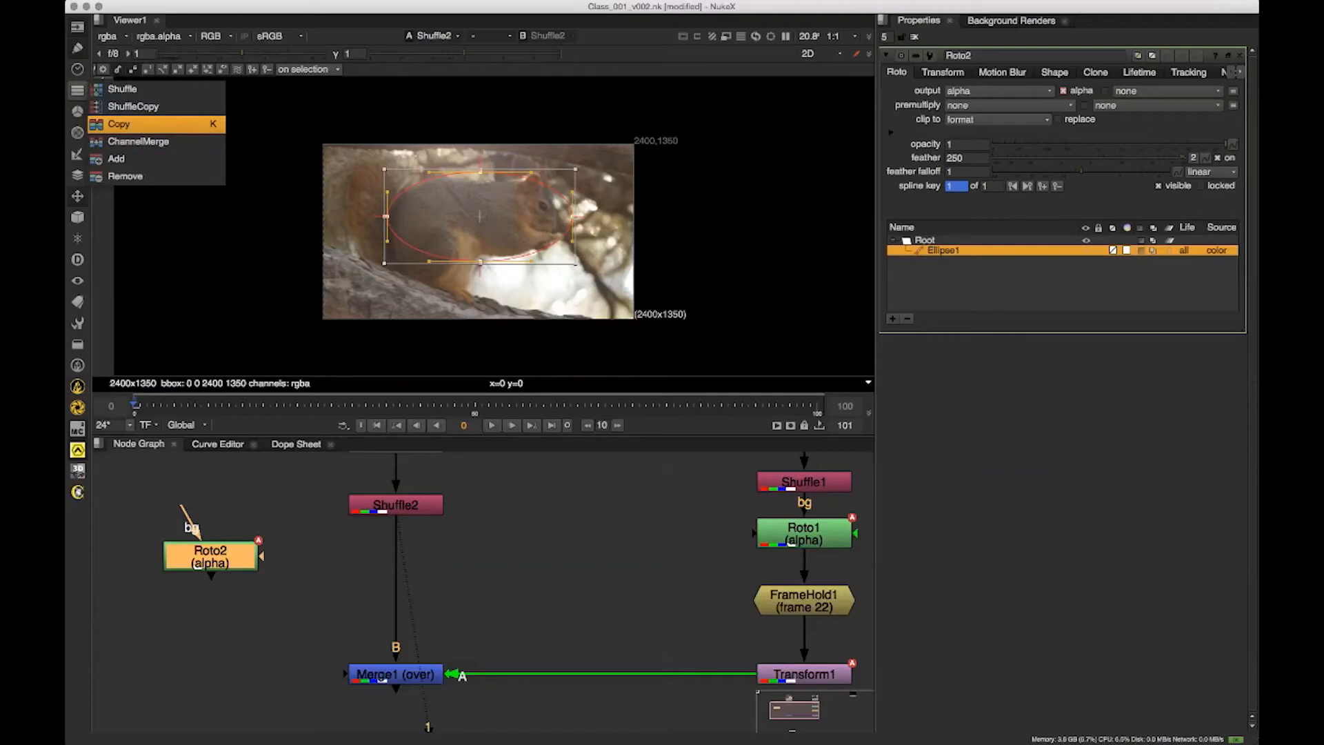
pyautogui.click(131, 124)
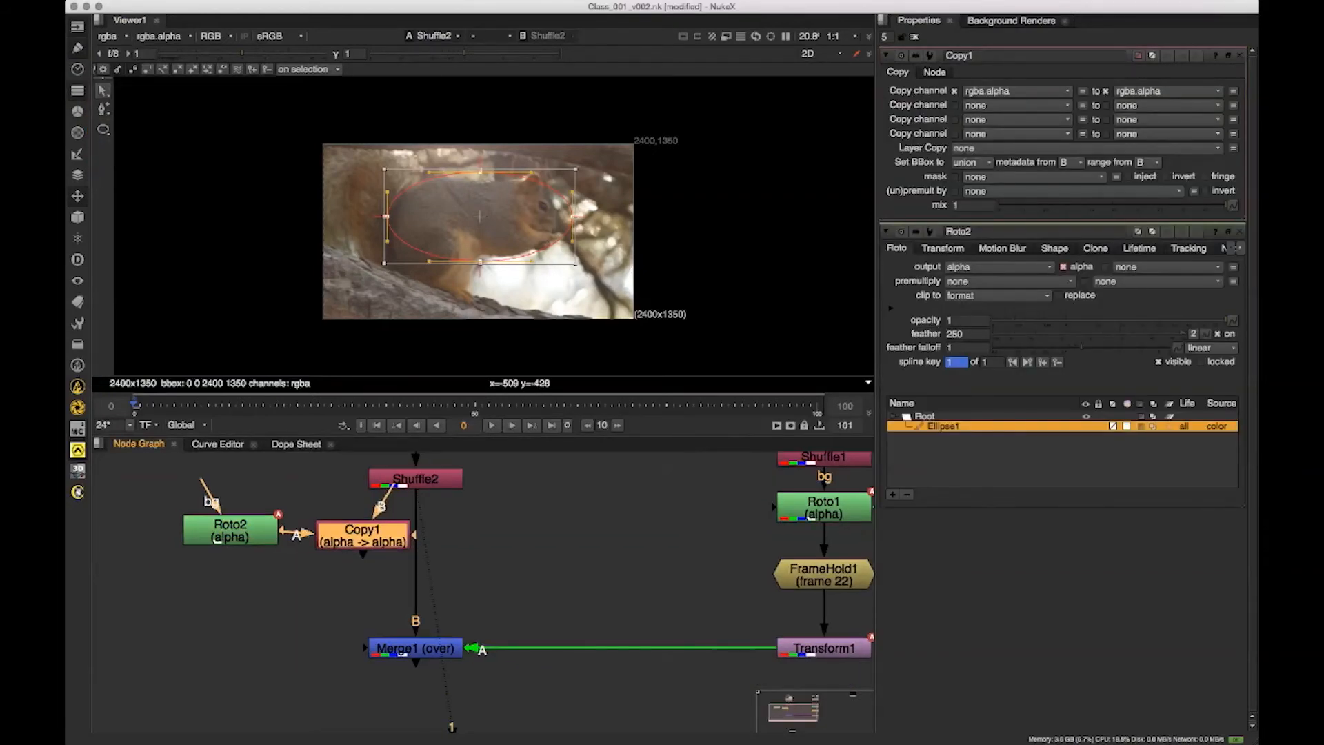
pyautogui.moveTo(367, 546); pyautogui.dragTo(343, 595)
pyautogui.moveTo(259, 527); pyautogui.dragTo(235, 526)
pyautogui.moveTo(329, 593); pyautogui.dragTo(314, 595)
pyautogui.moveTo(224, 538); pyautogui.dragTo(215, 529)
pyautogui.click(303, 529)
pyautogui.moveTo(318, 603); pyautogui.dragTo(320, 593)
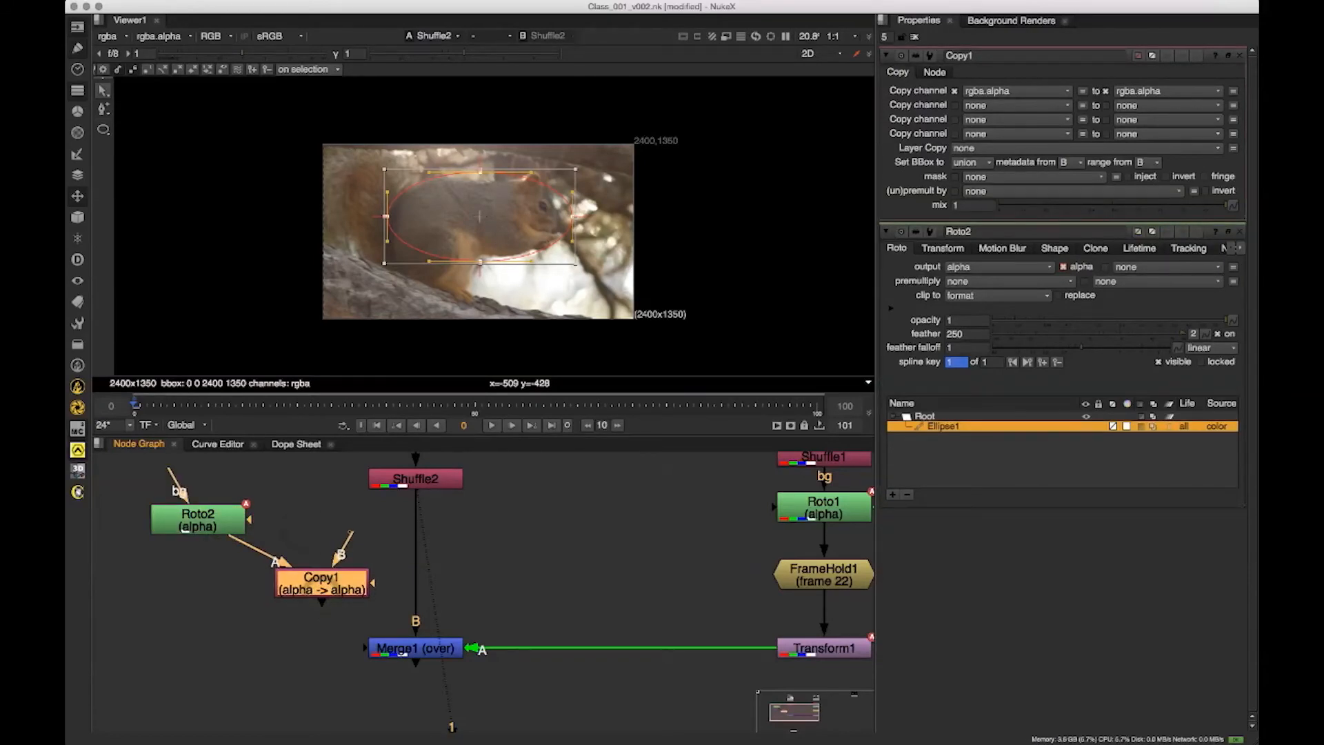
# Step: Connect the Copy node's B input to Shuffle2 and compare the alpha channels of Shuffle2 and the Copy node
pyautogui.moveTo(373, 516); pyautogui.dragTo(416, 482)
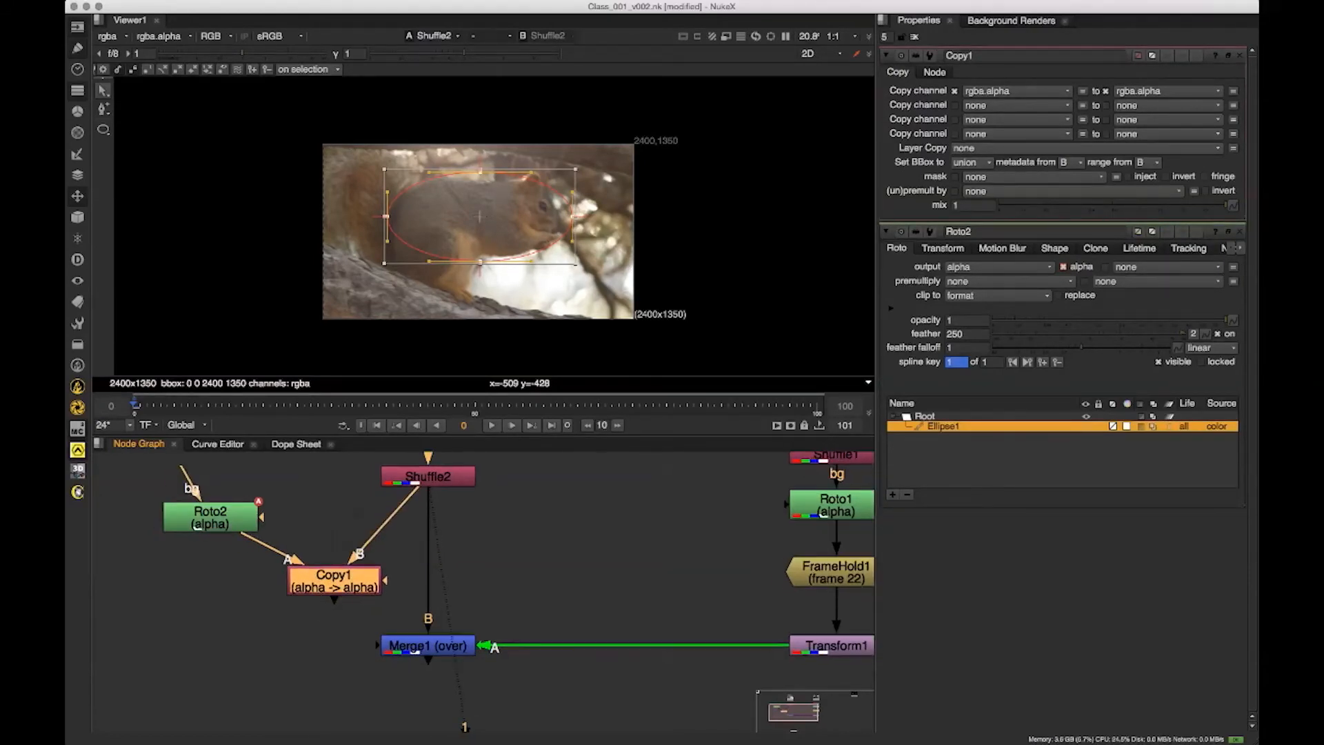
pyautogui.moveTo(472, 515); pyautogui.dragTo(494, 520)
pyautogui.scroll(-2, 495, 519)
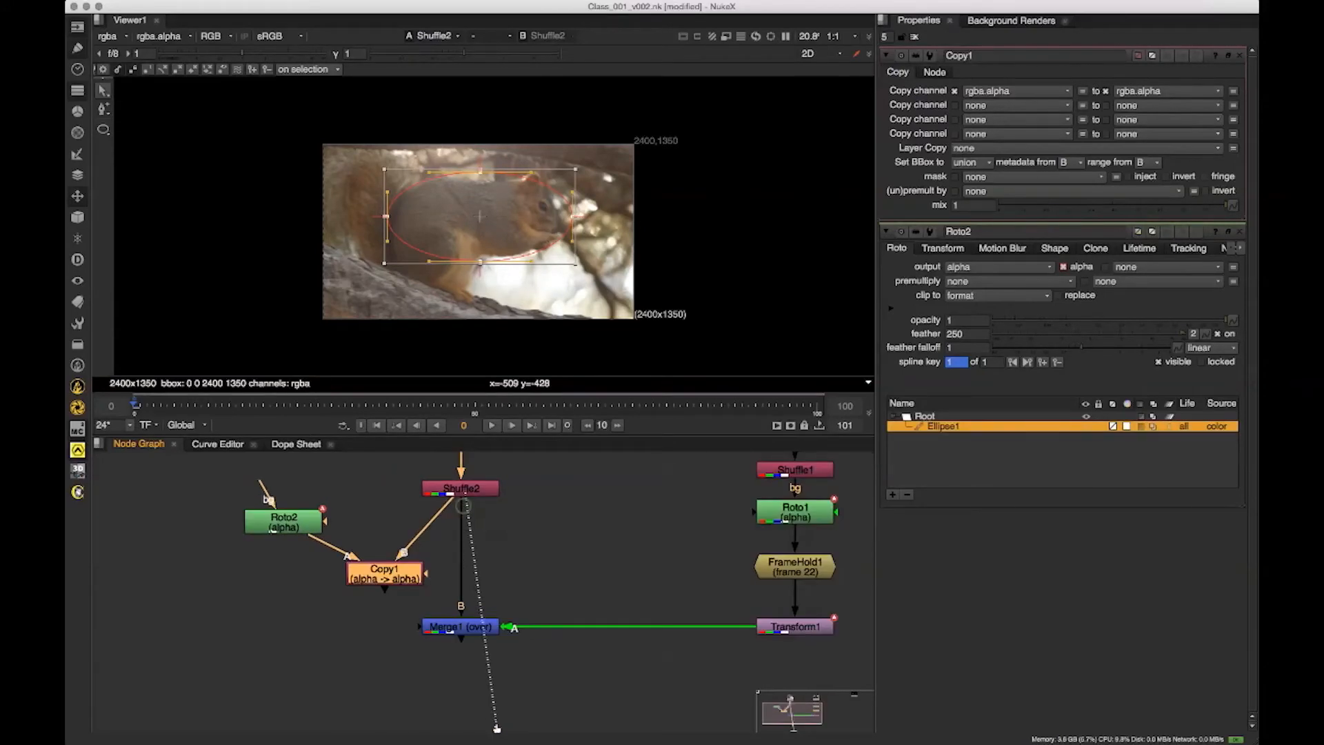
pyautogui.press('a')
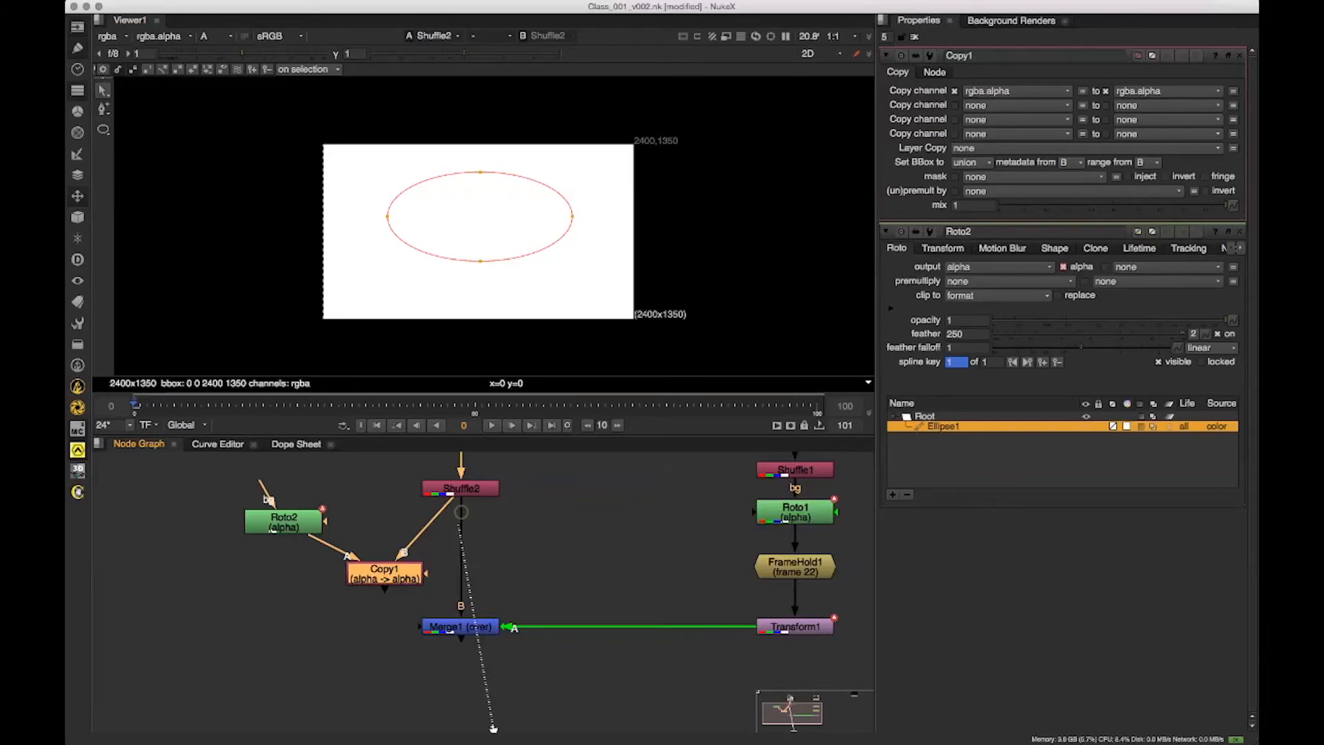
pyautogui.press('1')
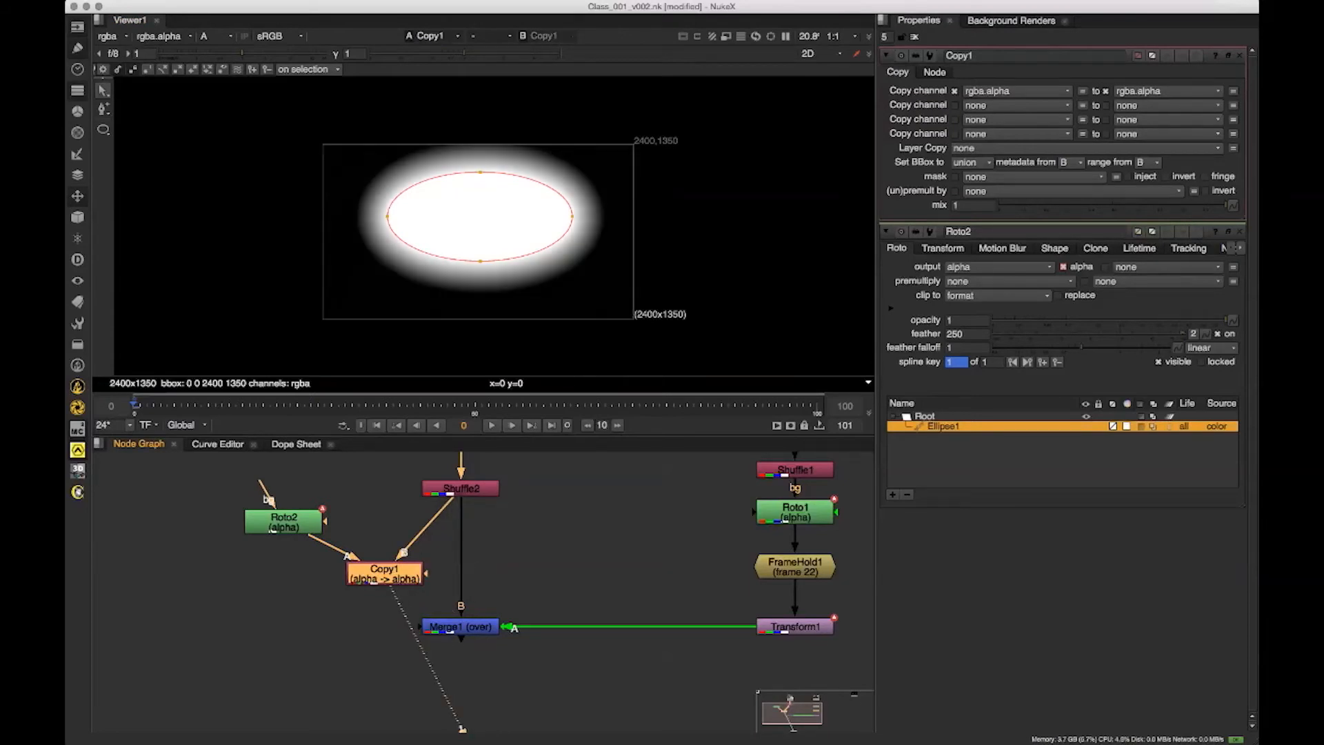
# Step: Rearrange Roto2 and Copy1 beside the squirrel branch and collapse the Roto2 properties to hide its ellipse outline
pyautogui.moveTo(284, 522); pyautogui.dragTo(282, 500)
pyautogui.moveTo(371, 576); pyautogui.dragTo(369, 573)
pyautogui.moveTo(368, 572); pyautogui.dragTo(340, 658)
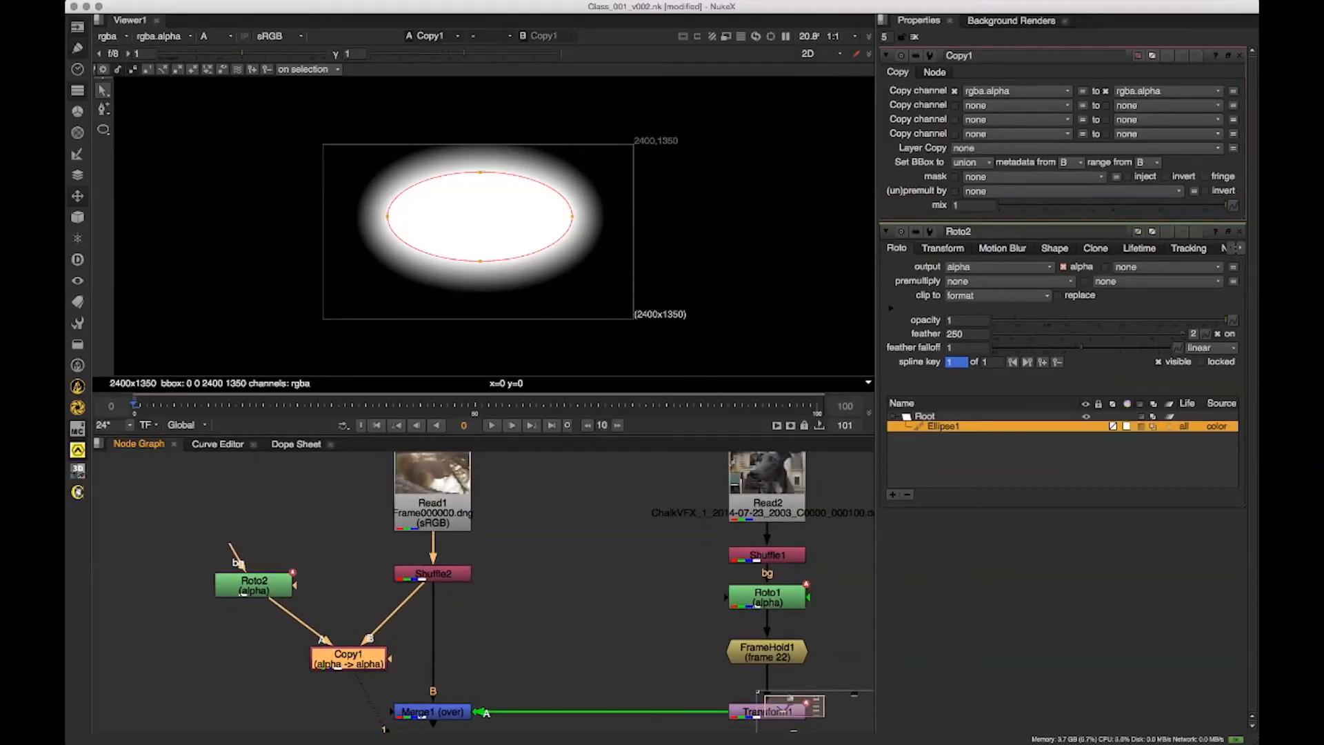
pyautogui.moveTo(431, 579); pyautogui.dragTo(432, 576)
pyautogui.moveTo(356, 659); pyautogui.dragTo(352, 660)
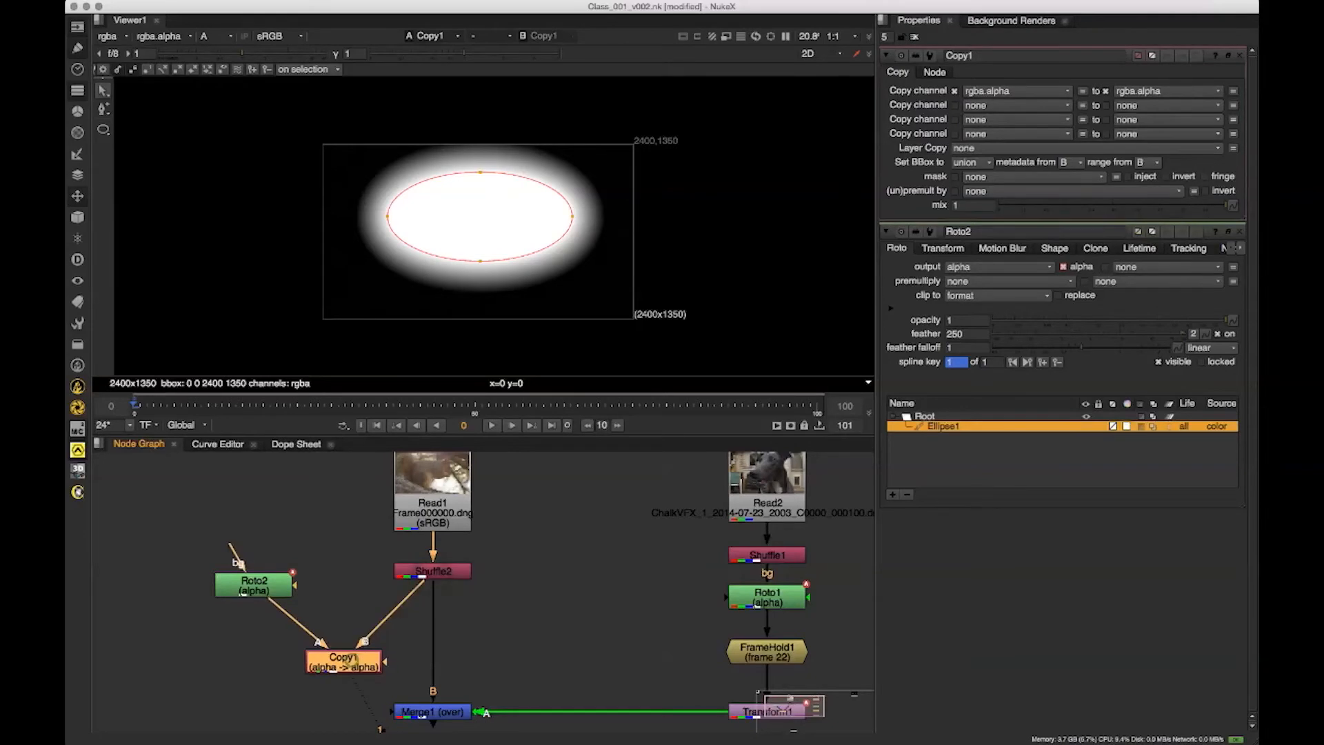
pyautogui.moveTo(259, 577); pyautogui.dragTo(260, 580)
pyautogui.moveTo(350, 661); pyautogui.dragTo(352, 617)
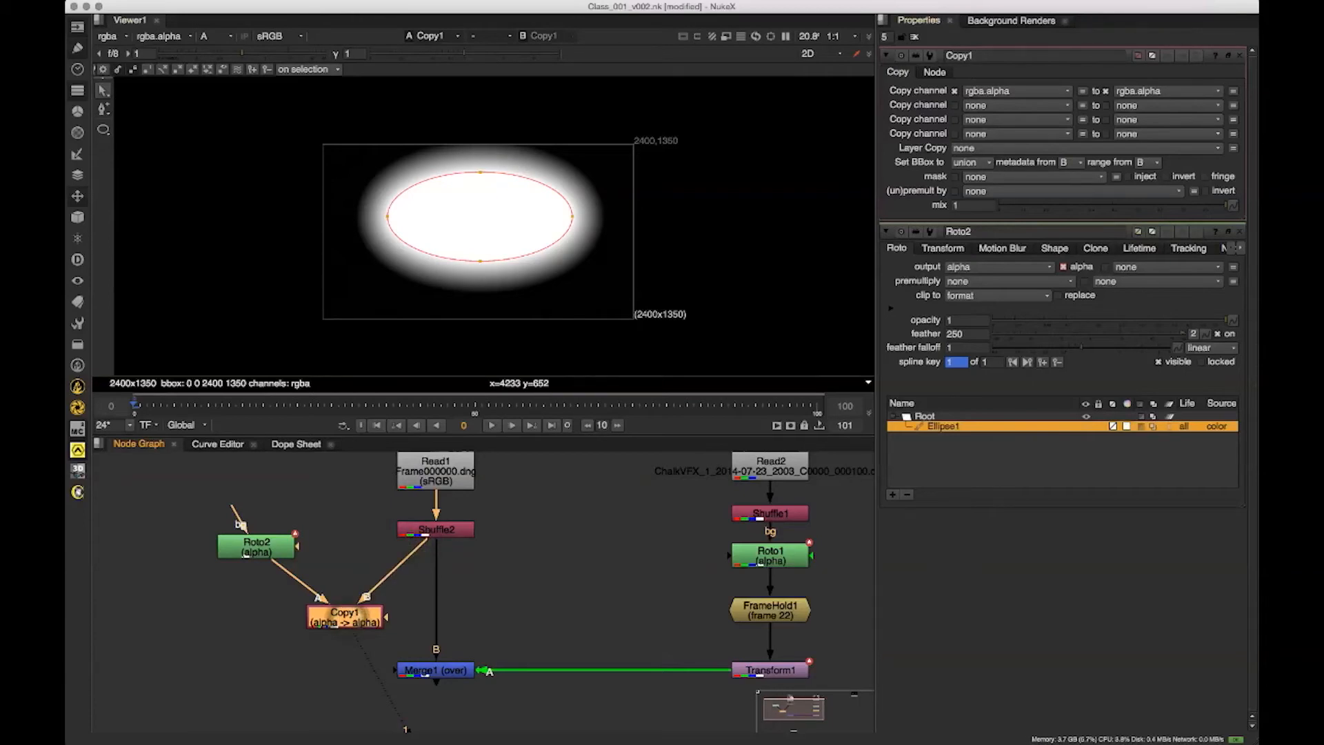
pyautogui.click(886, 232)
pyautogui.moveTo(357, 622); pyautogui.dragTo(357, 618)
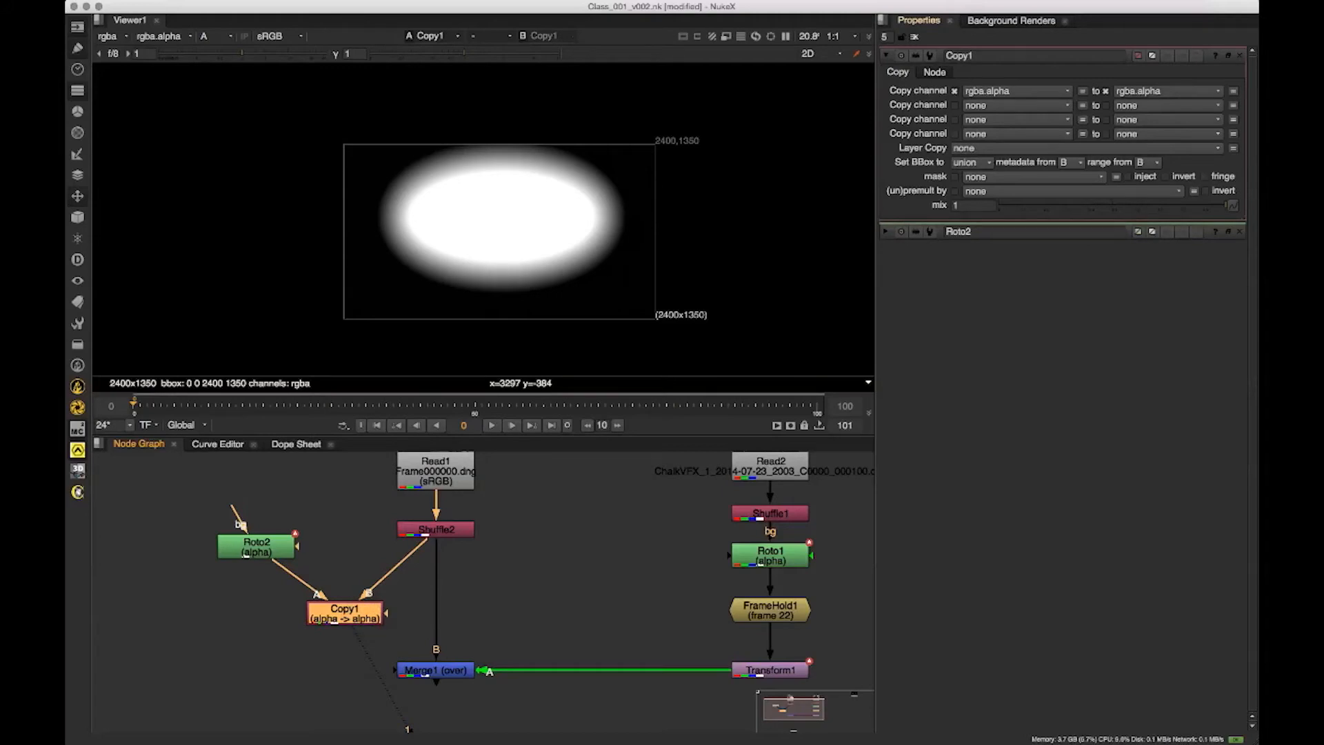
pyautogui.moveTo(264, 550); pyautogui.dragTo(268, 537)
pyautogui.moveTo(345, 616); pyautogui.dragTo(345, 600)
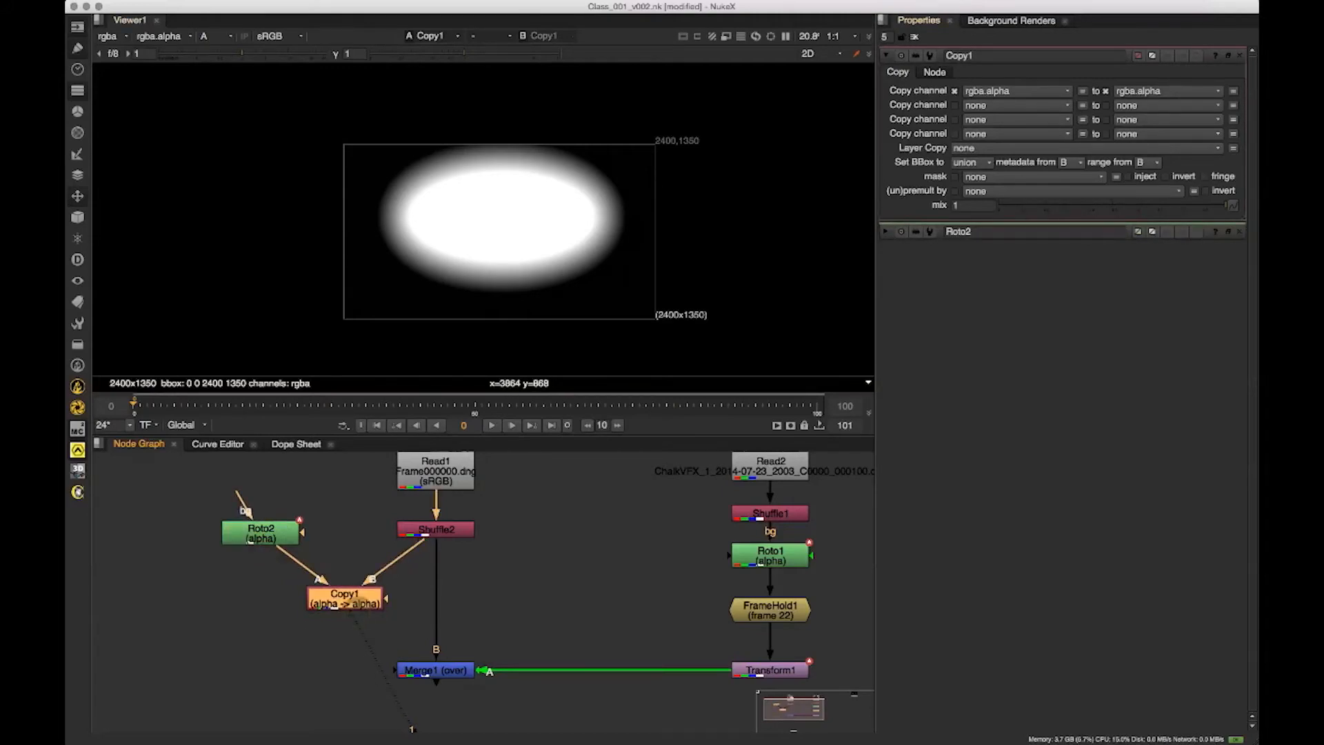
# Step: Set the Copy node to copy rgba.alpha into the mask.a channel
pyautogui.click(1150, 91)
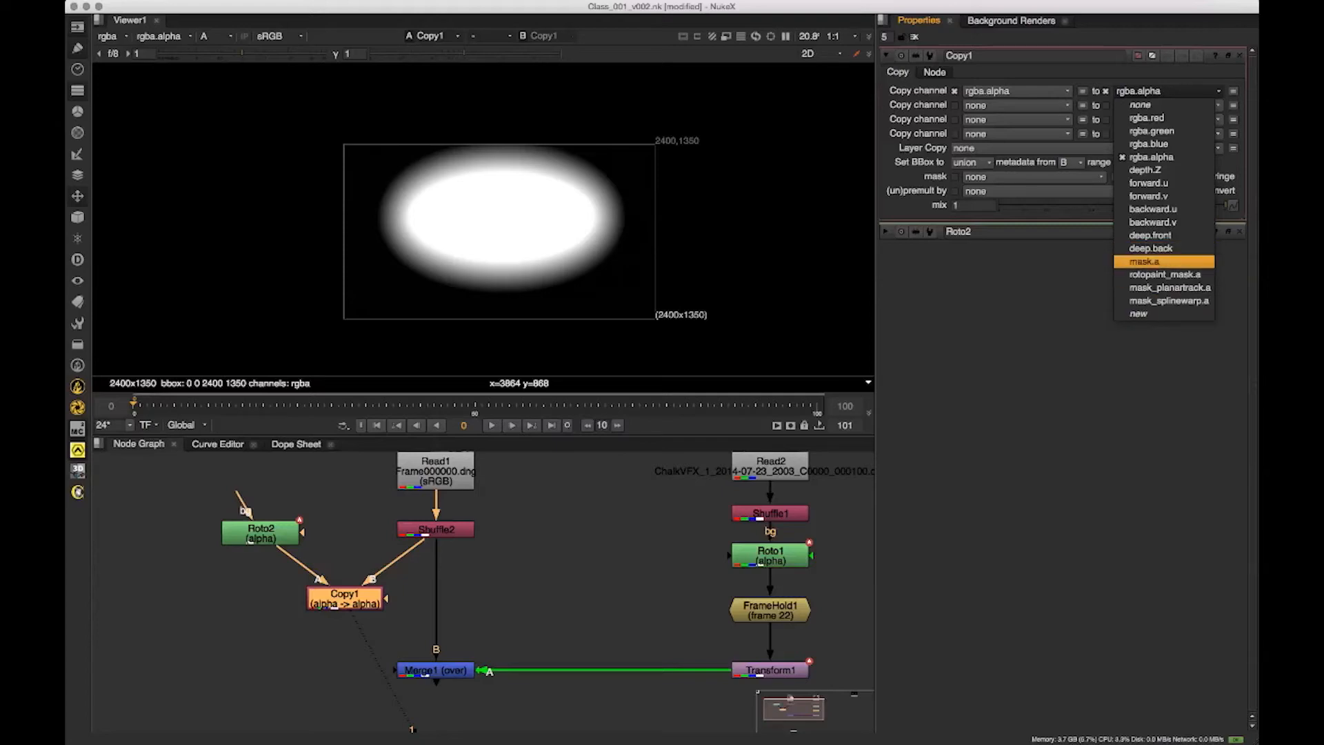
pyautogui.click(1177, 259)
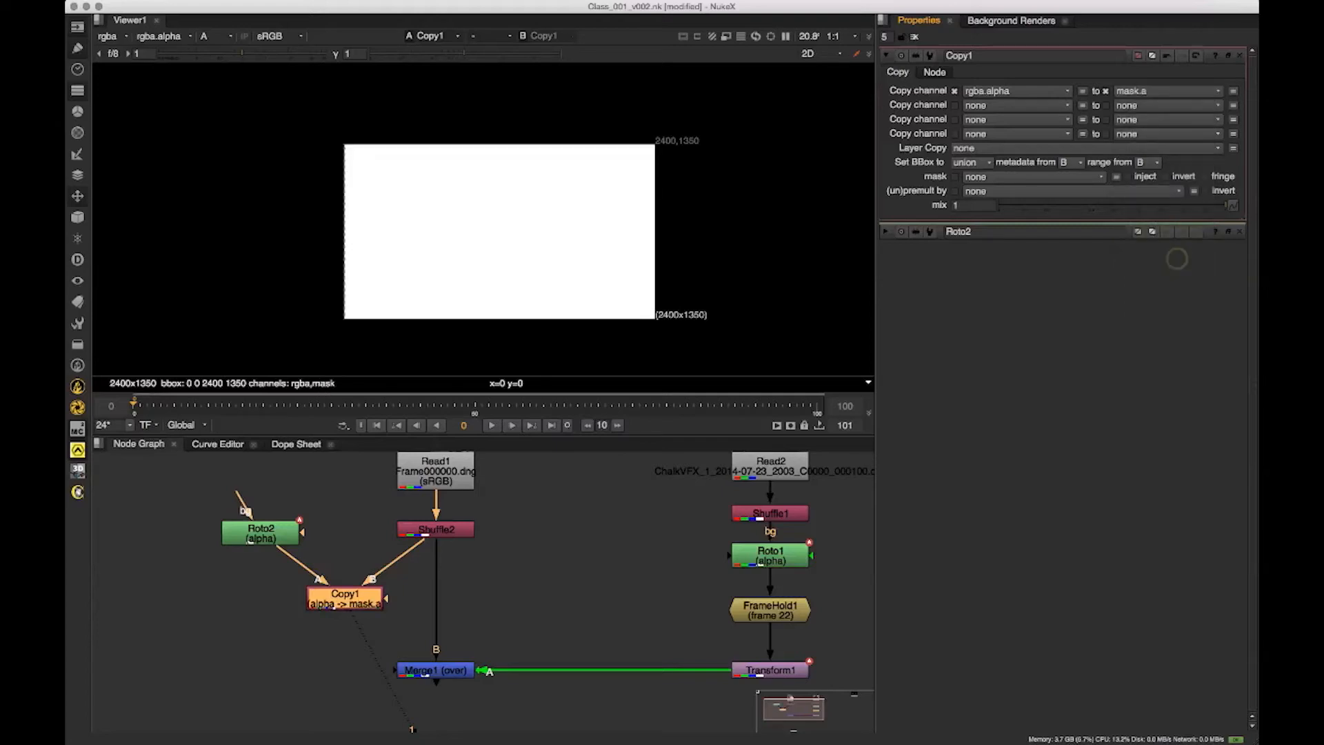
pyautogui.moveTo(465, 243); pyautogui.dragTo(439, 243)
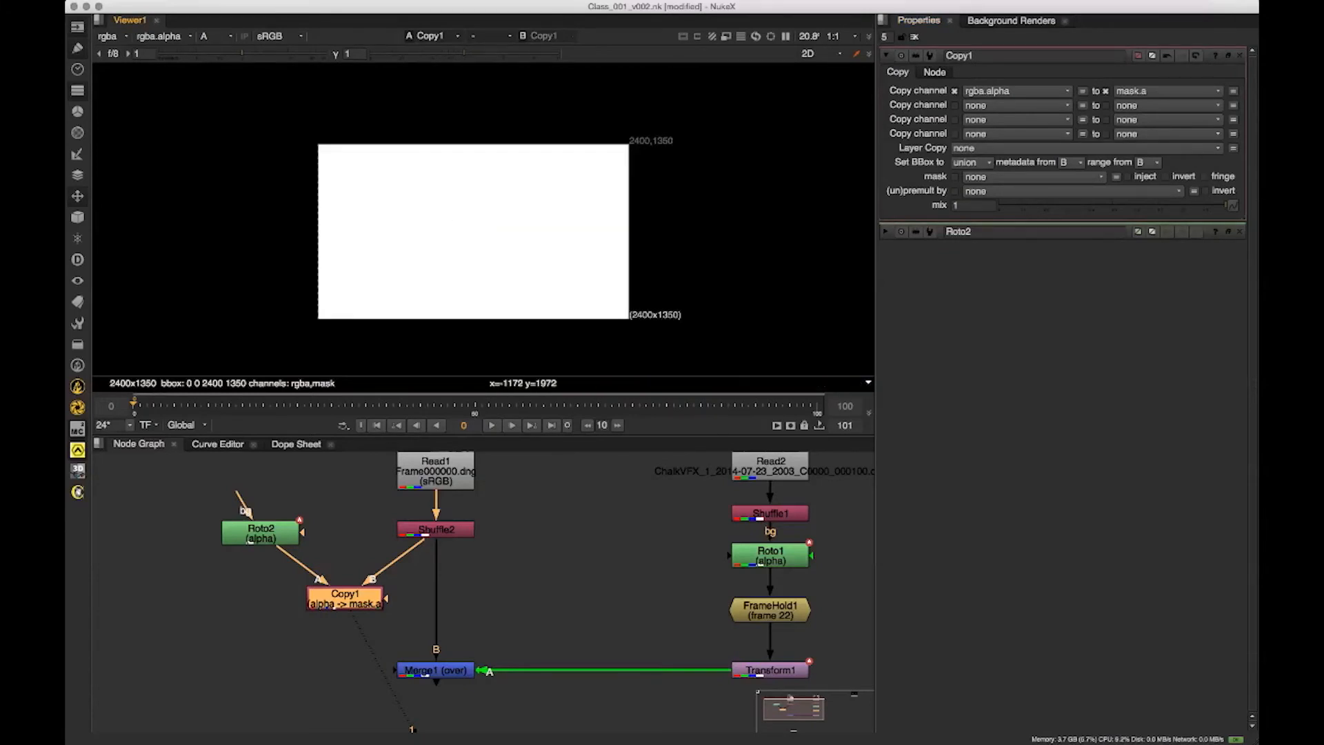
# Step: Display the mask layer of Copy1 in the viewer, first as its red channel and then in RGB
pyautogui.click(117, 36)
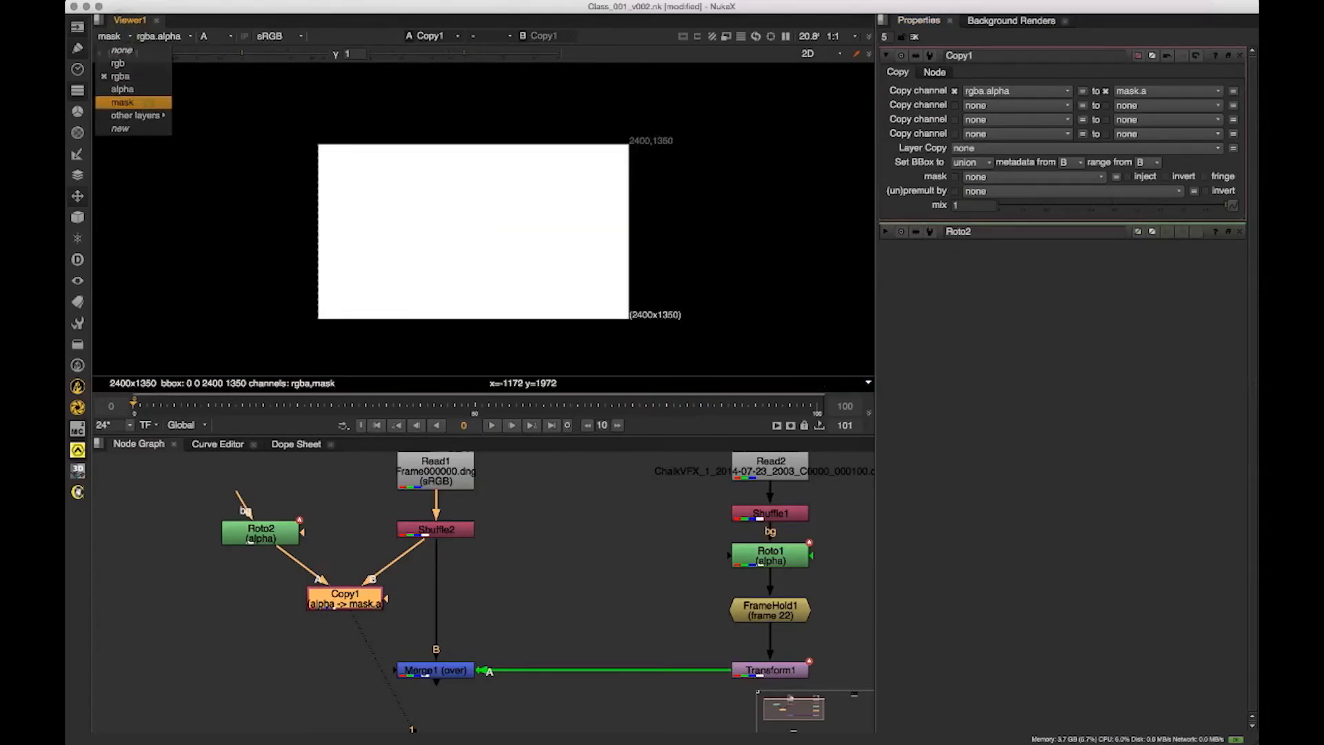
pyautogui.click(125, 102)
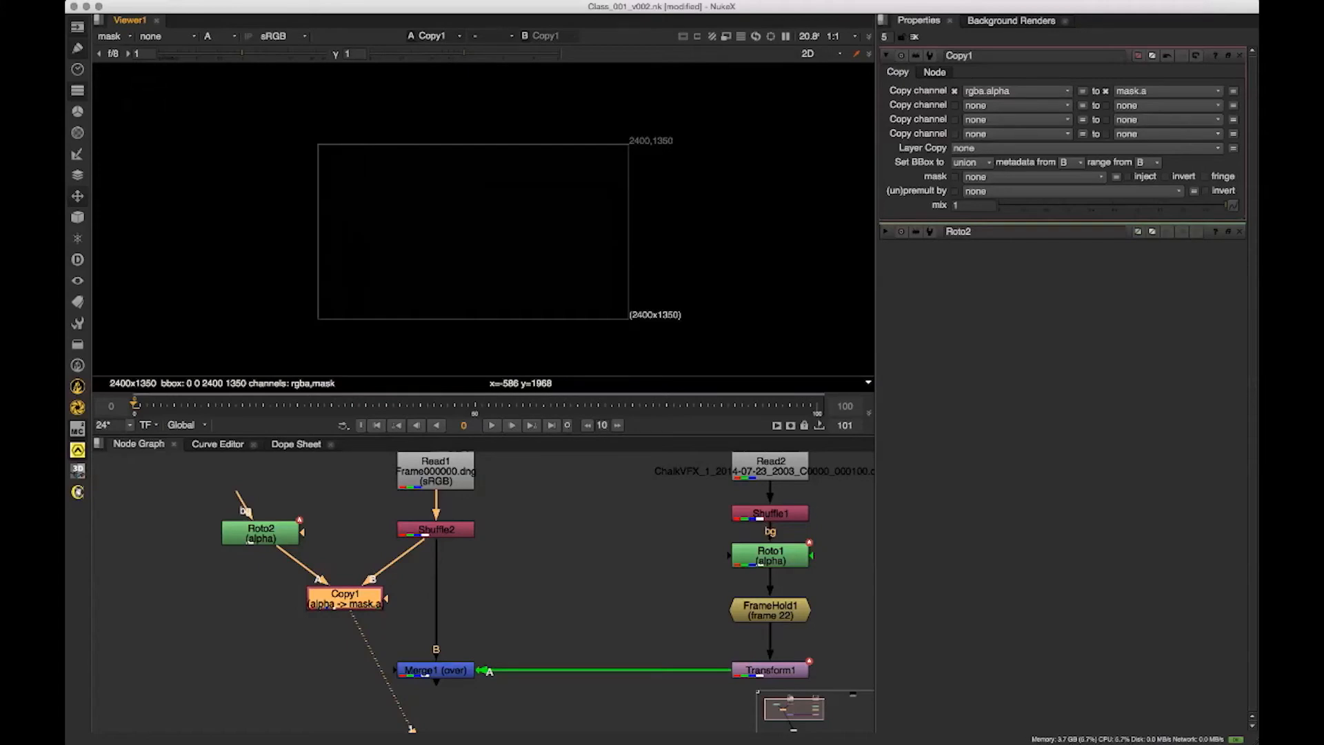
pyautogui.click(212, 35)
pyautogui.click(228, 62)
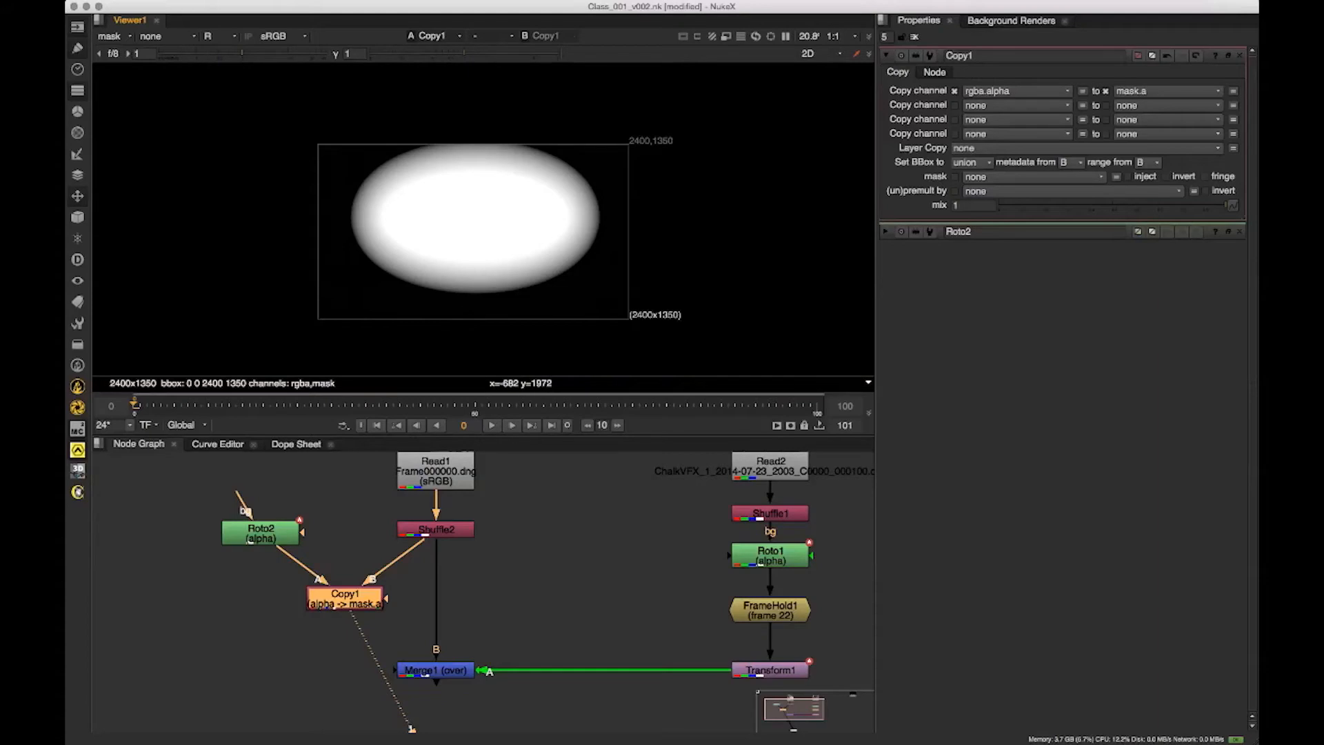
pyautogui.click(213, 36)
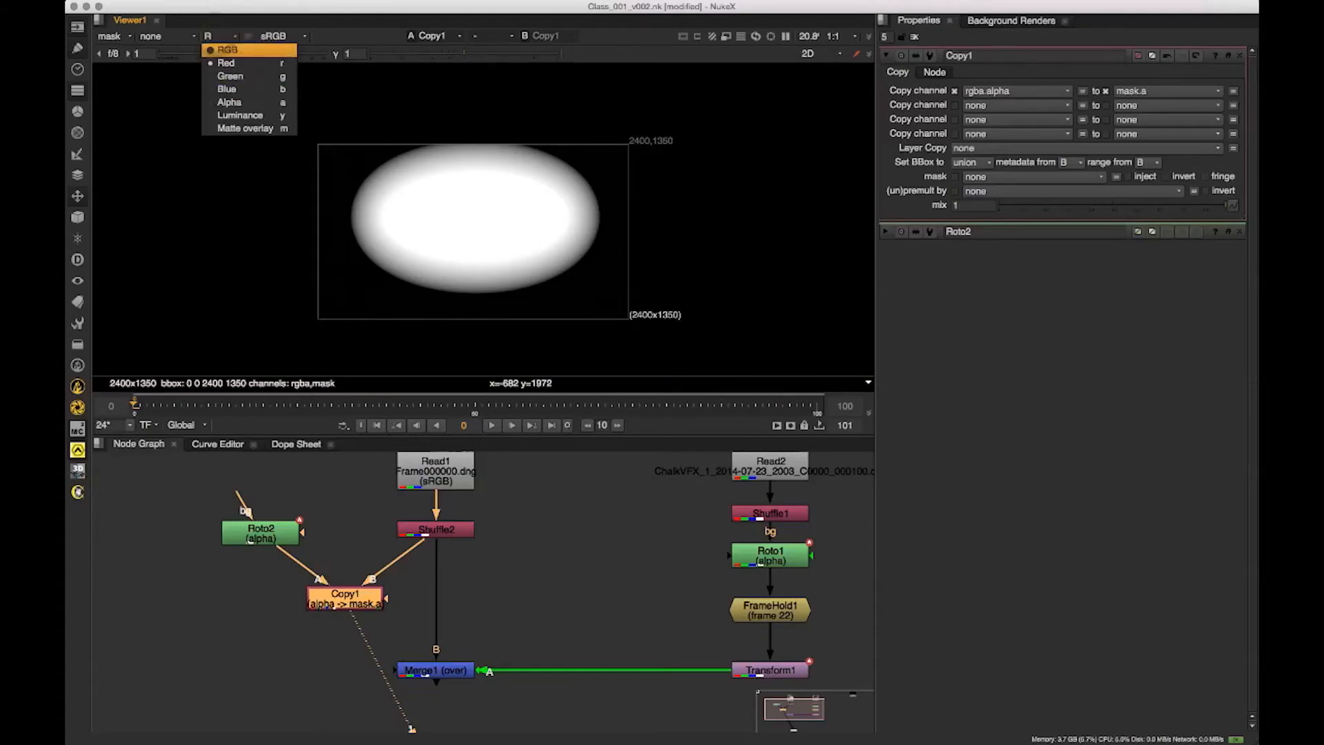
pyautogui.click(240, 51)
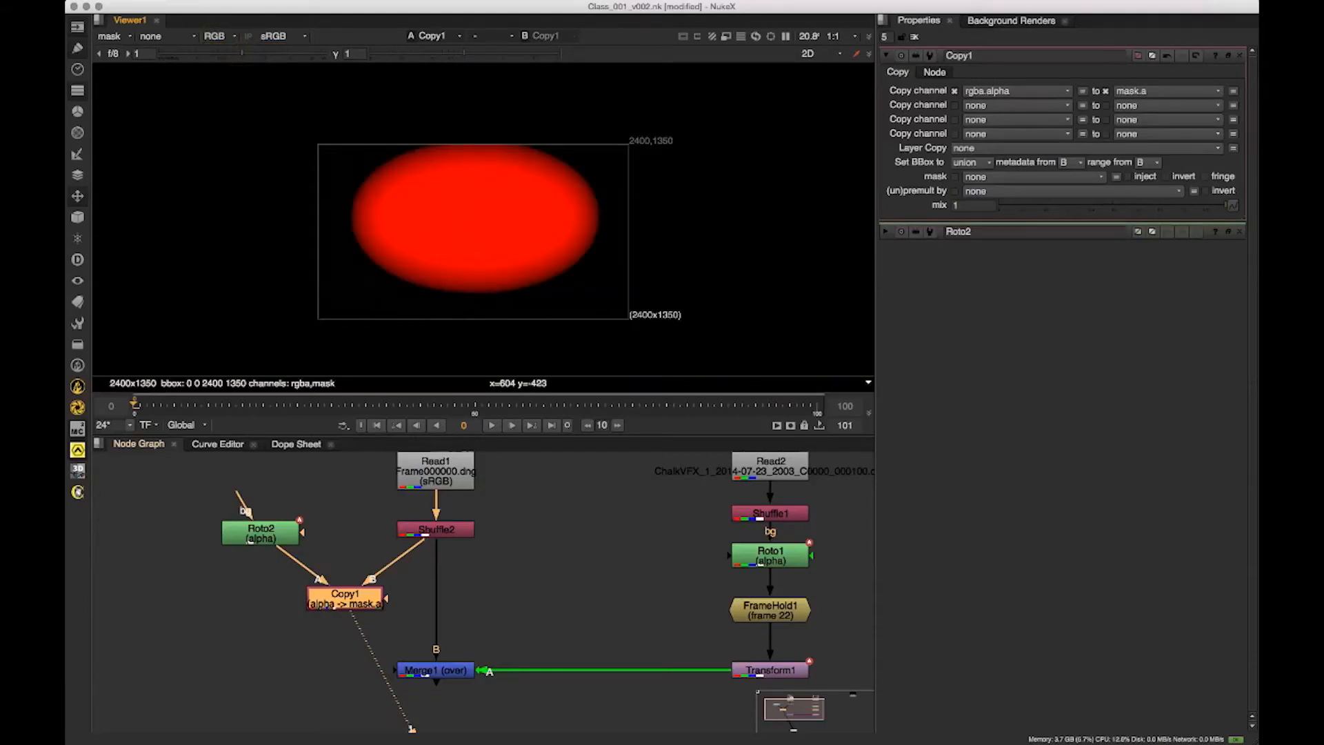
# Step: Insert Copy1 into the connection between Shuffle2 and Merge1 and align Roto2 level with it
pyautogui.click(480, 585)
pyautogui.moveTo(463, 613); pyautogui.dragTo(482, 585)
pyautogui.moveTo(453, 531); pyautogui.dragTo(376, 566)
pyautogui.moveTo(377, 567); pyautogui.dragTo(469, 561)
pyautogui.moveTo(279, 507); pyautogui.dragTo(280, 567)
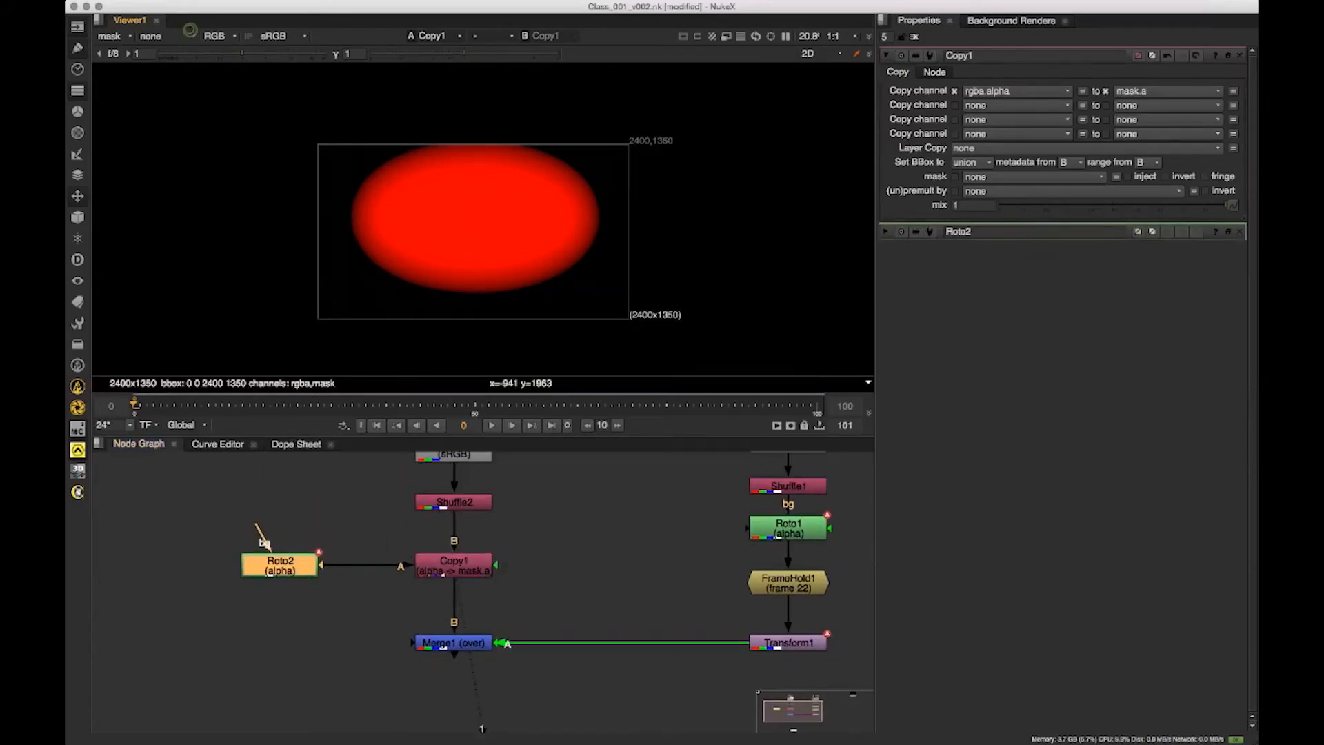
# Step: Set the viewer's alpha channel to rgba.alpha and examine the mask layer and alpha at the Merge1 output
pyautogui.click(185, 33)
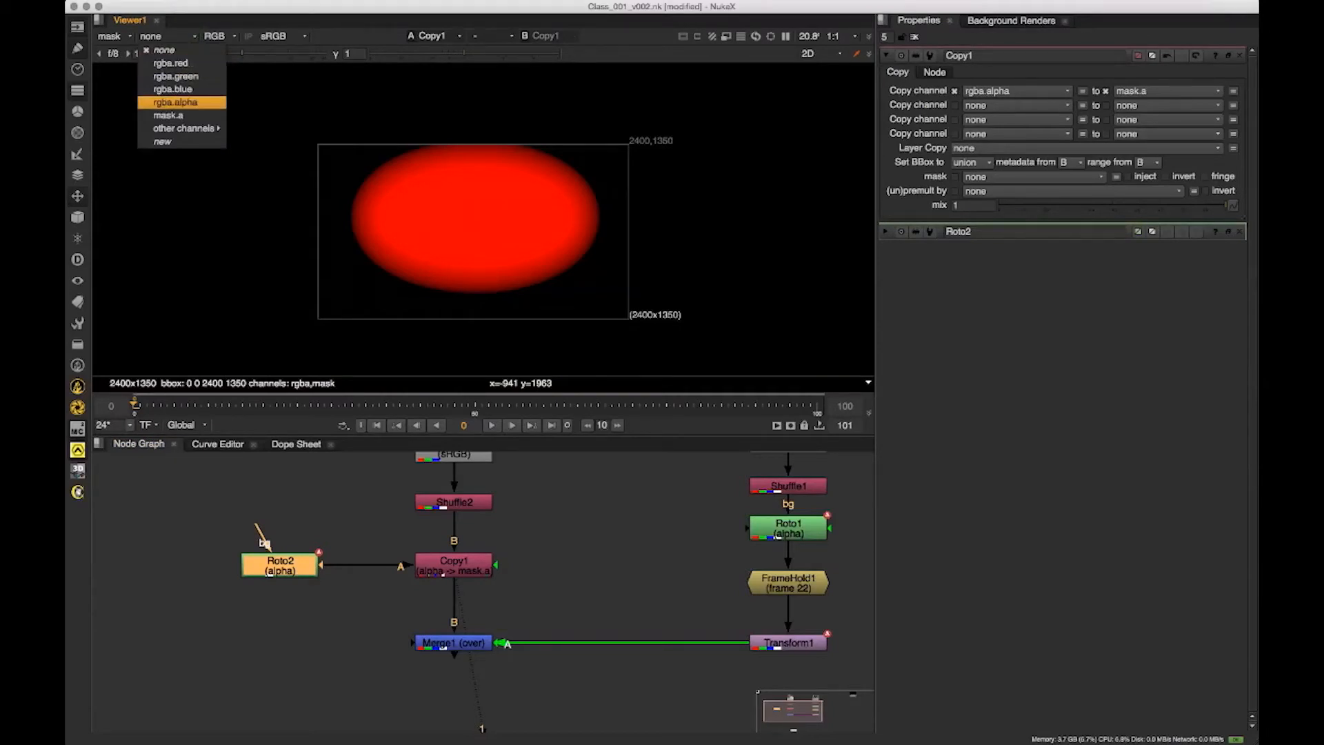
pyautogui.click(175, 102)
pyautogui.click(647, 556)
pyautogui.moveTo(648, 557); pyautogui.dragTo(516, 565)
pyautogui.click(416, 552)
pyautogui.moveTo(447, 642); pyautogui.dragTo(443, 677)
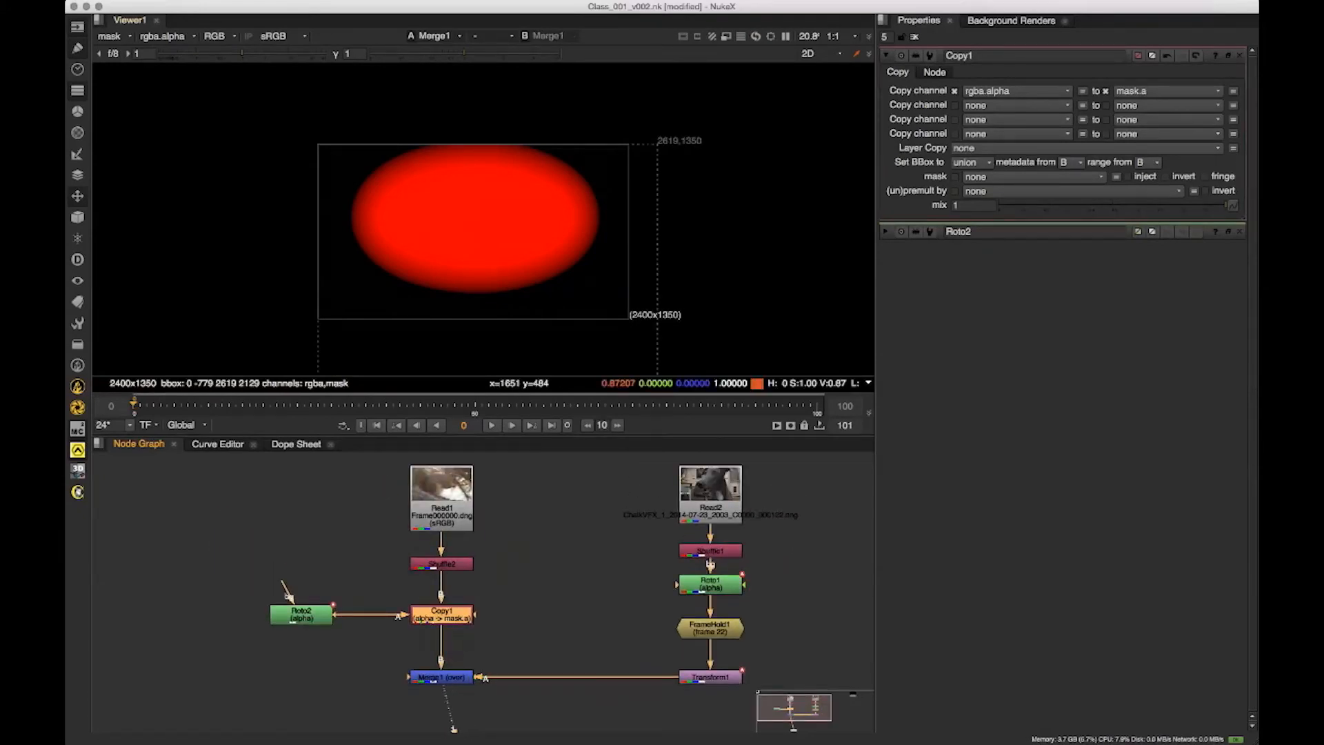
pyautogui.press('a')
pyautogui.press('a')
pyautogui.moveTo(500, 282); pyautogui.dragTo(497, 261)
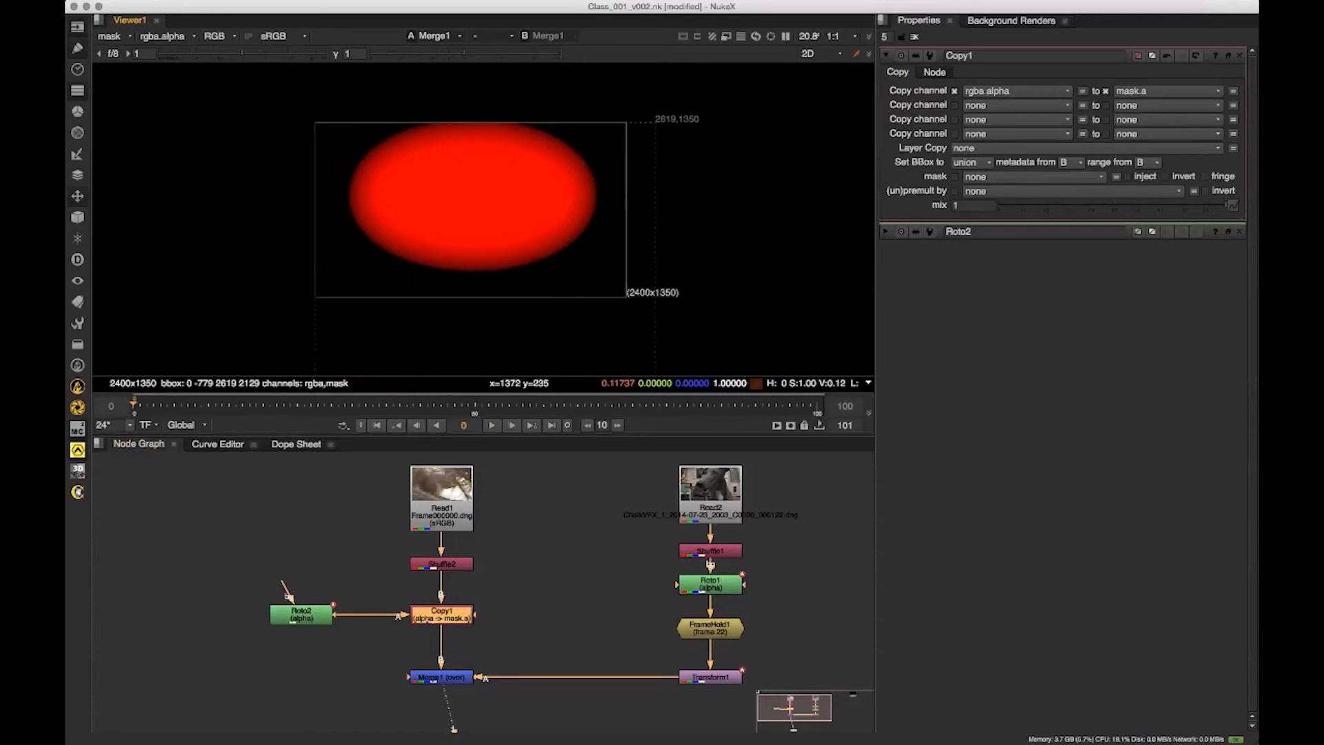
pyautogui.moveTo(417, 593); pyautogui.dragTo(399, 521)
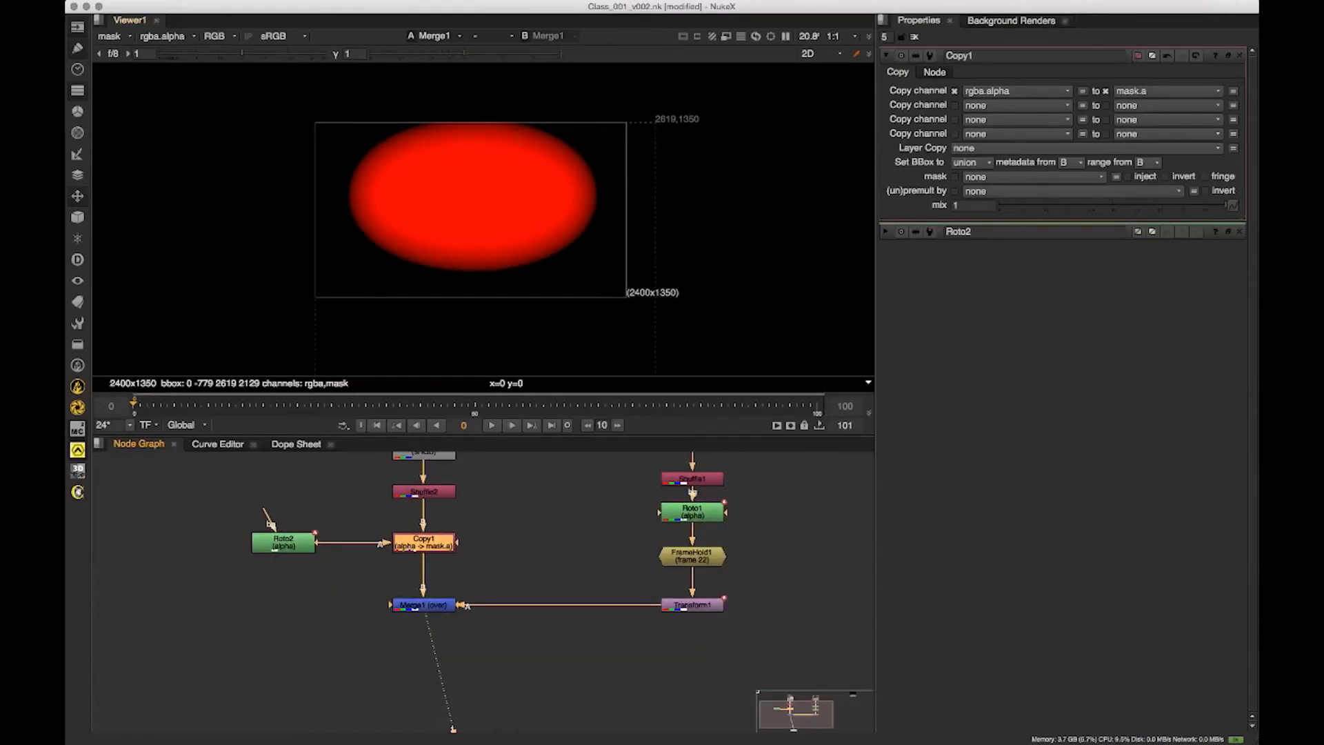
# Step: Switch the viewer back to the rgba layer to show the Merge1 image
pyautogui.click(114, 35)
pyautogui.click(131, 77)
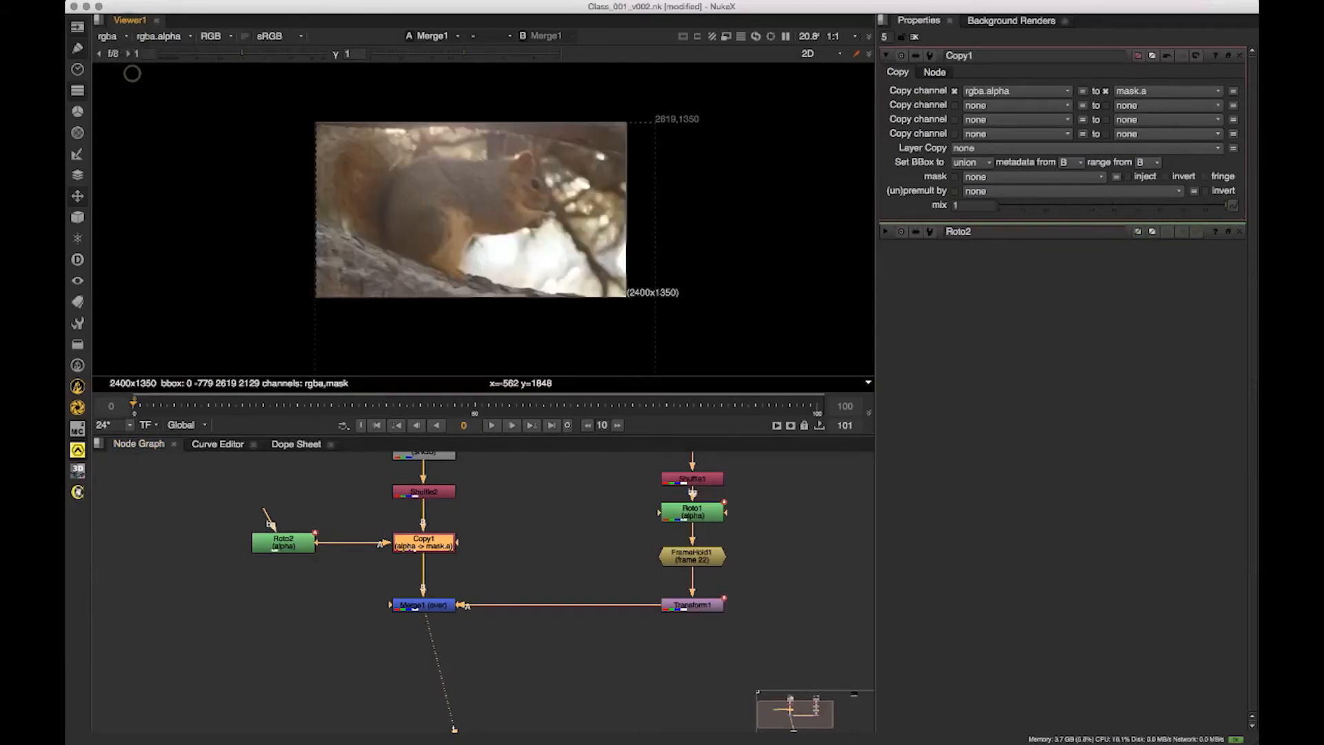
pyautogui.moveTo(418, 168); pyautogui.dragTo(368, 184)
# Step: Scrub the timeline to frame 34 to view the merged squirrel-and-dog composite
pyautogui.moveTo(491, 528); pyautogui.dragTo(497, 536)
pyautogui.click(494, 571)
pyautogui.moveTo(490, 614); pyautogui.dragTo(502, 541)
pyautogui.moveTo(489, 691); pyautogui.dragTo(543, 647)
pyautogui.moveTo(851, 672); pyautogui.dragTo(339, 498)
pyautogui.moveTo(439, 529); pyautogui.dragTo(442, 576)
pyautogui.scroll(-3, 439, 529)
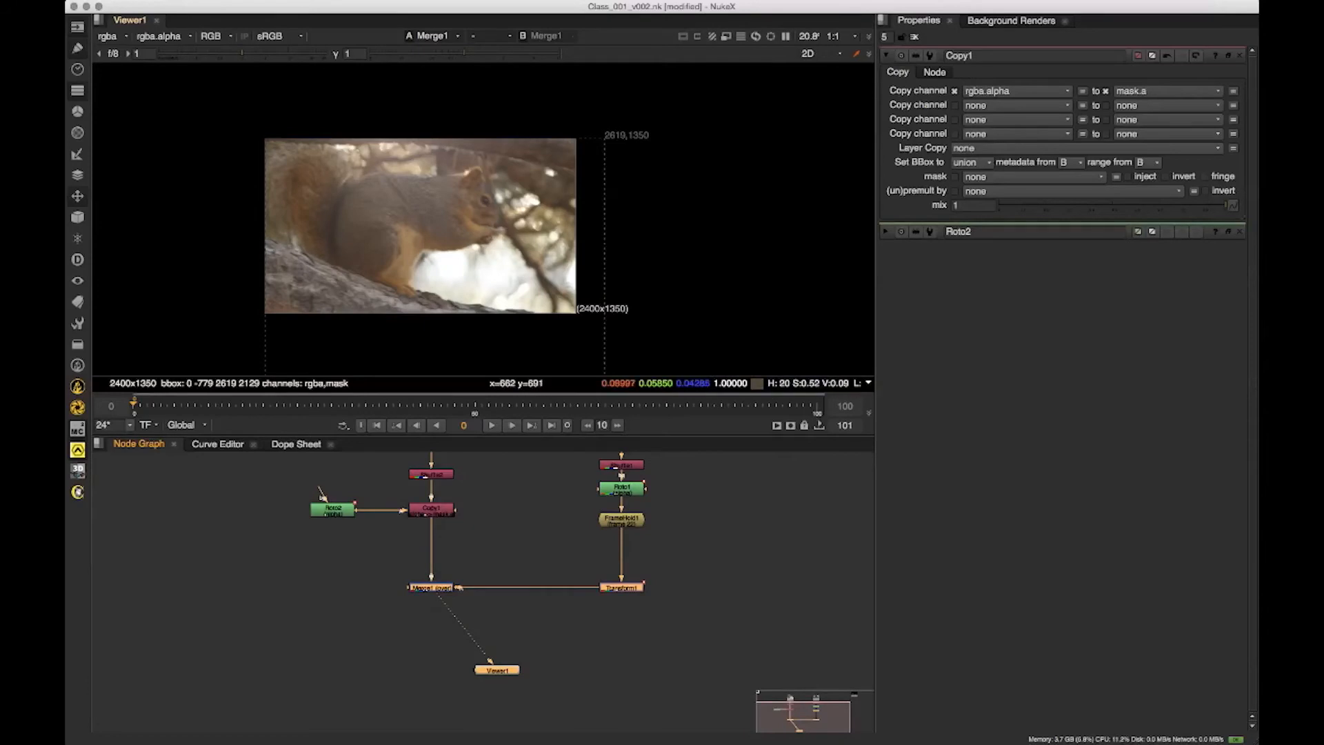
pyautogui.moveTo(242, 405); pyautogui.dragTo(365, 406)
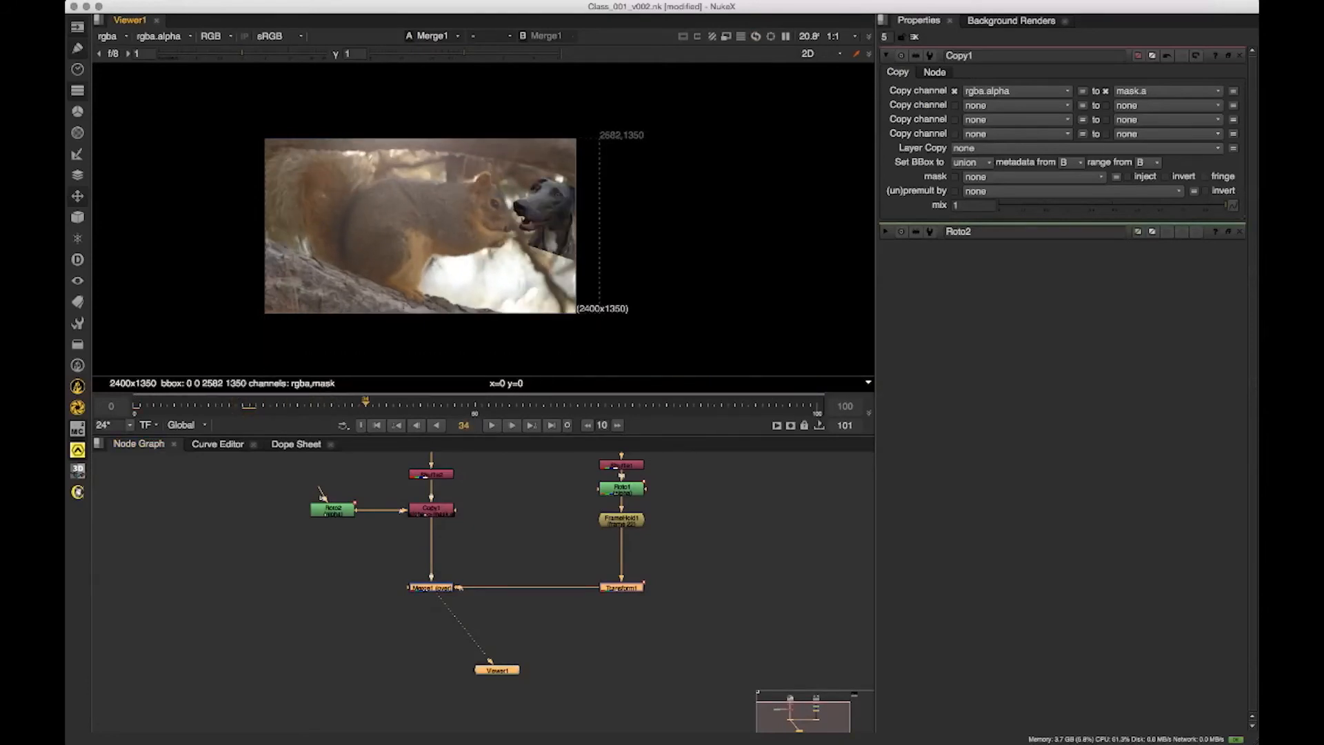
pyautogui.moveTo(473, 213); pyautogui.dragTo(443, 210)
# Step: Move Roto2 and Copy1 together slightly down between Shuffle2 and Merge1, and clear the node selection
pyautogui.moveTo(359, 545); pyautogui.dragTo(328, 595)
pyautogui.click(444, 589)
pyautogui.click(406, 559)
pyautogui.moveTo(443, 589); pyautogui.dragTo(260, 522)
pyautogui.moveTo(304, 559); pyautogui.dragTo(303, 571)
pyautogui.click(381, 594)
pyautogui.click(414, 565)
pyautogui.click(442, 588)
pyautogui.click(454, 603)
pyautogui.click(485, 584)
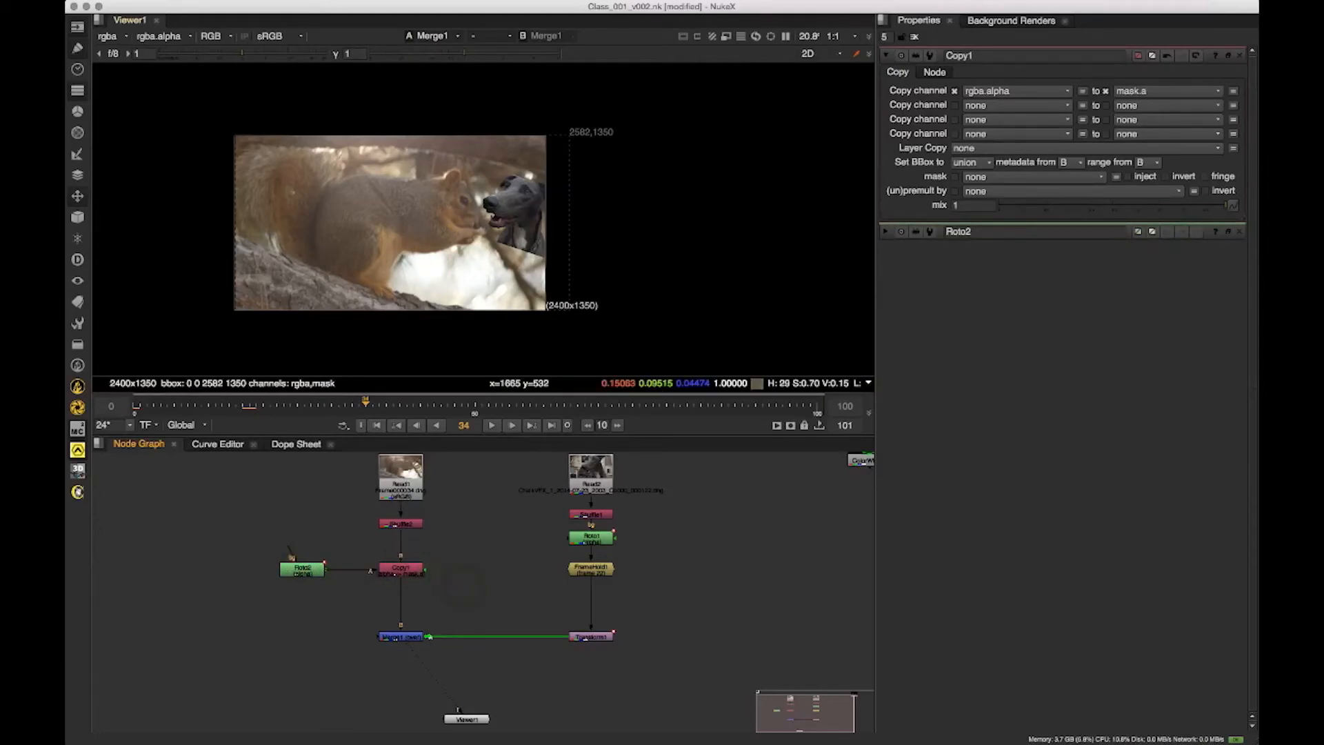
# Step: Insert a Blur node directly below Copy1, between Copy1 and Merge1
pyautogui.moveTo(442, 245); pyautogui.dragTo(481, 246)
pyautogui.click(456, 582)
pyautogui.click(409, 573)
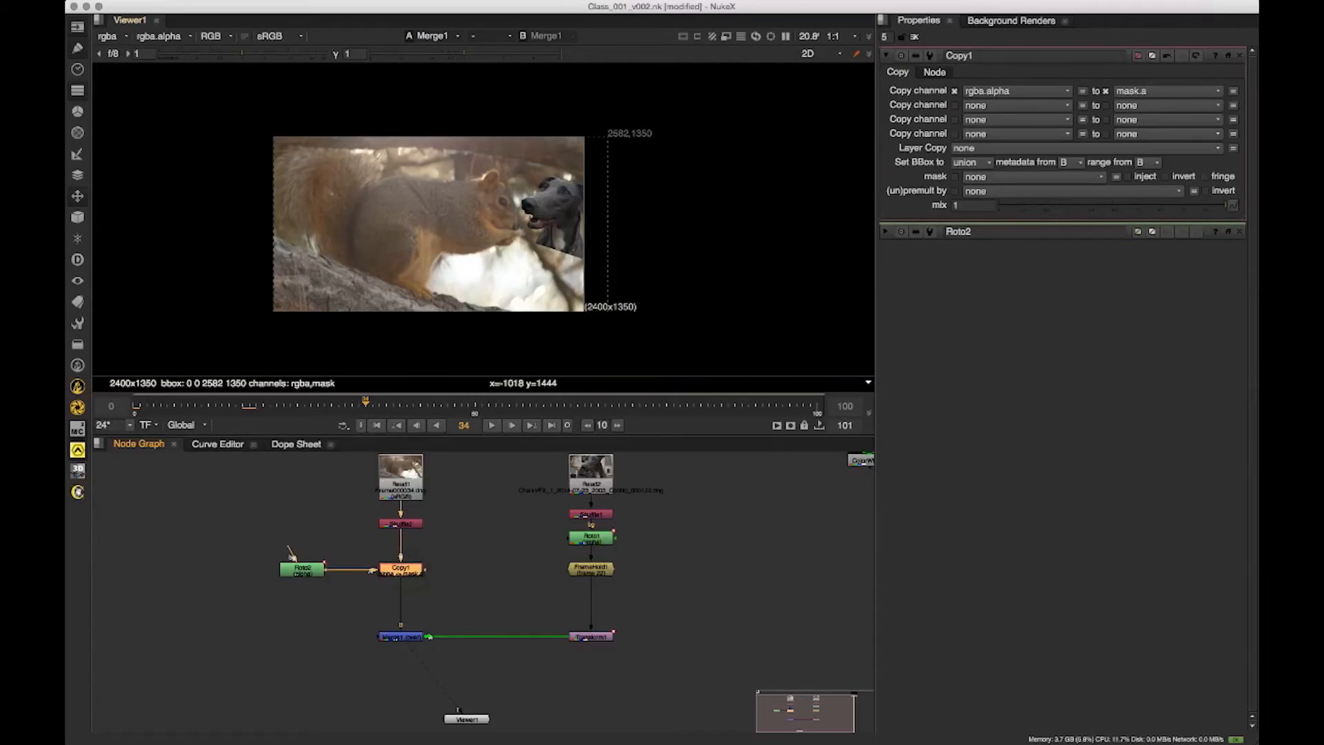
pyautogui.click(77, 132)
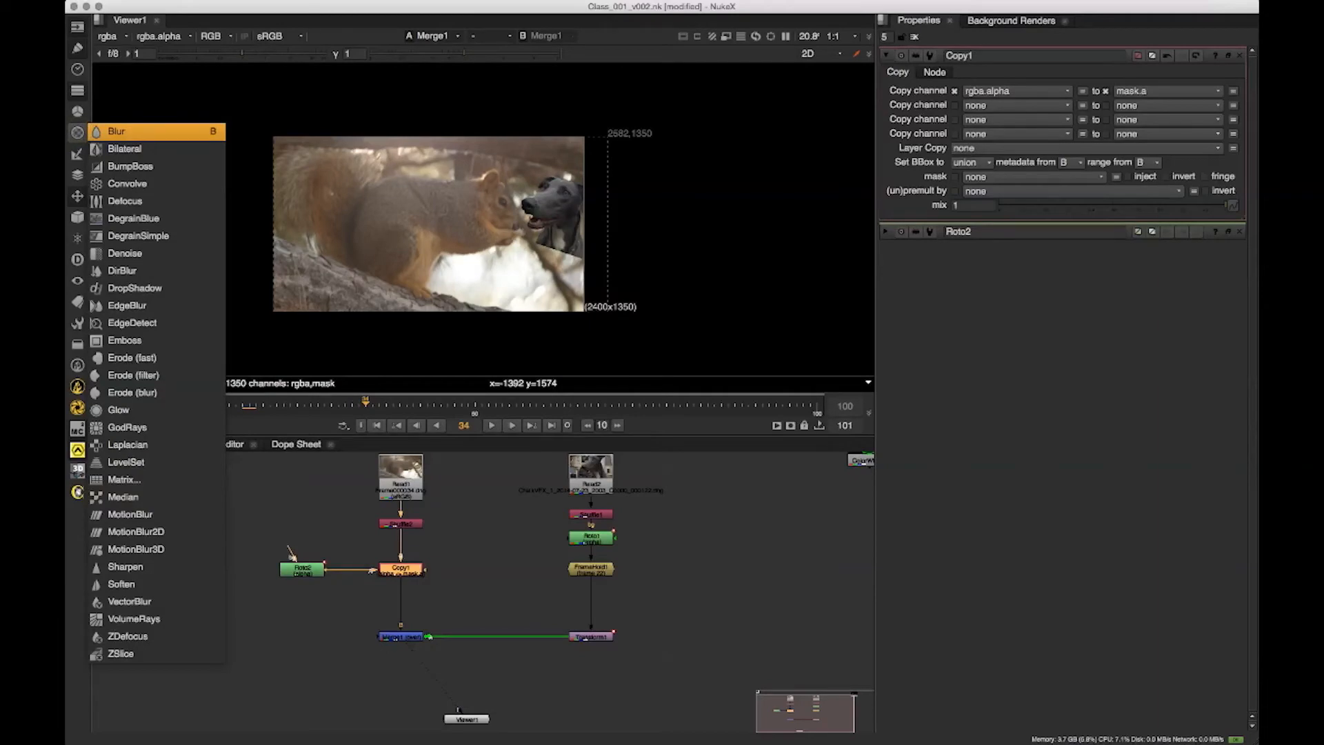
pyautogui.click(116, 131)
pyautogui.scroll(5, 482, 533)
pyautogui.moveTo(445, 598)
pyautogui.mouseDown()
pyautogui.moveTo(445, 620)
pyautogui.moveTo(456, 594)
pyautogui.mouseUp()
pyautogui.click(561, 562)
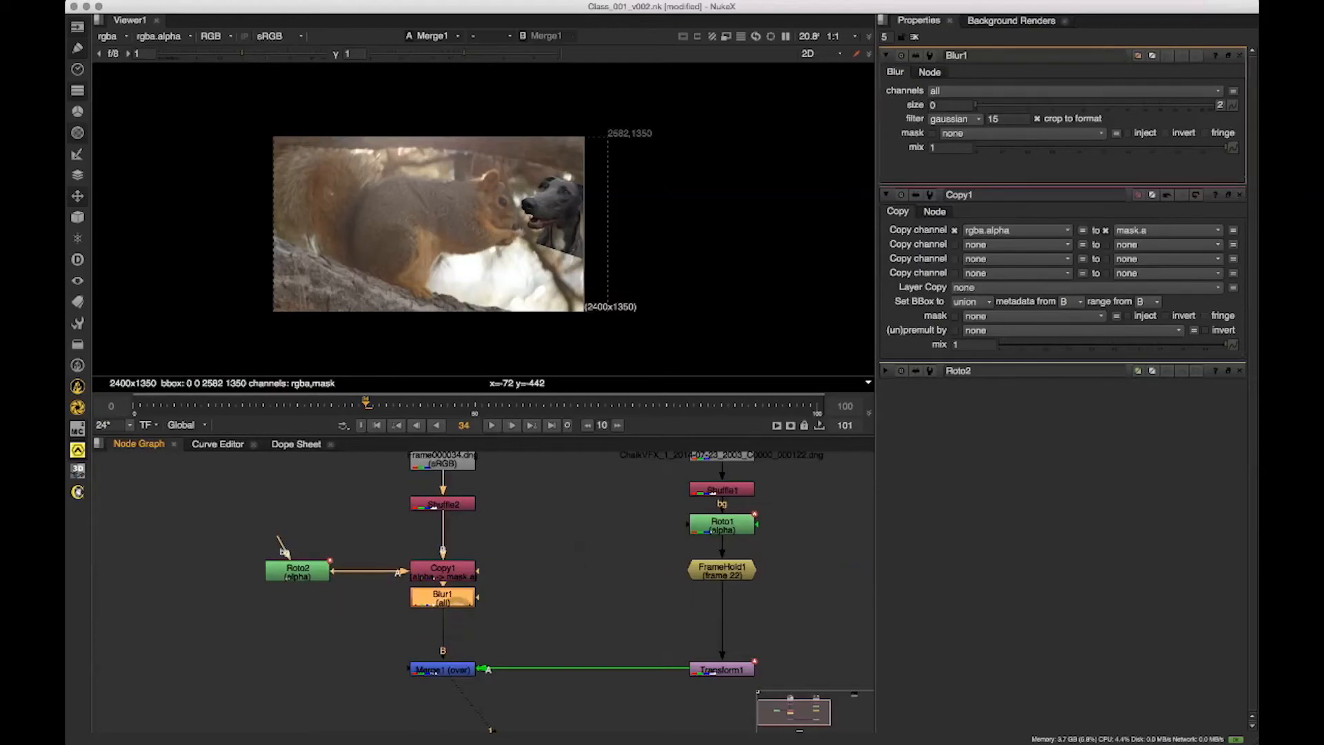
# Step: Try adding extra Blur nodes below Blur1 and unconnected in empty parts of the node graph, and delete them all
pyautogui.press('b')
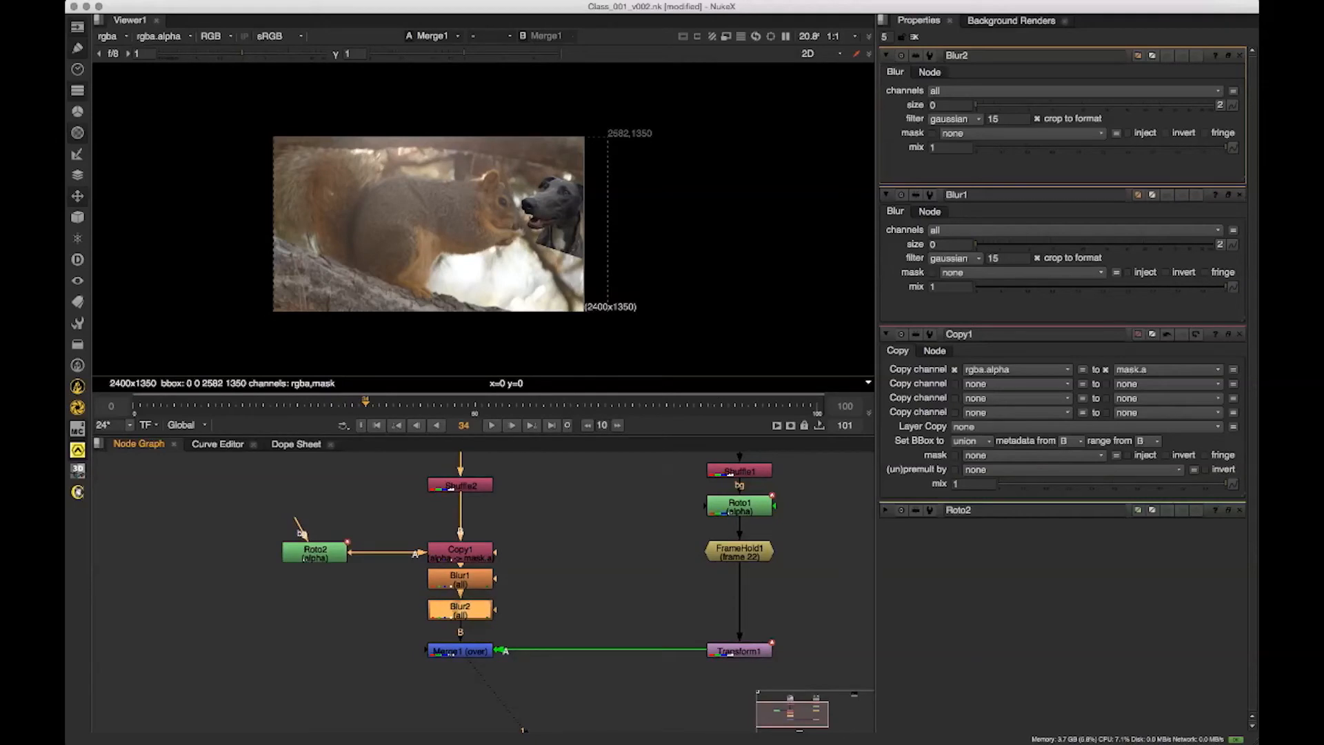
pyautogui.press('Delete')
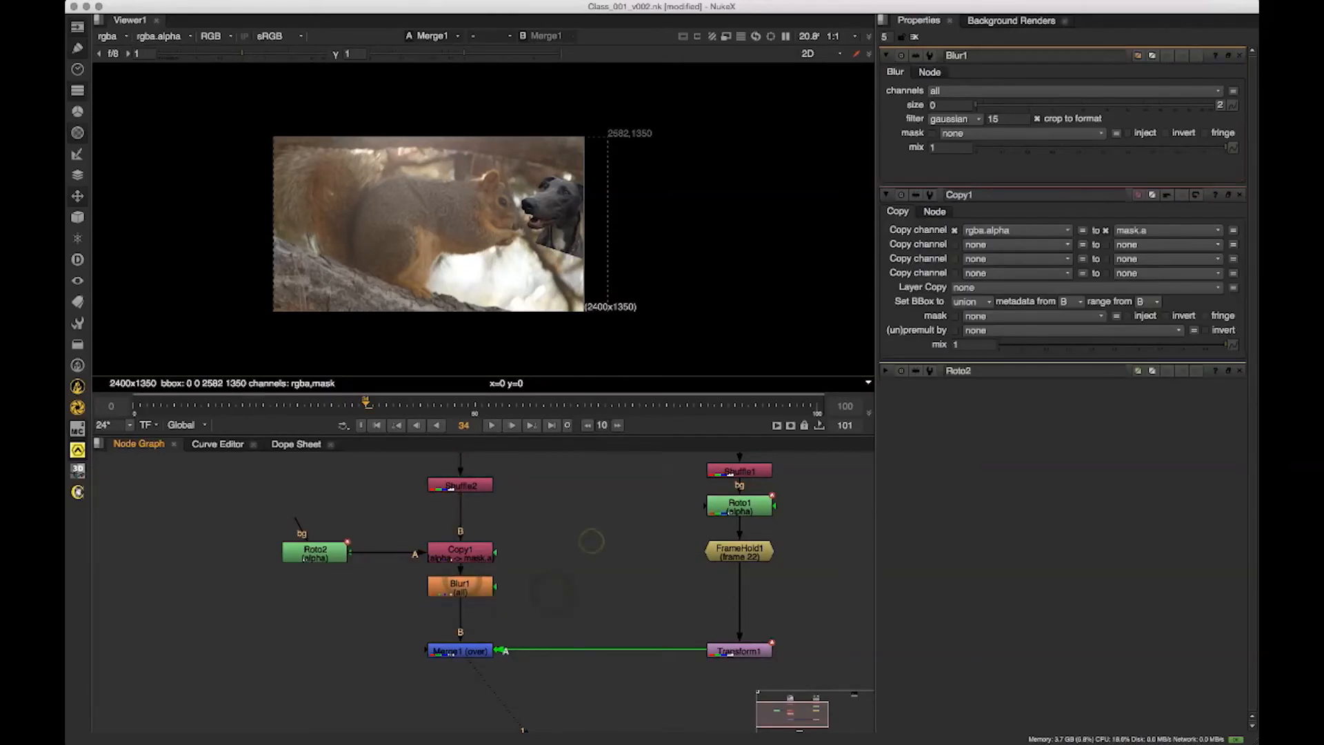
pyautogui.press('b')
pyautogui.click(165, 651)
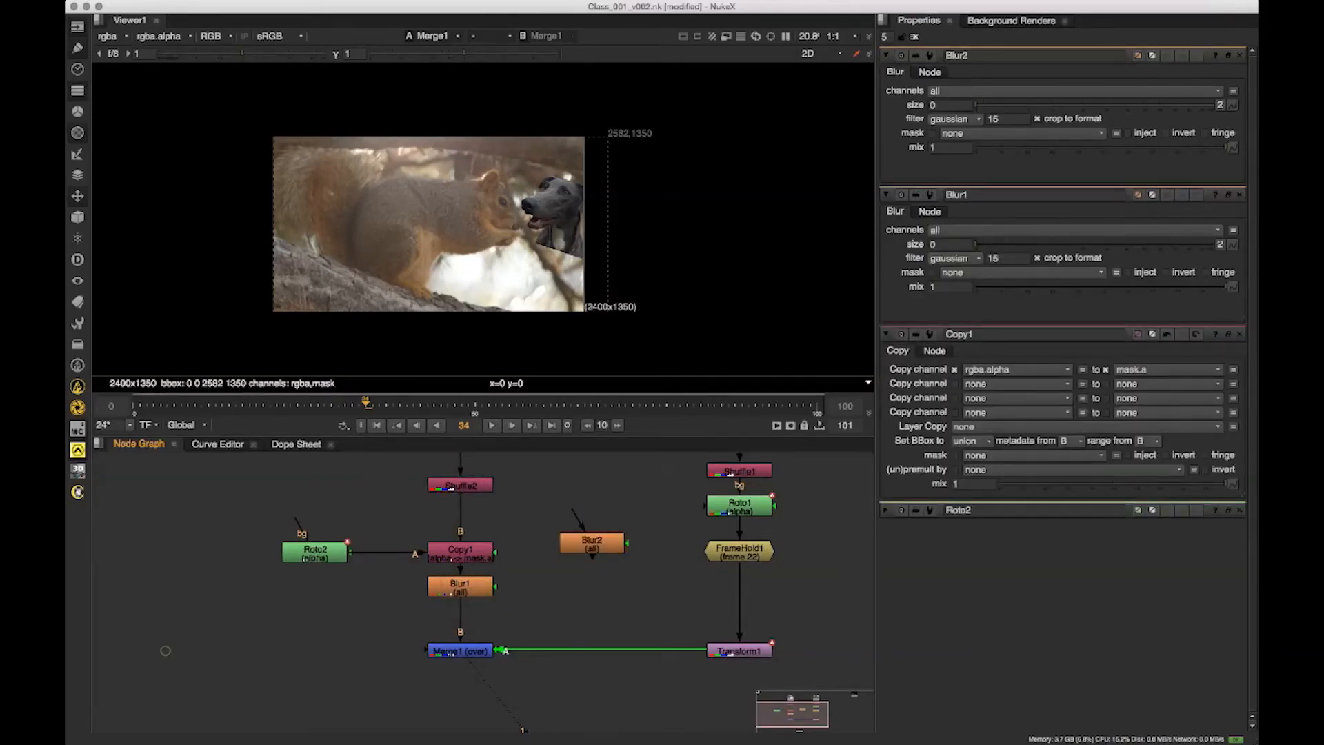
pyautogui.press('b')
pyautogui.click(606, 543)
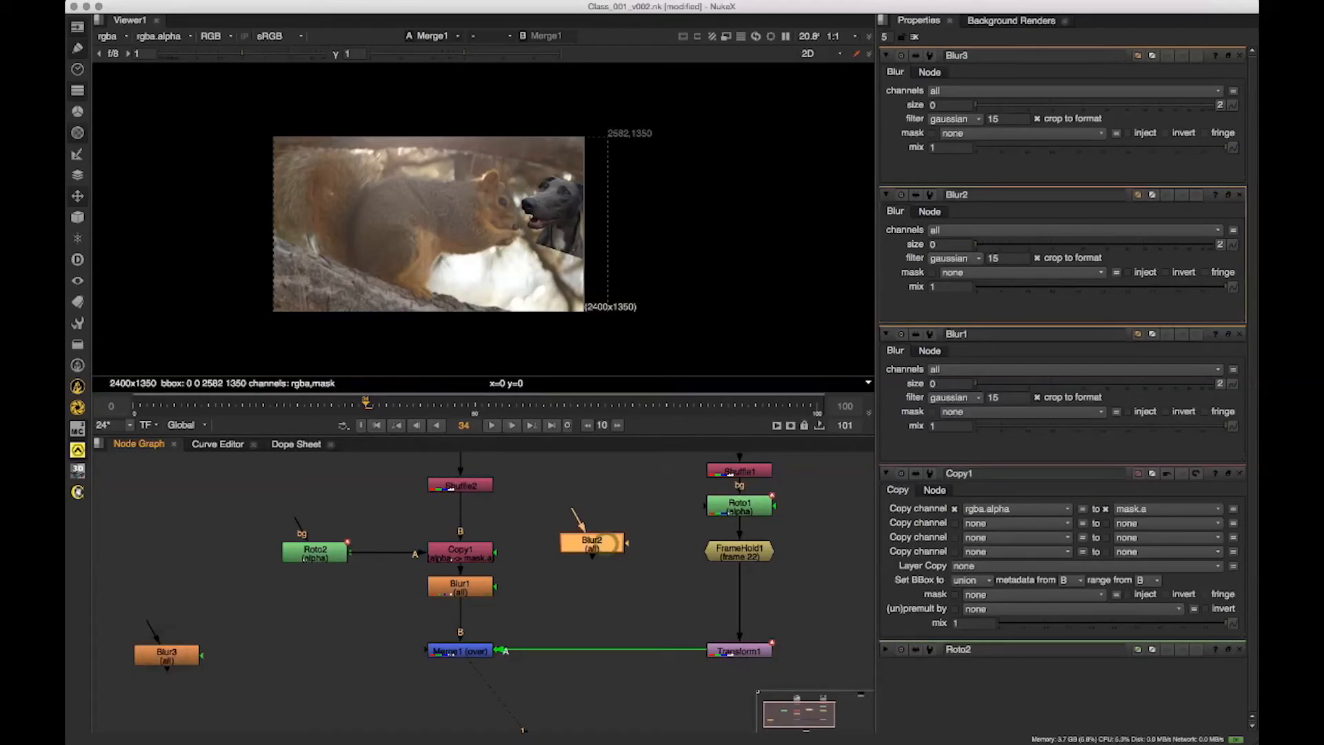
pyautogui.press('Delete')
pyautogui.click(167, 654)
pyautogui.press('Delete')
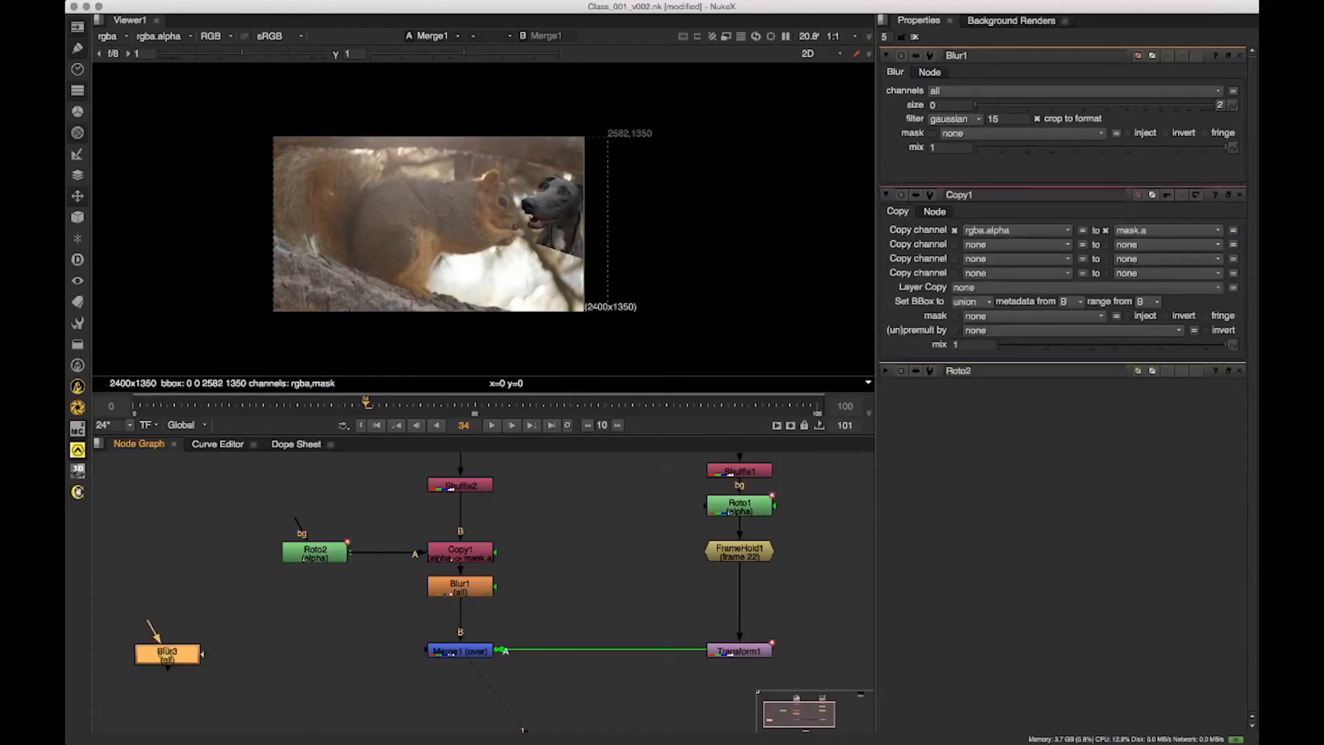
# Step: Move Blur1 slightly down below Copy1 and set its blur size to 100
pyautogui.moveTo(465, 585); pyautogui.dragTo(465, 590)
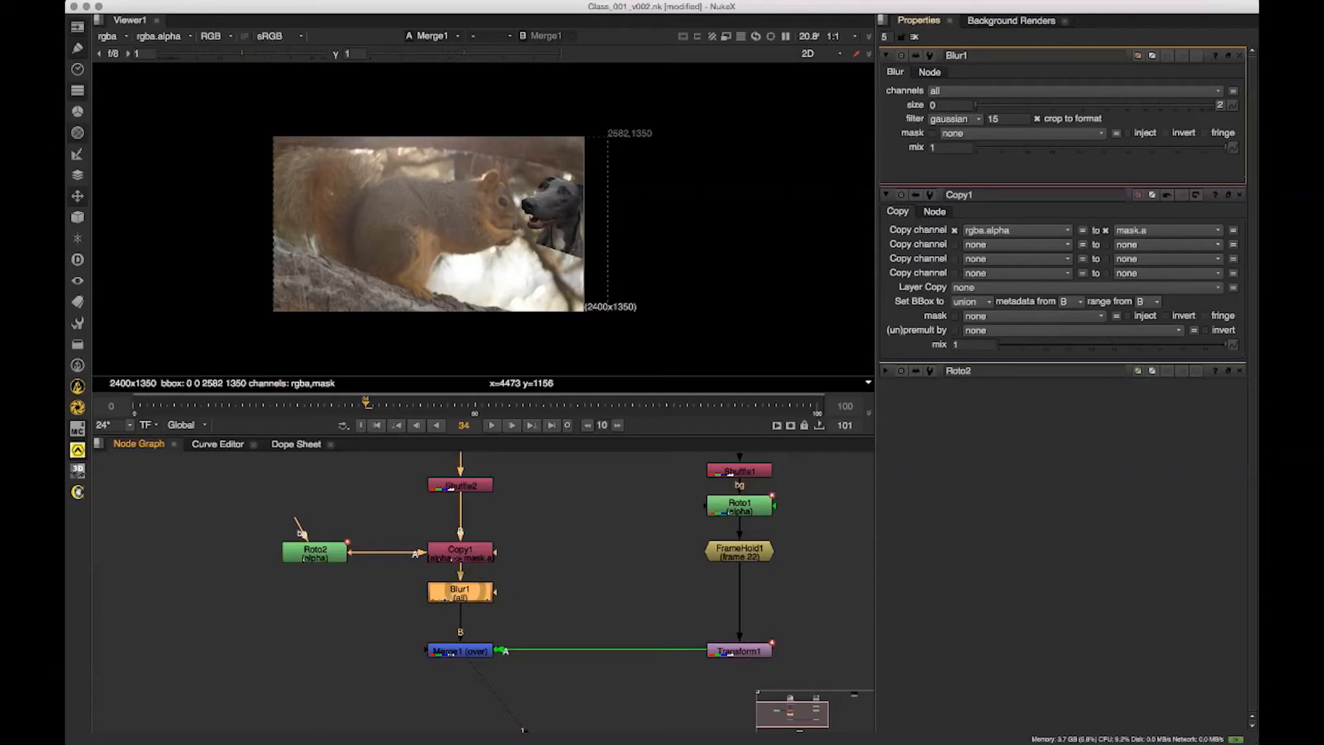
pyautogui.click(979, 107)
pyautogui.moveTo(978, 107); pyautogui.dragTo(1214, 106)
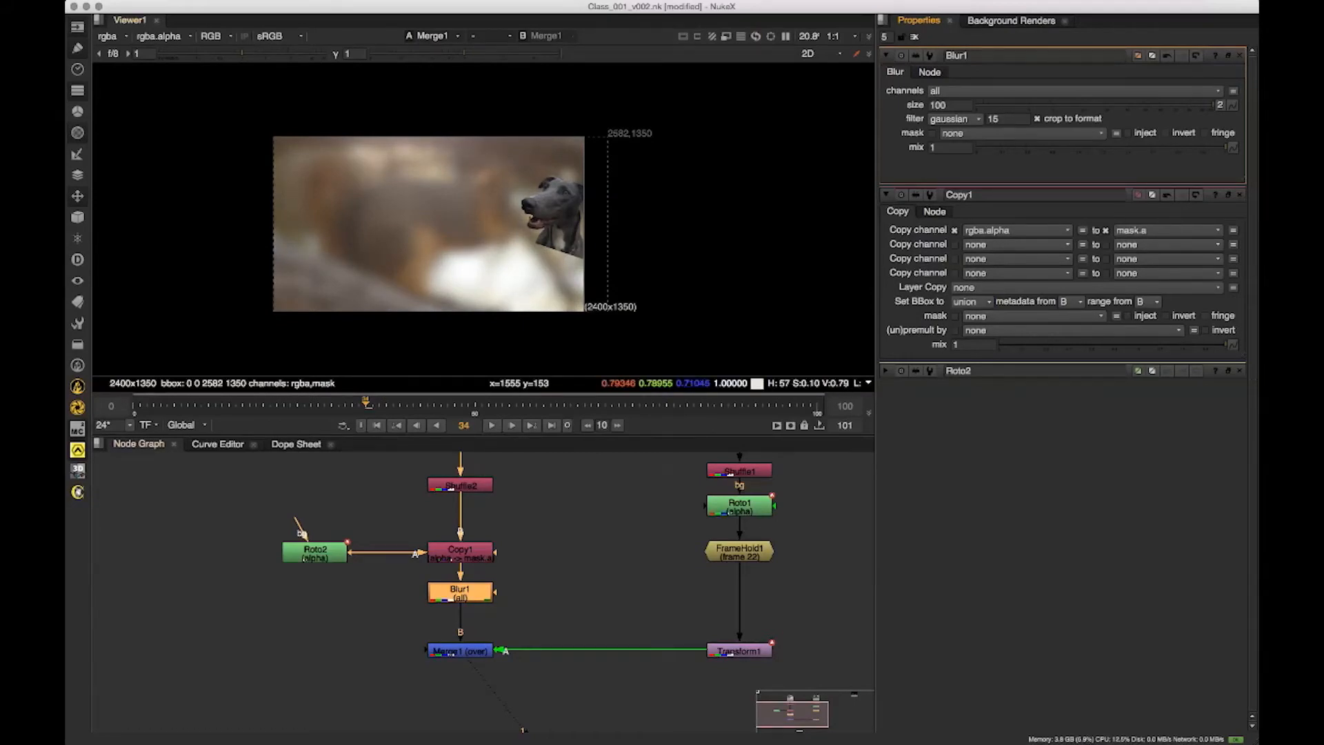
pyautogui.moveTo(473, 586); pyautogui.dragTo(473, 592)
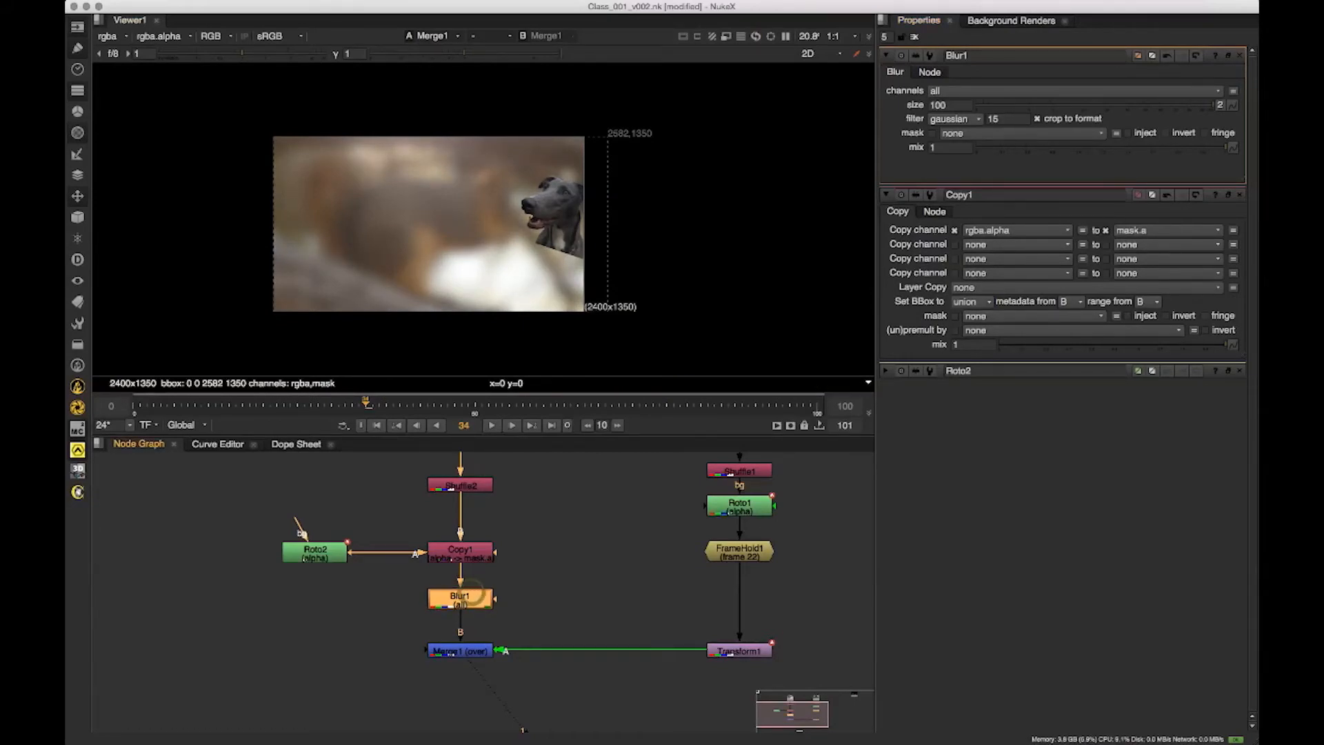
# Step: Limit Blur1 with the mask.a channel and invert the mask
pyautogui.click(980, 133)
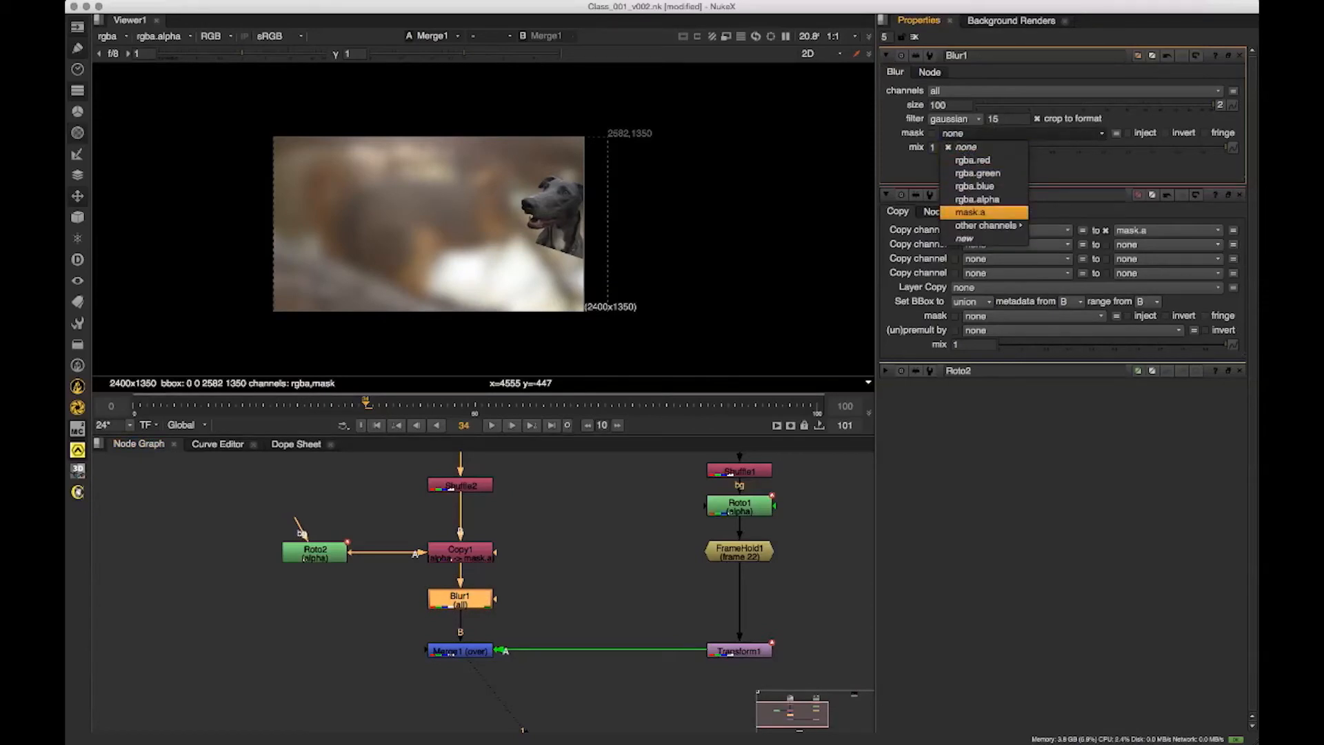
pyautogui.click(998, 213)
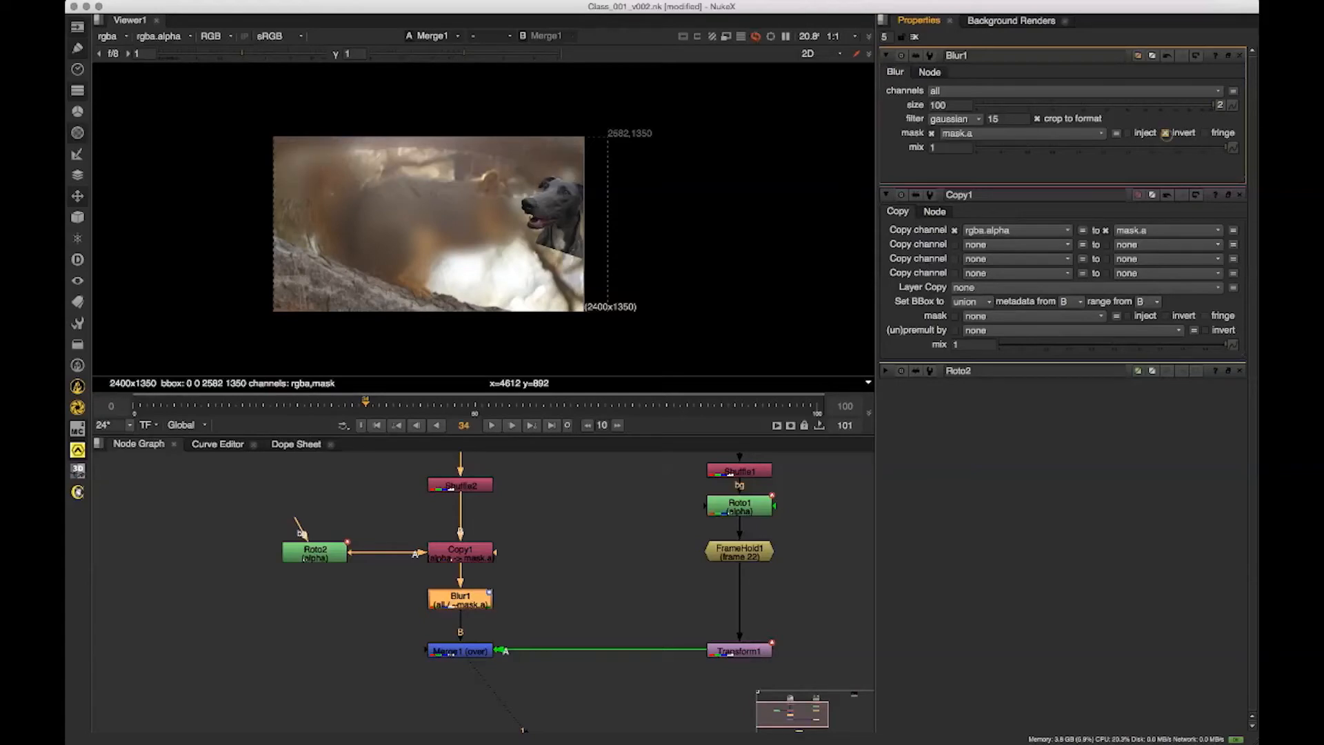
pyautogui.click(1166, 133)
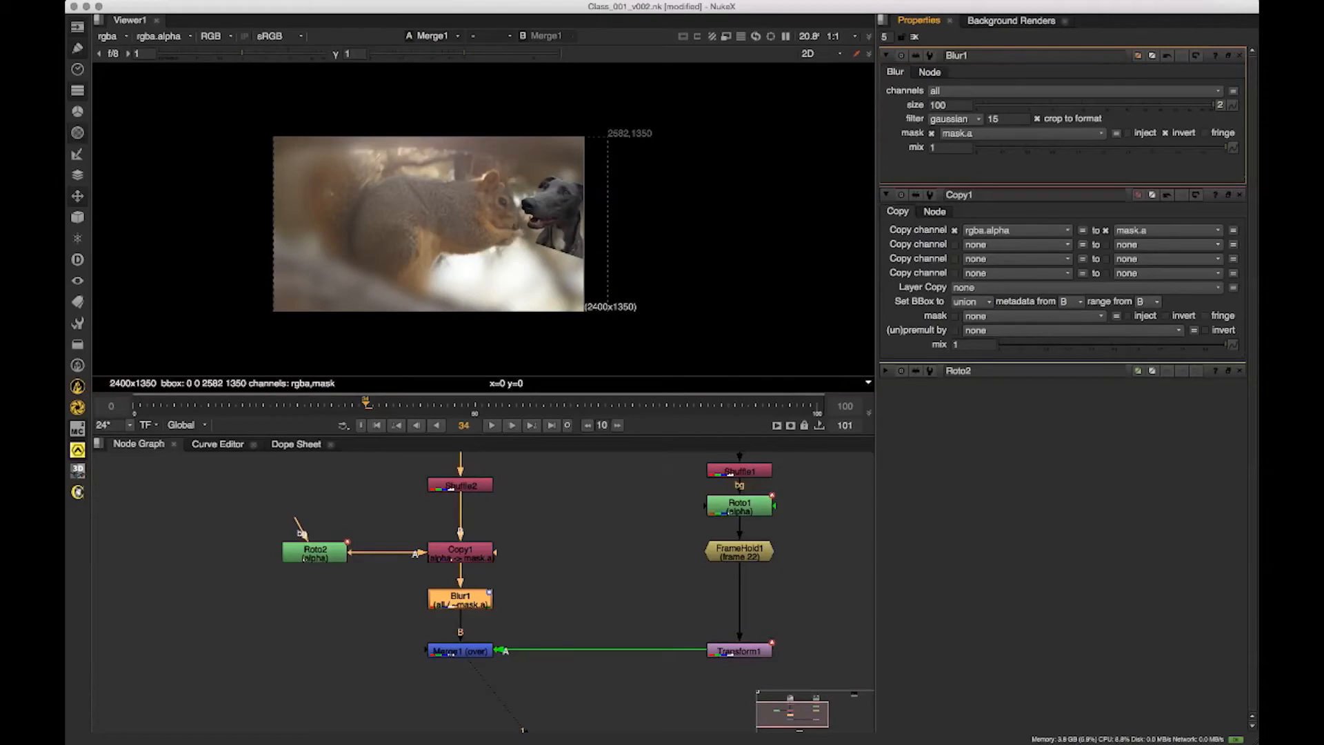
# Step: Move Roto2 closer to Copy1, and shift Merge1, Transform1 and Viewer1 down to make room below Blur1
pyautogui.moveTo(328, 552); pyautogui.dragTo(358, 548)
pyautogui.scroll(-2, 380, 585)
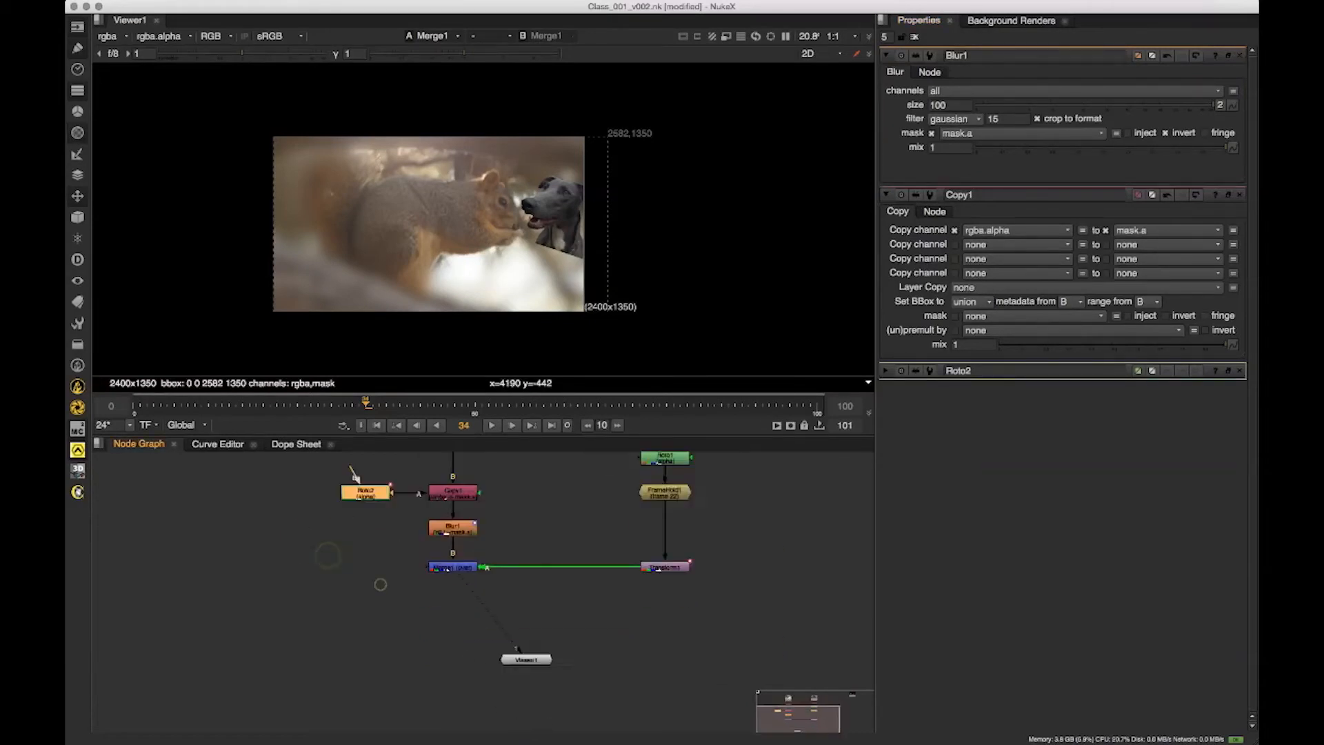
pyautogui.click(380, 585)
pyautogui.moveTo(759, 711); pyautogui.dragTo(380, 563)
pyautogui.moveTo(451, 588); pyautogui.dragTo(451, 620)
pyautogui.click(481, 594)
pyautogui.moveTo(479, 569); pyautogui.dragTo(480, 586)
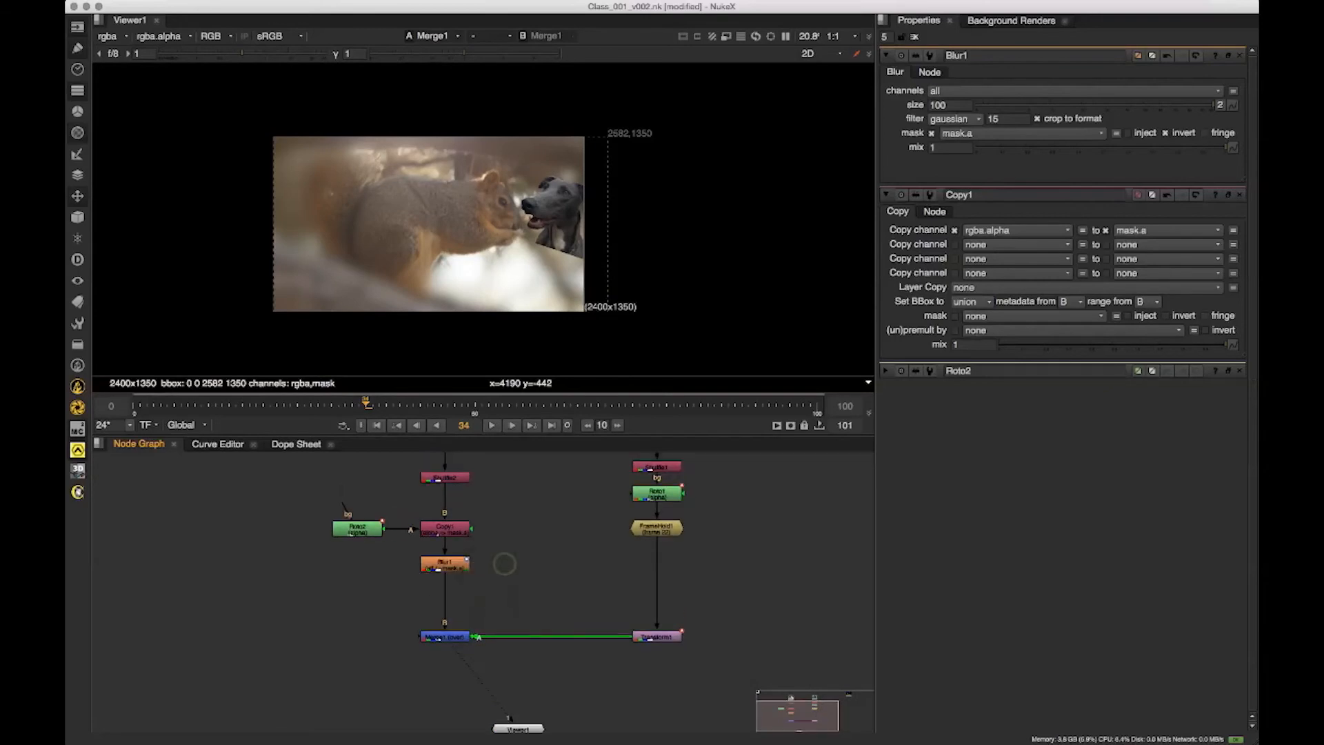
# Step: Try a Transform node between Blur1 and Merge1 with its scale set to 0.58
pyautogui.press('t')
pyautogui.moveTo(500, 552); pyautogui.dragTo(508, 578)
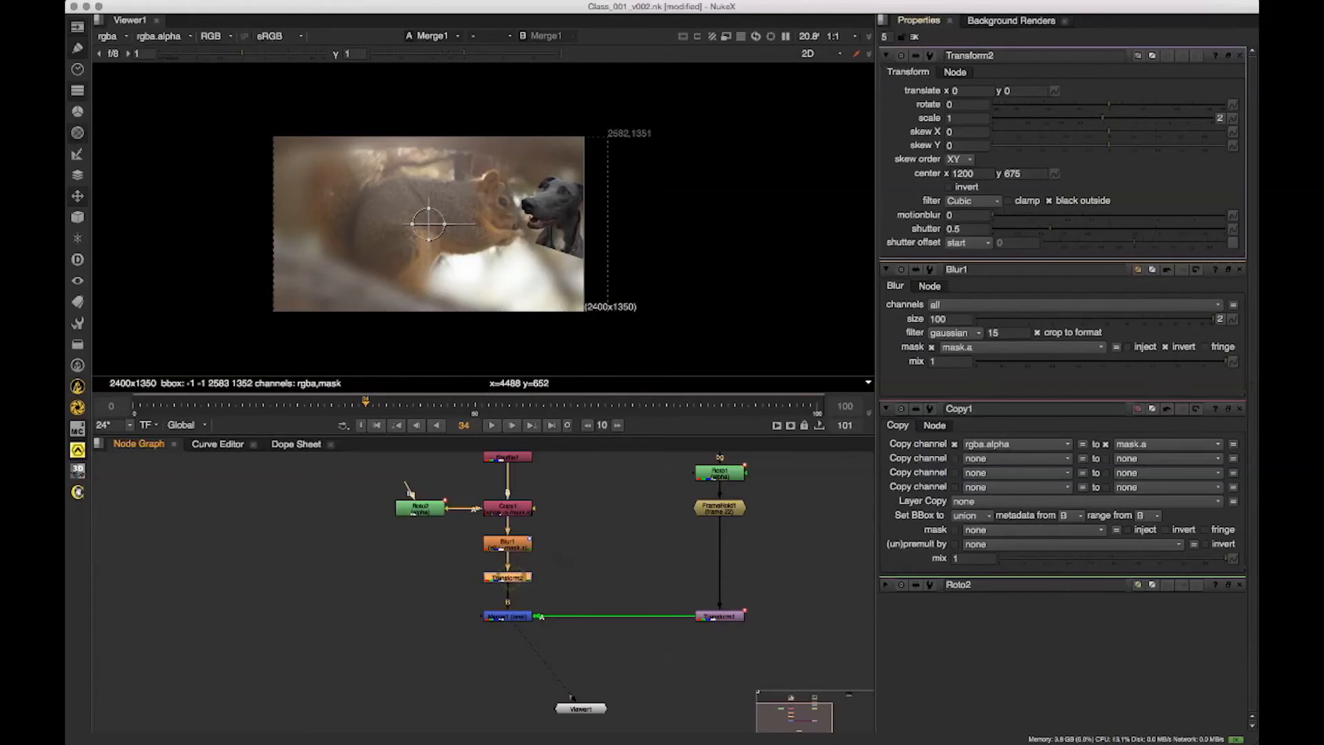
pyautogui.moveTo(1102, 118); pyautogui.dragTo(1077, 118)
pyautogui.scroll(3, 426, 285)
pyautogui.scroll(1, 510, 552)
pyautogui.scroll(1, 576, 726)
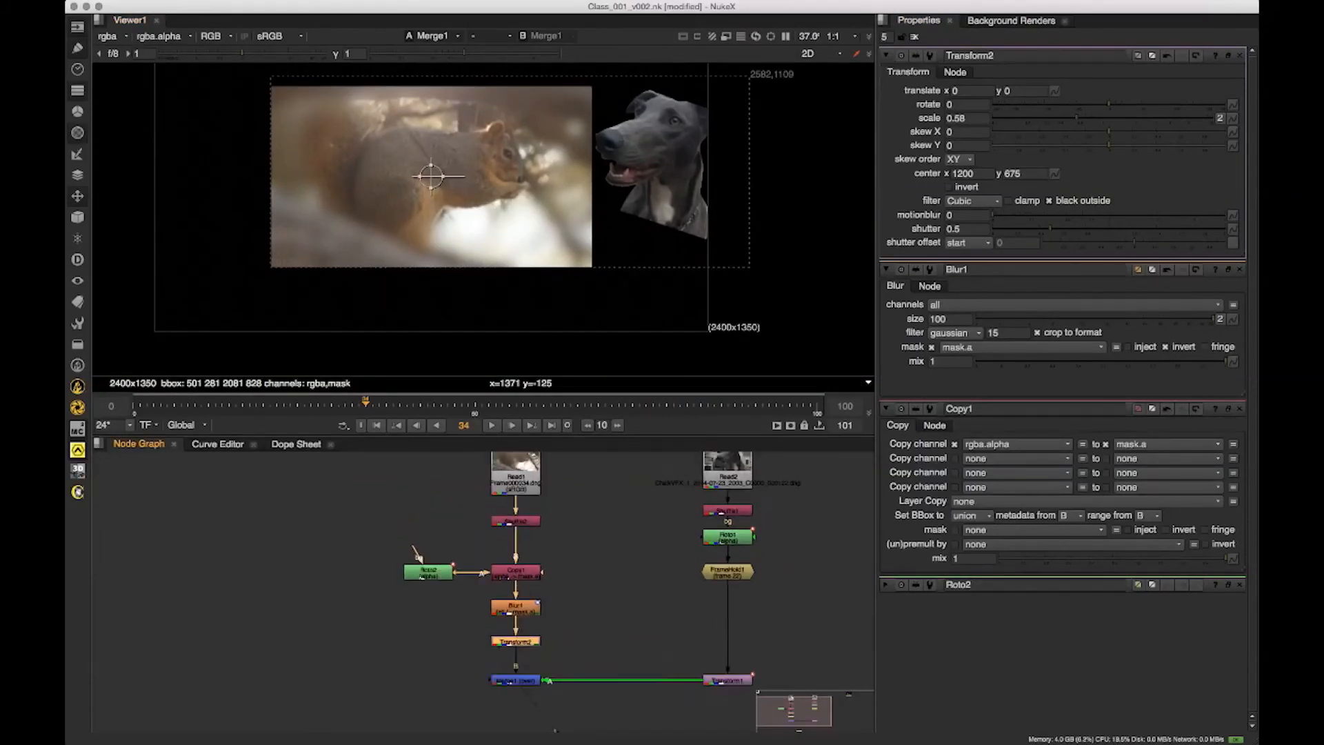
# Step: Detach the Transform node between Blur1 and Merge1 from the tree and delete it
pyautogui.moveTo(411, 542); pyautogui.dragTo(411, 538)
pyautogui.moveTo(514, 603)
pyautogui.mouseDown()
pyautogui.moveTo(521, 565)
pyautogui.moveTo(498, 613)
pyautogui.moveTo(495, 604)
pyautogui.mouseUp()
pyautogui.moveTo(511, 662); pyautogui.dragTo(489, 562)
pyautogui.click(549, 565)
pyautogui.click(478, 578)
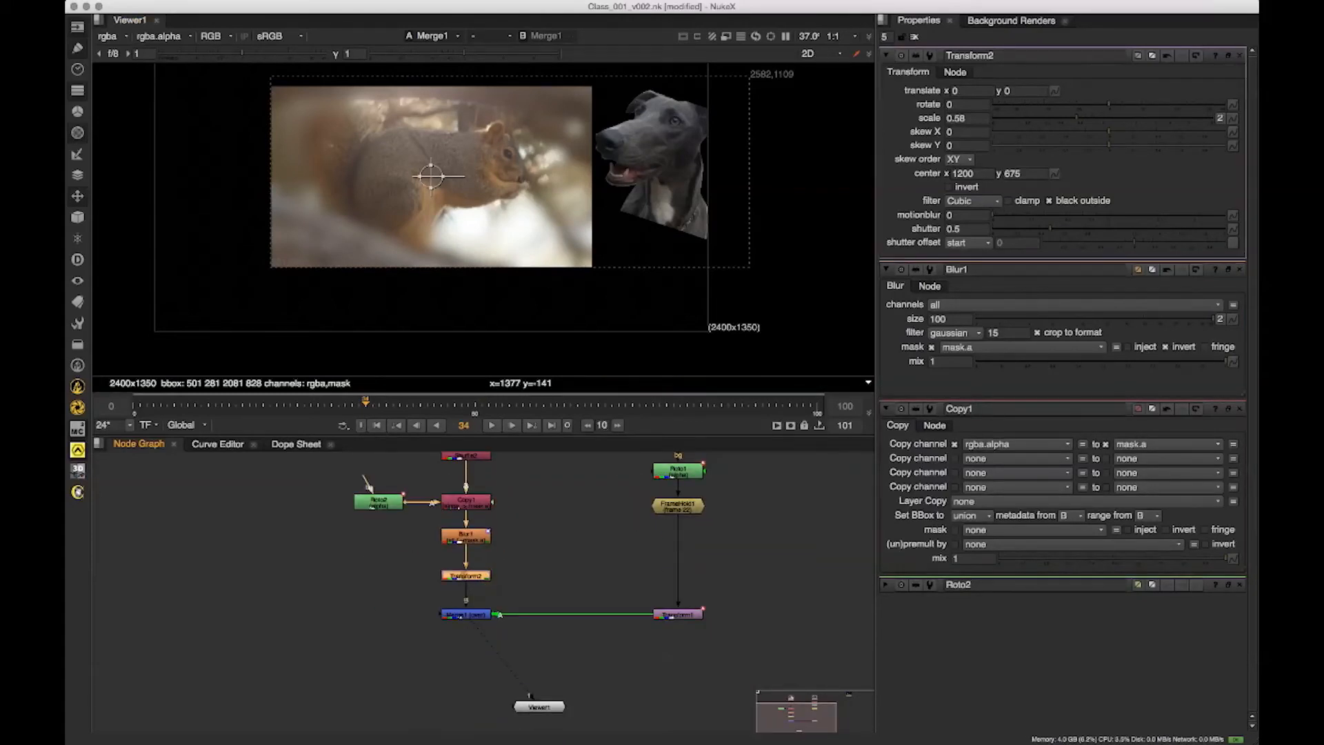
pyautogui.moveTo(462, 575); pyautogui.dragTo(513, 576)
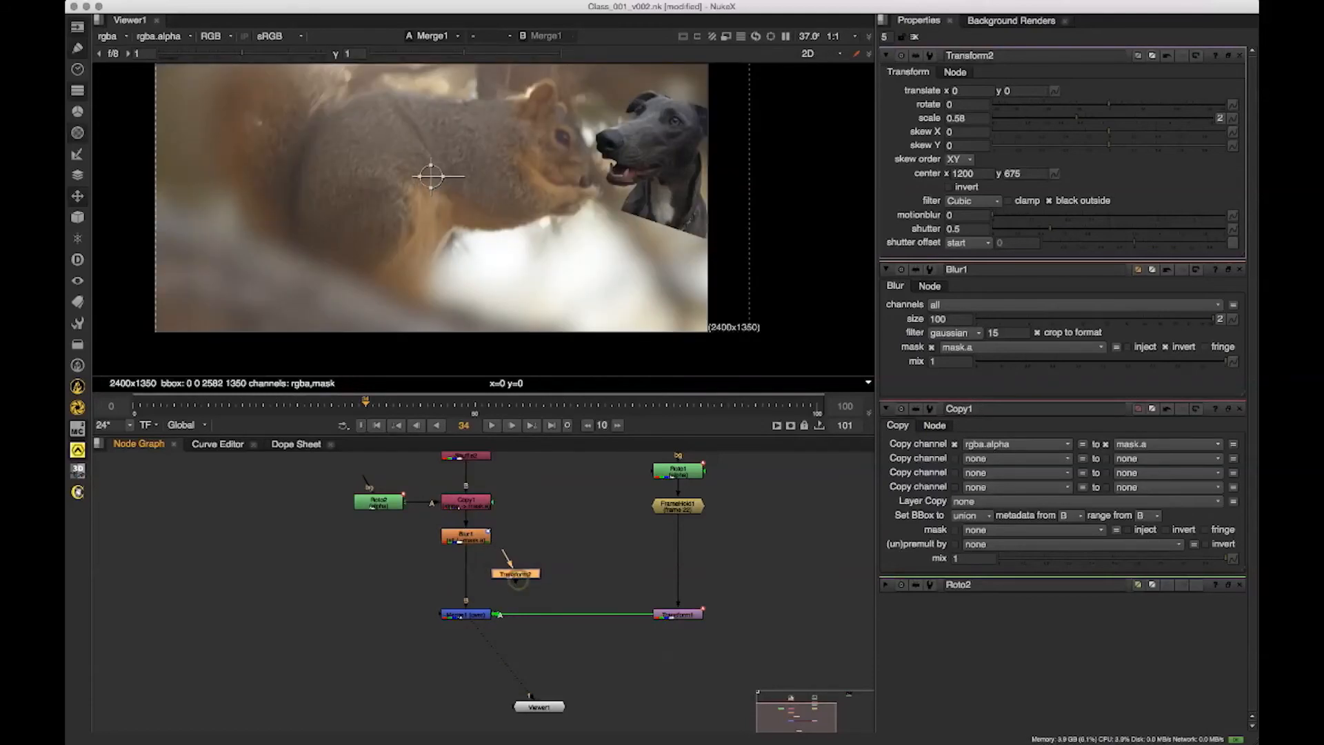
pyautogui.press('Delete')
# Step: Add a Transform node below Merge1, space it slightly down, and scale the whole composite to 0.62
pyautogui.click(481, 560)
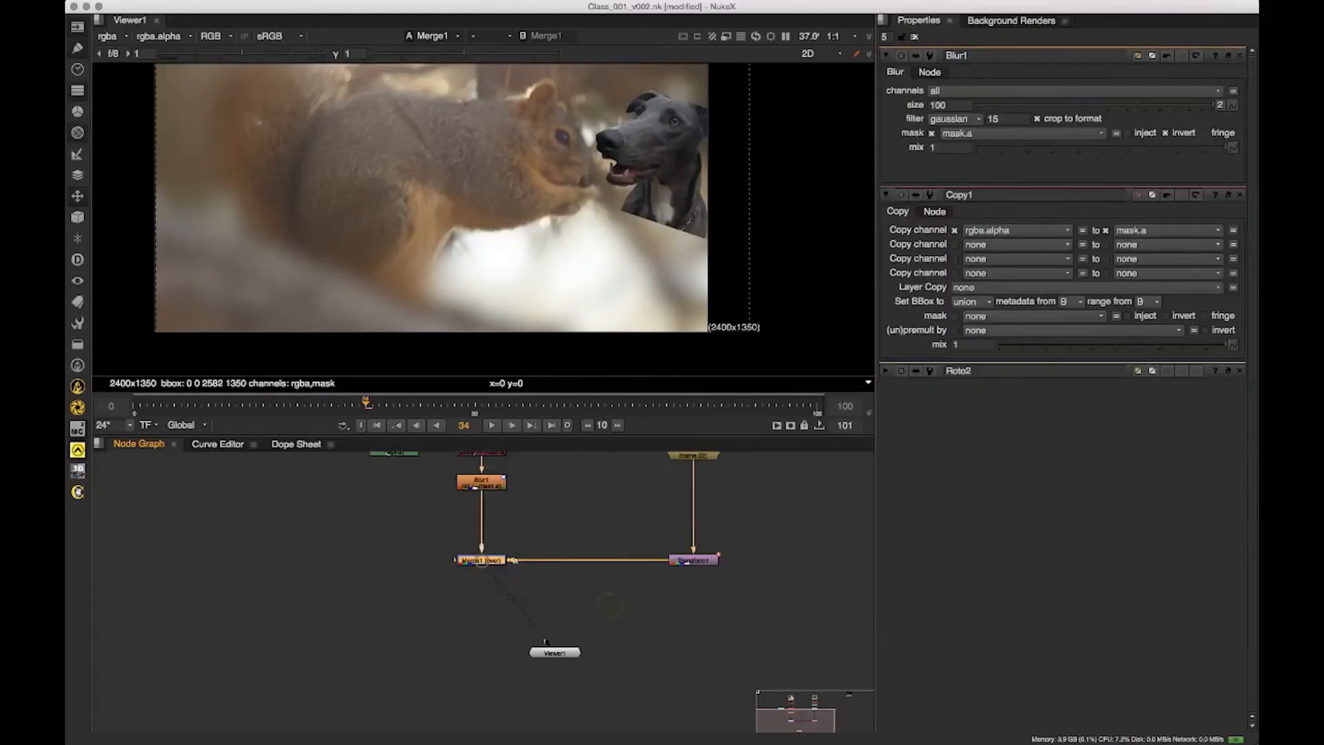
pyautogui.press('t')
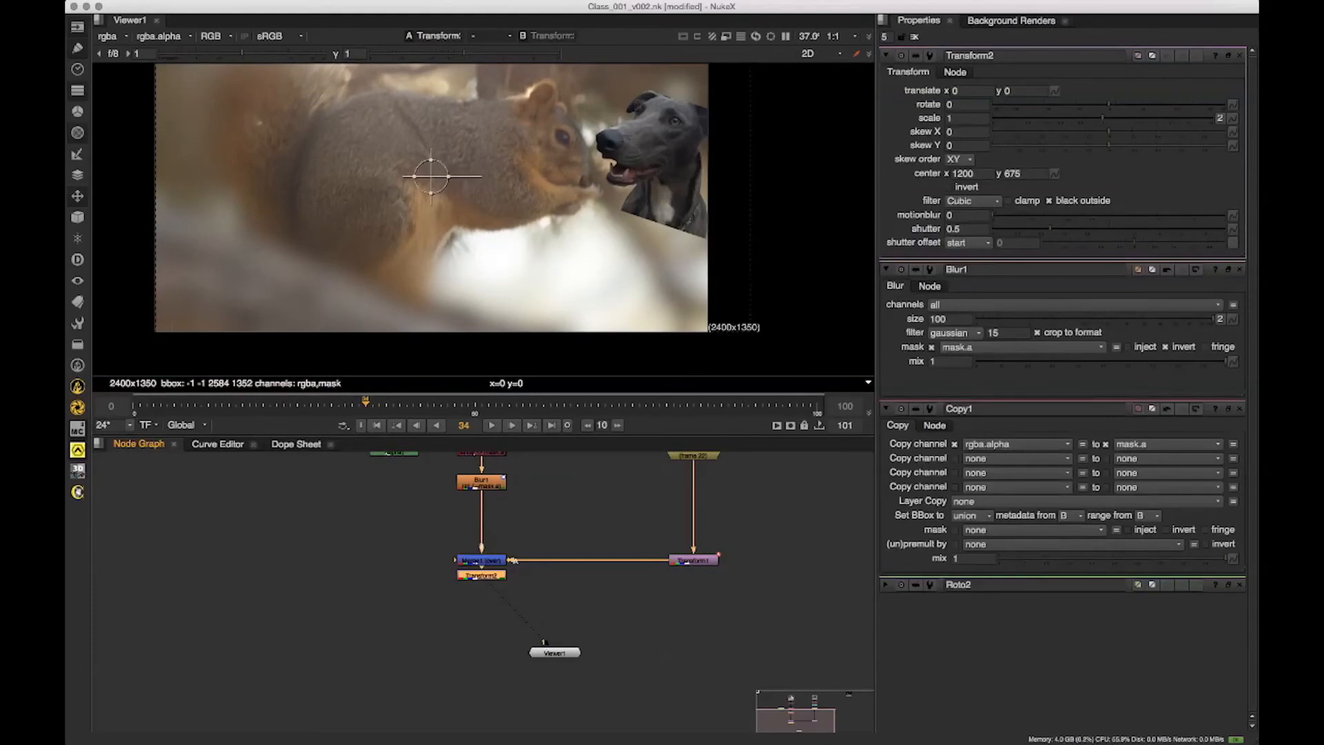
pyautogui.moveTo(482, 576); pyautogui.dragTo(481, 595)
pyautogui.moveTo(620, 182); pyautogui.dragTo(681, 226)
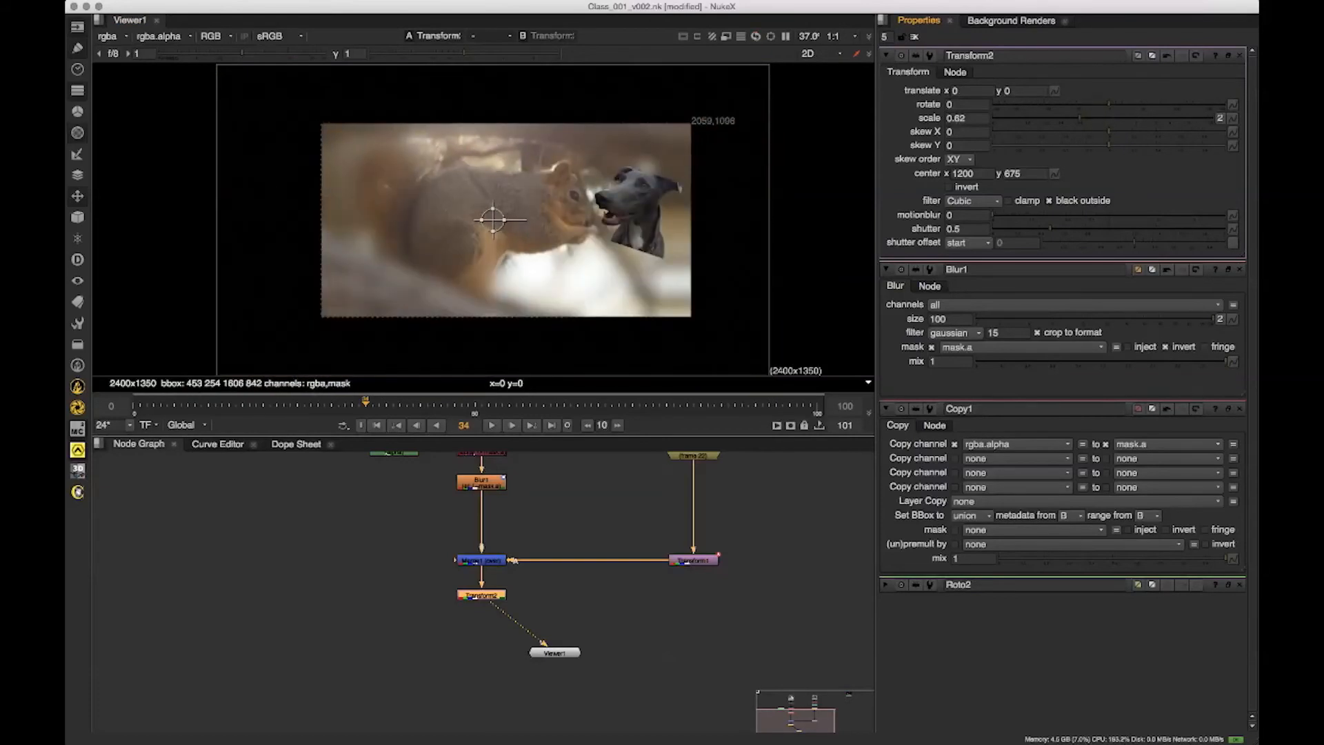
# Step: Rotate the composite by 19 in the Transform below Merge1, and readjust it to rotate 7 and scale 0.61
pyautogui.moveTo(1110, 102); pyautogui.dragTo(1122, 104)
pyautogui.moveTo(546, 512); pyautogui.dragTo(545, 603)
pyautogui.scroll(-2, 545, 602)
pyautogui.scroll(-2, 545, 602)
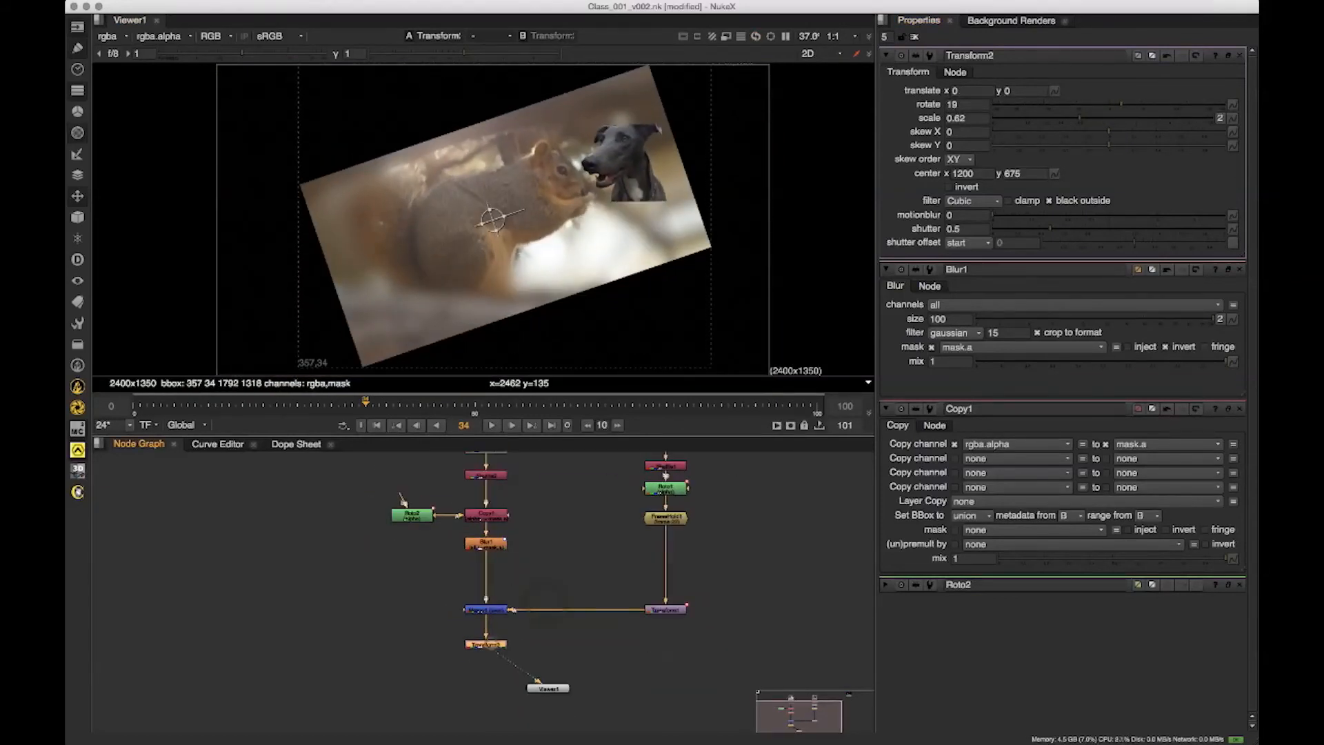
pyautogui.moveTo(559, 237); pyautogui.dragTo(548, 265)
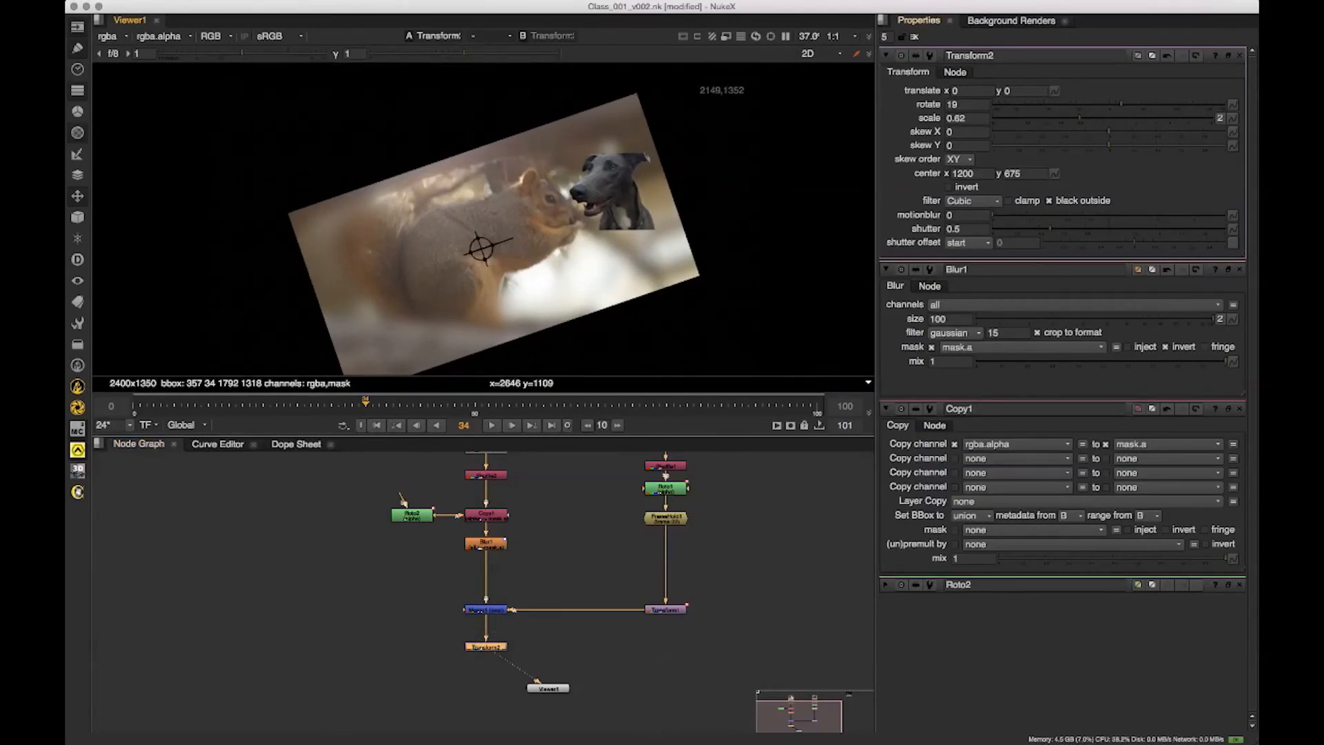
pyautogui.moveTo(1080, 119); pyautogui.dragTo(1113, 104)
pyautogui.scroll(2, 607, 593)
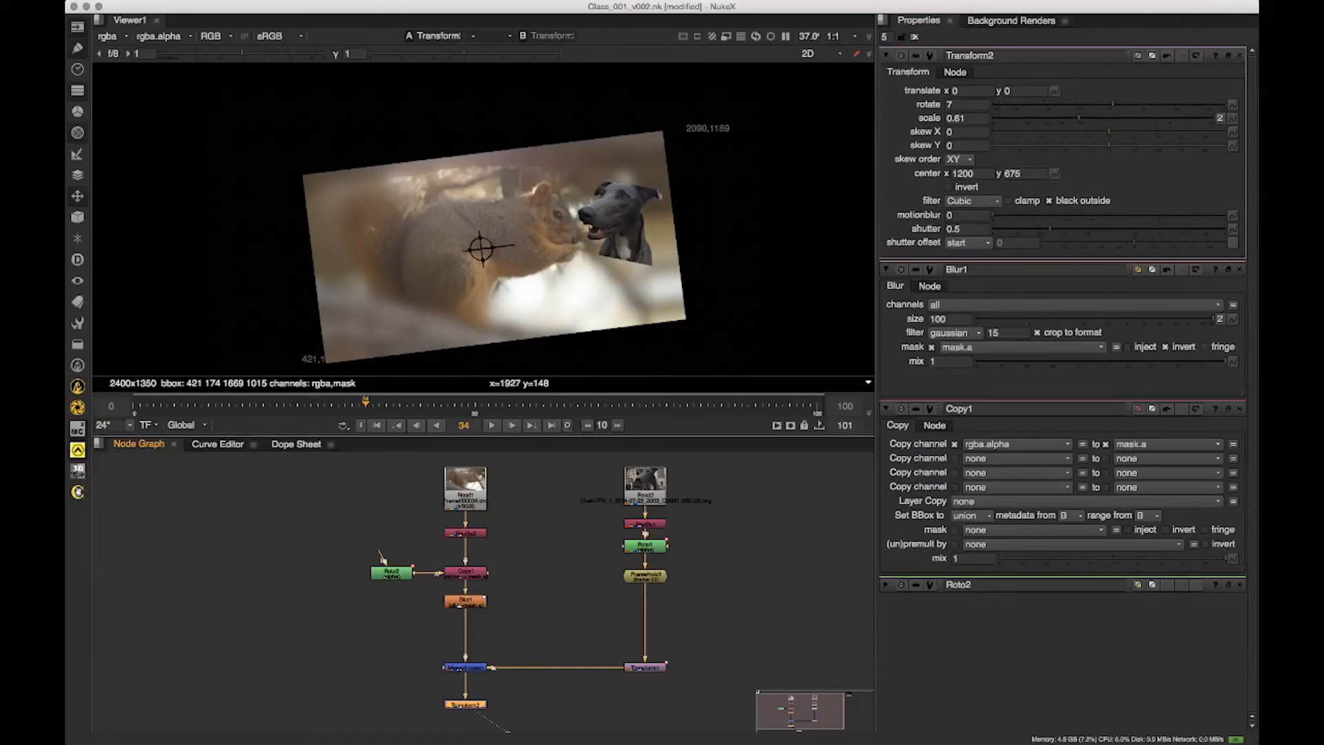
# Step: Delete the Transform node below Merge1 so the viewer shows Merge1 directly
pyautogui.moveTo(538, 663); pyautogui.dragTo(547, 596)
pyautogui.moveTo(419, 614); pyautogui.dragTo(518, 653)
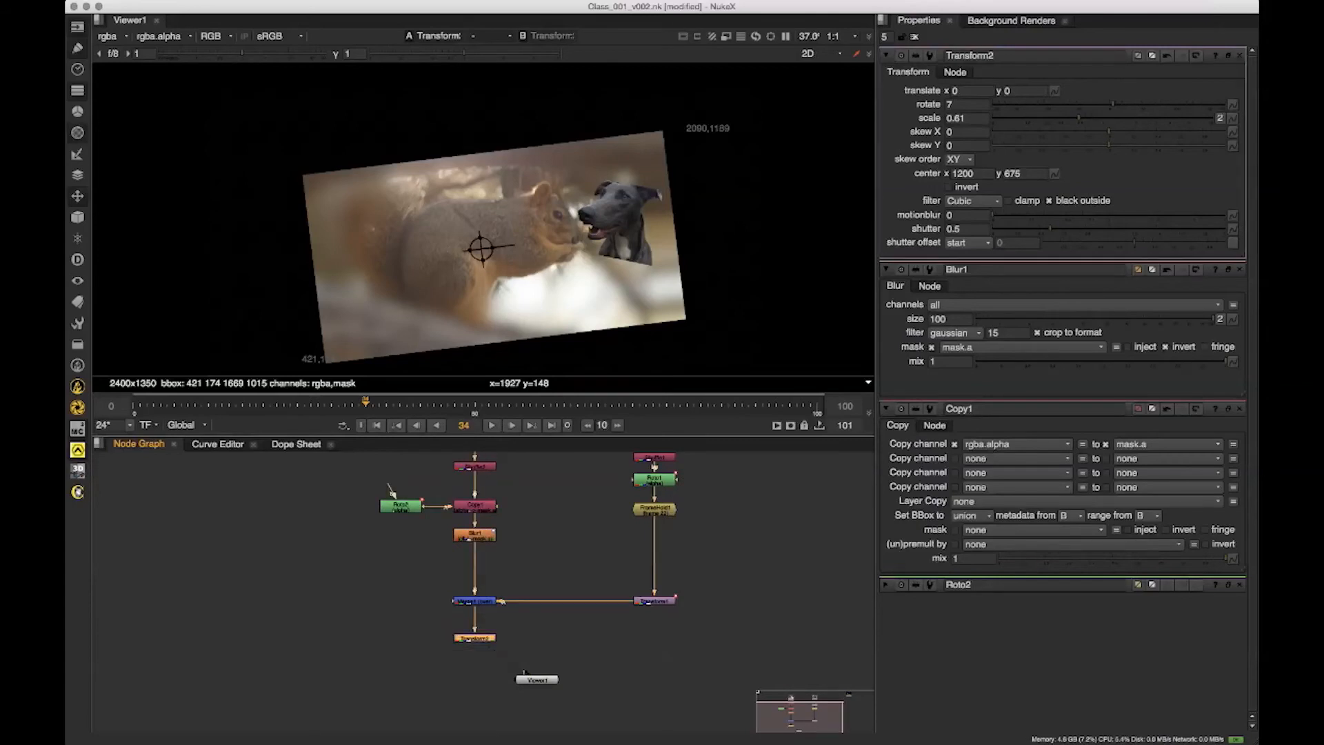
pyautogui.press('Delete')
pyautogui.moveTo(411, 645); pyautogui.dragTo(411, 629)
pyautogui.scroll(-2, 411, 630)
pyautogui.scroll(-4, 579, 242)
pyautogui.moveTo(604, 242); pyautogui.dragTo(580, 243)
pyautogui.click(405, 677)
# Step: Move Merge1 and Transform1 together back up, closer to Blur1, and clear the node selection
pyautogui.moveTo(389, 645); pyautogui.dragTo(377, 643)
pyautogui.scroll(-2, 376, 643)
pyautogui.moveTo(619, 647); pyautogui.dragTo(446, 589)
pyautogui.click(495, 585)
pyautogui.scroll(2, 494, 585)
pyautogui.click(505, 555)
pyautogui.click(500, 642)
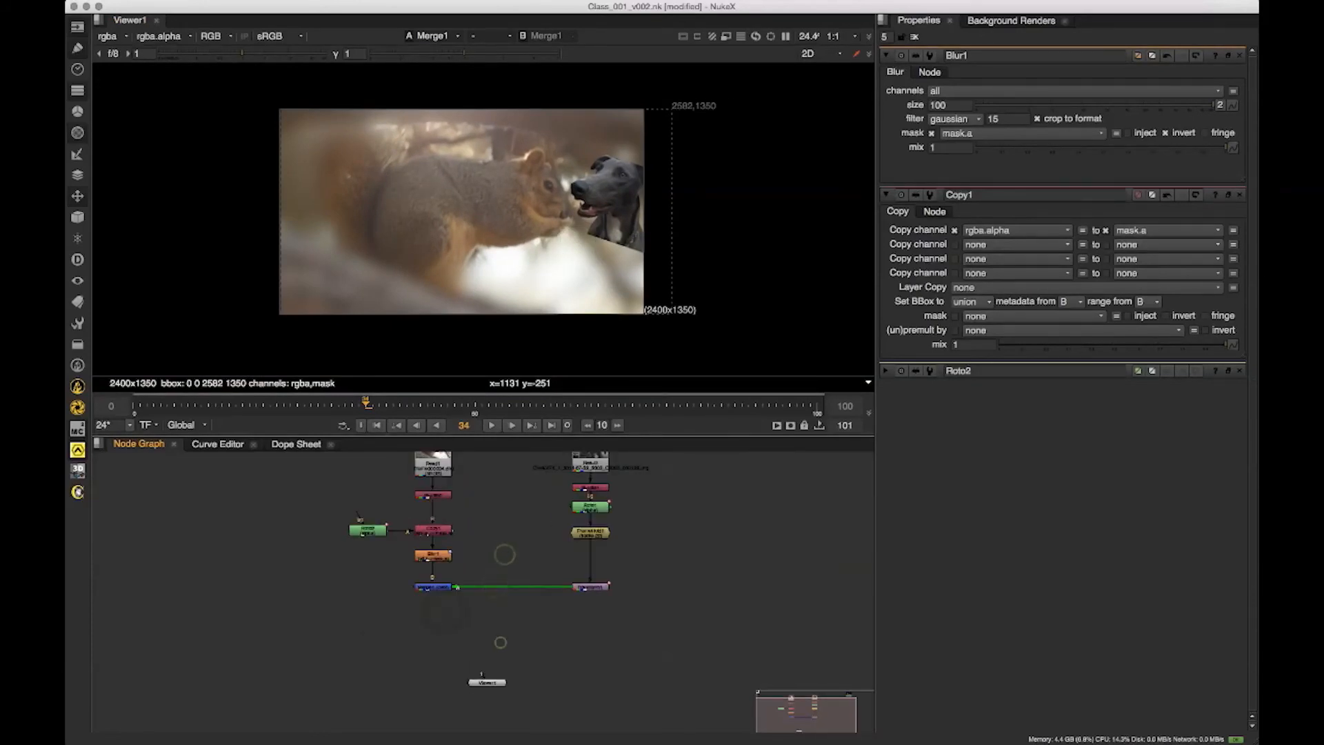
pyautogui.scroll(1, 596, 677)
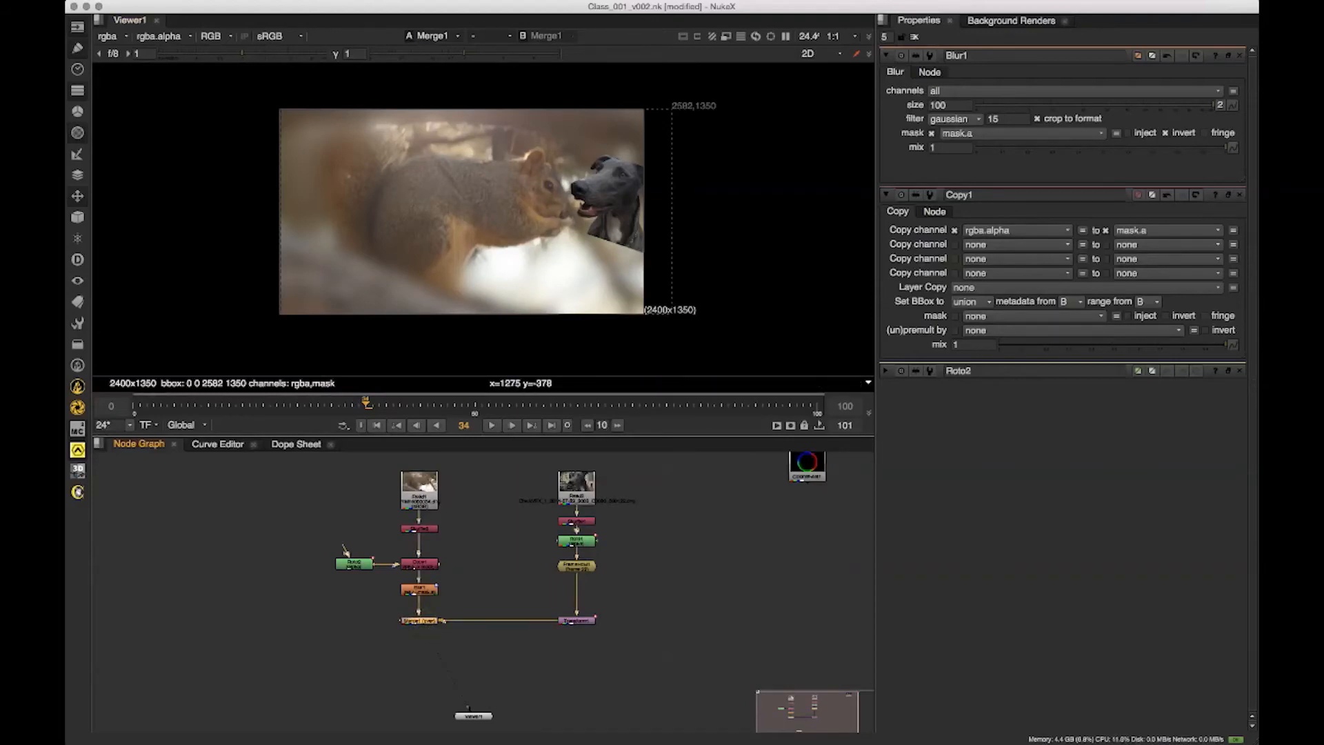
pyautogui.click(417, 622)
pyautogui.click(414, 694)
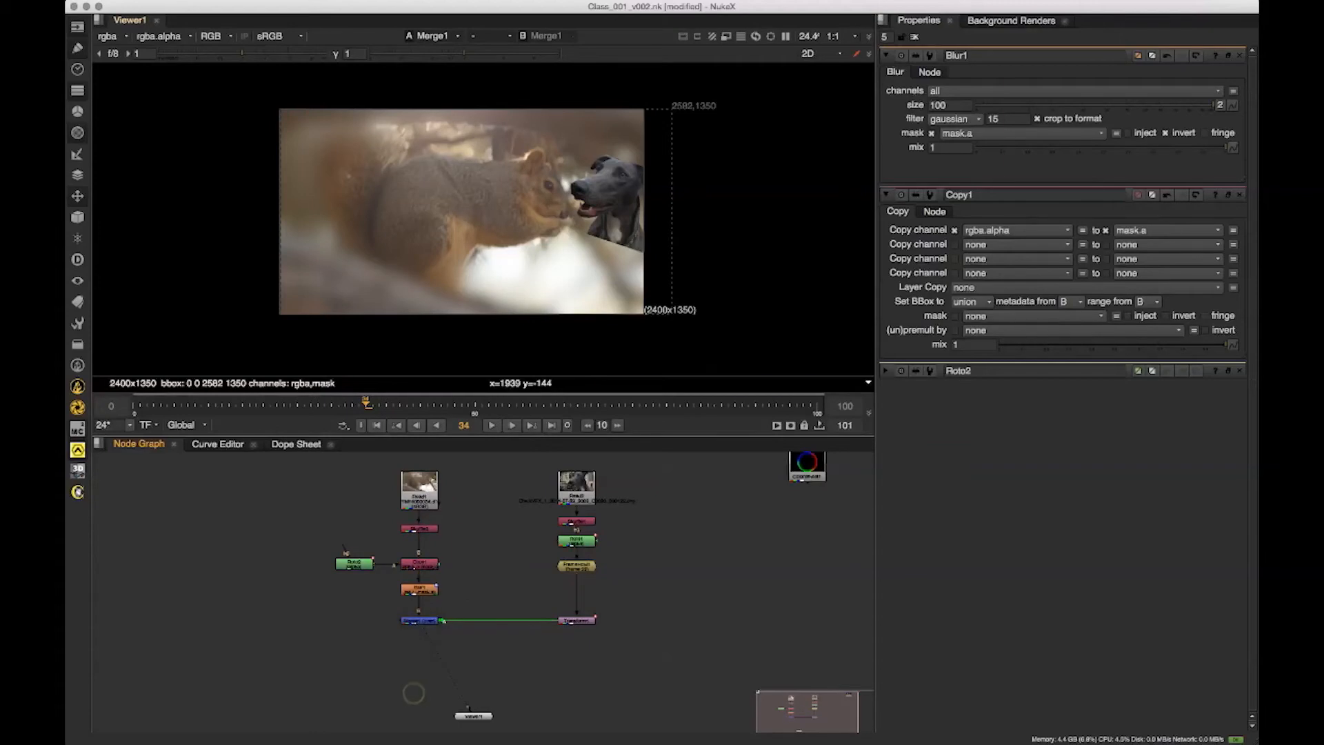
# Step: Insert a Grade node between FrameHold1 and Transform1 on the dog branch
pyautogui.scroll(6, 607, 186)
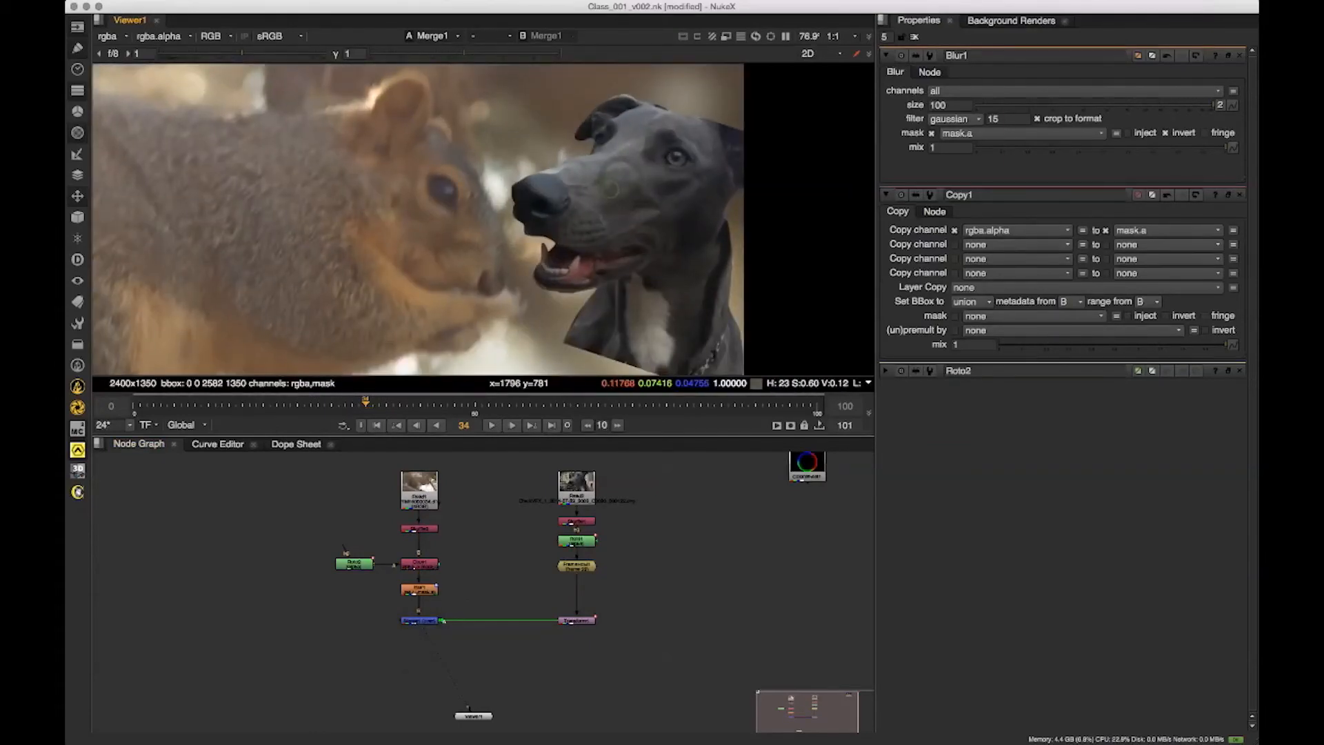
pyautogui.scroll(-4, 611, 191)
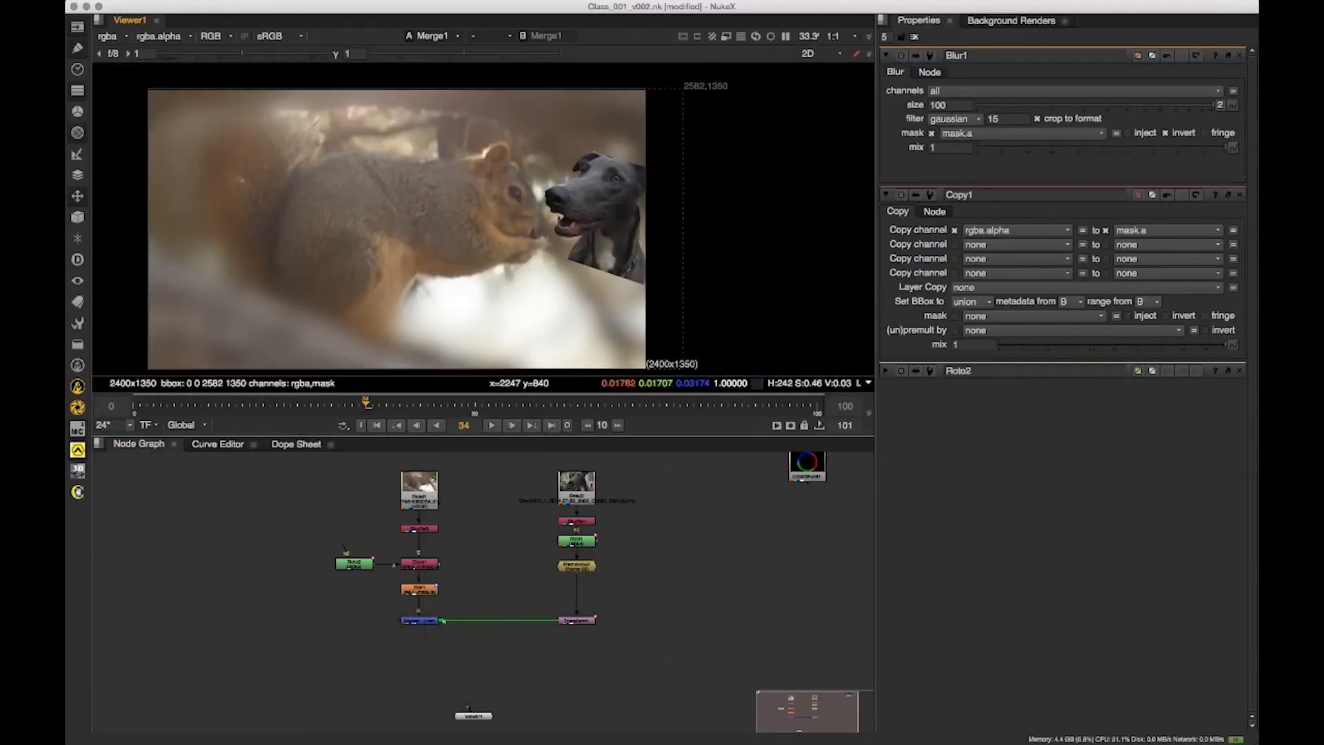
pyautogui.scroll(3, 613, 194)
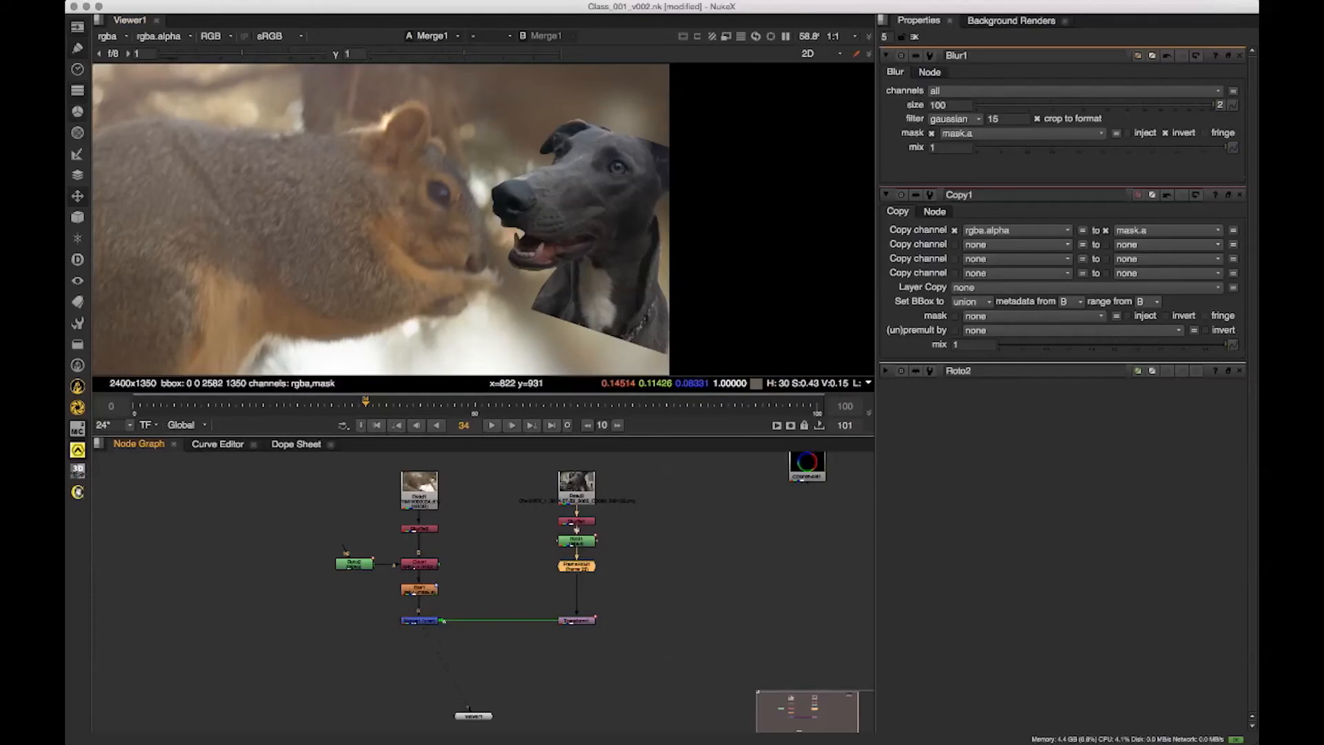
pyautogui.click(77, 111)
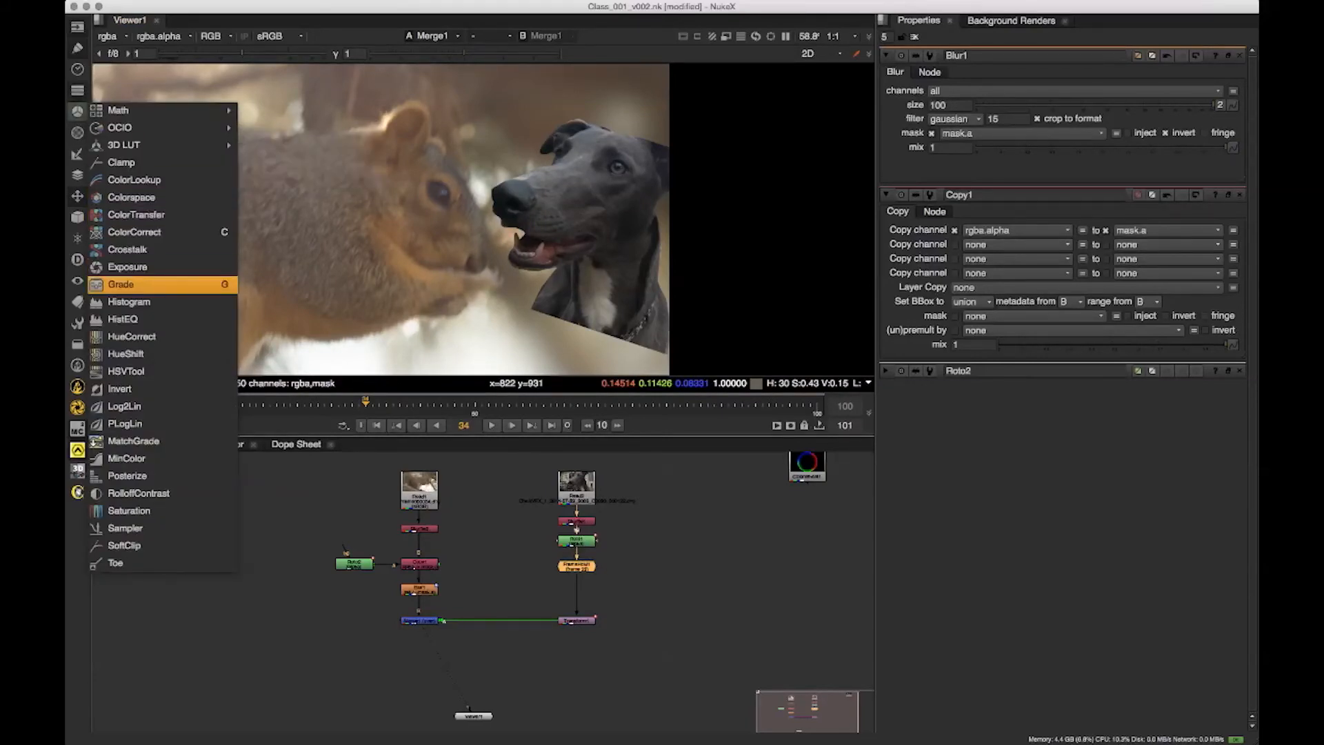
pyautogui.click(120, 284)
pyautogui.moveTo(577, 580); pyautogui.dragTo(576, 594)
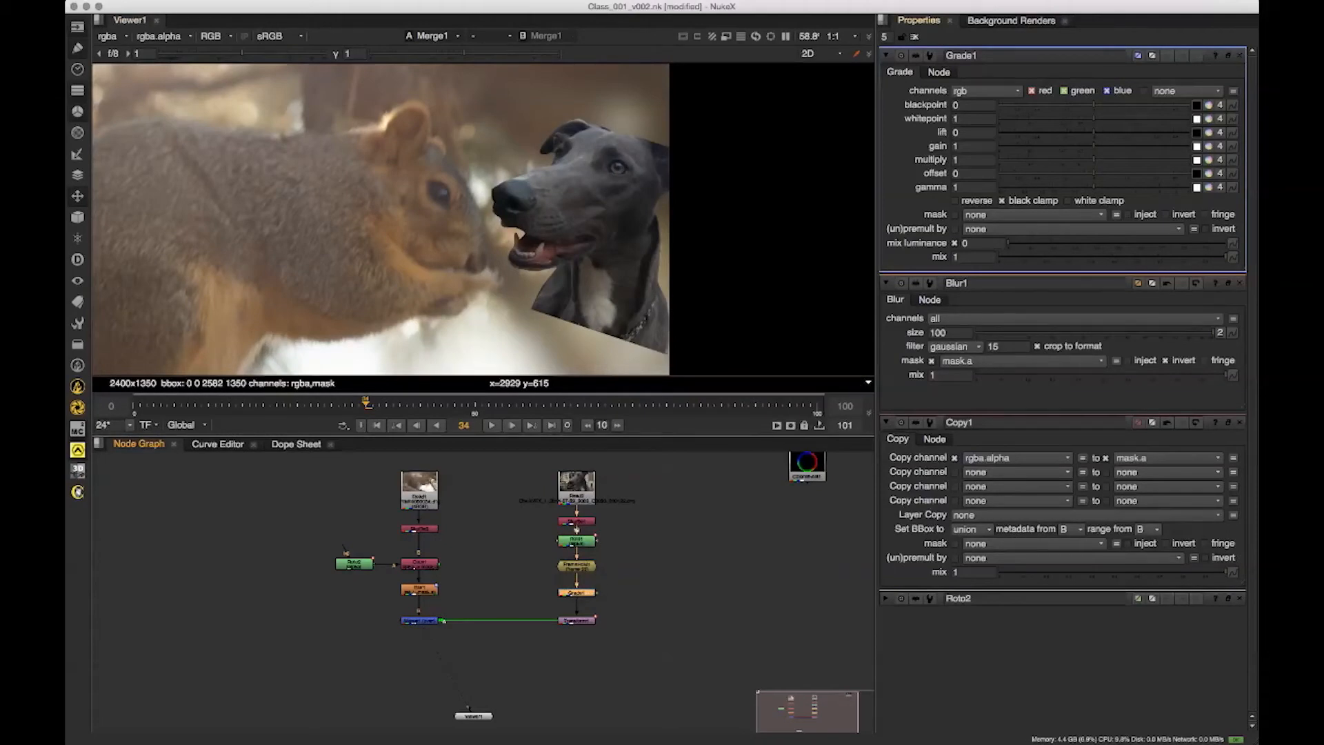
# Step: Close the properties of Blur1, Copy1 and Roto2 so only the Grade1 settings stay open
pyautogui.click(1239, 284)
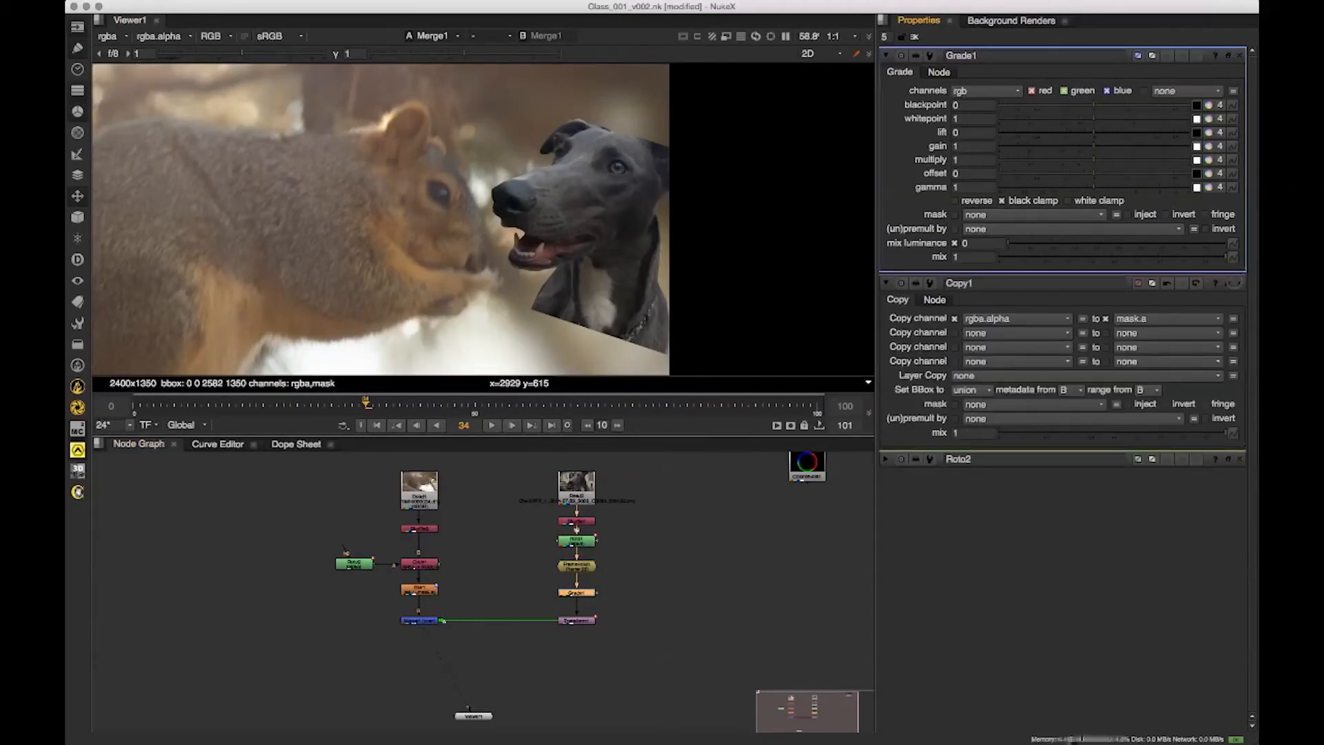
pyautogui.click(1240, 283)
pyautogui.click(1240, 284)
# Step: Move the Viewer1 node clear of the node branches and show the original dog footage, Read2, in the viewer
pyautogui.moveTo(655, 545); pyautogui.dragTo(634, 576)
pyautogui.moveTo(571, 257); pyautogui.dragTo(657, 253)
pyautogui.moveTo(549, 552); pyautogui.dragTo(524, 502)
pyautogui.click(476, 531)
pyautogui.moveTo(427, 697); pyautogui.dragTo(508, 716)
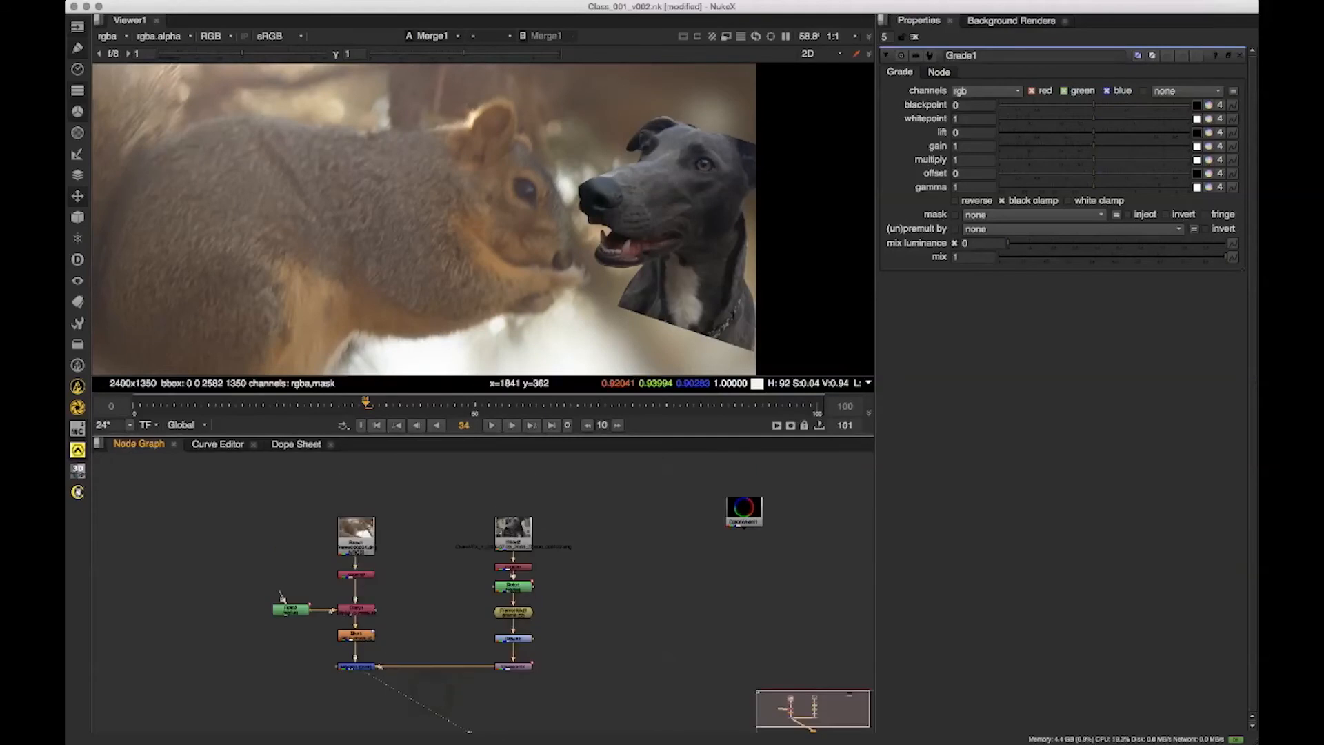
pyautogui.moveTo(566, 586); pyautogui.dragTo(539, 573)
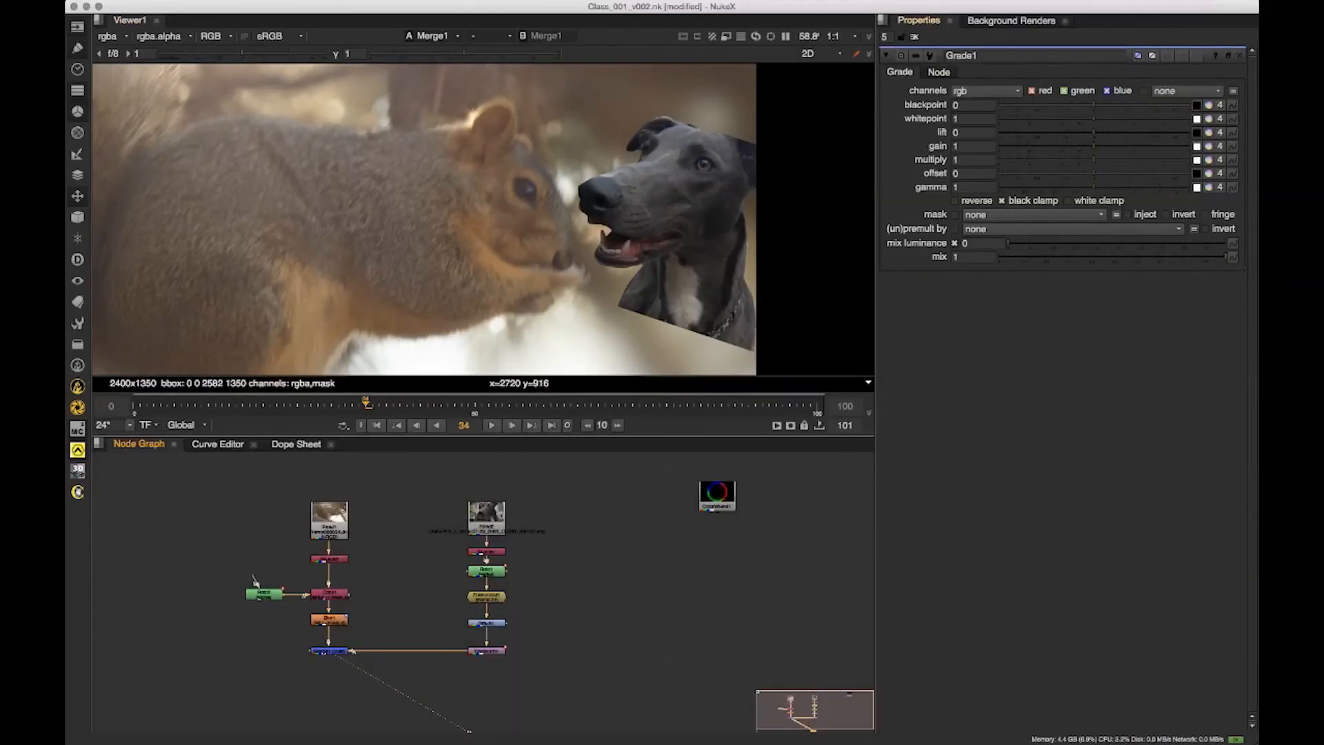
pyautogui.moveTo(645, 259); pyautogui.dragTo(665, 252)
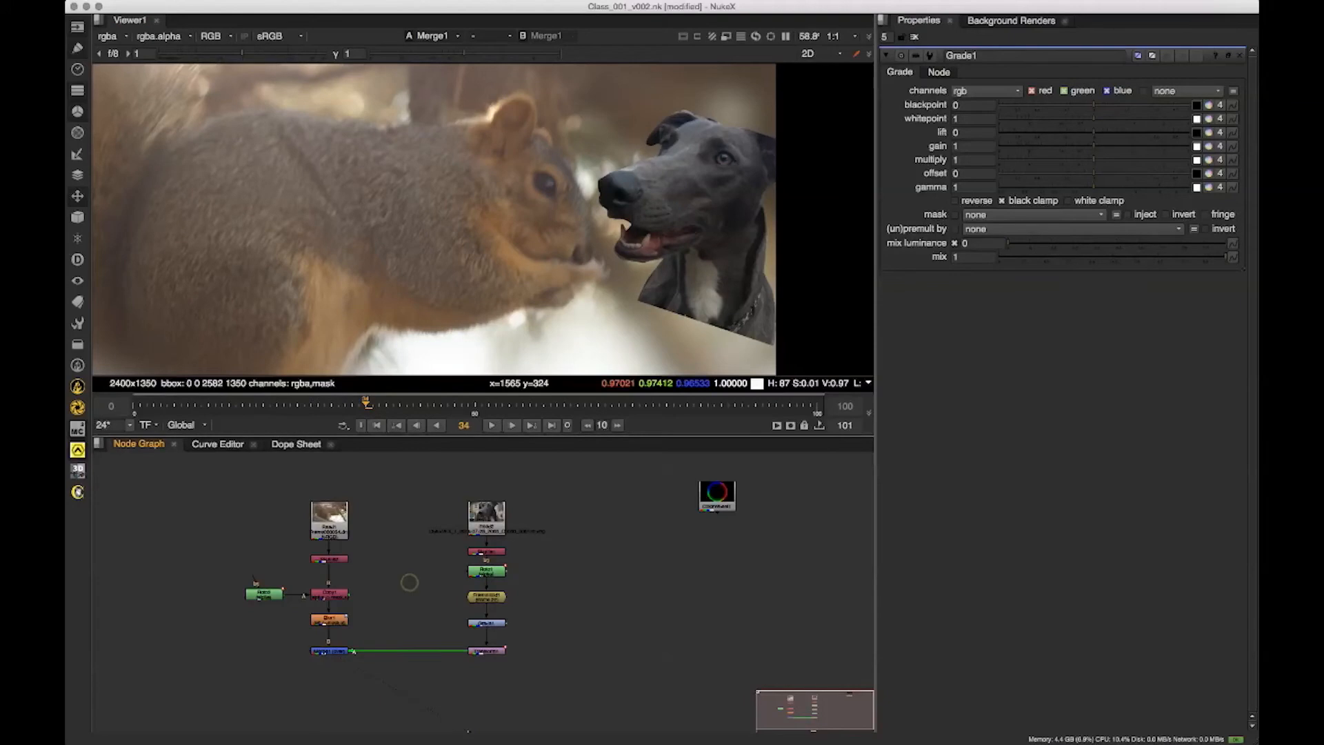
pyautogui.moveTo(338, 659); pyautogui.dragTo(473, 454)
pyautogui.moveTo(467, 647); pyautogui.dragTo(621, 632)
pyautogui.scroll(-4, 762, 260)
pyautogui.moveTo(569, 274); pyautogui.dragTo(555, 235)
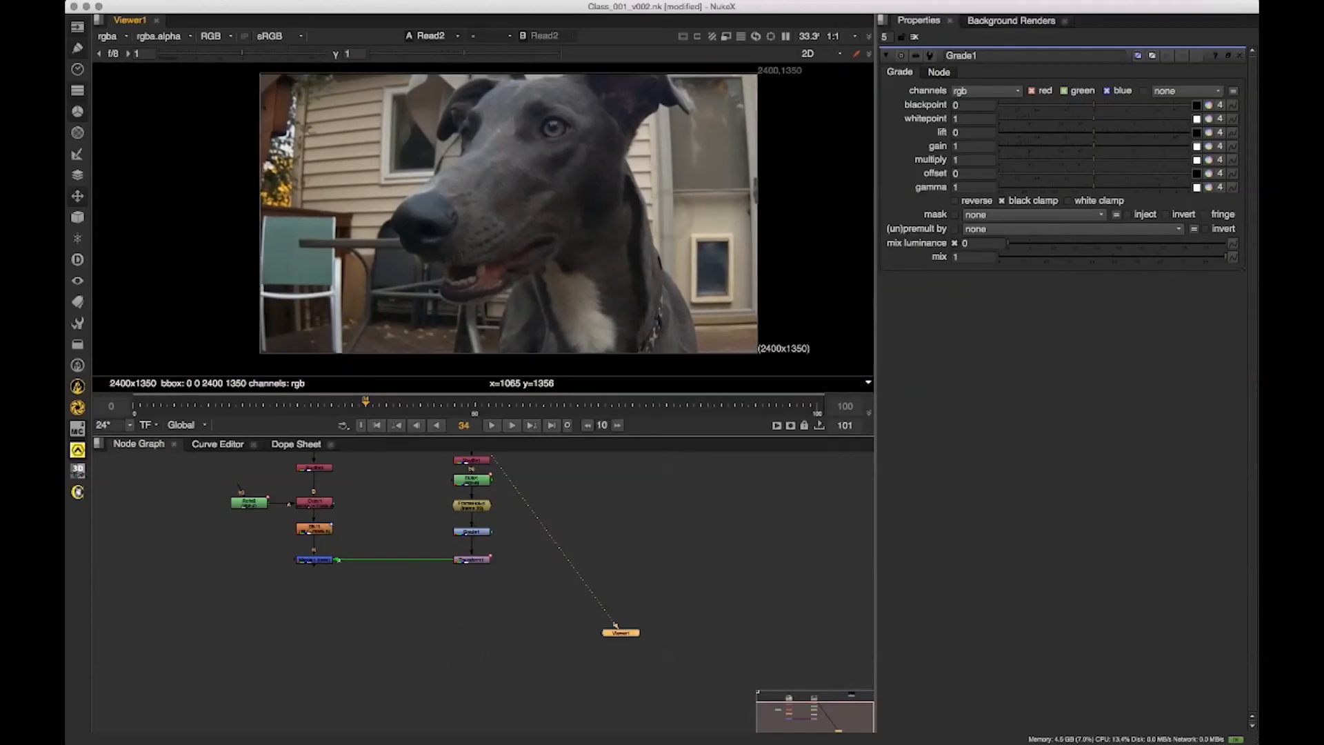
# Step: Raise the viewer gamma to 3.65 and gain to 52, and sample Grade1's blackpoint from the dark rim of the dog's eye
pyautogui.moveTo(464, 53); pyautogui.dragTo(533, 54)
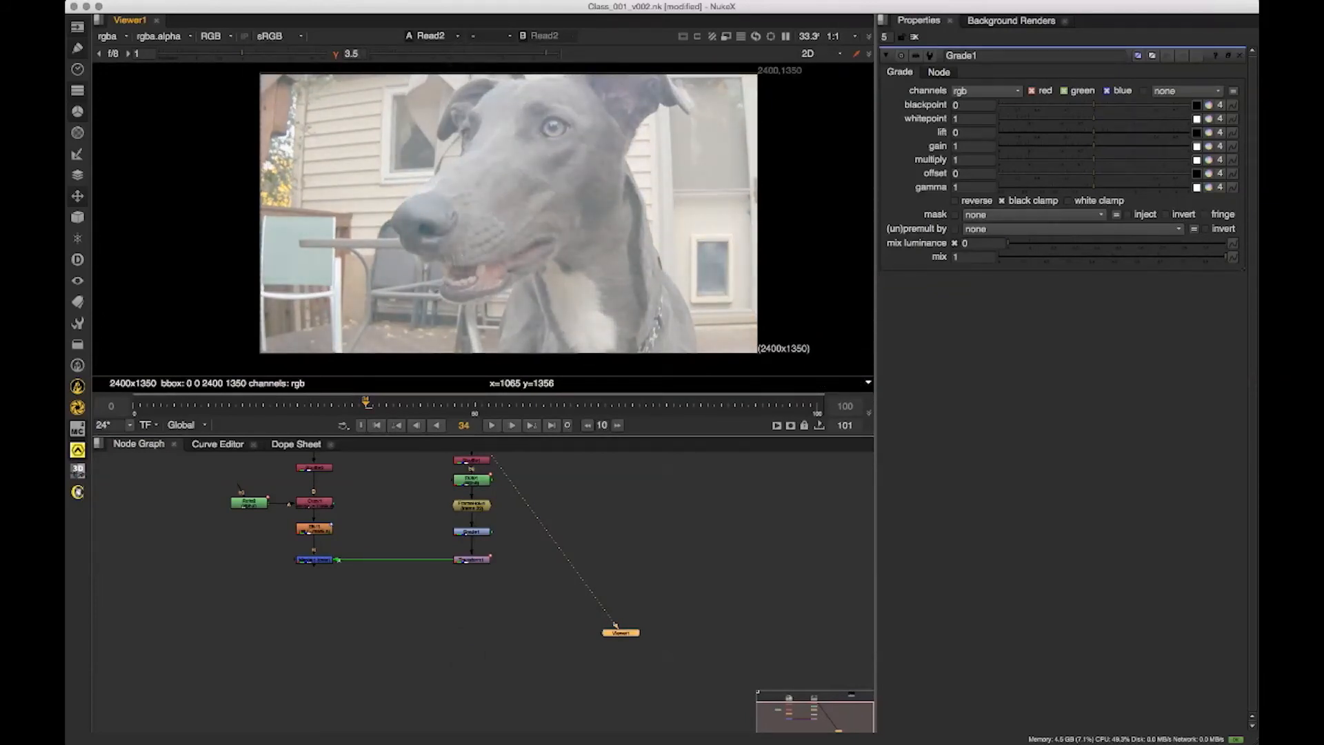
pyautogui.moveTo(242, 54); pyautogui.dragTo(319, 53)
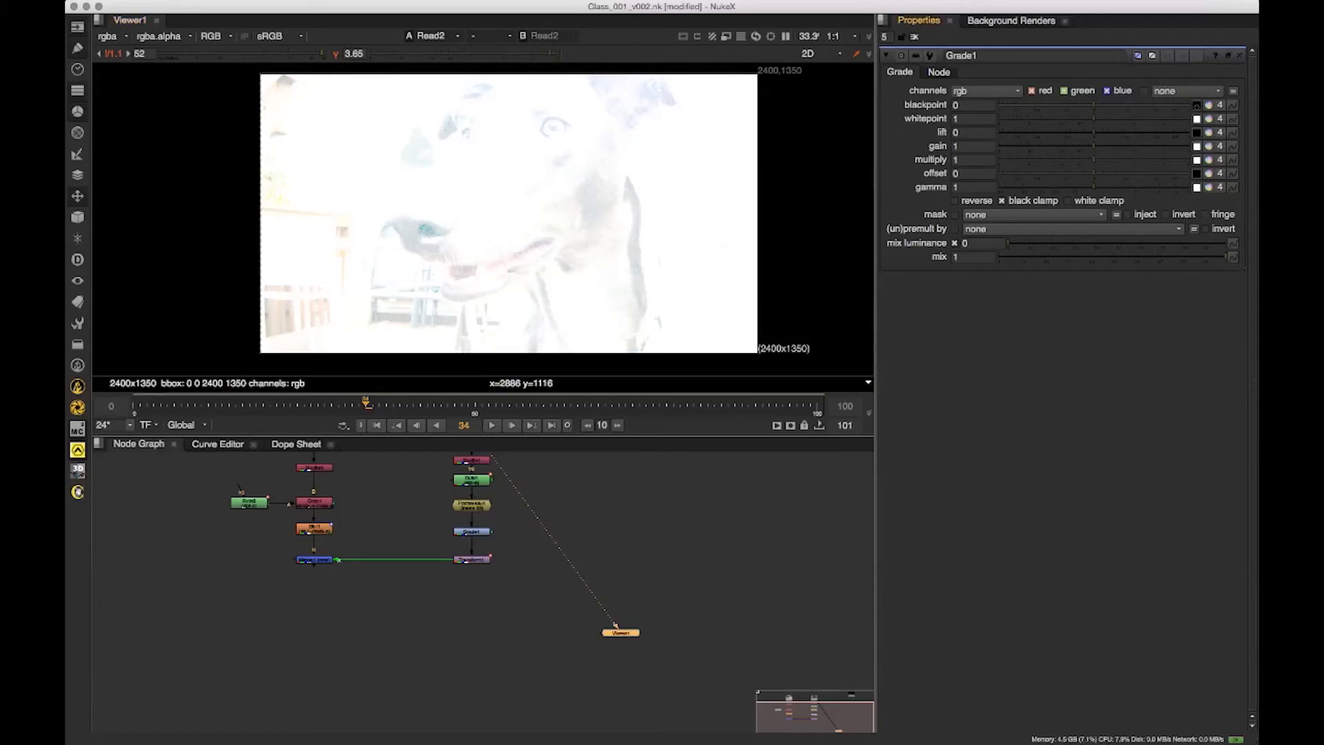
pyautogui.moveTo(442, 185); pyautogui.dragTo(417, 266)
pyautogui.moveTo(400, 497); pyautogui.dragTo(402, 603)
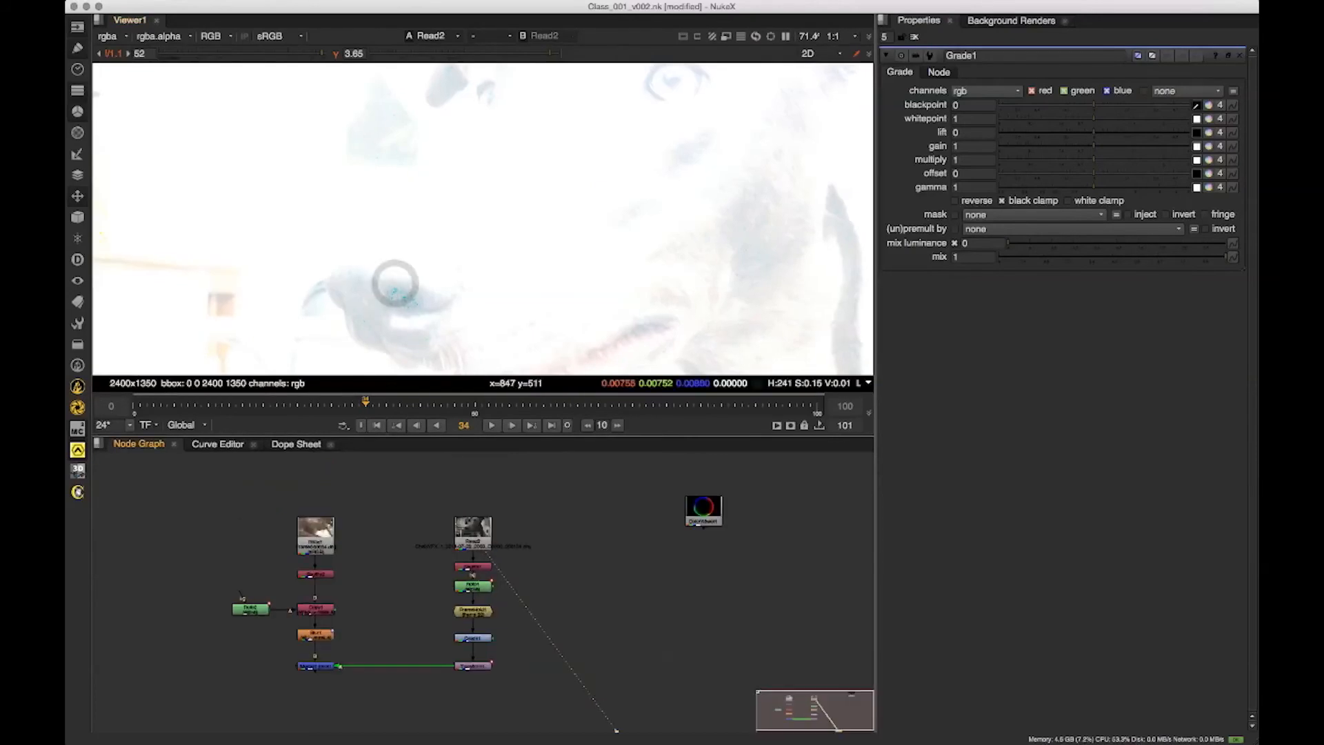
pyautogui.moveTo(465, 141); pyautogui.dragTo(429, 206)
pyautogui.scroll(5, 468, 166)
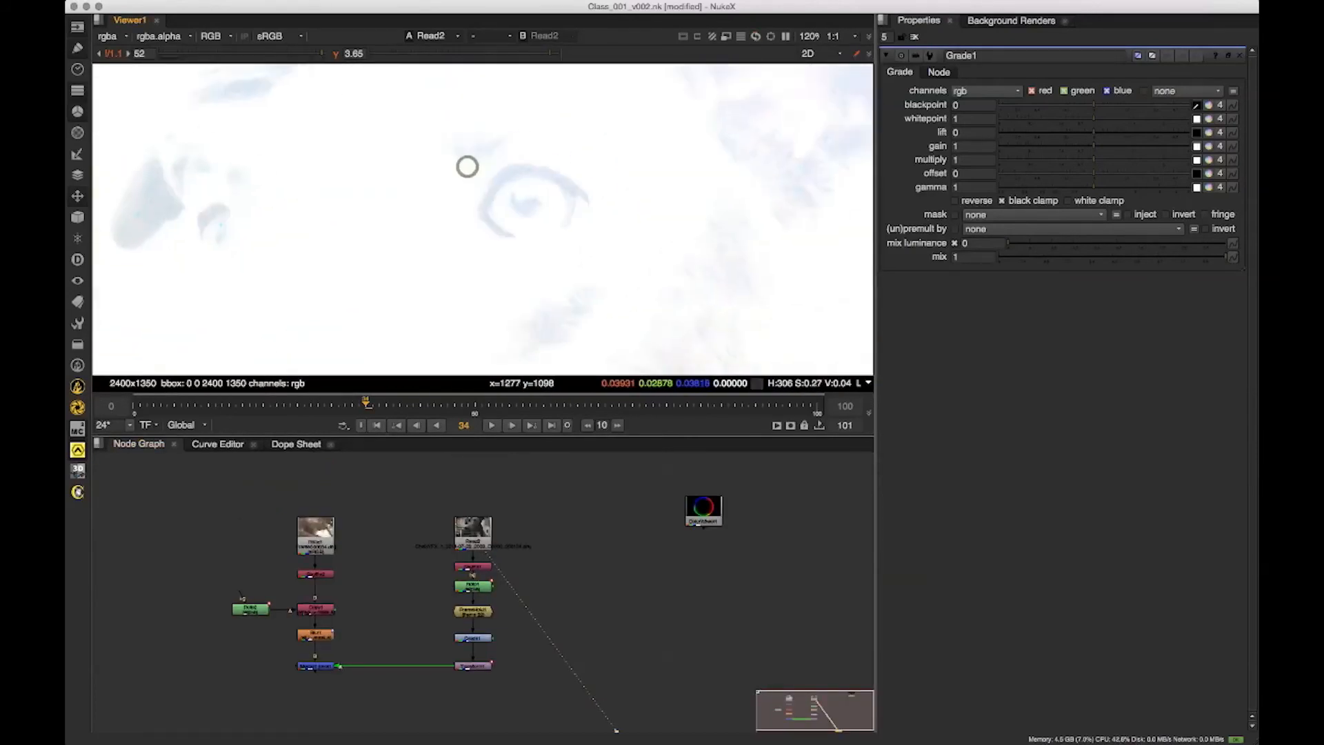
pyautogui.moveTo(484, 176); pyautogui.dragTo(496, 192)
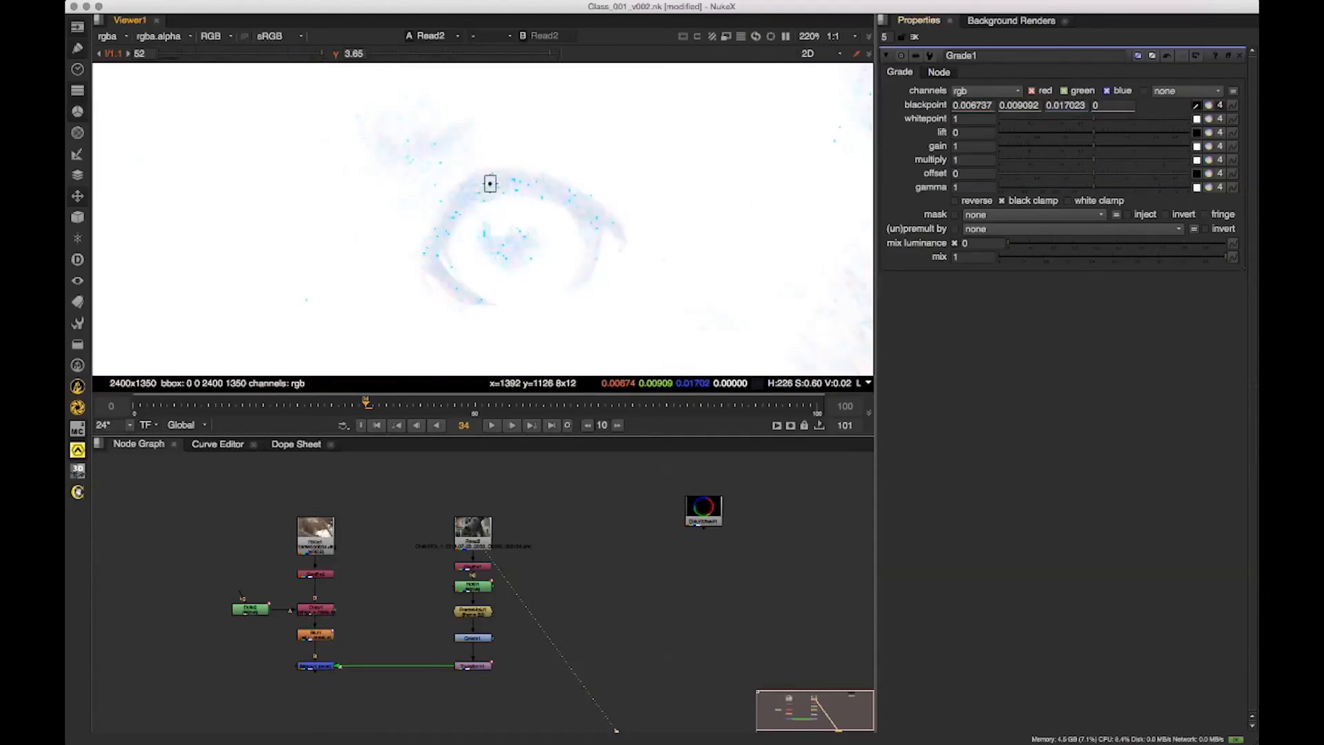
# Step: Lower the viewer gain to 2.3 and gamma to 0.02, and sample Grade1's whitepoint from the brightest area beside the house siding
pyautogui.moveTo(708, 145); pyautogui.dragTo(382, 129)
pyautogui.moveTo(542, 53); pyautogui.dragTo(258, 53)
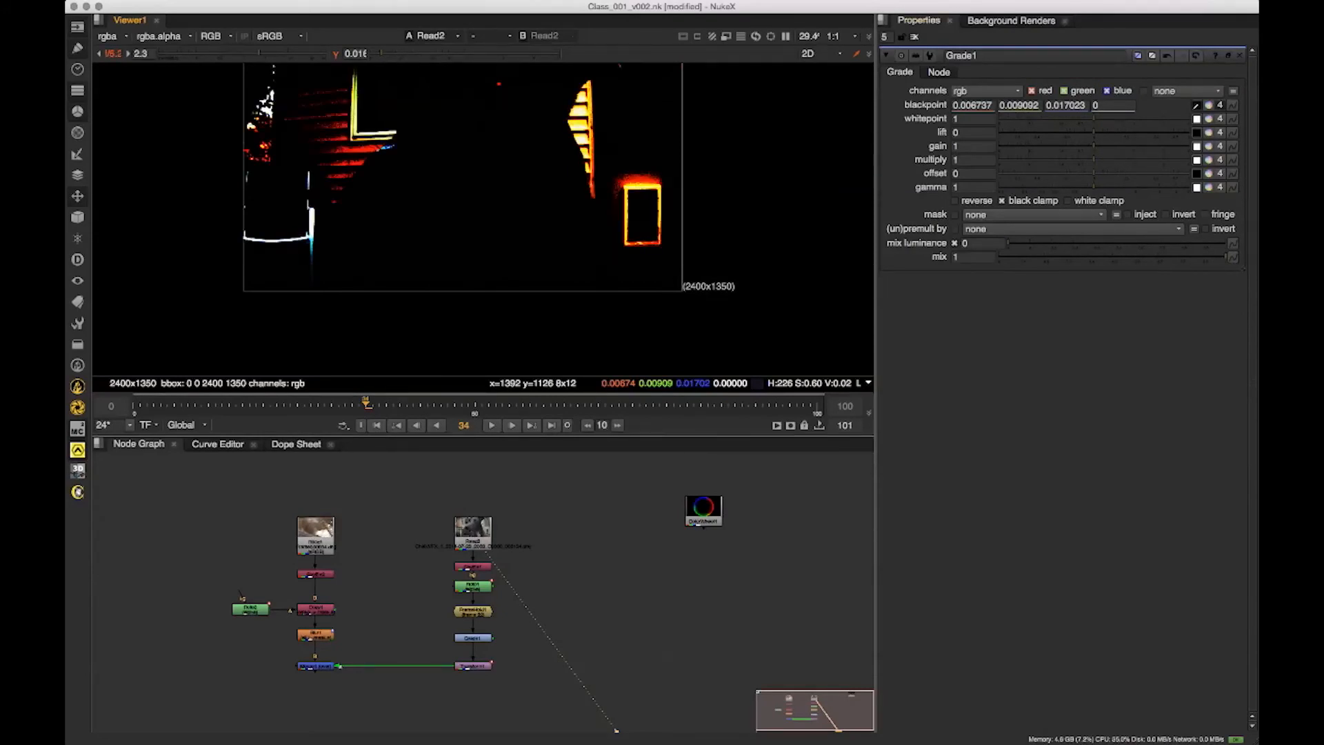
pyautogui.click(1196, 119)
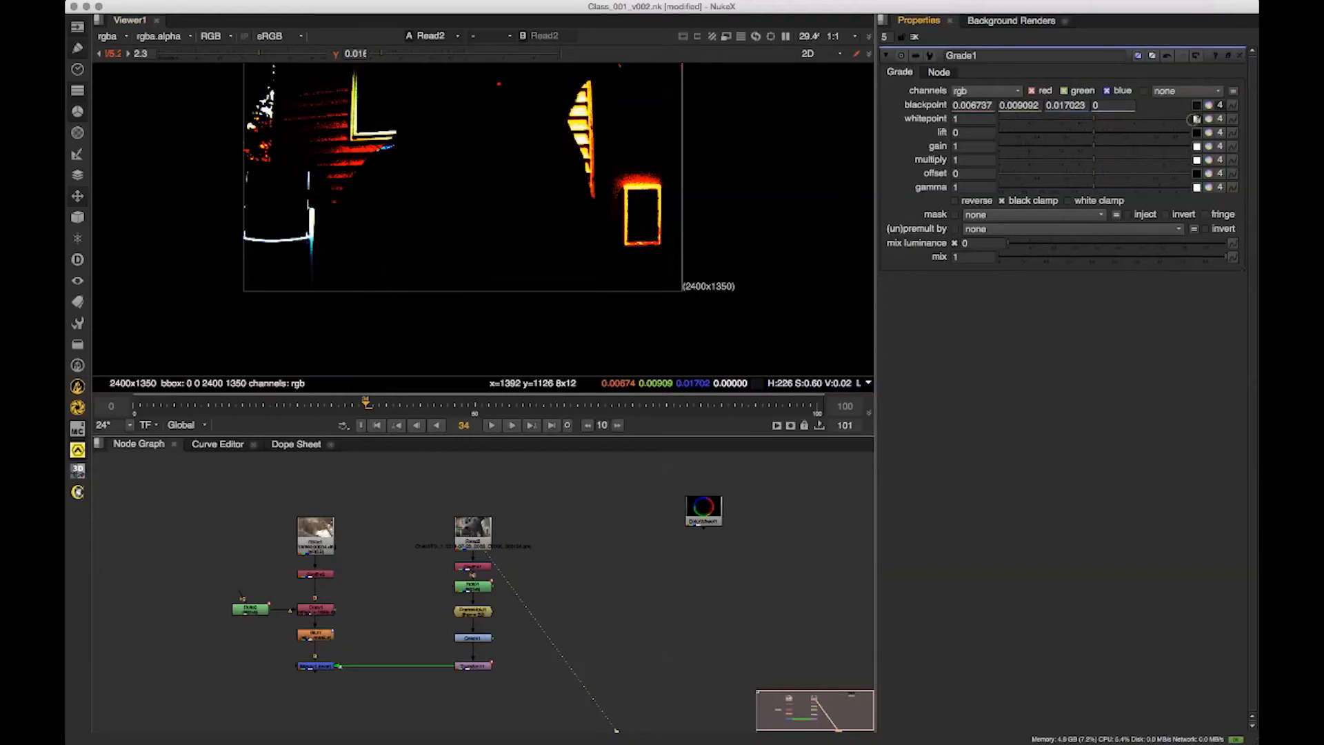
pyautogui.scroll(3, 290, 112)
pyautogui.moveTo(381, 53); pyautogui.dragTo(289, 112)
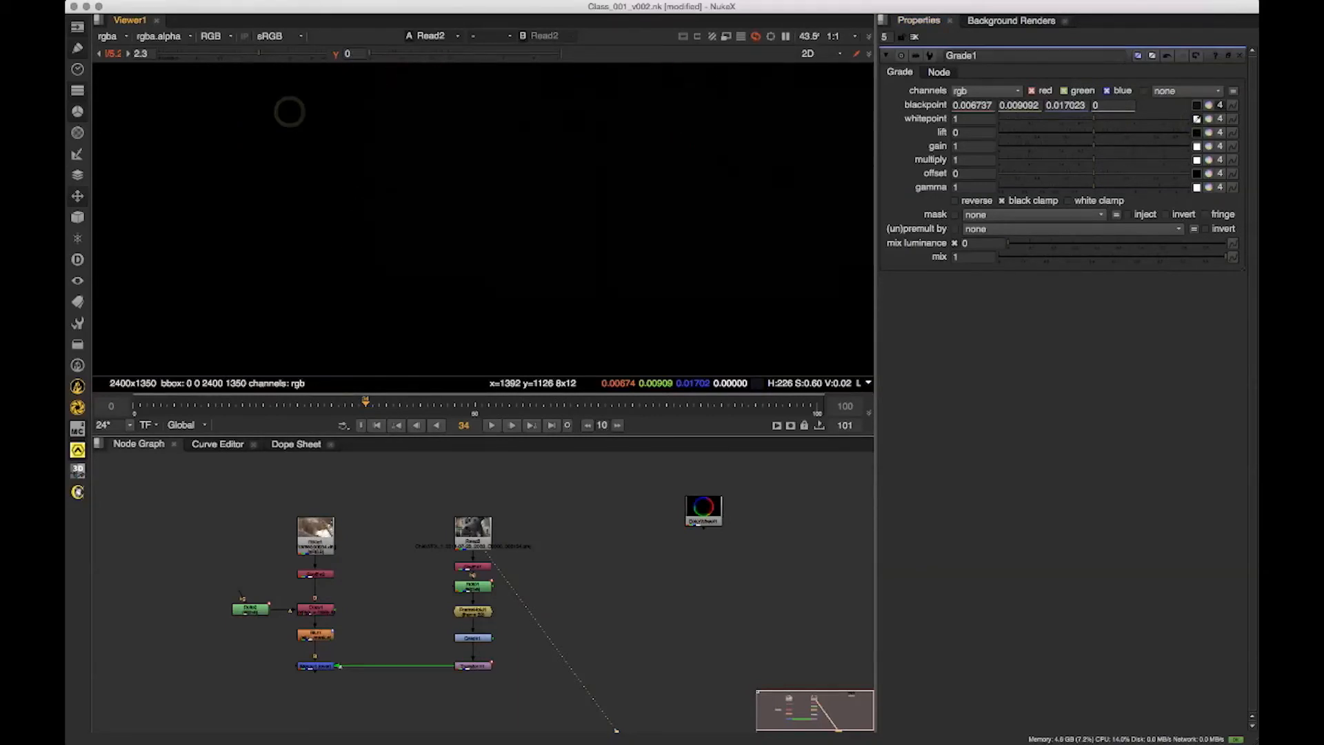
pyautogui.scroll(-5, 378, 182)
pyautogui.moveTo(378, 182); pyautogui.dragTo(328, 217)
pyautogui.scroll(8, 384, 187)
pyautogui.scroll(-8, 468, 135)
pyautogui.moveTo(468, 135); pyautogui.dragTo(460, 177)
pyautogui.click(375, 53)
pyautogui.scroll(10, 399, 174)
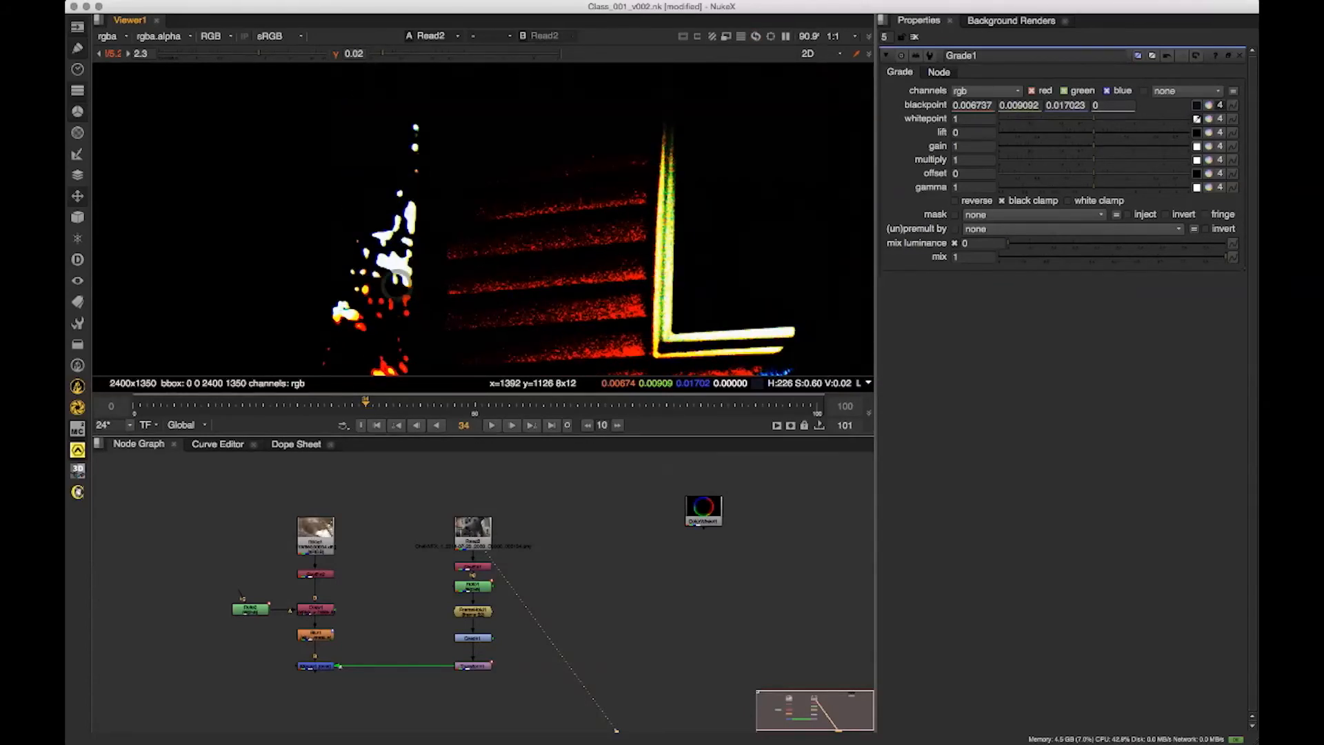
pyautogui.moveTo(380, 257); pyautogui.dragTo(397, 267)
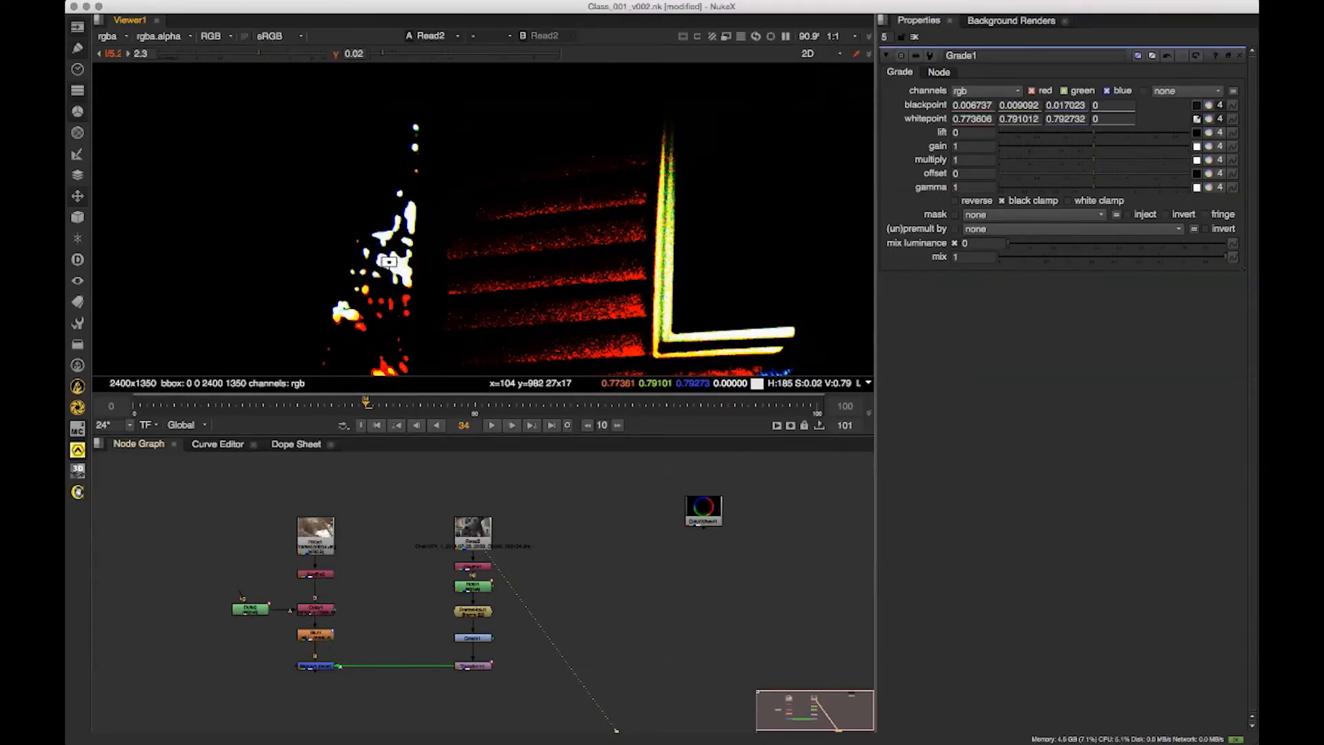
# Step: Reset the viewer gamma and gain to 1 and frame the whole dog image
pyautogui.moveTo(494, 558); pyautogui.dragTo(483, 534)
pyautogui.scroll(-3, 455, 533)
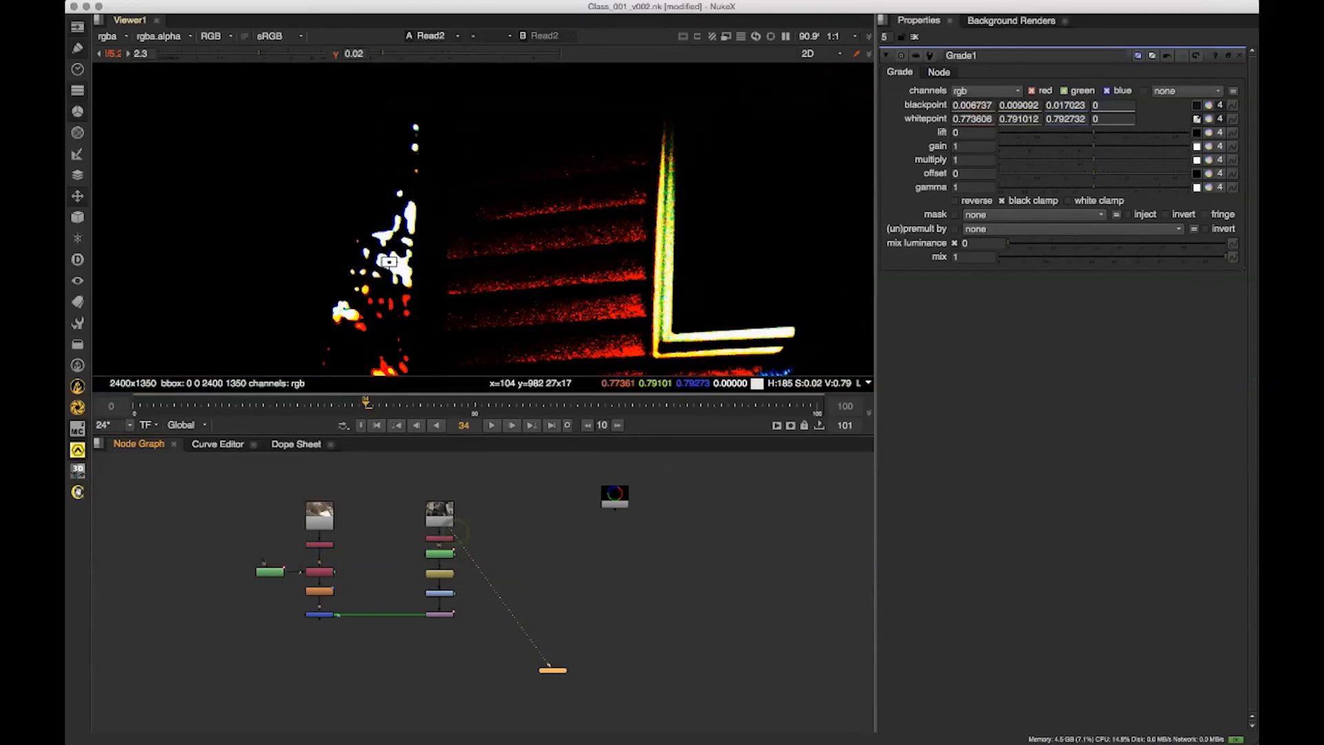
pyautogui.click(336, 54)
pyautogui.click(108, 53)
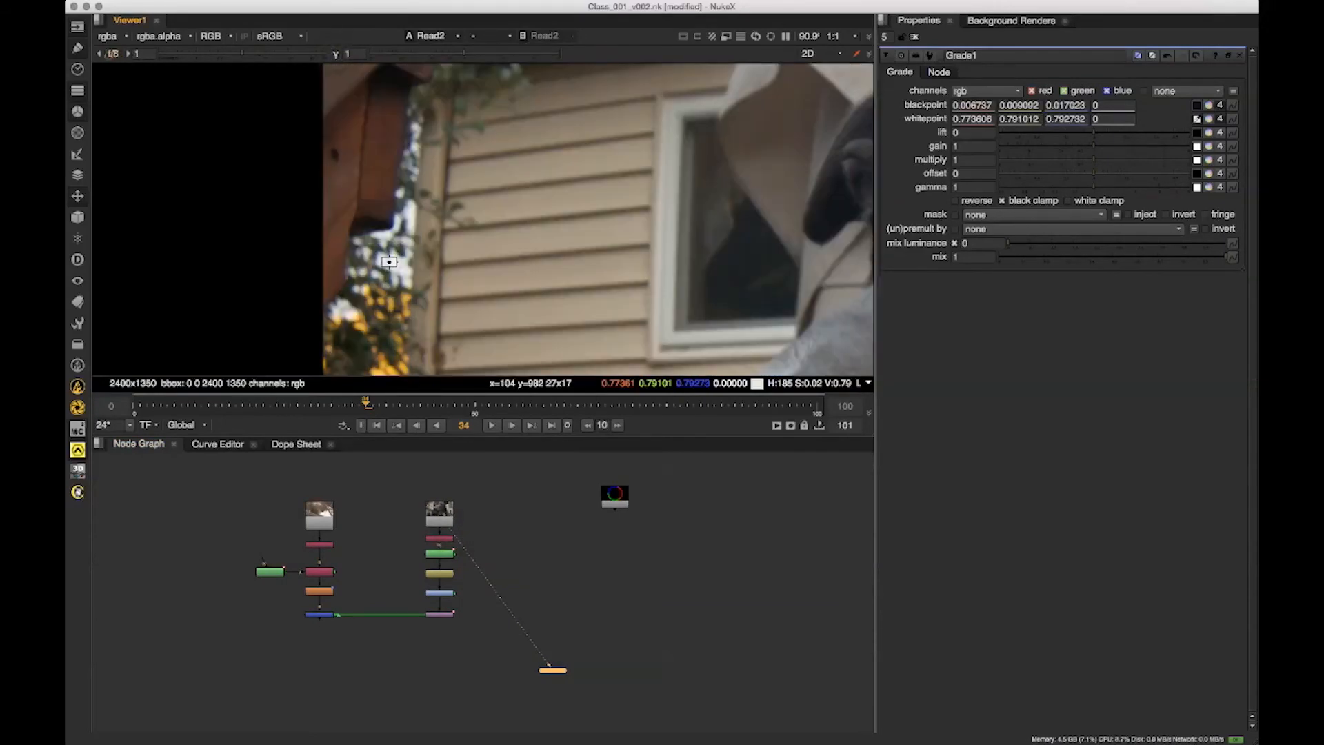
pyautogui.scroll(-5, 391, 178)
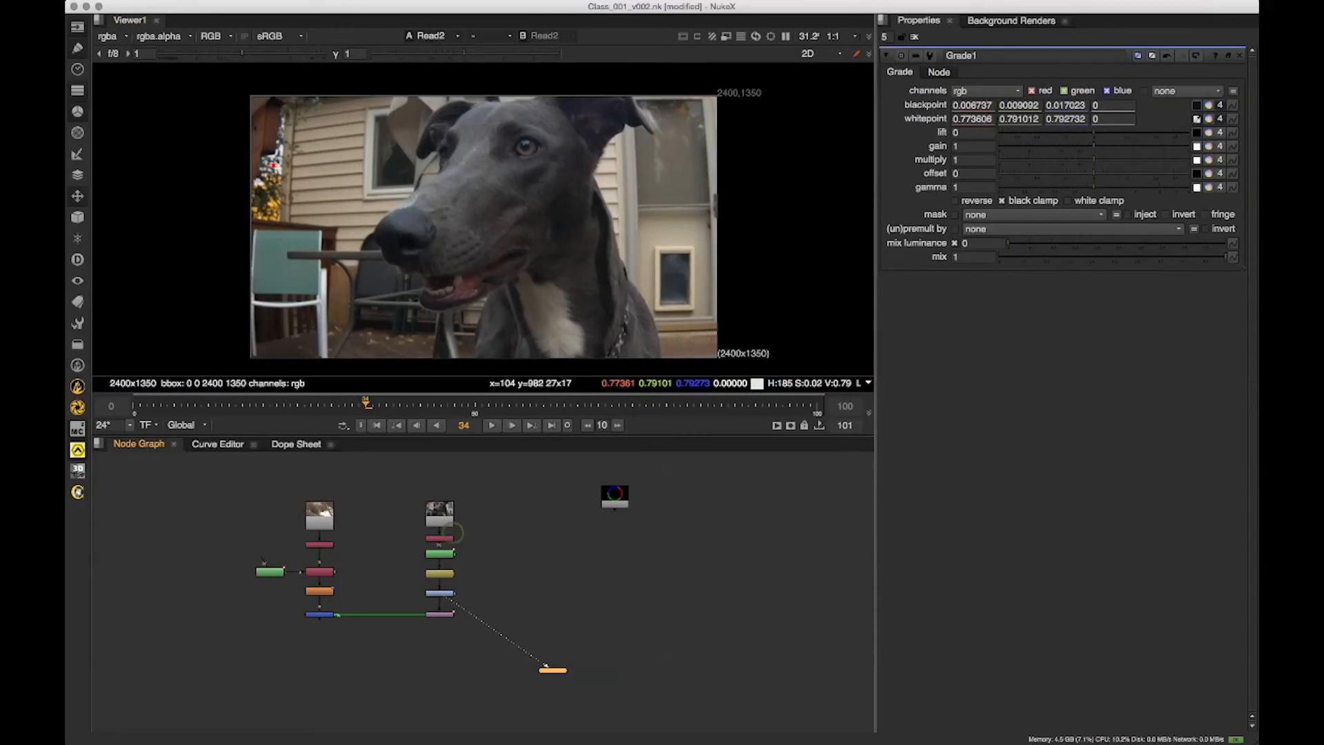
# Step: Compare the Grade1 output with the original Read2 footage in the viewer
pyautogui.press('1')
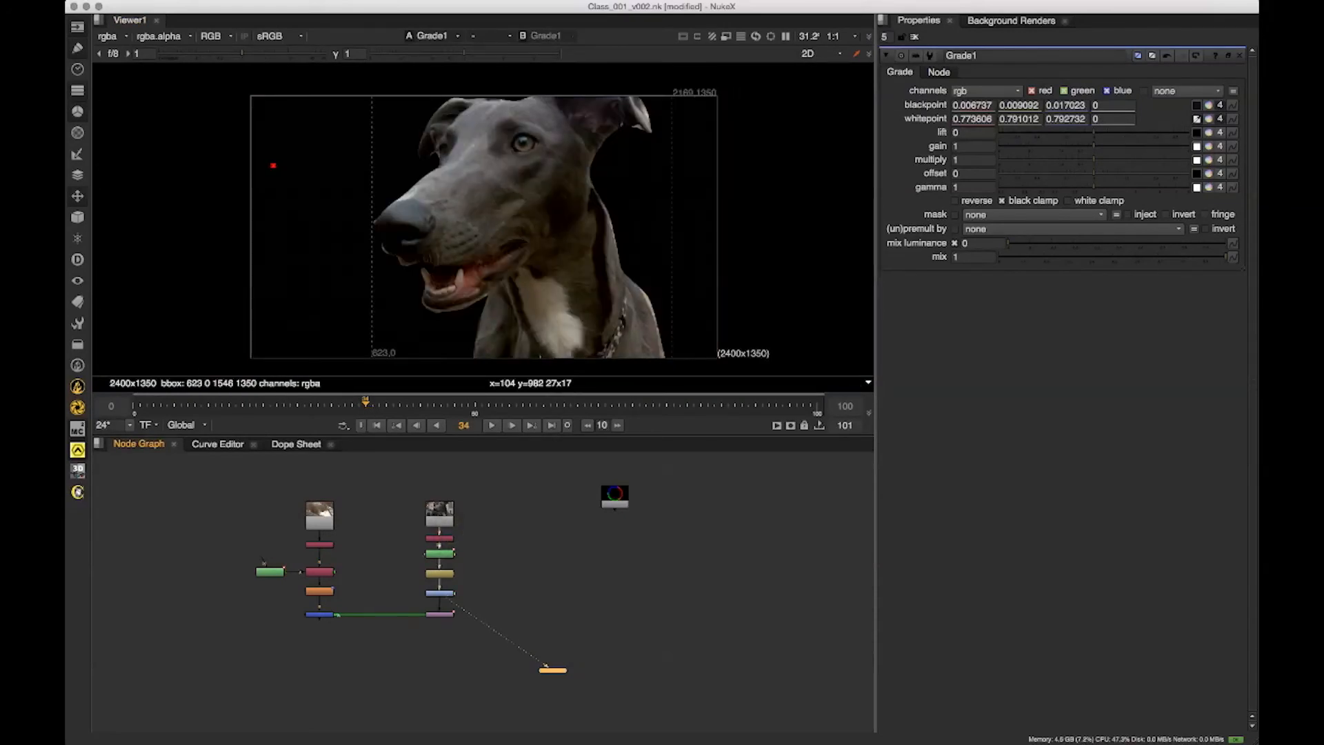
pyautogui.press('1')
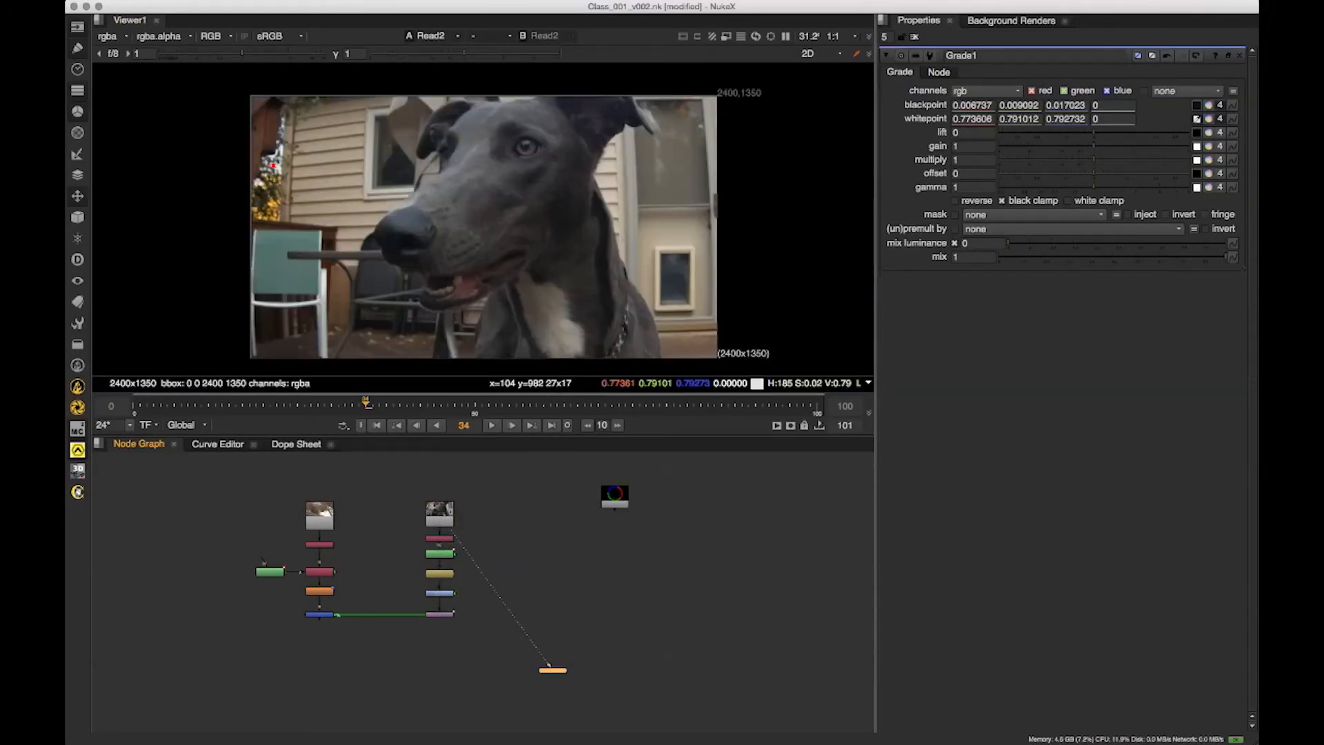
pyautogui.press('1')
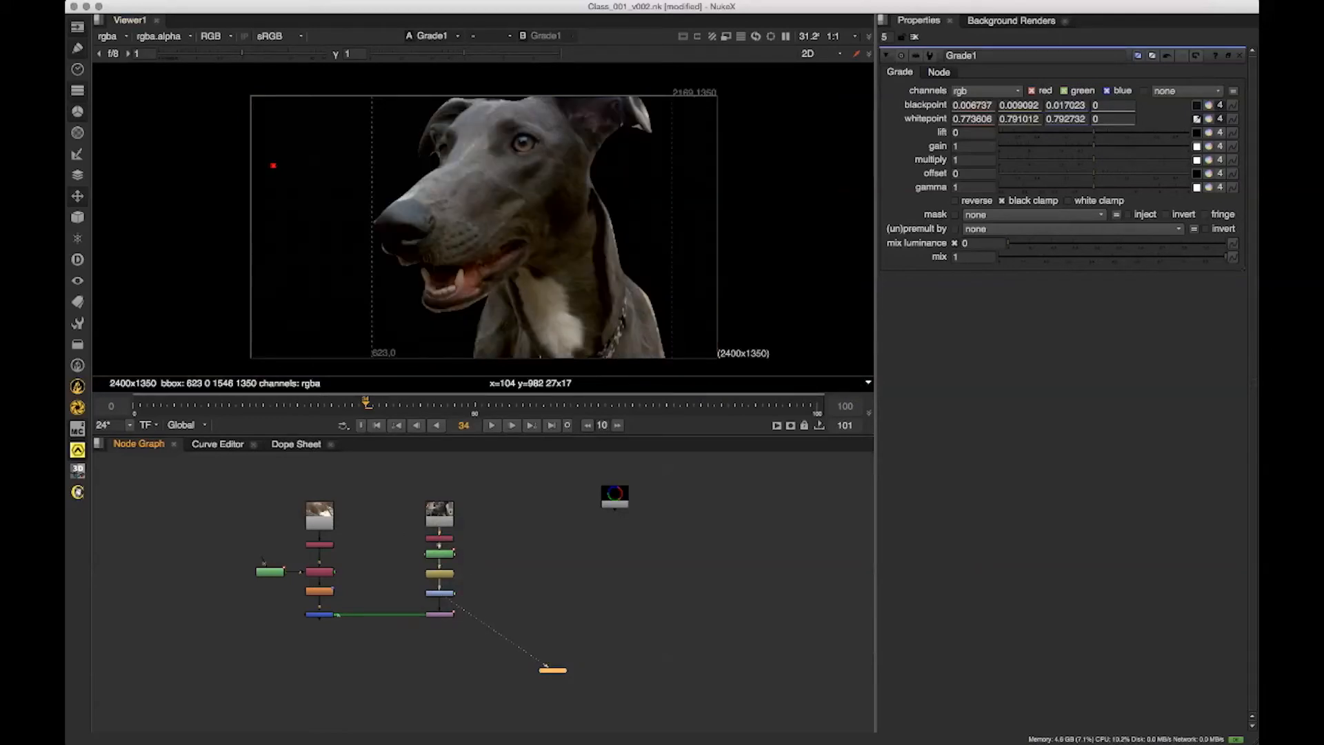
# Step: Show the squirrel plate Read1 with viewer gain 0.85 and gamma about 0.035, and sample Grade1's gain from the brightest background patch
pyautogui.press('2')
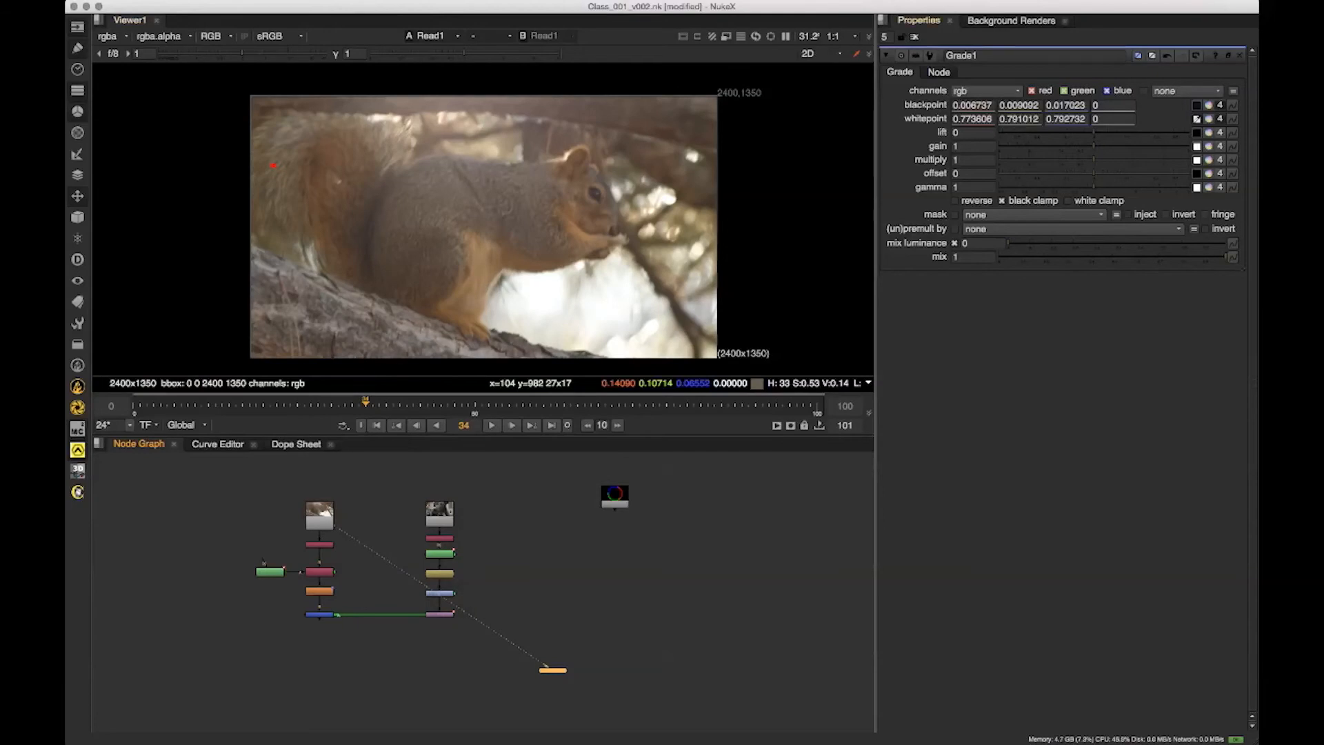
pyautogui.moveTo(440, 53); pyautogui.dragTo(388, 53)
pyautogui.moveTo(241, 53)
pyautogui.mouseDown()
pyautogui.moveTo(207, 54)
pyautogui.moveTo(228, 54)
pyautogui.mouseUp()
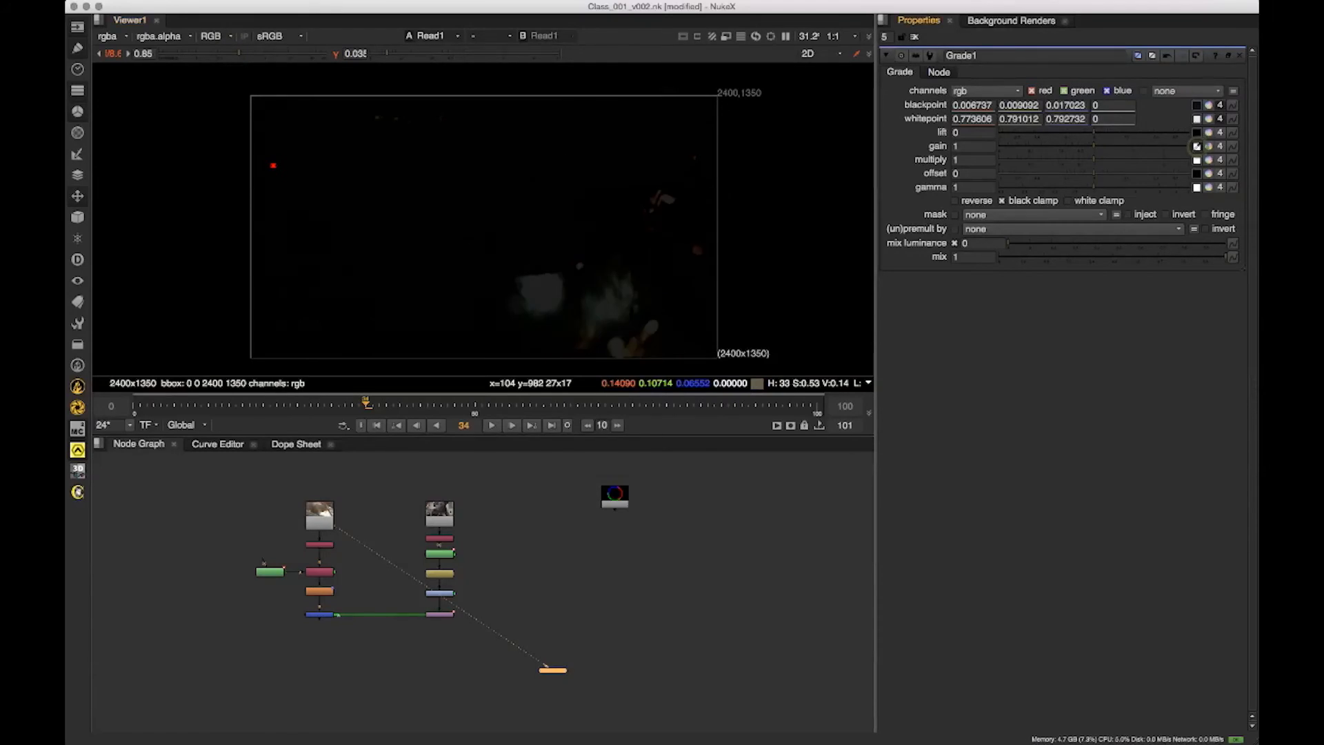
pyautogui.scroll(6, 647, 291)
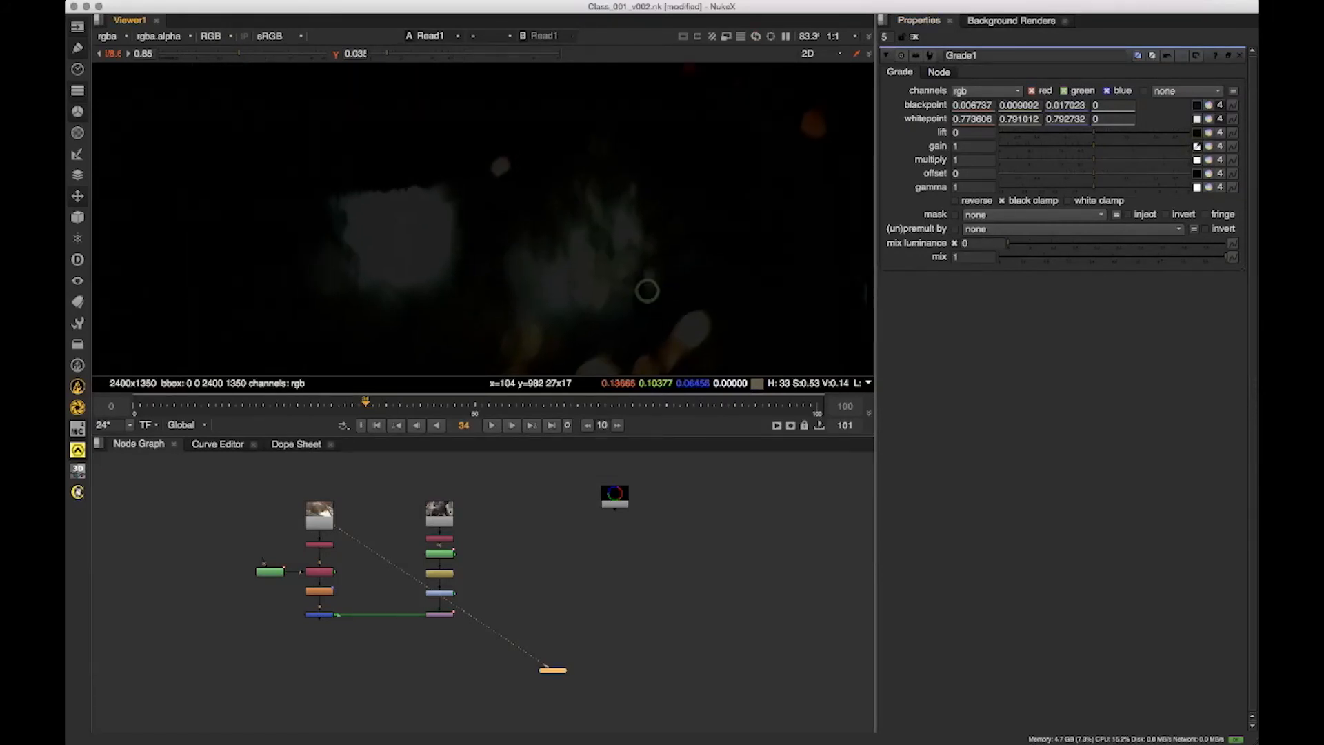
pyautogui.moveTo(647, 290); pyautogui.dragTo(611, 245)
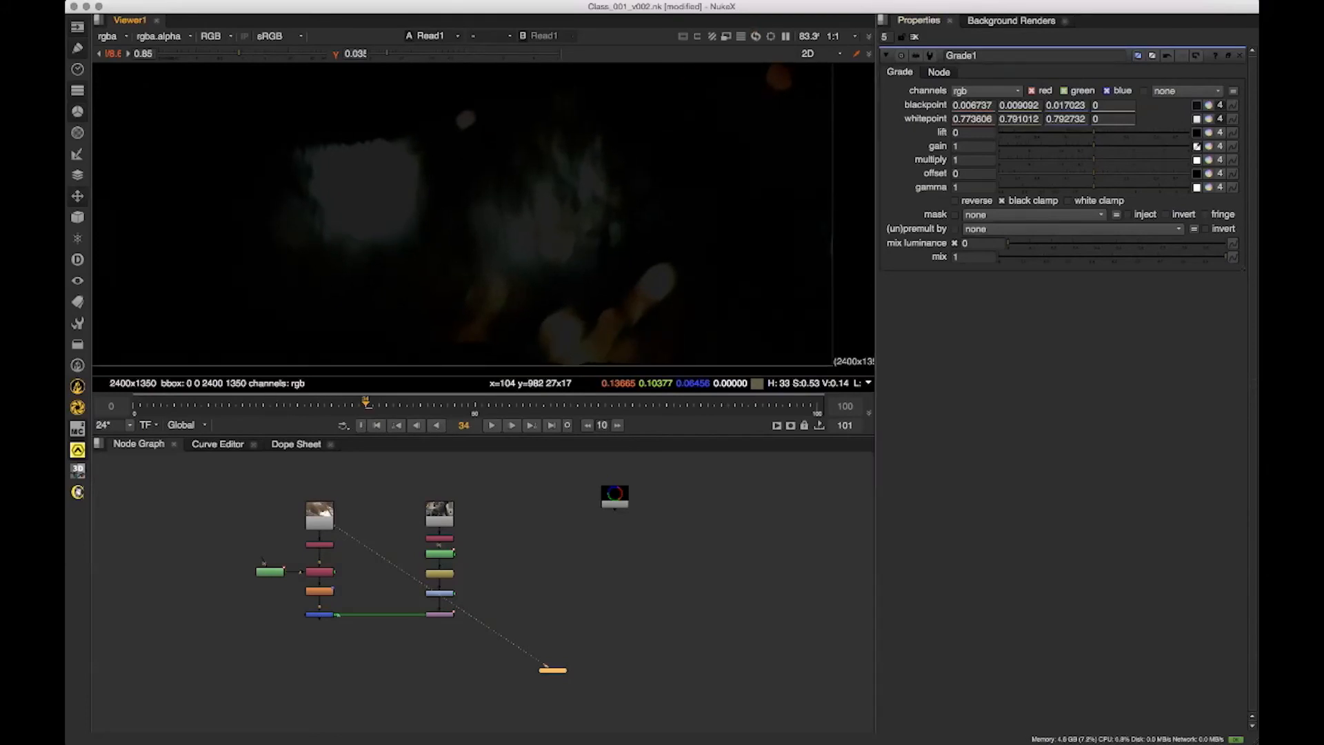
pyautogui.moveTo(357, 173); pyautogui.dragTo(381, 195)
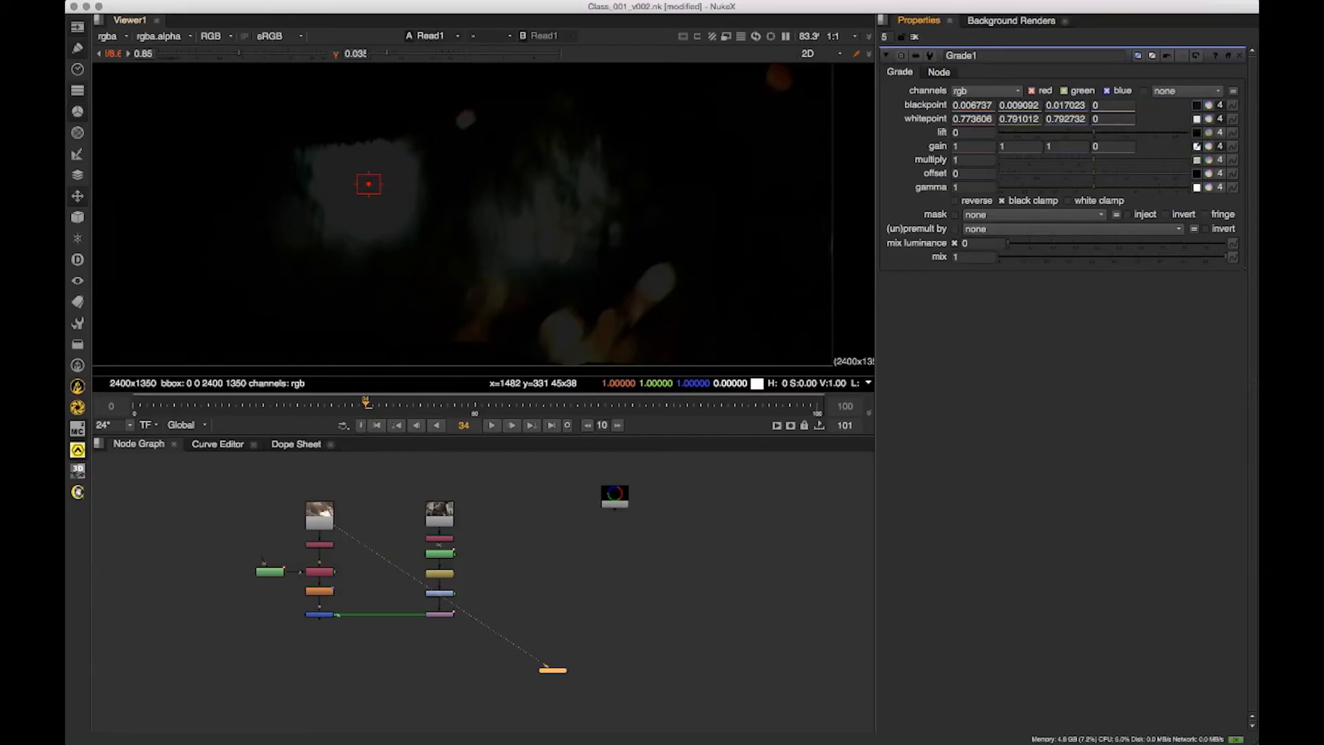
pyautogui.moveTo(560, 323); pyautogui.dragTo(572, 345)
pyautogui.moveTo(366, 193); pyautogui.dragTo(379, 209)
pyautogui.scroll(-2, 552, 207)
pyautogui.moveTo(488, 132); pyautogui.dragTo(466, 114)
pyautogui.moveTo(451, 226)
pyautogui.mouseDown()
pyautogui.moveTo(435, 198)
pyautogui.moveTo(444, 229)
pyautogui.mouseUp()
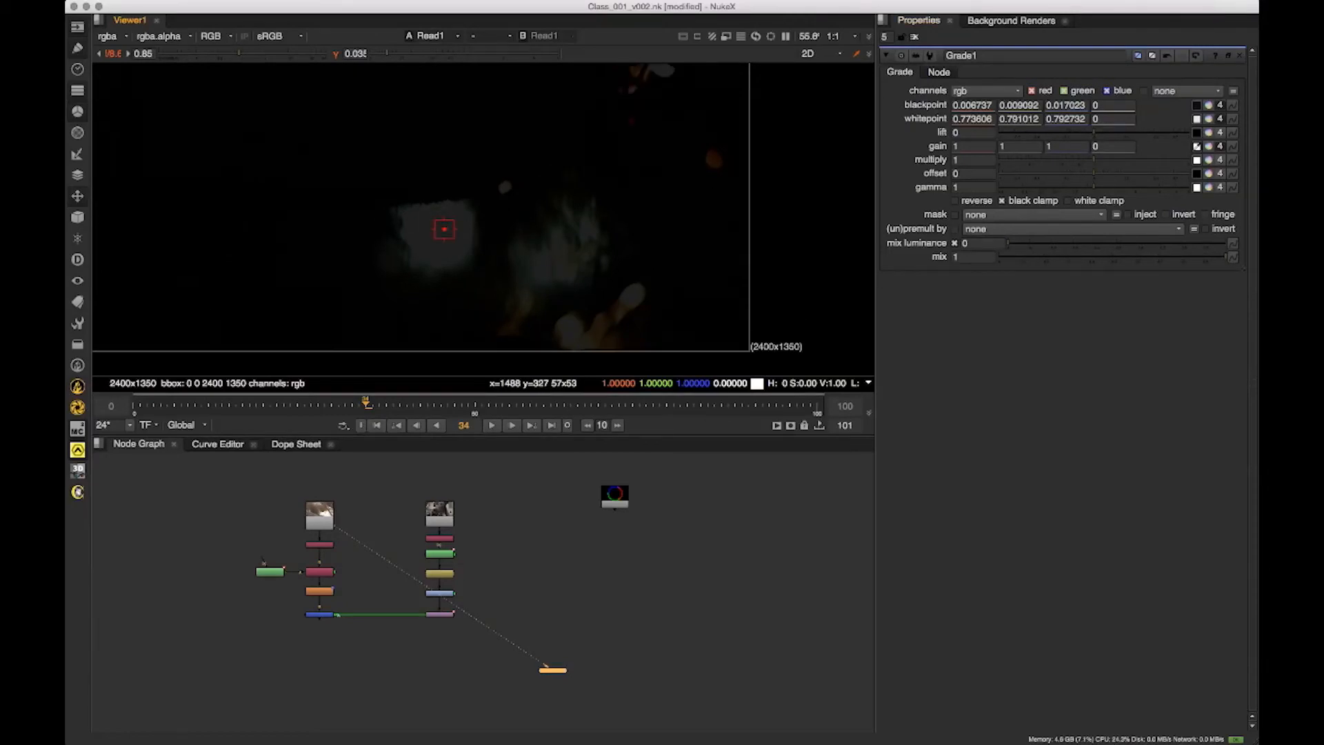
# Step: Set the viewer gain to 19 and gamma to 2.45, and sample Grade1's lift from the dark shadow between the squirrel's tail and body
pyautogui.moveTo(238, 53); pyautogui.dragTo(294, 51)
pyautogui.moveTo(400, 53); pyautogui.dragTo(516, 53)
pyautogui.scroll(-8, 421, 253)
pyautogui.moveTo(411, 228); pyautogui.dragTo(489, 278)
pyautogui.moveTo(318, 54)
pyautogui.mouseDown()
pyautogui.moveTo(278, 53)
pyautogui.moveTo(301, 53)
pyautogui.mouseUp()
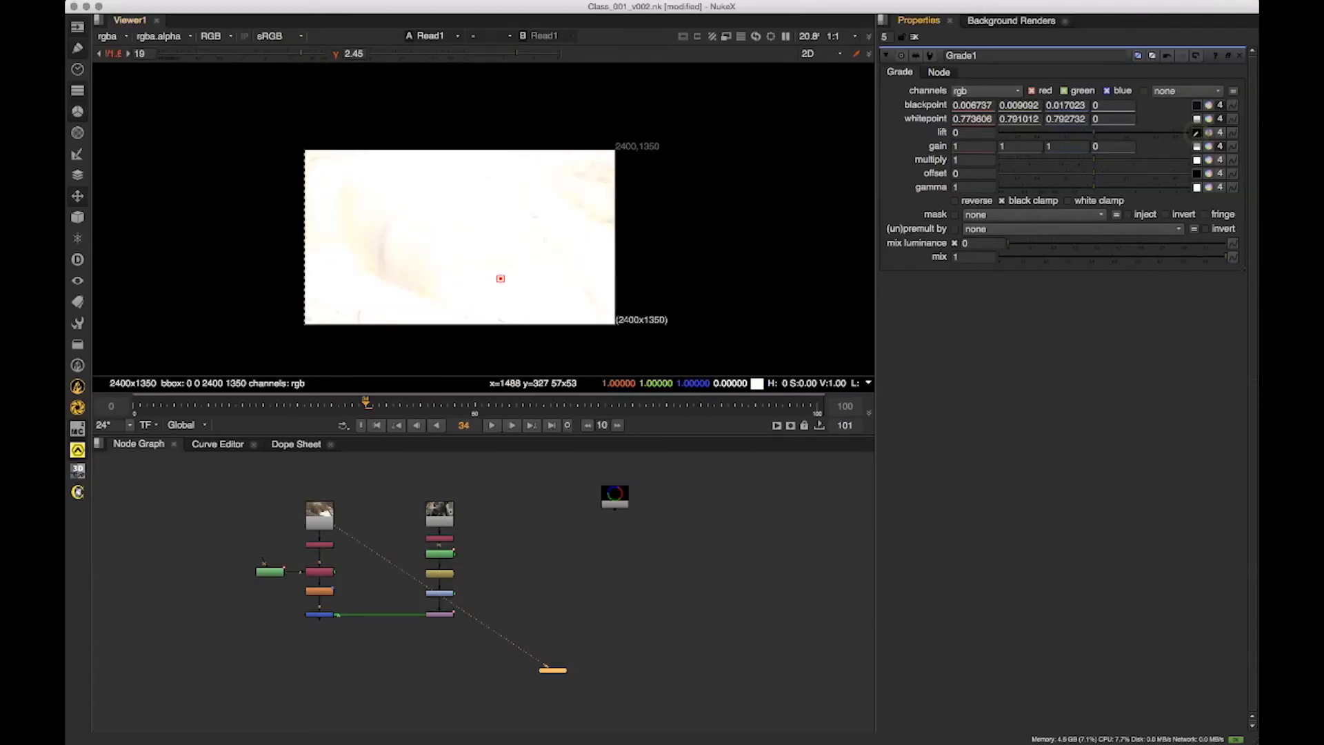
pyautogui.scroll(12, 383, 202)
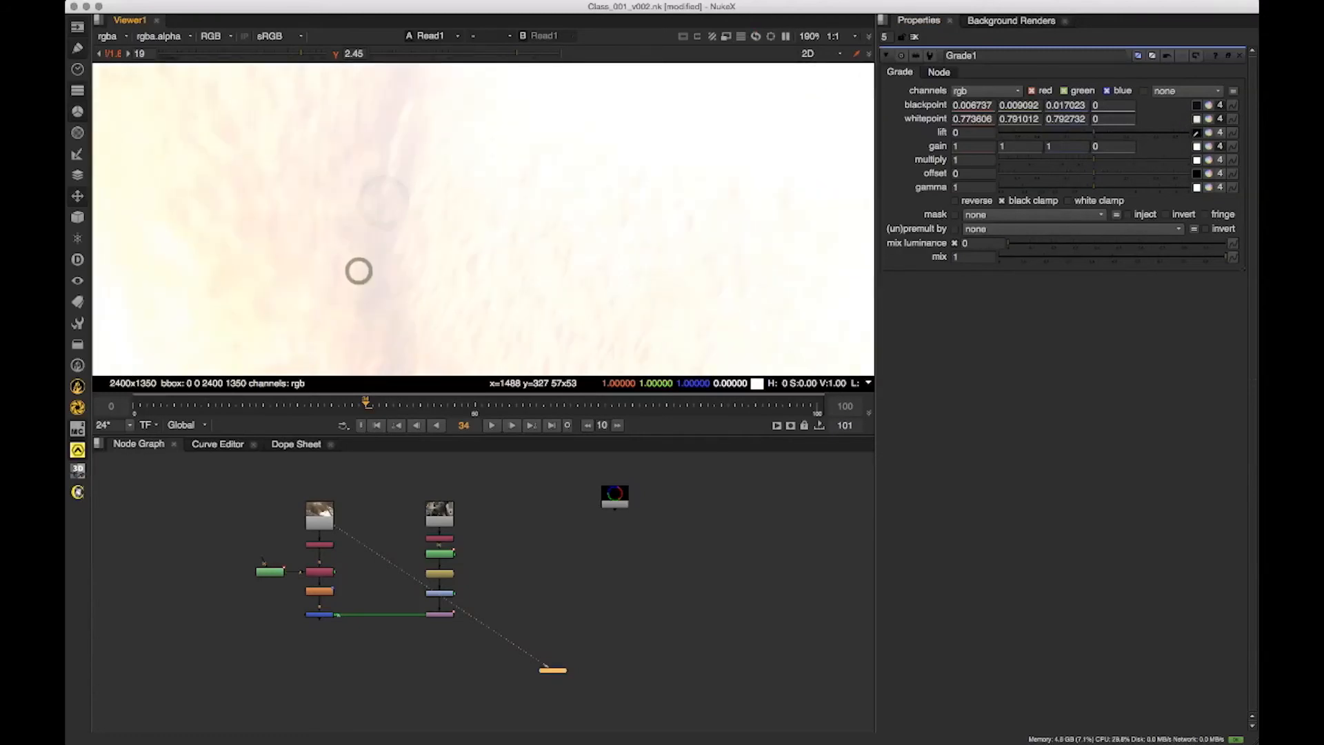
pyautogui.moveTo(379, 219); pyautogui.dragTo(384, 235)
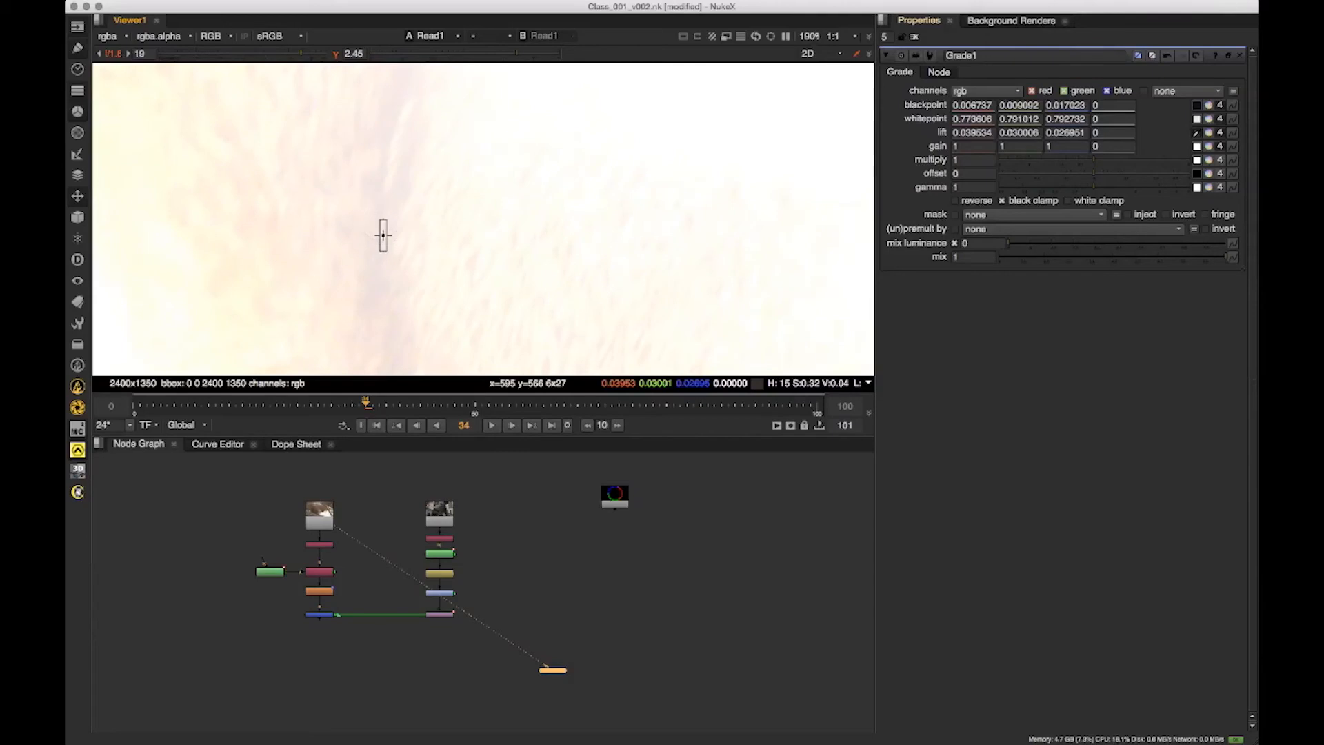
# Step: Reset the viewer gain and gamma to 1 and view the graded dog from Grade1
pyautogui.scroll(-6, 542, 243)
pyautogui.scroll(-4, 447, 256)
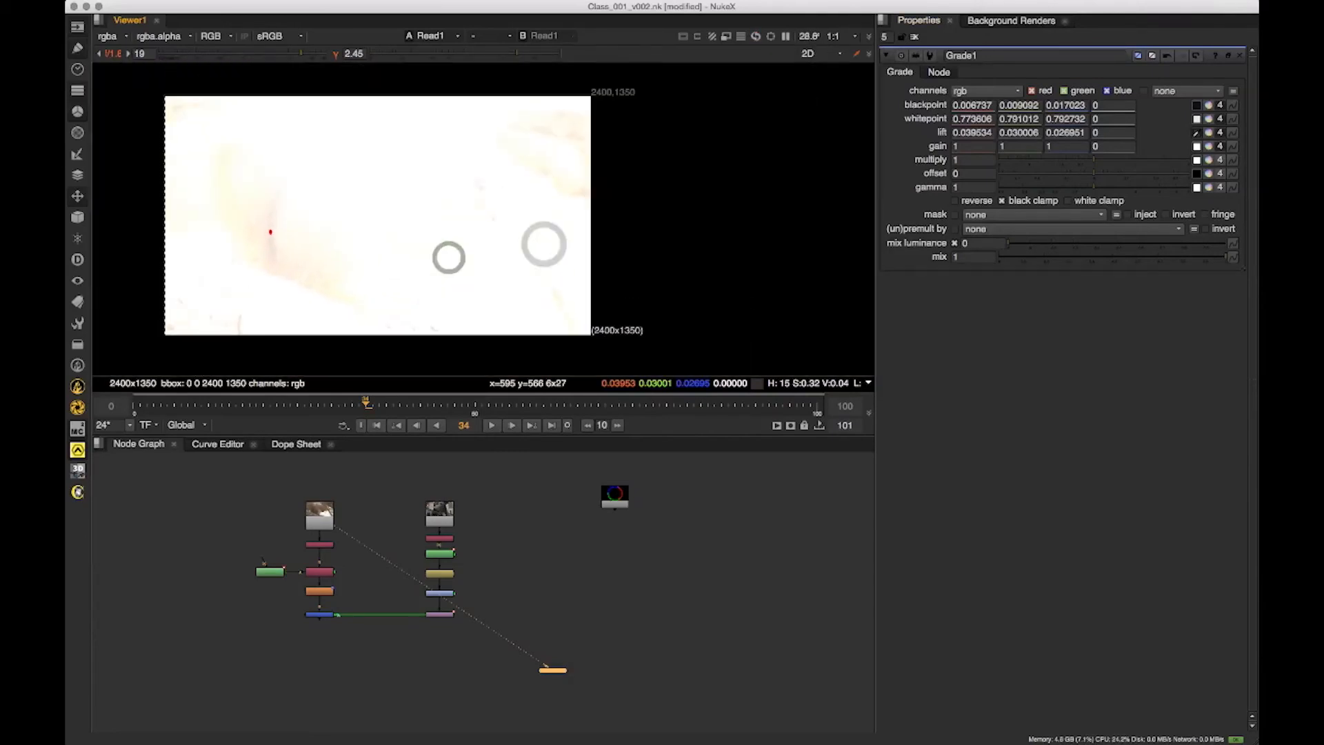
pyautogui.click(114, 55)
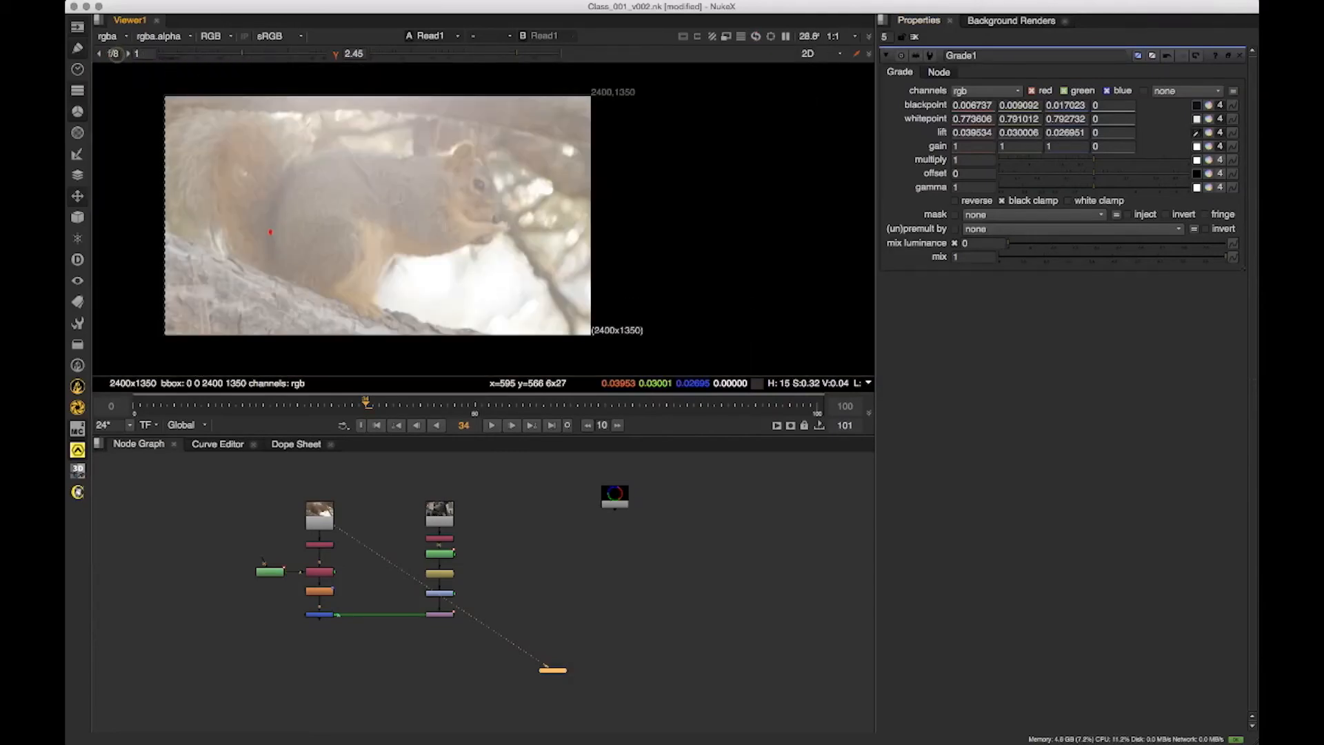
pyautogui.click(336, 54)
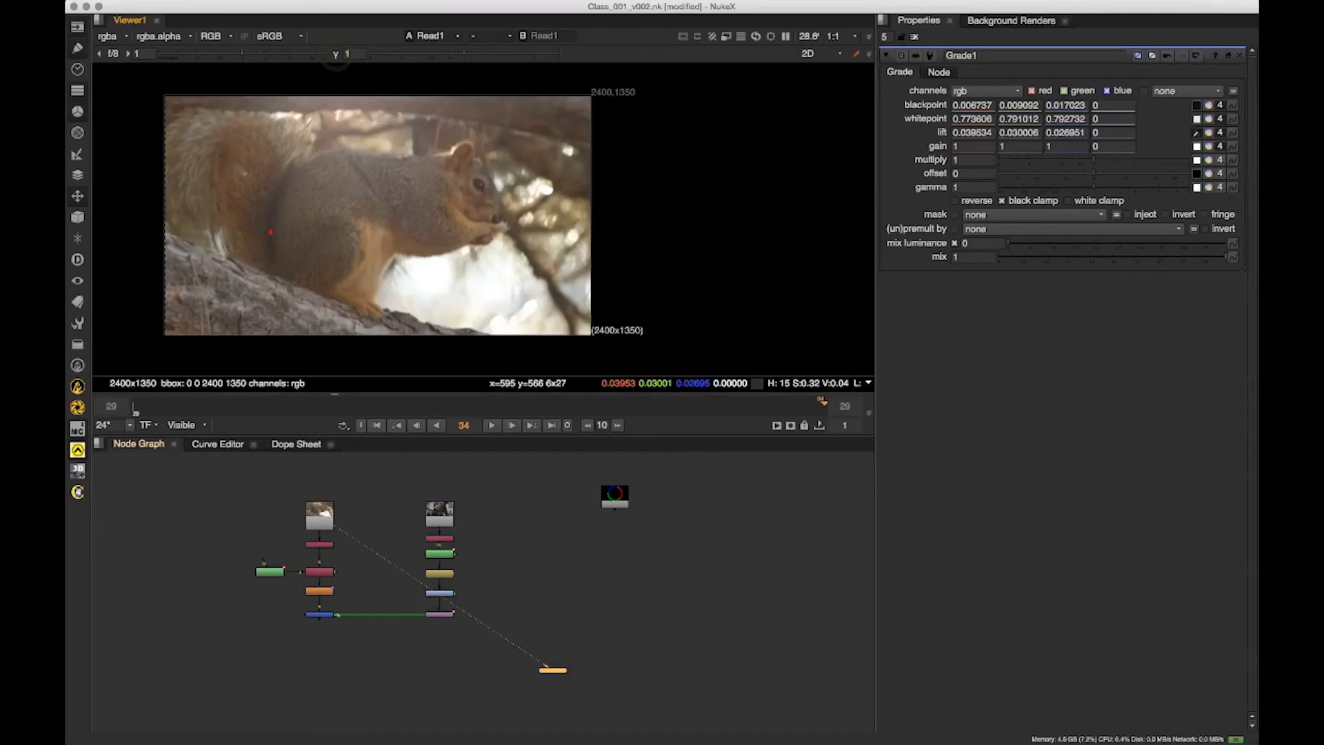
pyautogui.press('1')
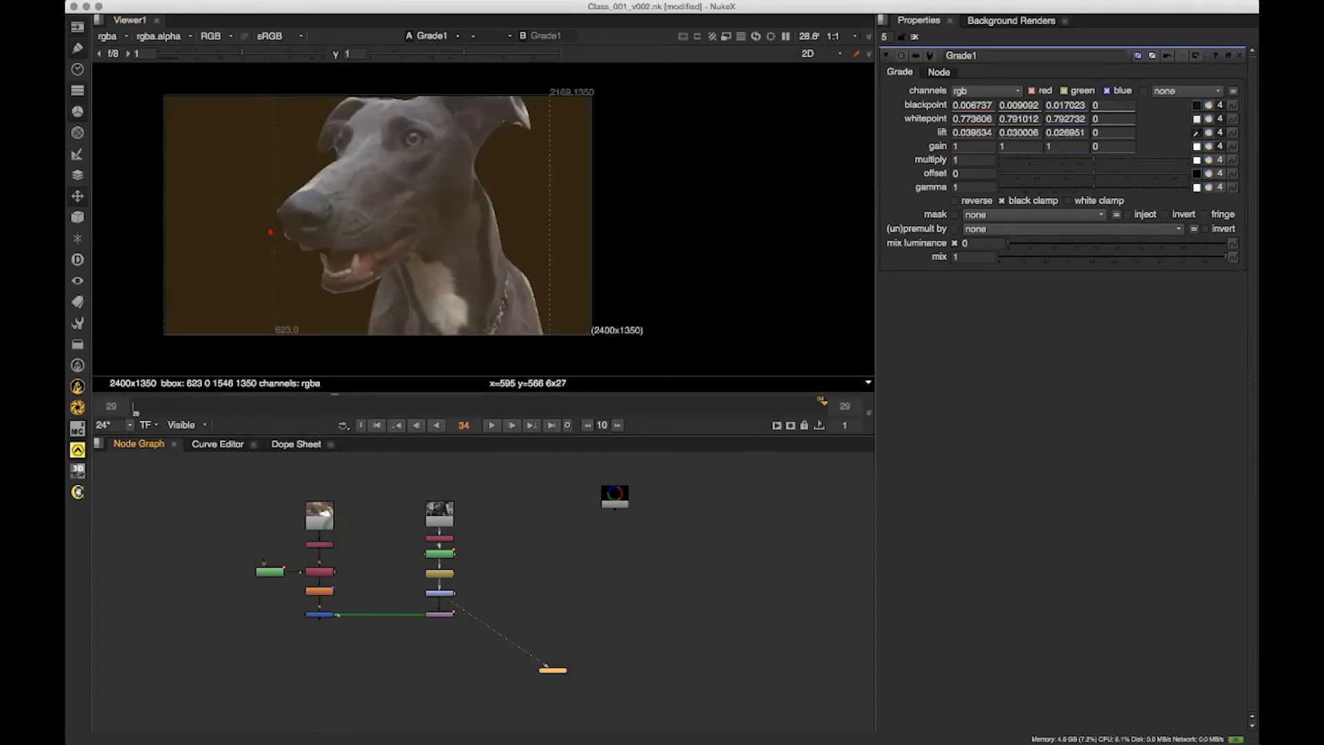
pyautogui.moveTo(344, 235); pyautogui.dragTo(377, 212)
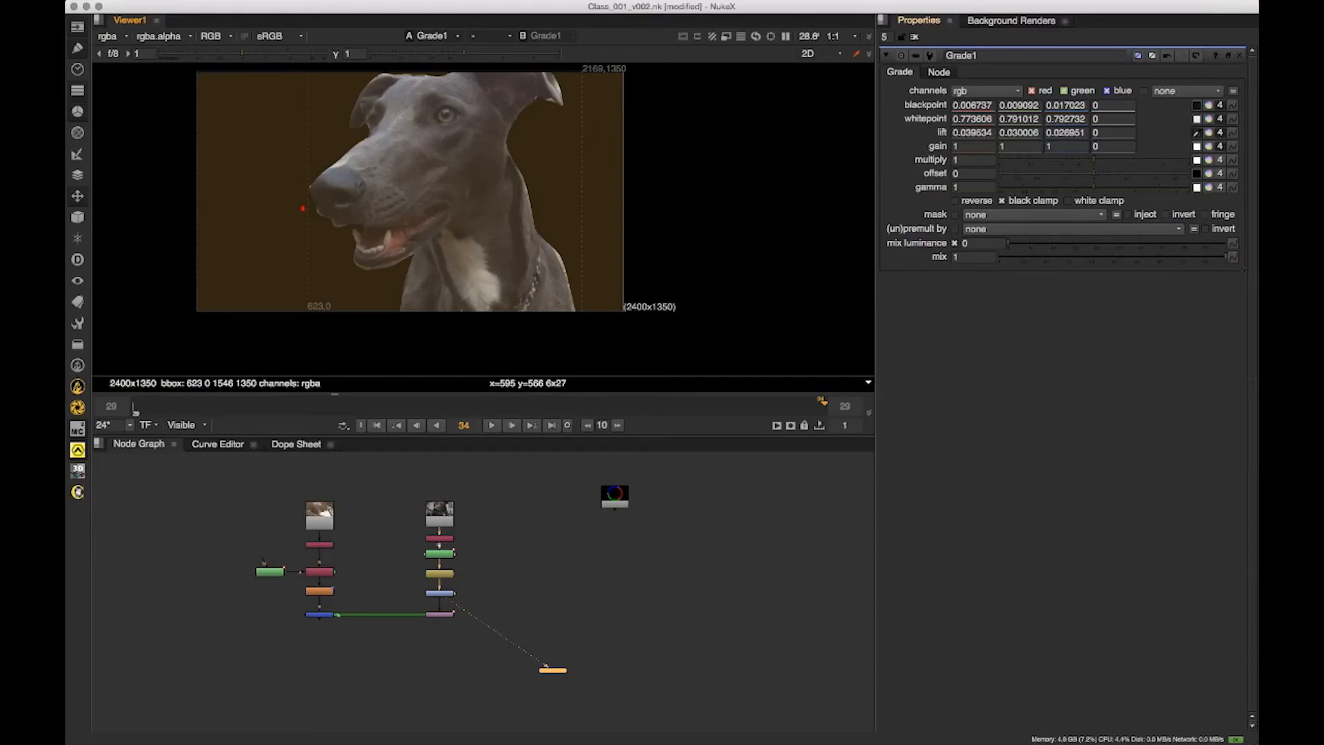
# Step: Try applying Grade1 to the rgba channels and return it to rgb
pyautogui.click(986, 90)
pyautogui.click(992, 142)
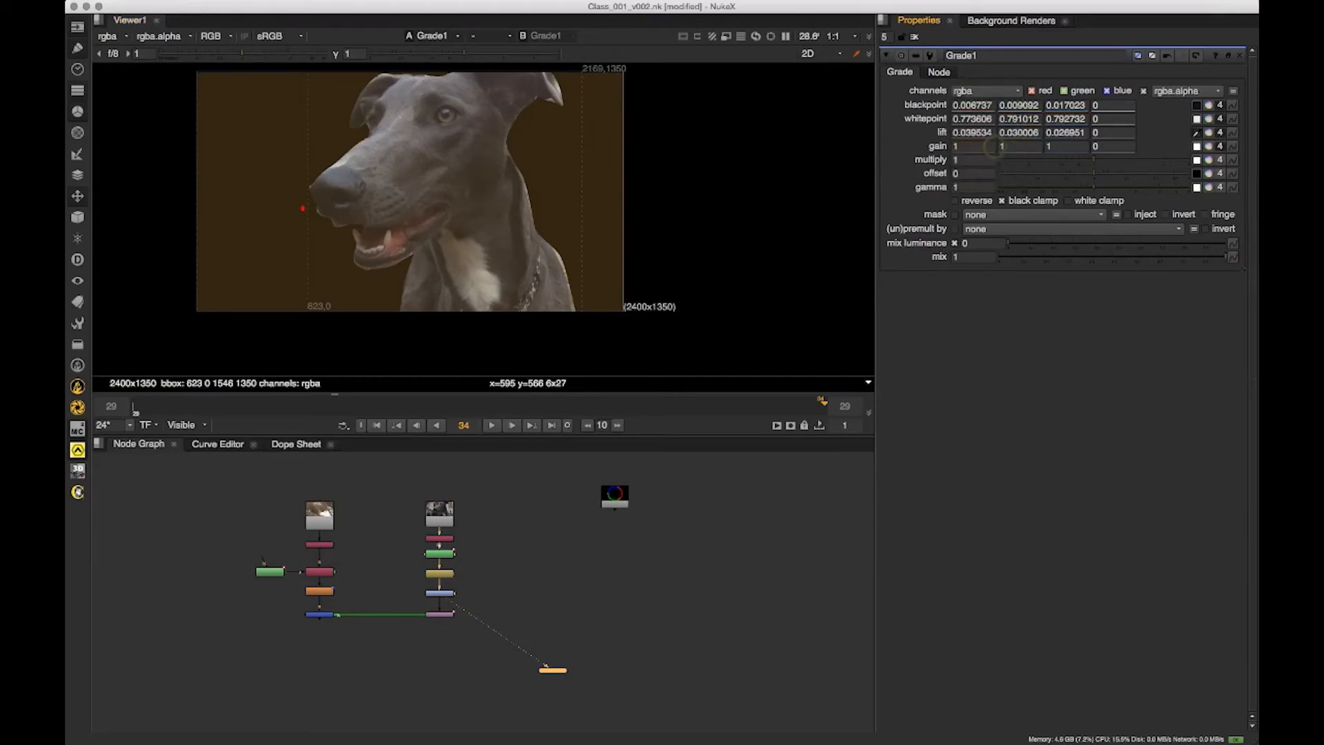
pyautogui.click(987, 90)
pyautogui.click(992, 132)
# Step: Unpremultiply Grade1 by rgba.alpha so the grade stays within the dog's matte
pyautogui.click(1000, 228)
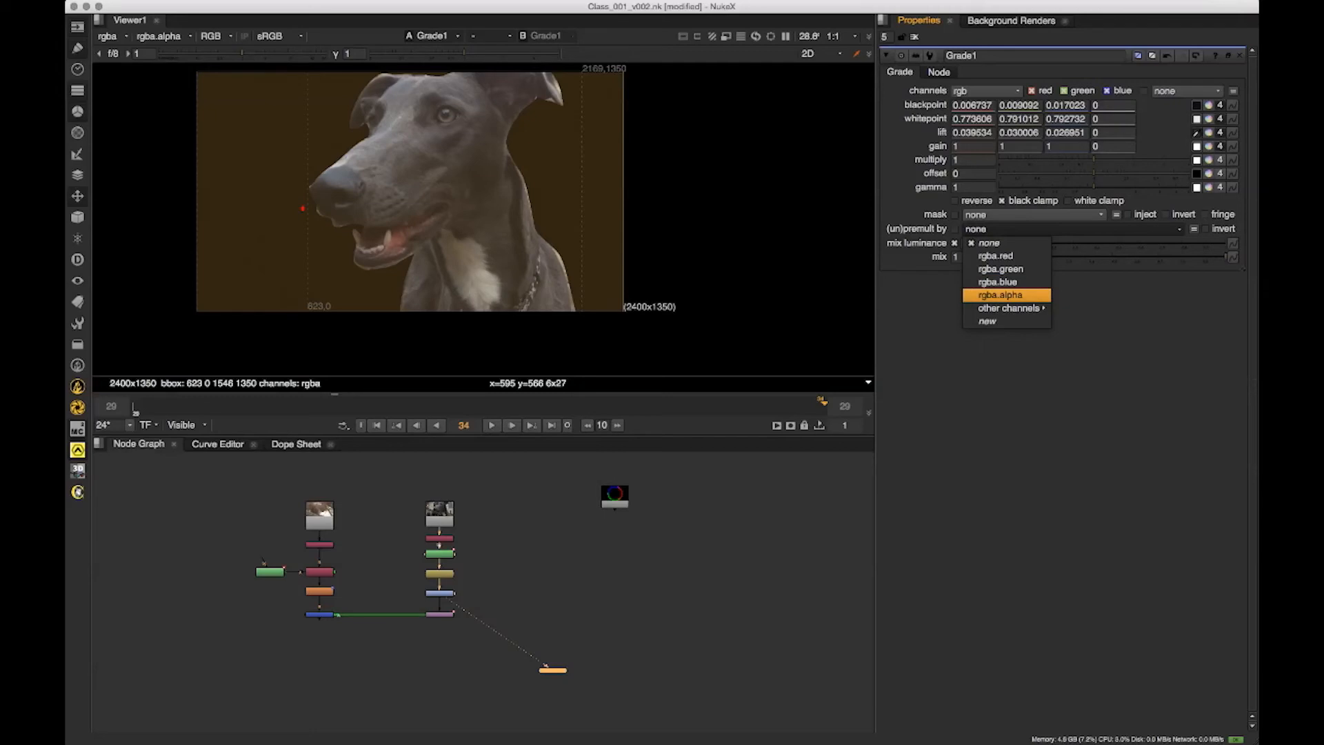
pyautogui.click(1022, 294)
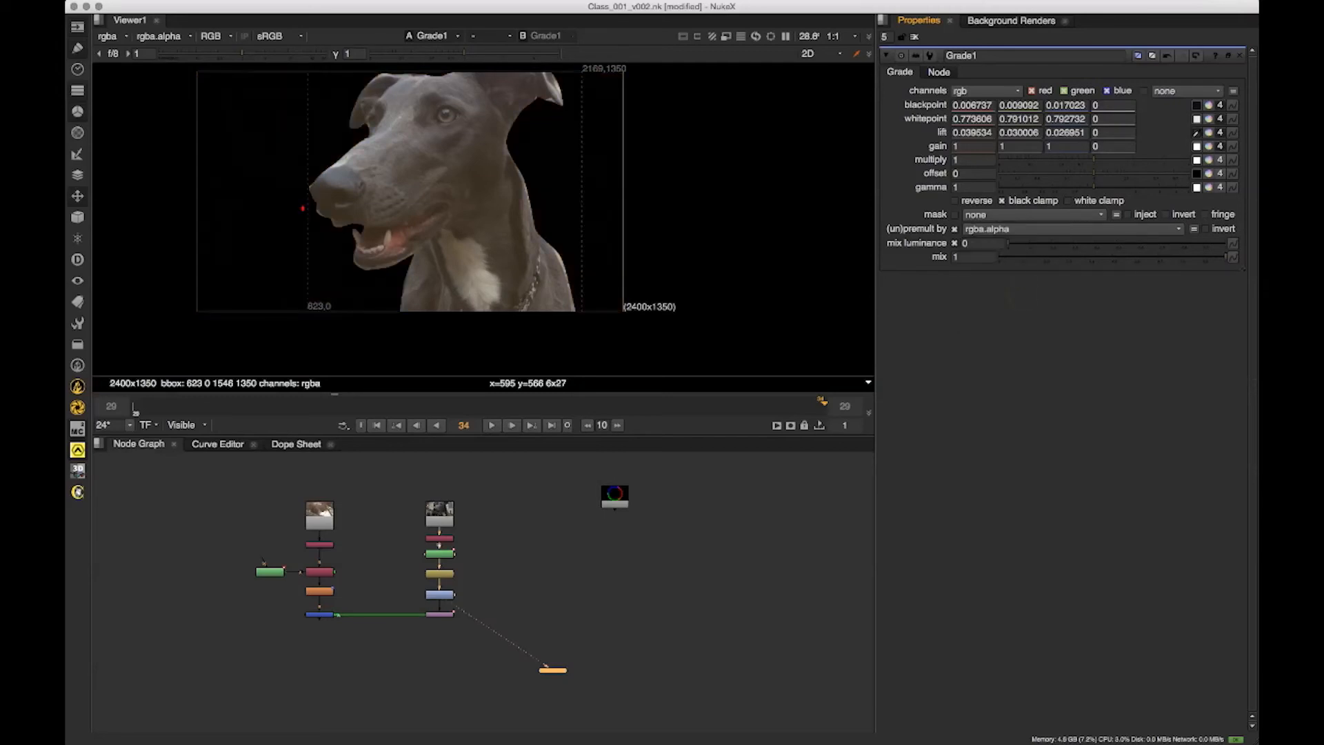
pyautogui.scroll(1, 751, 138)
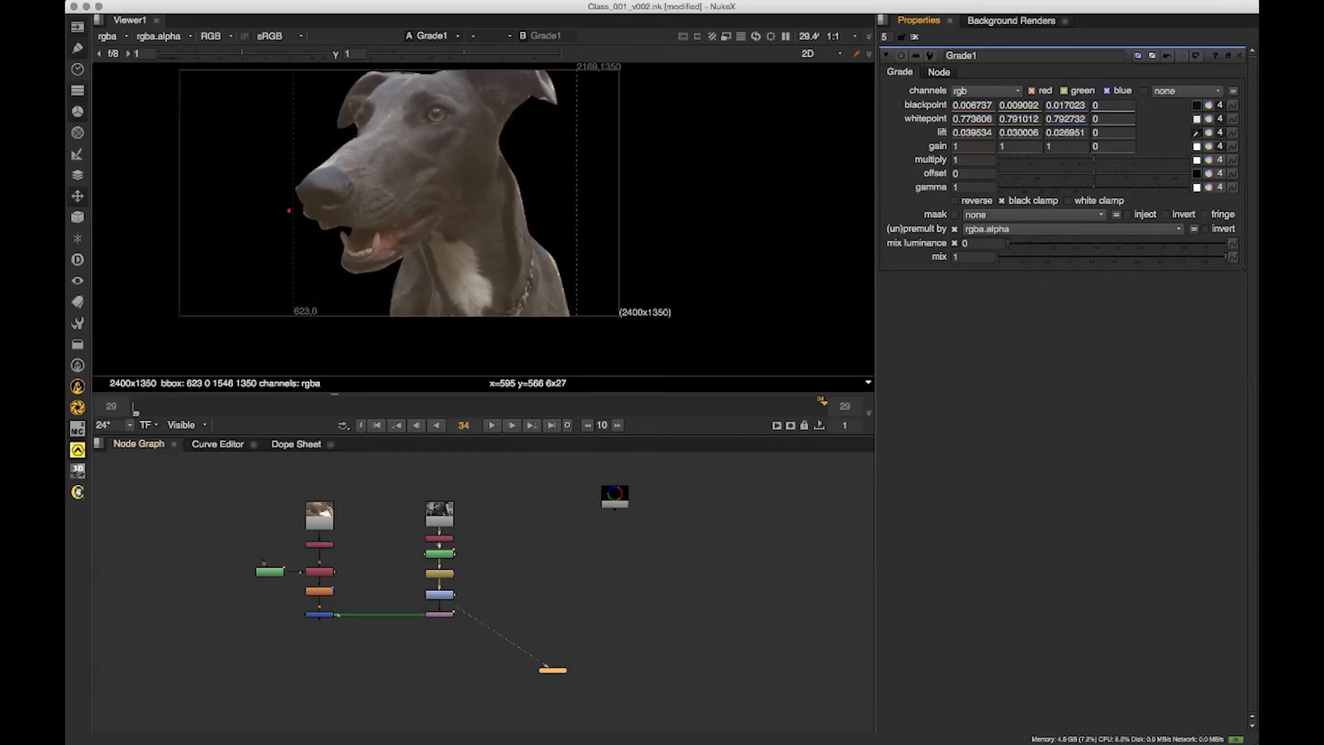
# Step: View the Merge1 composite and inspect the graded dog beside the squirrel
pyautogui.moveTo(495, 567); pyautogui.dragTo(507, 533)
pyautogui.press('1')
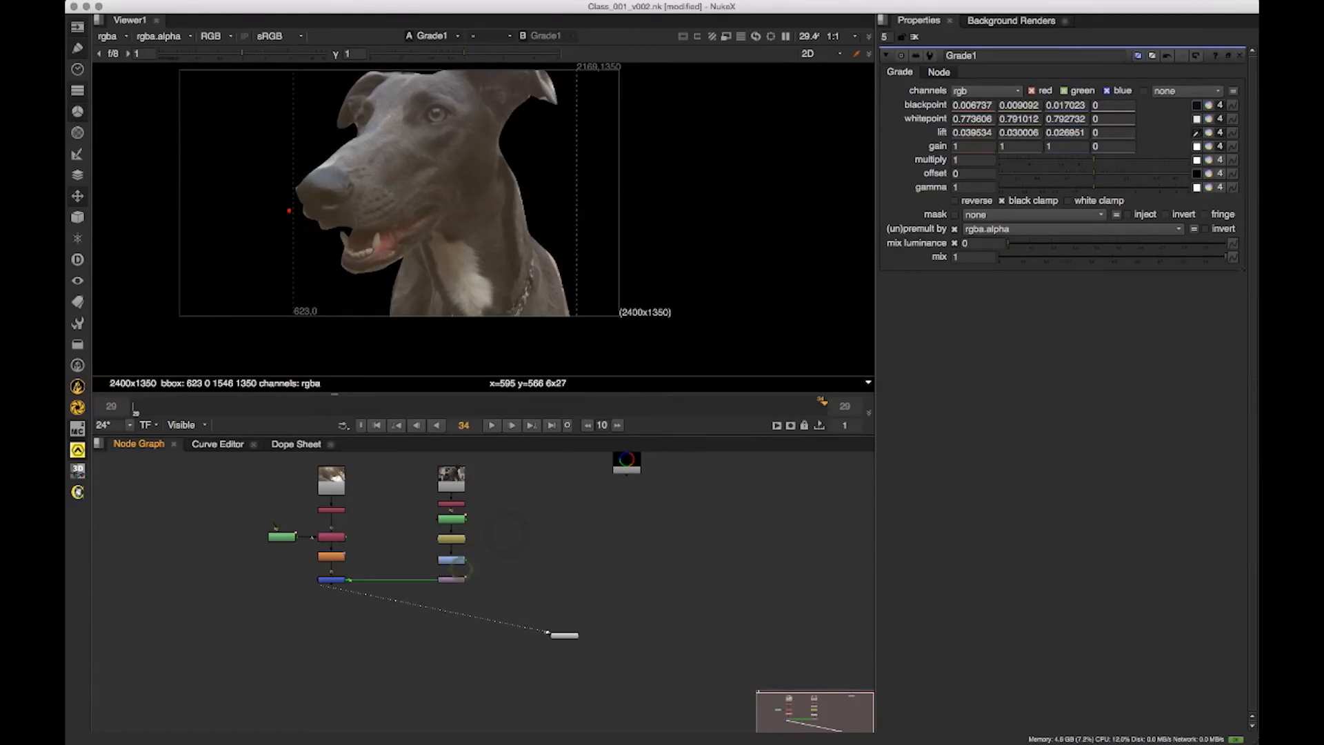
pyautogui.scroll(3, 512, 185)
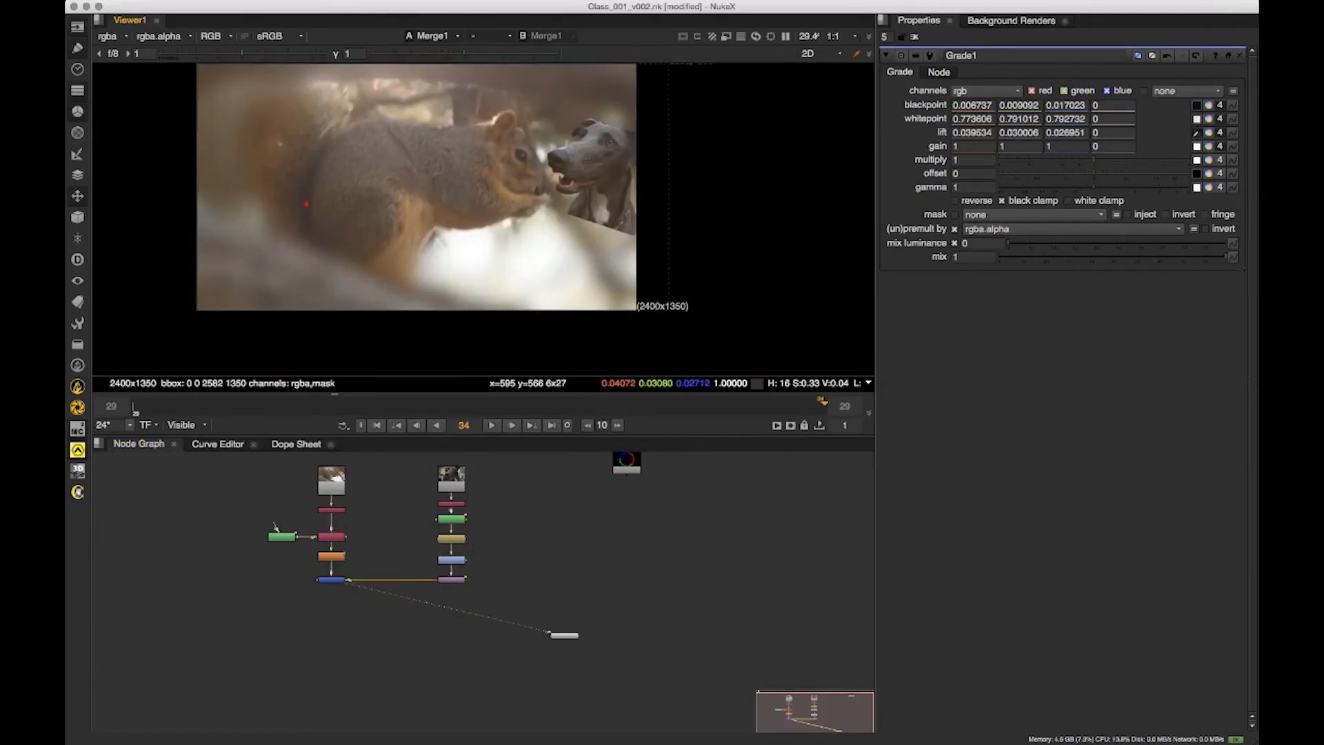
pyautogui.moveTo(538, 151); pyautogui.dragTo(571, 152)
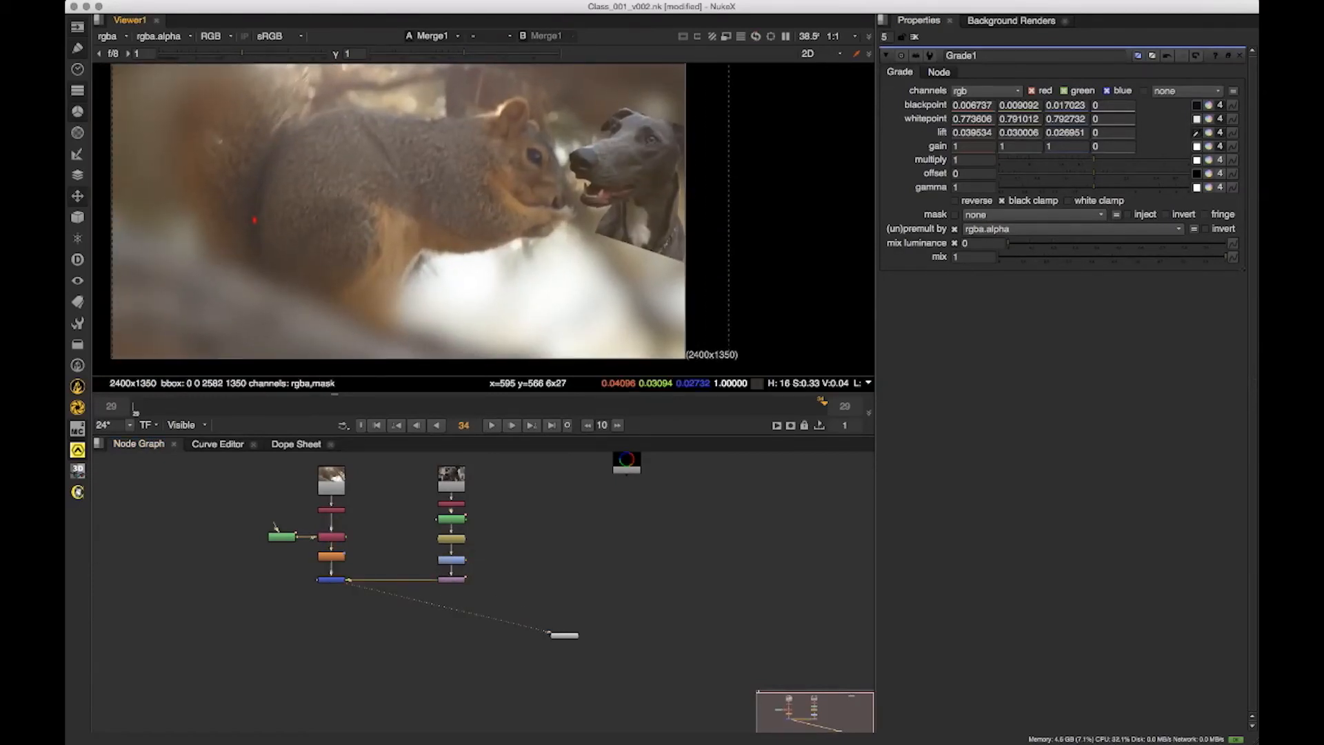
pyautogui.scroll(1, 392, 581)
# Step: Disable and re-enable Grade1 repeatedly to compare the dog with and without the grade in the composite
pyautogui.doubleClick(451, 562)
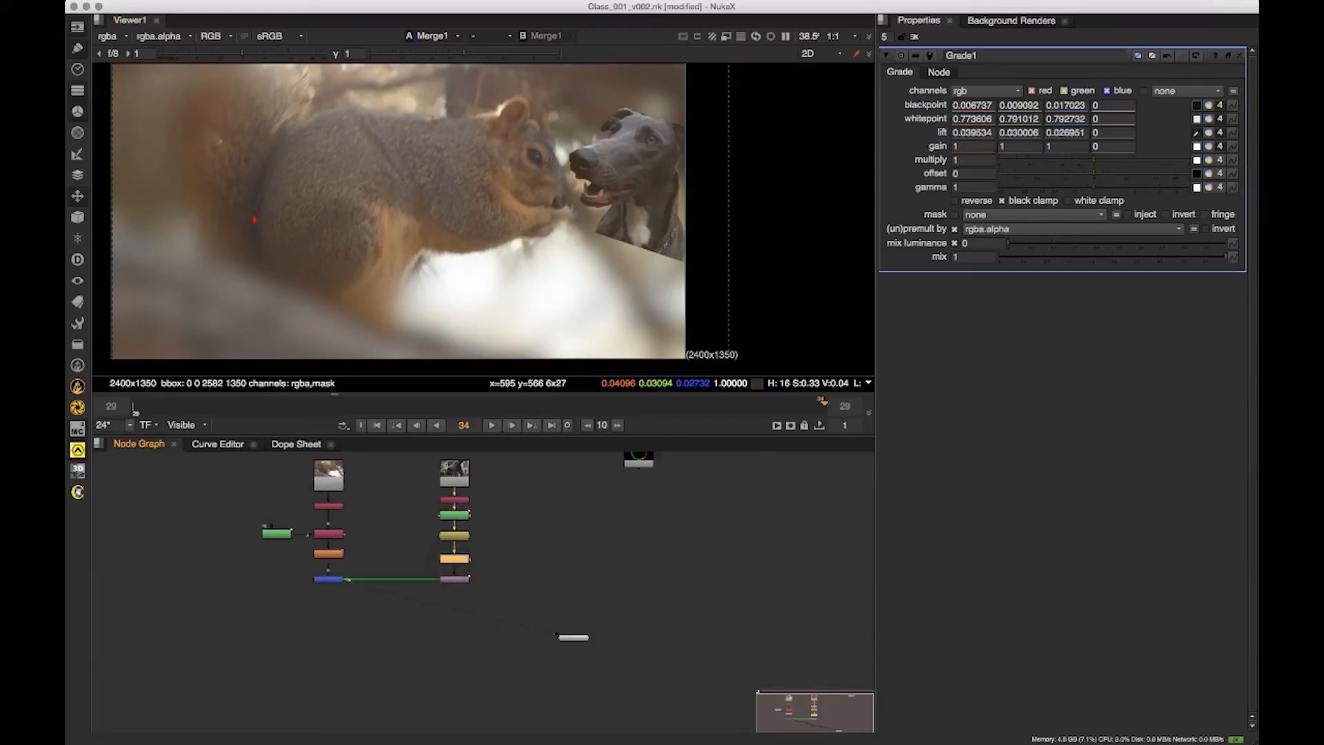
pyautogui.scroll(2, 451, 514)
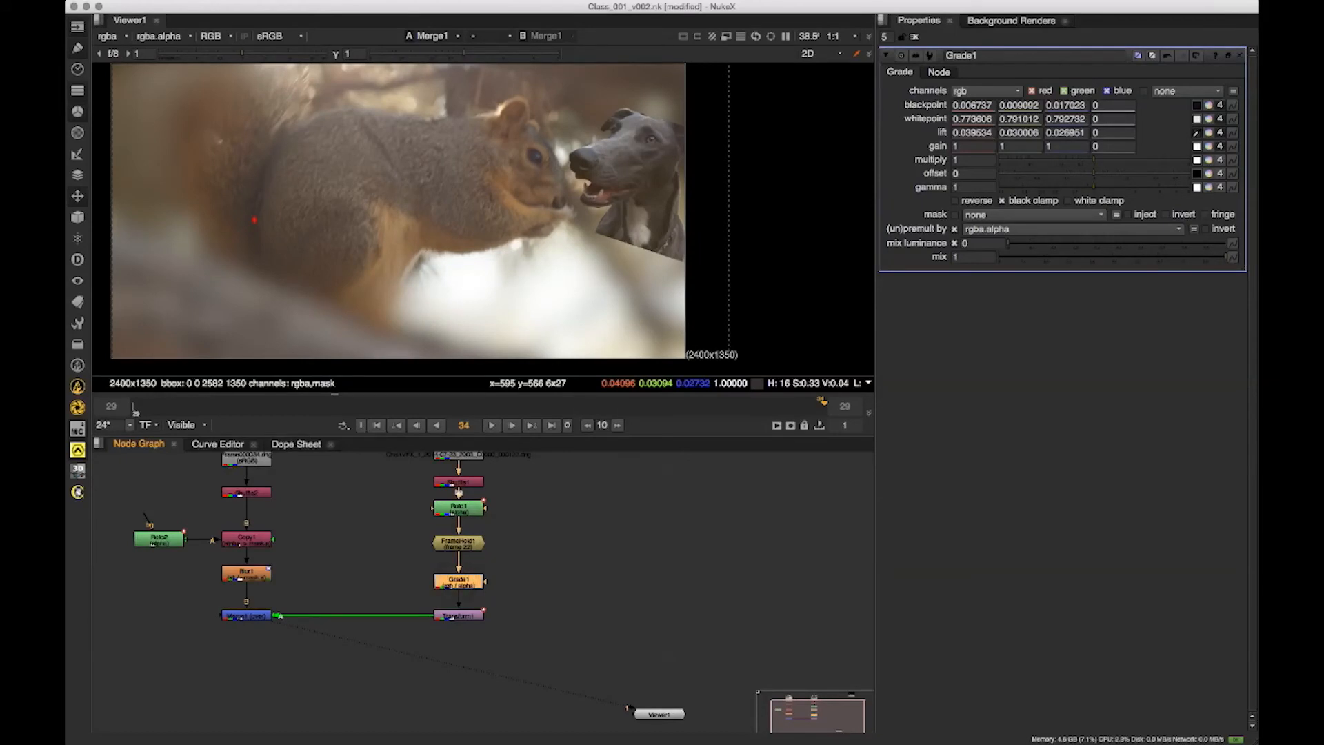
pyautogui.press('d')
pyautogui.press('d')
pyautogui.press('d')
pyautogui.press('d')
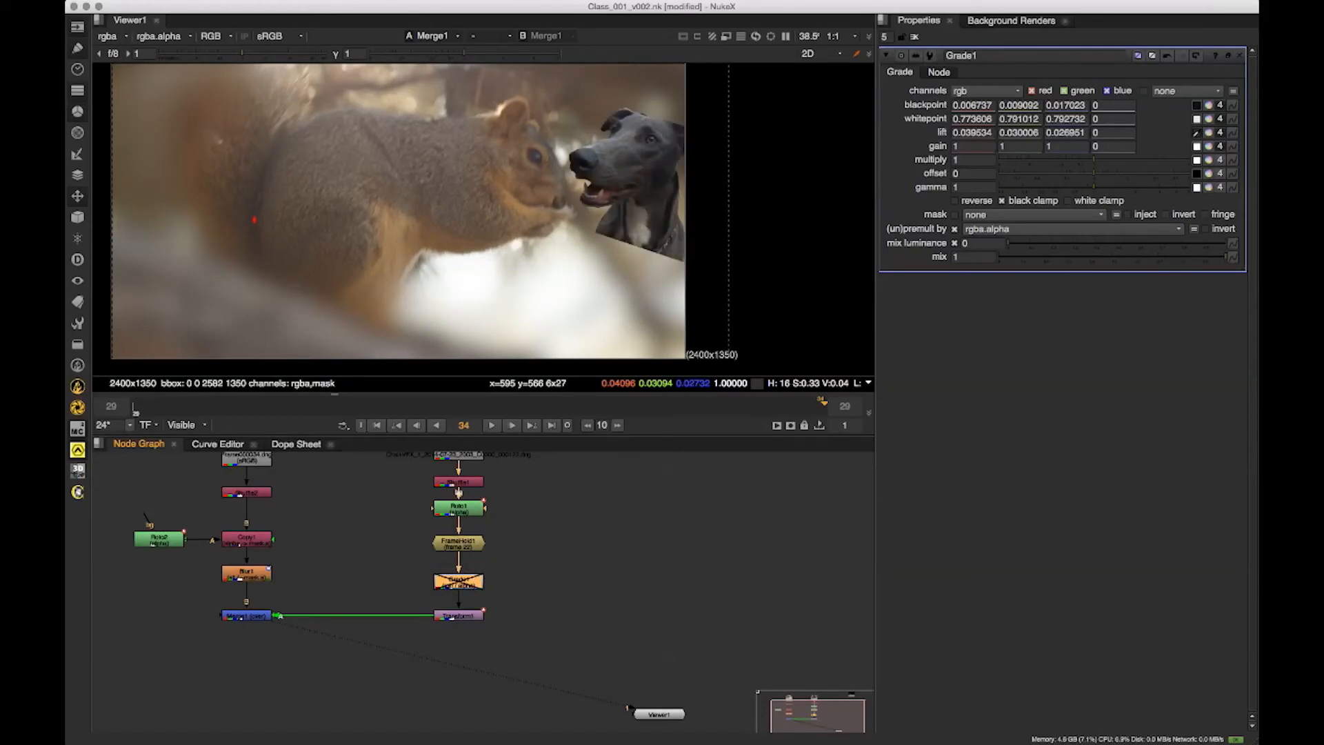
pyautogui.press('d')
pyautogui.press('d')
pyautogui.press('d')
pyautogui.press('d')
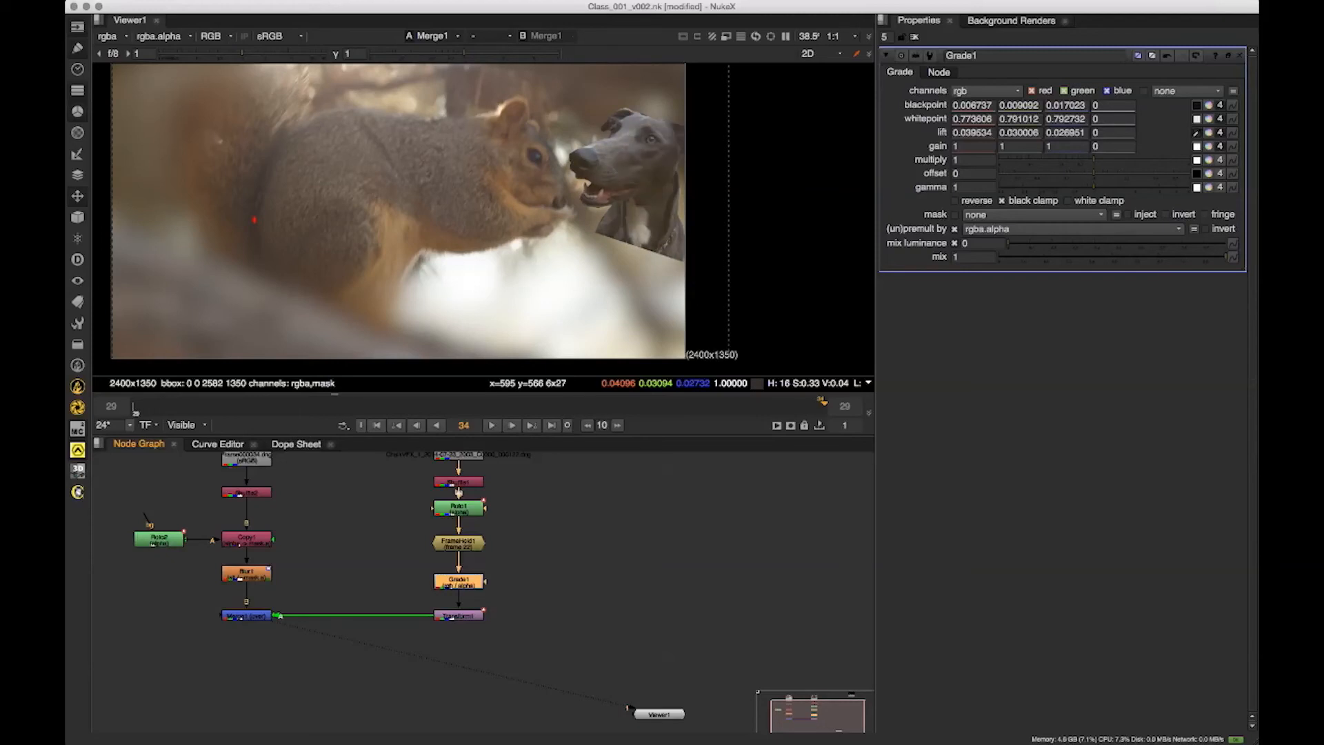
pyautogui.press('d')
pyautogui.press('d')
pyautogui.press('d')
pyautogui.press('d')
pyautogui.press('d')
pyautogui.press('d')
pyautogui.moveTo(254, 220); pyautogui.dragTo(314, 268)
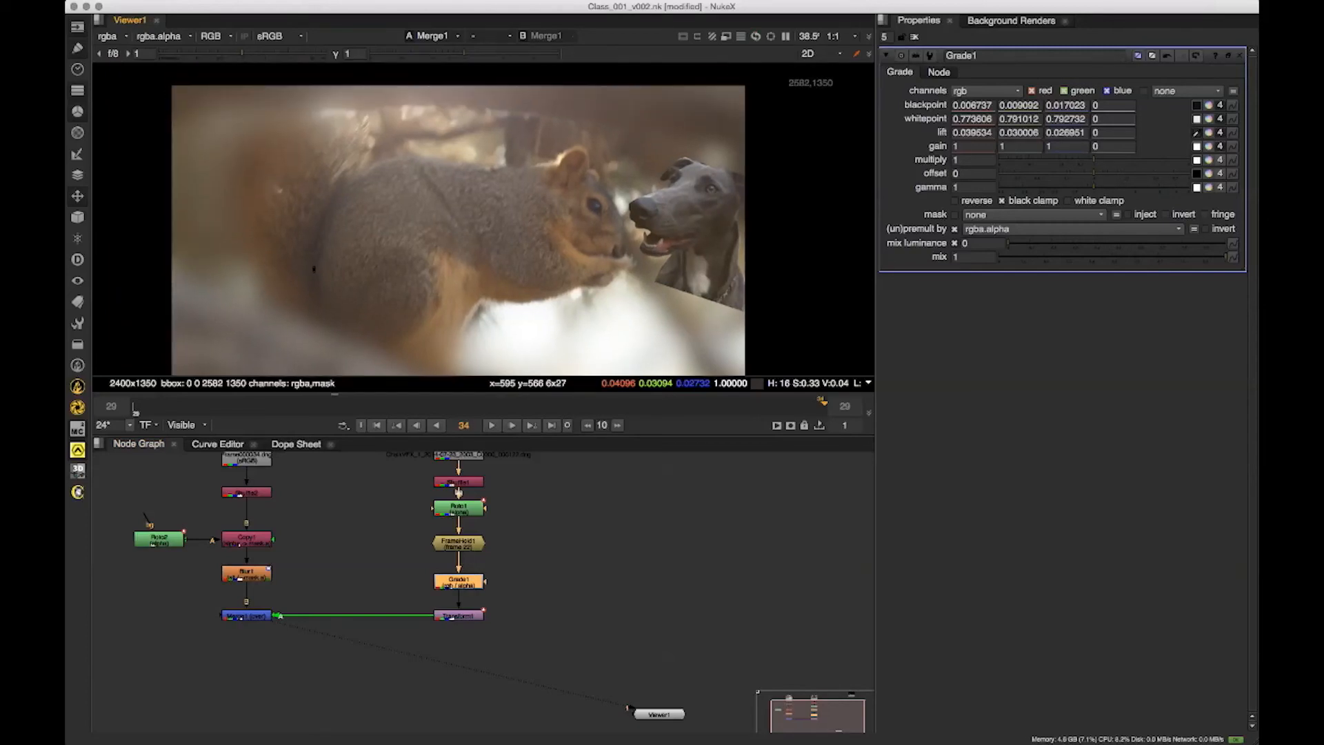
pyautogui.press('d')
pyautogui.press('d')
pyautogui.press('d')
pyautogui.press('d')
pyautogui.scroll(-1, 871, 180)
pyautogui.scroll(-1, 673, 296)
pyautogui.moveTo(673, 296); pyautogui.dragTo(660, 249)
# Step: Deselect Grade1 and reposition the Viewer1 node below the squirrel branch to clear space under Merge1
pyautogui.click(523, 608)
pyautogui.moveTo(524, 608); pyautogui.dragTo(569, 585)
pyautogui.scroll(-1, 568, 585)
pyautogui.moveTo(598, 276); pyautogui.dragTo(569, 262)
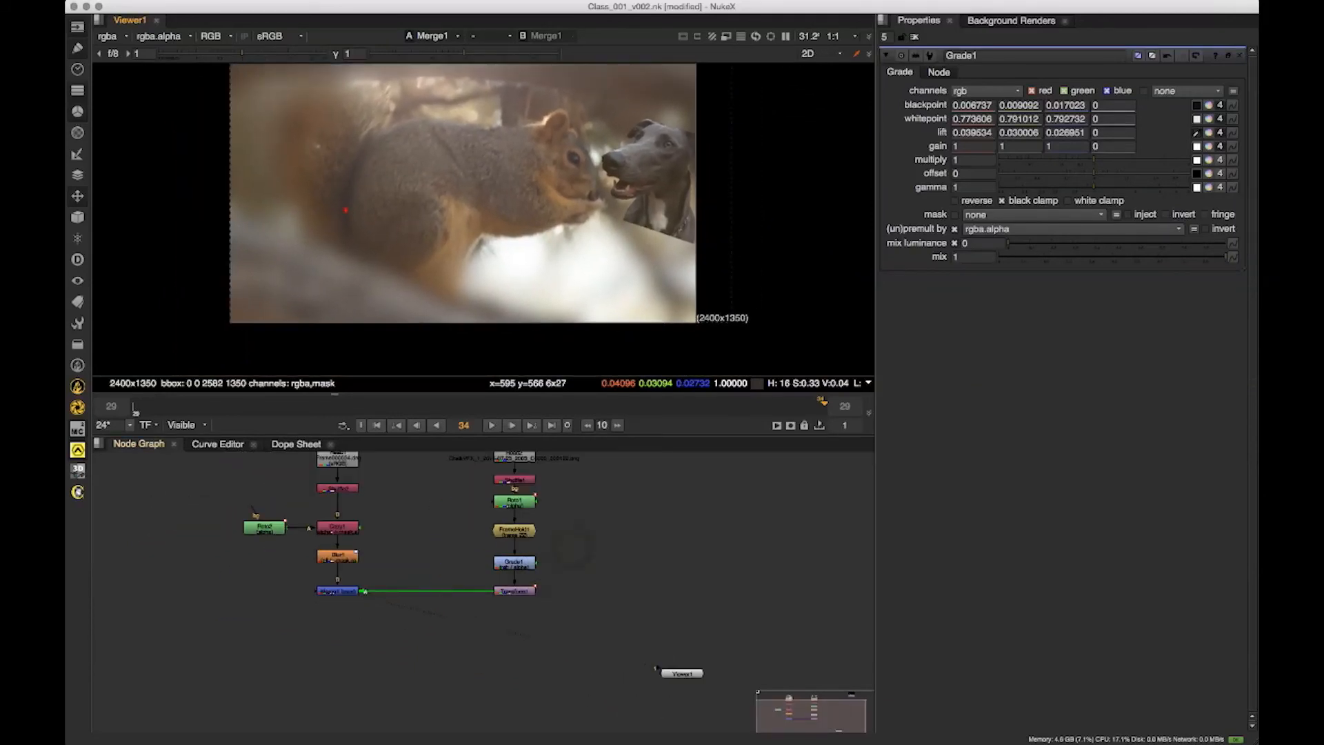
pyautogui.moveTo(691, 681); pyautogui.dragTo(607, 709)
pyautogui.moveTo(570, 262); pyautogui.dragTo(575, 308)
pyautogui.moveTo(538, 632); pyautogui.dragTo(578, 627)
pyautogui.click(376, 659)
pyautogui.click(376, 644)
pyautogui.click(404, 633)
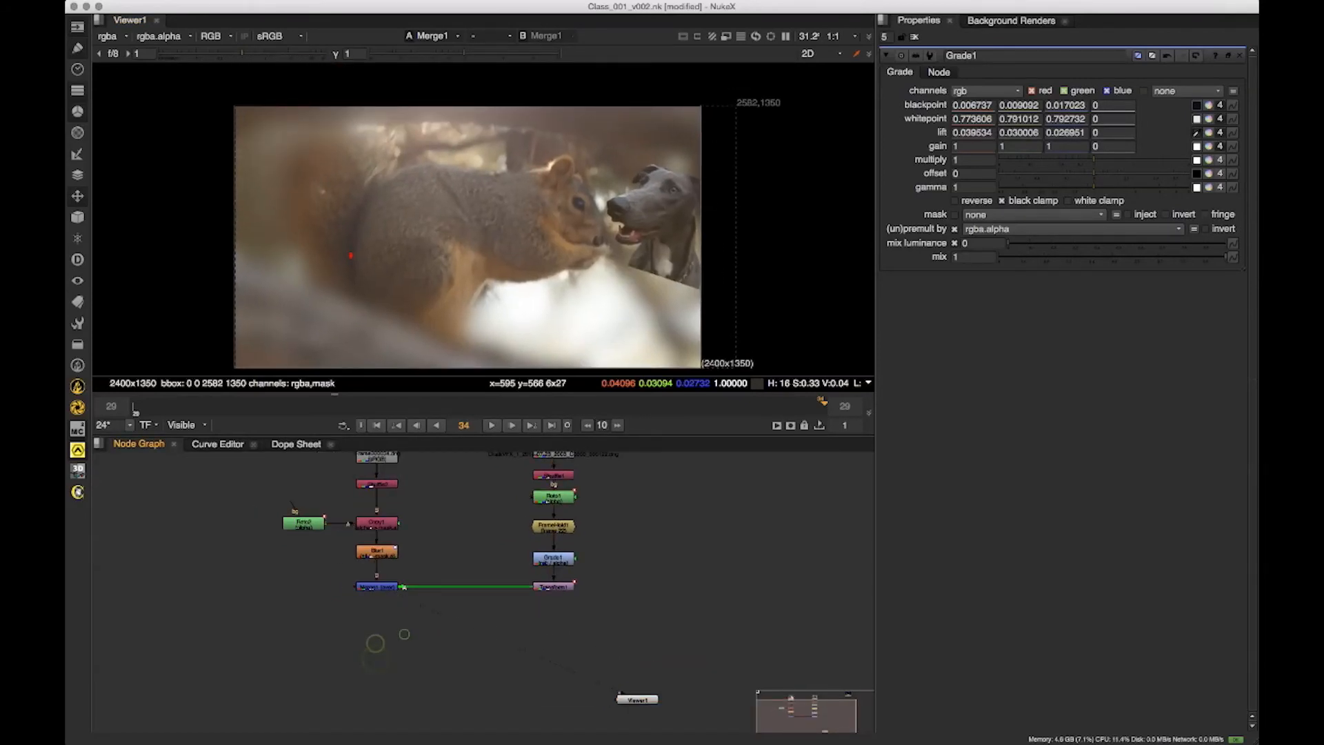
pyautogui.moveTo(631, 699); pyautogui.dragTo(314, 677)
# Step: Add a ColorCorrect node and insert it between Merge1 and Viewer1
pyautogui.click(408, 629)
pyautogui.click(379, 621)
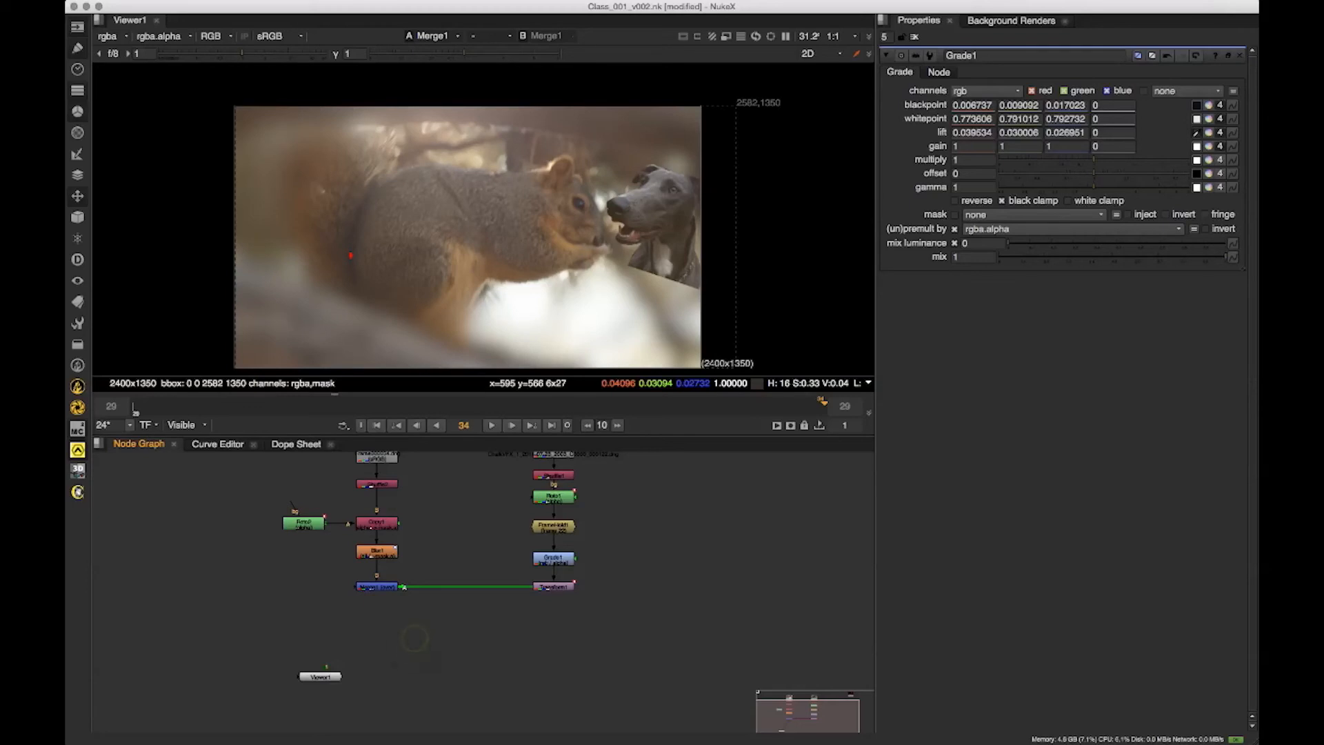
pyautogui.click(77, 111)
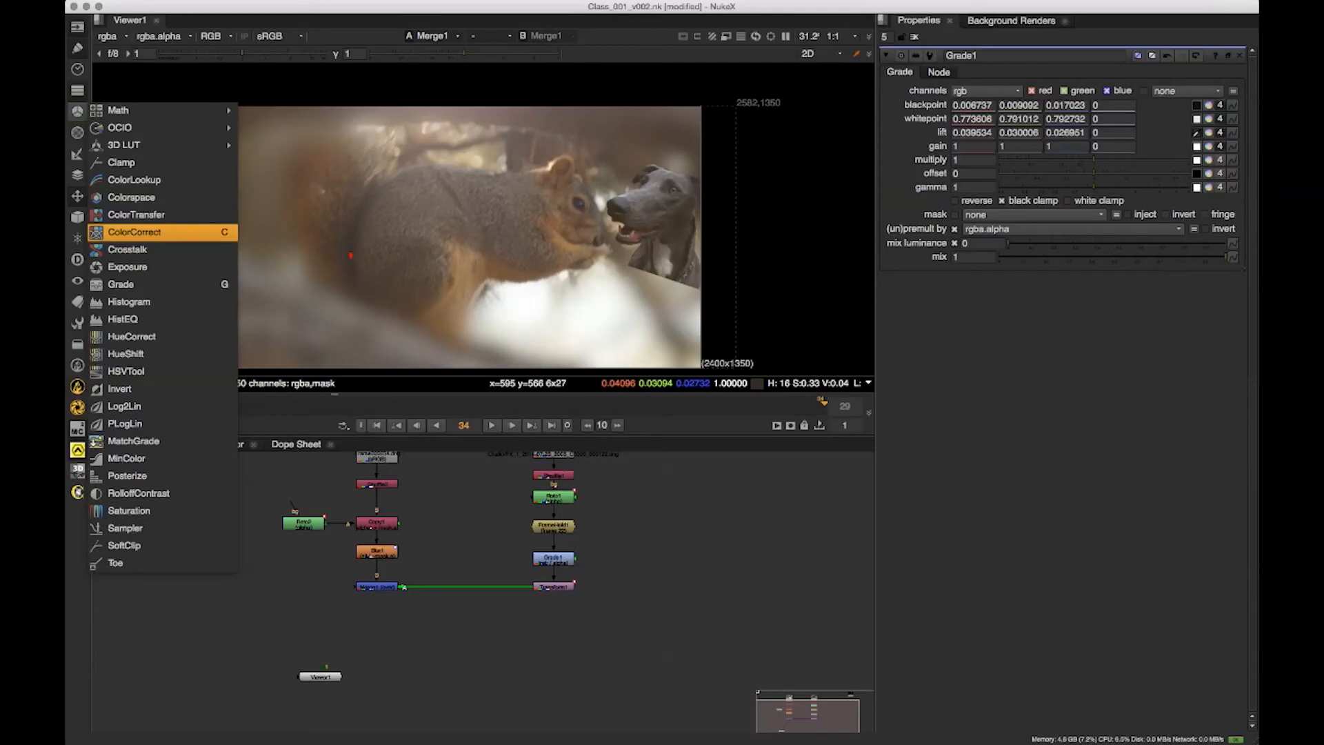
pyautogui.click(134, 232)
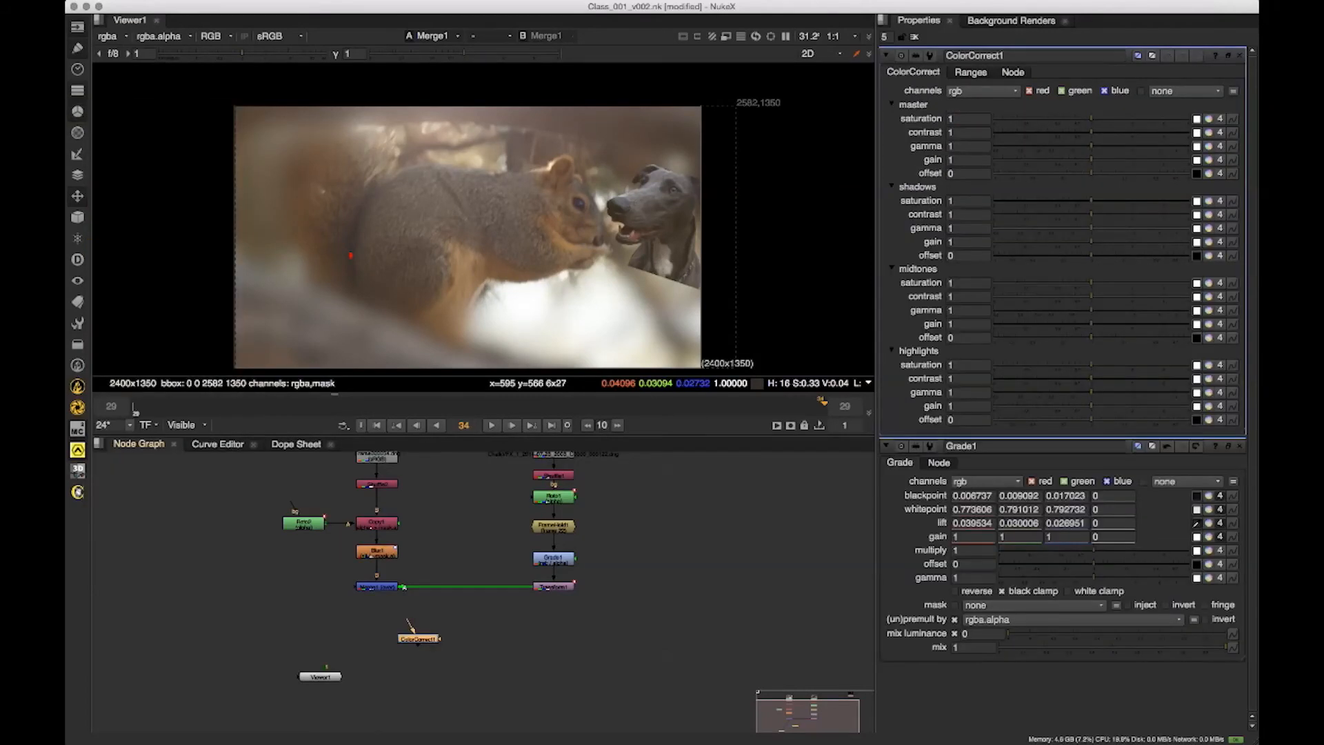
pyautogui.moveTo(419, 639); pyautogui.dragTo(376, 624)
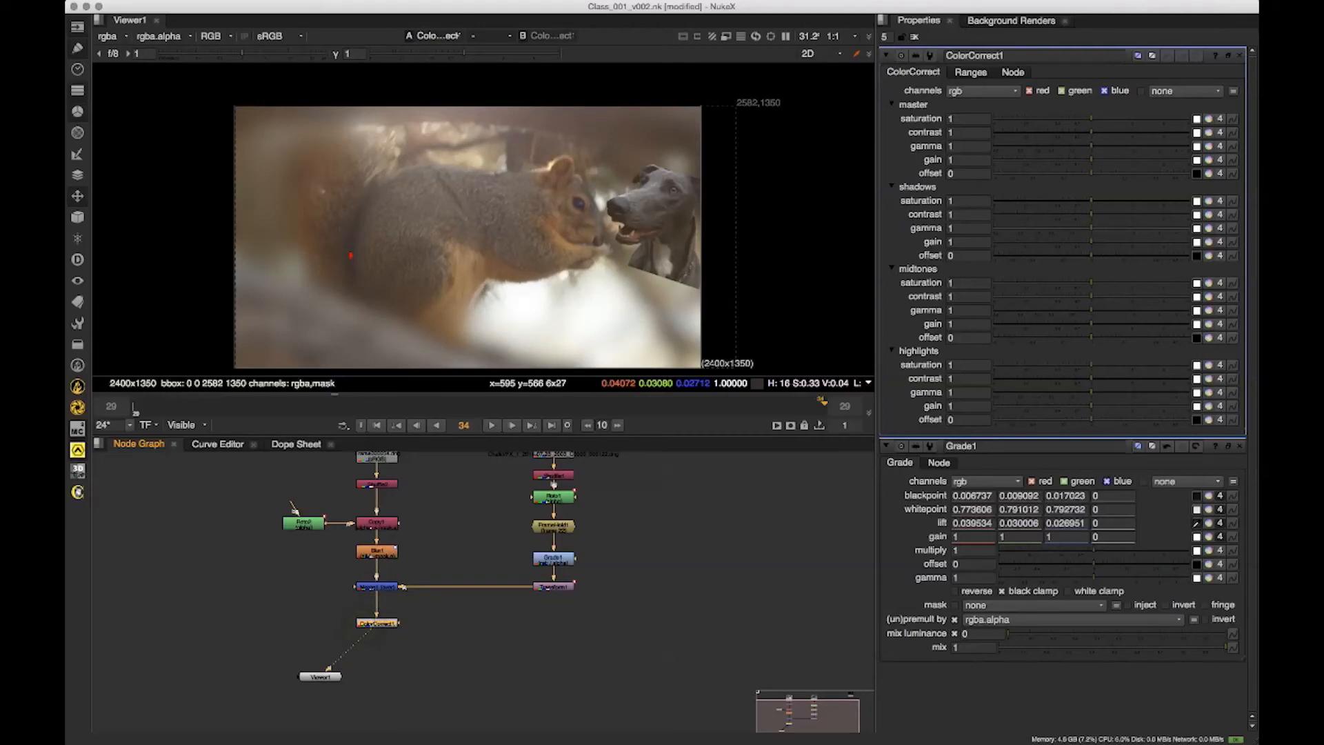
pyautogui.moveTo(554, 485); pyautogui.dragTo(569, 500)
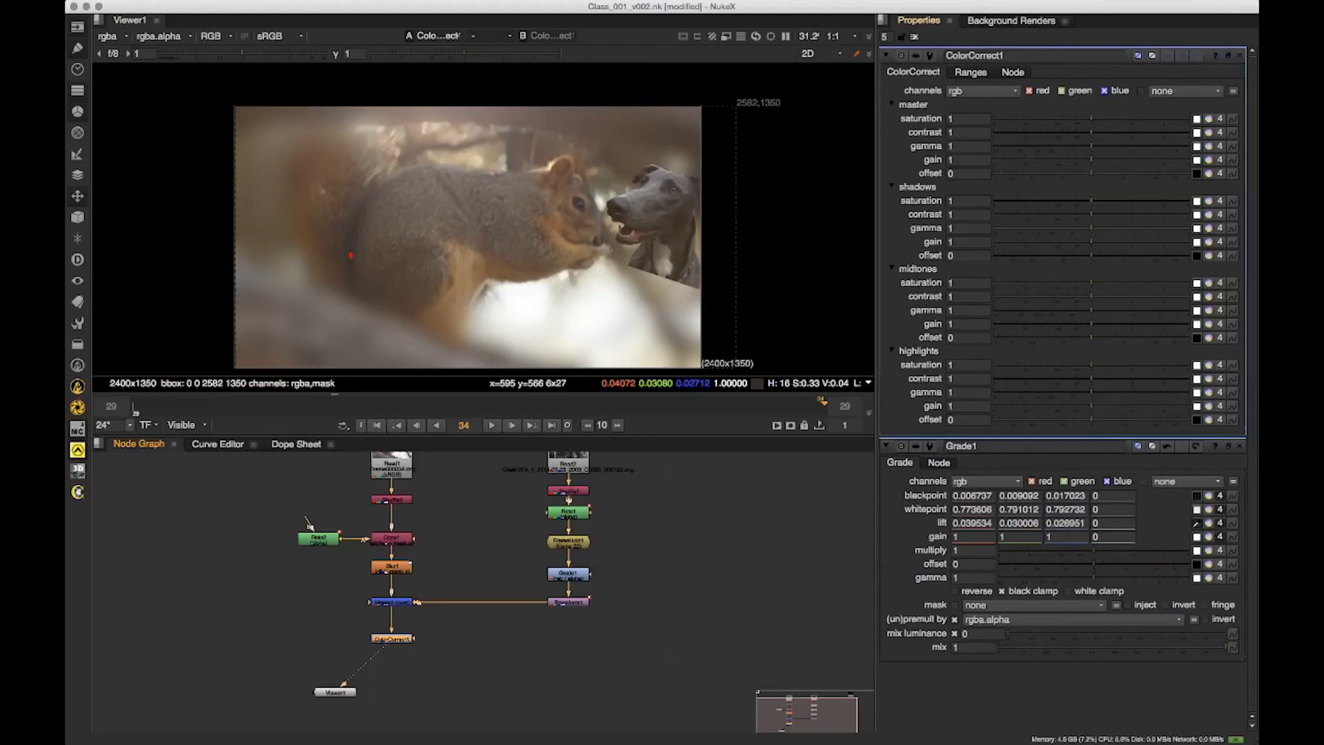
# Step: Sample the squirrel's fur, and reshape ColorCorrect1's ranges so shadows end near 0.2 and highlights start near 0.42
pyautogui.click(970, 72)
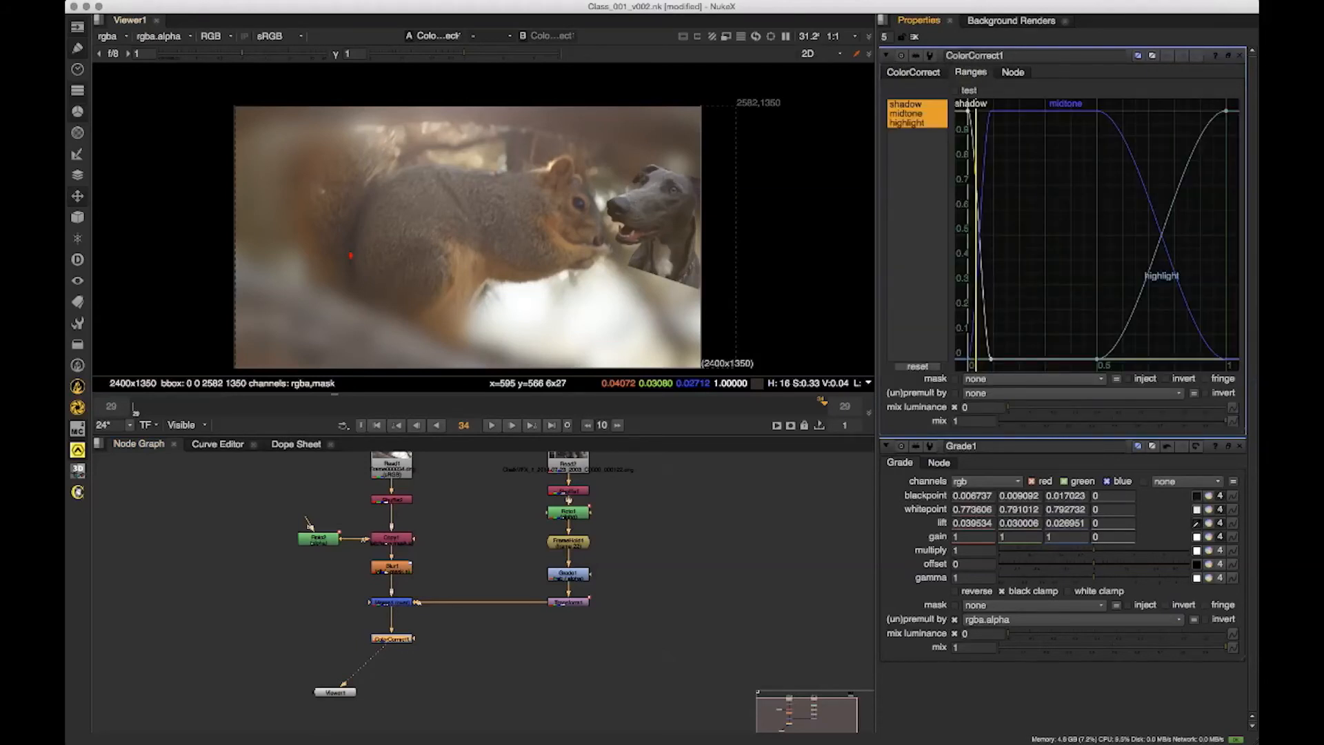
pyautogui.keyDown('ctrl'); pyautogui.click(489, 271); pyautogui.keyUp('ctrl')
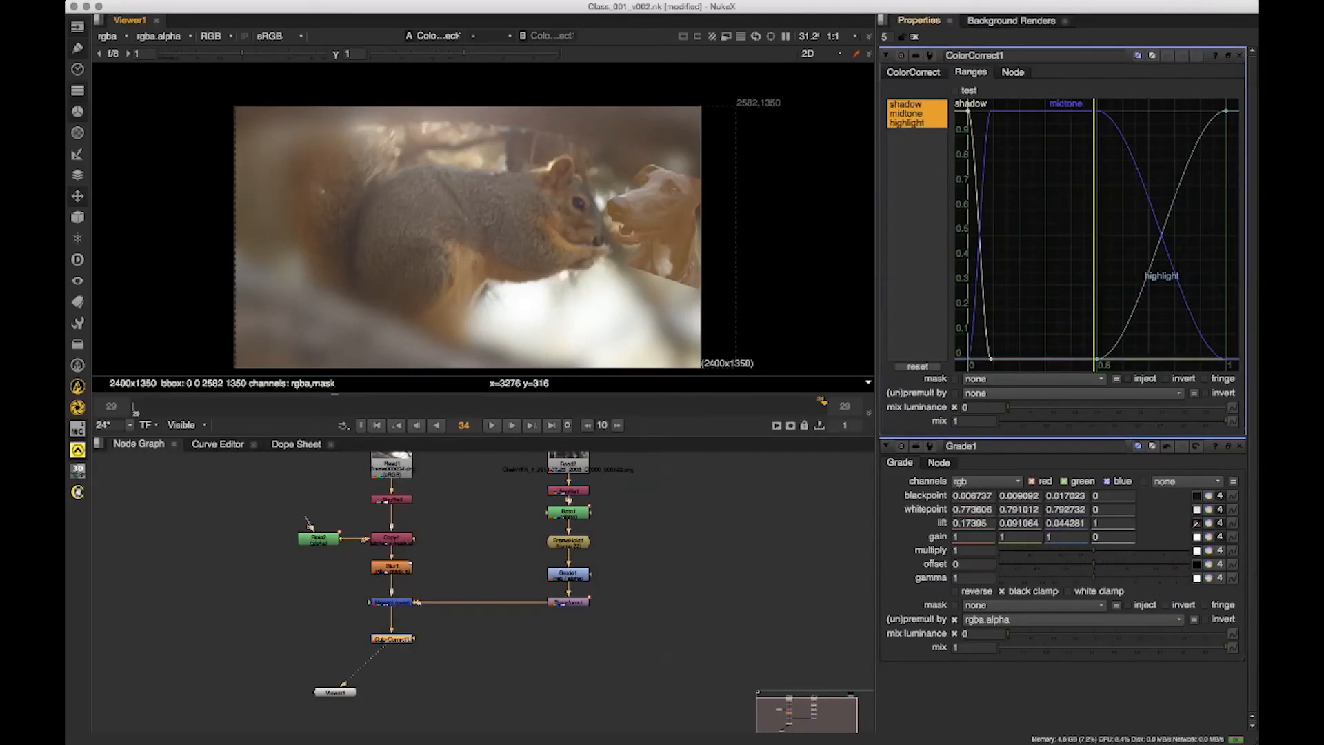
pyautogui.moveTo(992, 359); pyautogui.dragTo(1077, 359)
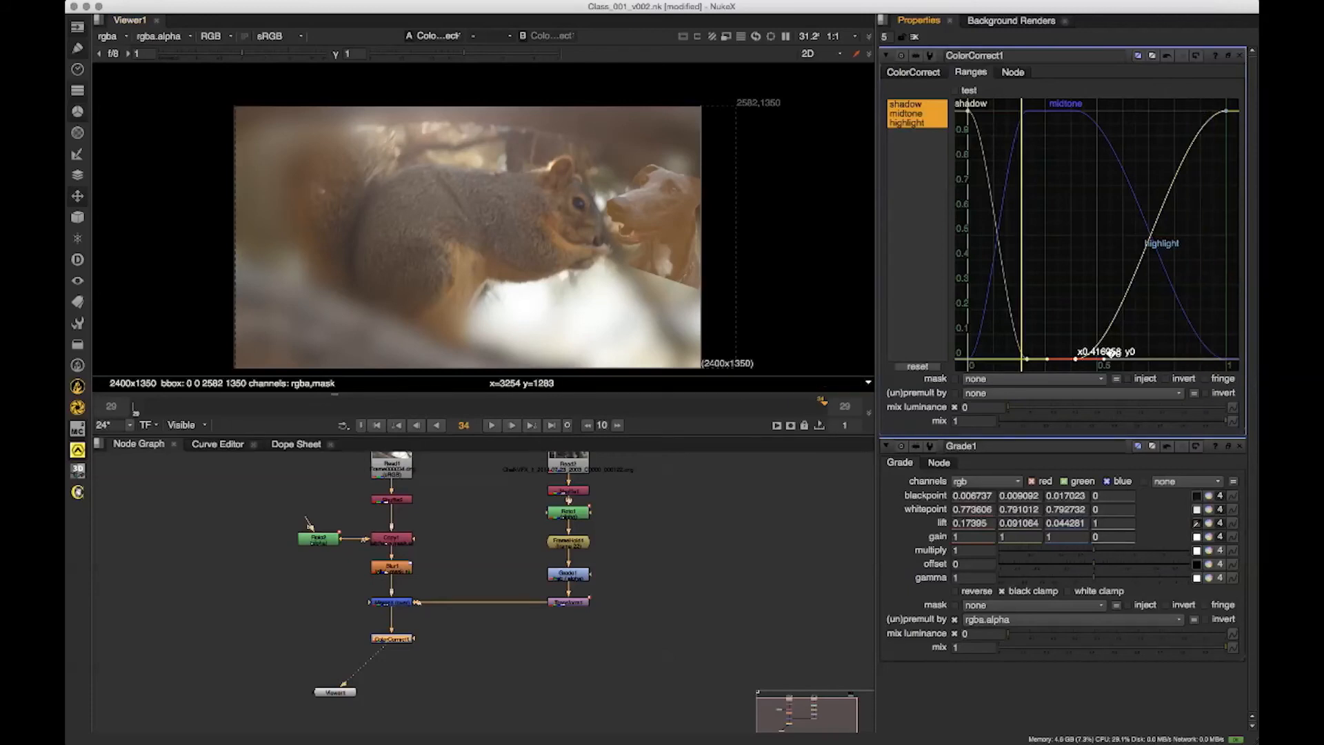
# Step: Tint ColorCorrect1's highlights gain blue (0.581389, 0.715063, 1), with highlights saturation 1.02 and master saturation 0.39
pyautogui.click(914, 72)
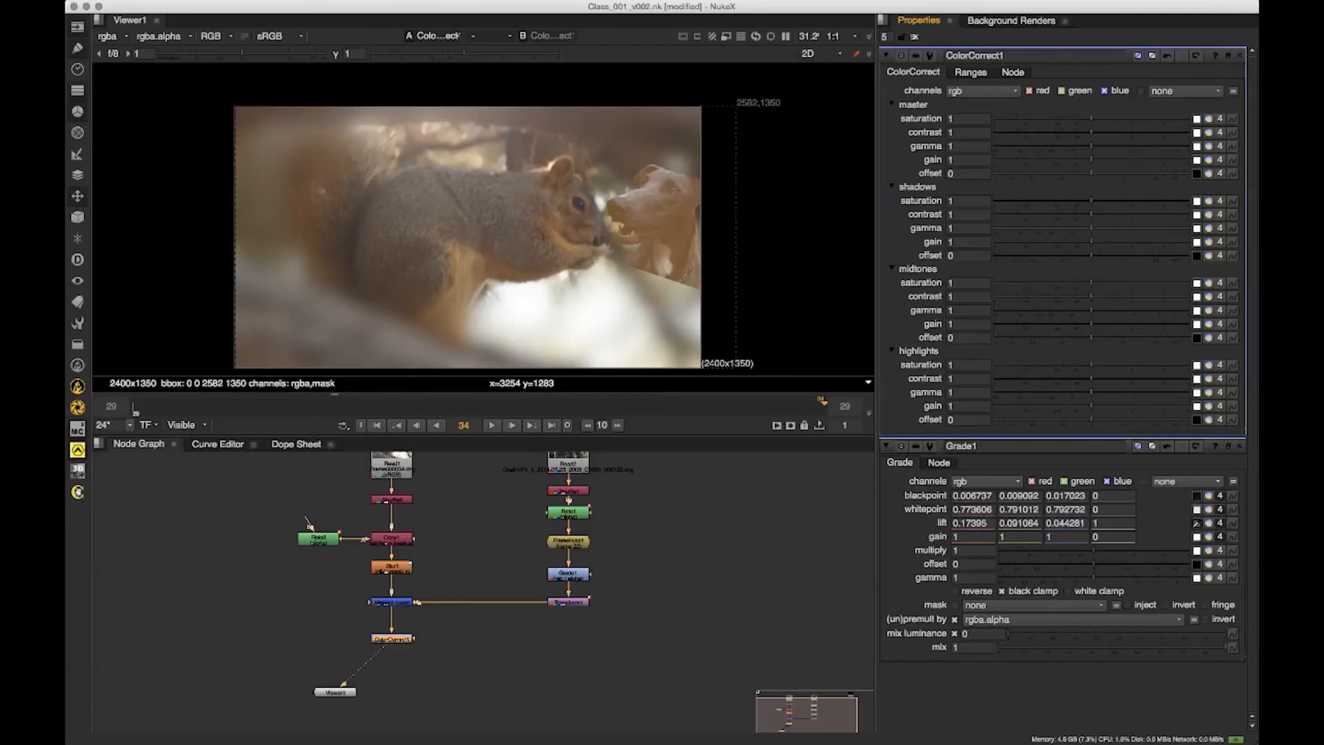
pyautogui.moveTo(1089, 366)
pyautogui.mouseDown()
pyautogui.moveTo(1027, 366)
pyautogui.moveTo(1063, 365)
pyautogui.mouseUp()
pyautogui.click(1208, 406)
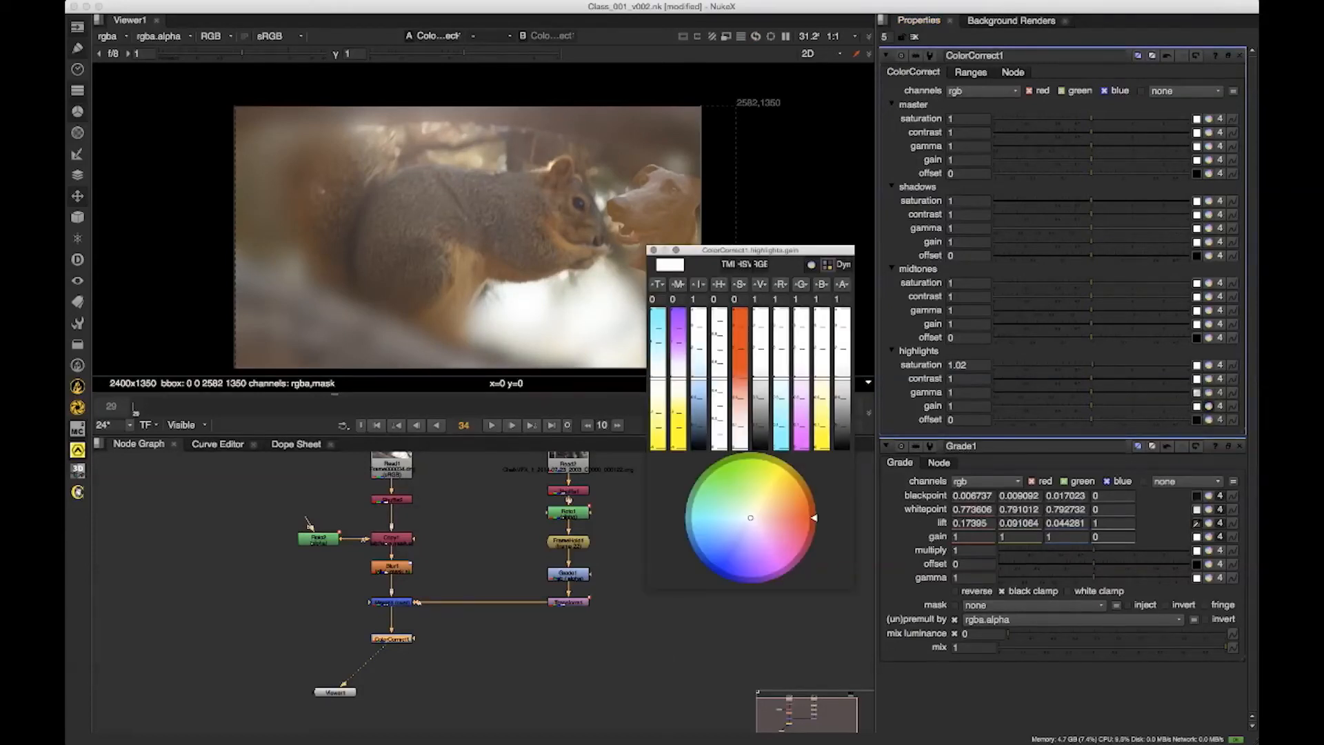
pyautogui.moveTo(751, 516)
pyautogui.mouseDown()
pyautogui.moveTo(796, 527)
pyautogui.moveTo(752, 518)
pyautogui.moveTo(733, 533)
pyautogui.mouseUp()
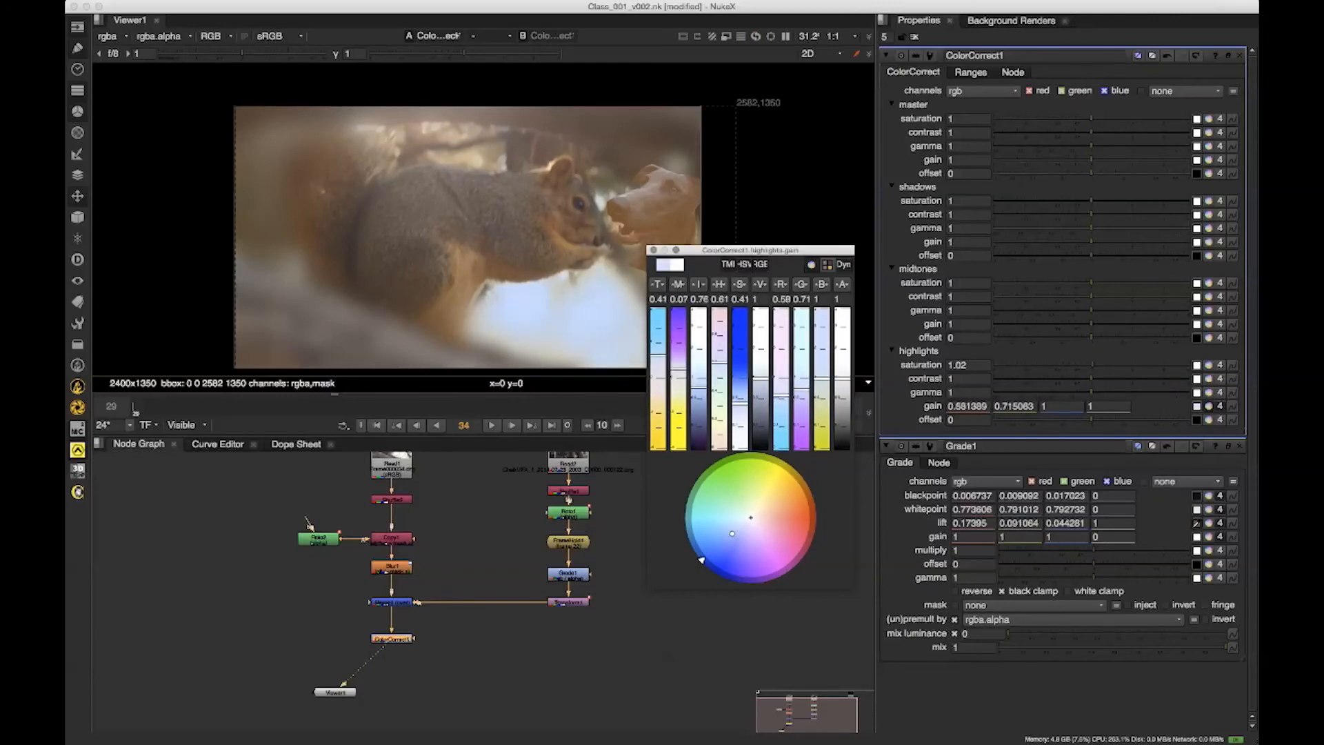
pyautogui.click(654, 250)
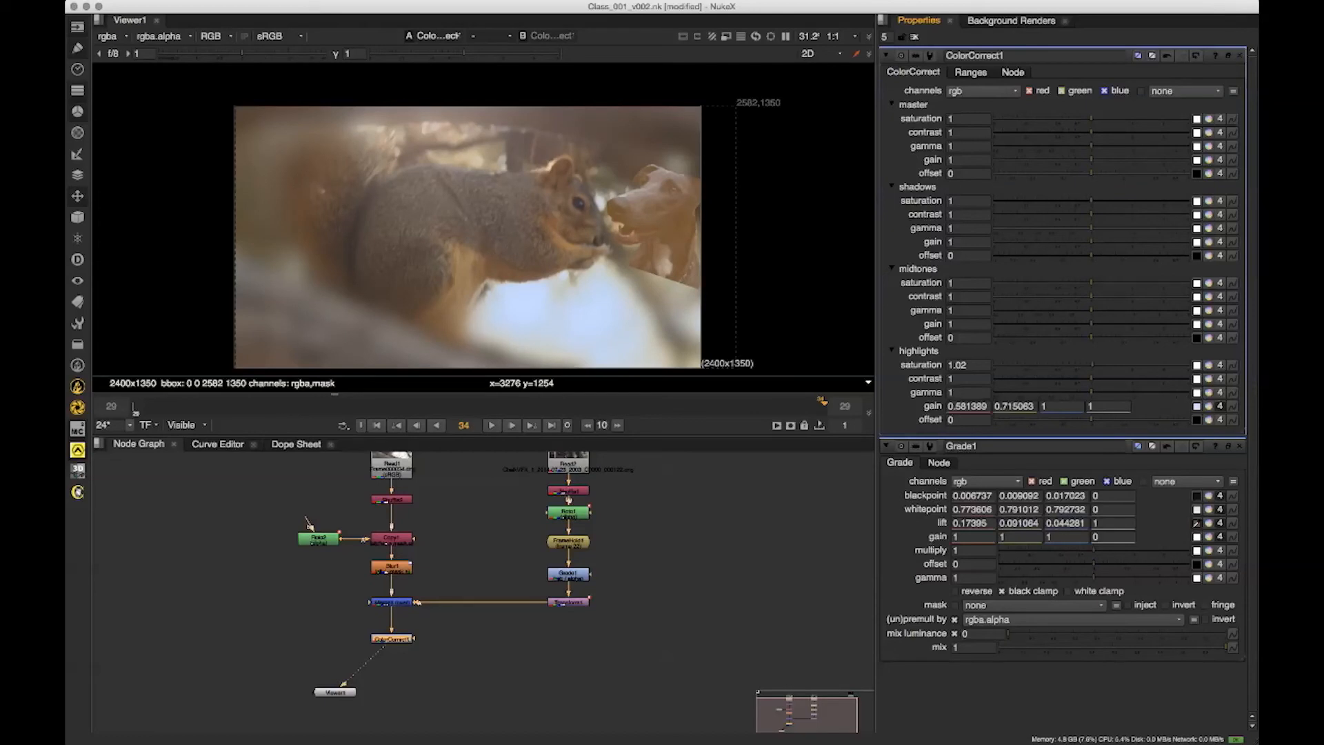
pyautogui.moveTo(1085, 114); pyautogui.dragTo(1056, 119)
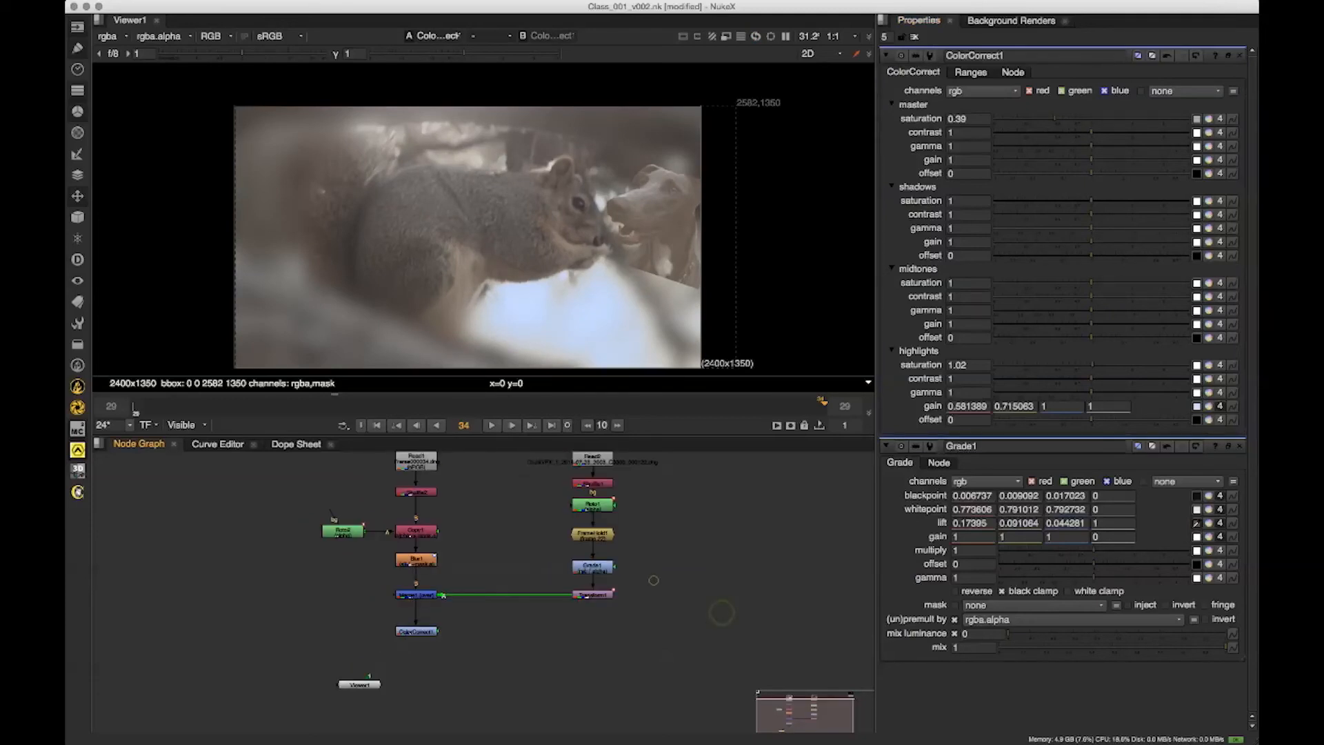
# Step: Set Grade1's multiply to 1.86 and collapse the Grade1 and ColorCorrect1 properties
pyautogui.doubleClick(594, 564)
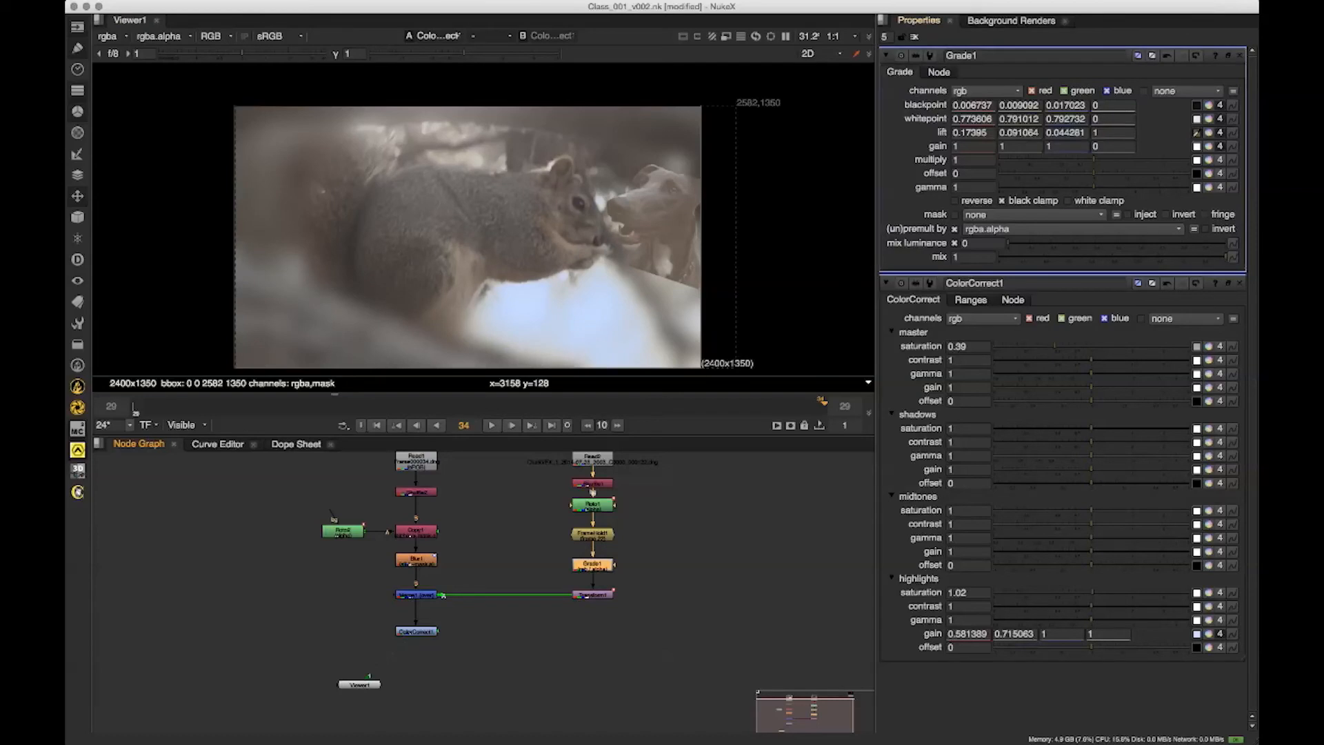
pyautogui.moveTo(1094, 160); pyautogui.dragTo(1102, 160)
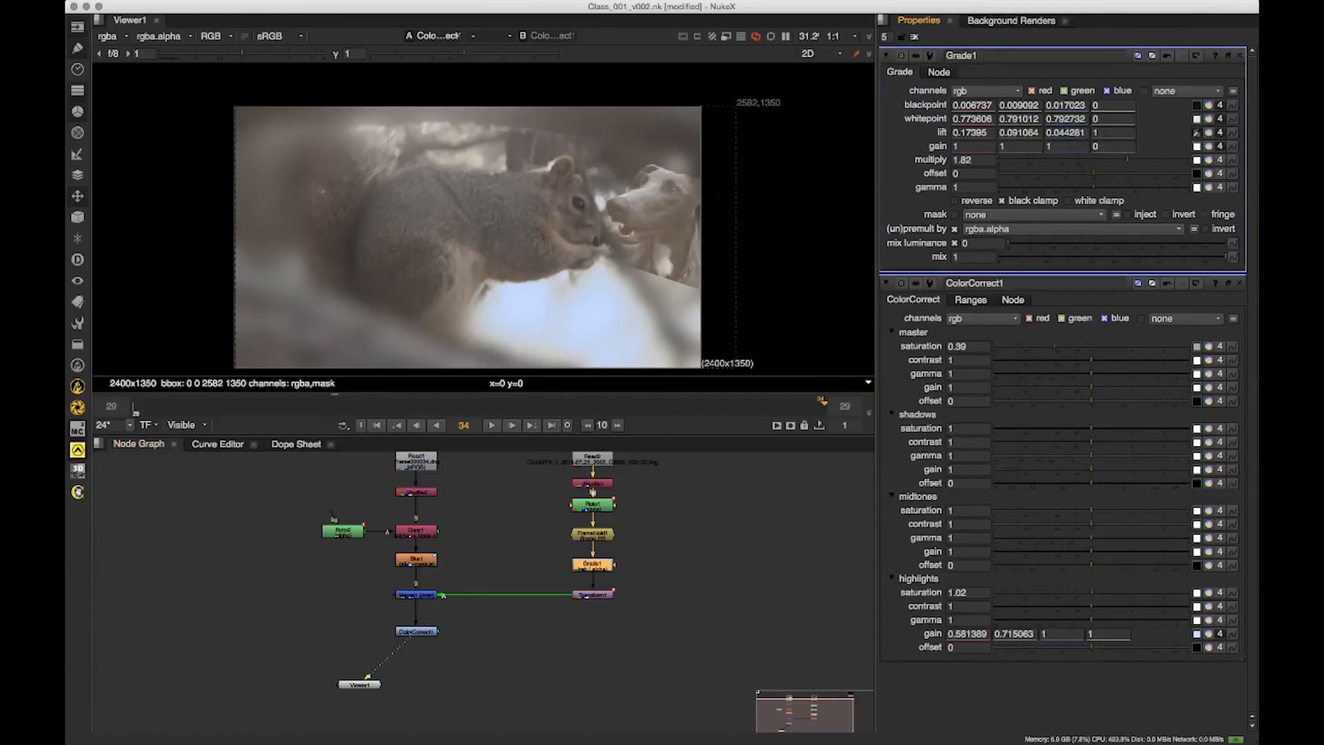
pyautogui.click(700, 598)
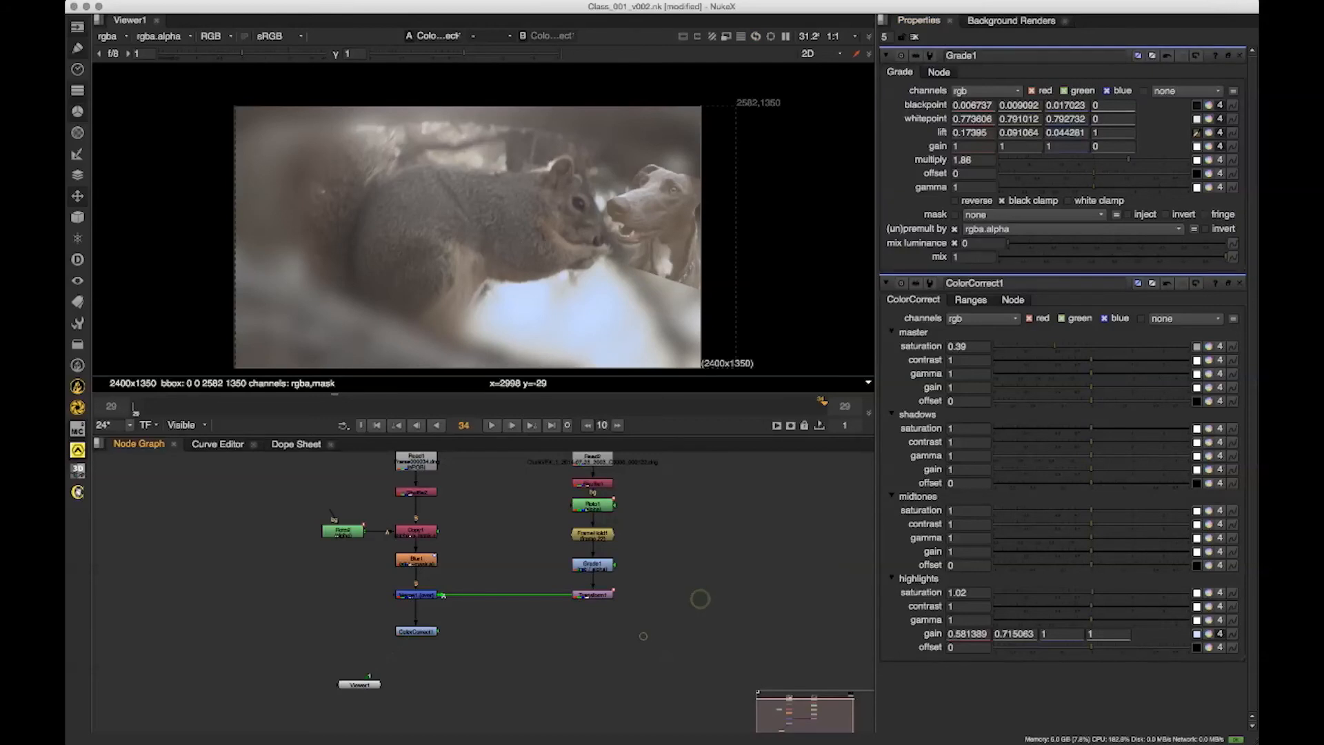
pyautogui.click(886, 56)
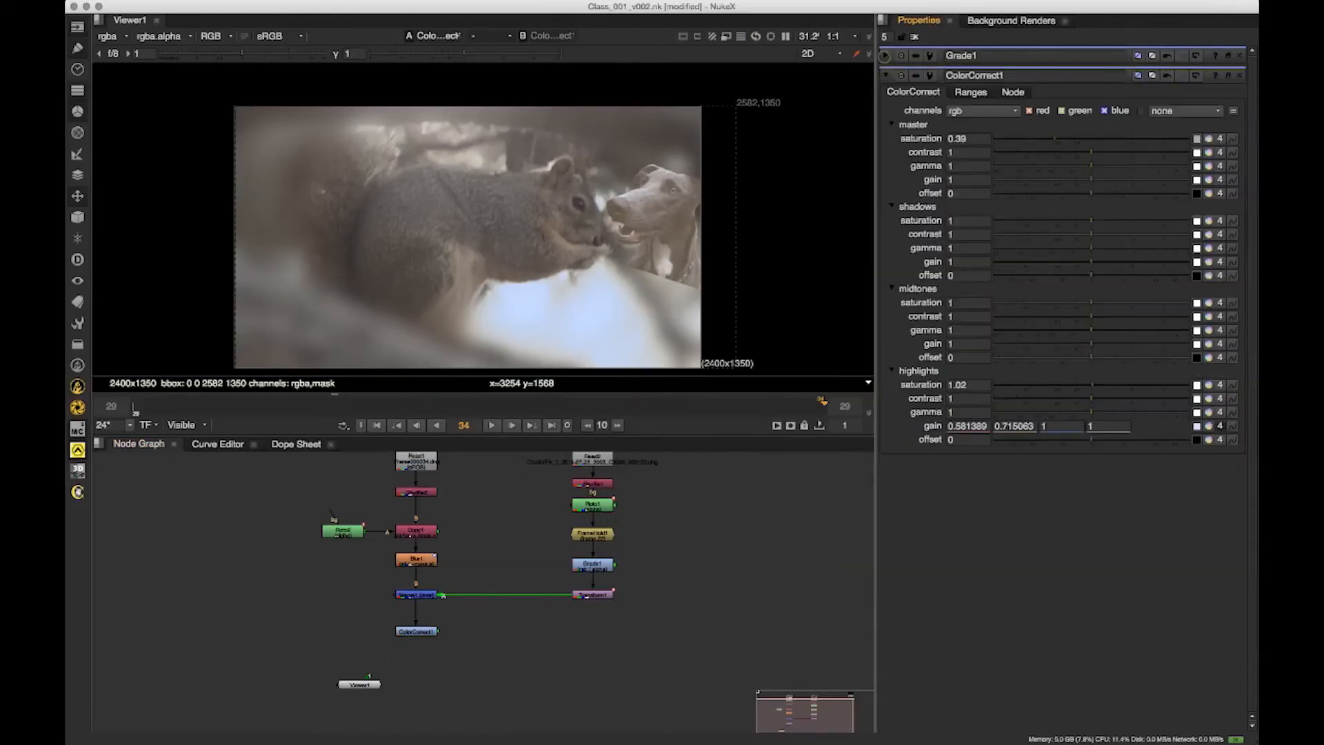
pyautogui.click(886, 75)
# Step: Try adjusting Blur1's size, return it to 100, and close its properties
pyautogui.moveTo(639, 570); pyautogui.dragTo(681, 612)
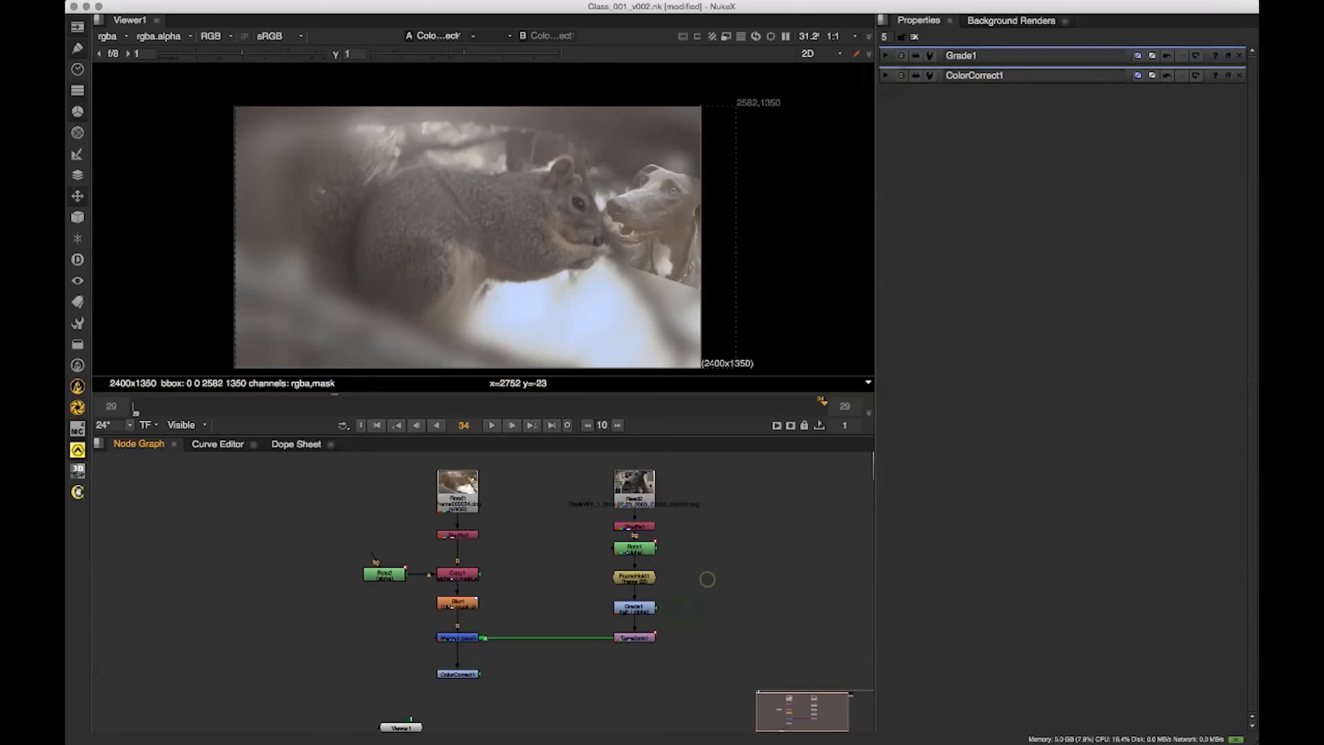
pyautogui.doubleClick(457, 601)
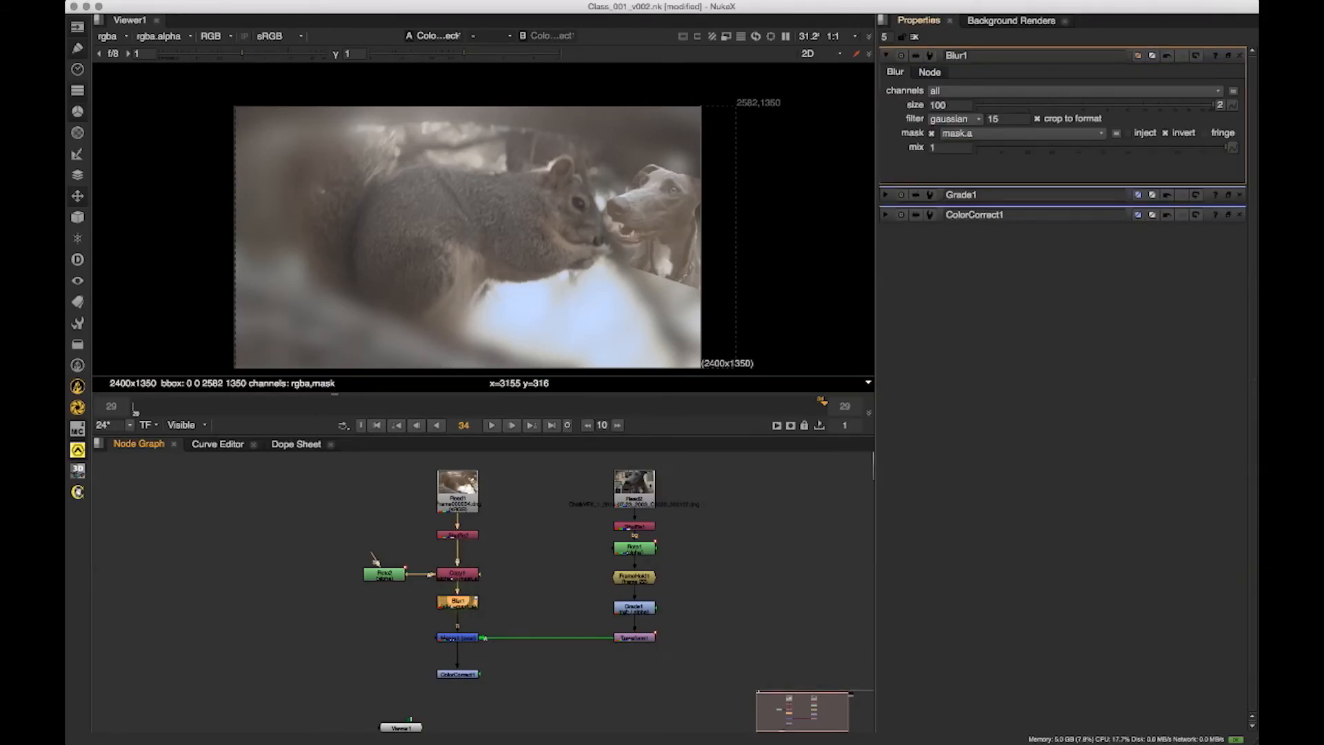
pyautogui.moveTo(1195, 103)
pyautogui.mouseDown()
pyautogui.moveTo(1179, 104)
pyautogui.moveTo(1213, 105)
pyautogui.mouseUp()
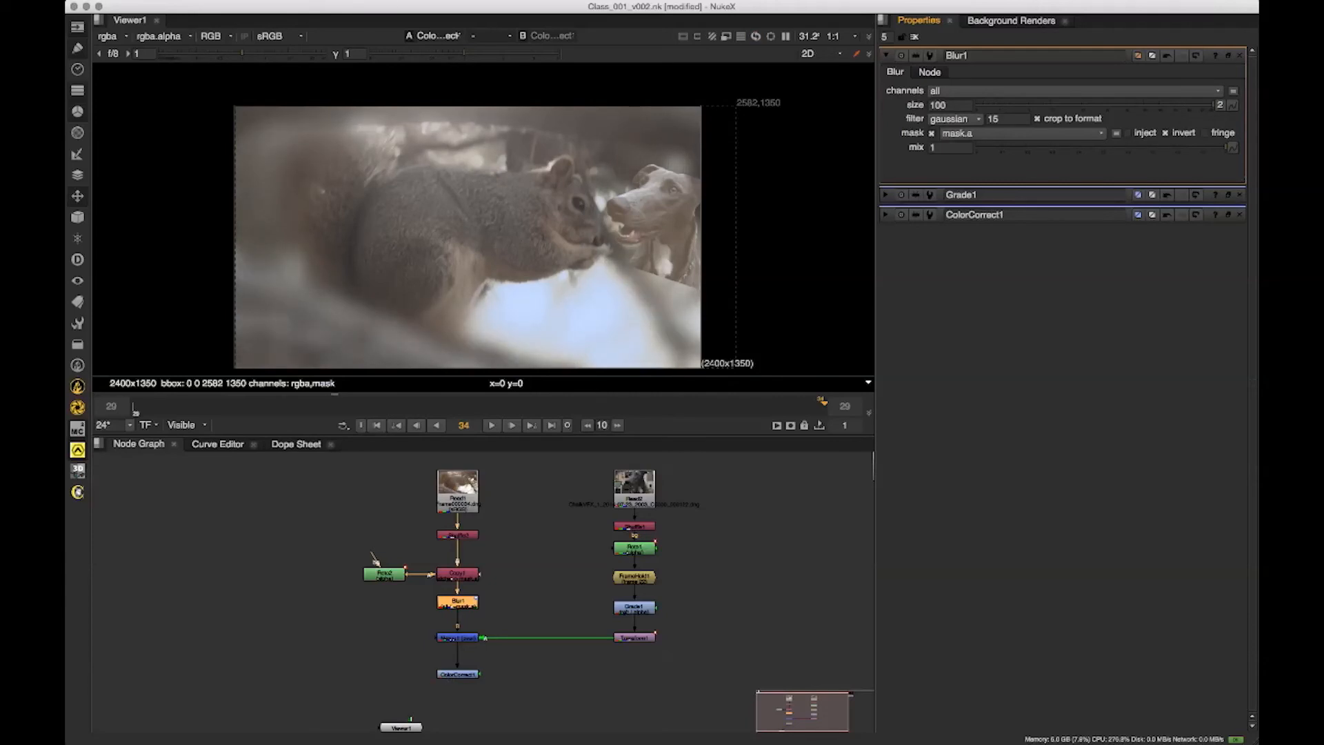
pyautogui.click(1240, 55)
pyautogui.moveTo(523, 618); pyautogui.dragTo(535, 597)
pyautogui.scroll(-2, 549, 570)
pyautogui.moveTo(624, 276); pyautogui.dragTo(631, 264)
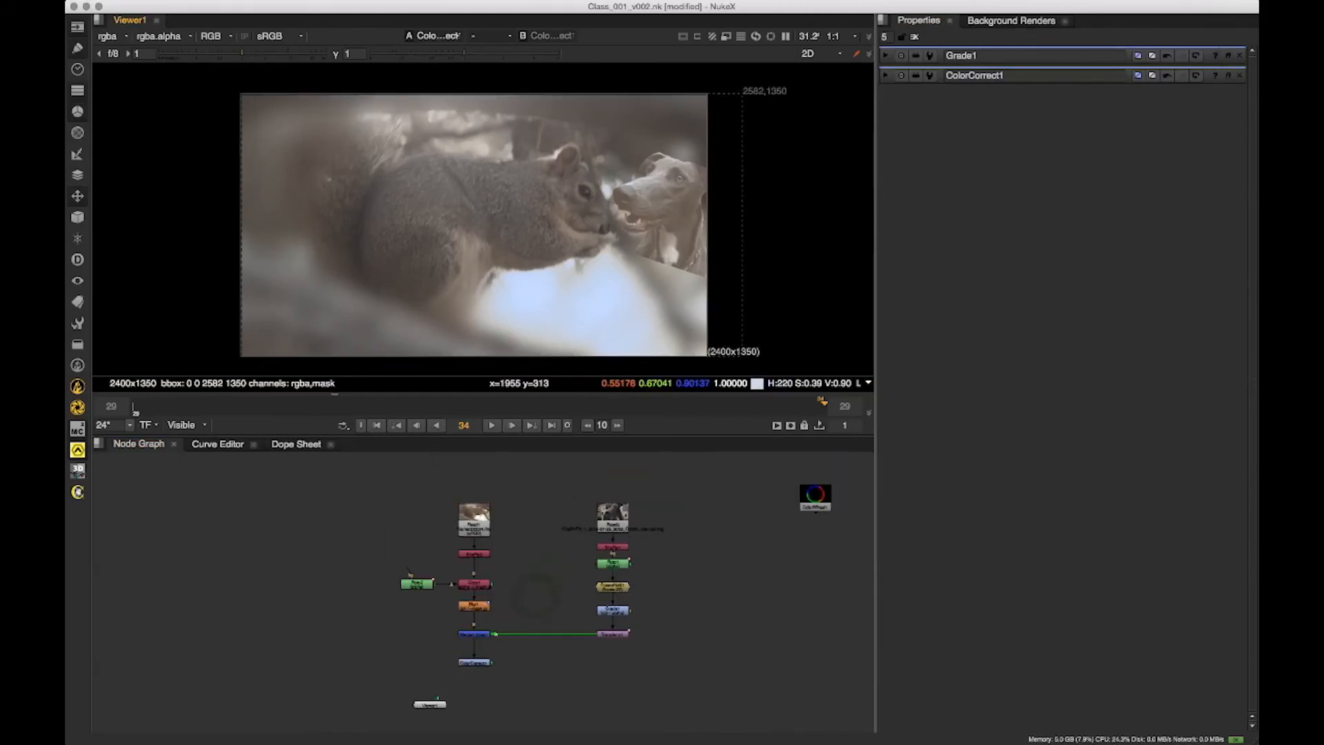
# Step: Move the ColorWheel node beside the main pipe below ColorCorrect1 and merge it over the ColorCorrect1 output
pyautogui.moveTo(552, 562); pyautogui.dragTo(537, 554)
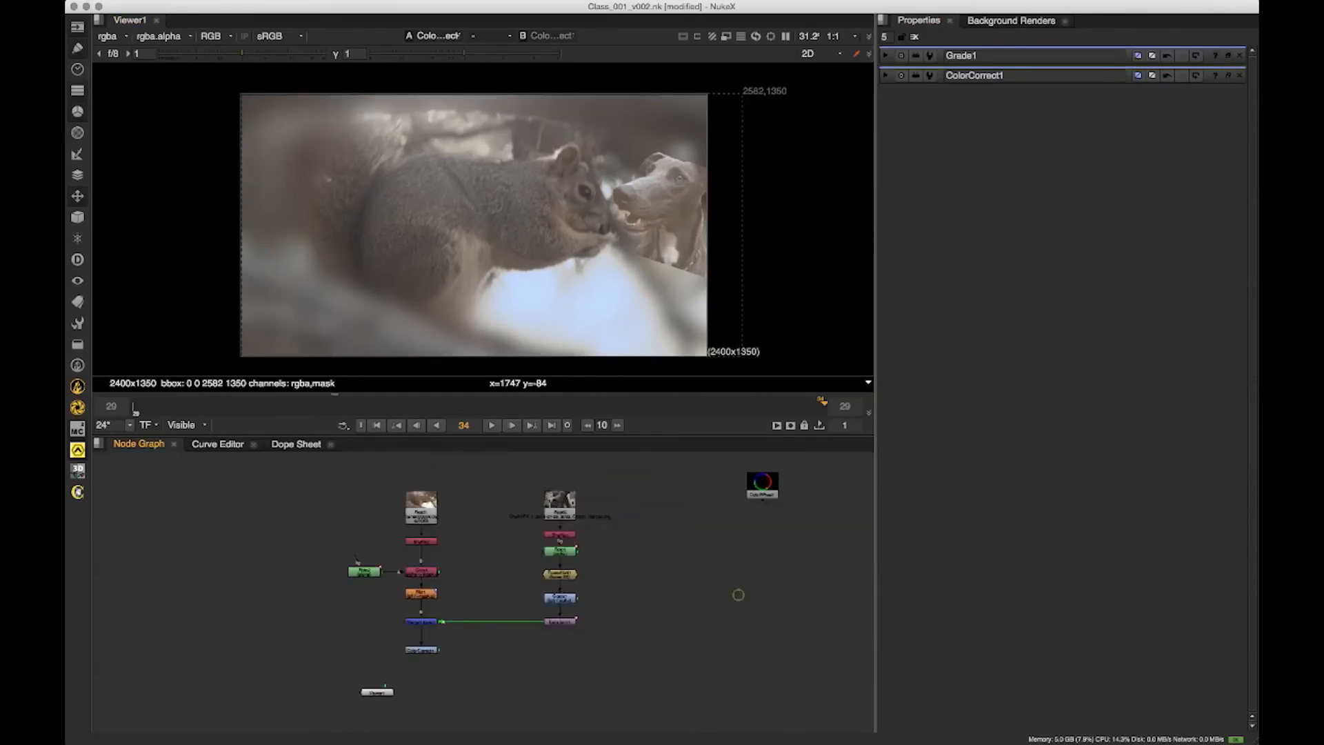
pyautogui.moveTo(739, 594); pyautogui.dragTo(676, 577)
pyautogui.moveTo(733, 474); pyautogui.dragTo(585, 667)
pyautogui.moveTo(585, 667); pyautogui.dragTo(398, 689)
pyautogui.moveTo(344, 621); pyautogui.dragTo(345, 622)
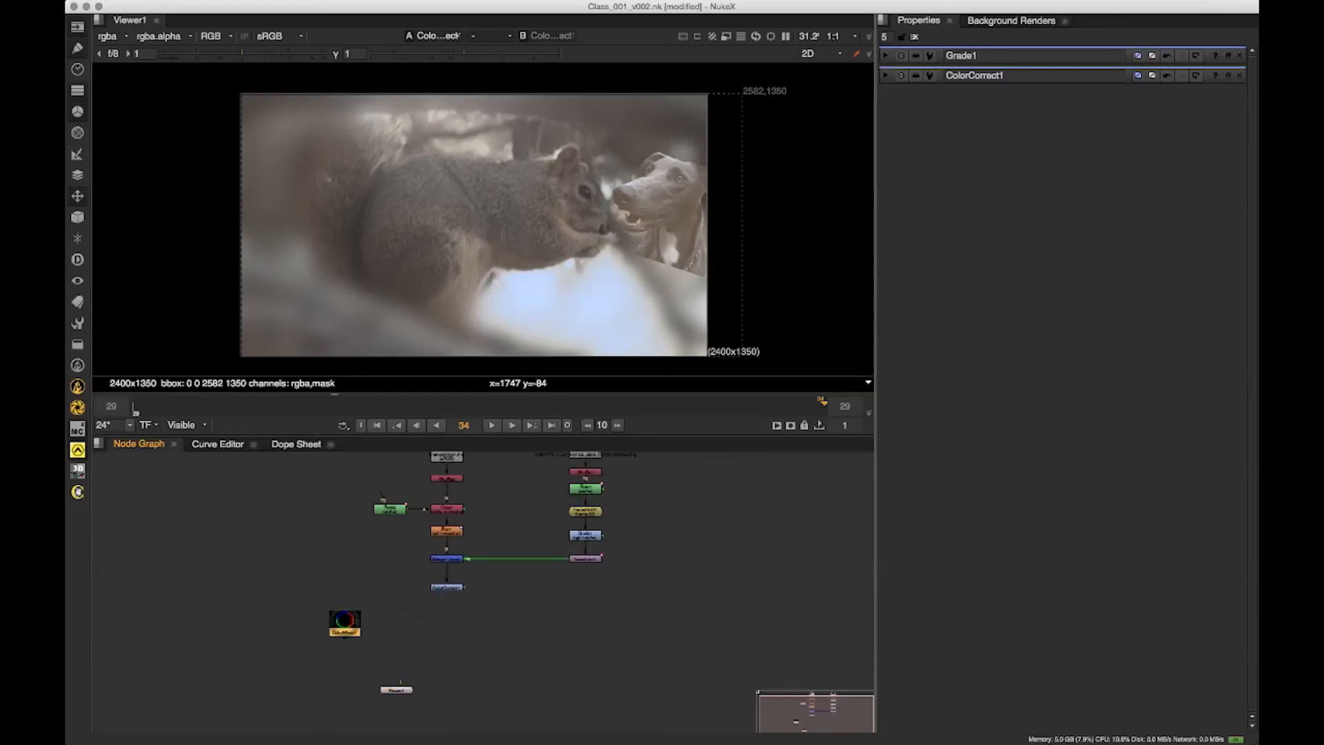
pyautogui.press('m')
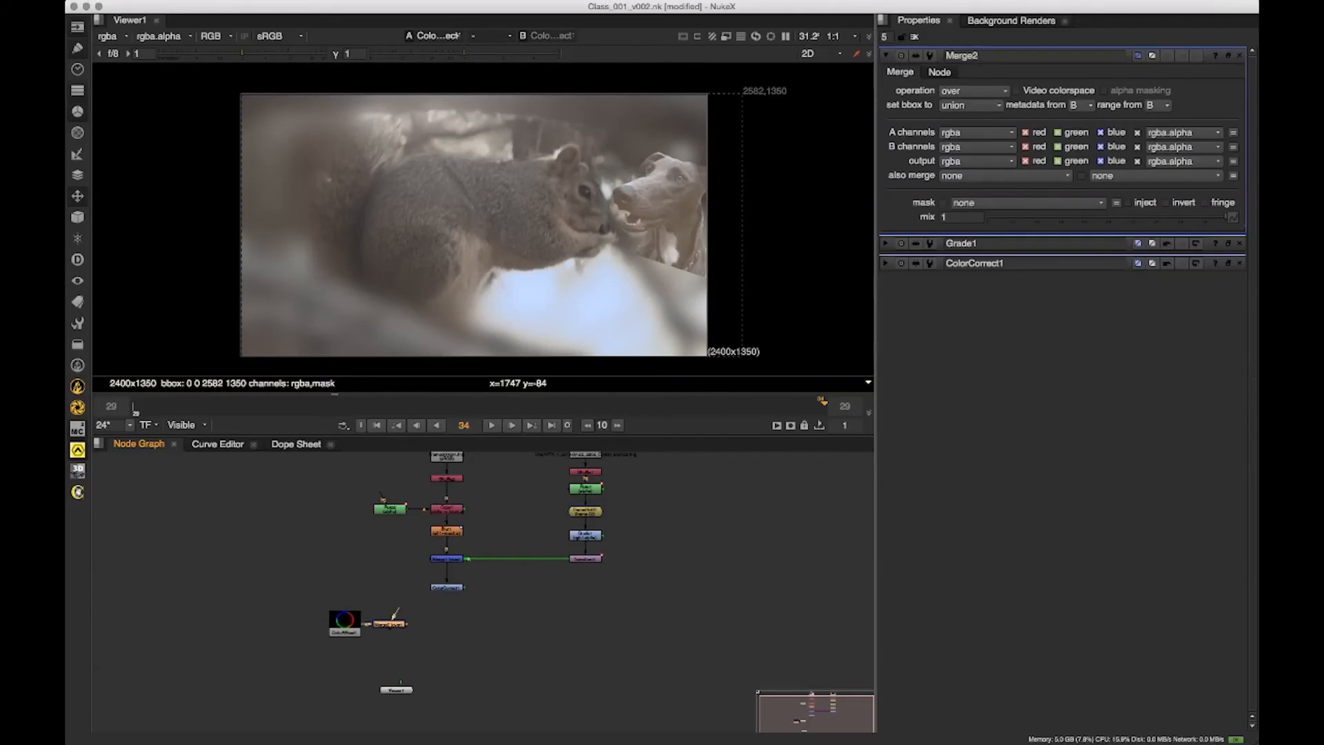
pyautogui.moveTo(395, 611); pyautogui.dragTo(436, 625)
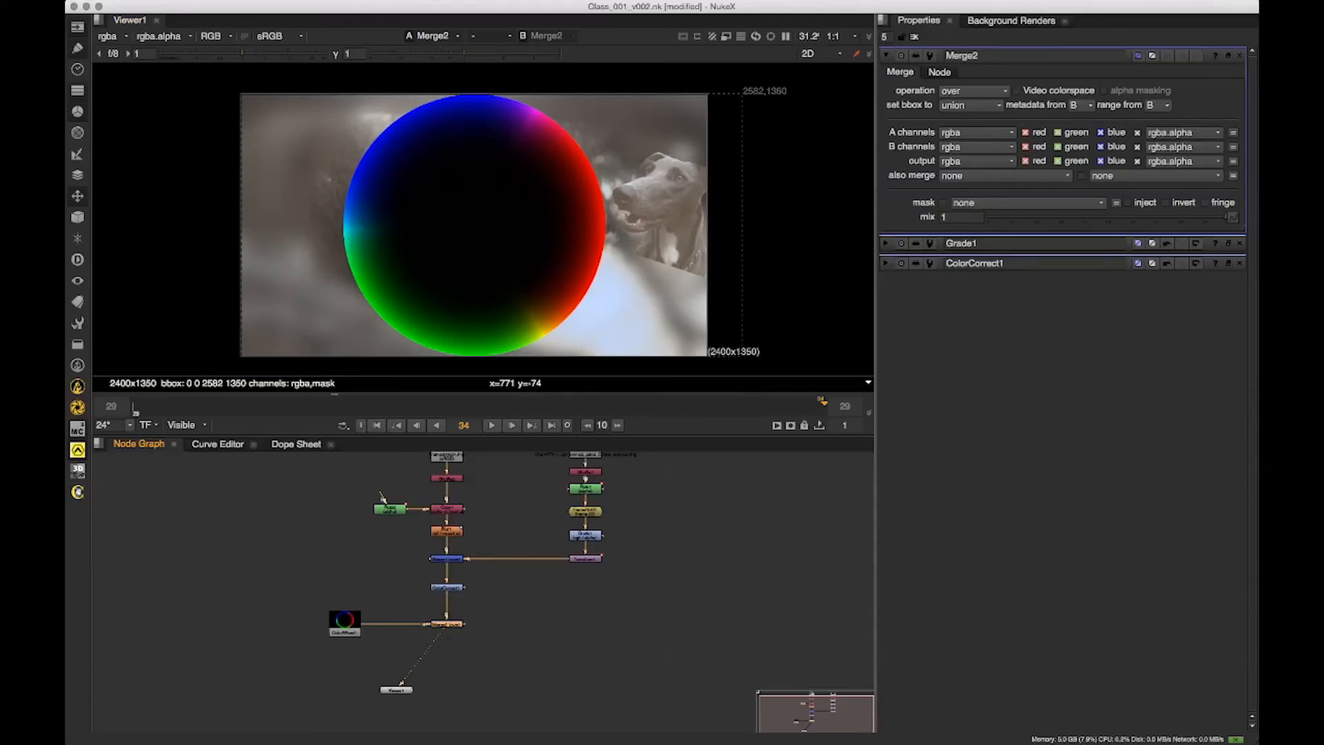
# Step: Set Merge2's operation to plus and nudge the ColorWheel node closer to the merge
pyautogui.click(973, 90)
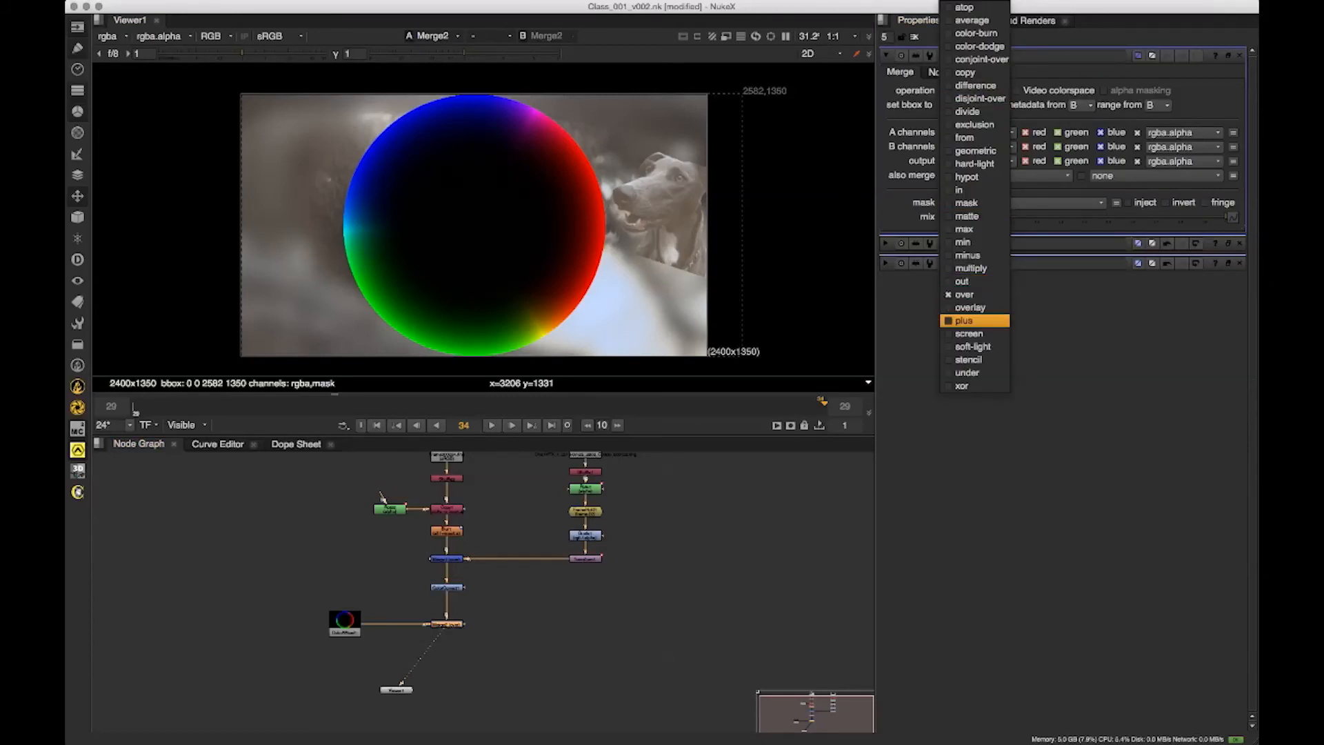
pyautogui.click(990, 321)
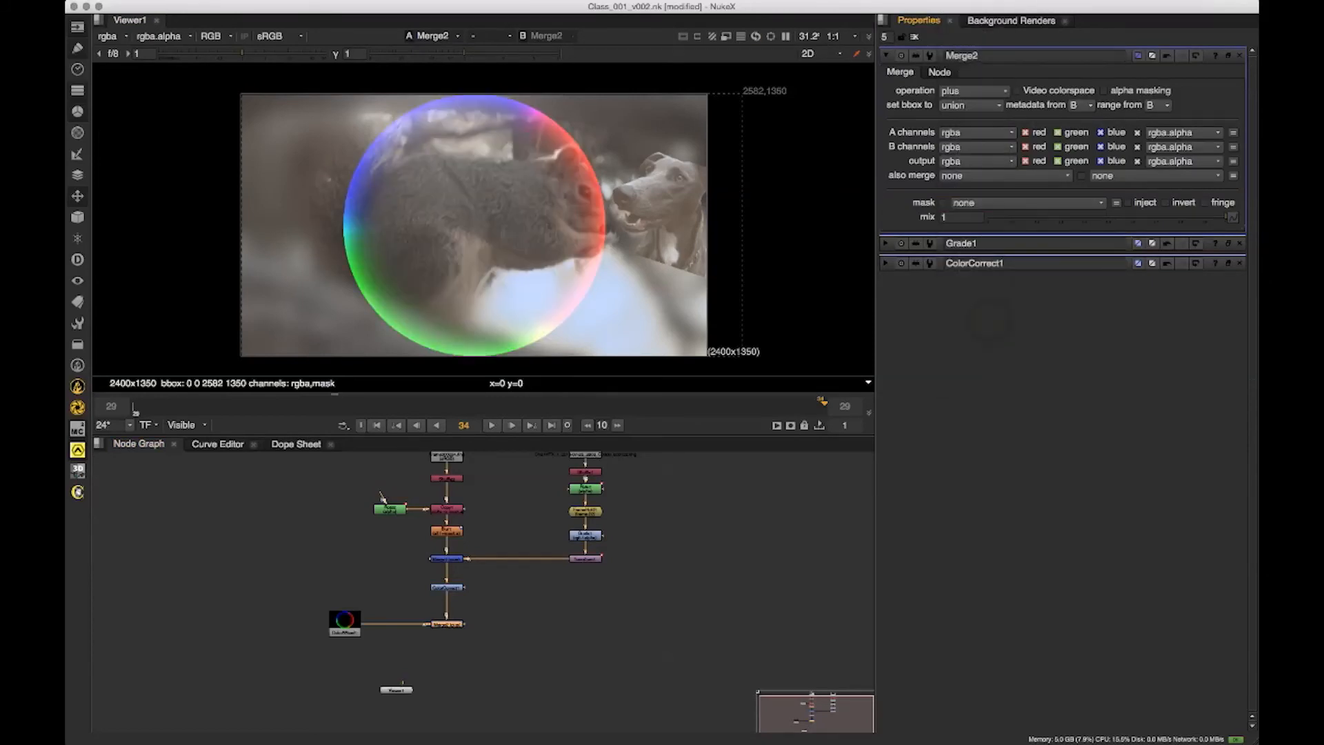
pyautogui.scroll(1, 487, 542)
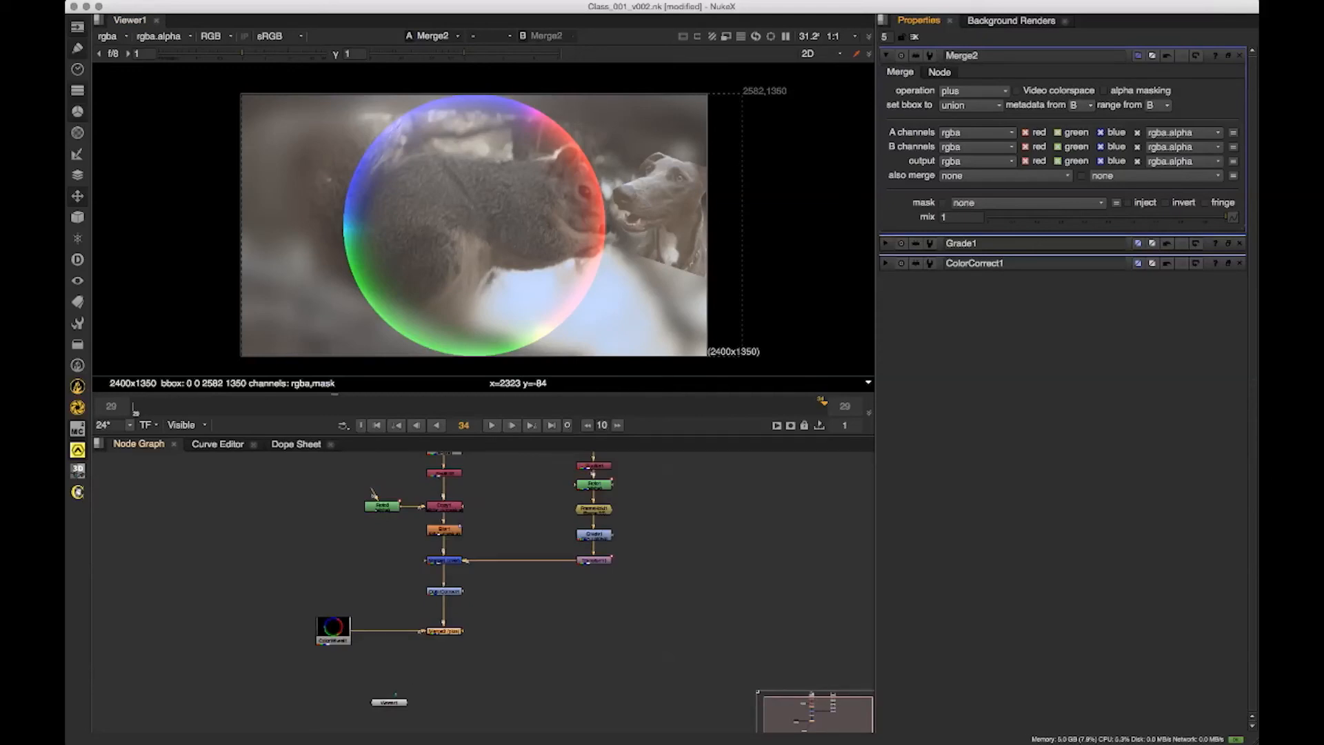
pyautogui.moveTo(372, 489); pyautogui.dragTo(412, 488)
pyautogui.moveTo(373, 627); pyautogui.dragTo(393, 628)
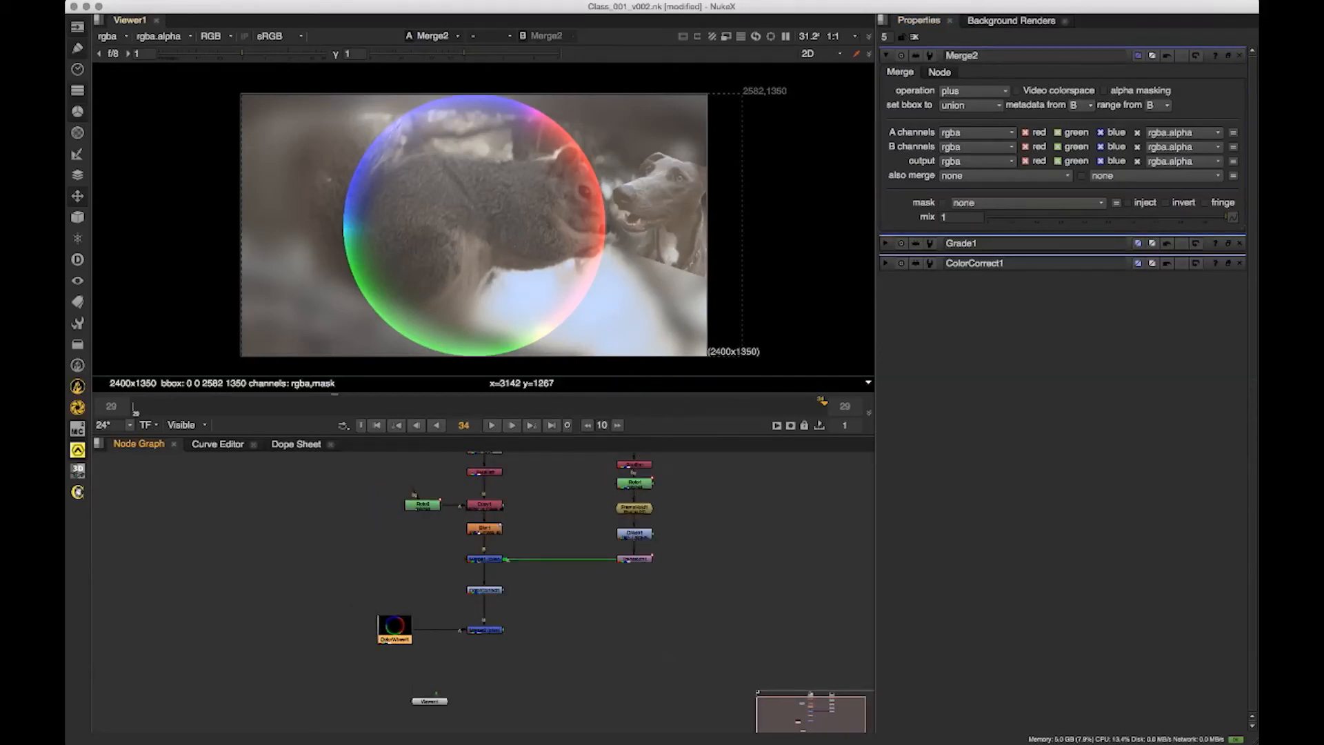
# Step: Try the multiply, hard-light and hypot operations on Merge2 to compare their effect on the composite
pyautogui.click(973, 91)
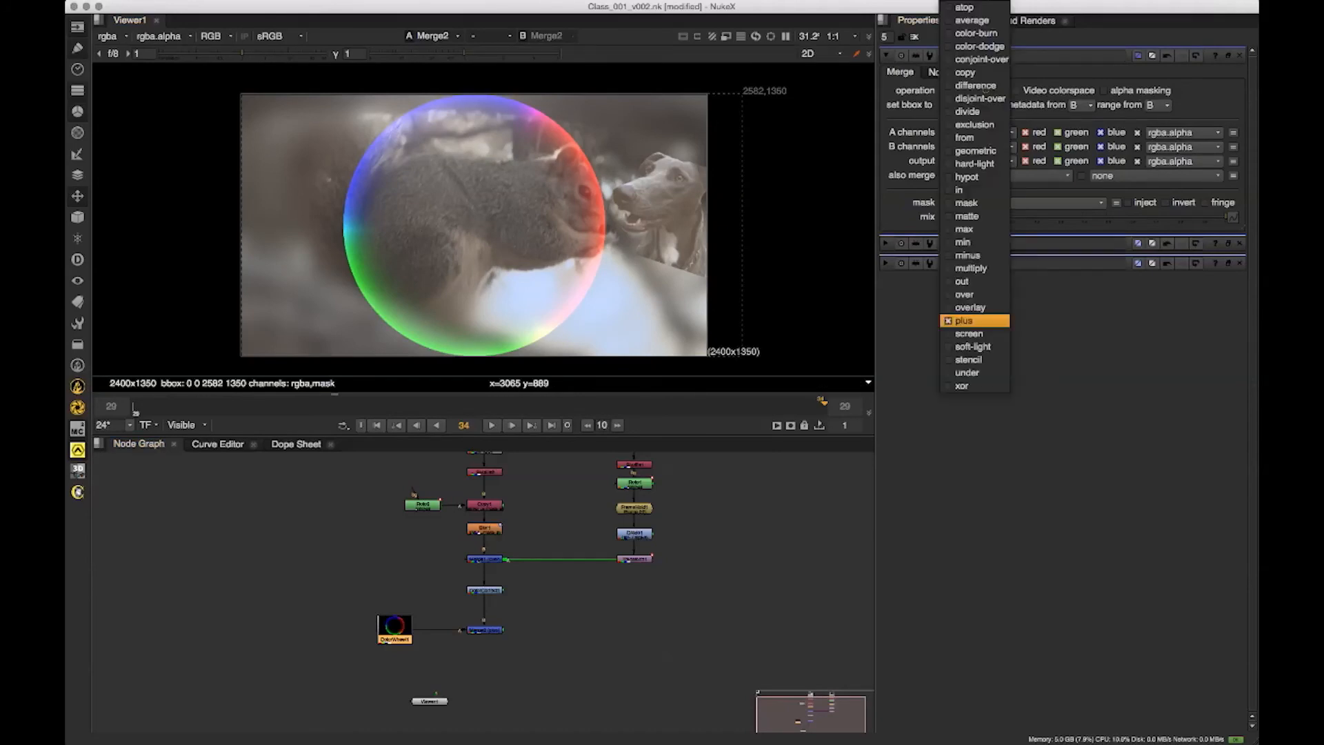
pyautogui.click(976, 266)
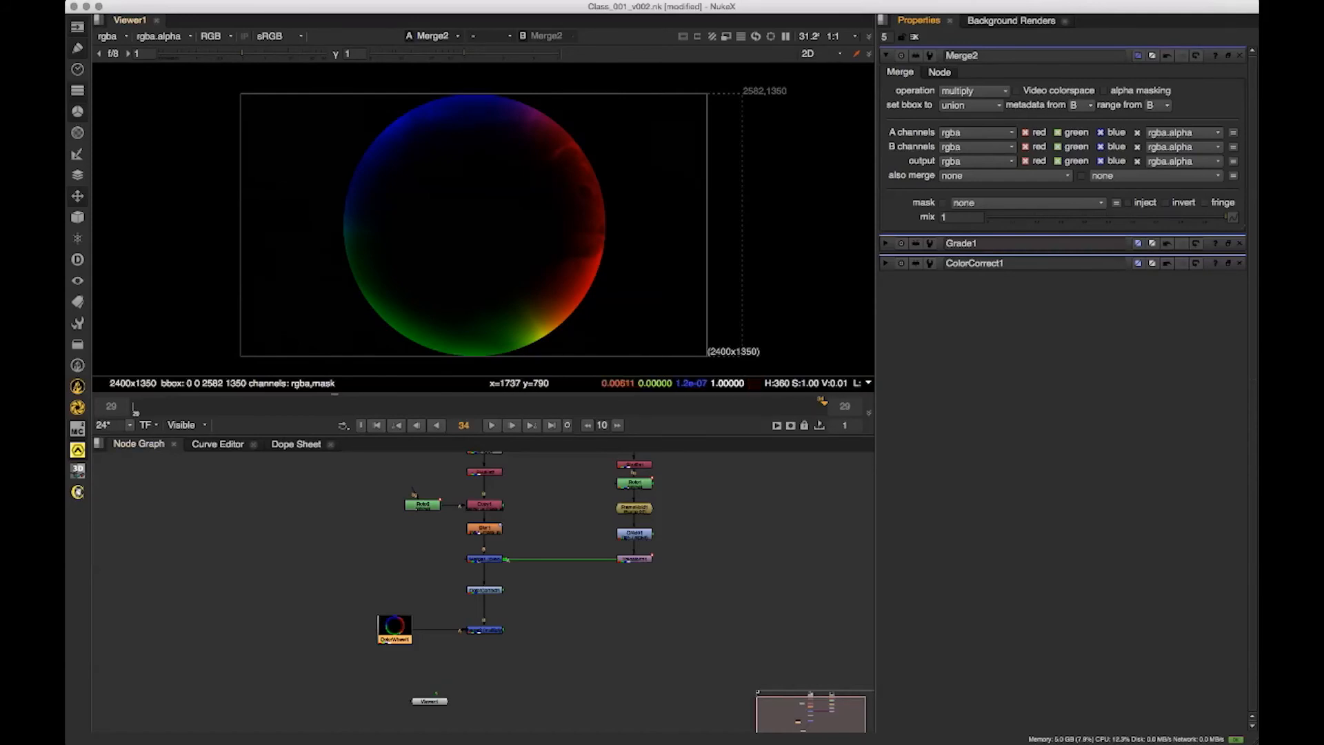
pyautogui.scroll(-1, 620, 330)
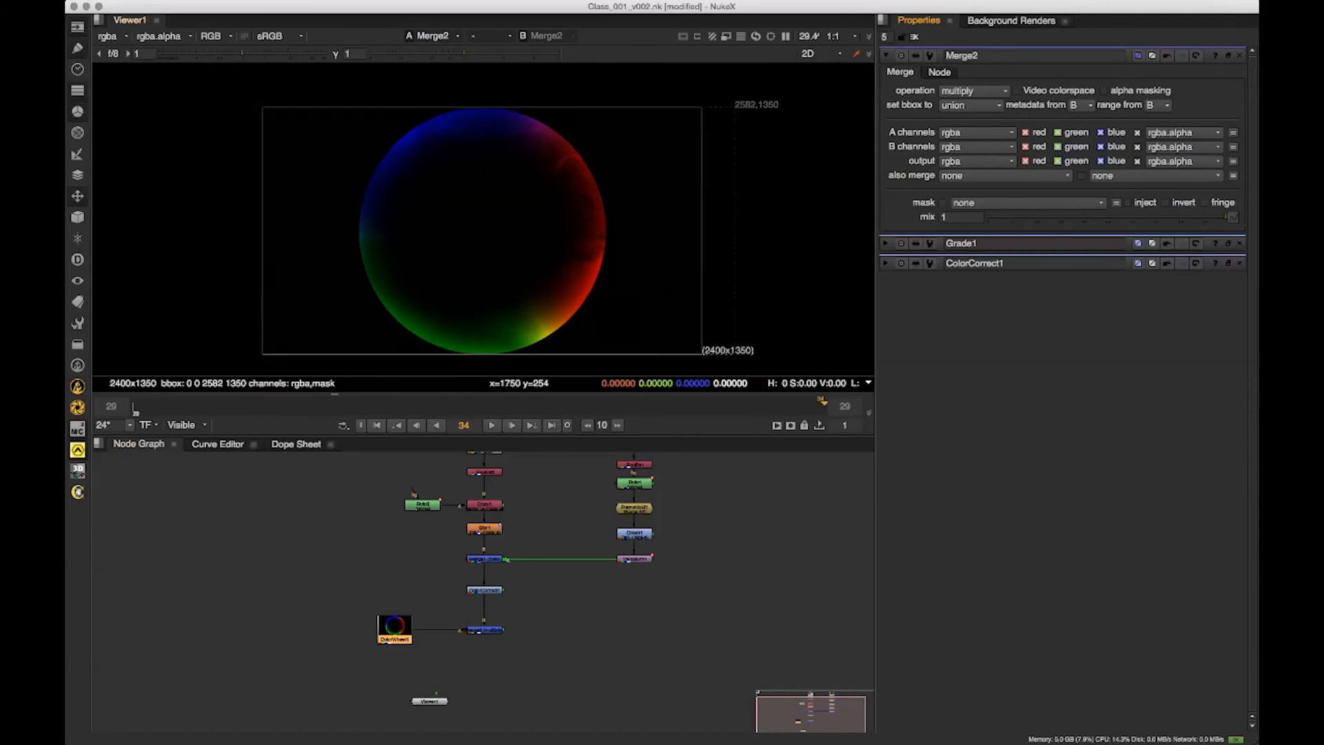
pyautogui.moveTo(607, 276); pyautogui.dragTo(630, 259)
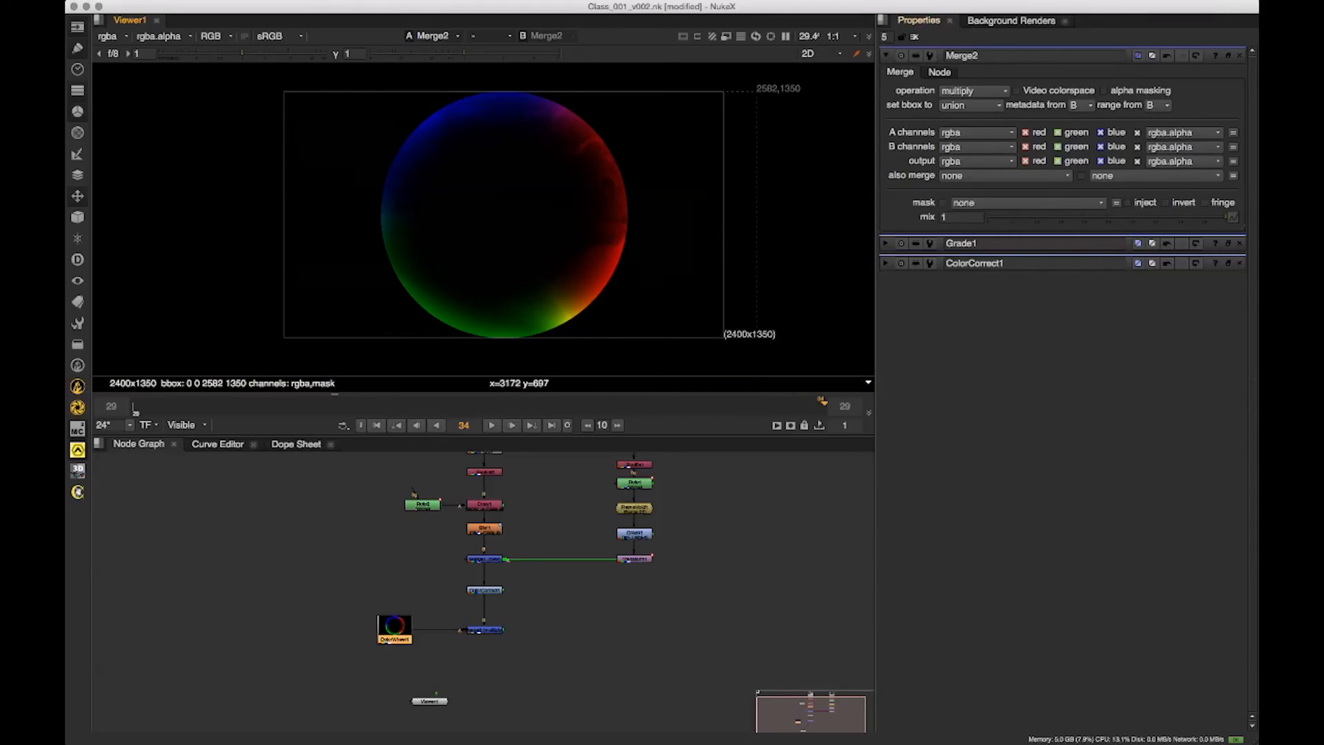
pyautogui.click(973, 91)
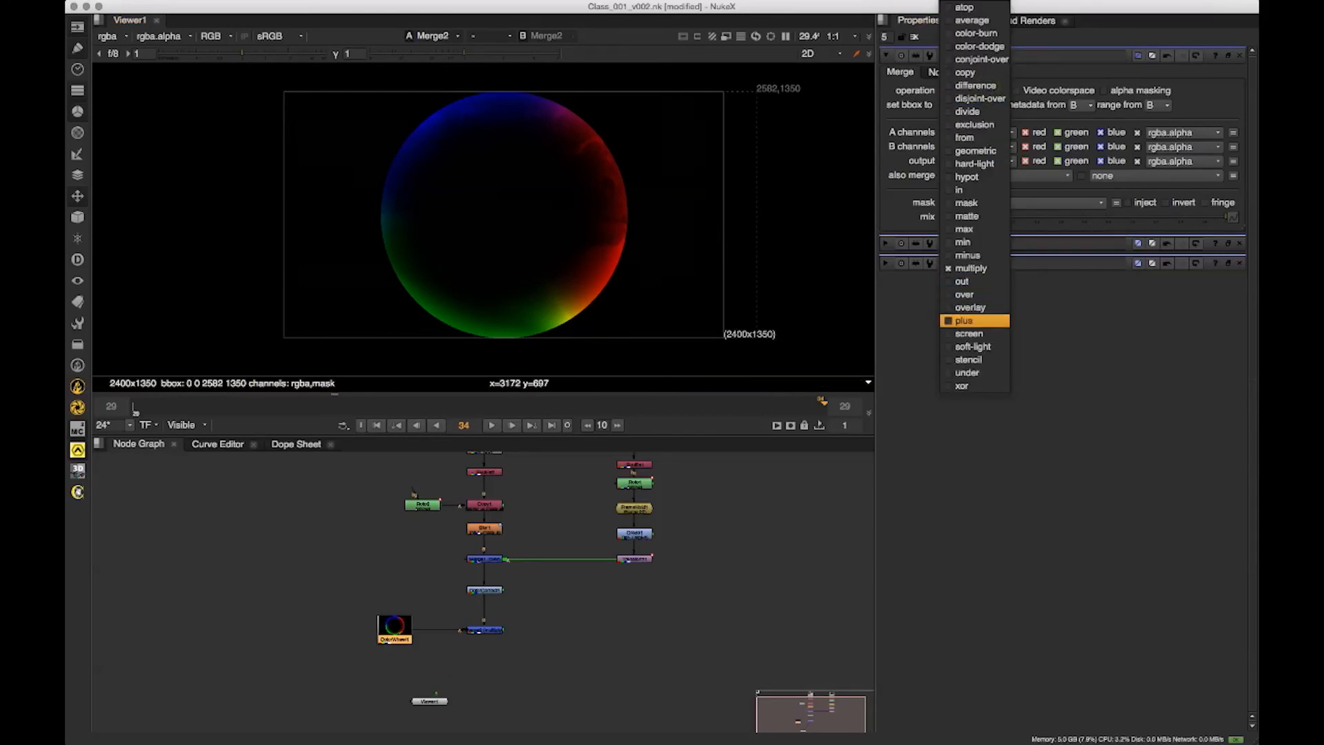
pyautogui.click(980, 164)
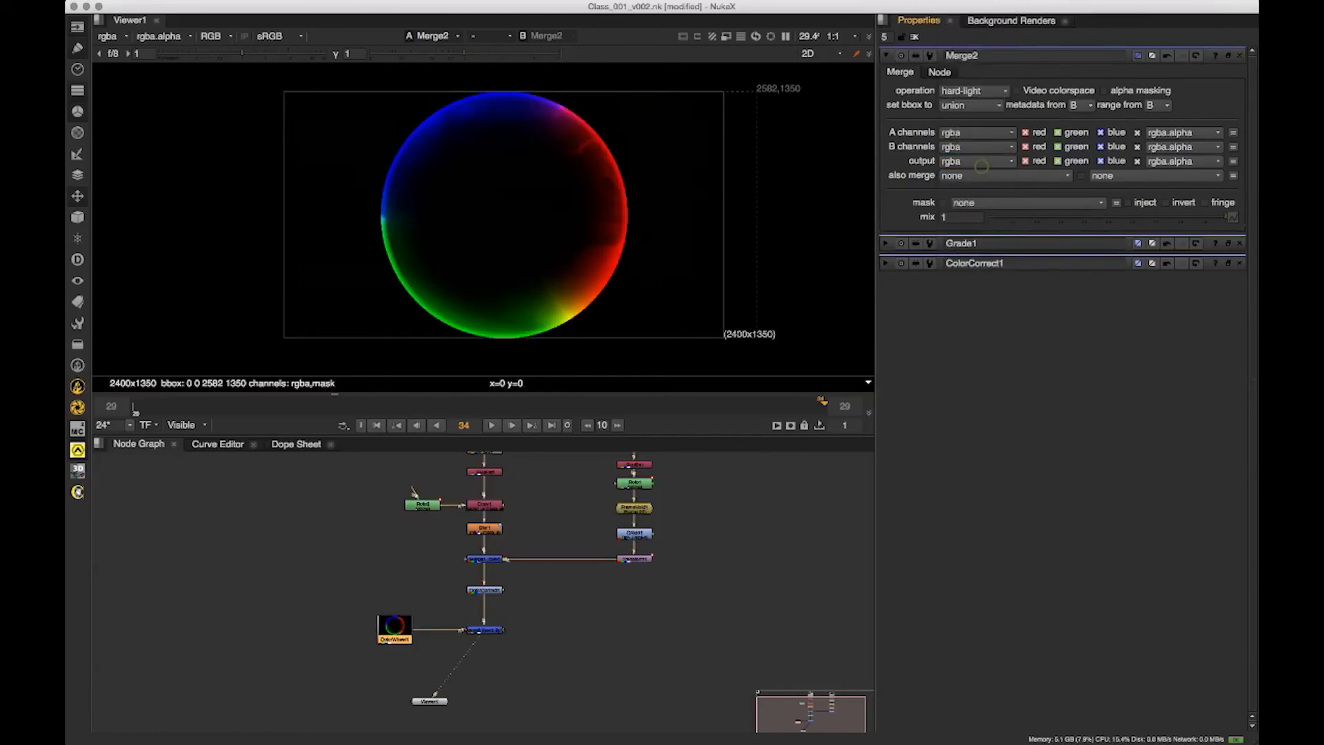
pyautogui.click(973, 90)
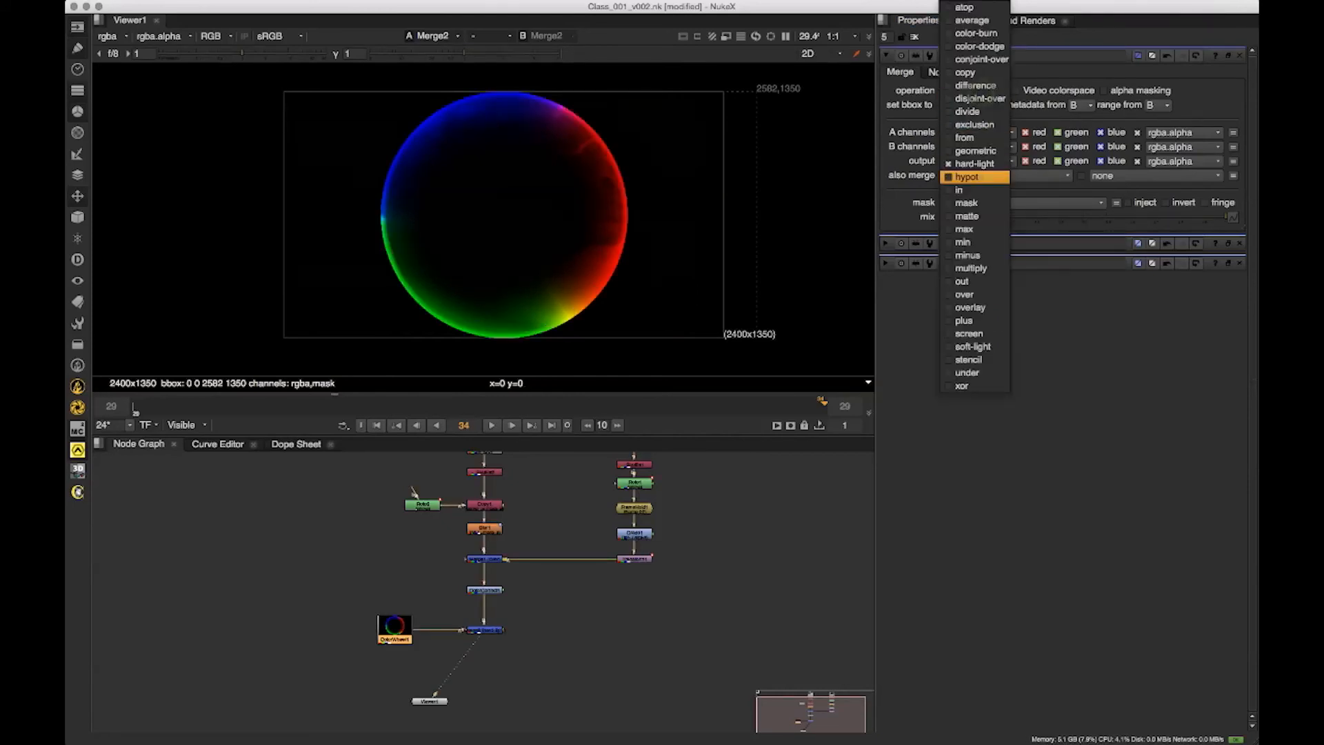
pyautogui.click(981, 177)
# Step: Try the disjoint-over, divide and from operations on Merge2
pyautogui.click(973, 91)
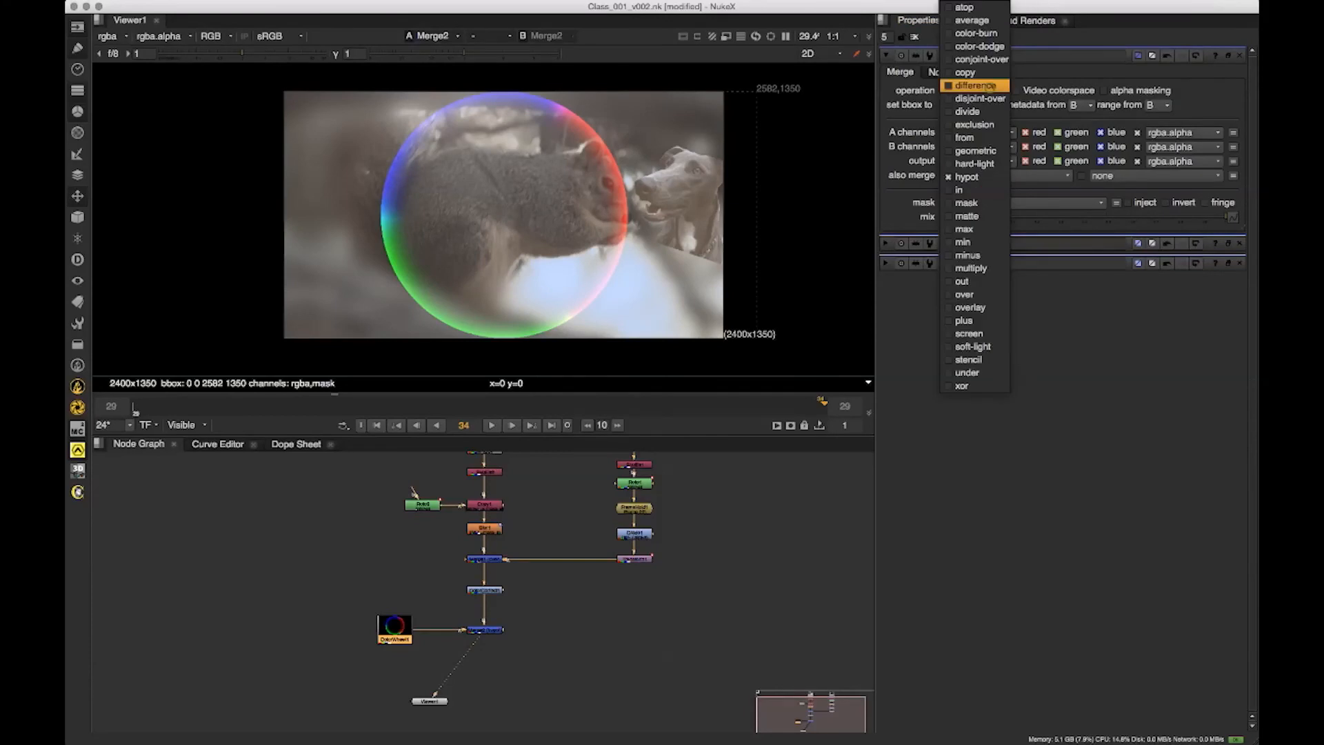
pyautogui.click(989, 103)
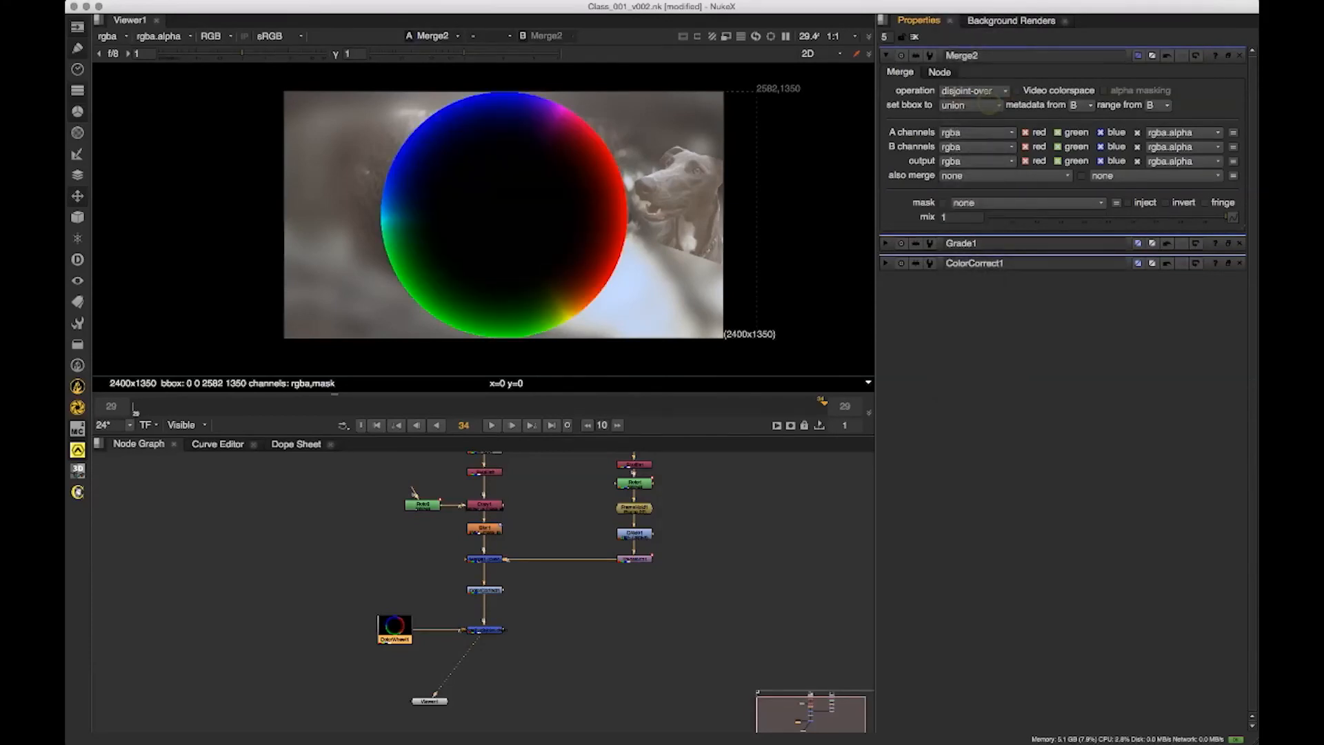
pyautogui.click(978, 94)
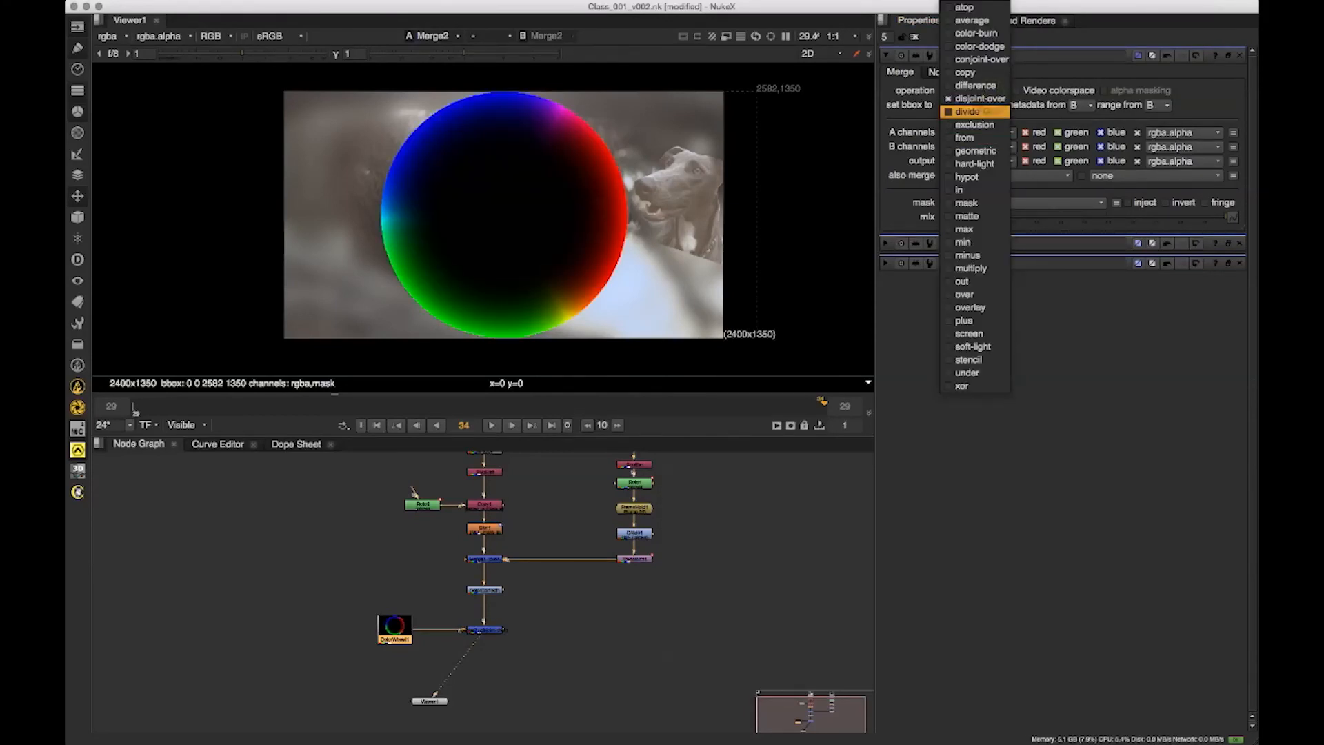
pyautogui.click(973, 111)
pyautogui.click(990, 91)
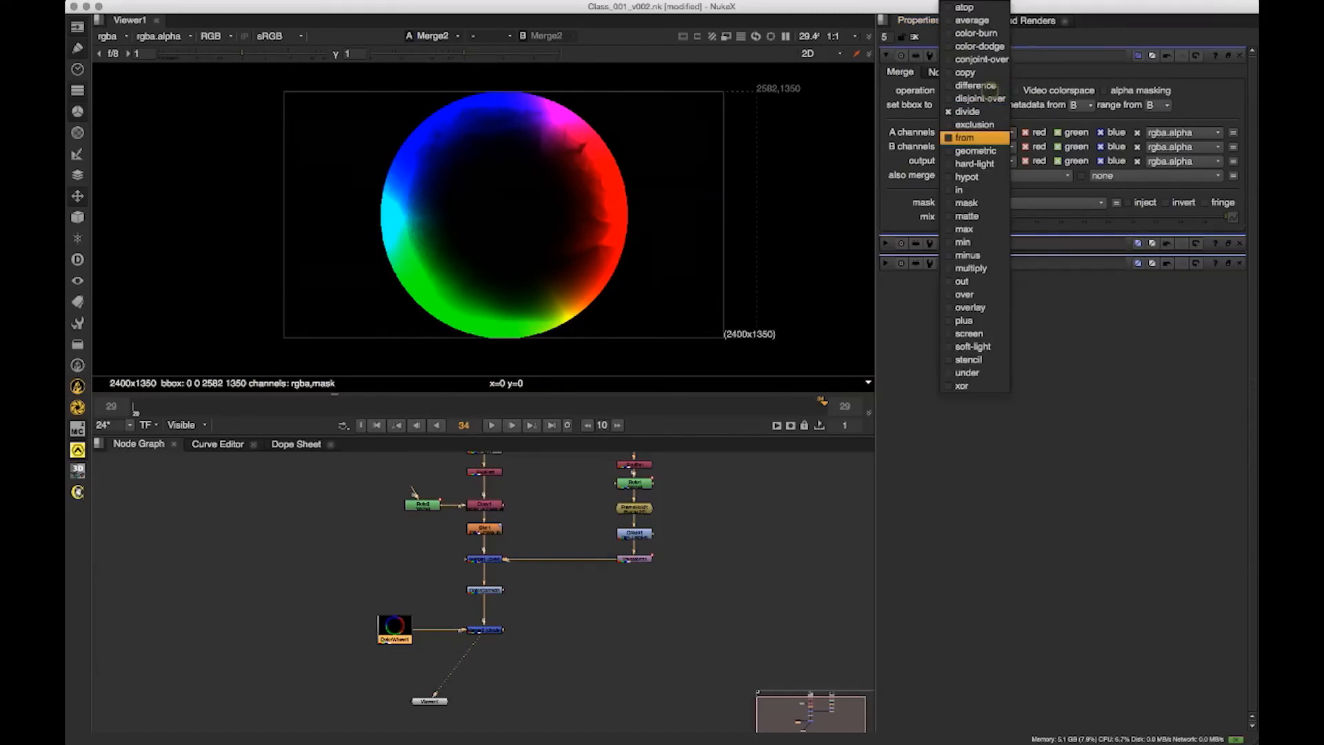
pyautogui.click(983, 138)
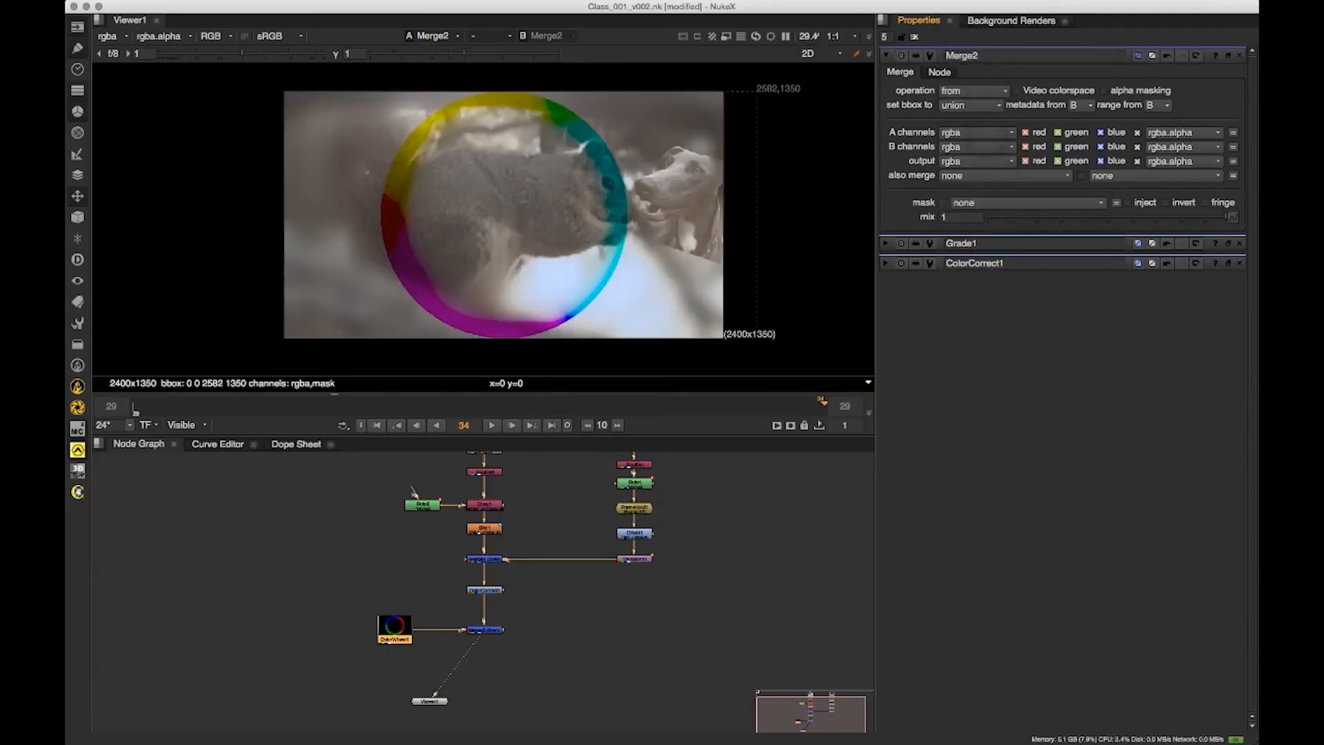
# Step: Try the stencil and mask operations on Merge2 using the color wheel
pyautogui.click(972, 90)
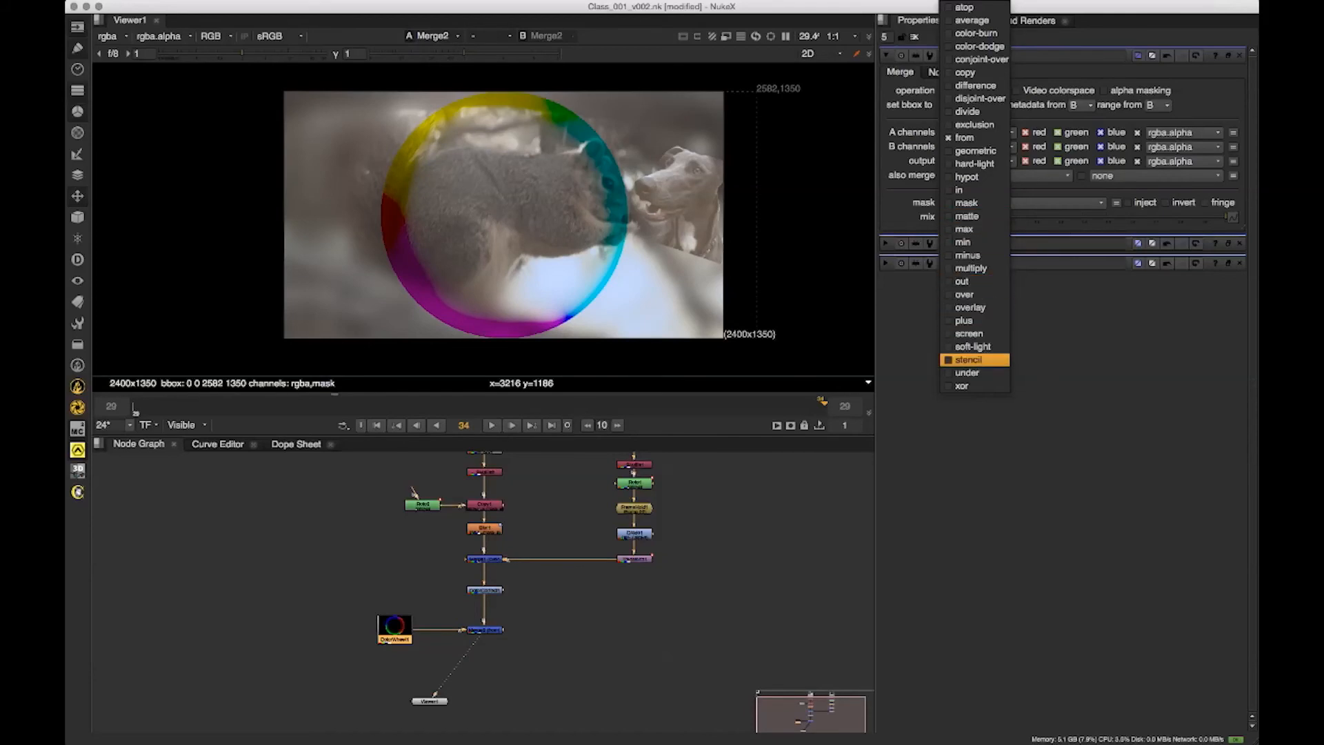
pyautogui.click(987, 358)
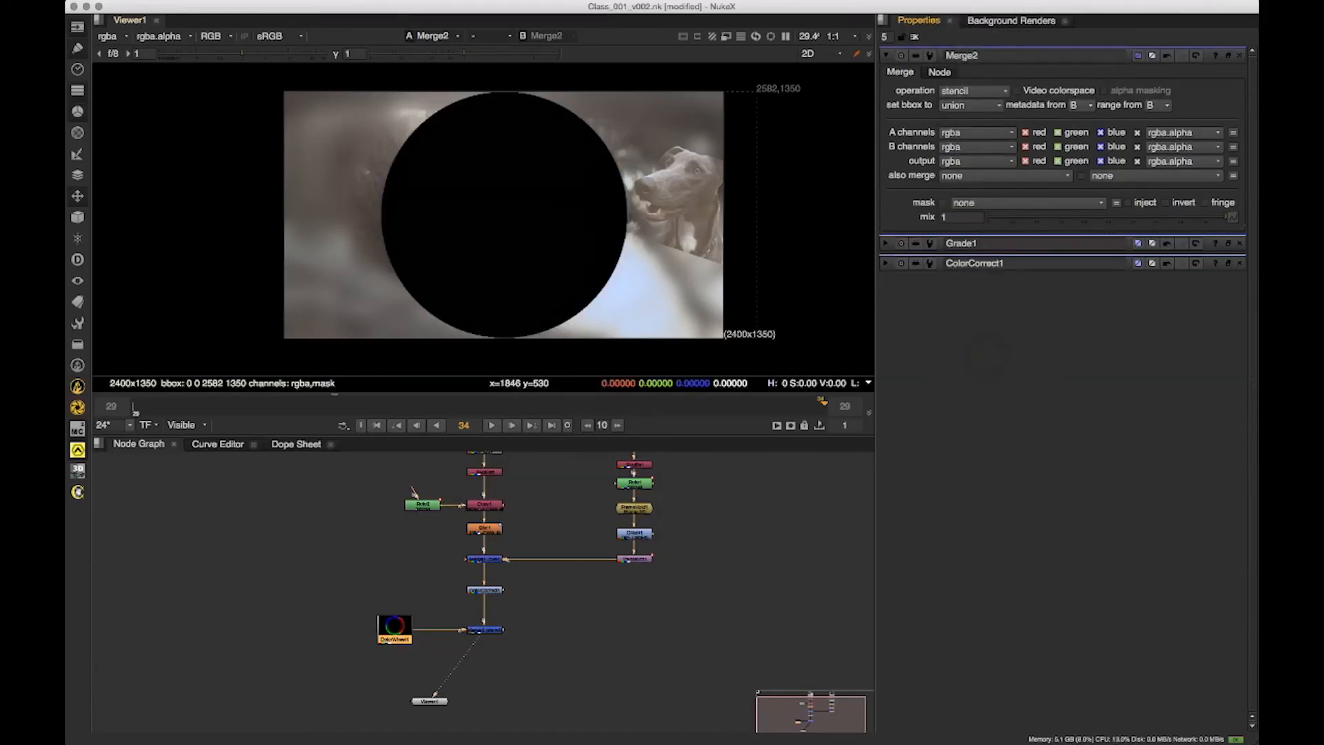
pyautogui.click(973, 91)
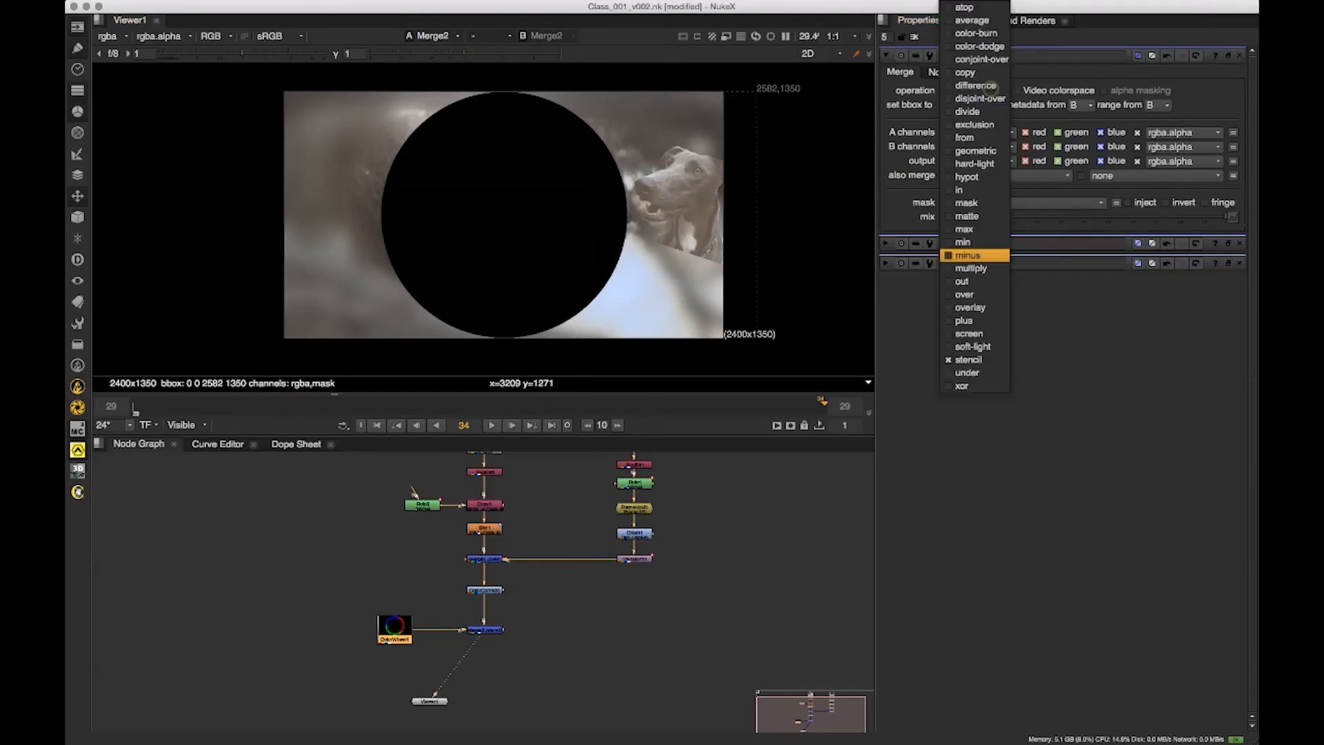
pyautogui.click(973, 202)
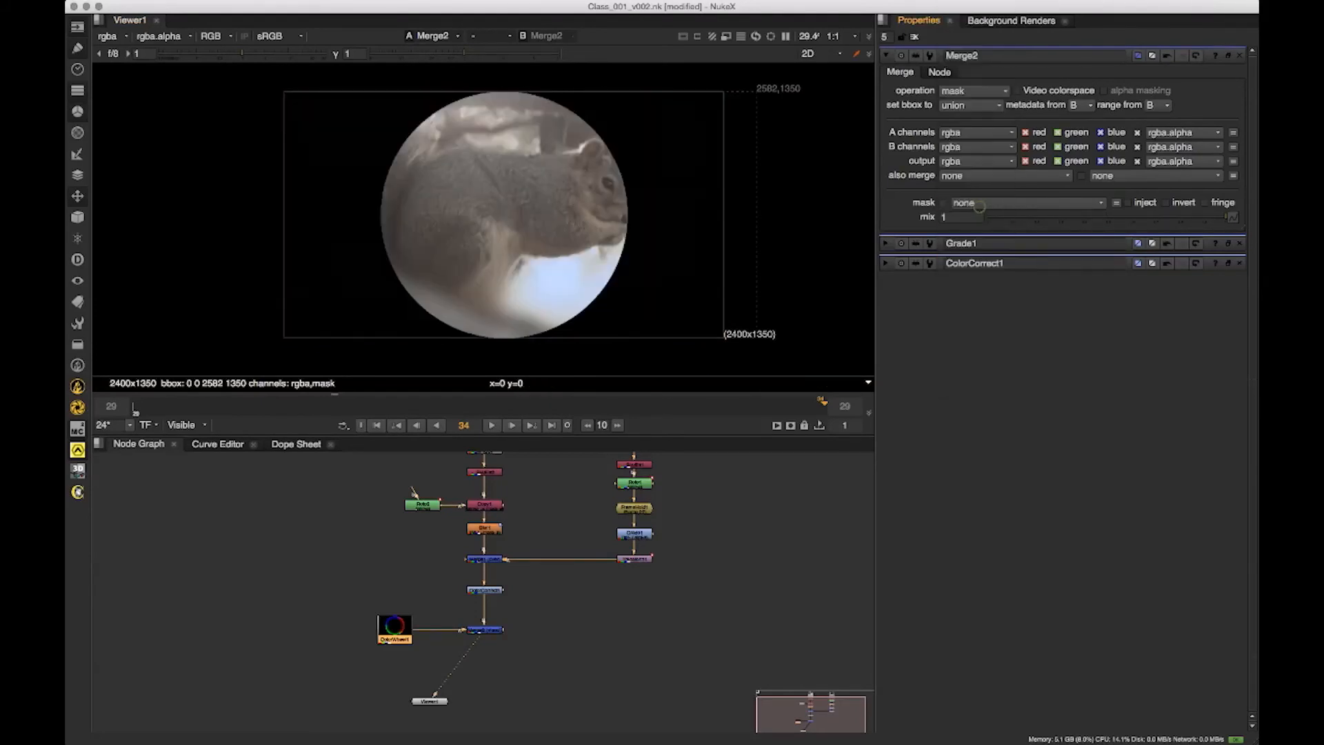
# Step: Return Merge2's operation to plus and deselect the nodes
pyautogui.click(988, 89)
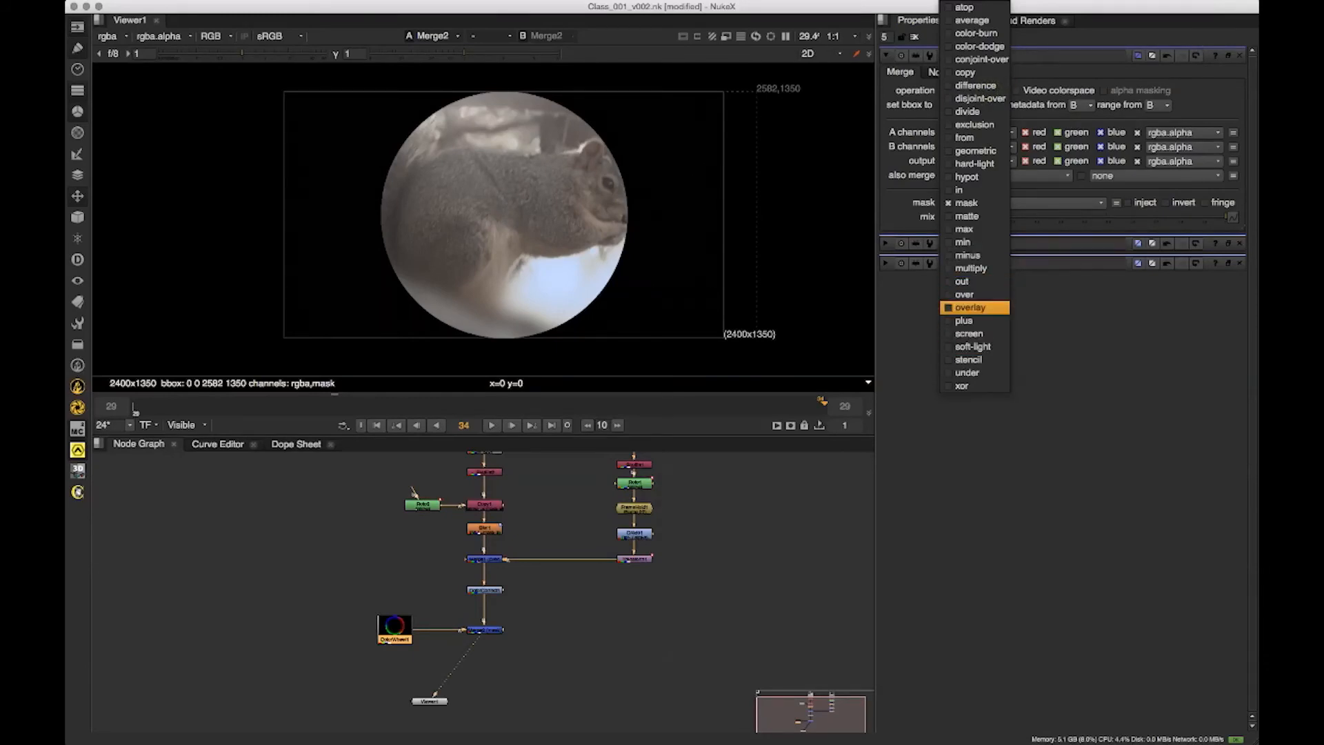
pyautogui.click(978, 320)
pyautogui.click(712, 665)
pyautogui.scroll(-1, 713, 665)
pyautogui.moveTo(632, 702); pyautogui.dragTo(636, 665)
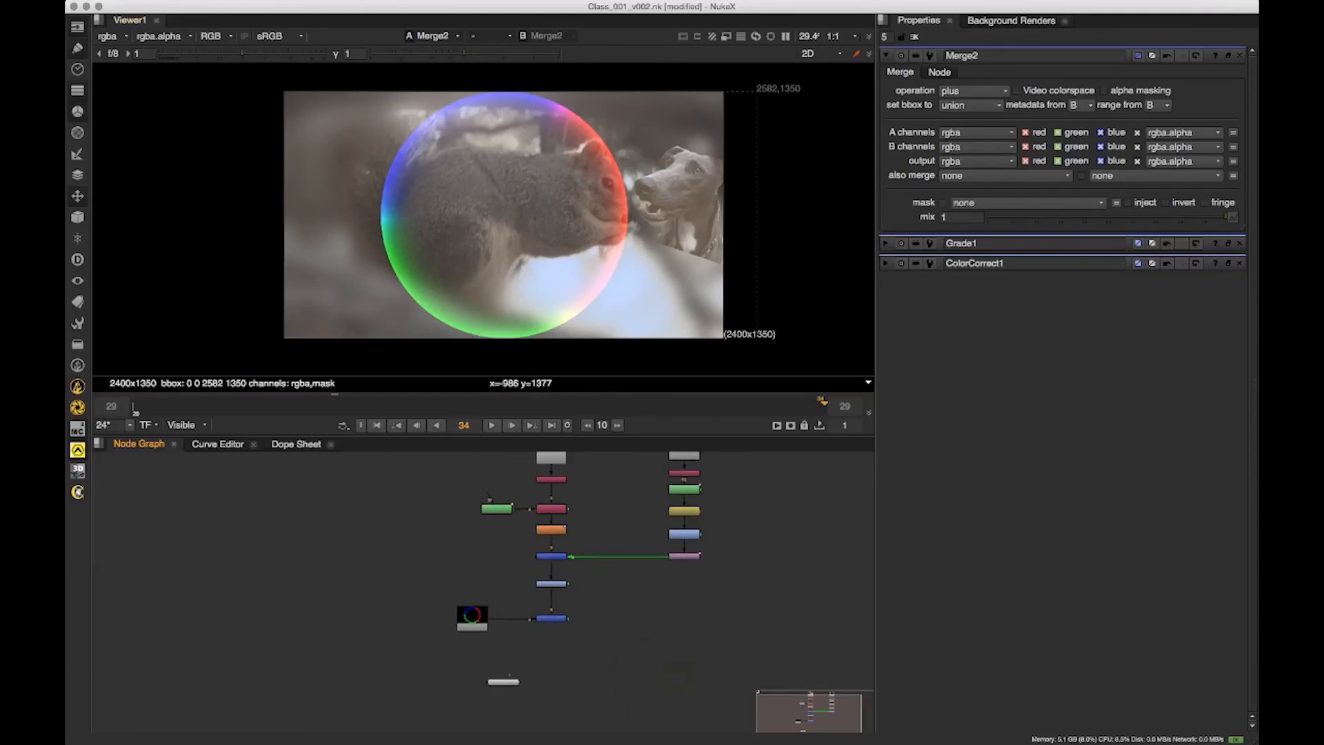
pyautogui.click(77, 27)
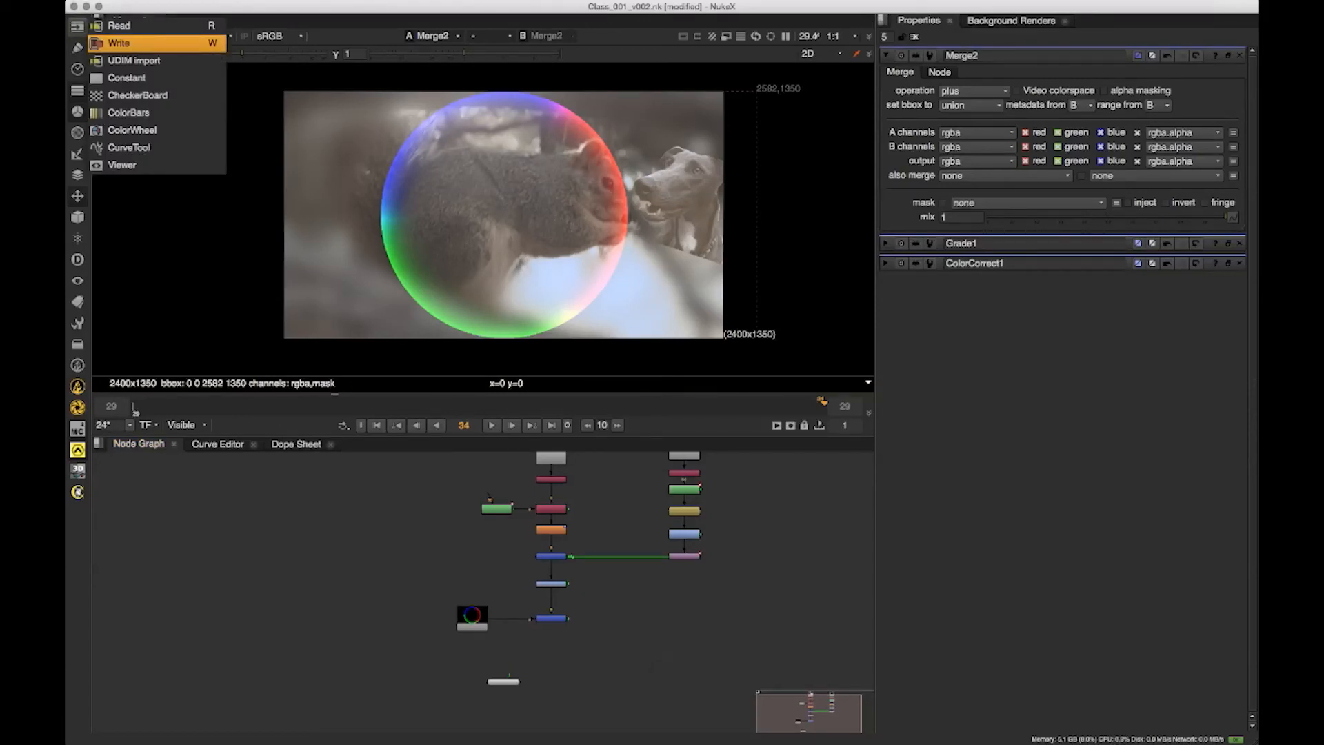
pyautogui.click(119, 25)
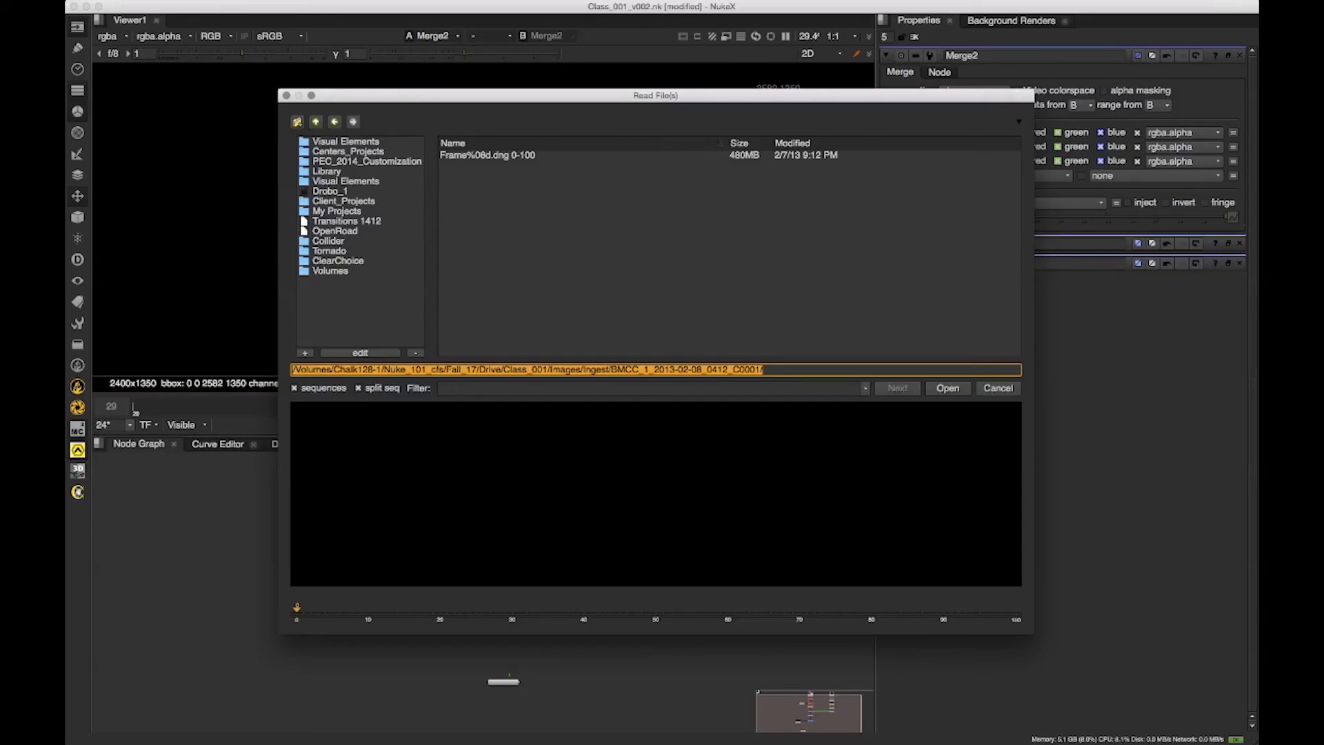
pyautogui.click(998, 388)
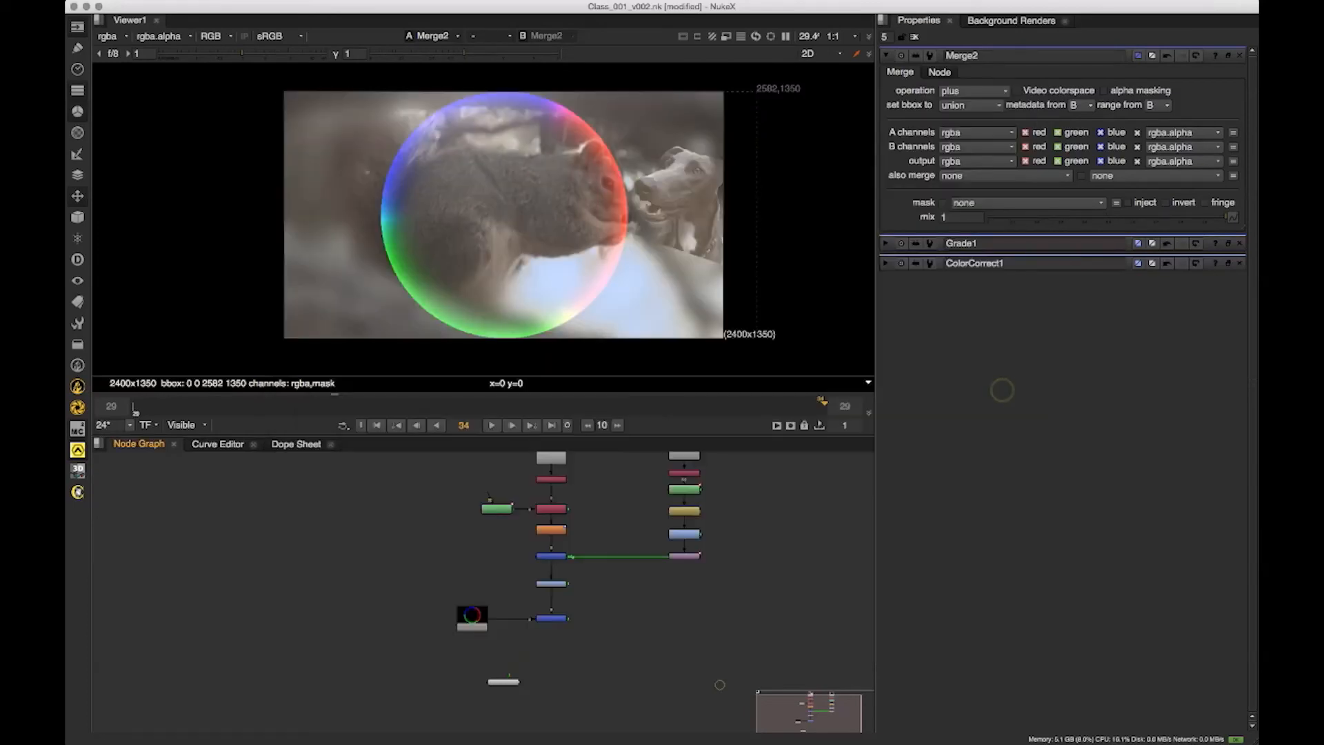
# Step: Add a Write node, connect it beneath Merge2 as the end of the main pipe, and view its output
pyautogui.press('w')
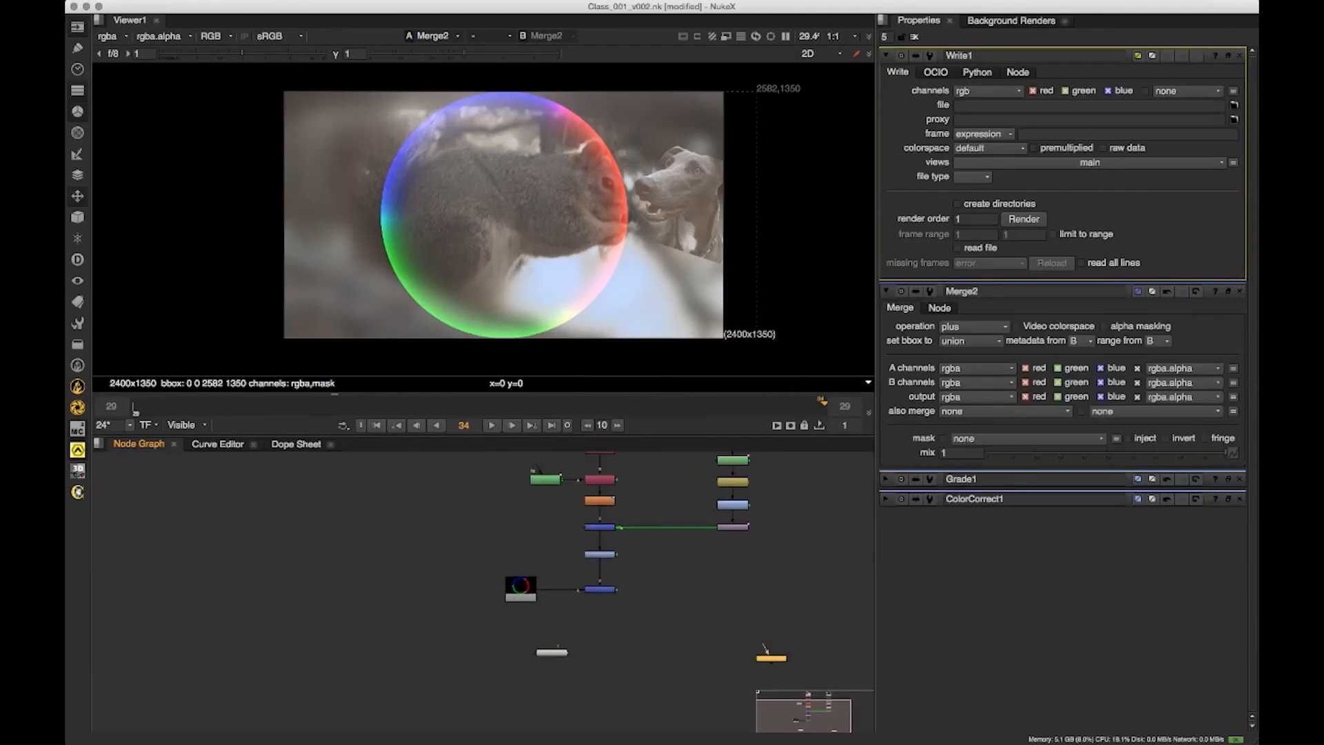
pyautogui.click(774, 659)
pyautogui.moveTo(661, 637); pyautogui.dragTo(603, 589)
pyautogui.moveTo(609, 634); pyautogui.dragTo(604, 627)
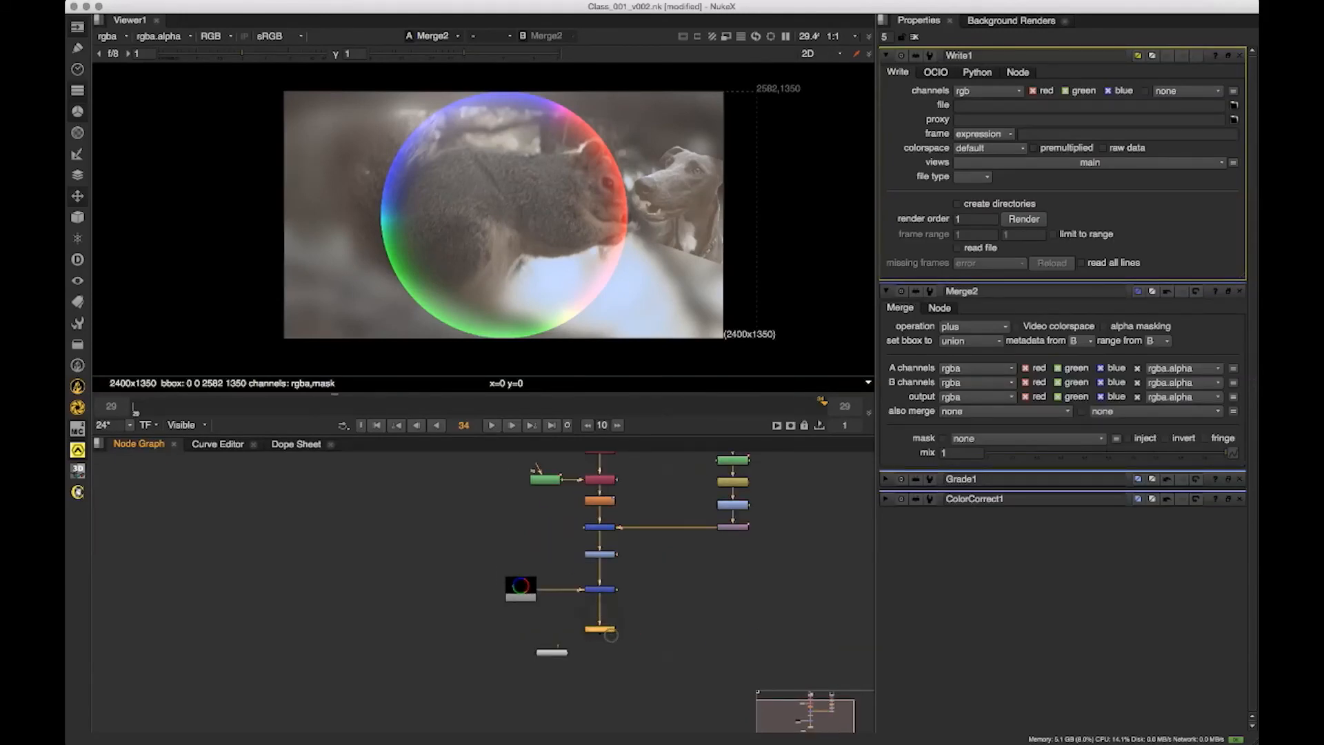
pyautogui.press('1')
pyautogui.click(589, 603)
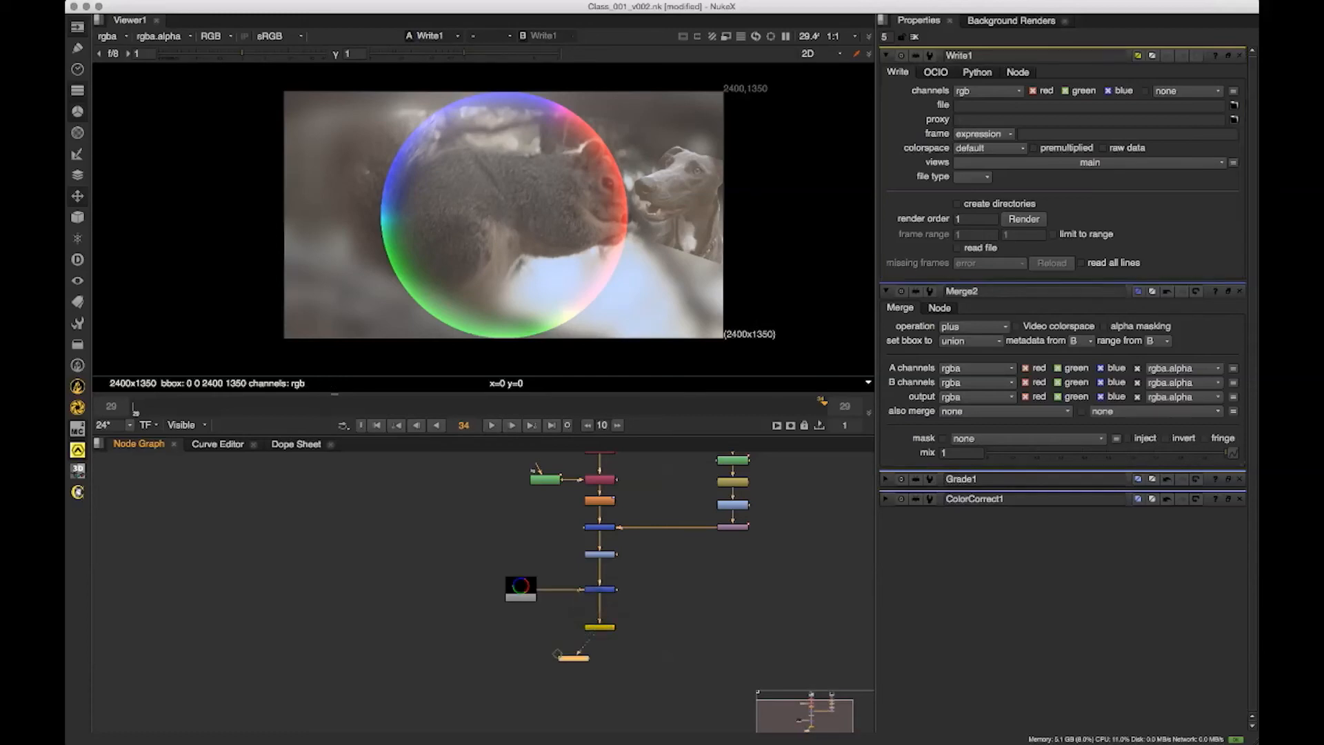
# Step: Place Write1 farther below and to the side of Merge2, and set its channels to rgba
pyautogui.scroll(3, 583, 572)
pyautogui.moveTo(620, 576); pyautogui.dragTo(582, 575)
pyautogui.moveTo(576, 671)
pyautogui.mouseDown()
pyautogui.moveTo(657, 676)
pyautogui.moveTo(581, 673)
pyautogui.mouseUp()
pyautogui.click(656, 599)
pyautogui.moveTo(656, 598); pyautogui.dragTo(632, 608)
pyautogui.scroll(-1, 643, 578)
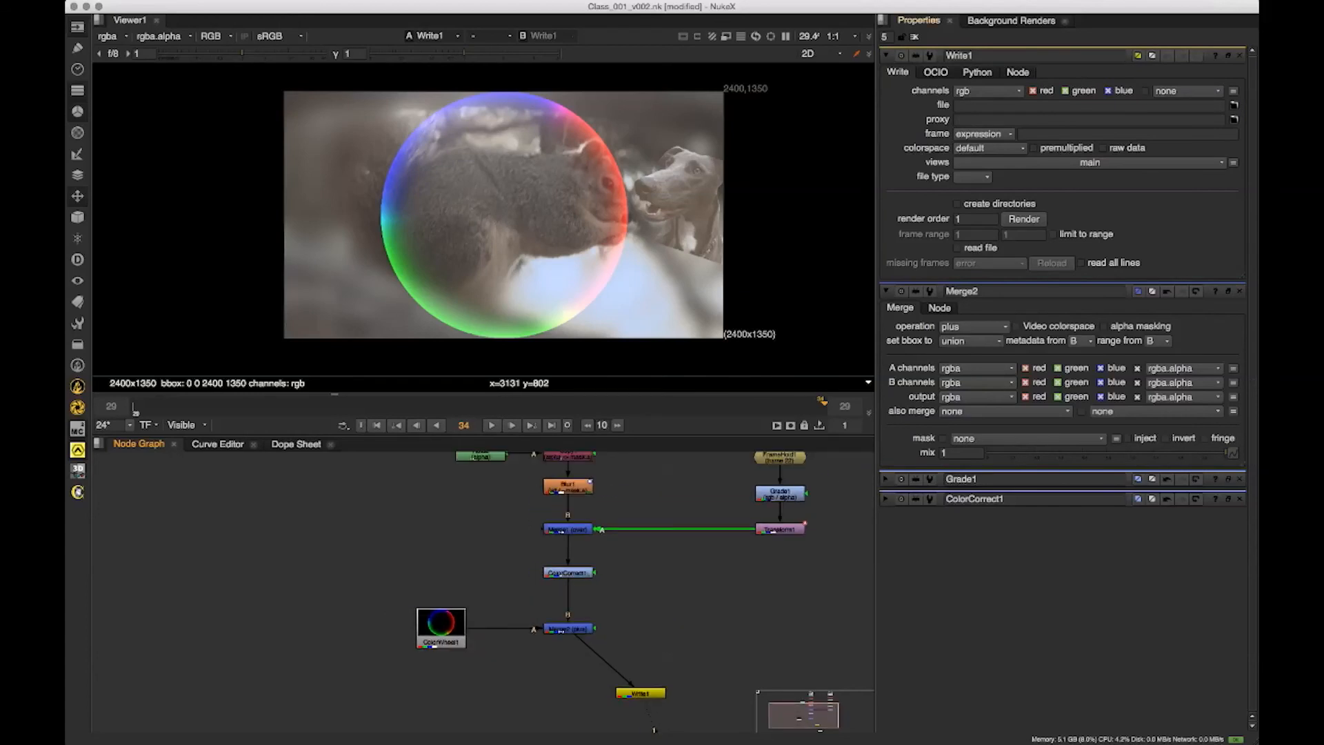
pyautogui.click(1010, 90)
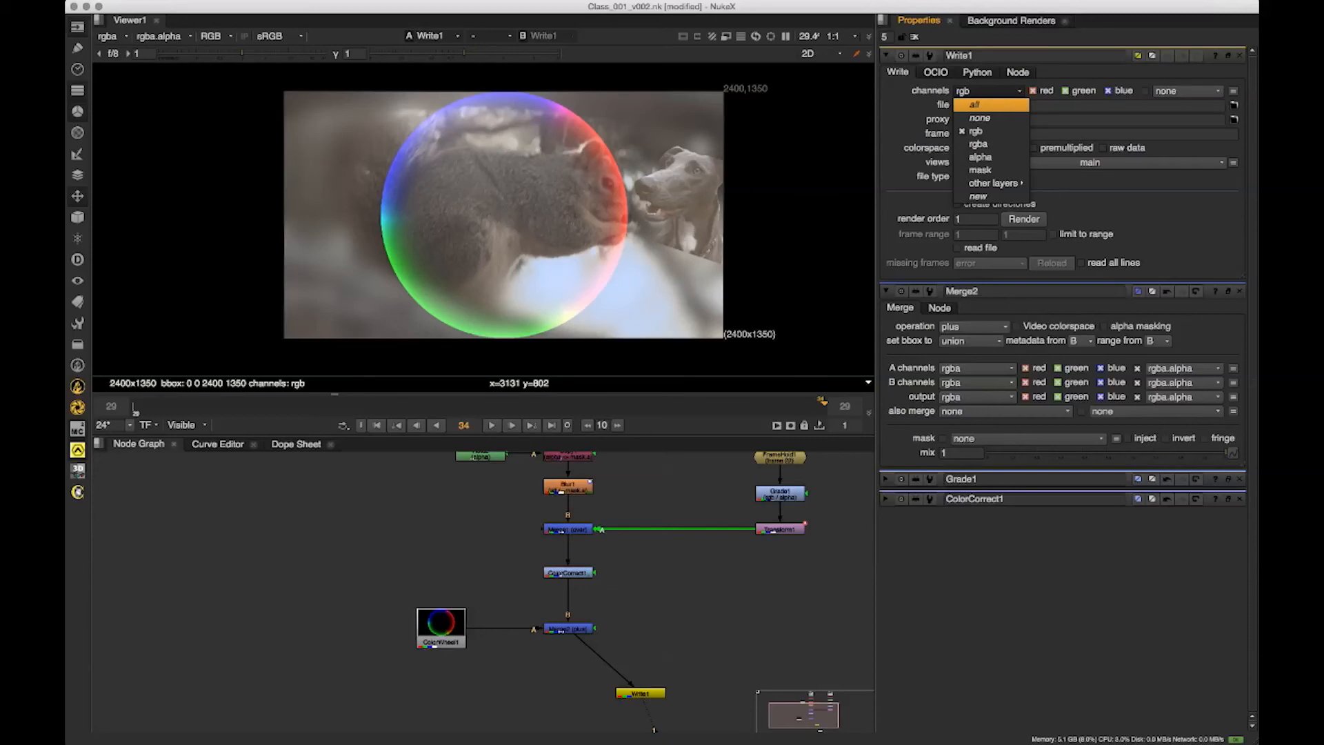
pyautogui.click(1000, 144)
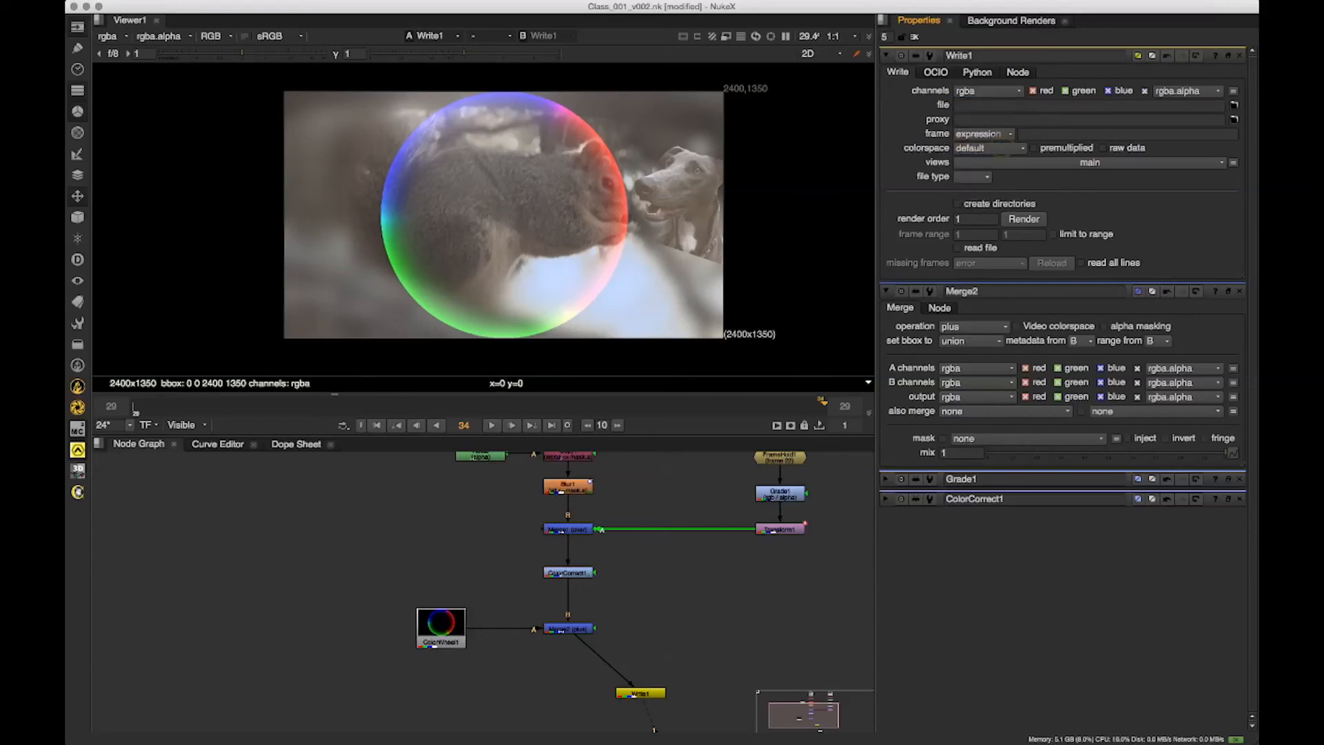
# Step: Set Write1's output file to /Volumes/Chalk128-1/test_v001.mov
pyautogui.click(1234, 105)
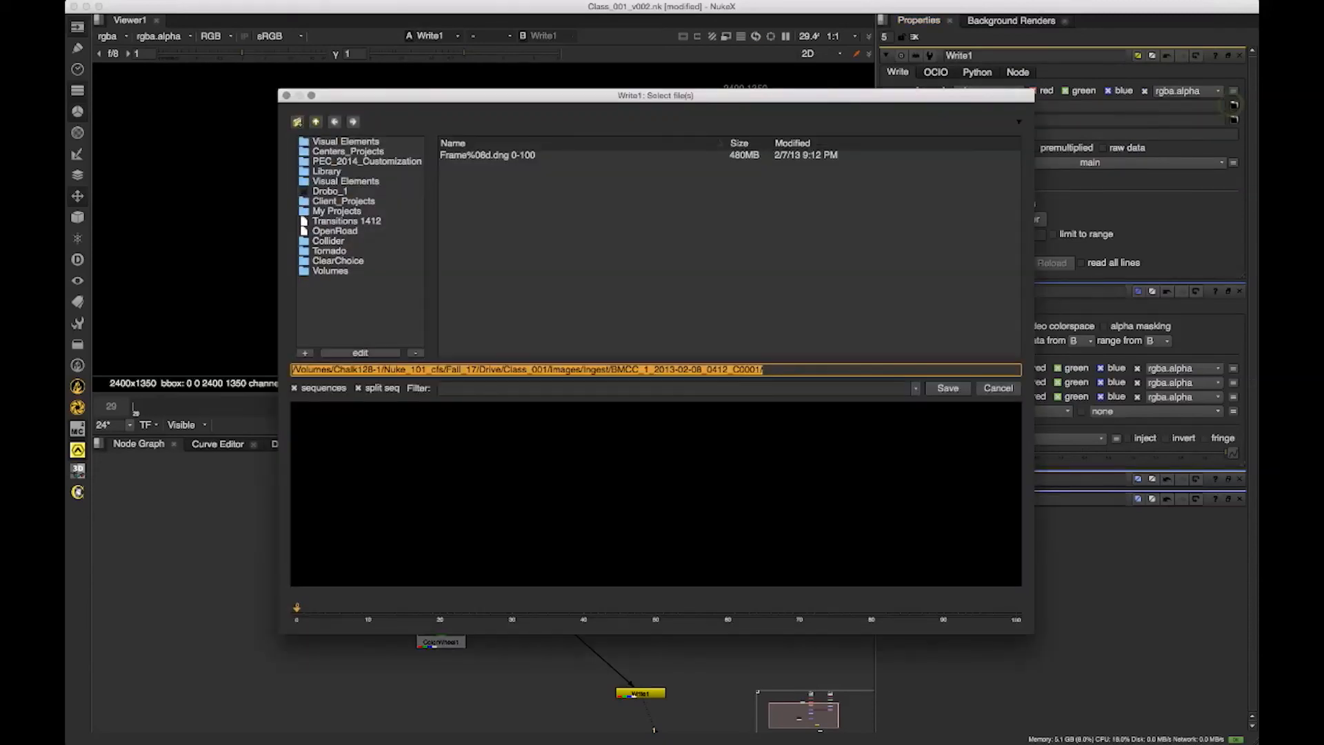
pyautogui.click(331, 270)
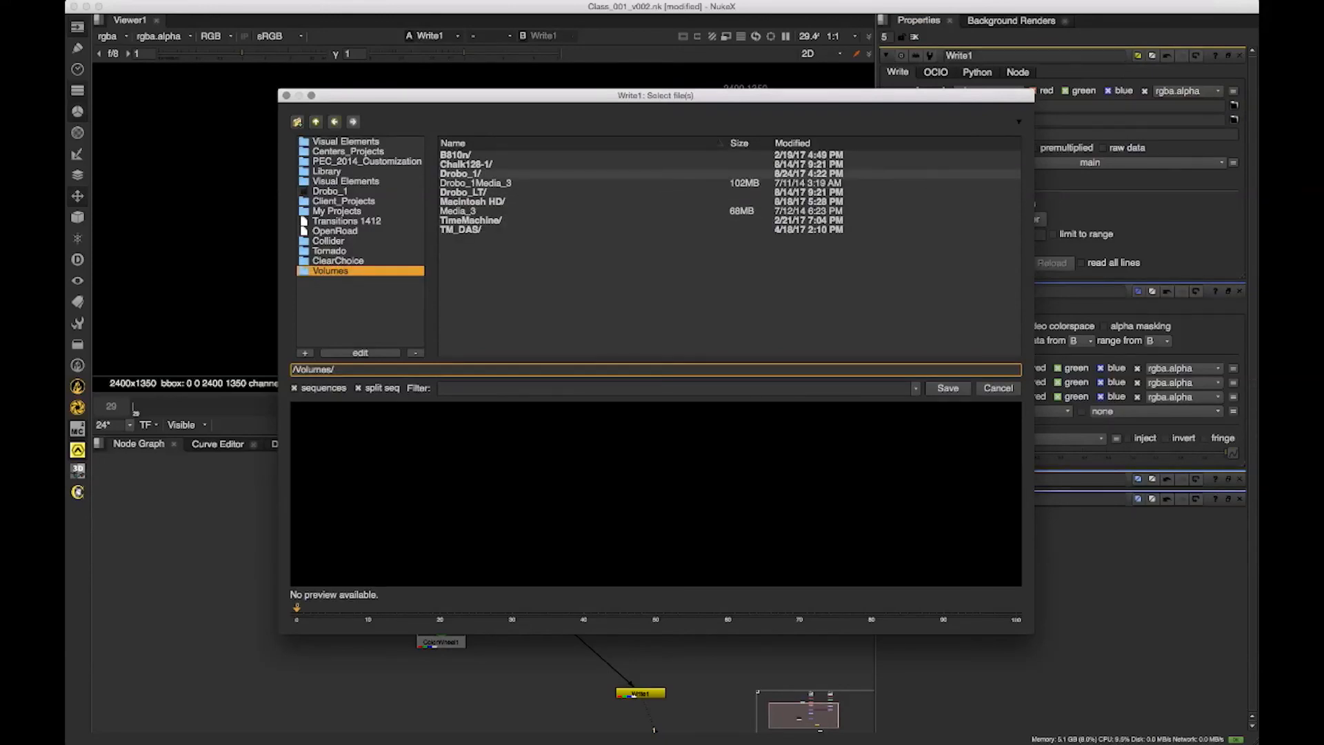
pyautogui.doubleClick(467, 164)
pyautogui.click(411, 369)
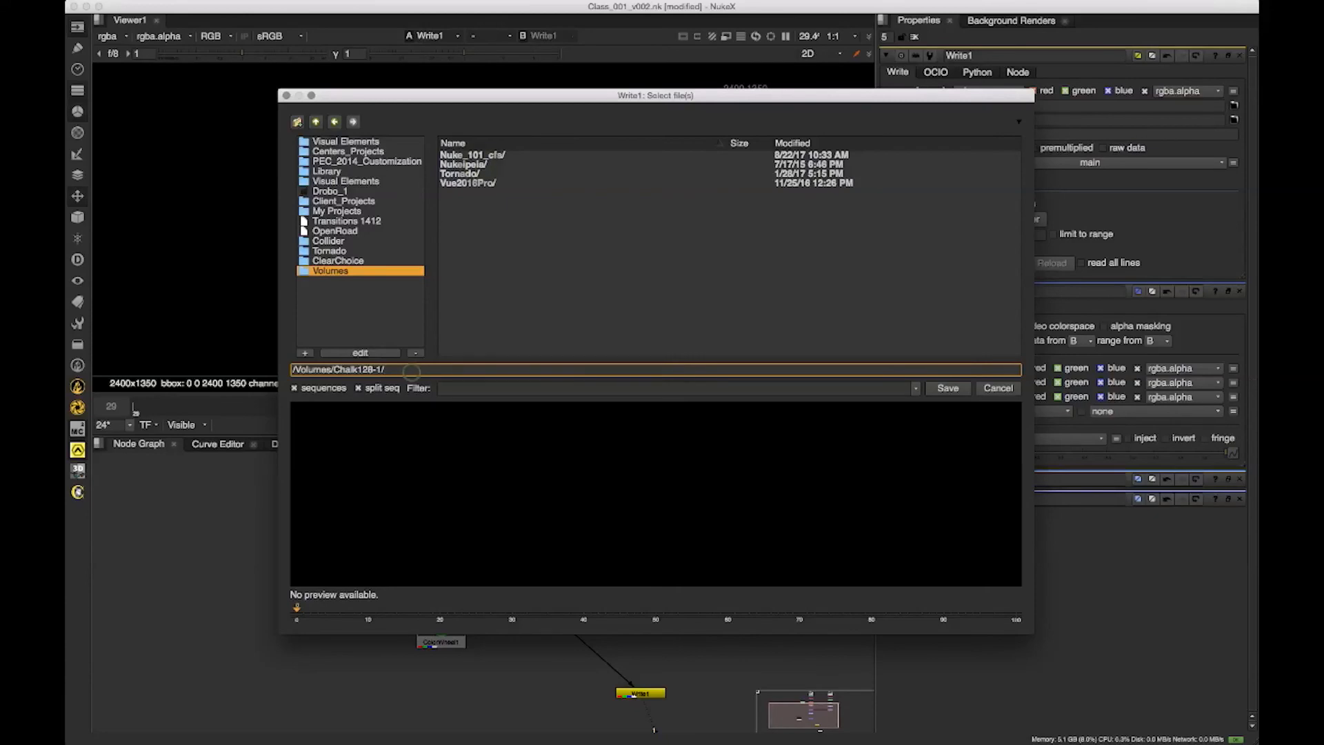
pyautogui.write('test')
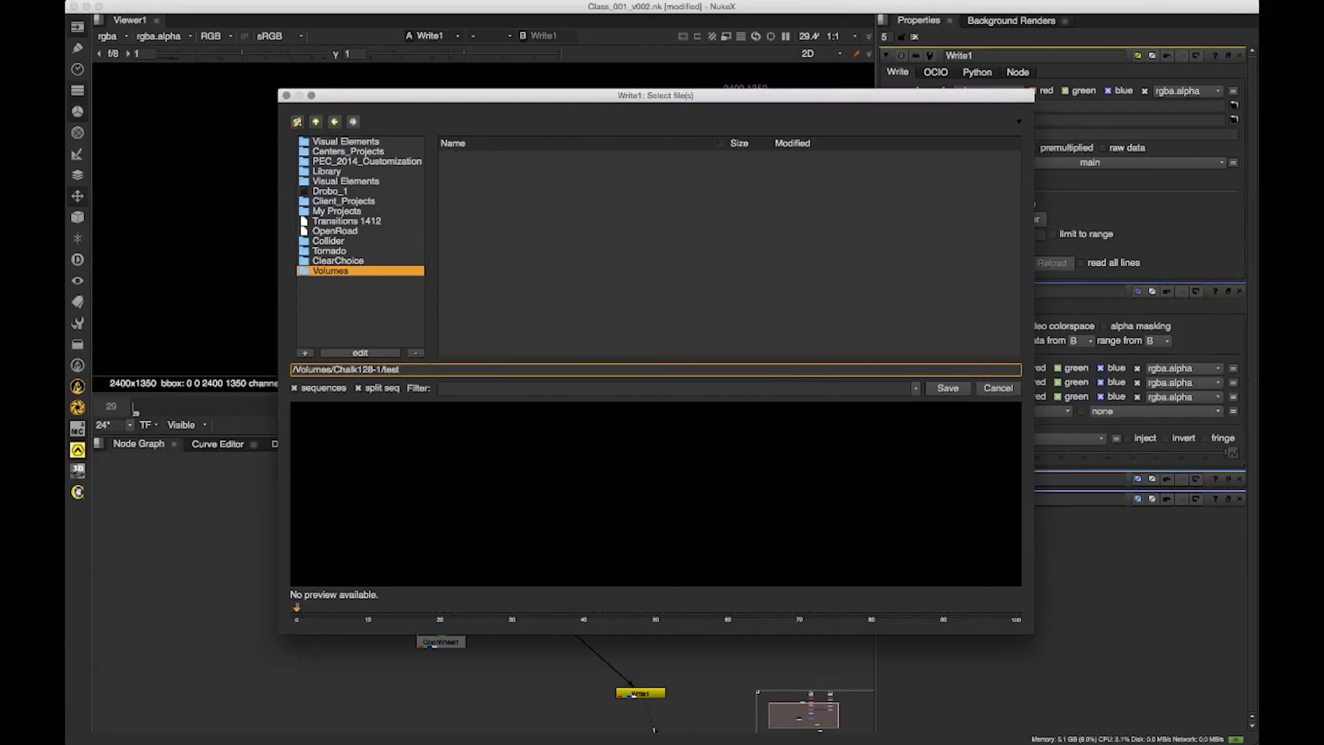
pyautogui.write('_v001.mov')
pyautogui.press('Return')
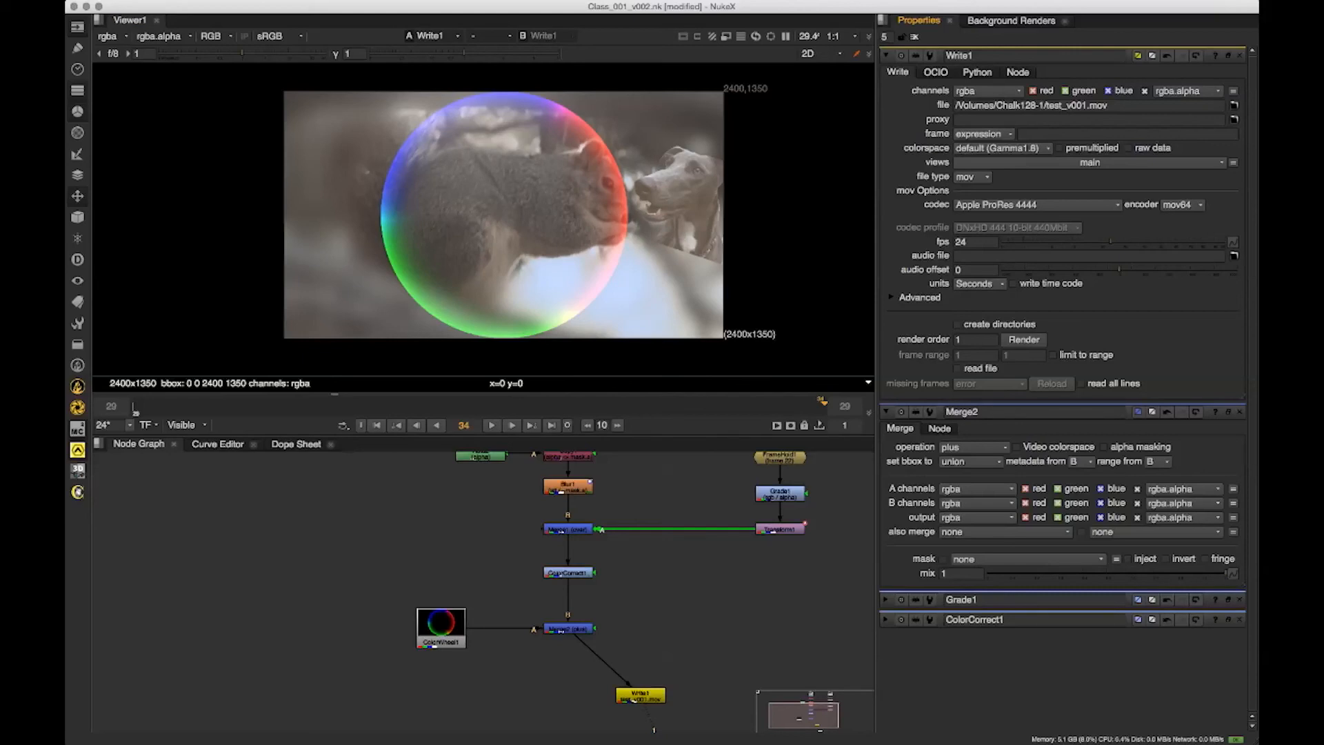
# Step: Try Gamma2.2 as Write1's colorspace and settle on sRGB
pyautogui.click(1002, 147)
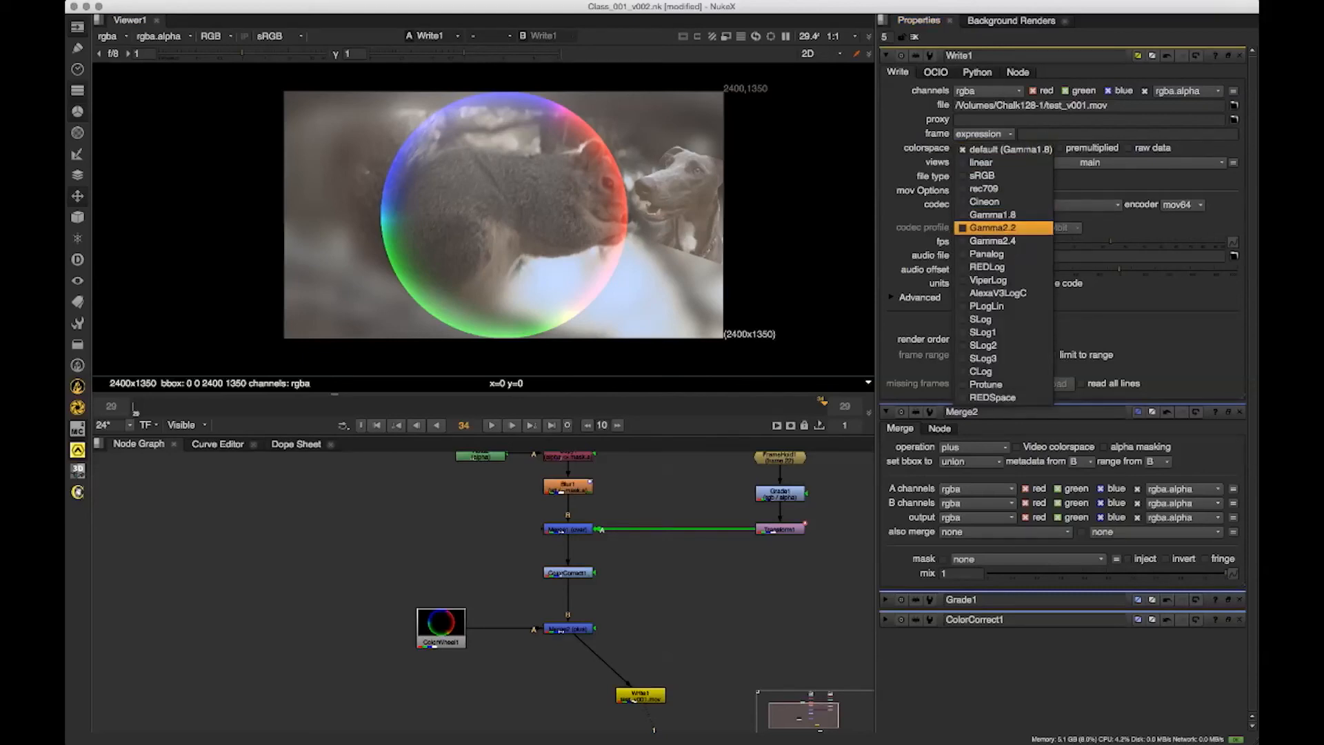
pyautogui.click(993, 228)
pyautogui.click(1038, 148)
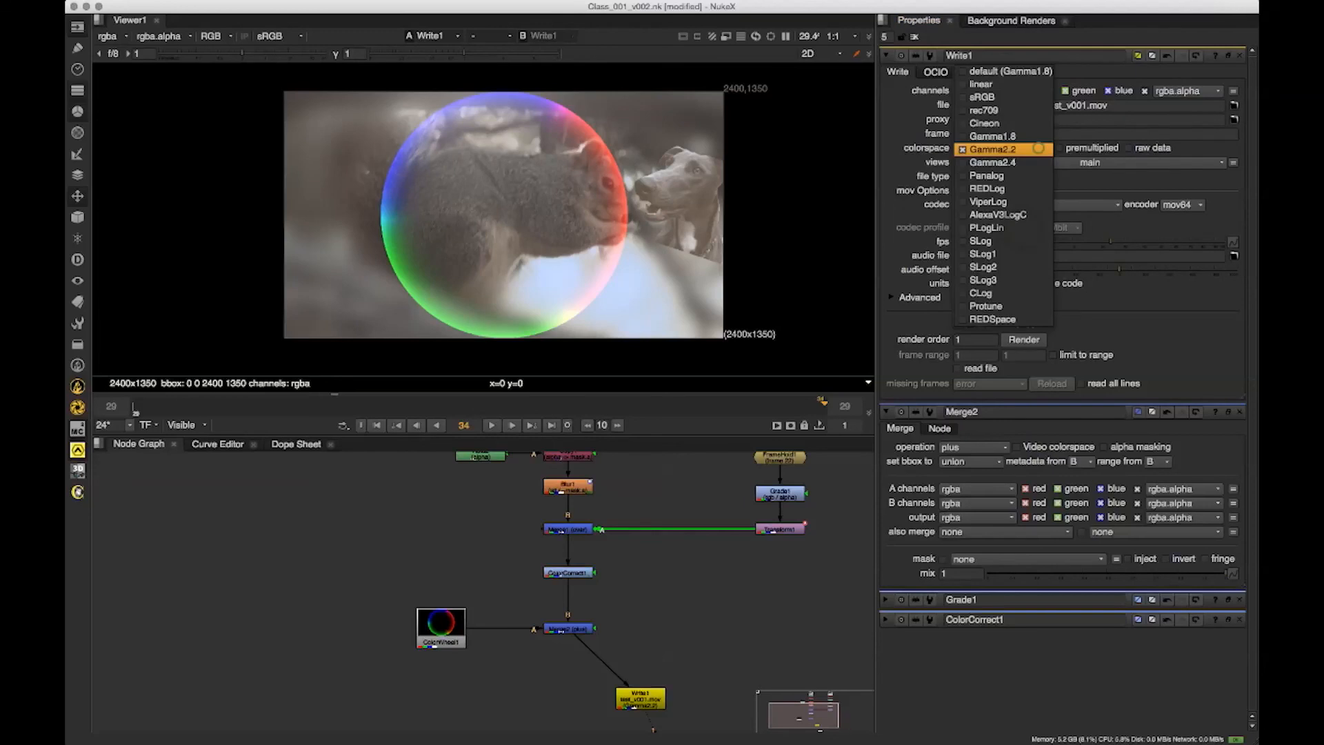
pyautogui.click(1028, 97)
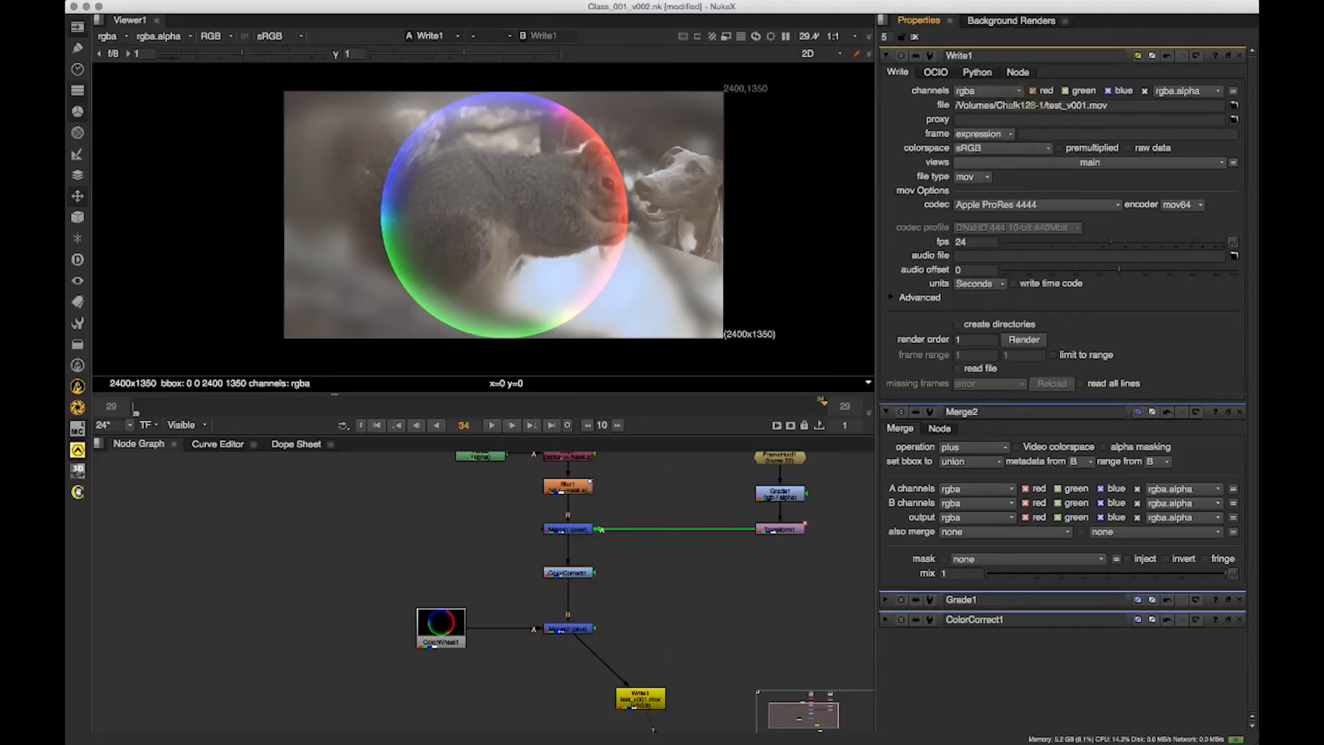
pyautogui.click(1040, 148)
pyautogui.click(1019, 148)
# Step: Set Write1's codec to Apple ProRes 422, and view its render settings without starting a render
pyautogui.click(1048, 204)
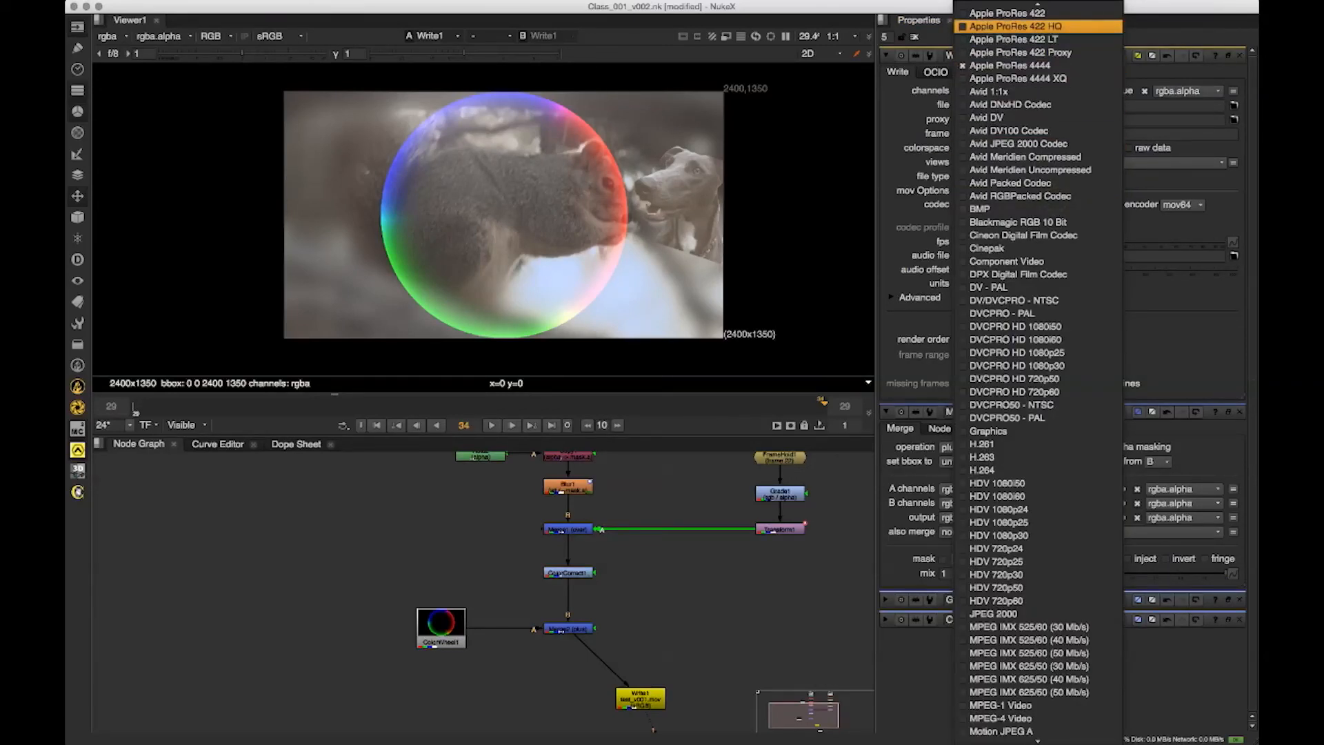
pyautogui.click(1035, 13)
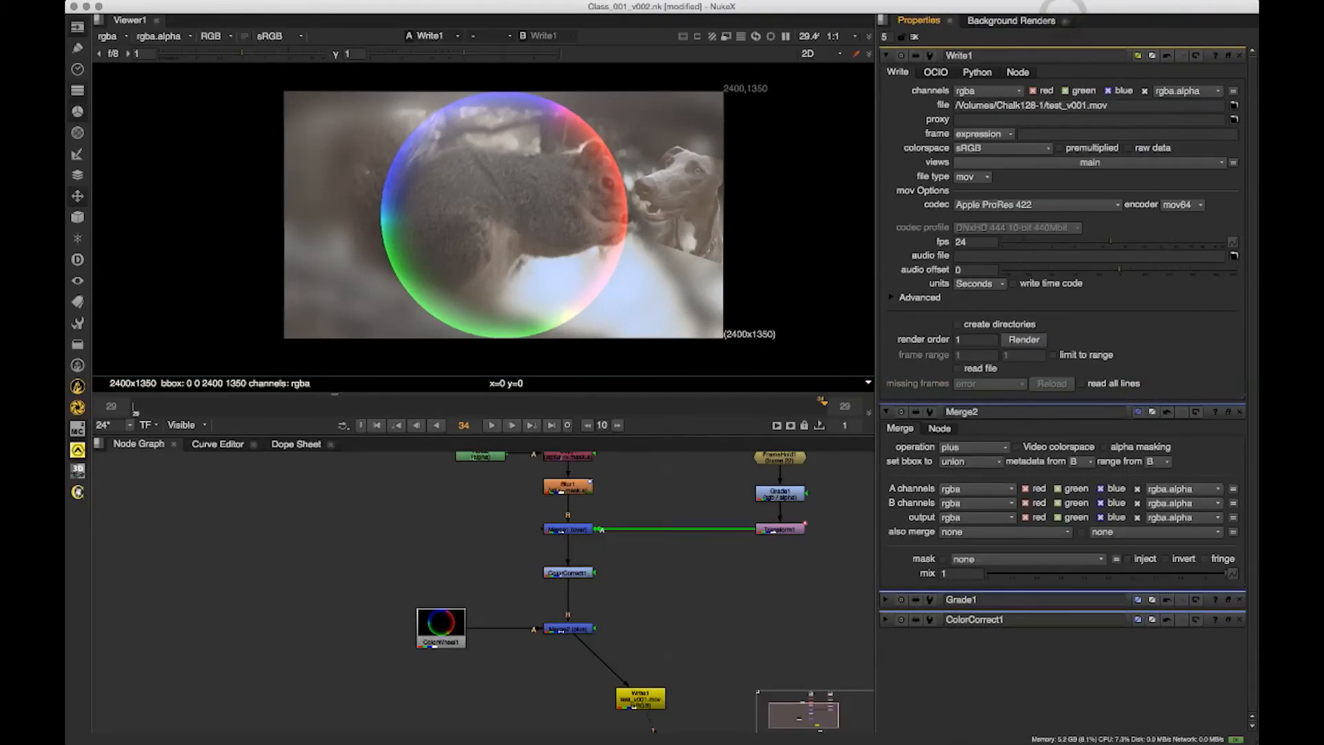
pyautogui.click(1048, 204)
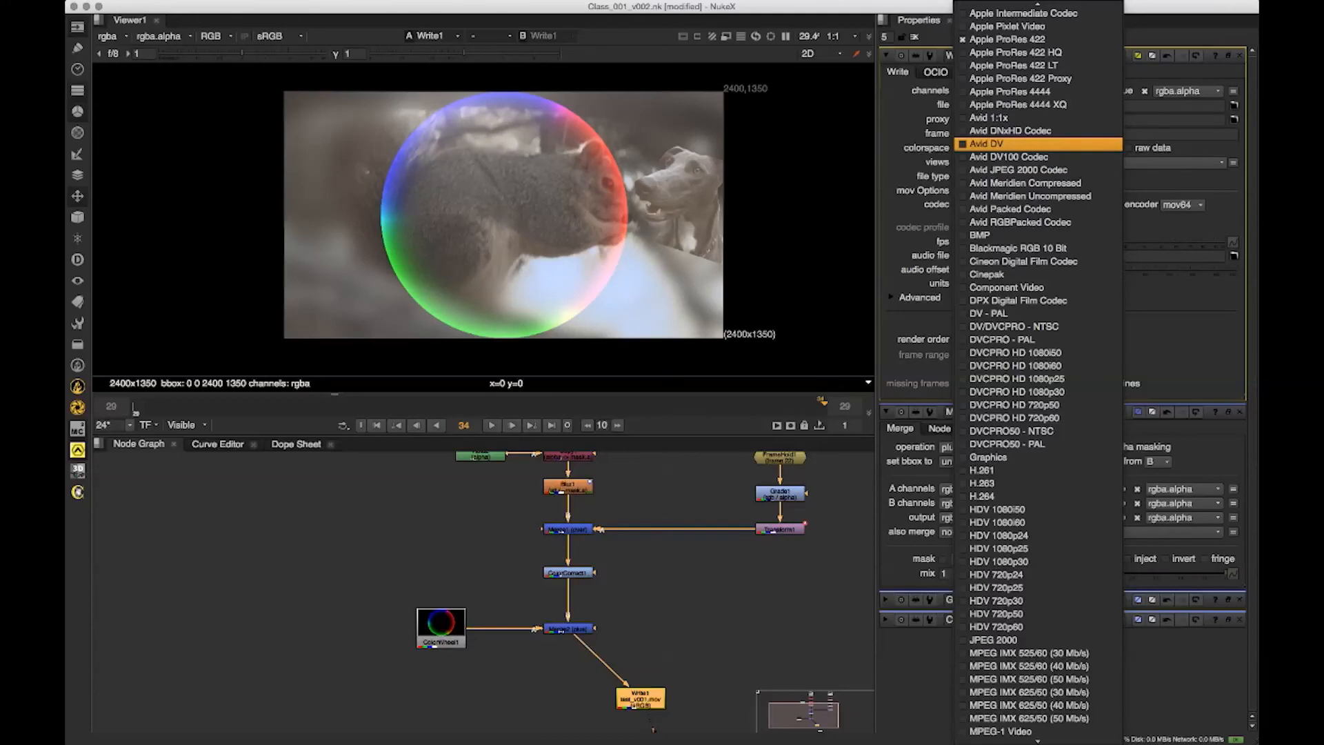
pyautogui.click(892, 289)
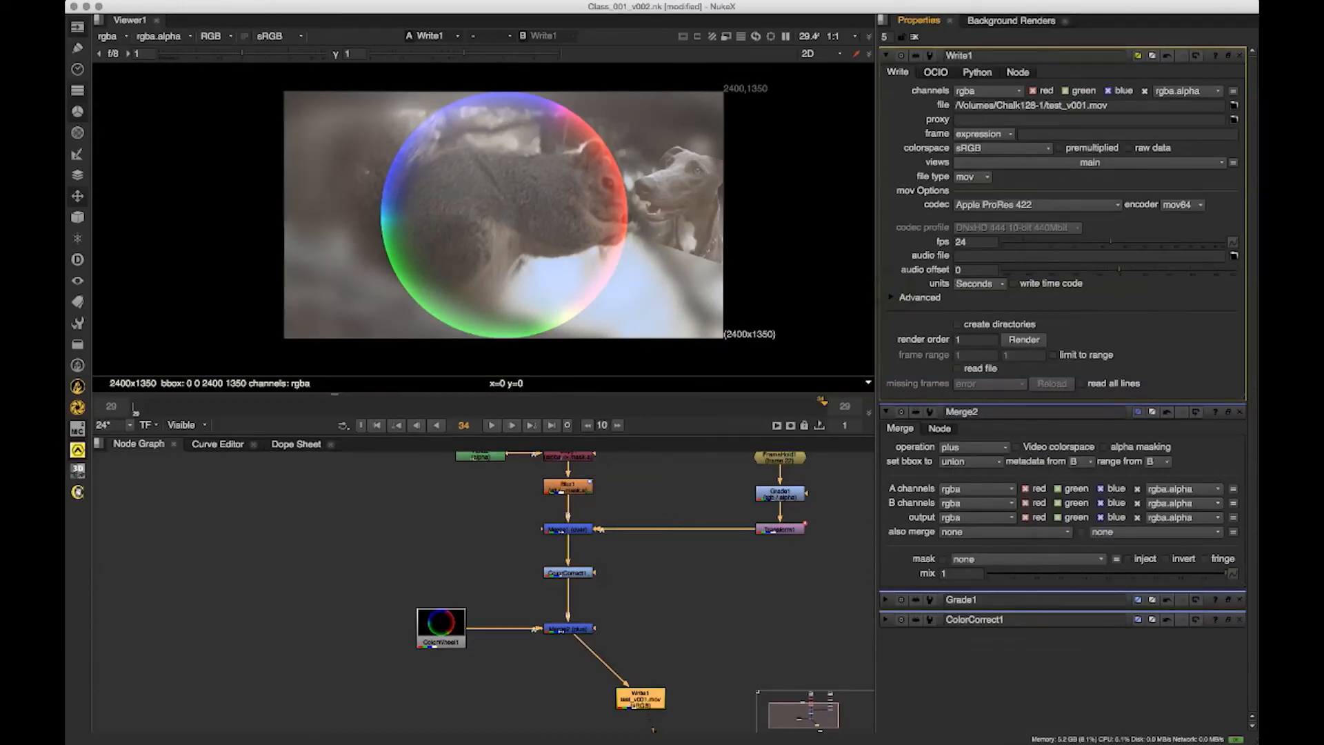
pyautogui.click(1024, 340)
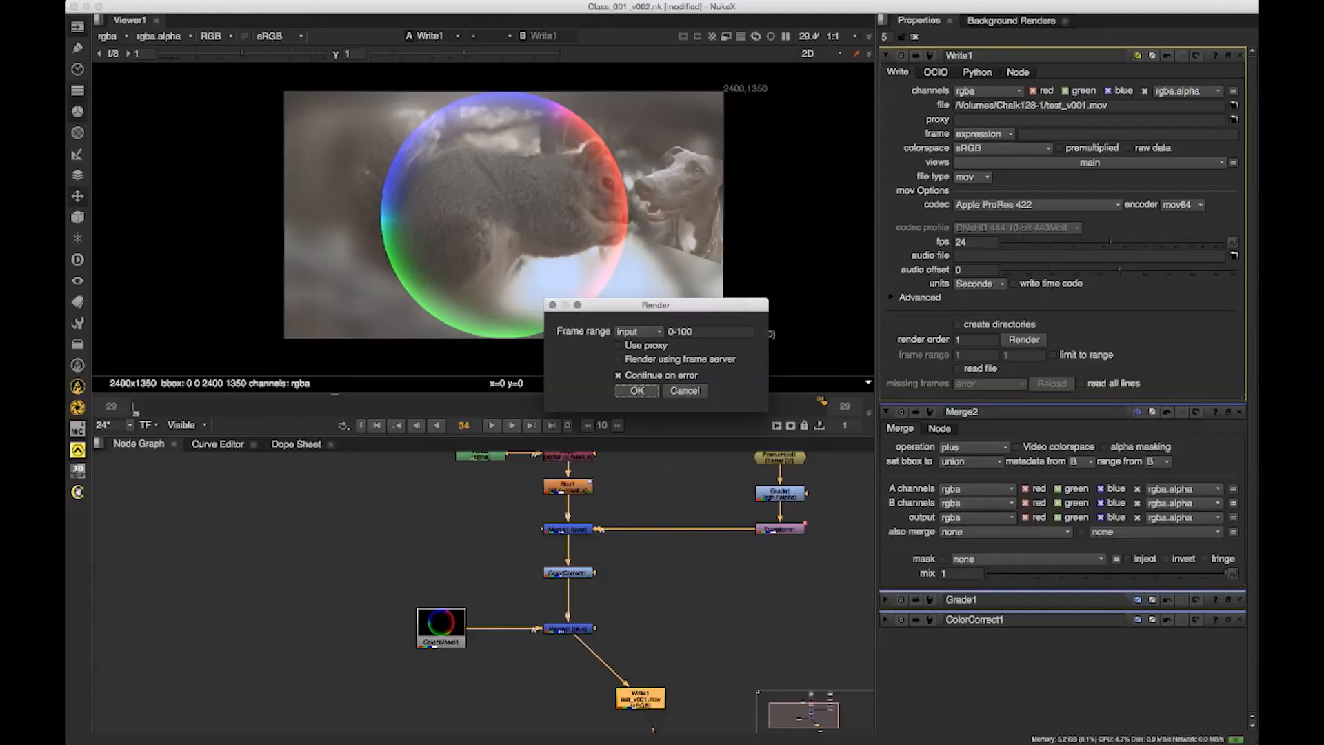
pyautogui.click(679, 388)
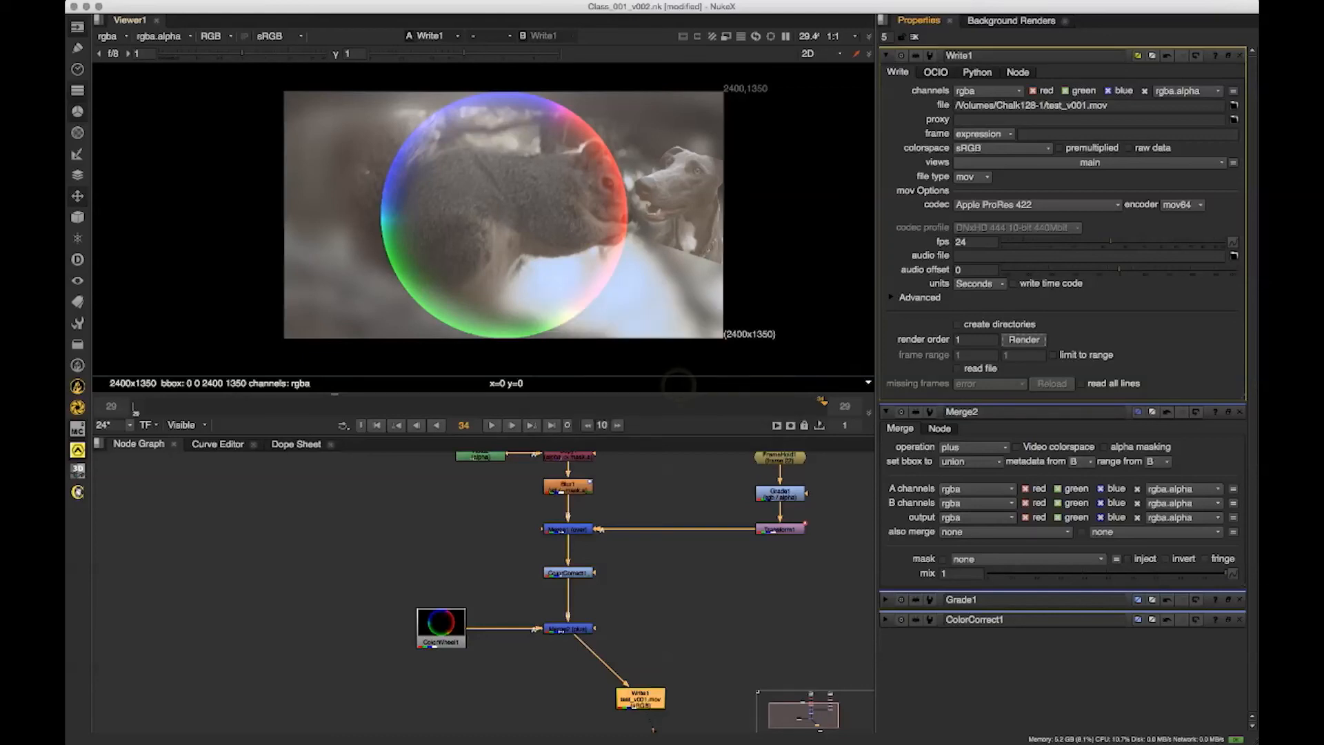
# Step: Move Write1 just below Merge2 and paste a copy of it beside it, fed by Merge2, with its properties open
pyautogui.click(766, 623)
pyautogui.moveTo(766, 624); pyautogui.dragTo(779, 556)
pyautogui.moveTo(650, 629); pyautogui.dragTo(559, 625)
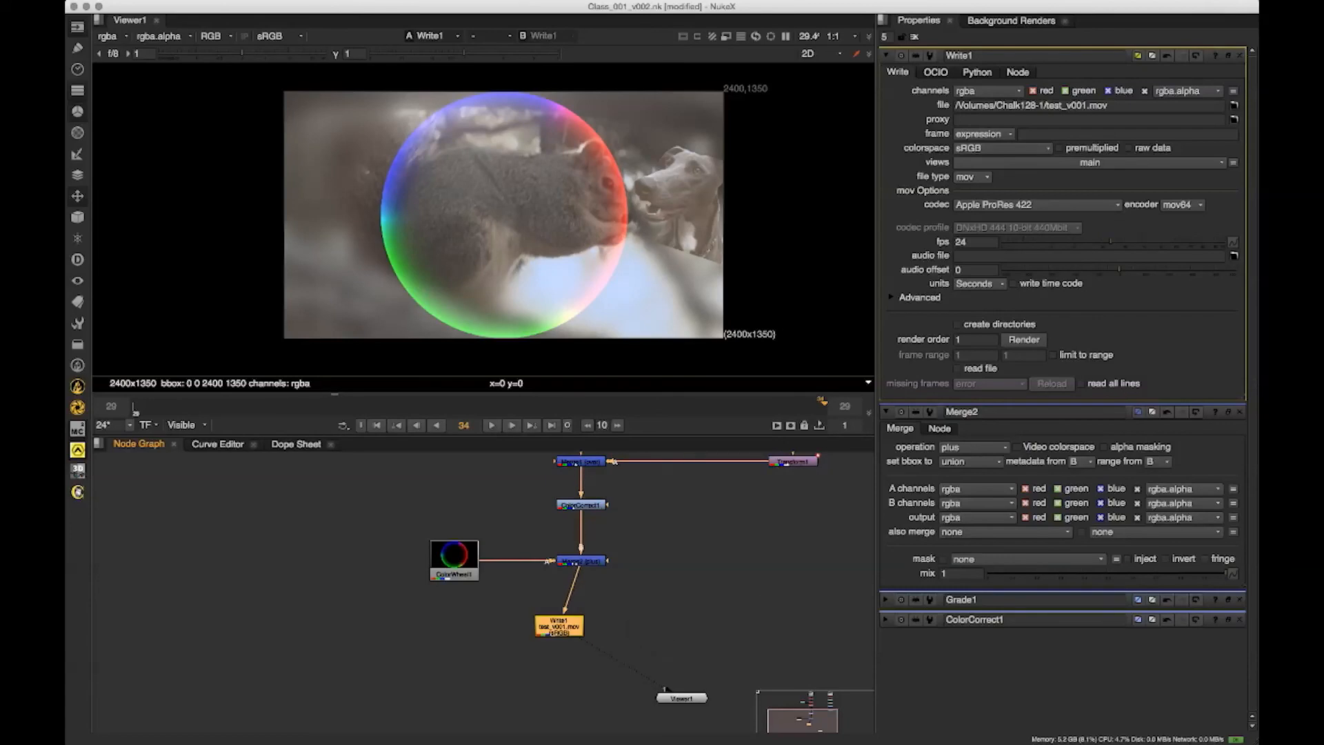
pyautogui.click(691, 618)
pyautogui.press('super+v')
pyautogui.moveTo(710, 627); pyautogui.dragTo(665, 624)
pyautogui.doubleClick(651, 625)
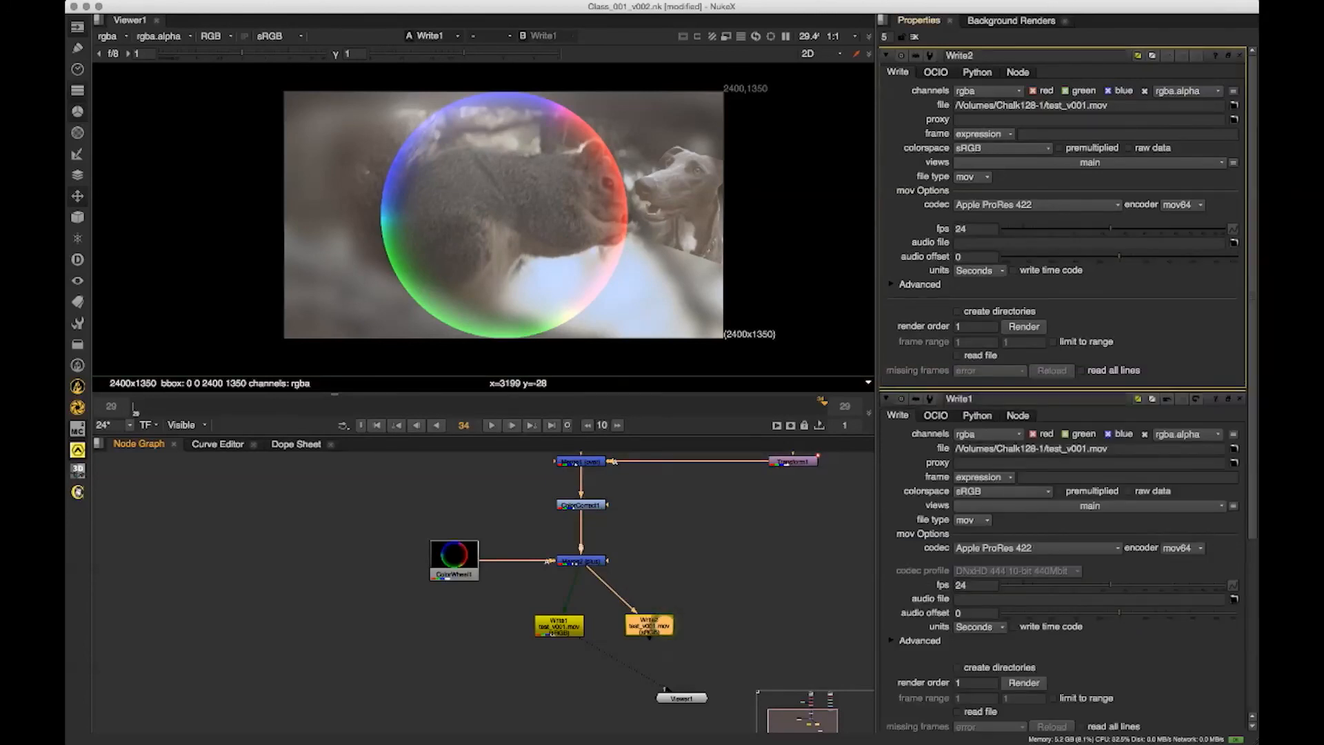
# Step: Change Write2's output file to the image sequence /Volumes/Chalk128-1/test_v001_%06D.dpx
pyautogui.moveTo(1088, 105); pyautogui.dragTo(1107, 106)
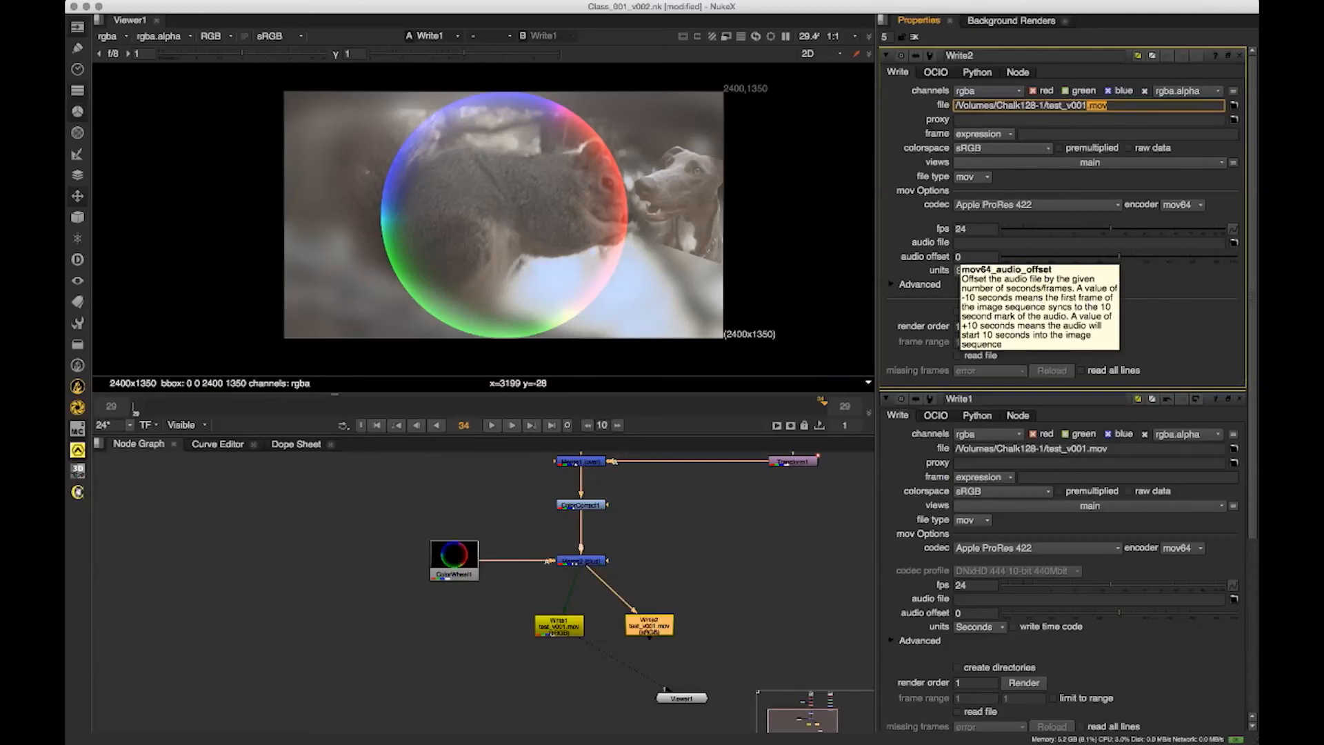
pyautogui.write('_')
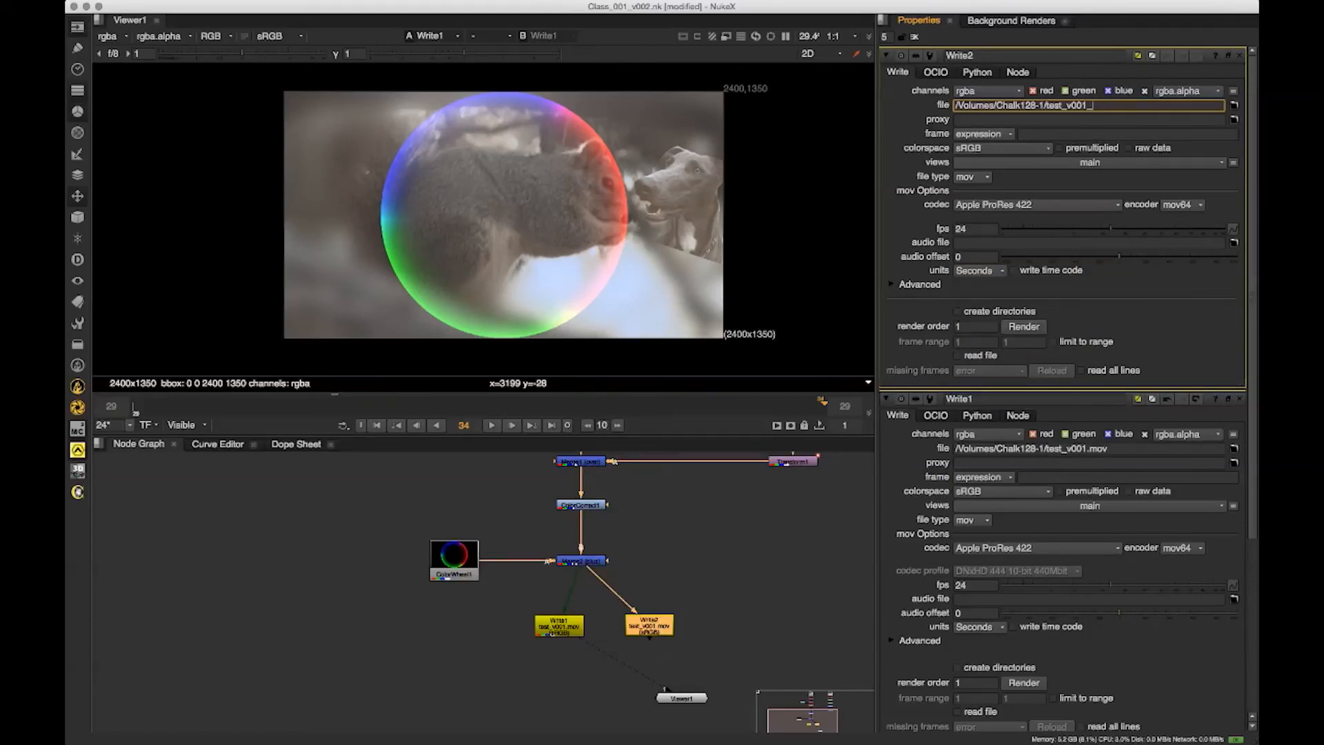
pyautogui.write('%0')
pyautogui.write('4D')
pyautogui.press('BackSpace')
pyautogui.write('6D.dpx')
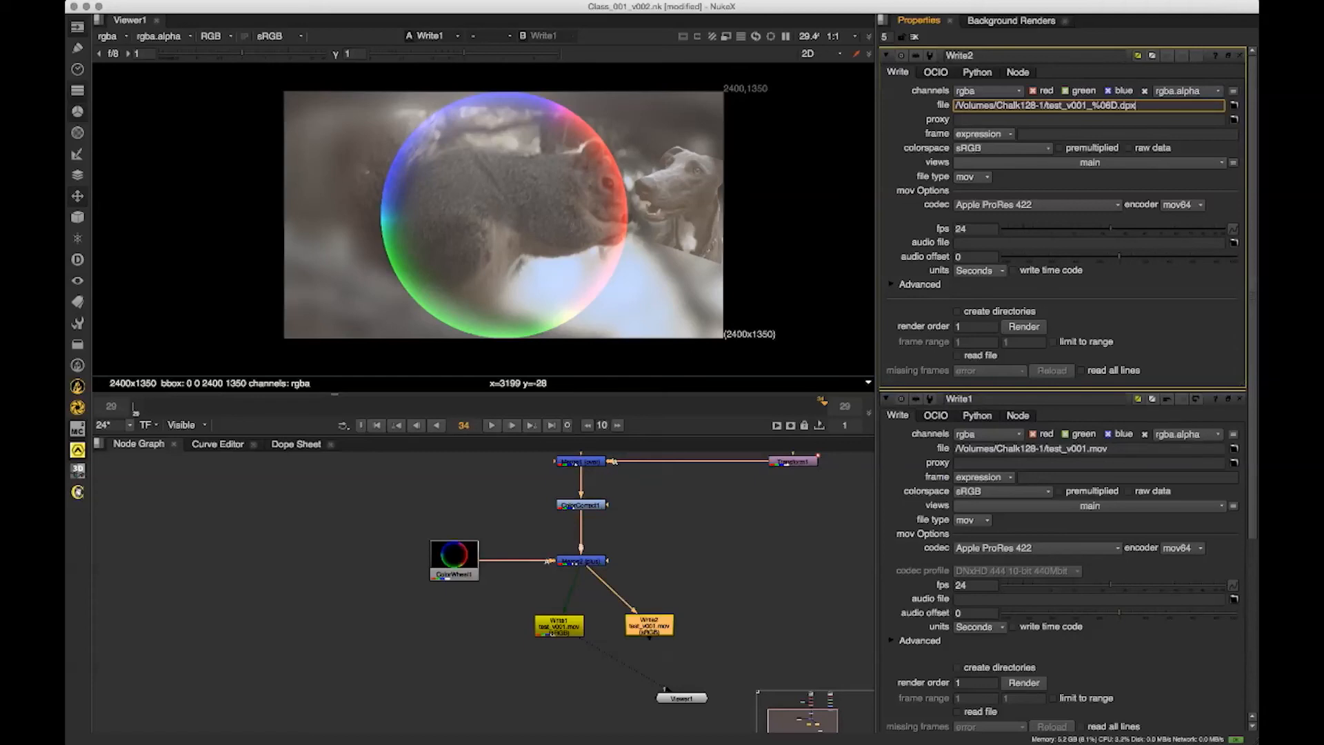
pyautogui.press('Return')
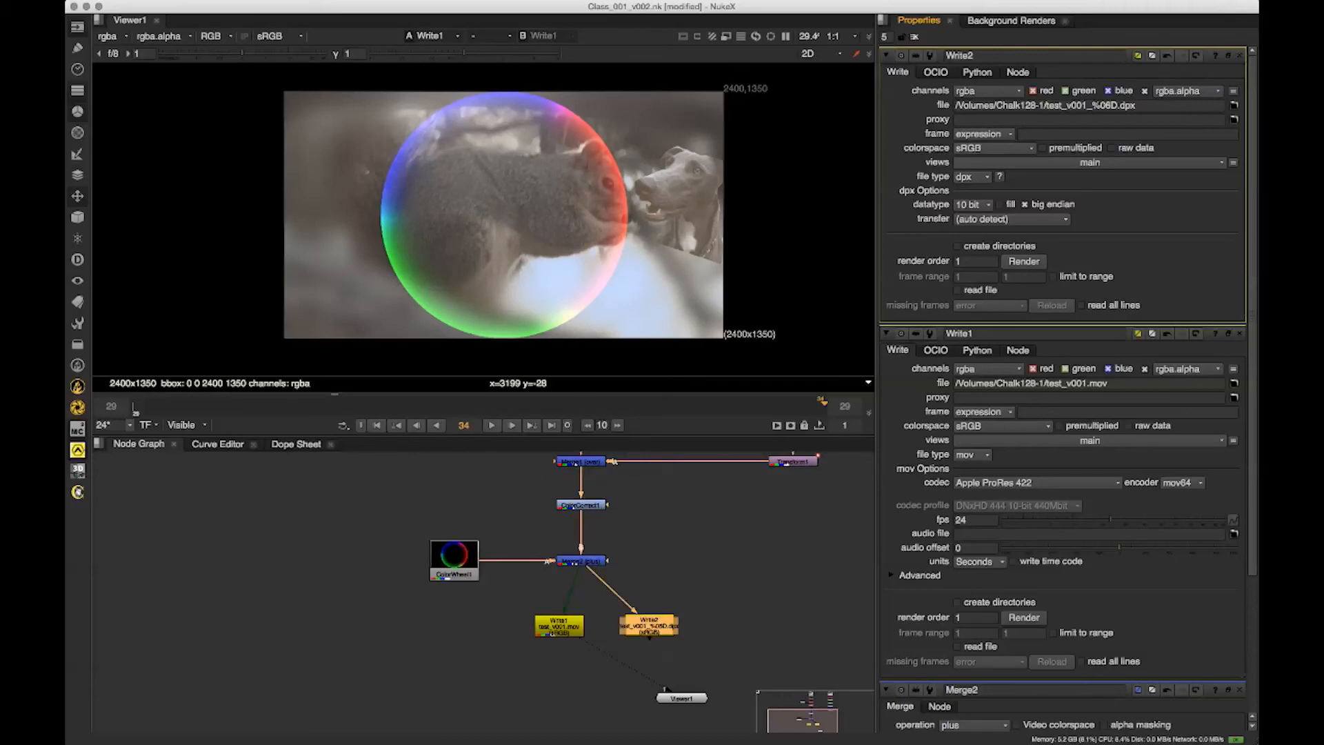
# Step: Review the bit depths and transfer options available for Write2's DPX output
pyautogui.click(973, 205)
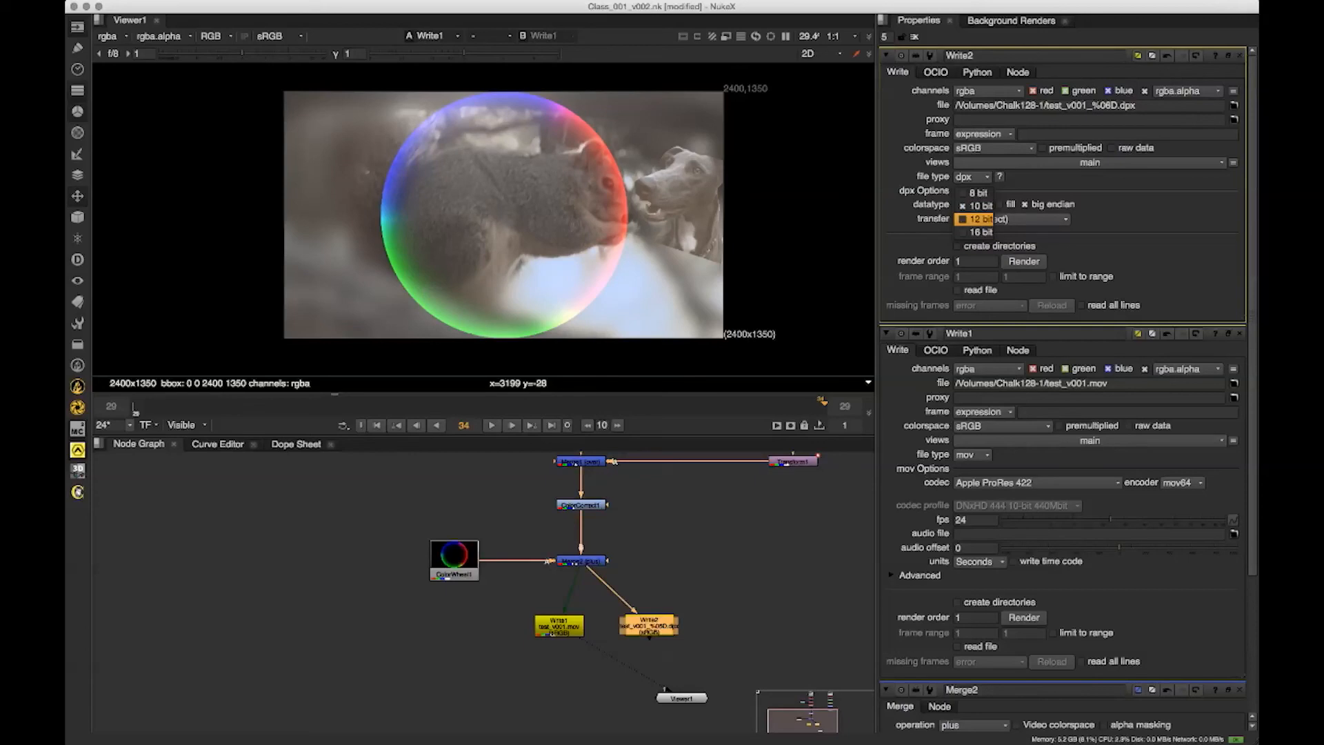
pyautogui.click(976, 233)
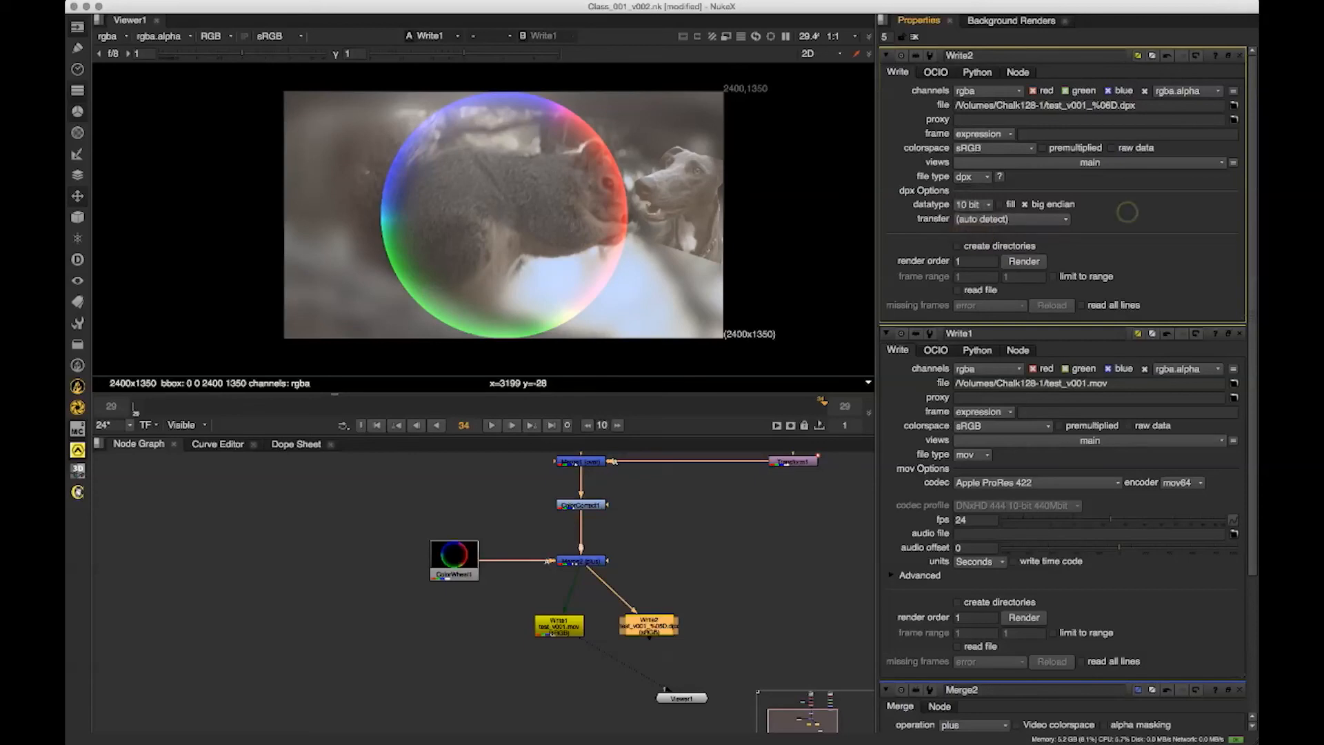
pyautogui.click(1056, 220)
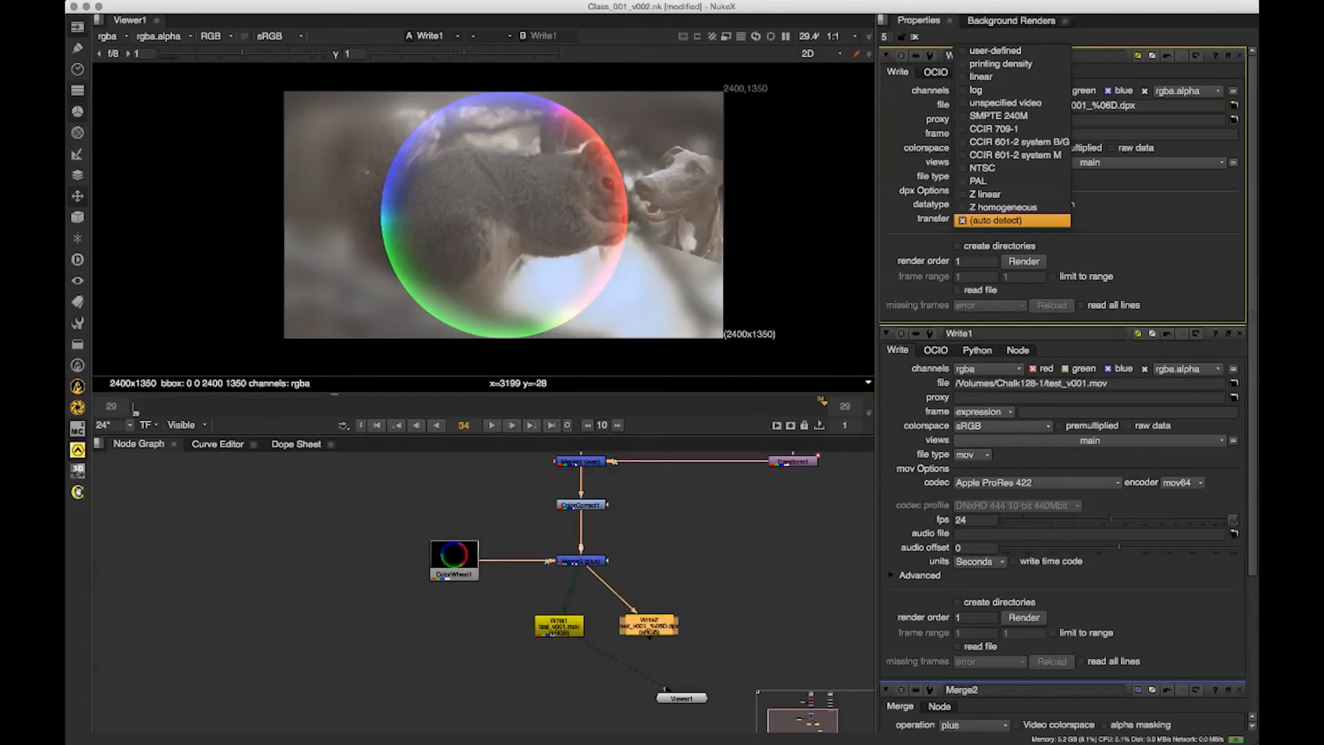
pyautogui.click(1157, 230)
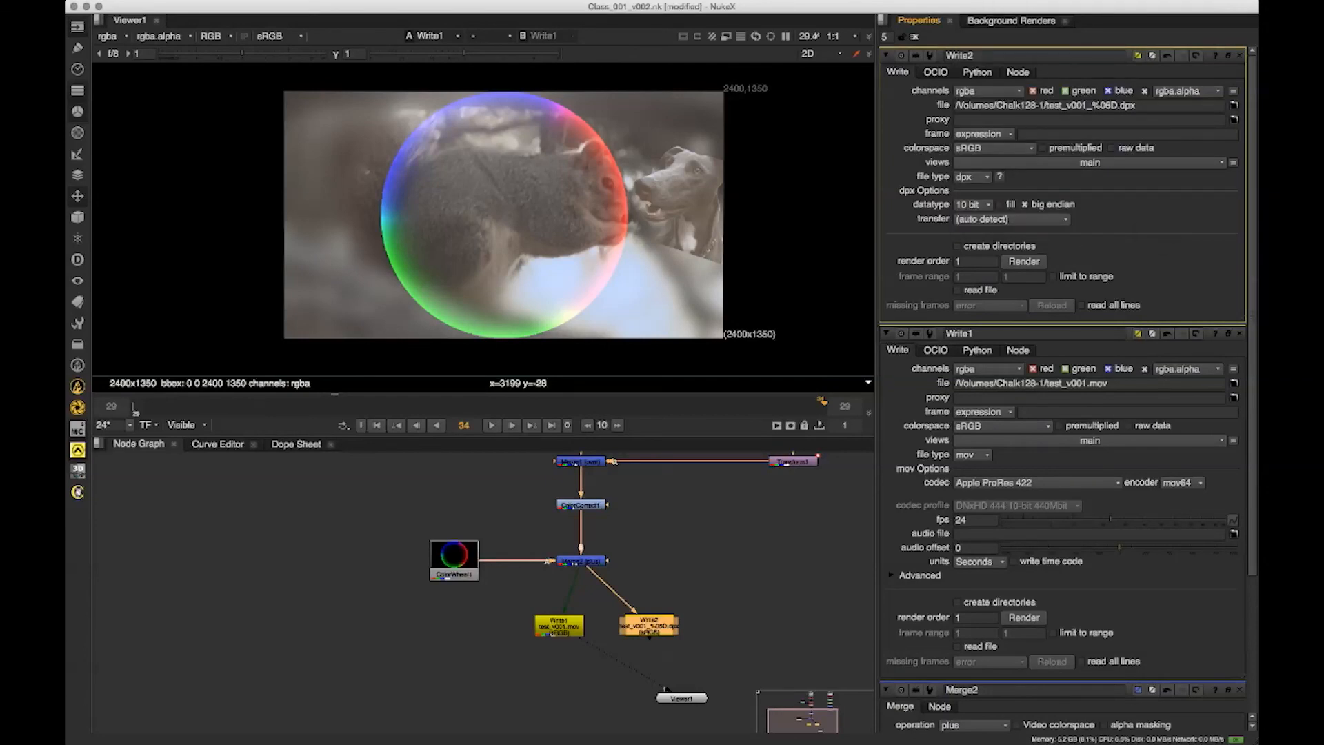
# Step: Set Write2's colorspace to default (Cineon), and view its render settings without starting a render
pyautogui.click(1014, 147)
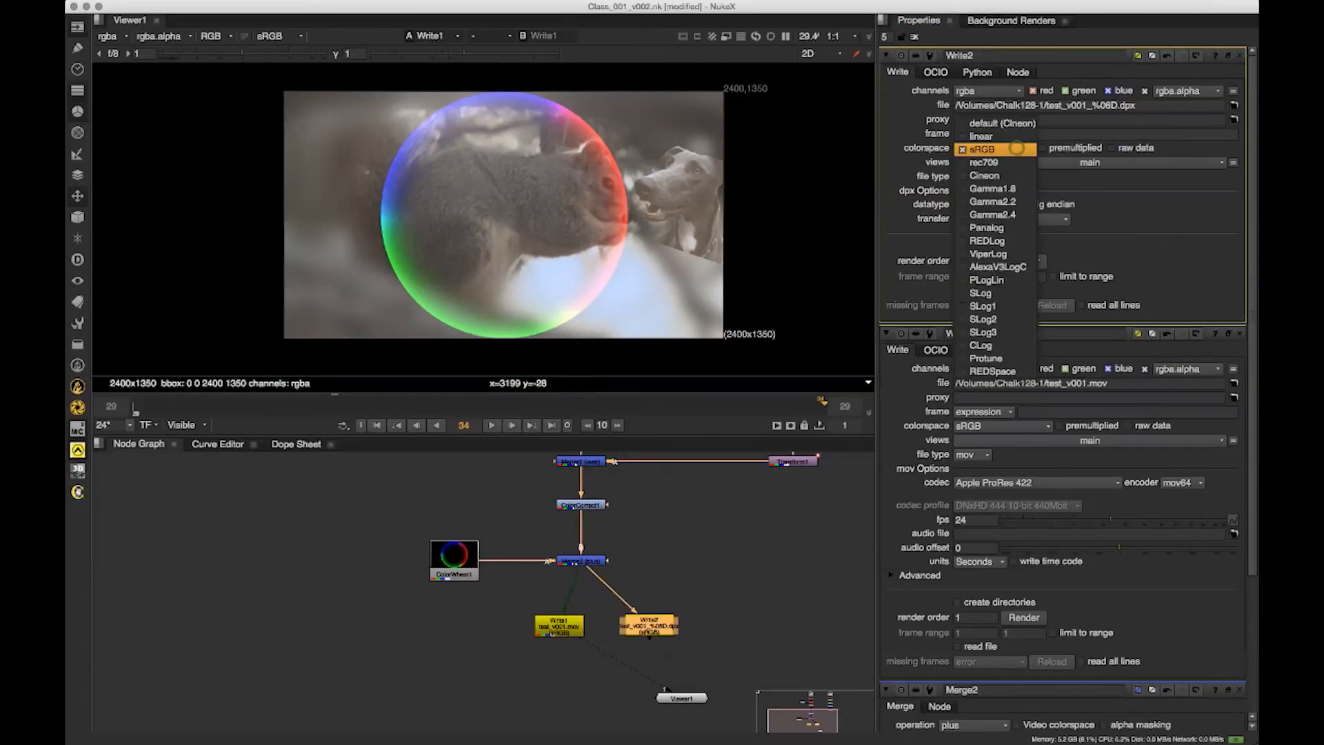
pyautogui.click(1014, 122)
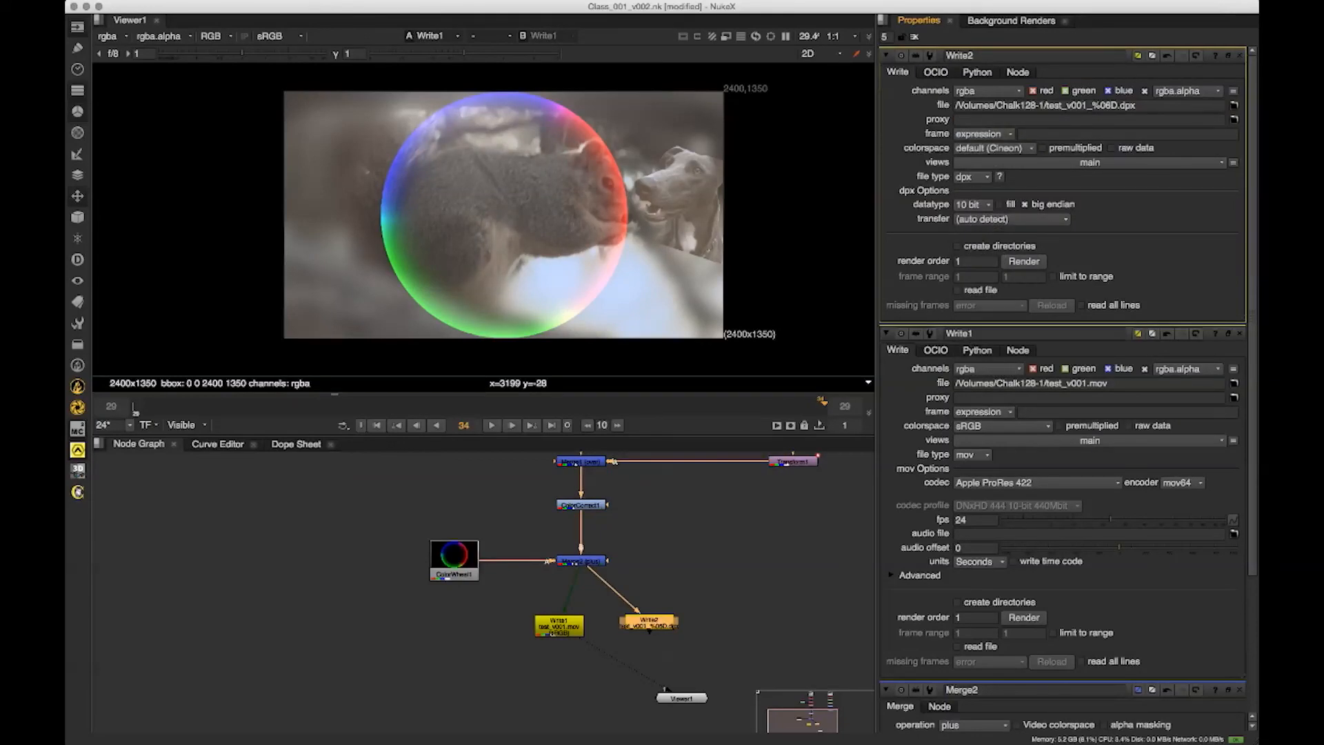
pyautogui.click(1025, 261)
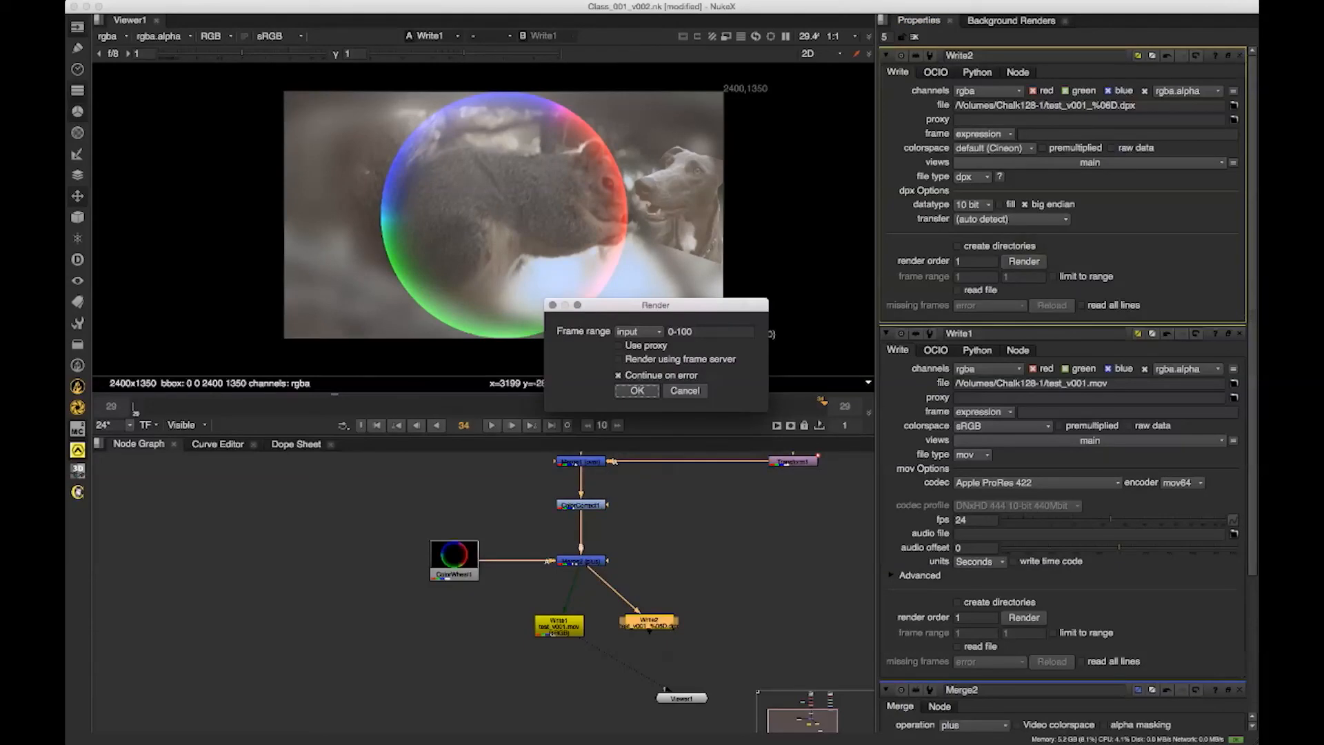
pyautogui.click(696, 389)
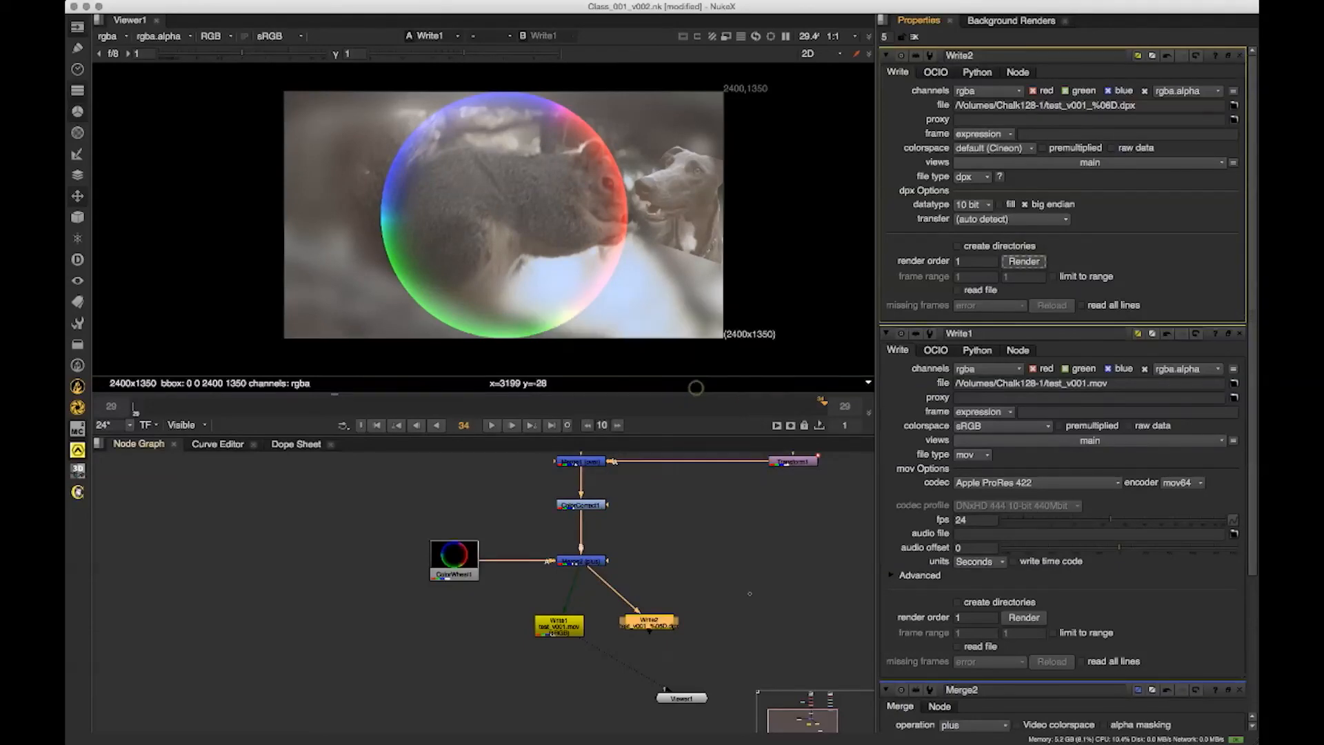
# Step: Deselect the nodes, collapse the properties of both Write nodes, and close all open node properties
pyautogui.click(750, 594)
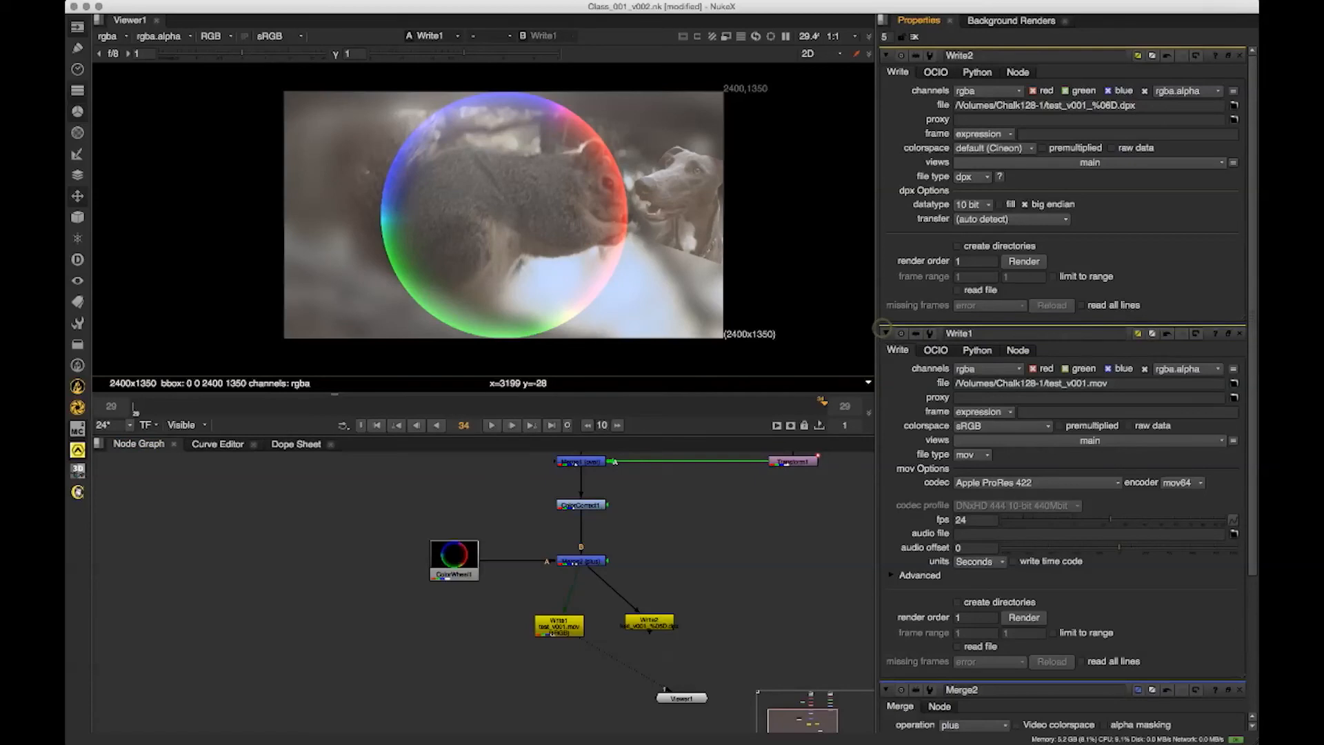
pyautogui.click(886, 332)
pyautogui.click(886, 75)
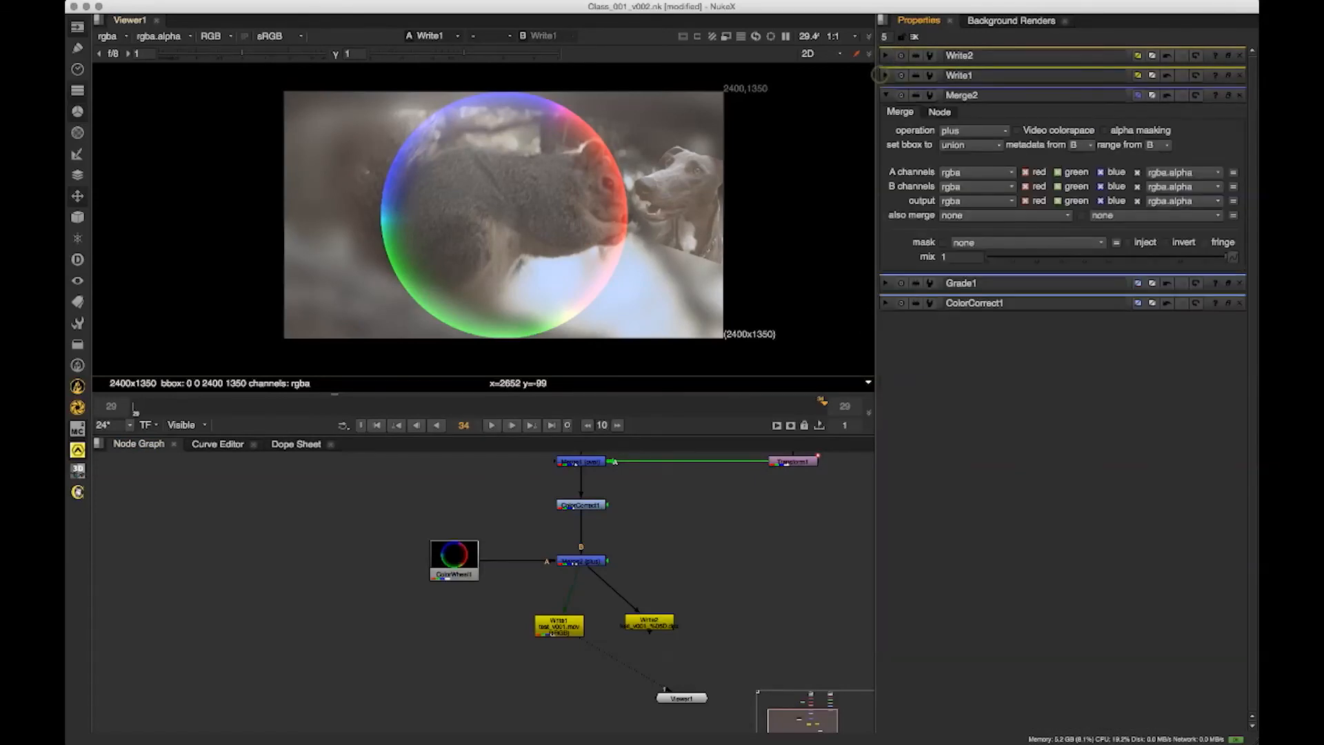
pyautogui.click(759, 502)
pyautogui.click(915, 37)
# Step: Close the Properties and Background Renders panels
pyautogui.moveTo(831, 511); pyautogui.dragTo(641, 599)
pyautogui.scroll(-5, 703, 590)
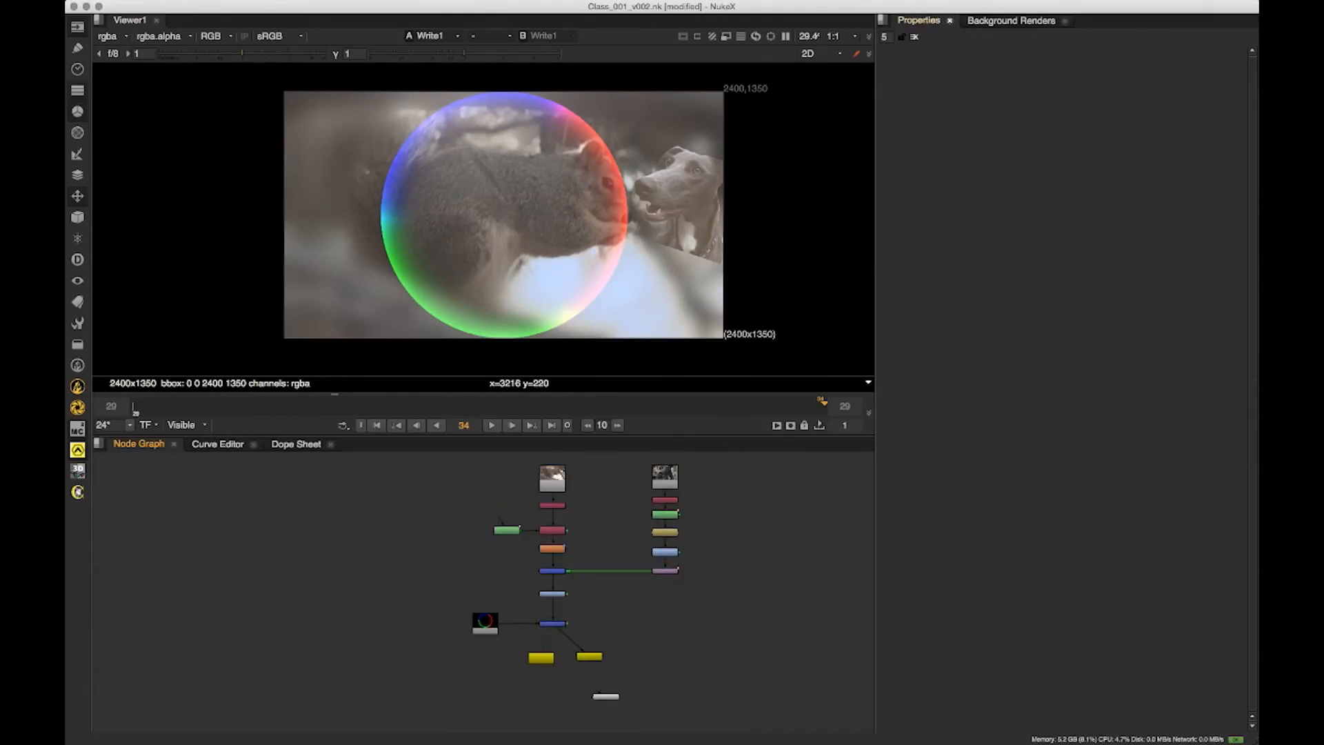
pyautogui.click(949, 20)
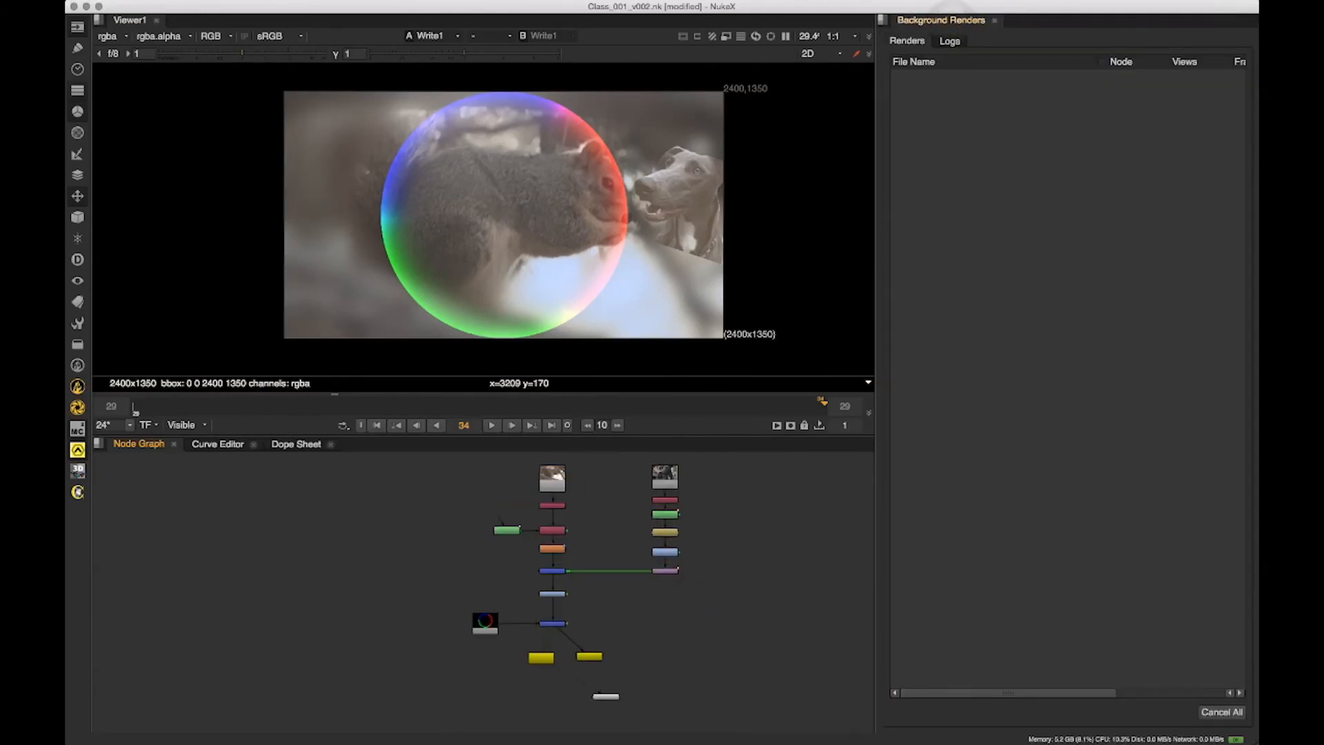
pyautogui.click(994, 21)
# Step: Open Blur1's properties as a floating window, move it beside the viewer image, and open Grade1's properties as well
pyautogui.scroll(2, 710, 537)
pyautogui.moveTo(758, 553); pyautogui.dragTo(813, 547)
pyautogui.scroll(2, 766, 554)
pyautogui.click(656, 560)
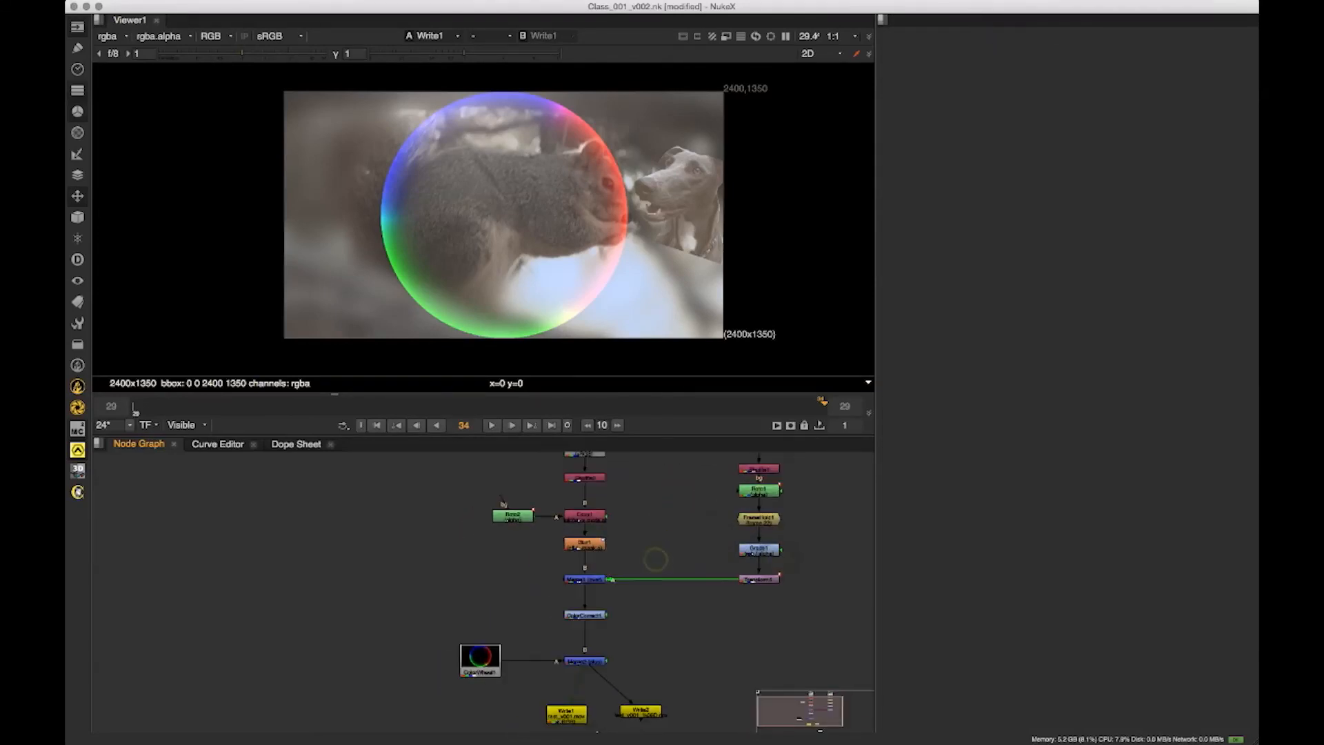
pyautogui.doubleClick(585, 543)
pyautogui.moveTo(389, 464); pyautogui.dragTo(939, 146)
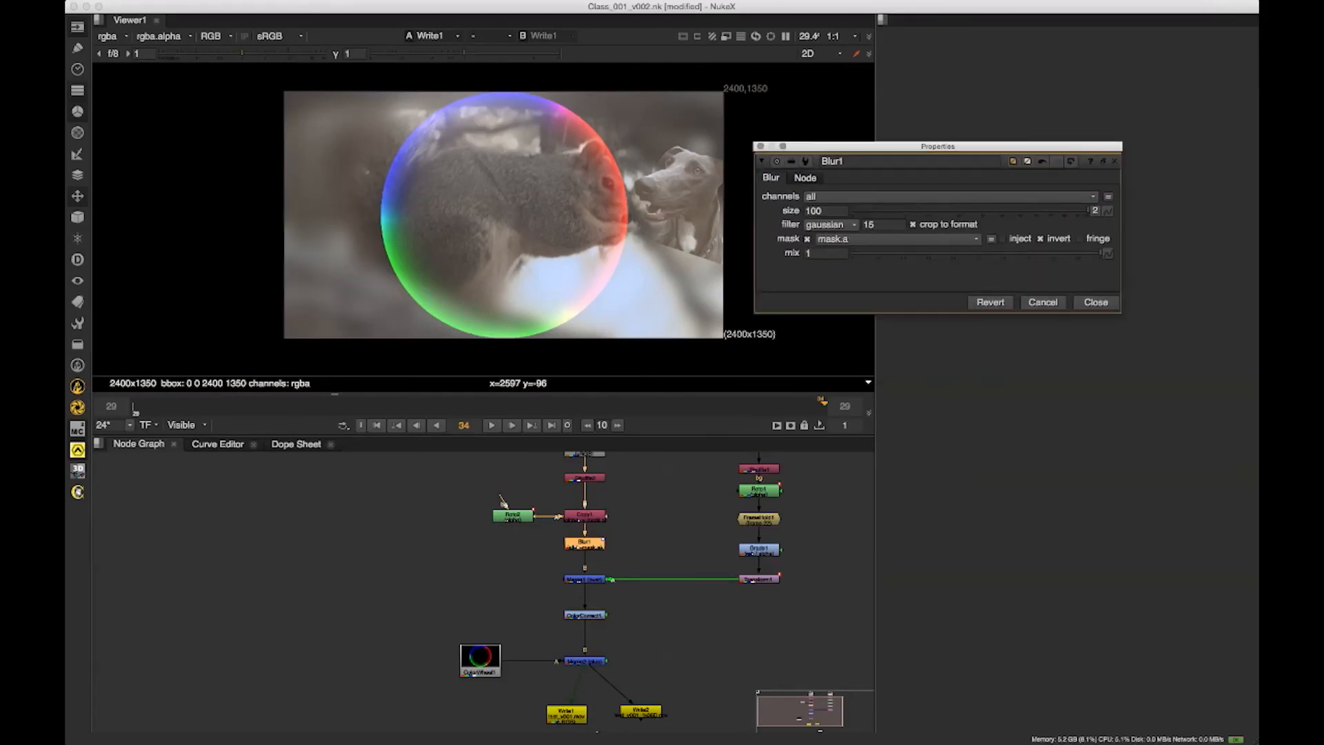
pyautogui.doubleClick(759, 550)
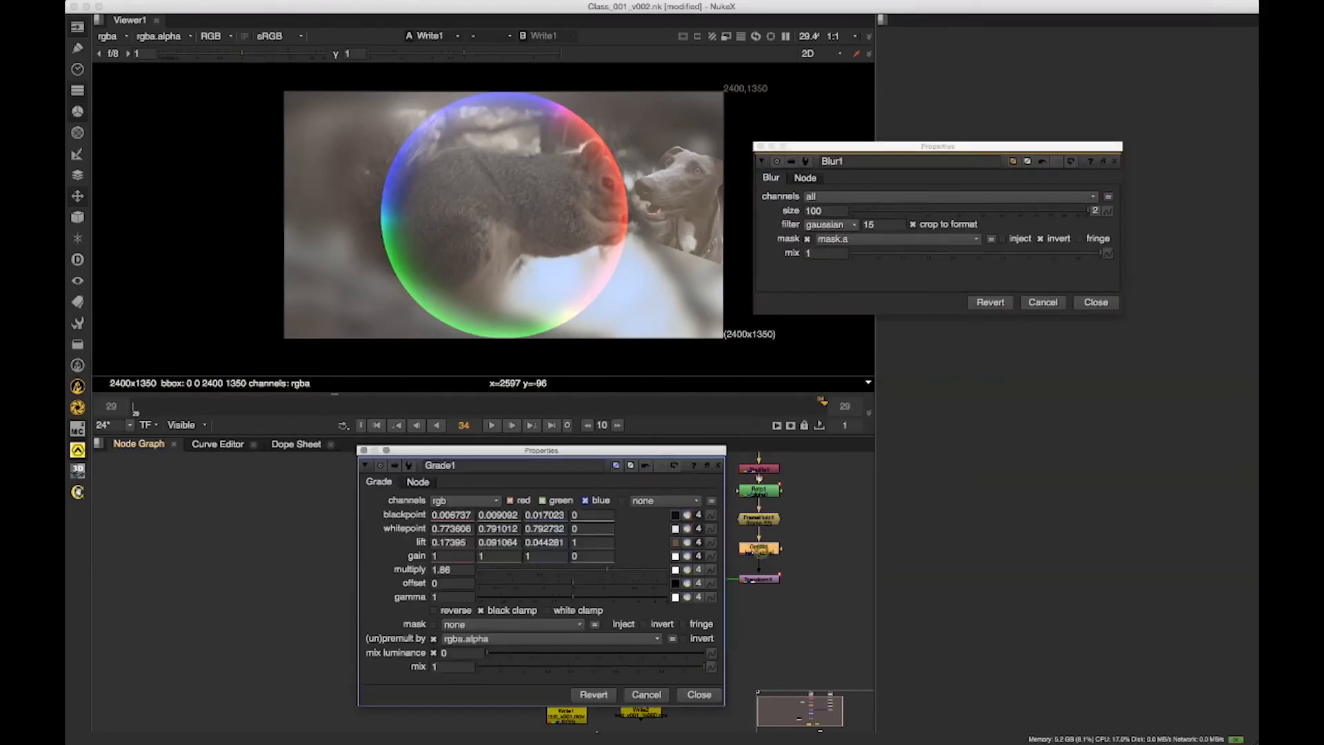
# Step: Open FrameHold1's properties and arrange the floating windows beside the viewer image, with FrameHold1 below Blur1 and Grade1 below FrameHold1
pyautogui.doubleClick(759, 519)
pyautogui.moveTo(692, 451); pyautogui.dragTo(1093, 307)
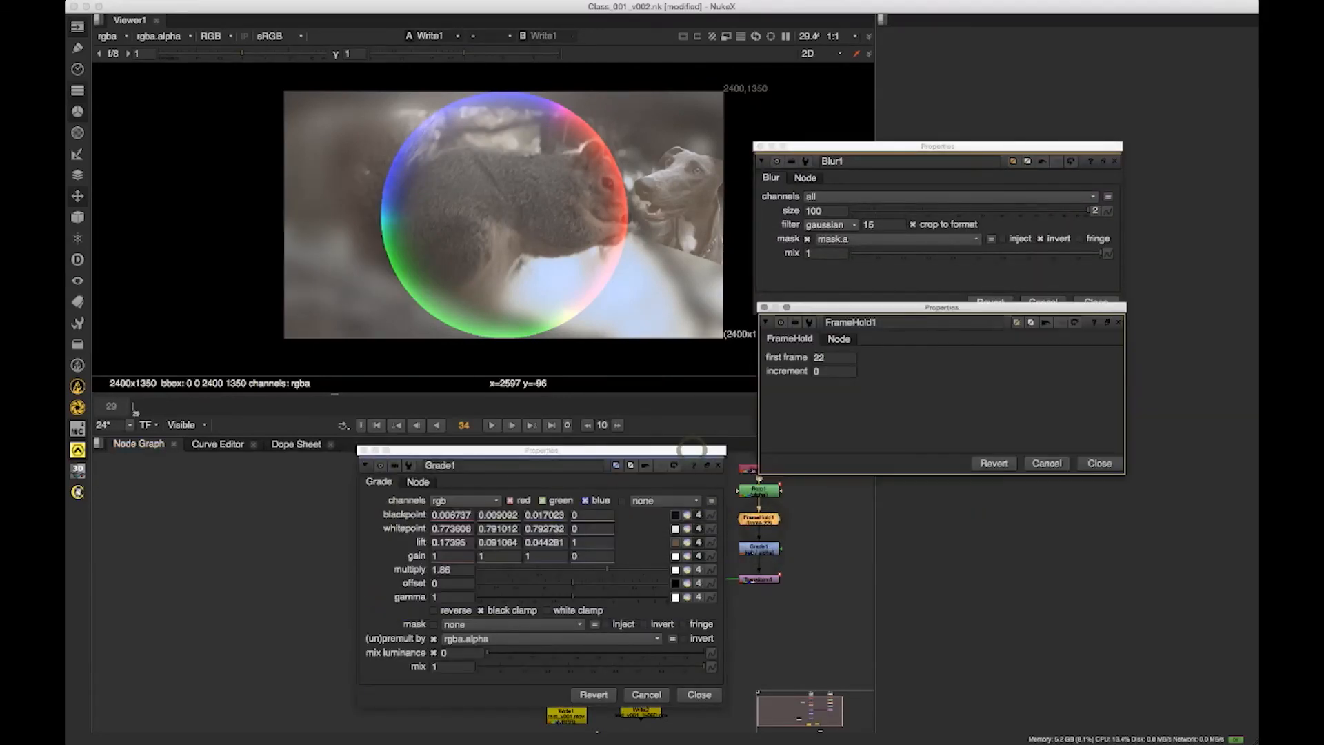
pyautogui.moveTo(681, 451); pyautogui.dragTo(1249, 460)
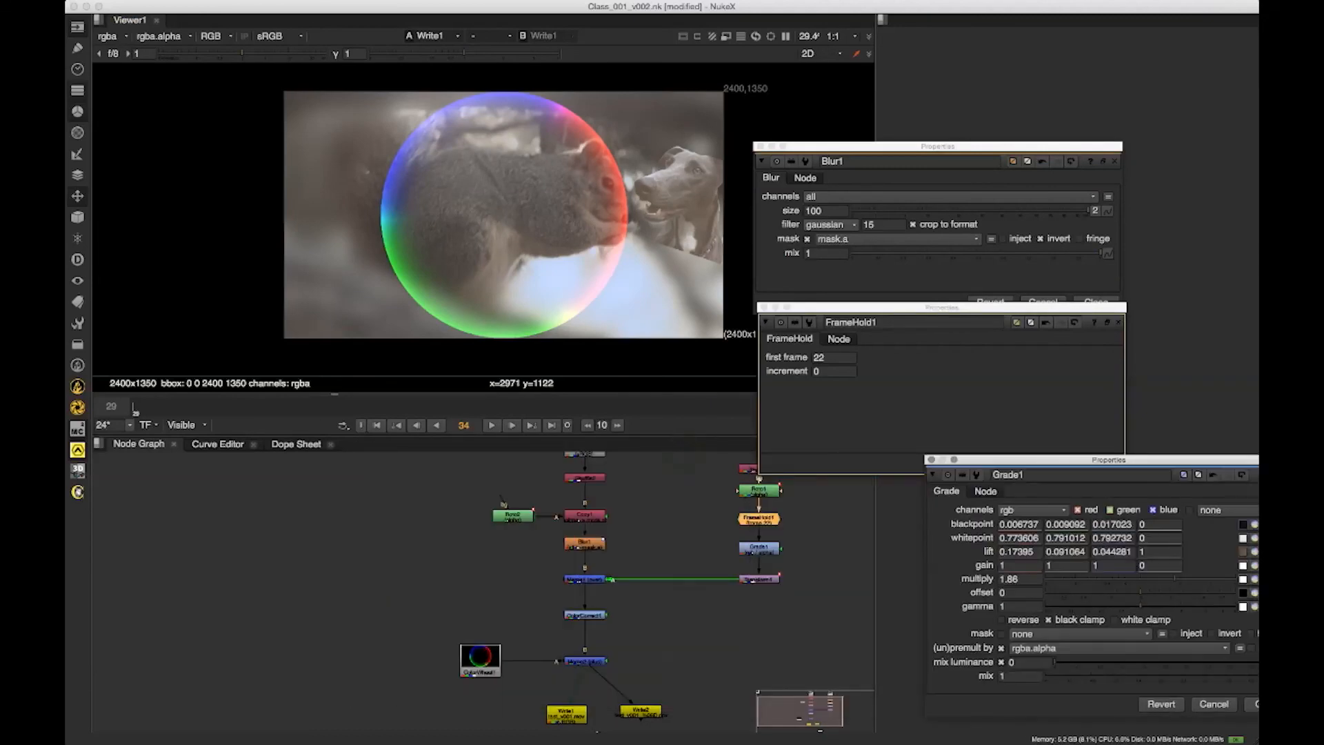
# Step: Collapse and close the Blur1 and FrameHold1 properties, and move Grade1's floating window up beside the viewer image
pyautogui.click(762, 162)
pyautogui.click(765, 323)
pyautogui.moveTo(765, 322); pyautogui.dragTo(750, 211)
pyautogui.click(751, 211)
pyautogui.moveTo(980, 459); pyautogui.dragTo(826, 227)
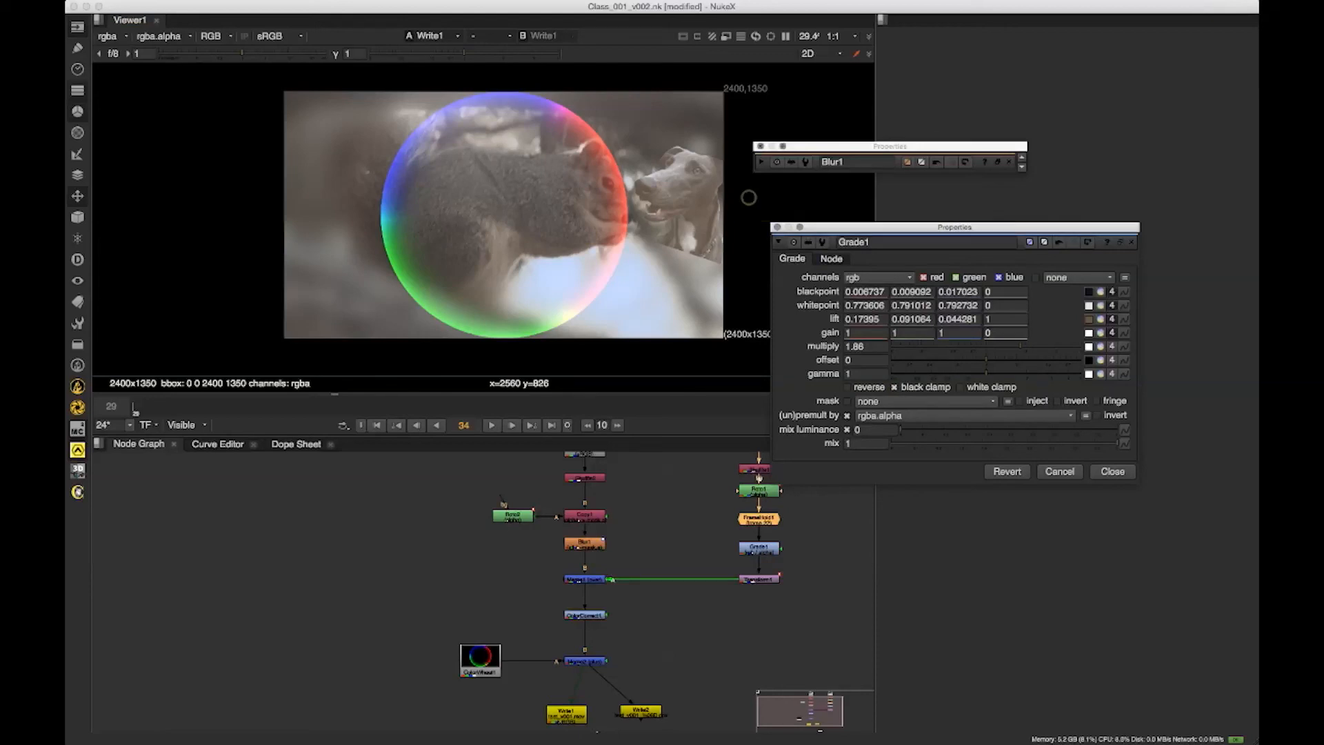
pyautogui.click(751, 195)
pyautogui.click(760, 146)
pyautogui.moveTo(897, 227); pyautogui.dragTo(829, 185)
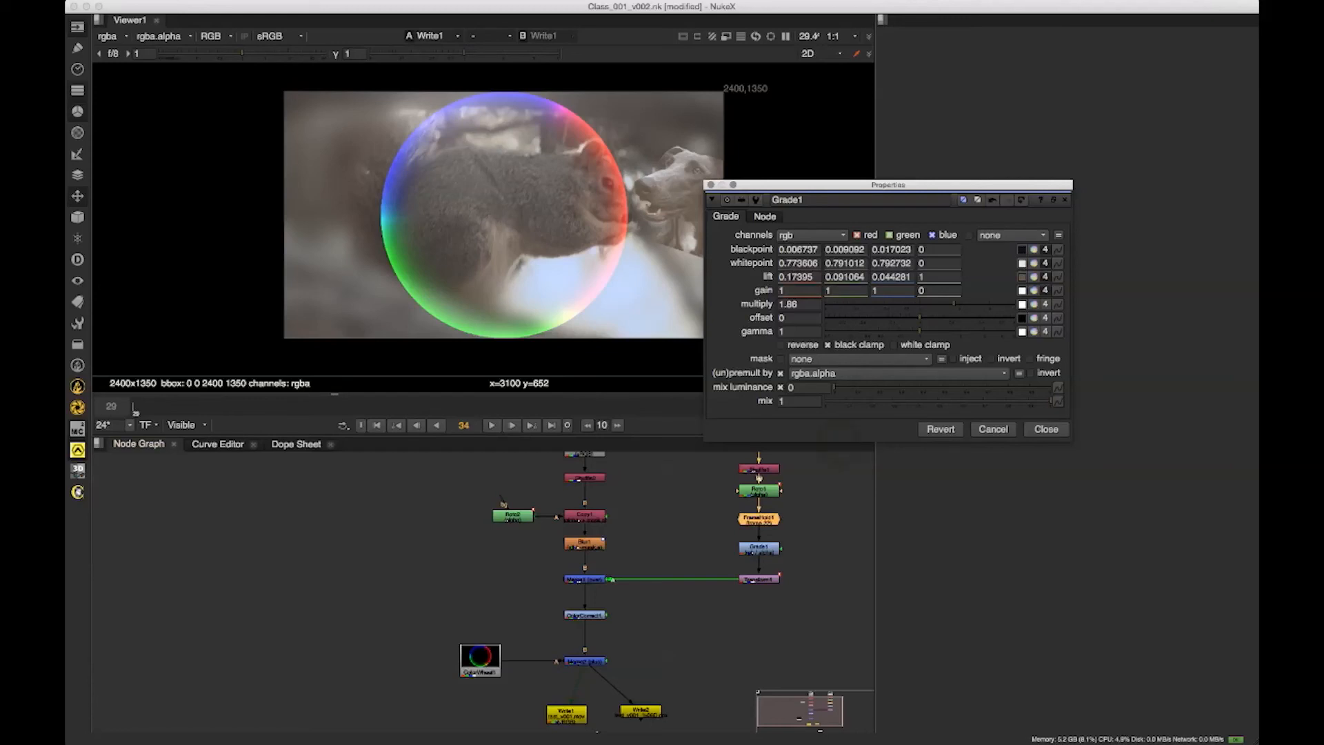
# Step: Set Grade1's gamma to 3.3, close and reopen its properties, and undo the gamma change
pyautogui.click(921, 333)
pyautogui.moveTo(973, 332); pyautogui.dragTo(989, 331)
pyautogui.click(1047, 430)
pyautogui.click(843, 540)
pyautogui.doubleClick(759, 546)
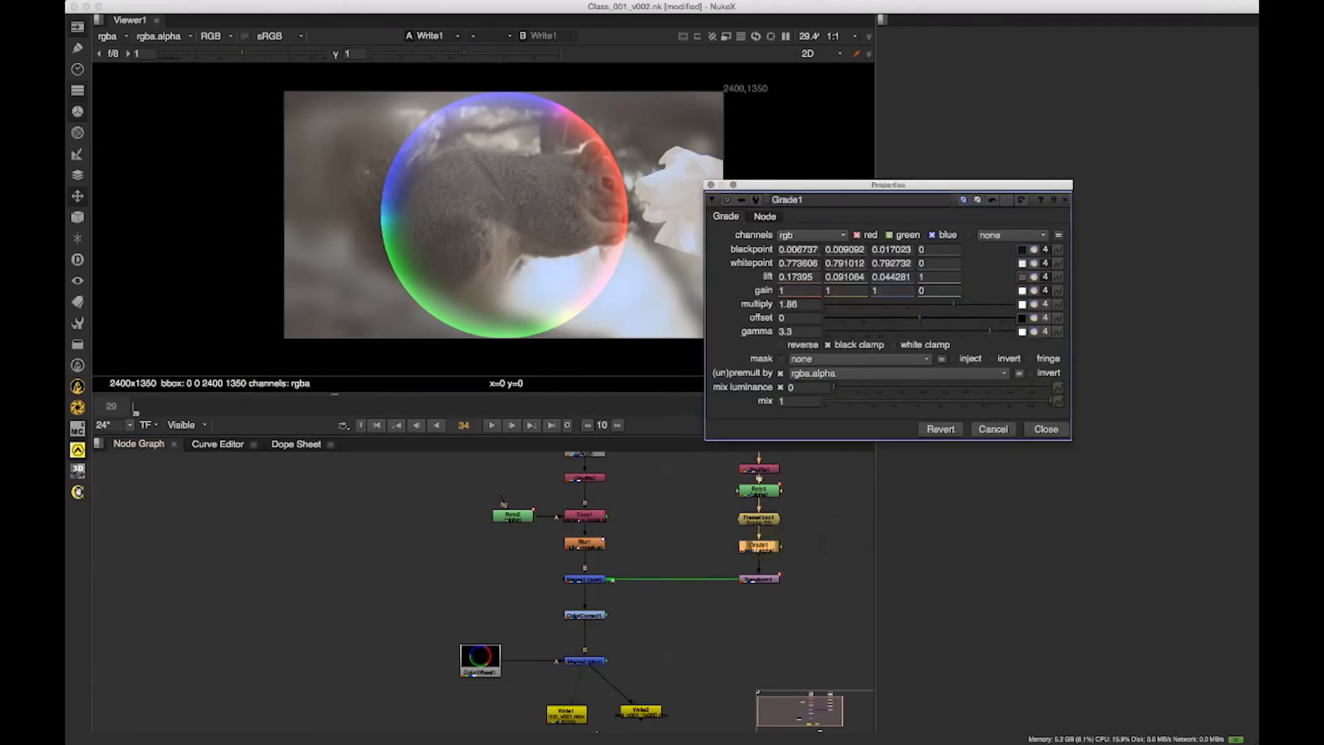
pyautogui.click(990, 200)
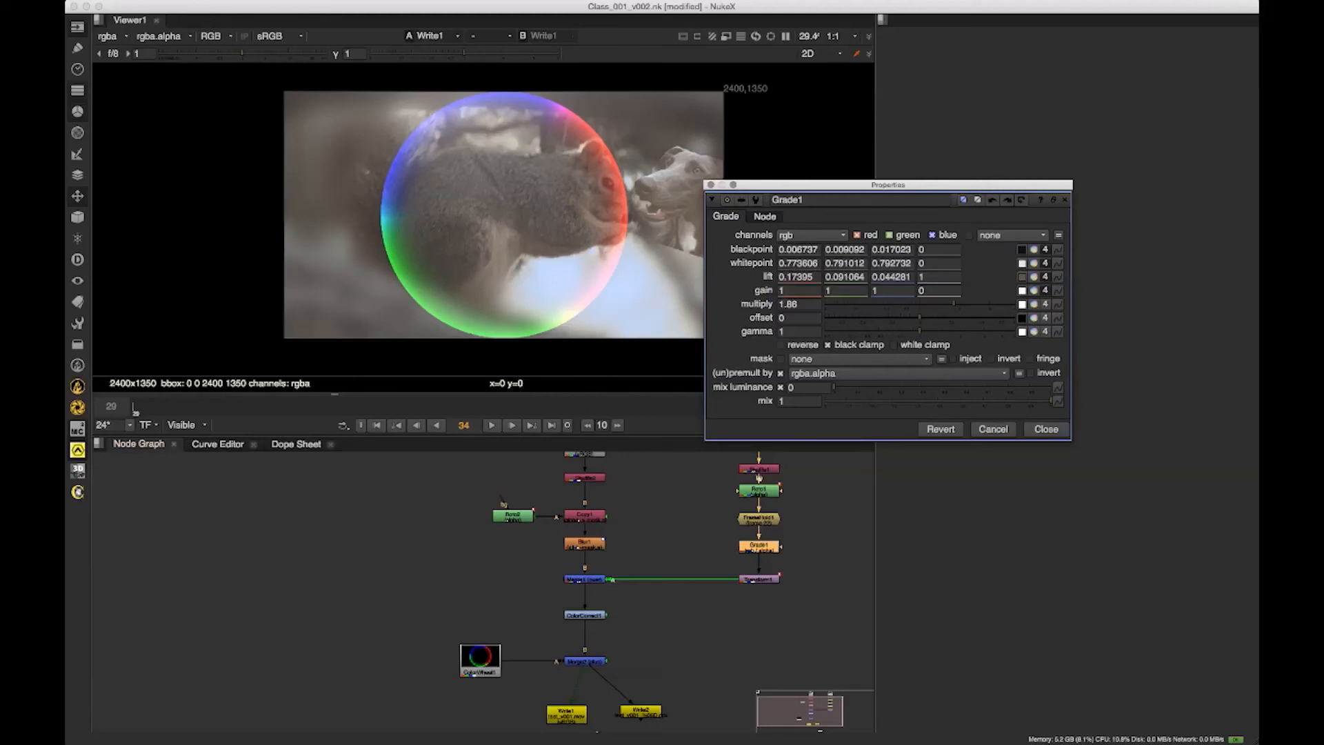
# Step: Set Grade1's gamma to 2, offset to -0.35 and multiply to 2.95, and cancel the changes
pyautogui.moveTo(925, 331); pyautogui.dragTo(960, 331)
pyautogui.moveTo(908, 321); pyautogui.dragTo(863, 319)
pyautogui.moveTo(959, 307)
pyautogui.mouseDown()
pyautogui.moveTo(985, 306)
pyautogui.moveTo(960, 307)
pyautogui.mouseUp()
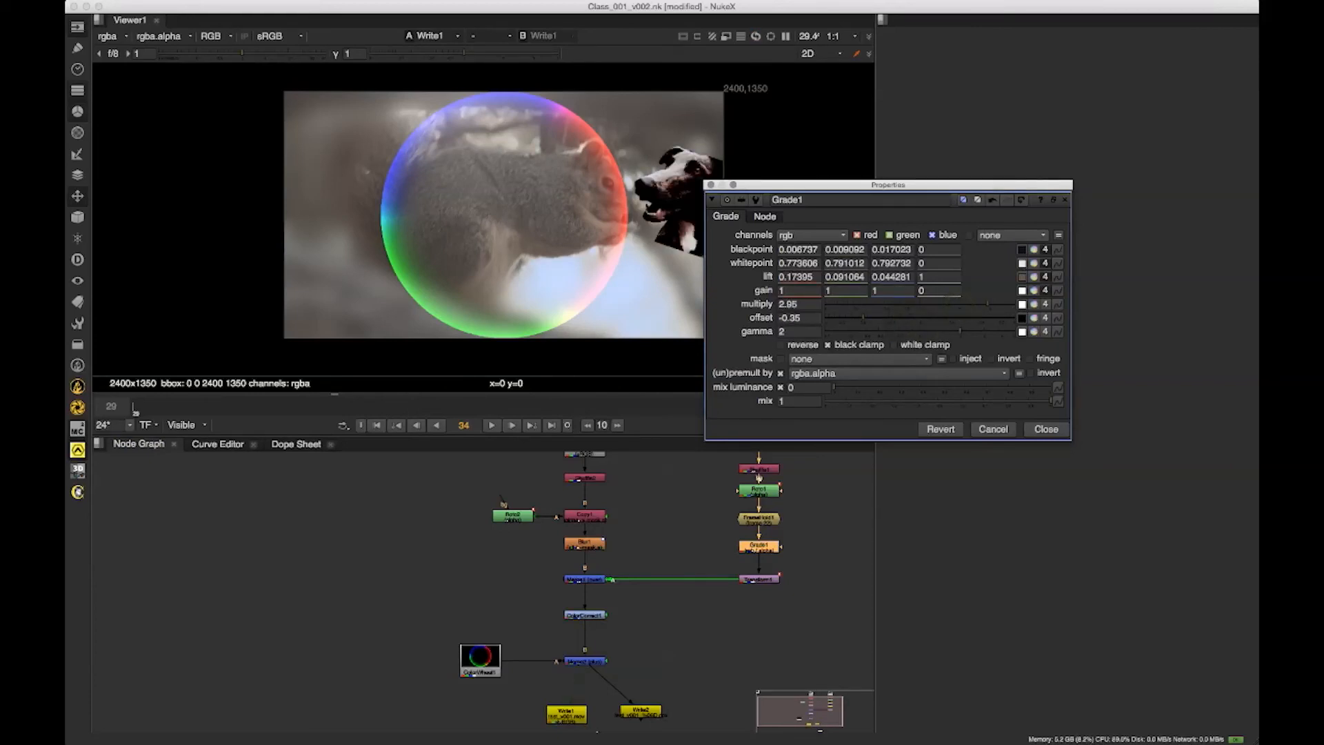
pyautogui.click(993, 429)
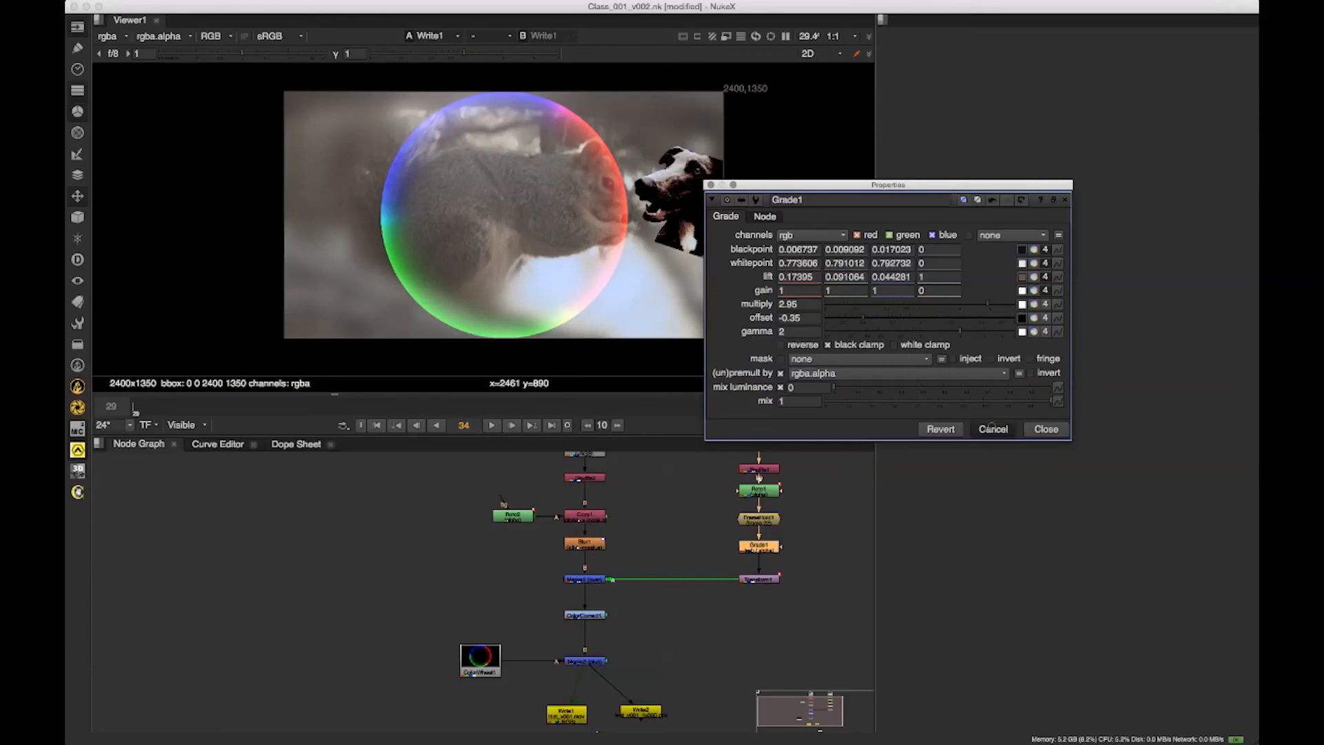
# Step: Reopen Grade1's properties, set multiply to 1.98 and gamma to 1.04, and close them with the changes kept
pyautogui.click(846, 545)
pyautogui.doubleClick(758, 545)
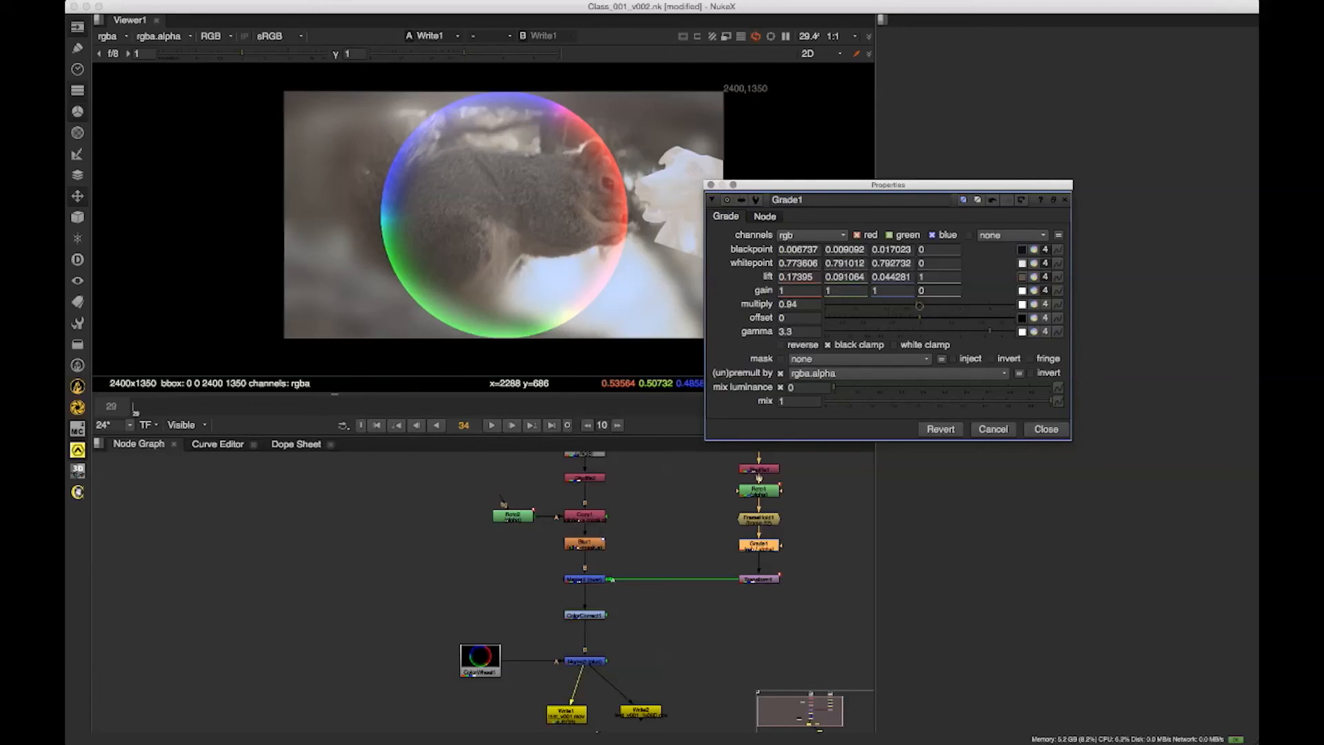
pyautogui.click(920, 307)
pyautogui.click(922, 331)
pyautogui.click(921, 304)
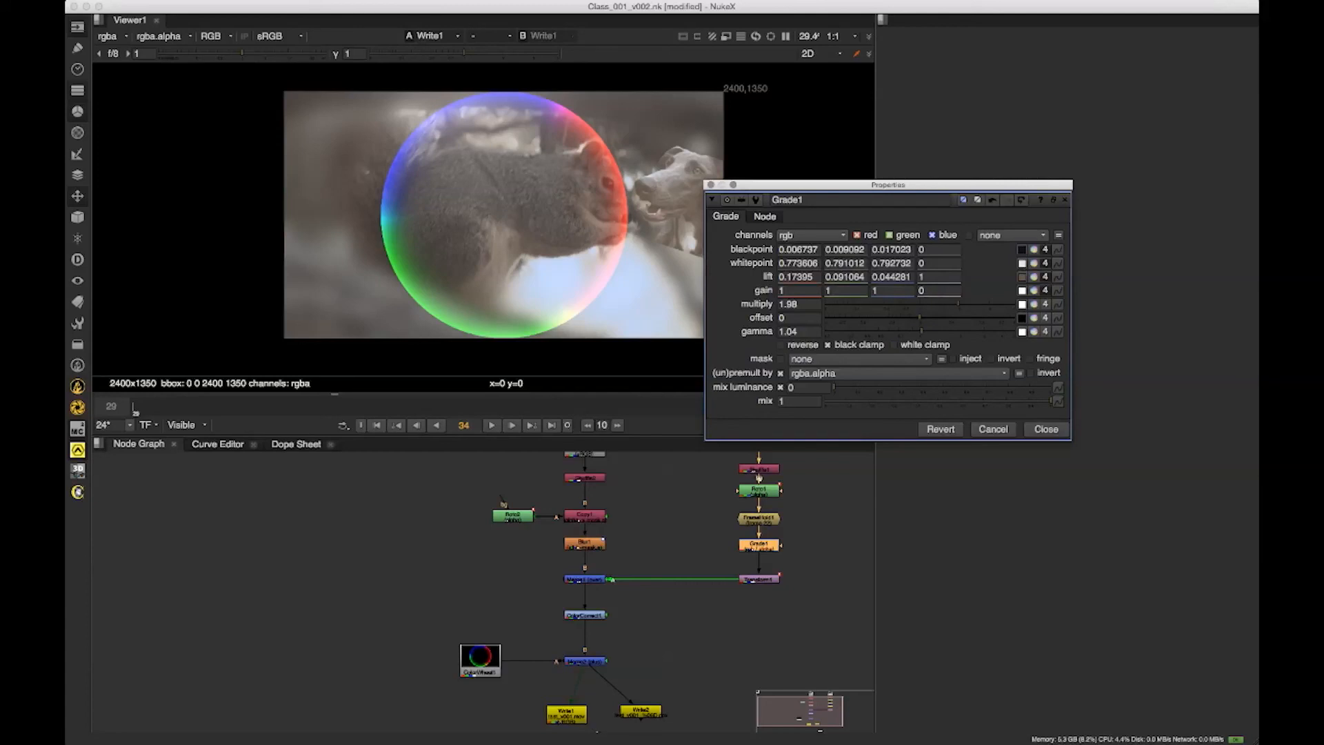
pyautogui.click(1041, 425)
# Step: Reopen Grade1's properties and set multiply to 0.004, offset to 0.27, gamma to 0.31 and mix luminance to 0.705
pyautogui.doubleClick(770, 545)
pyautogui.moveTo(886, 328); pyautogui.dragTo(830, 303)
pyautogui.moveTo(834, 387); pyautogui.dragTo(986, 387)
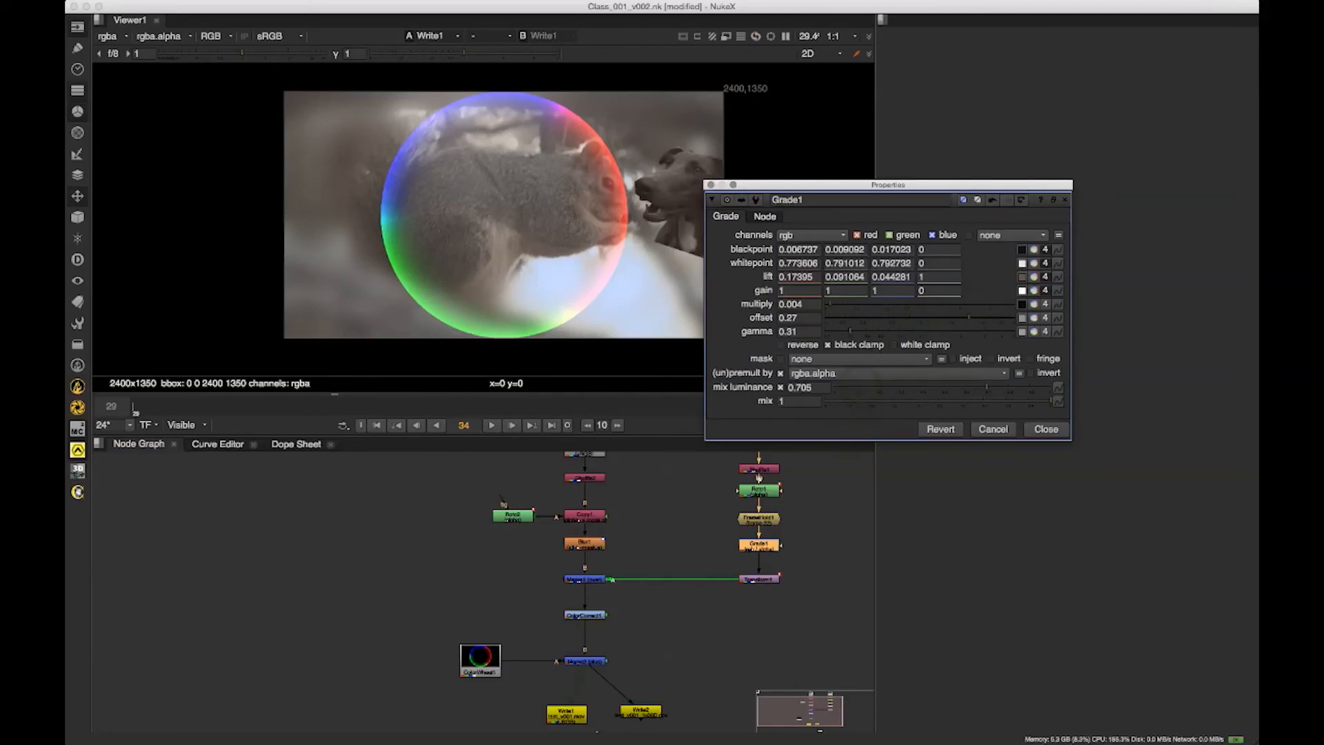
# Step: Tint Grade1's whitepoint and lift toward purple with the color wheels, and cancel all changes made since the properties were opened
pyautogui.click(1034, 263)
pyautogui.moveTo(1104, 514); pyautogui.dragTo(1101, 580)
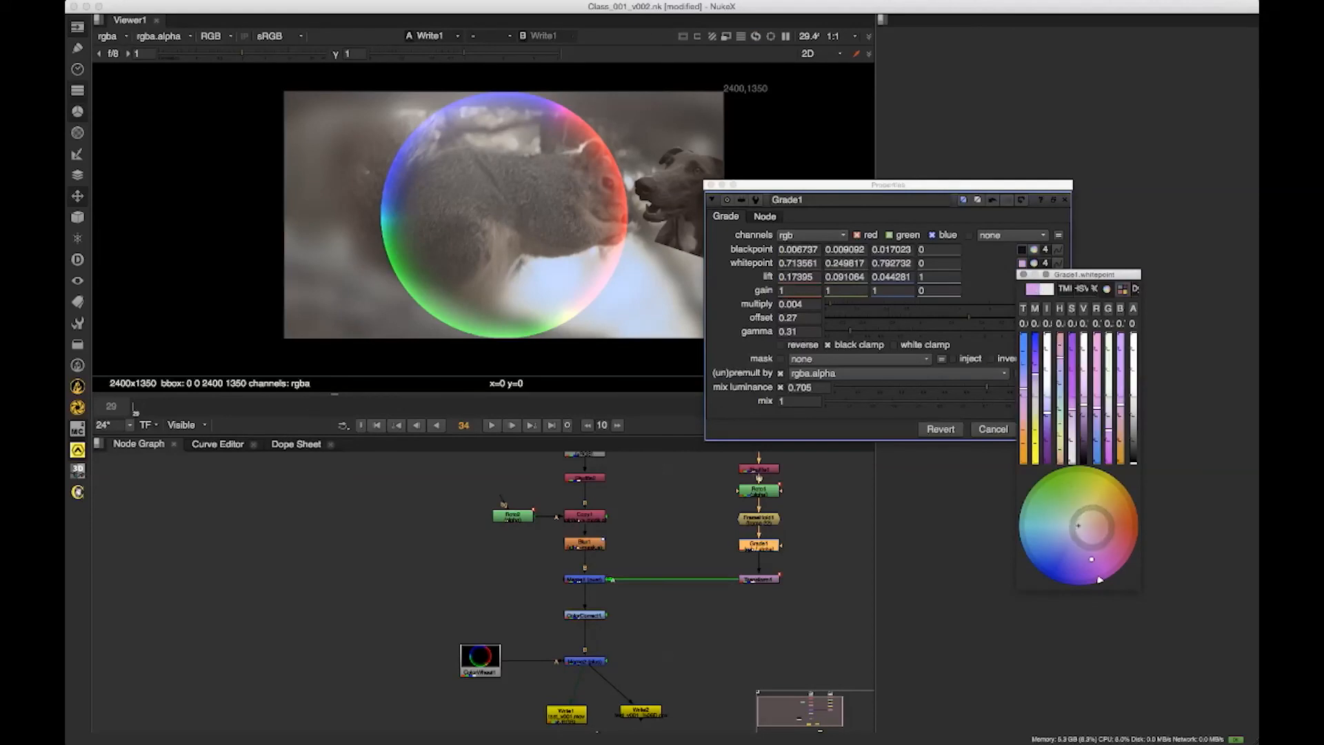
pyautogui.click(1034, 249)
pyautogui.moveTo(1133, 504); pyautogui.dragTo(1125, 563)
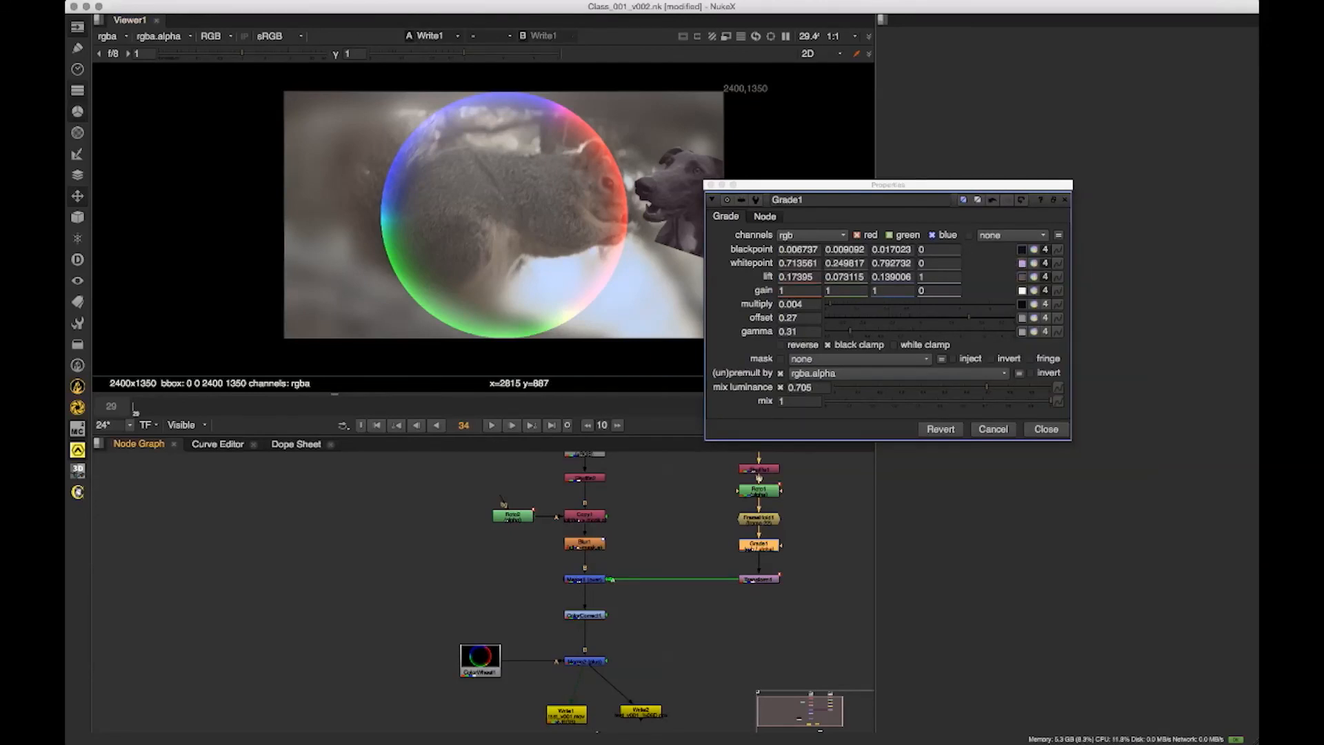
pyautogui.click(993, 429)
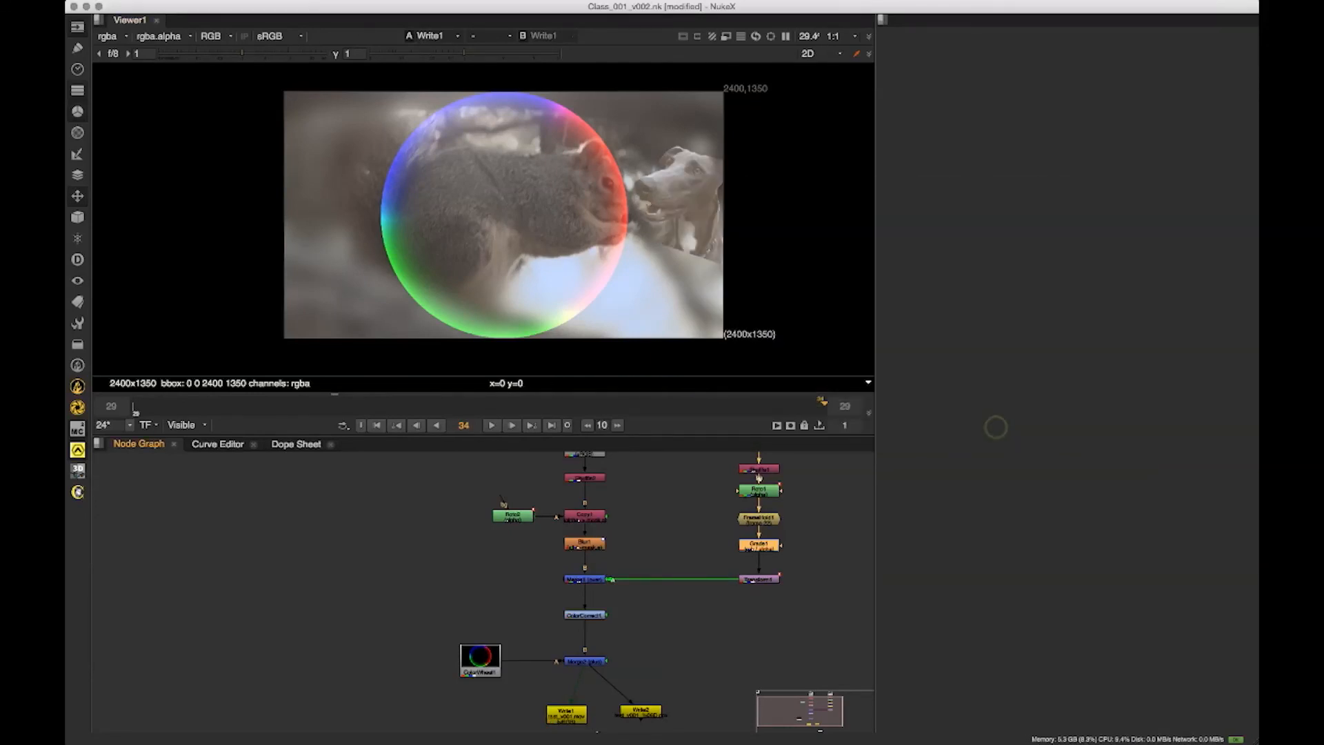
# Step: Reopen Grade1's properties to check its gamma value, and close them
pyautogui.doubleClick(759, 545)
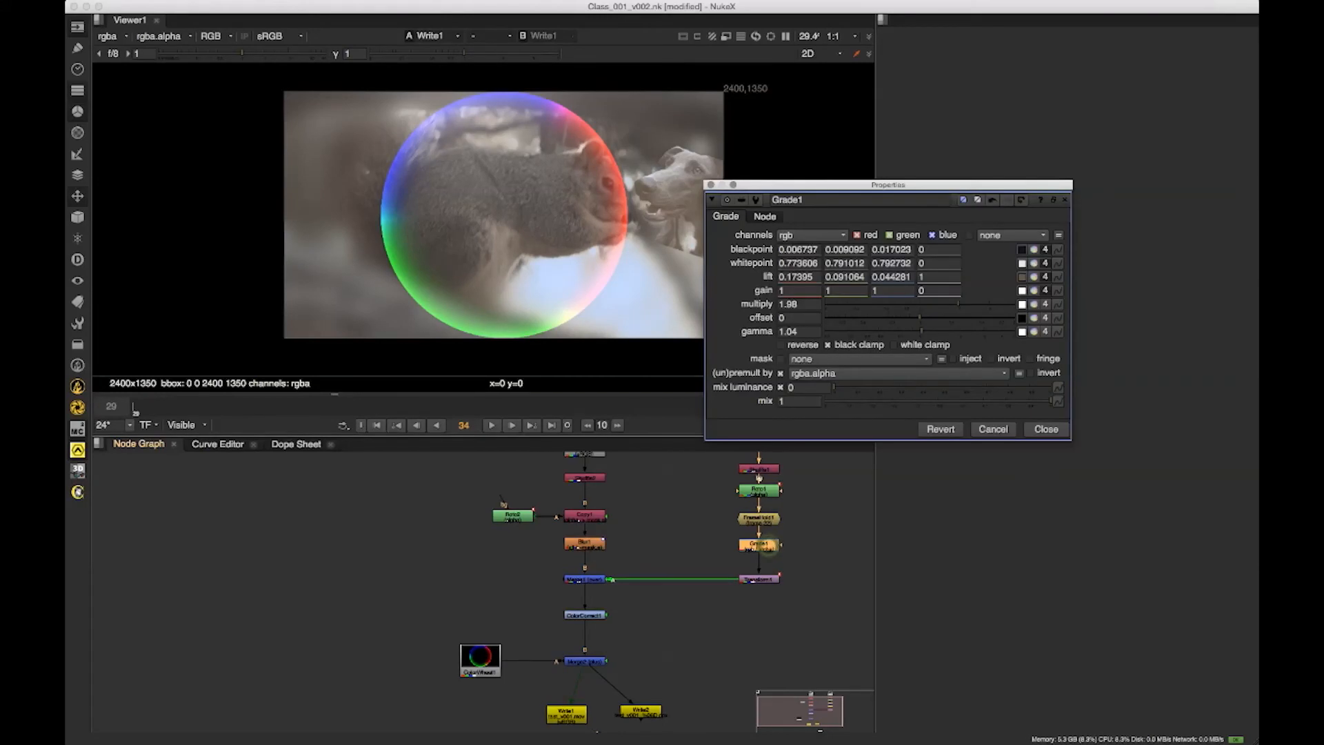
pyautogui.click(804, 332)
pyautogui.click(1047, 429)
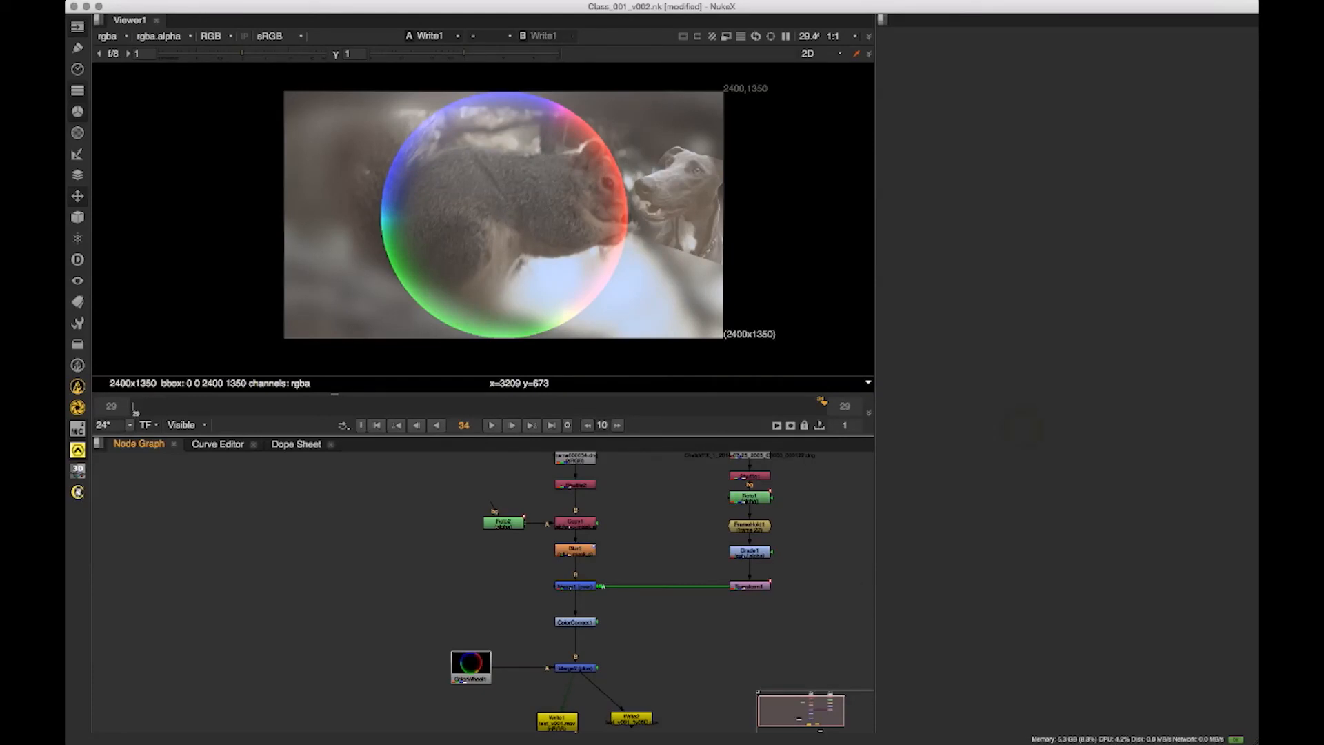
# Step: Add the Properties panel to the empty pane and dismiss the pane options
pyautogui.click(882, 19)
pyautogui.moveTo(917, 141)
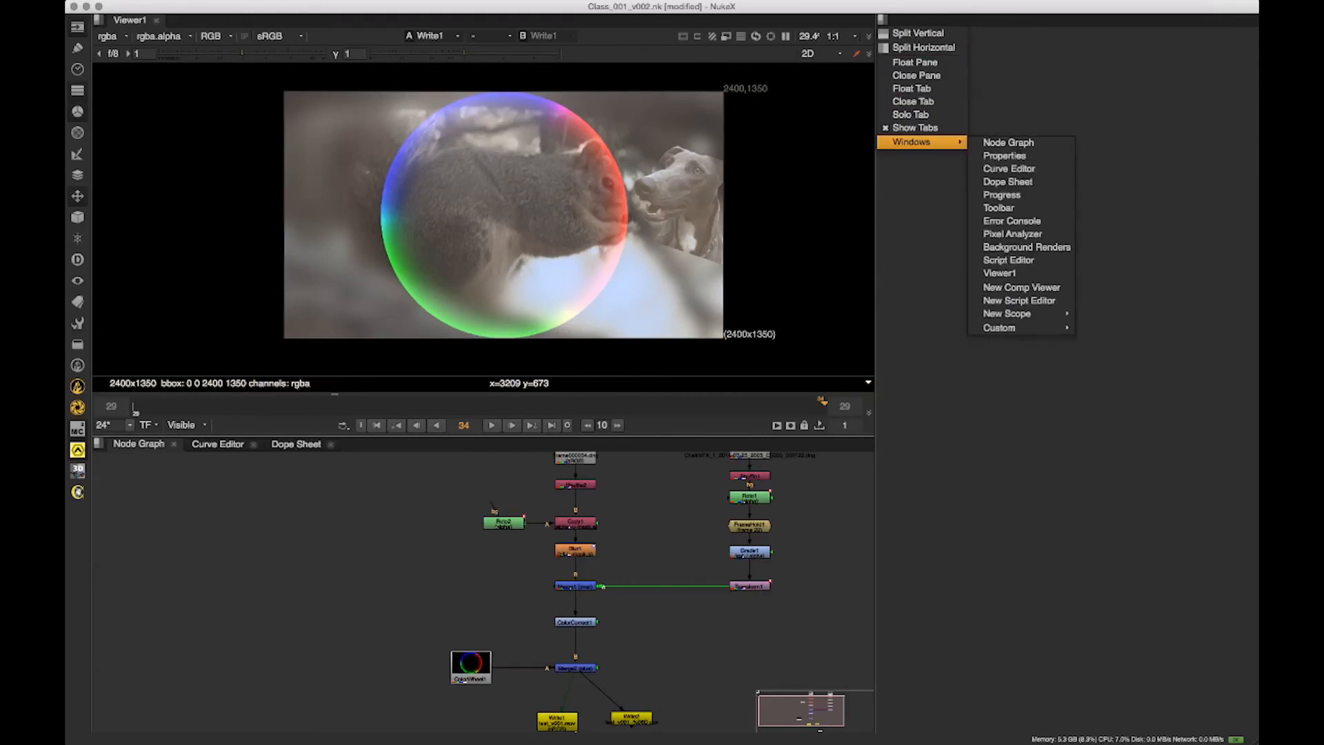
pyautogui.click(1035, 156)
pyautogui.click(883, 19)
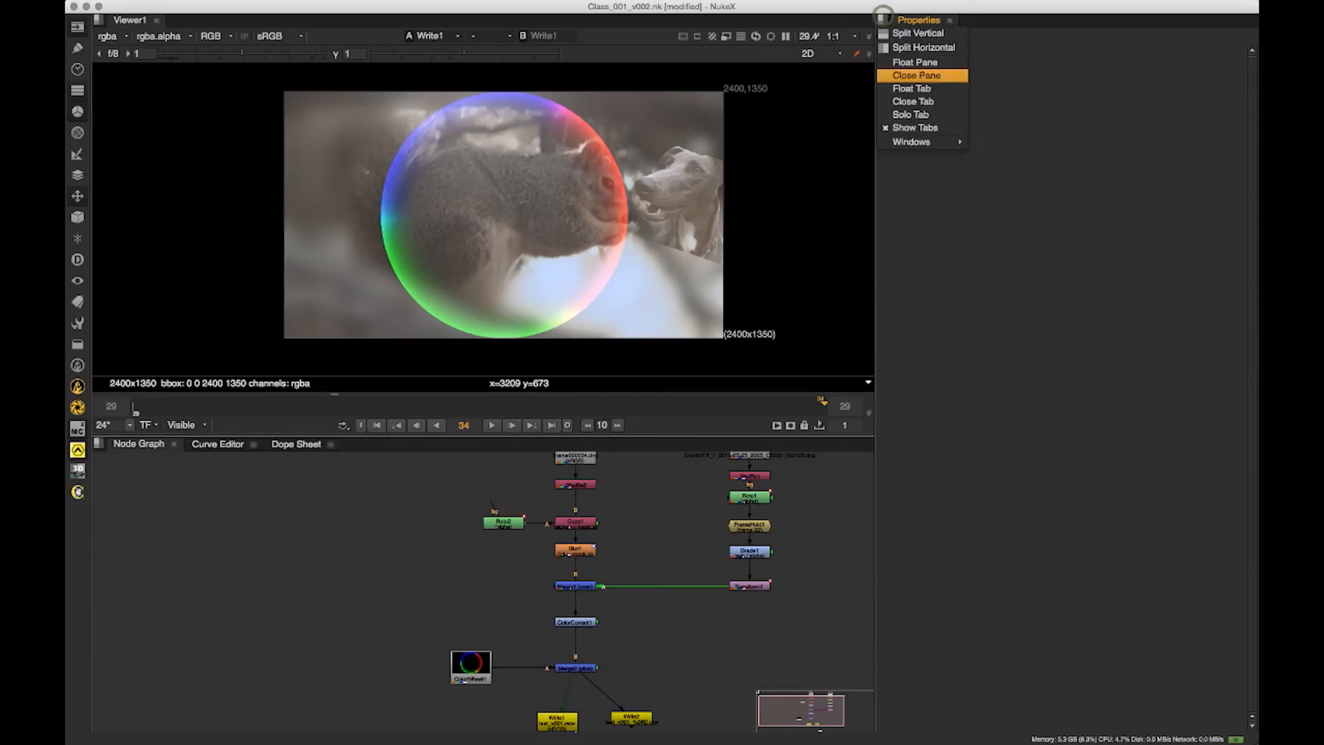
pyautogui.click(1061, 183)
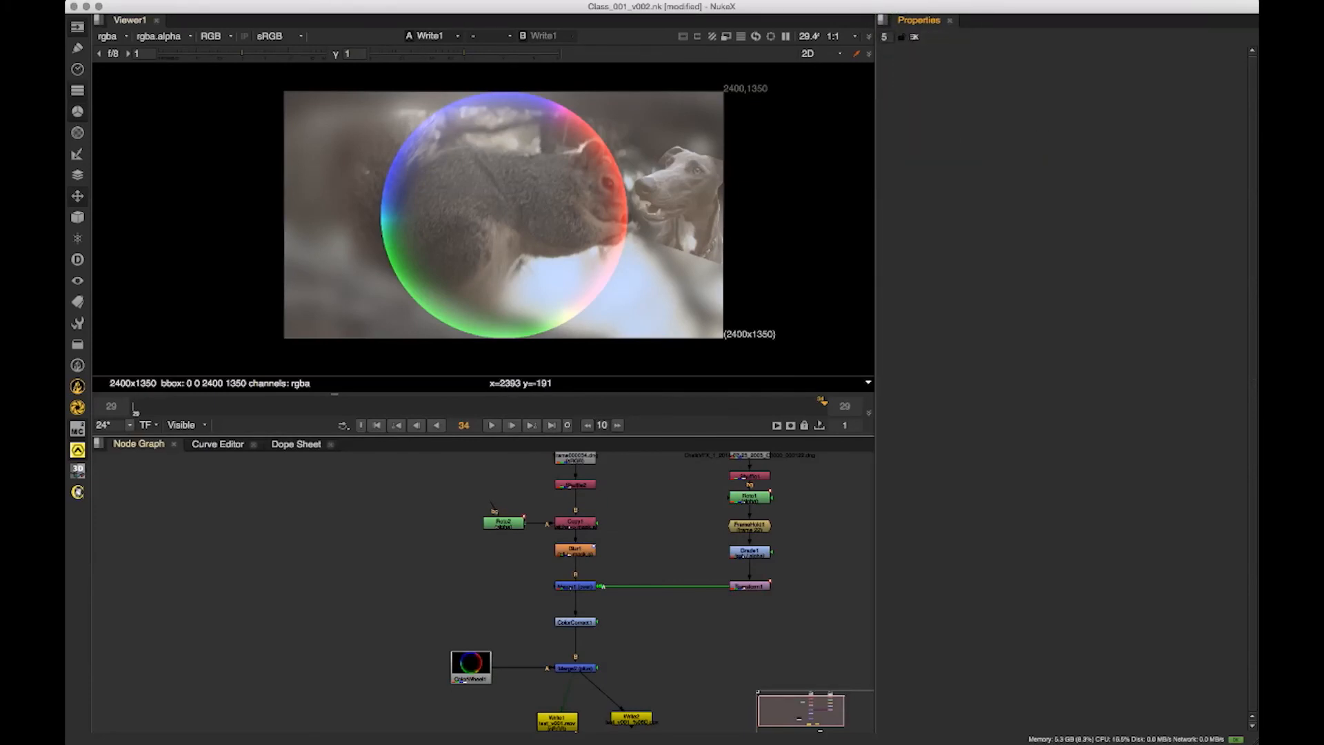
# Step: Move the Properties panel into the Node Graph's pane, and return it to the emptied pane
pyautogui.click(99, 444)
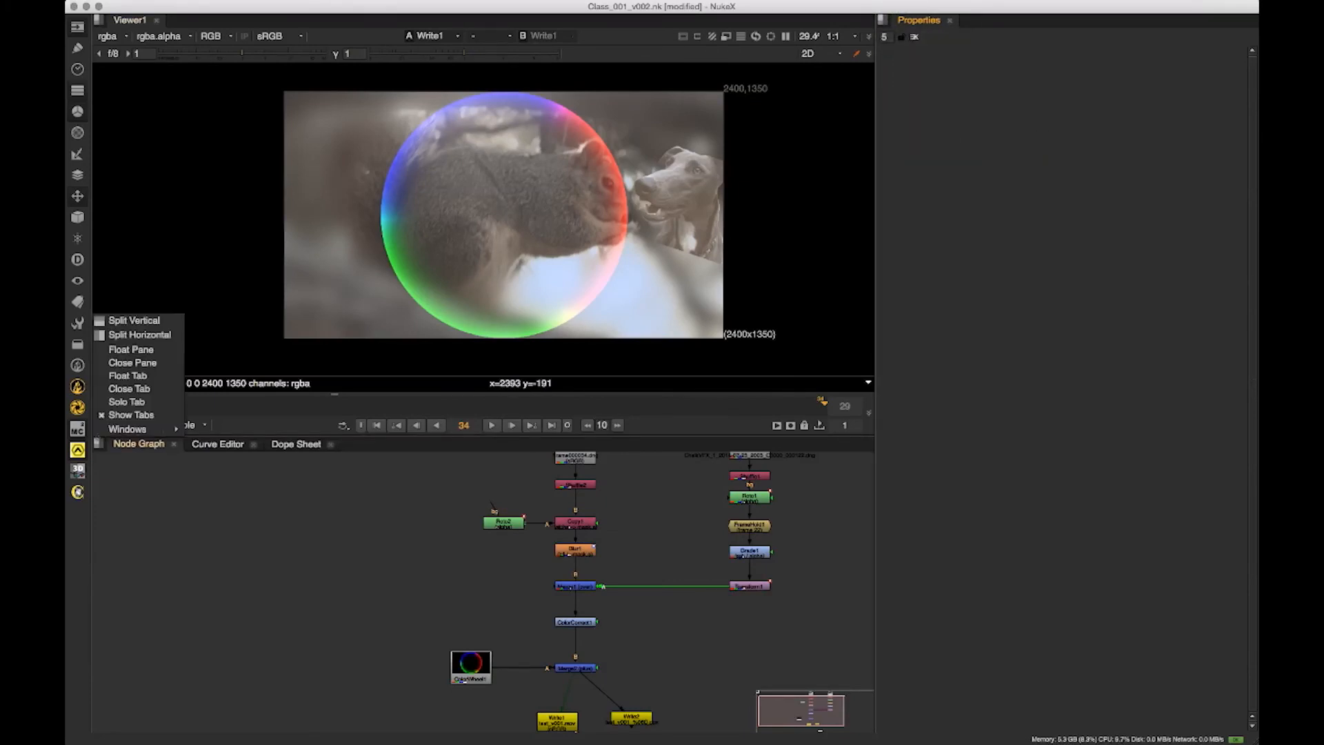
pyautogui.moveTo(138, 429)
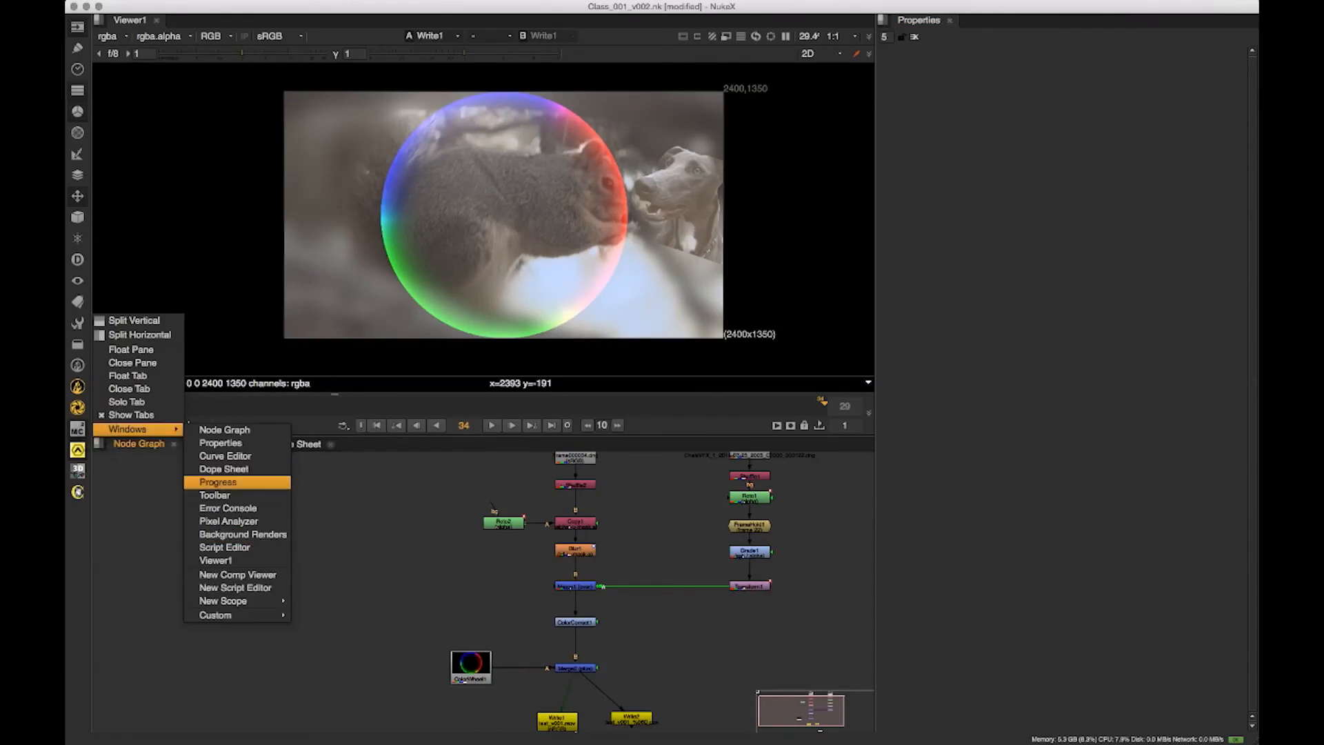
pyautogui.click(221, 443)
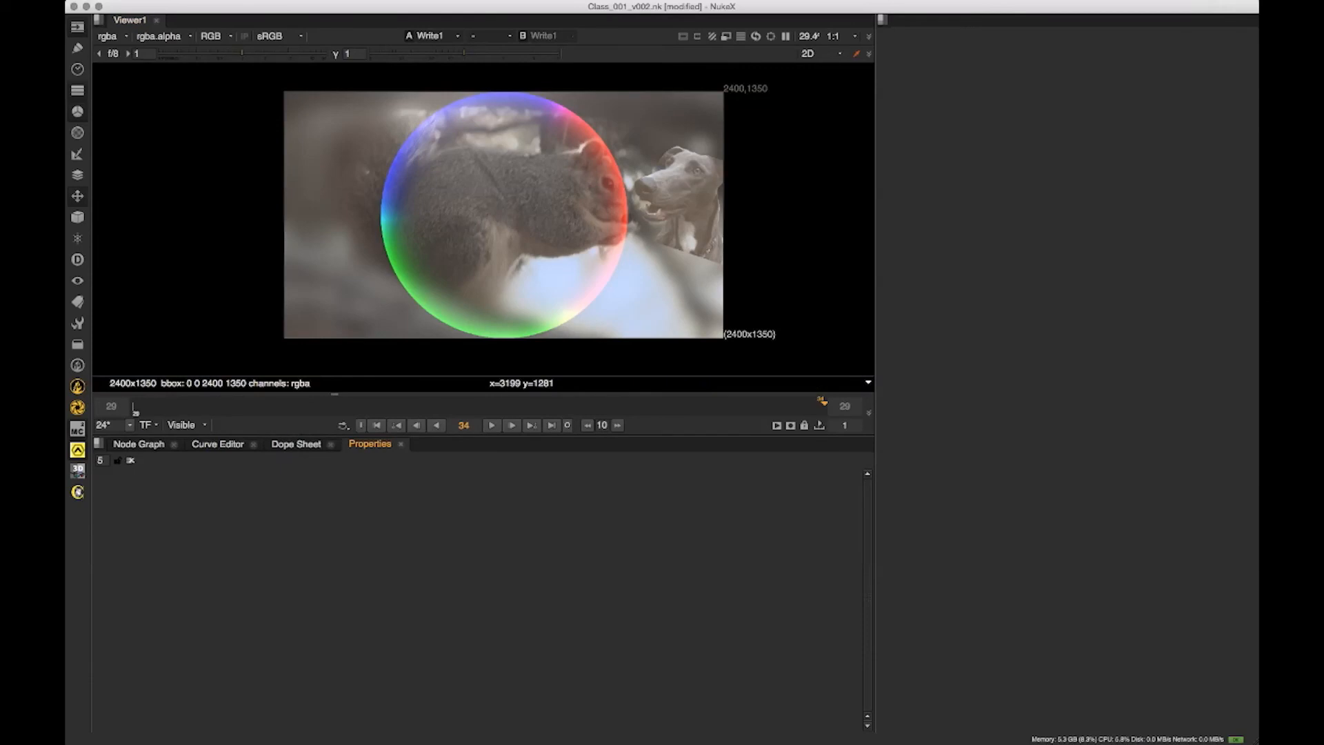
pyautogui.click(882, 18)
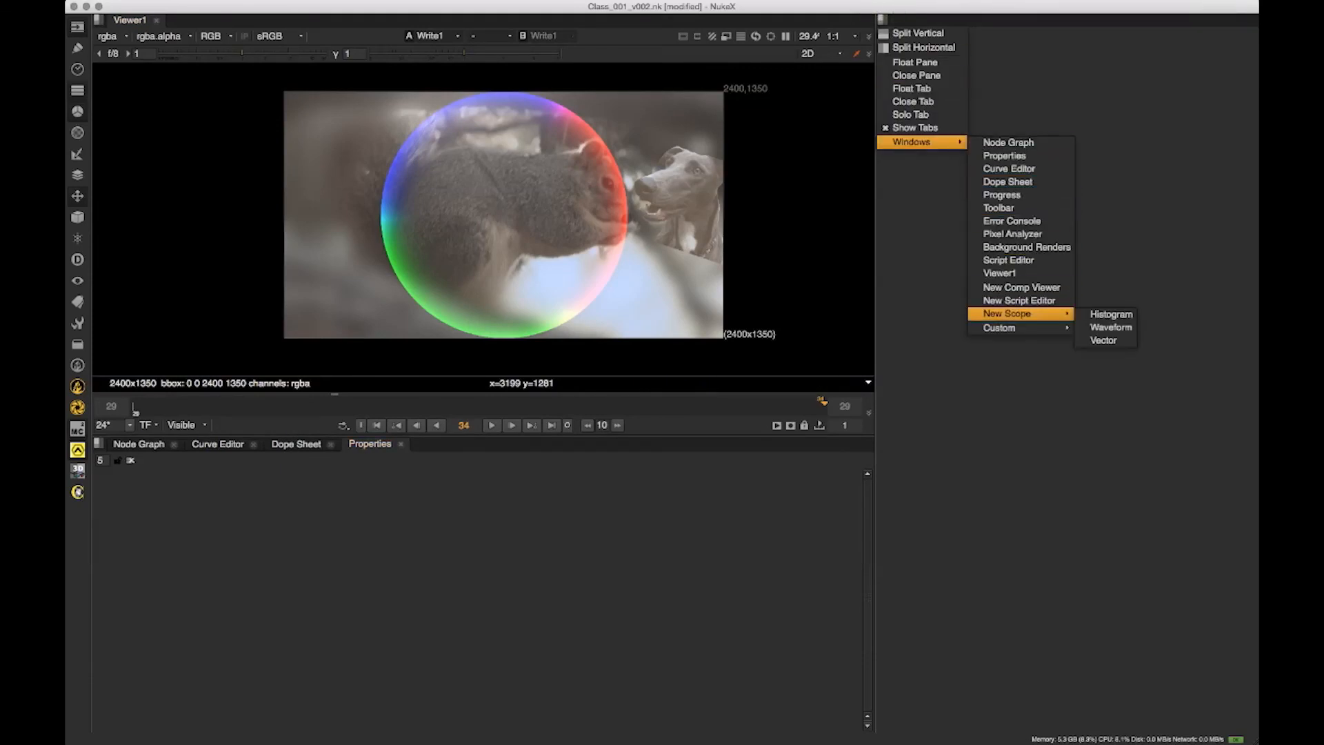
pyautogui.moveTo(1009, 314)
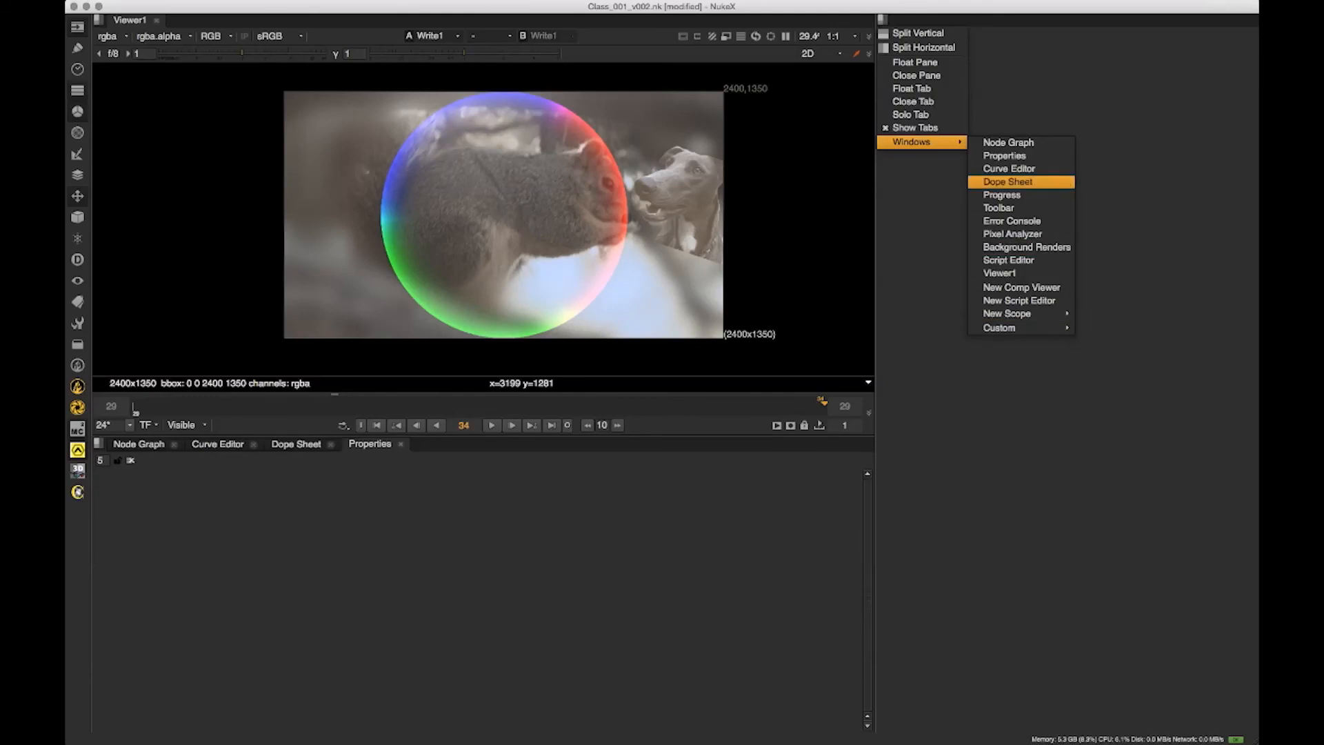
pyautogui.click(1036, 157)
pyautogui.click(882, 20)
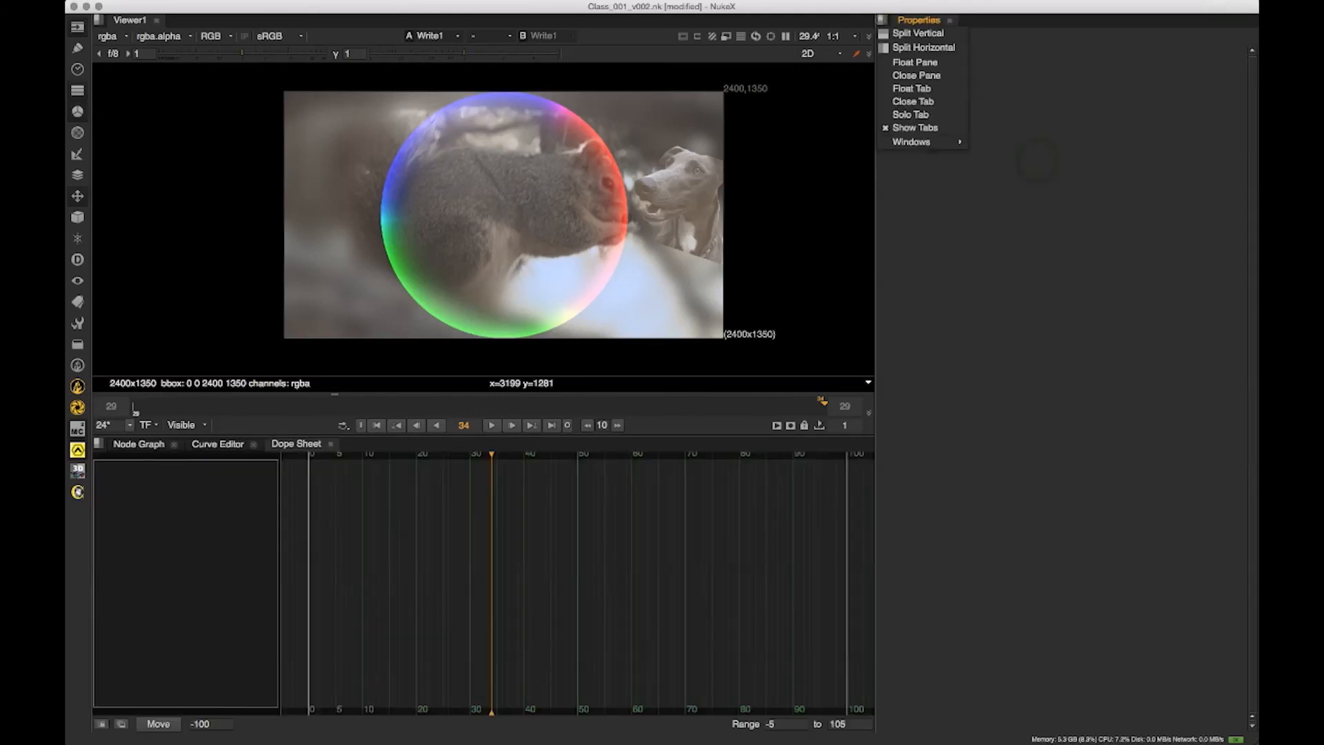
pyautogui.moveTo(913, 142)
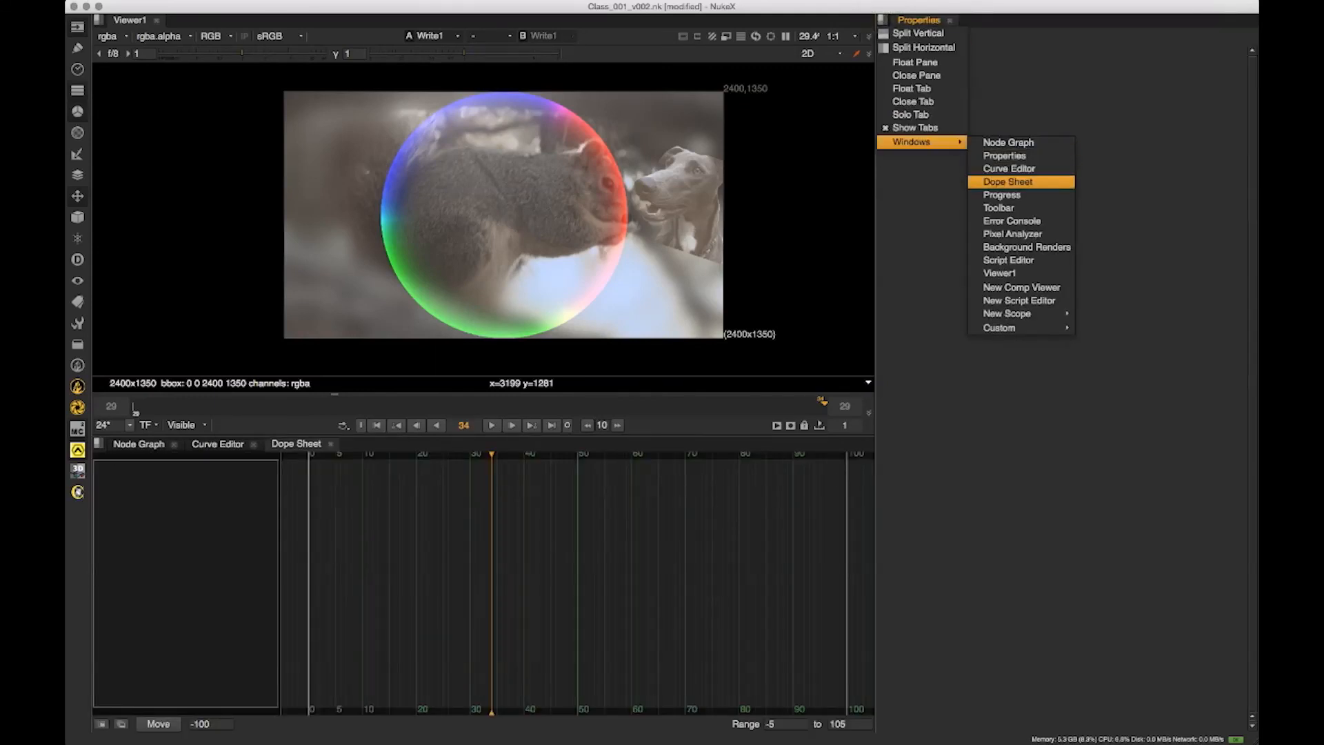
pyautogui.moveTo(1009, 313)
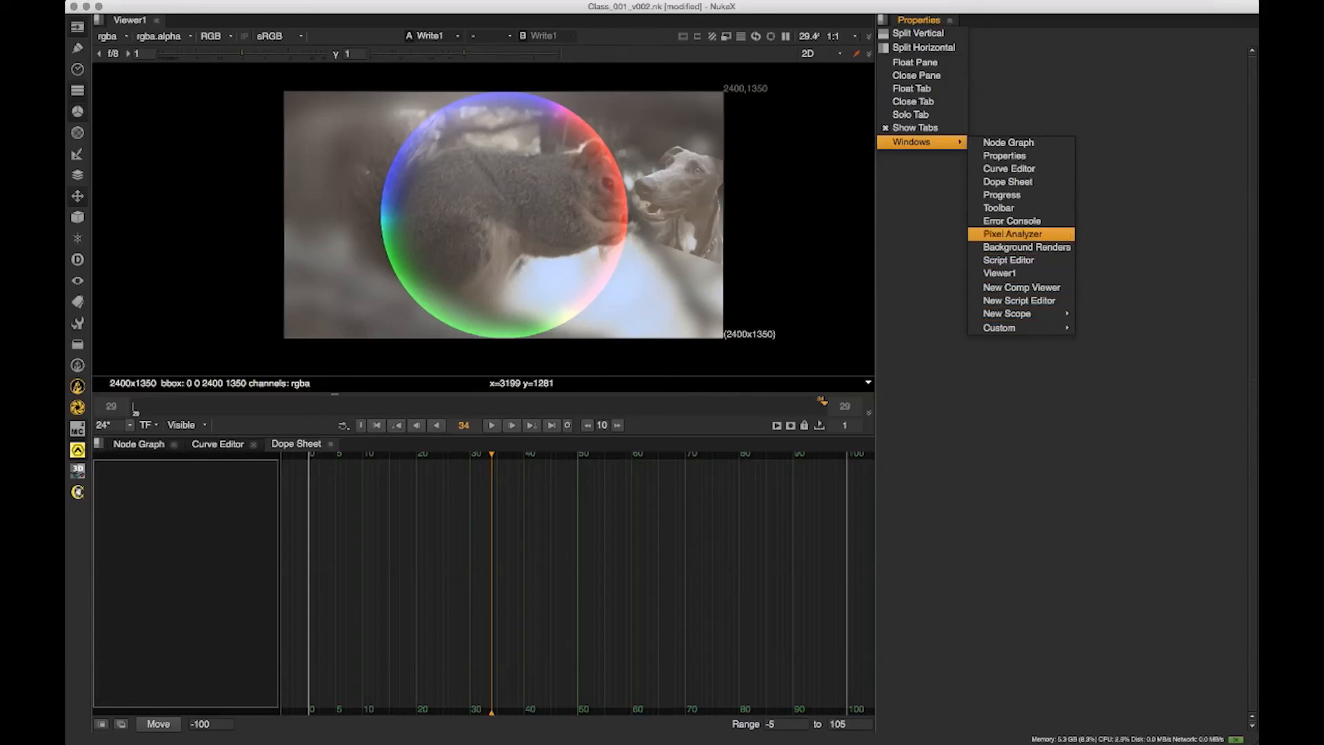
pyautogui.click(1013, 234)
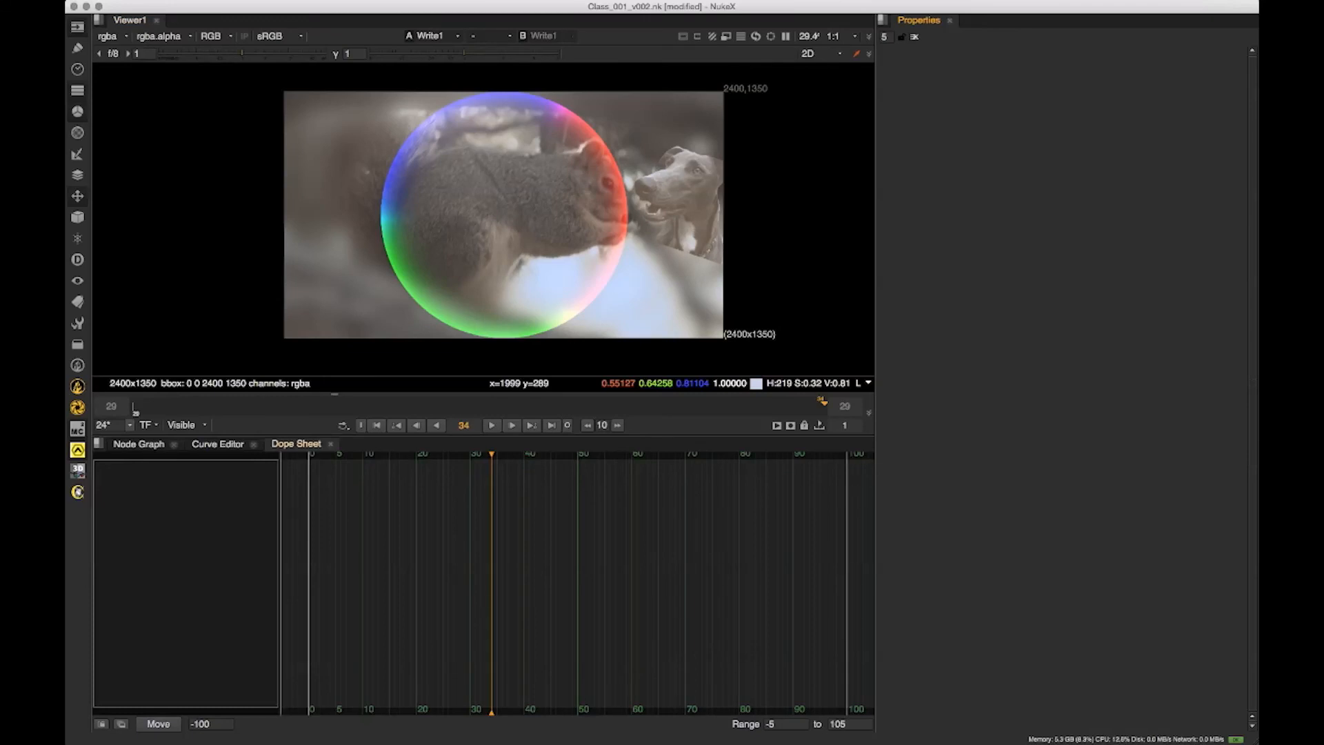
# Step: Show the Node Graph and create a new unconnected Blur node in the empty area beside the composite
pyautogui.click(139, 444)
pyautogui.scroll(-5, 254, 539)
pyautogui.moveTo(351, 532); pyautogui.dragTo(403, 569)
pyautogui.moveTo(313, 530); pyautogui.dragTo(308, 534)
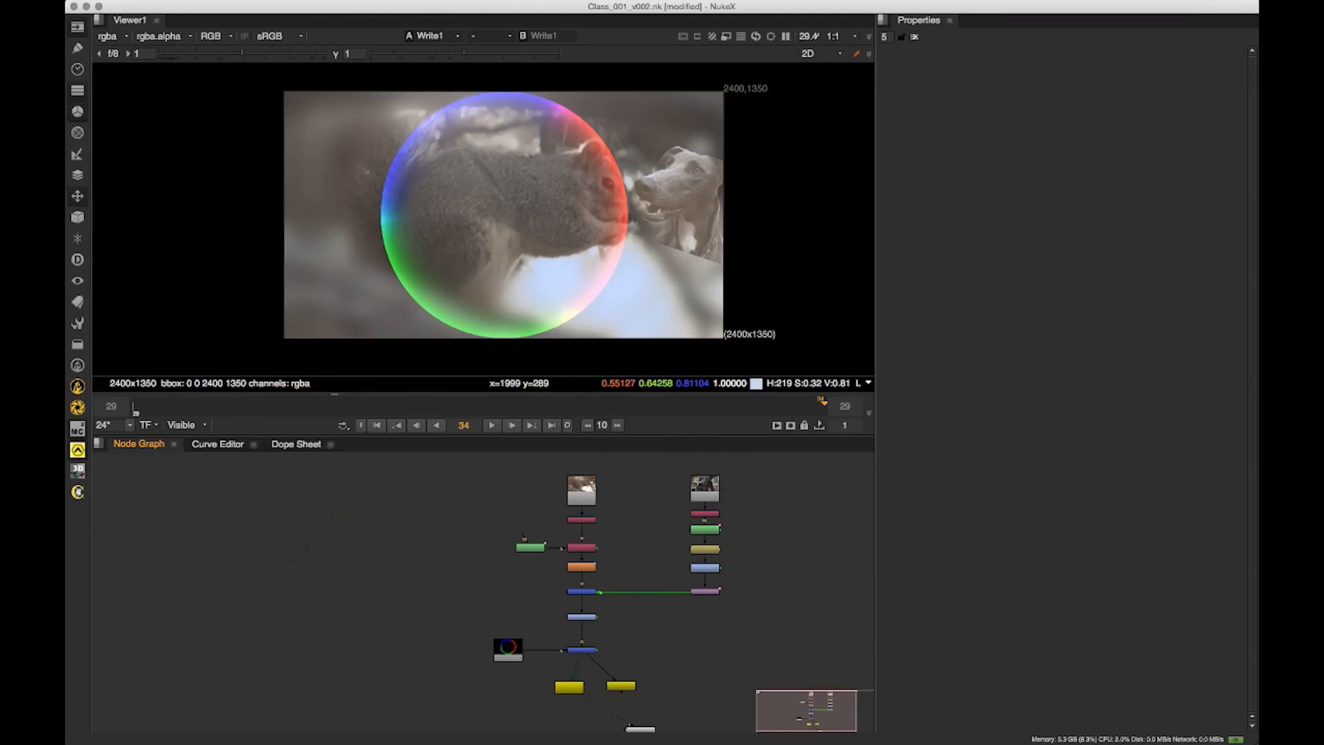
pyautogui.press('b')
pyautogui.scroll(5, 348, 507)
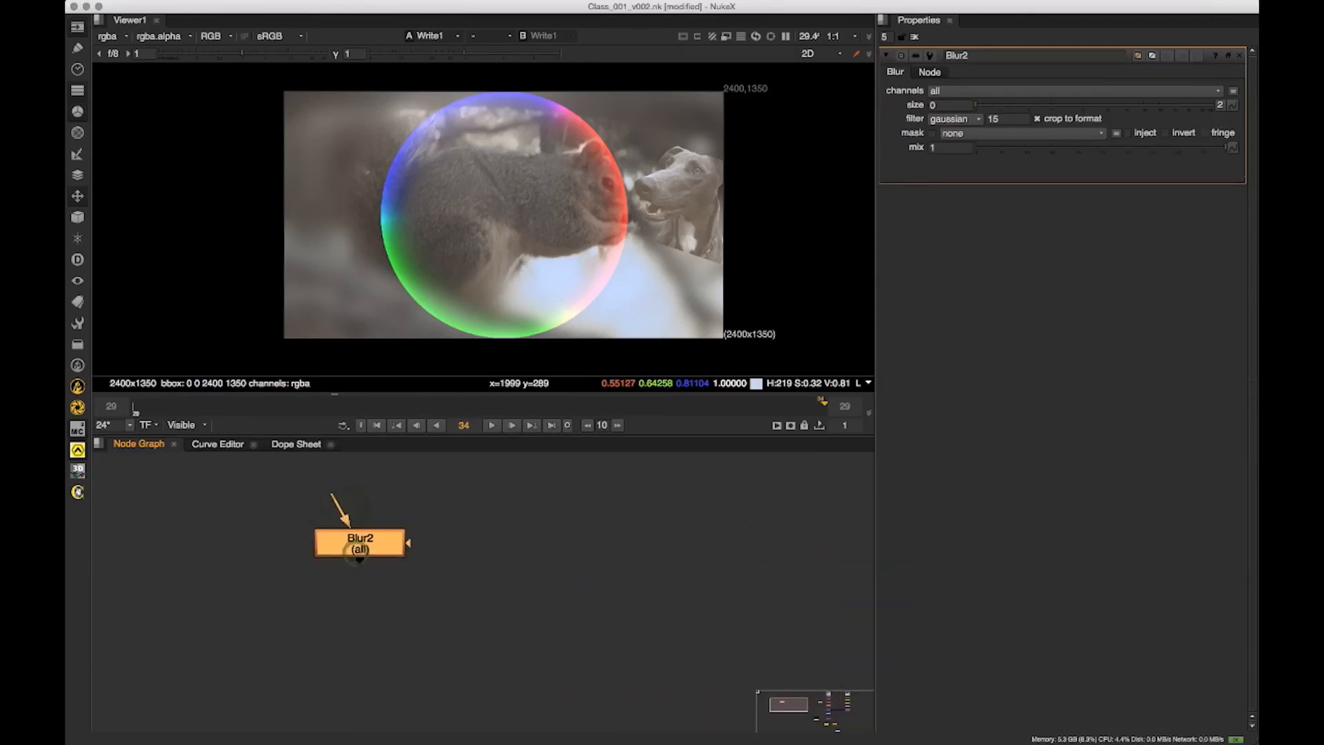
# Step: Extend the new Blur node with a Transform, a Merge (over) and a Copy node in sequence
pyautogui.press('t')
pyautogui.moveTo(367, 575); pyautogui.dragTo(537, 534)
pyautogui.scroll(-3, 266, 564)
pyautogui.press('m')
pyautogui.press('k')
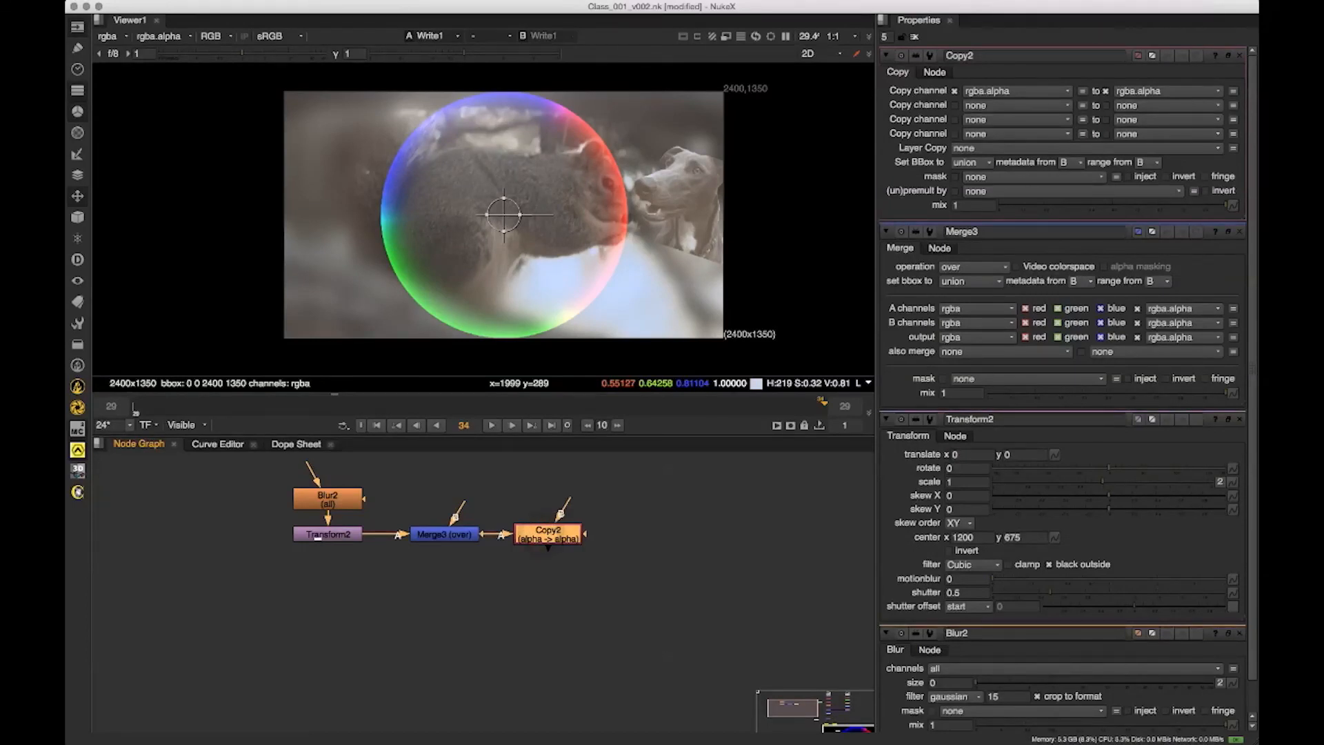
# Step: Append ColorCorrect, Grade and Write nodes below the new Copy node, spacing the Grade node further down
pyautogui.press('c')
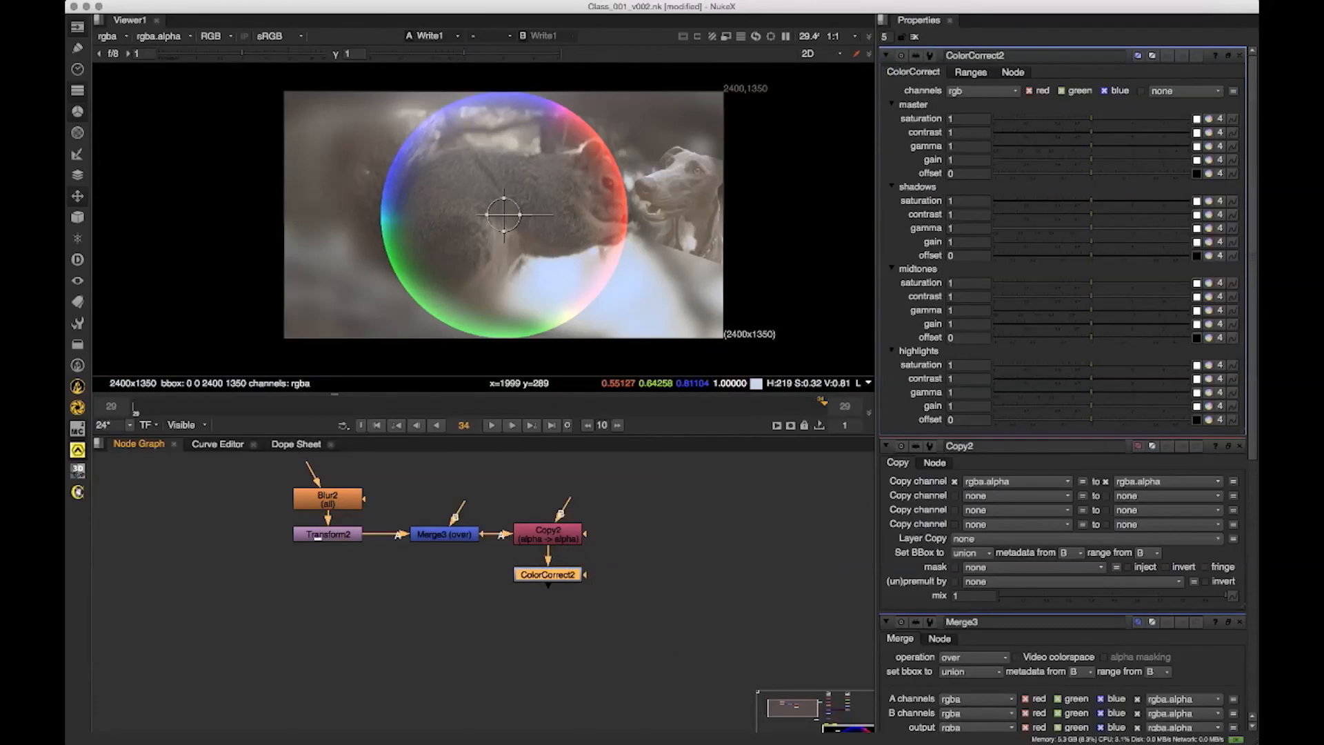
pyautogui.press('g')
pyautogui.moveTo(547, 595); pyautogui.dragTo(542, 625)
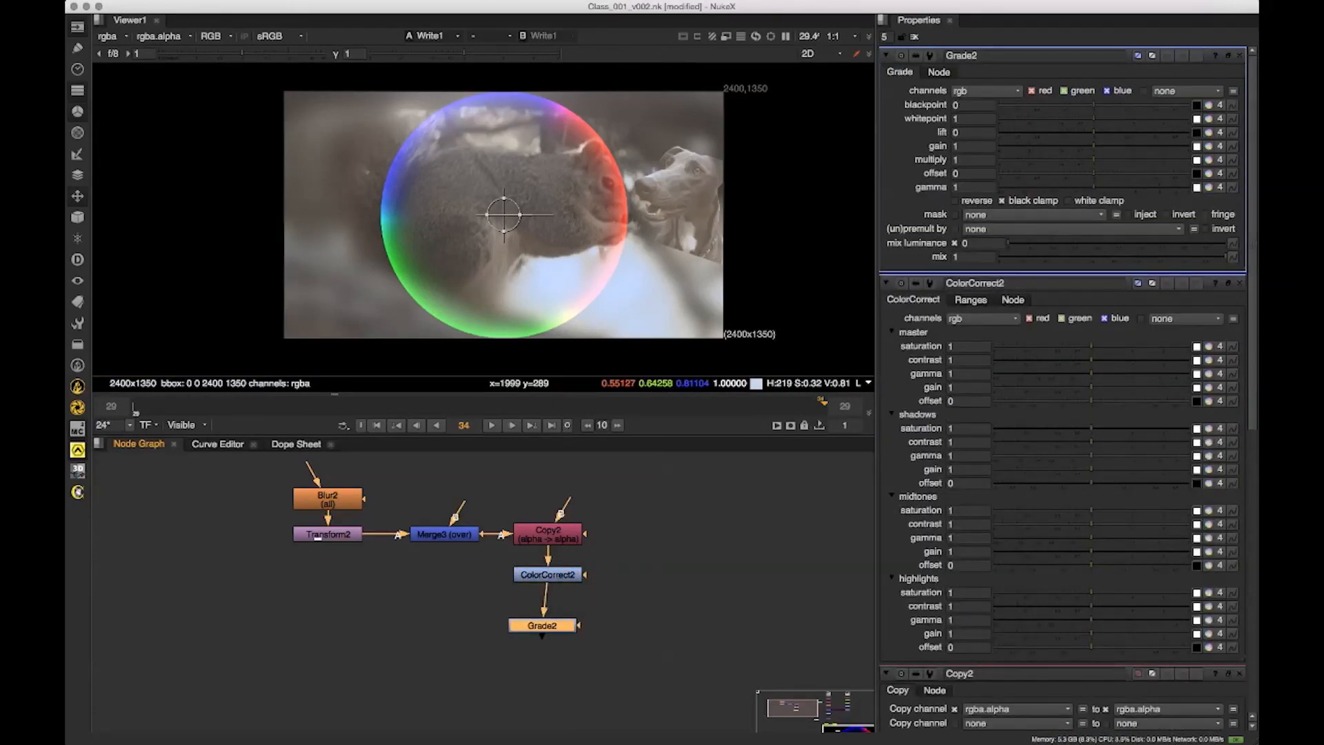
pyautogui.scroll(-5, 414, 611)
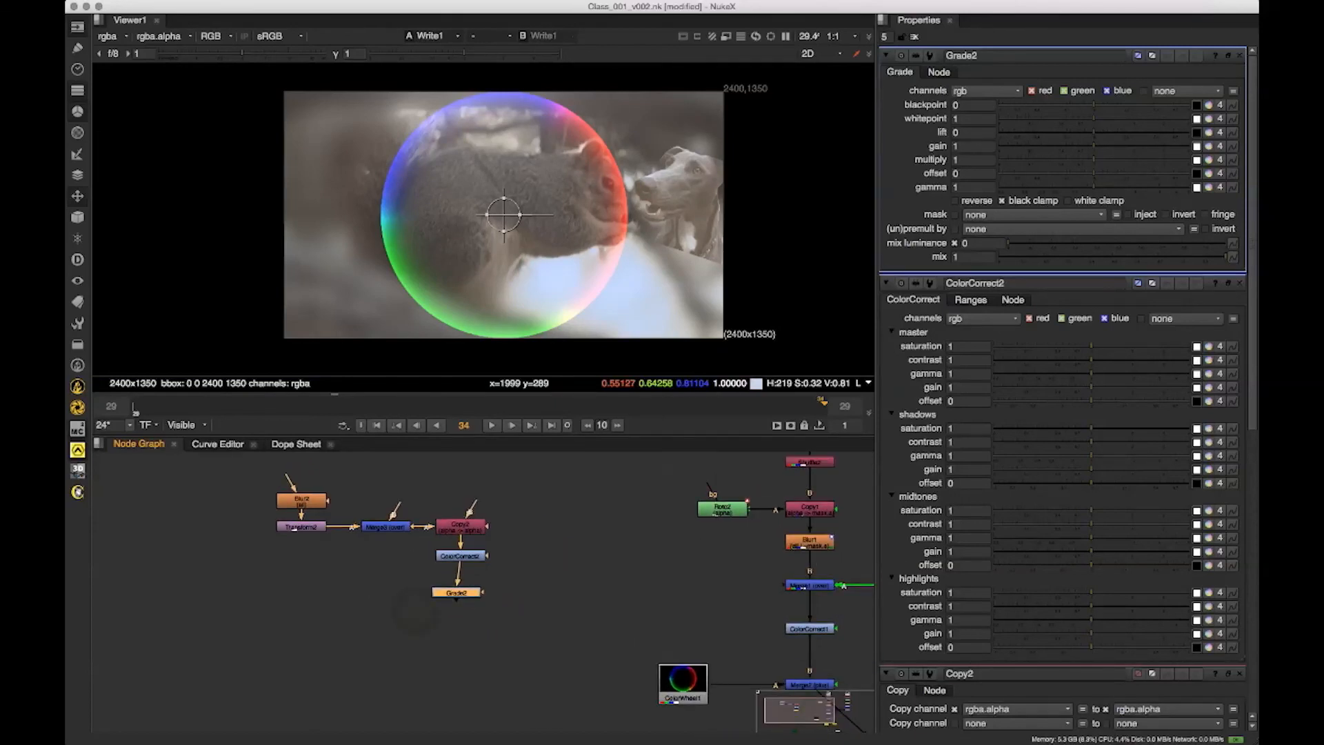
pyautogui.press('w')
pyautogui.moveTo(469, 605); pyautogui.dragTo(406, 629)
pyautogui.moveTo(161, 536); pyautogui.dragTo(226, 523)
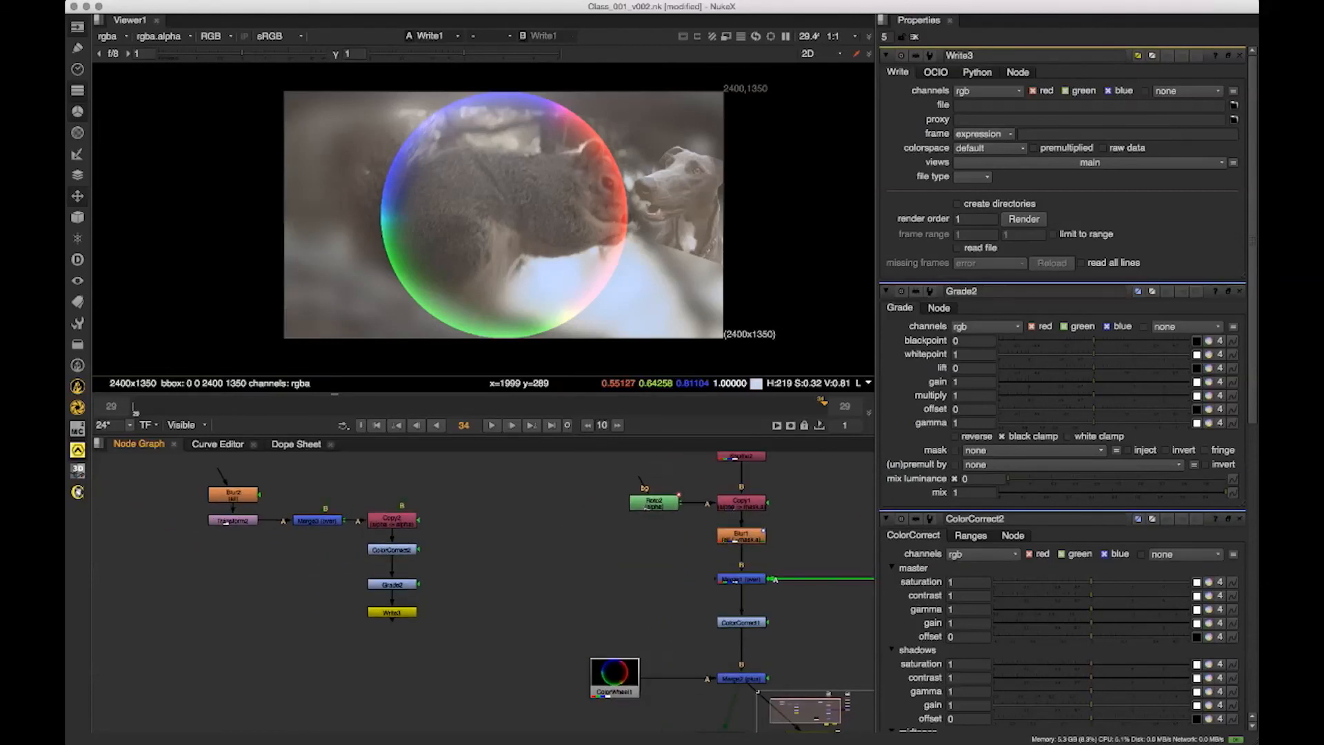
# Step: Delete the whole test chain from the new Blur to the new Write node, and frame the remaining composite
pyautogui.moveTo(496, 664); pyautogui.dragTo(172, 455)
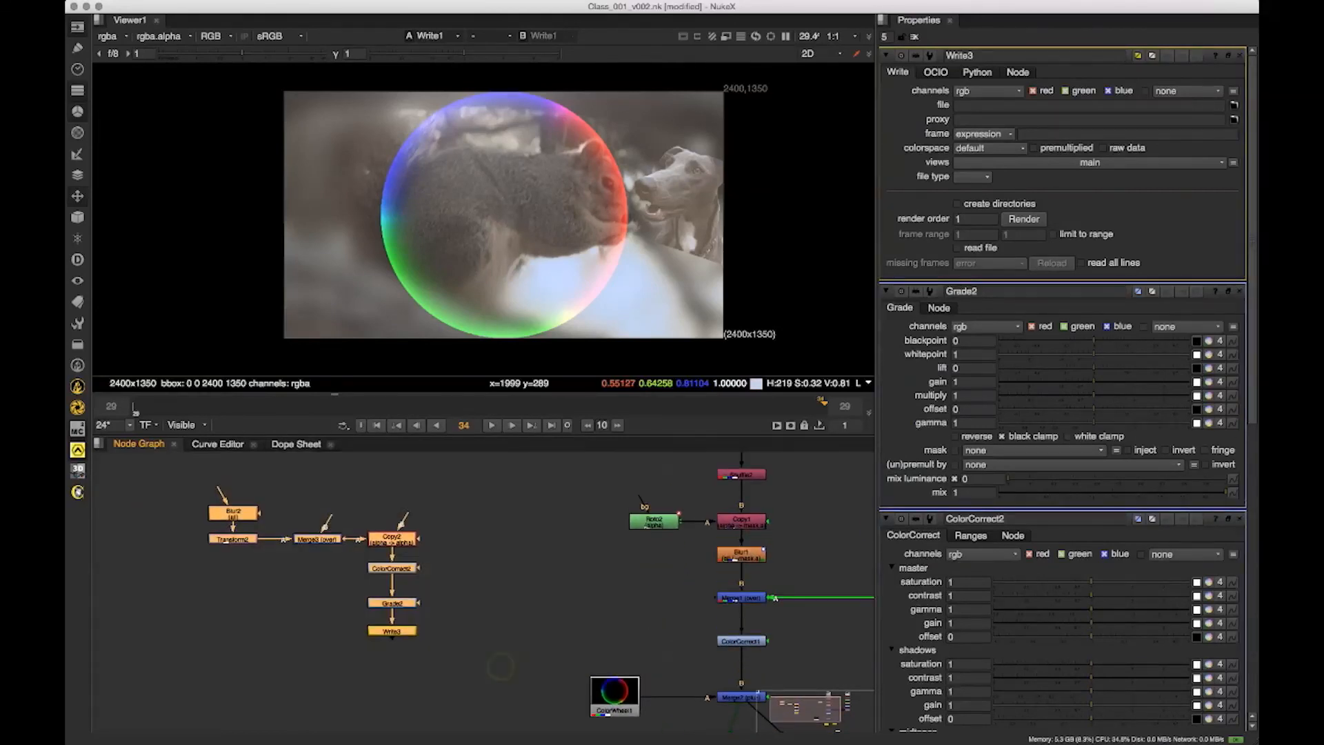
pyautogui.press('Delete')
pyautogui.press('f')
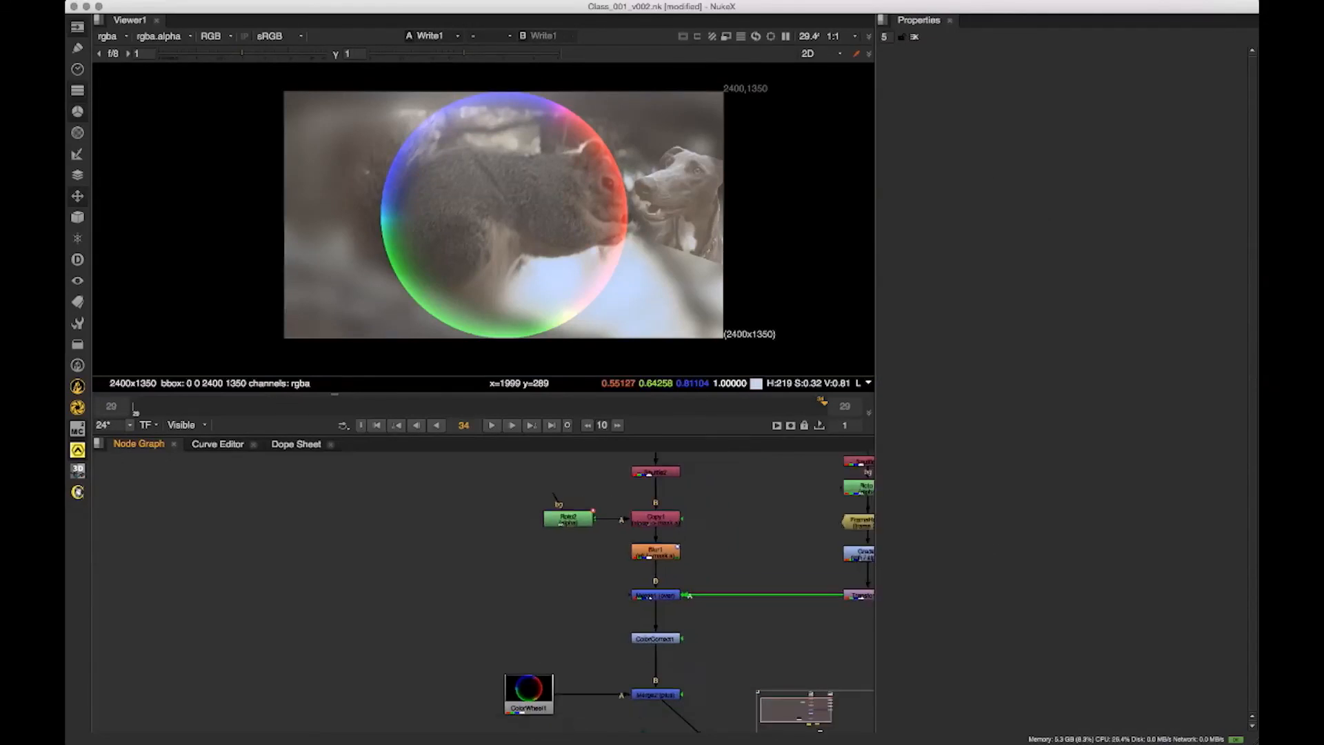
pyautogui.moveTo(347, 541); pyautogui.dragTo(337, 560)
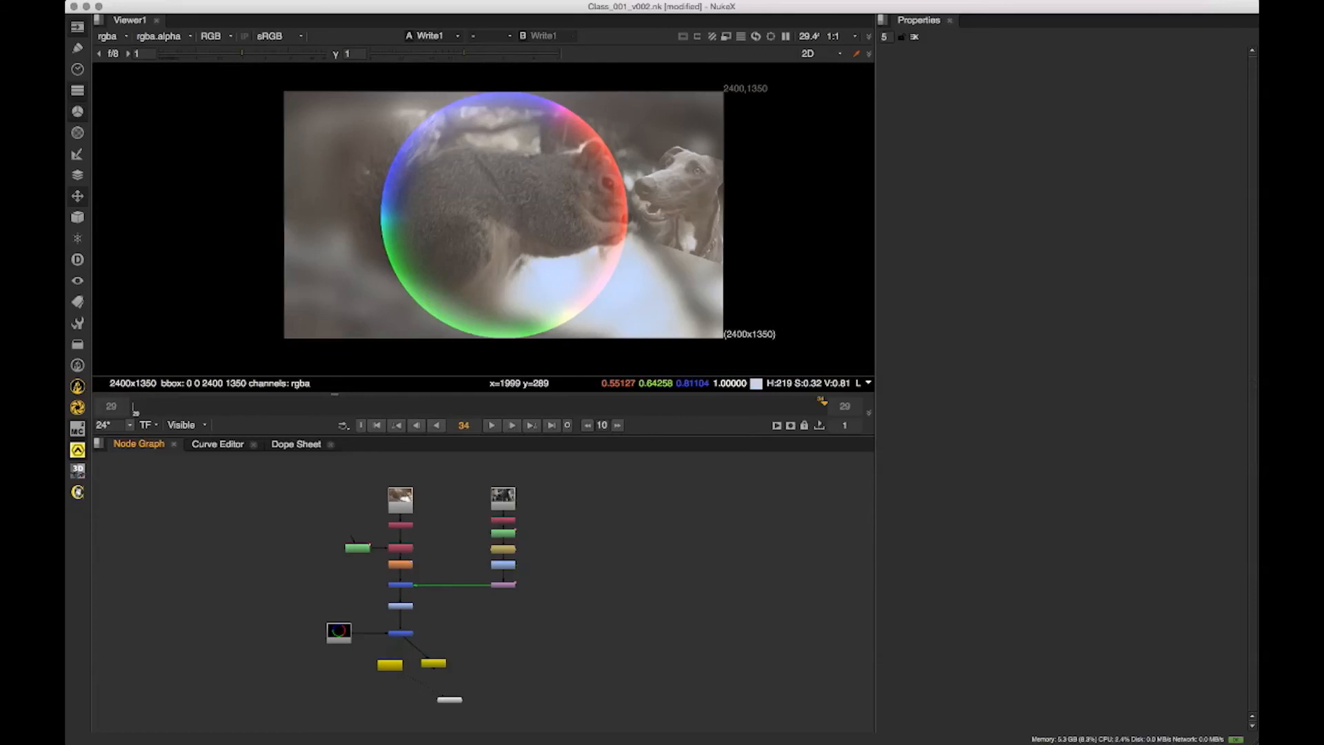
# Step: Select the dog branch from its Read node to its Transform, shift it slightly closer to the squirrel branch, and deselect it
pyautogui.moveTo(551, 207); pyautogui.dragTo(550, 217)
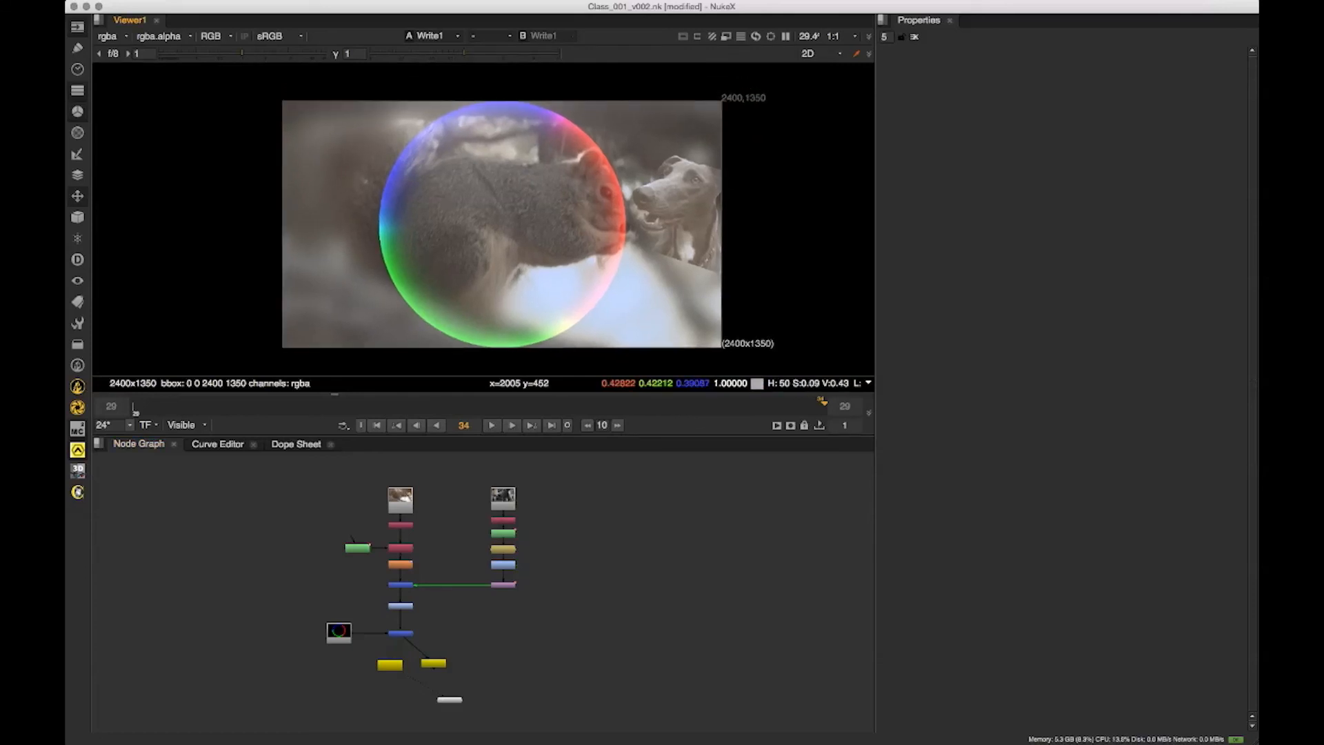
pyautogui.moveTo(573, 647); pyautogui.dragTo(458, 451)
pyautogui.moveTo(503, 549); pyautogui.dragTo(489, 549)
pyautogui.click(546, 570)
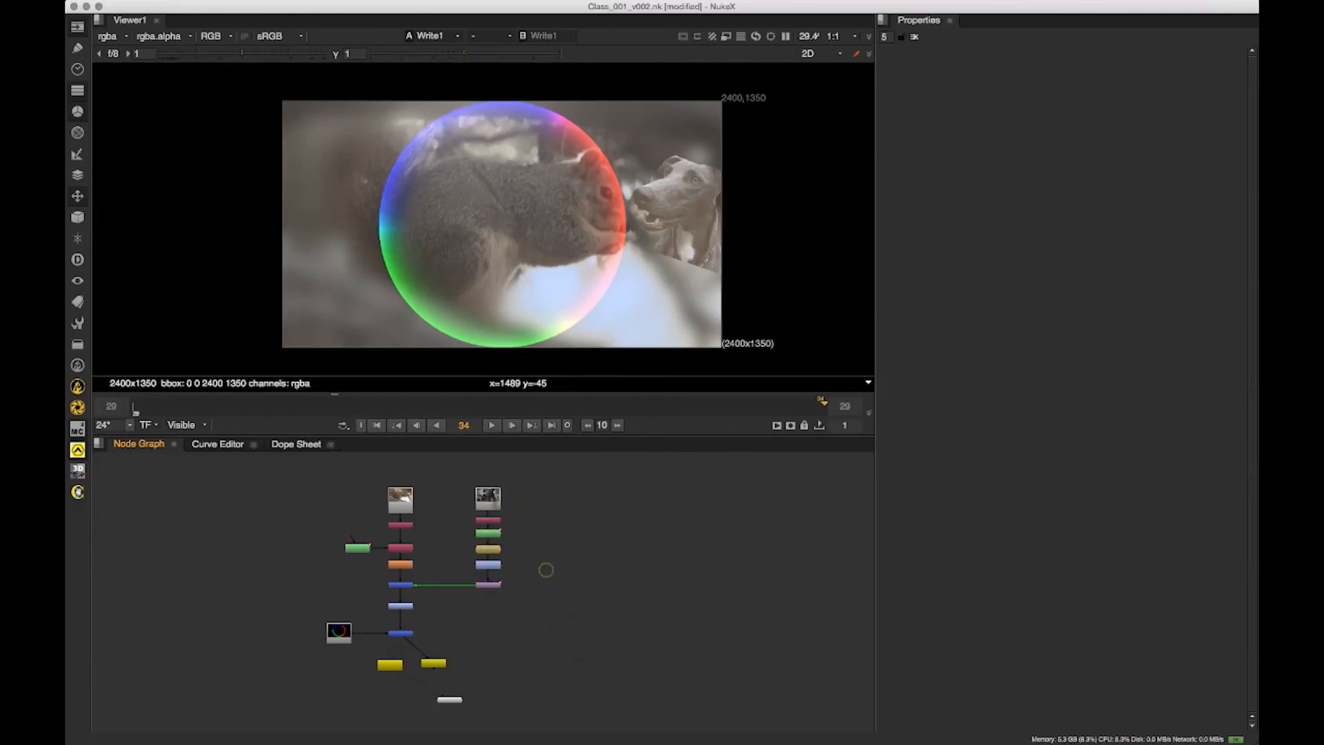